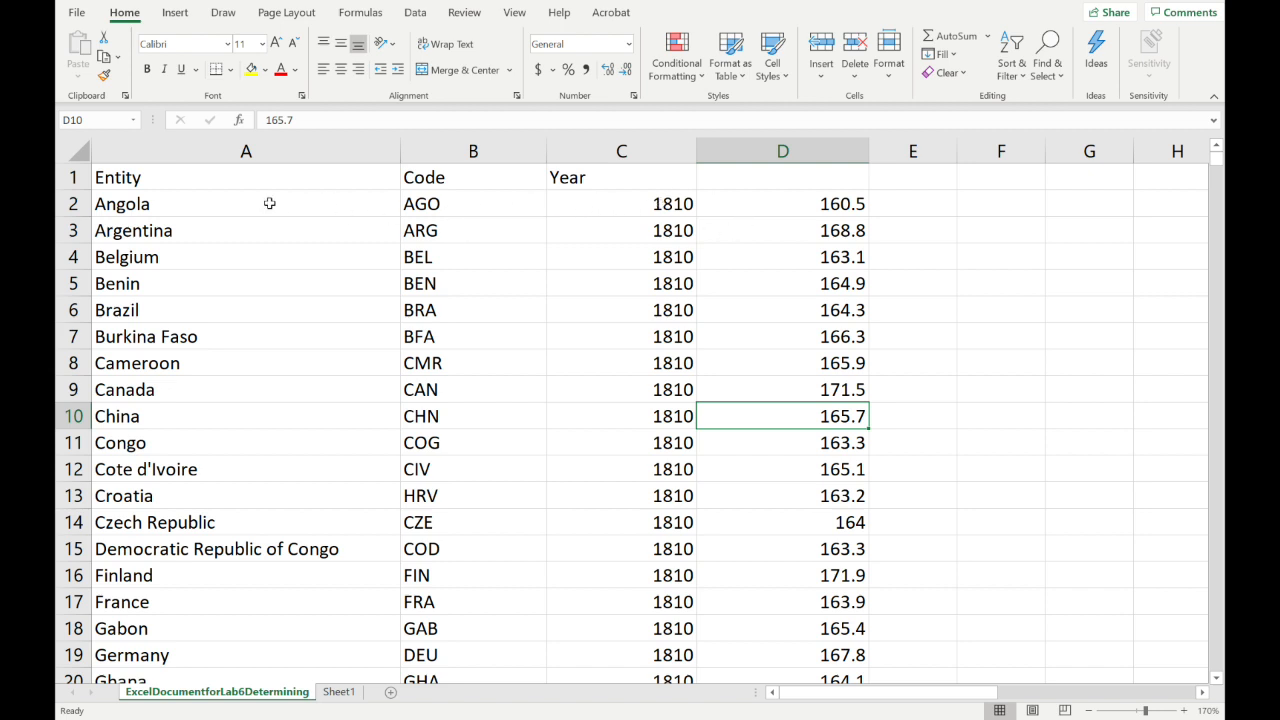
# - Look through the entity, code and year records and the values in column D, from the header row down to row 1251
pyautogui.scroll(-2, 635, 307)
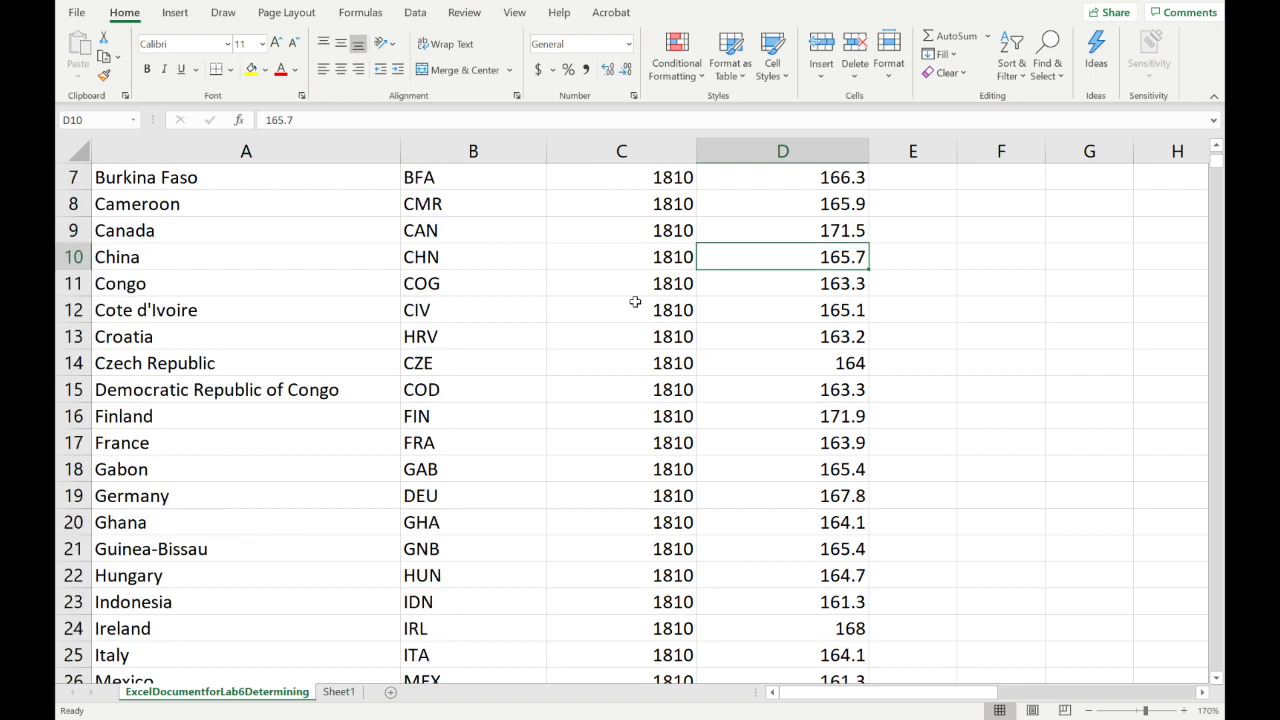
pyautogui.scroll(-6, 635, 307)
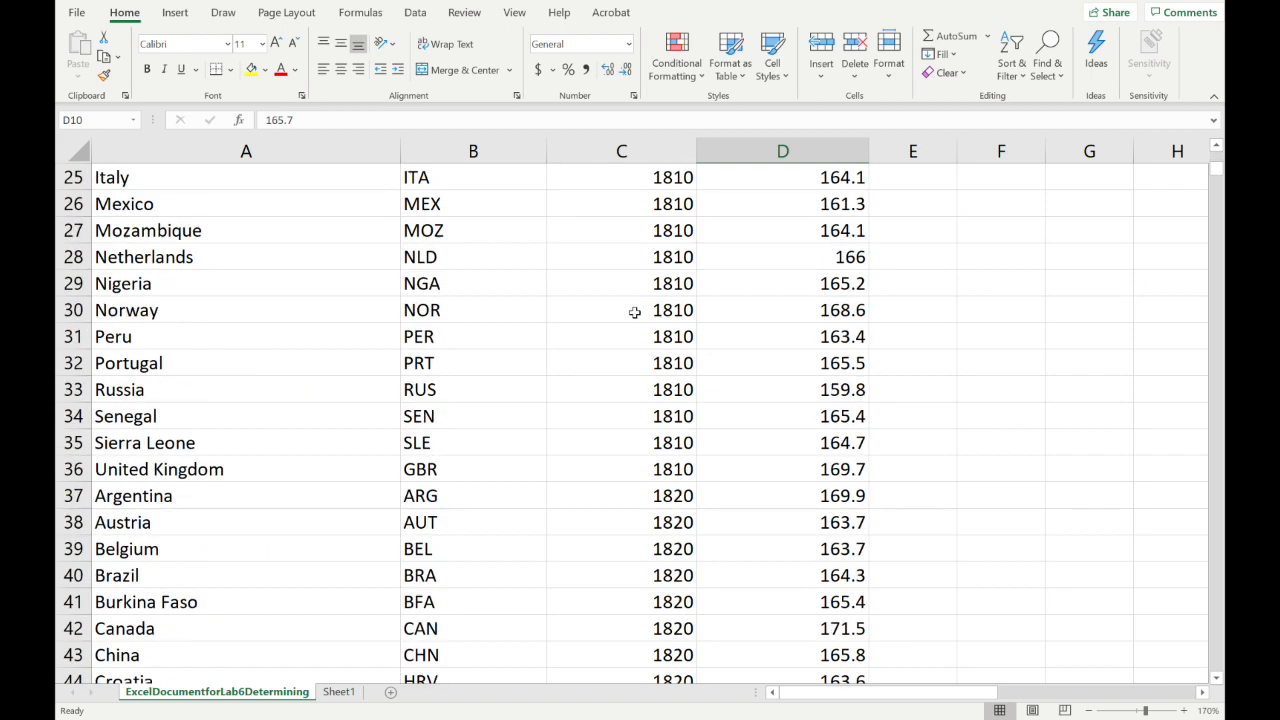
pyautogui.scroll(-1, 650, 435)
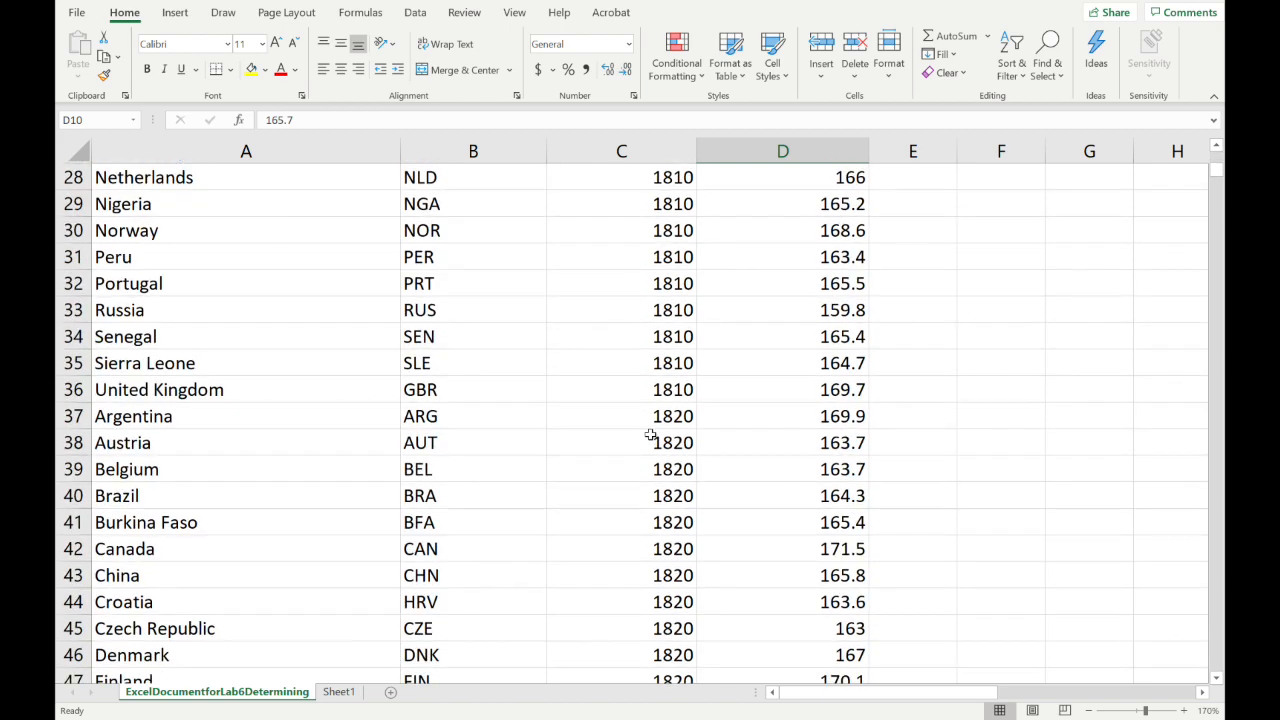
pyautogui.scroll(9, 655, 389)
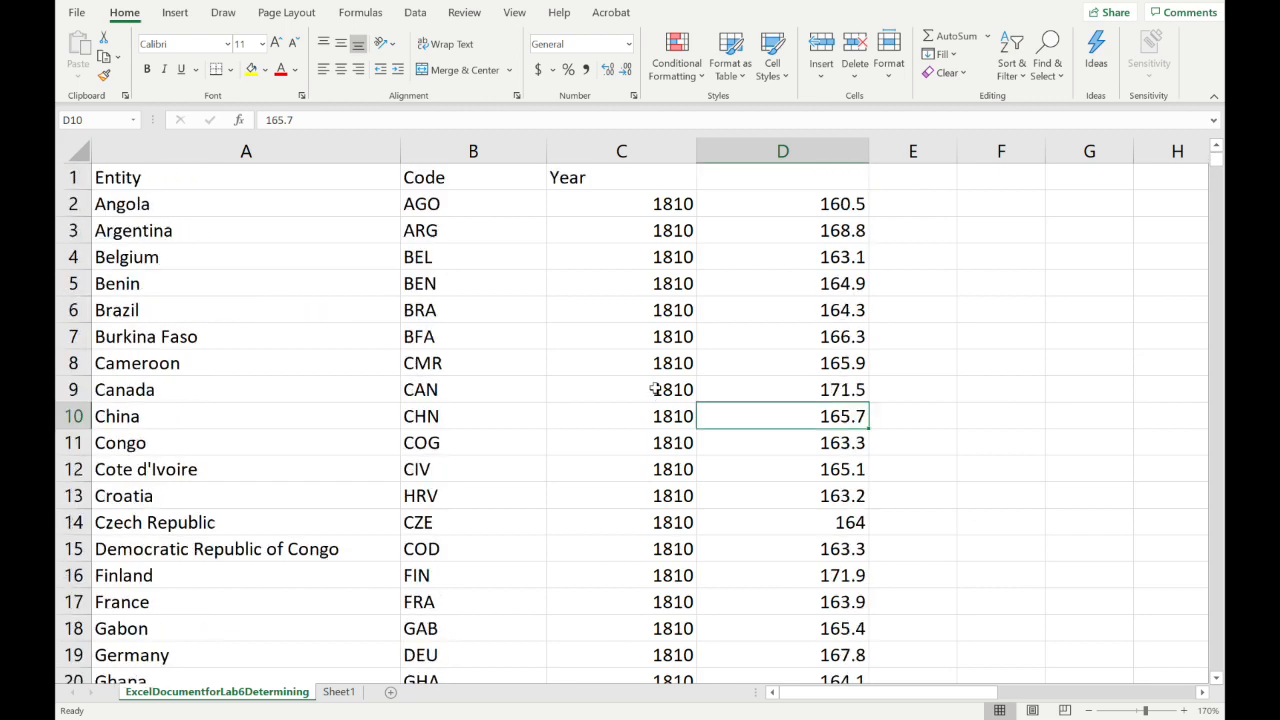
pyautogui.scroll(-4, 766, 366)
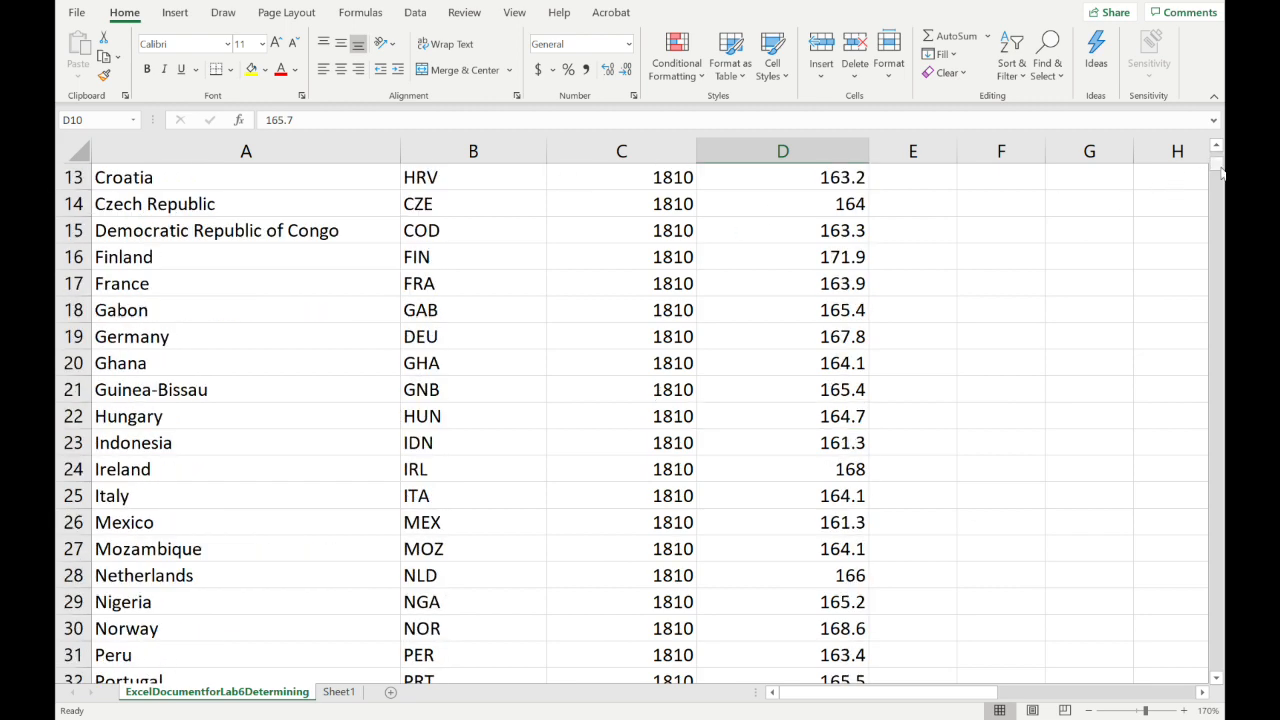
pyautogui.moveTo(1220, 172); pyautogui.dragTo(1203, 690)
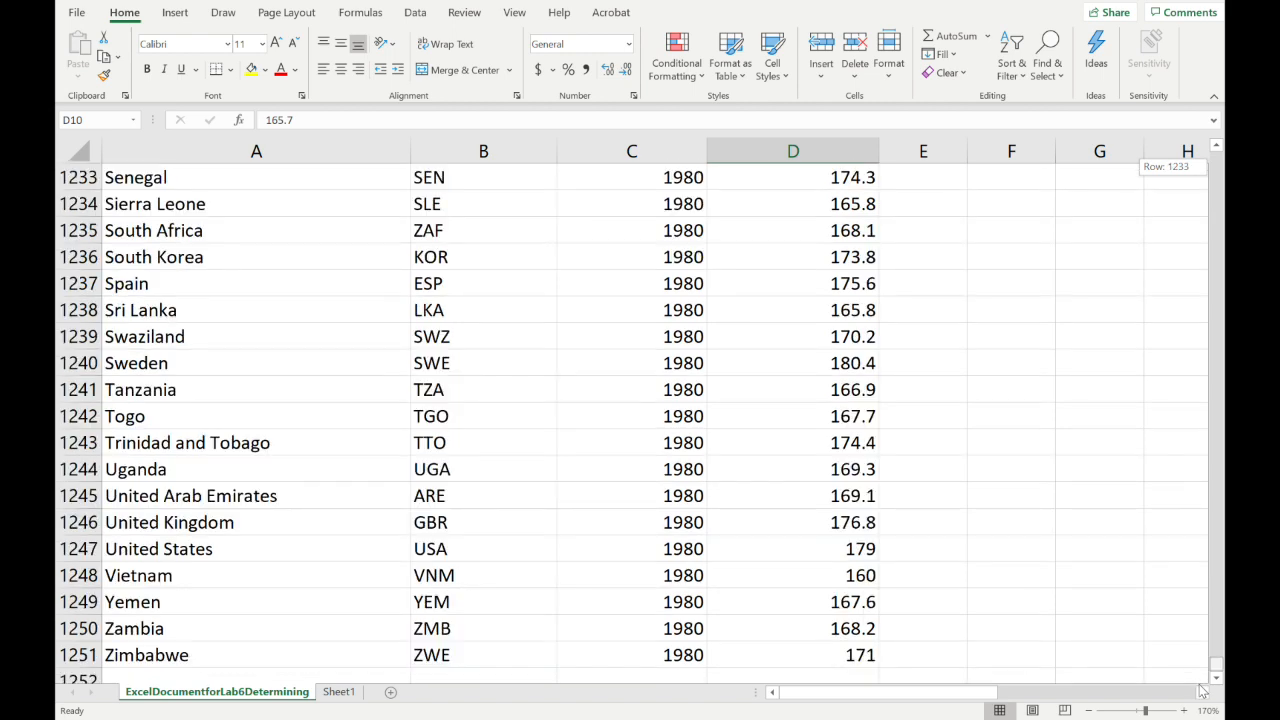
pyautogui.moveTo(1203, 690); pyautogui.dragTo(1216, 158)
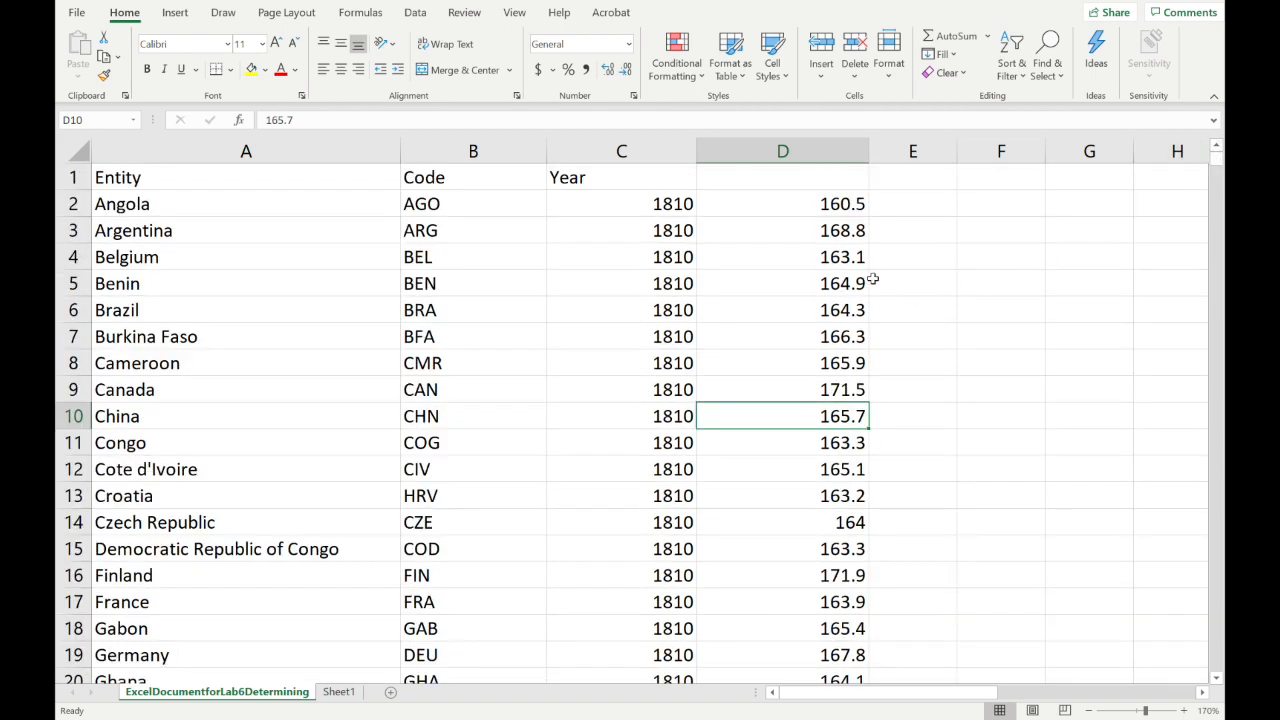
pyautogui.moveTo(838, 206); pyautogui.dragTo(845, 452)
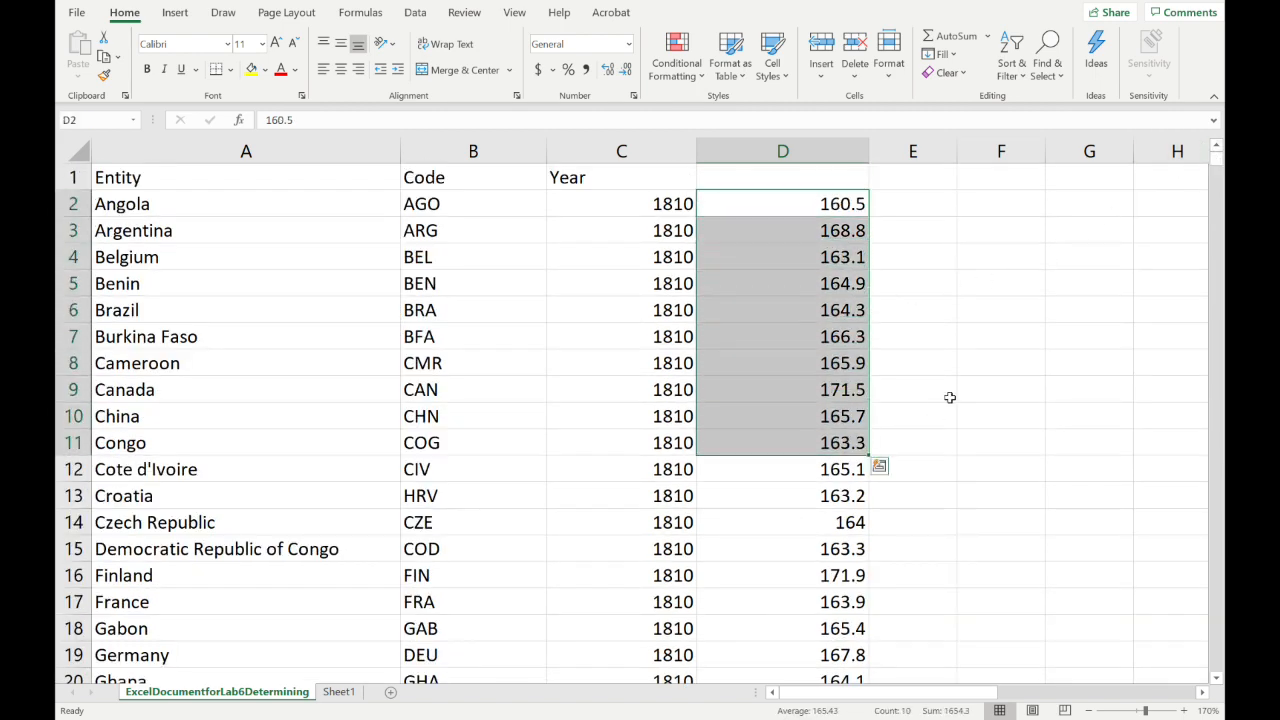
pyautogui.click(880, 385)
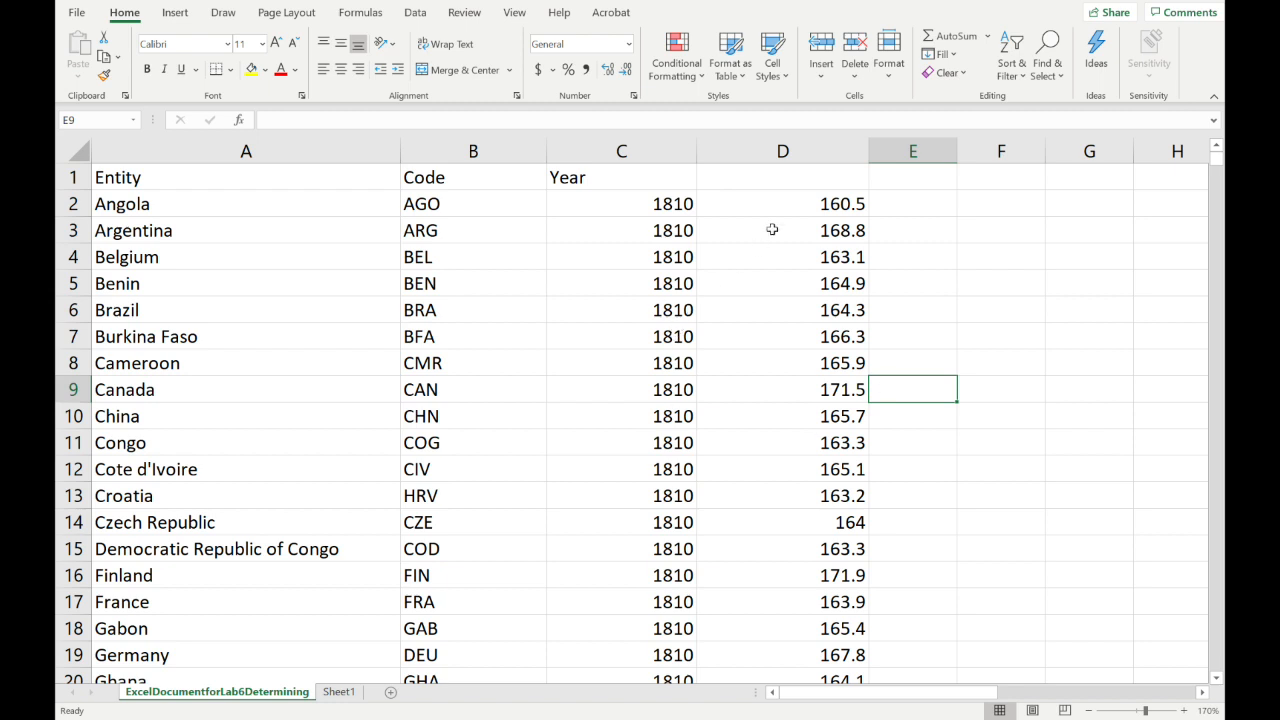
pyautogui.moveTo(1216, 168); pyautogui.dragTo(1215, 680)
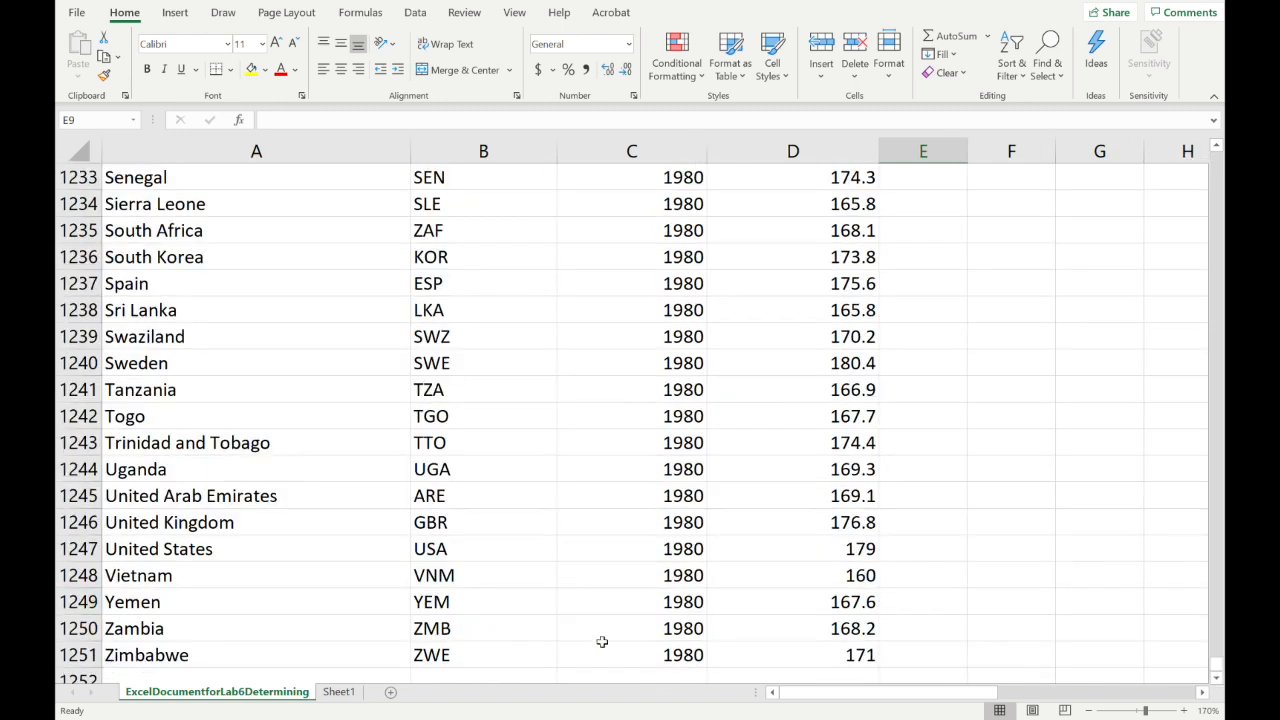
pyautogui.moveTo(1218, 670); pyautogui.dragTo(1218, 152)
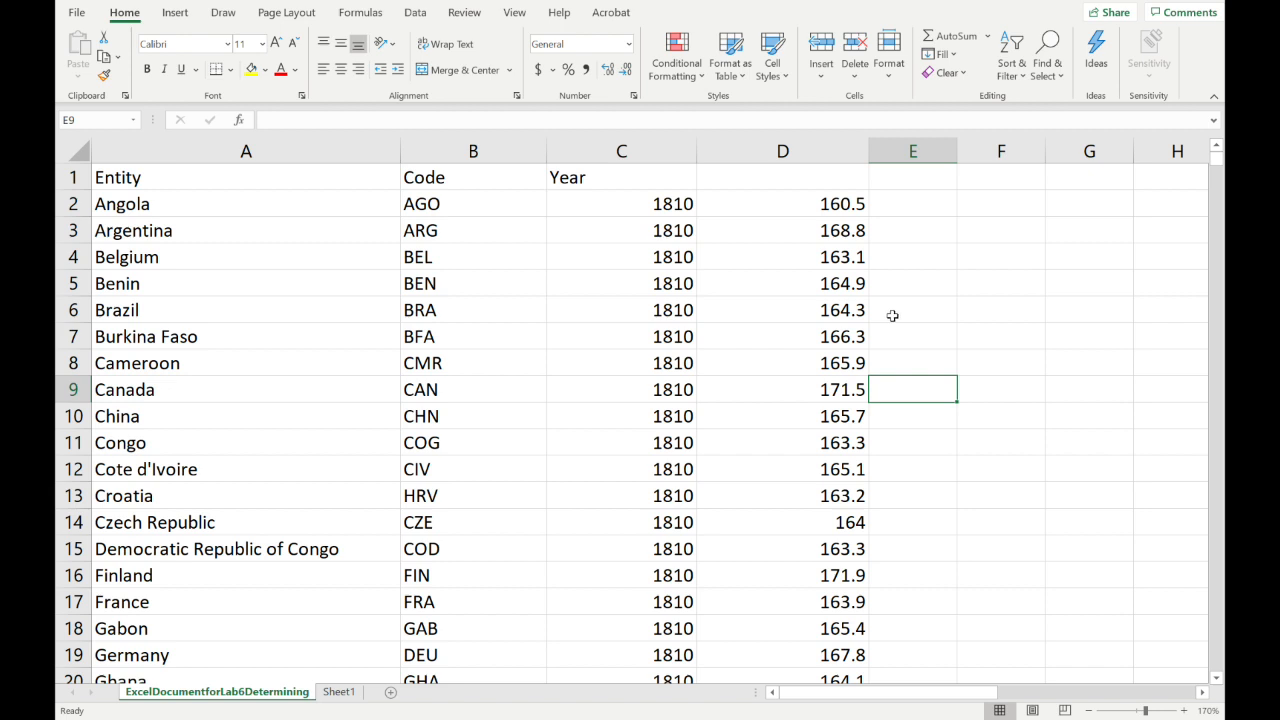
# - Examine the first years in column C and the first country names in column A
pyautogui.click(993, 307)
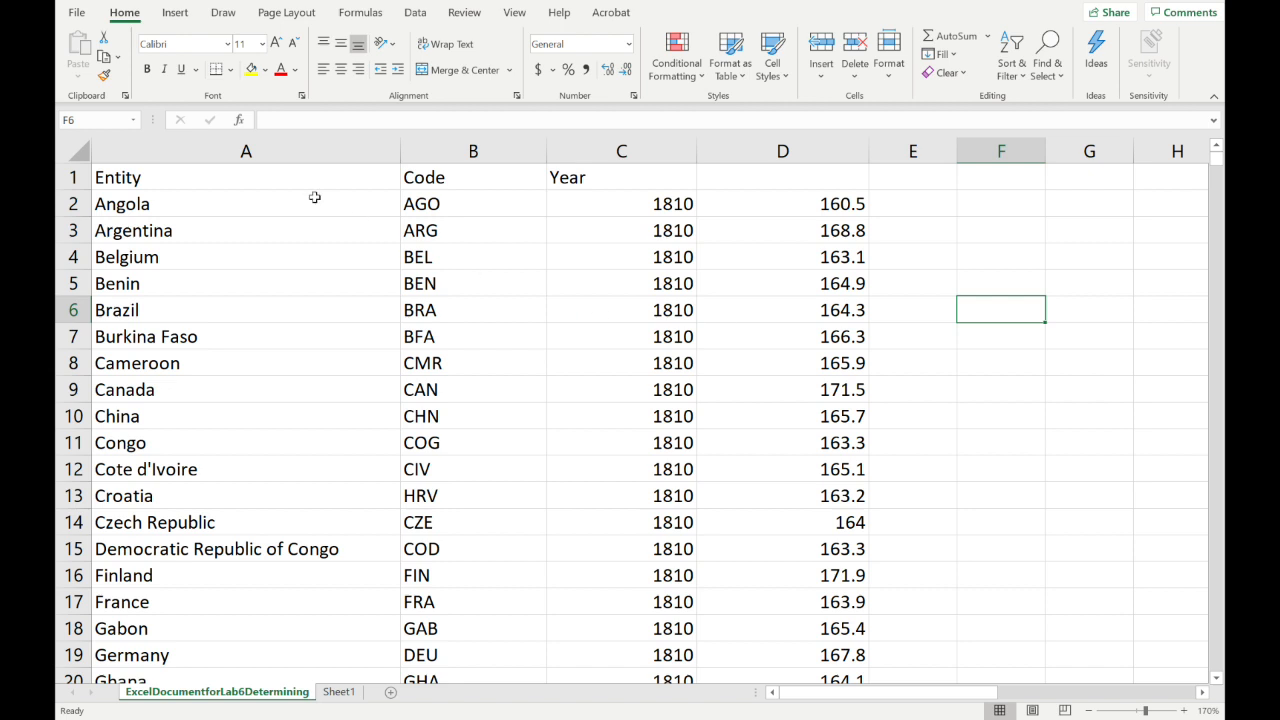
pyautogui.moveTo(632, 205); pyautogui.dragTo(658, 496)
pyautogui.hotkey('alt', 'h')
pyautogui.press('a')
pyautogui.press('l')
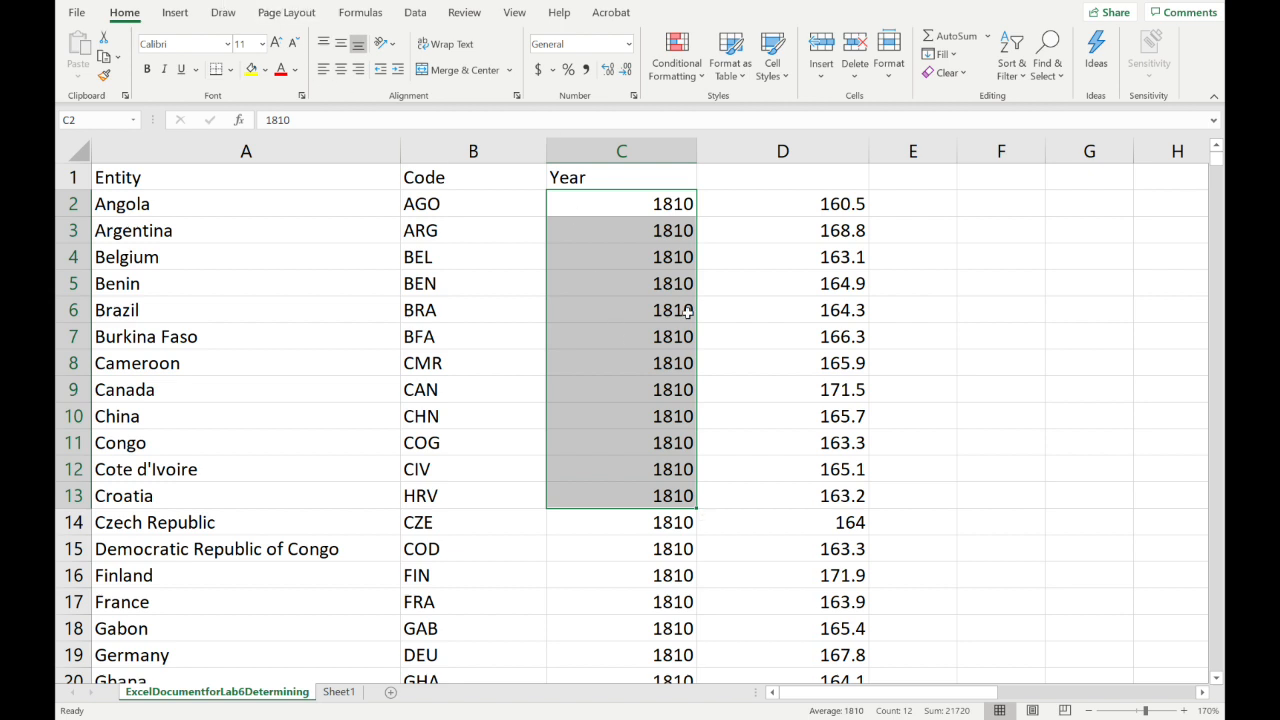
pyautogui.click(953, 203)
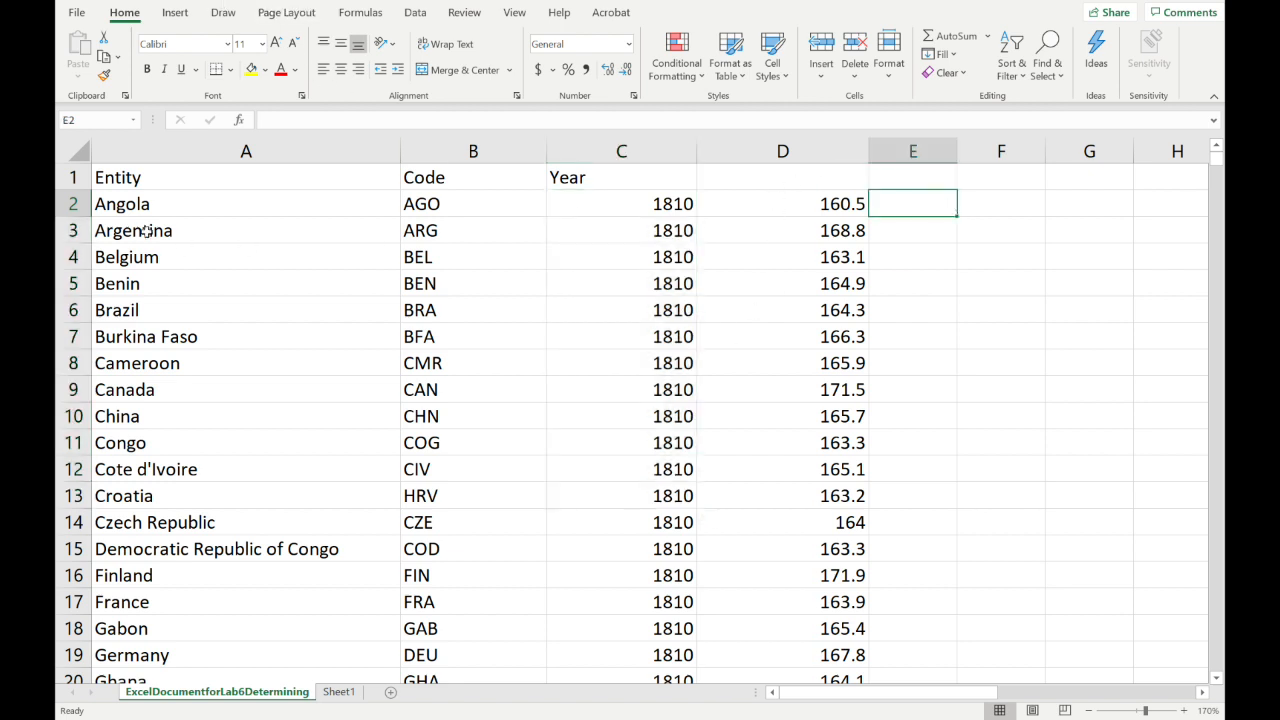
pyautogui.moveTo(145, 205); pyautogui.dragTo(155, 368)
pyautogui.click(1012, 291)
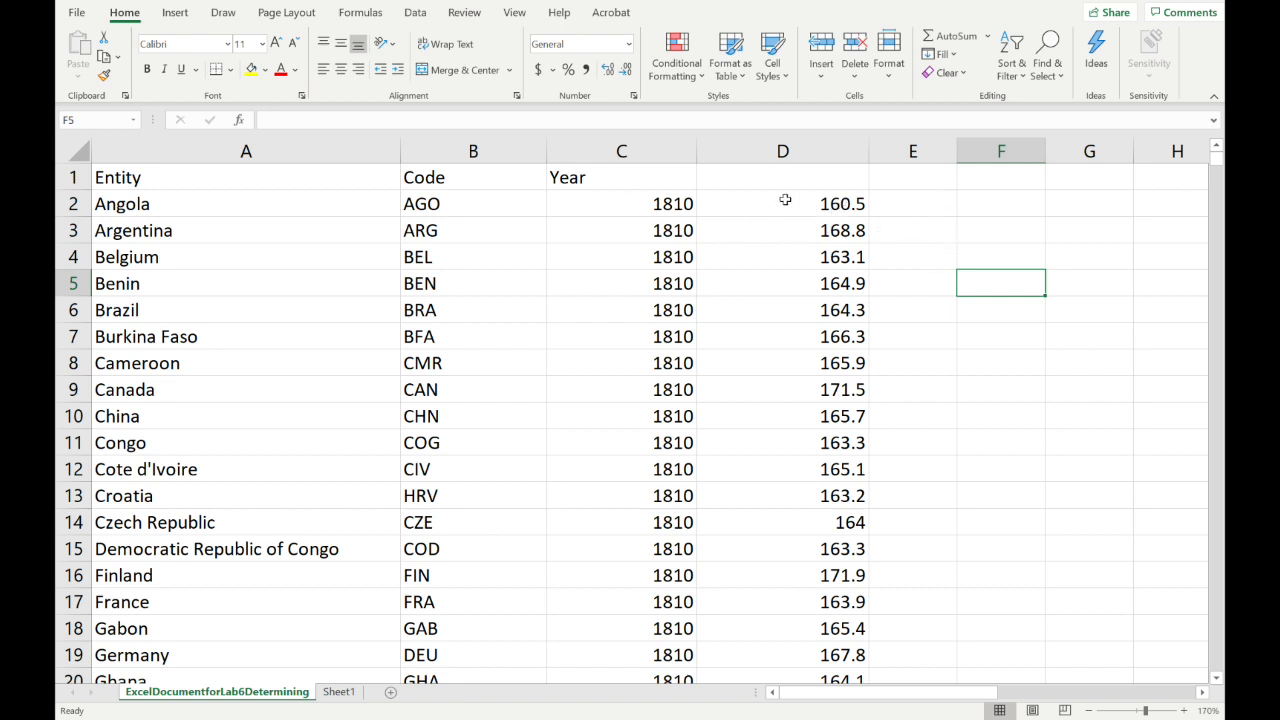
# - Generate a single column of 30 random whole numbers between 2 and 1251 from cell F2 with =RANDARRAY(30,1,2,1251,TRUE)
pyautogui.click(972, 199)
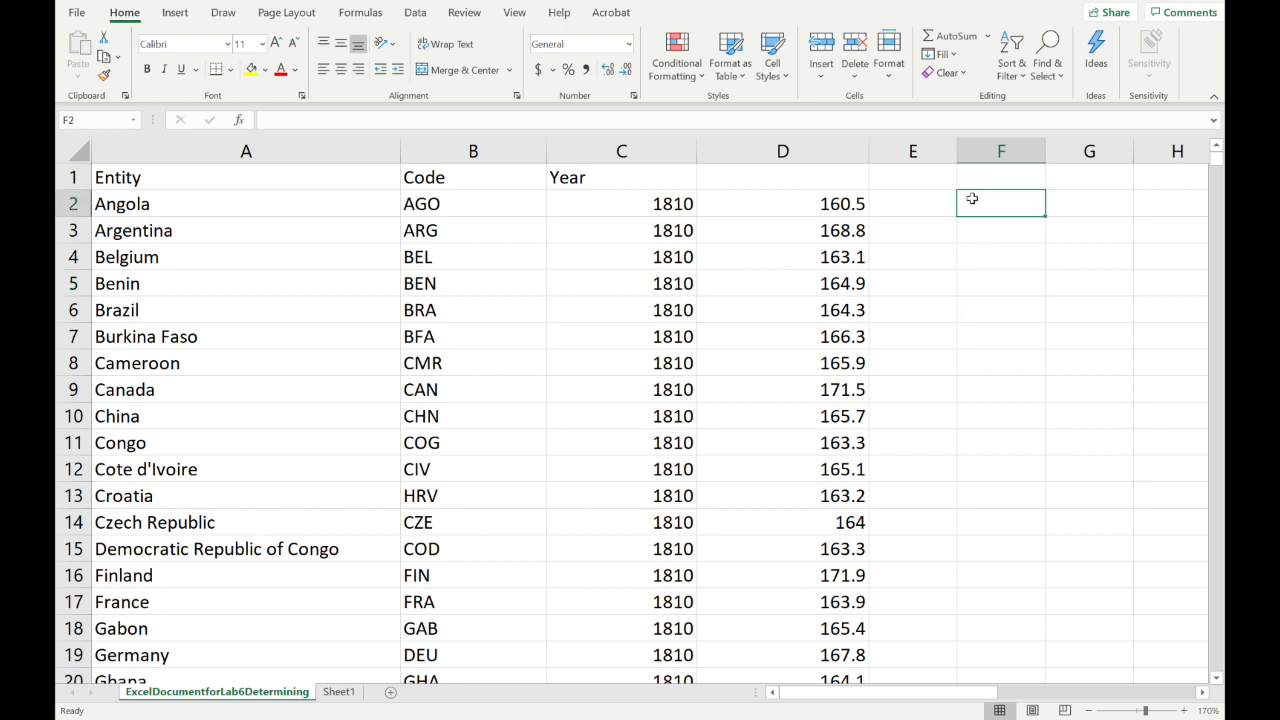
pyautogui.write('=')
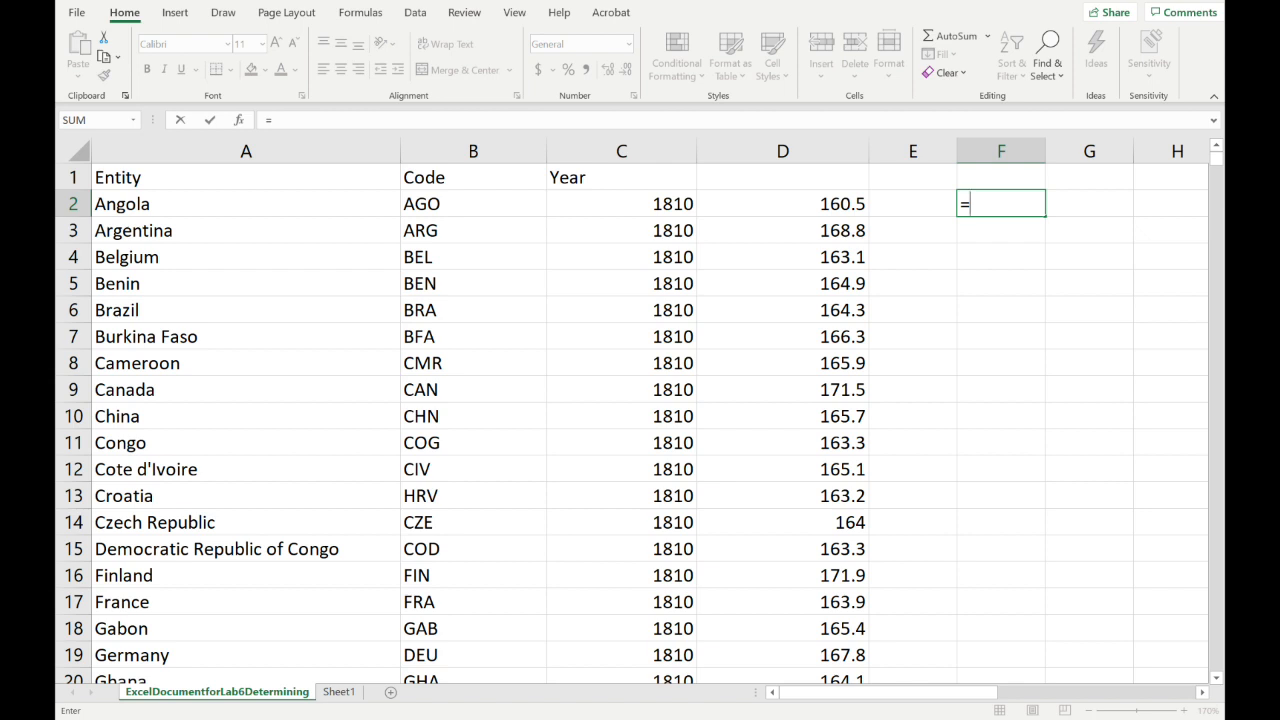
pyautogui.write('rand')
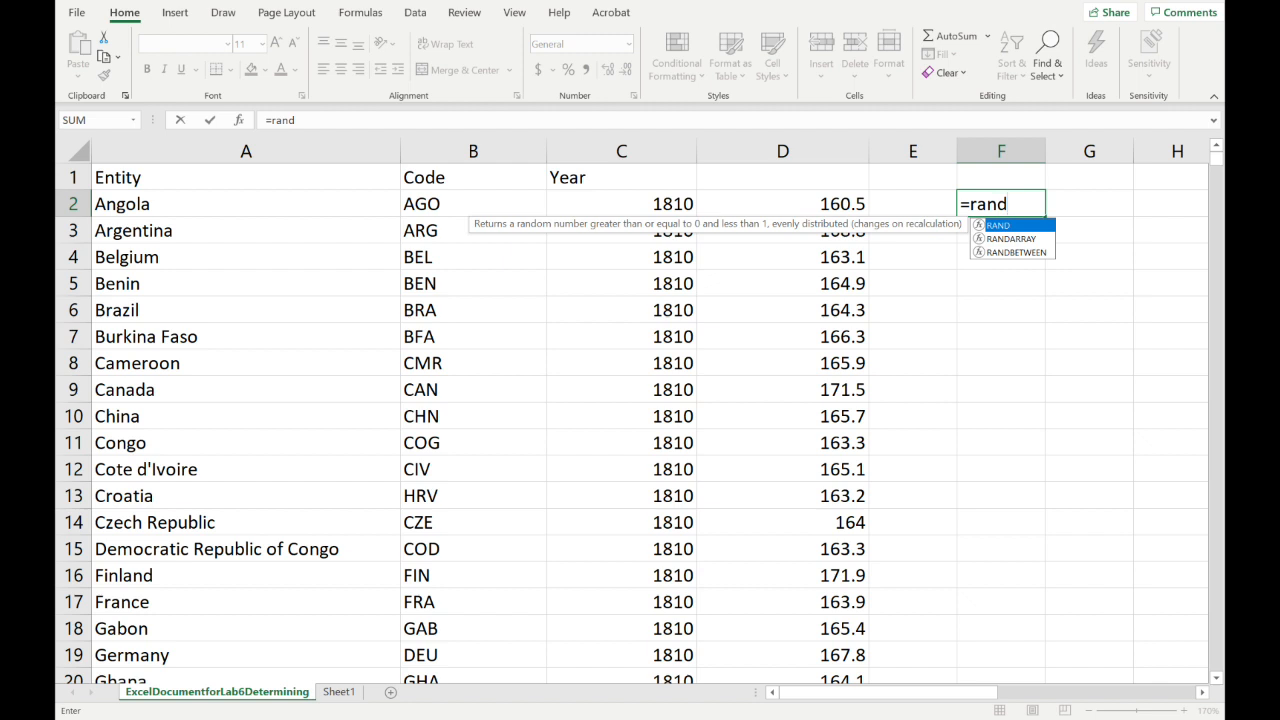
pyautogui.write('array')
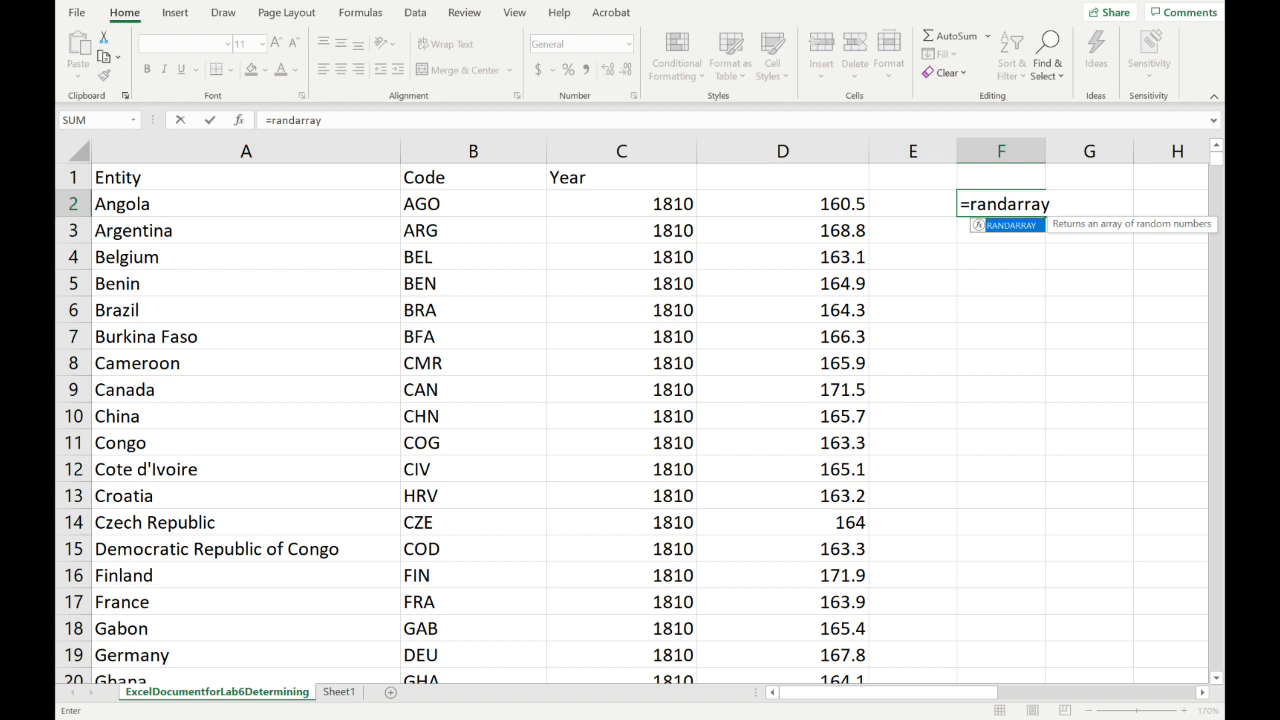
pyautogui.write('(')
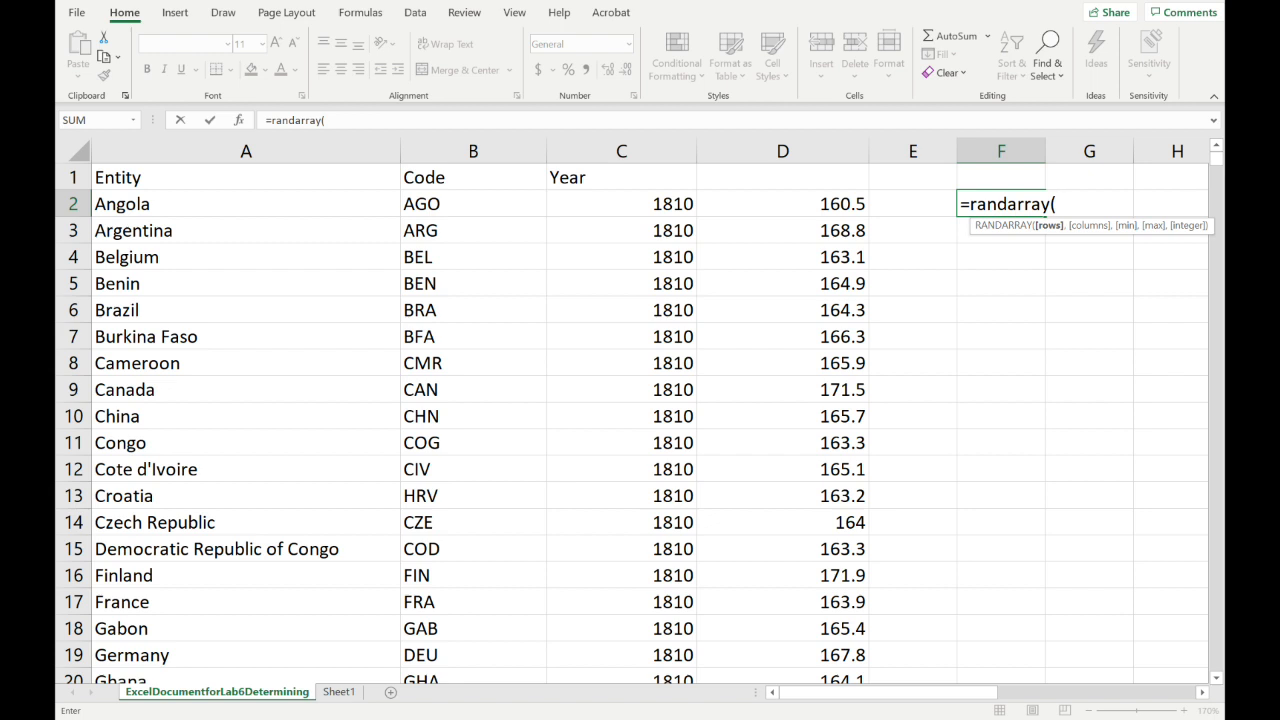
pyautogui.write('30,1,')
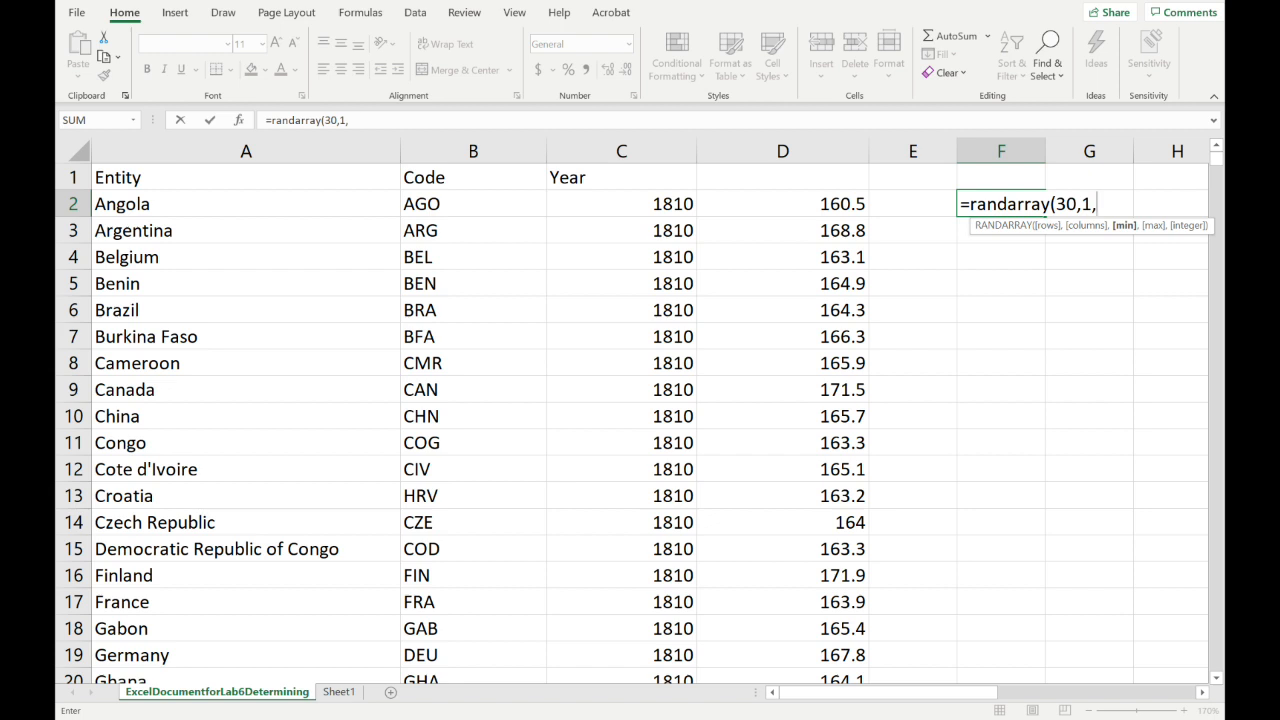
pyautogui.write('2')
pyautogui.moveTo(1216, 165); pyautogui.dragTo(1213, 677)
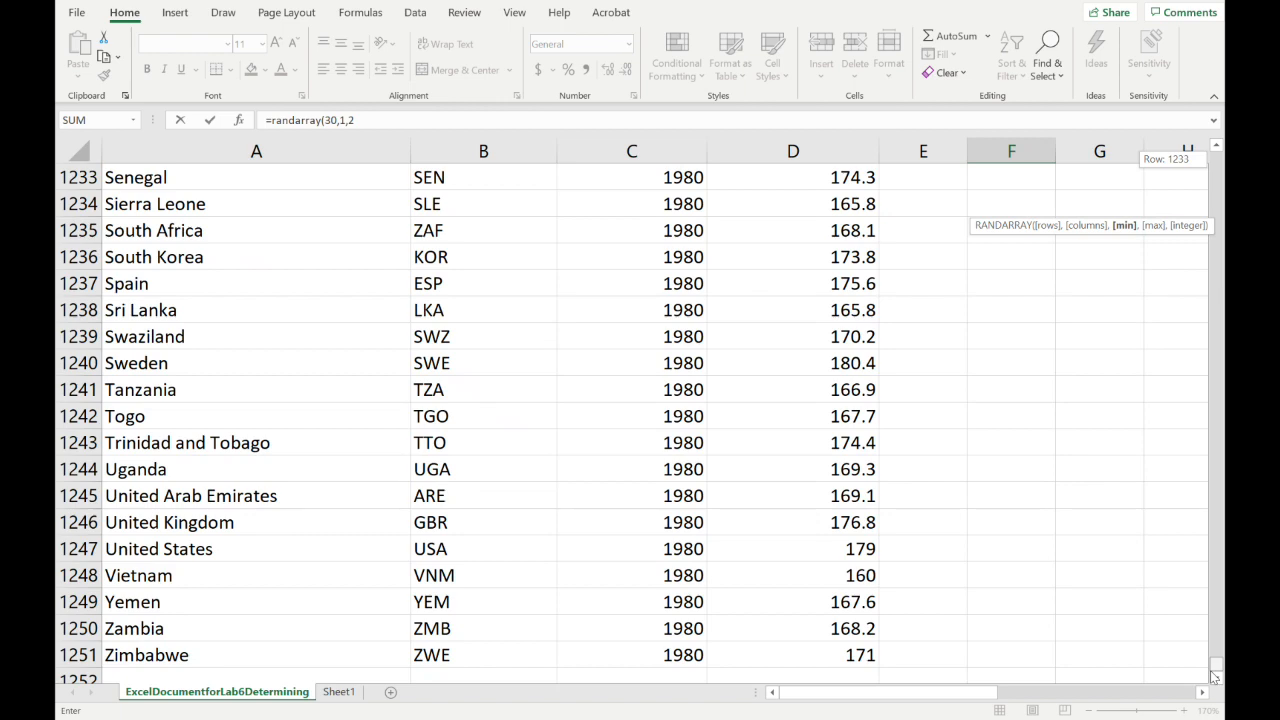
pyautogui.moveTo(1213, 677); pyautogui.dragTo(1216, 162)
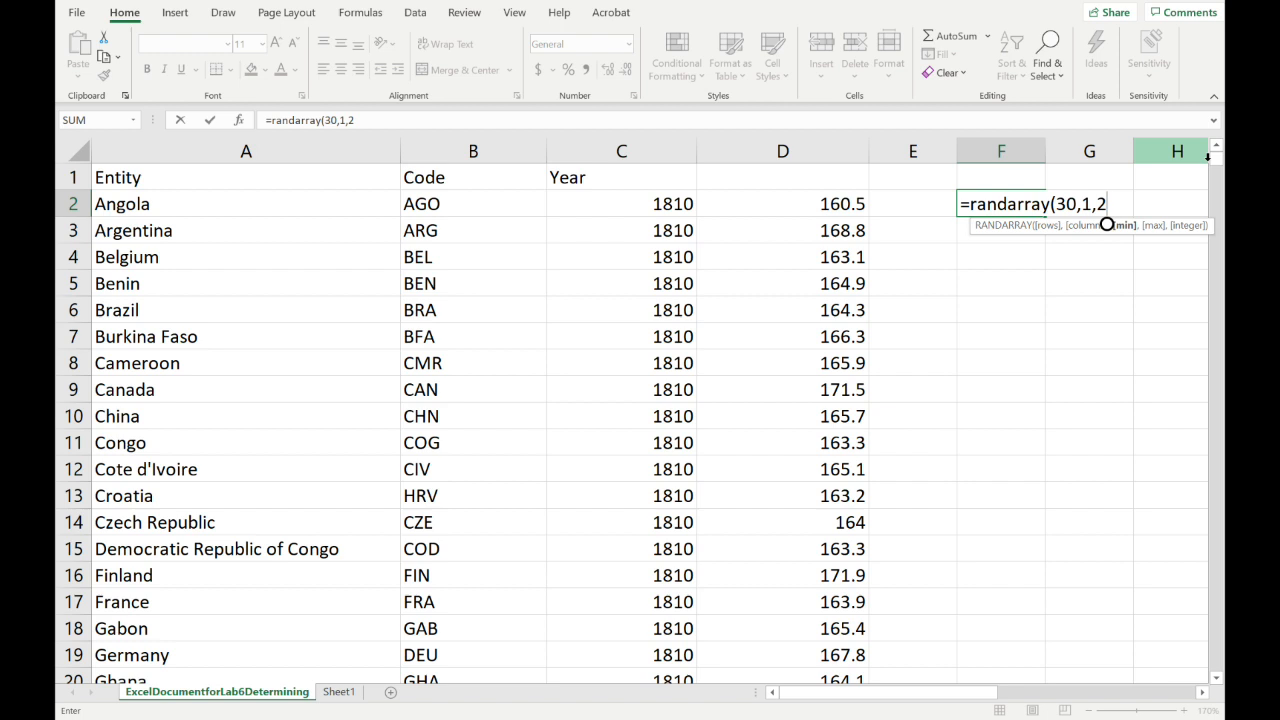
pyautogui.write(',1251,')
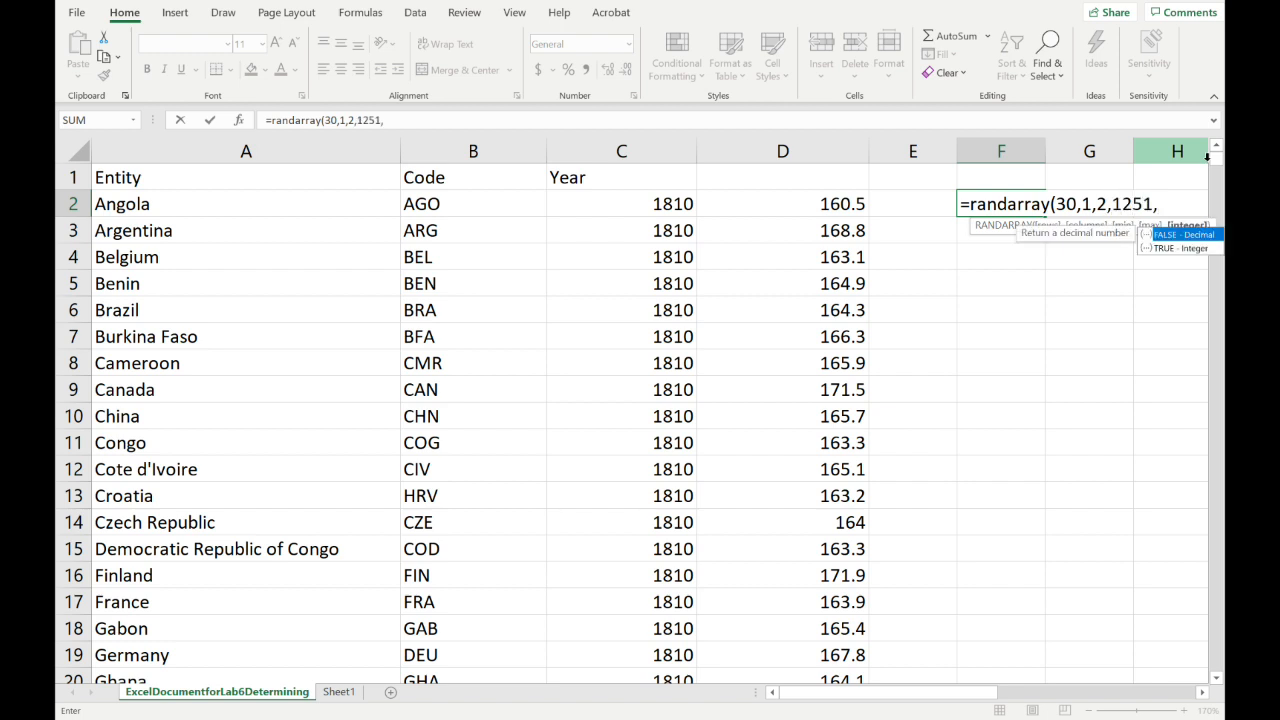
pyautogui.write('true')
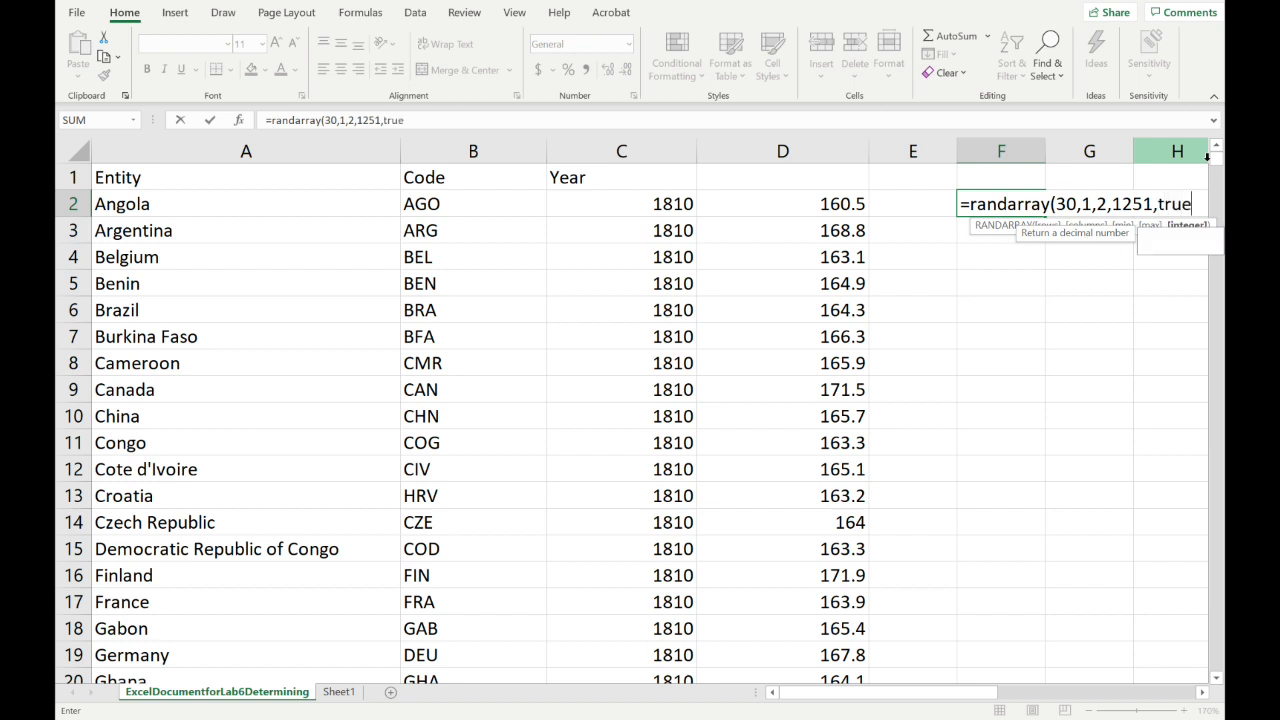
pyautogui.write(')')
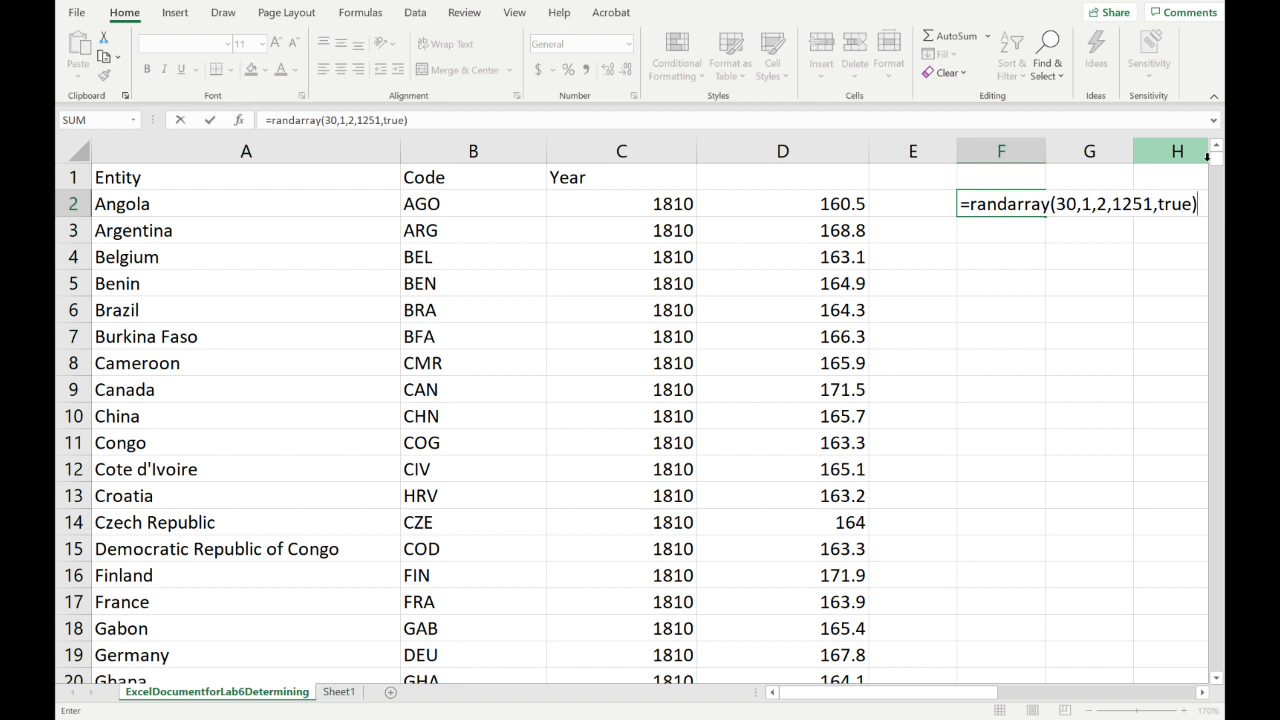
pyautogui.press('Return')
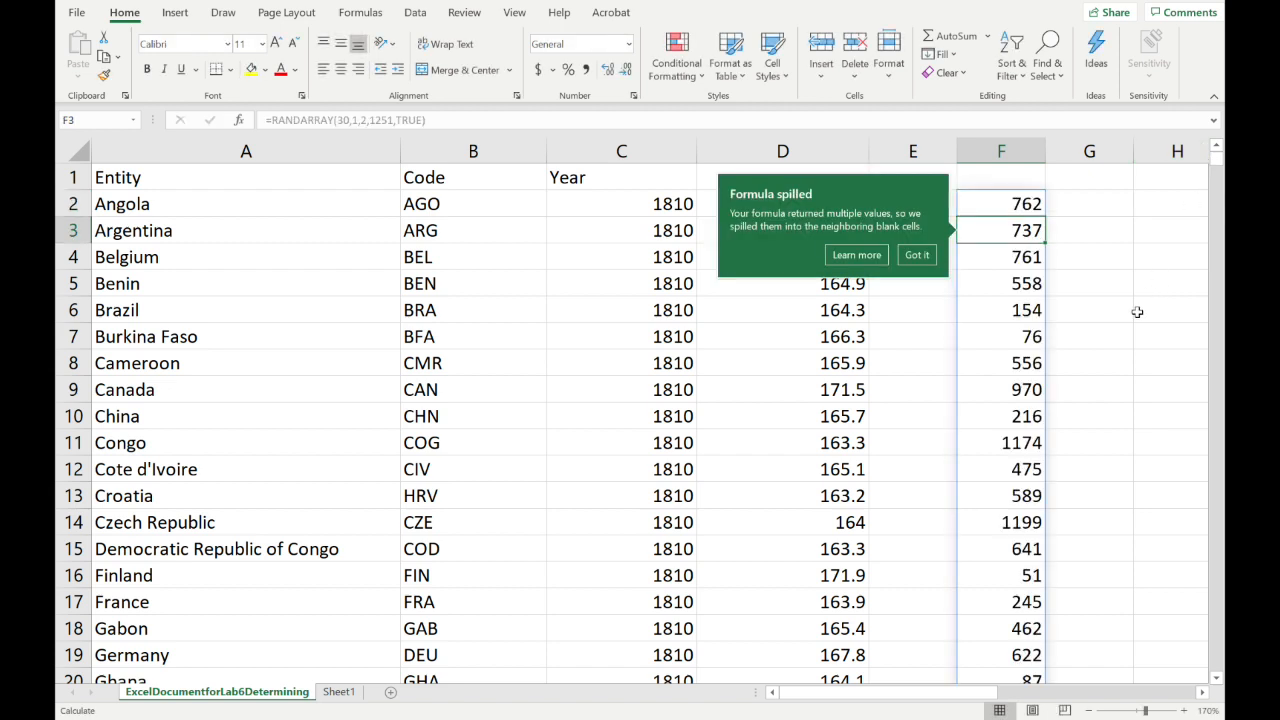
# - Review the random numbers in column F from F2 to the end of the list
pyautogui.scroll(-4, 1088, 346)
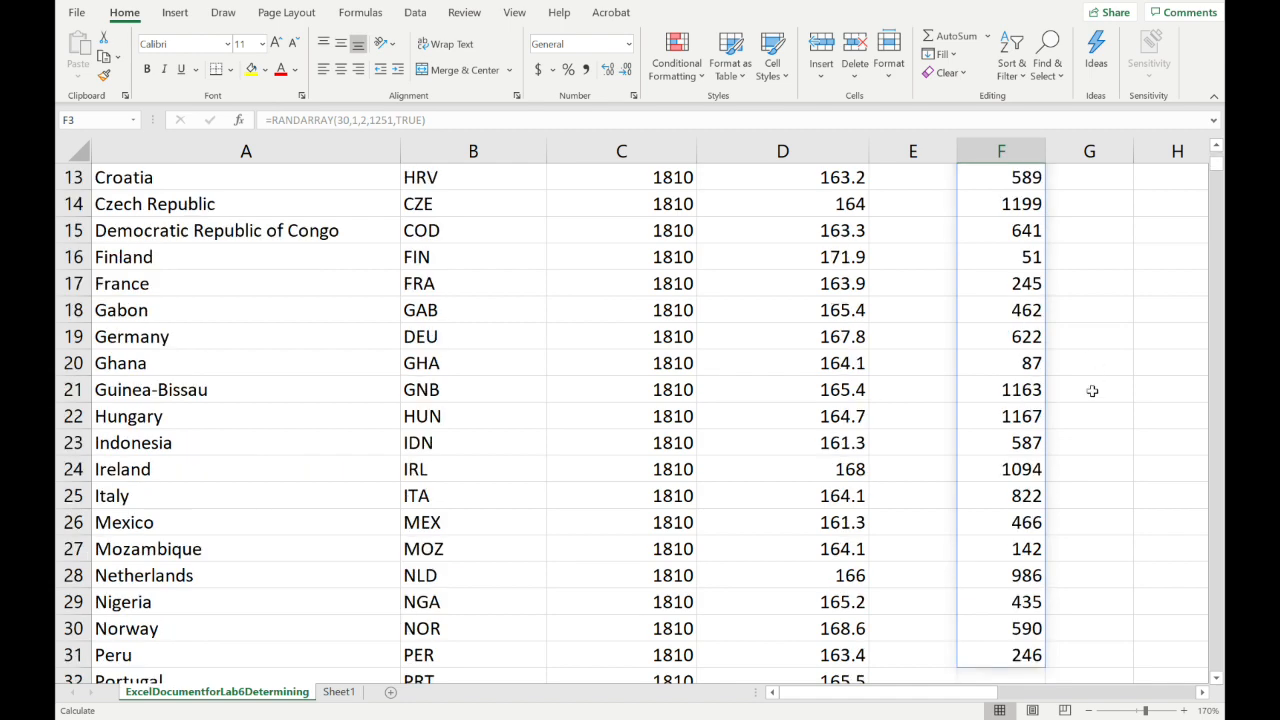
pyautogui.scroll(-1, 1104, 474)
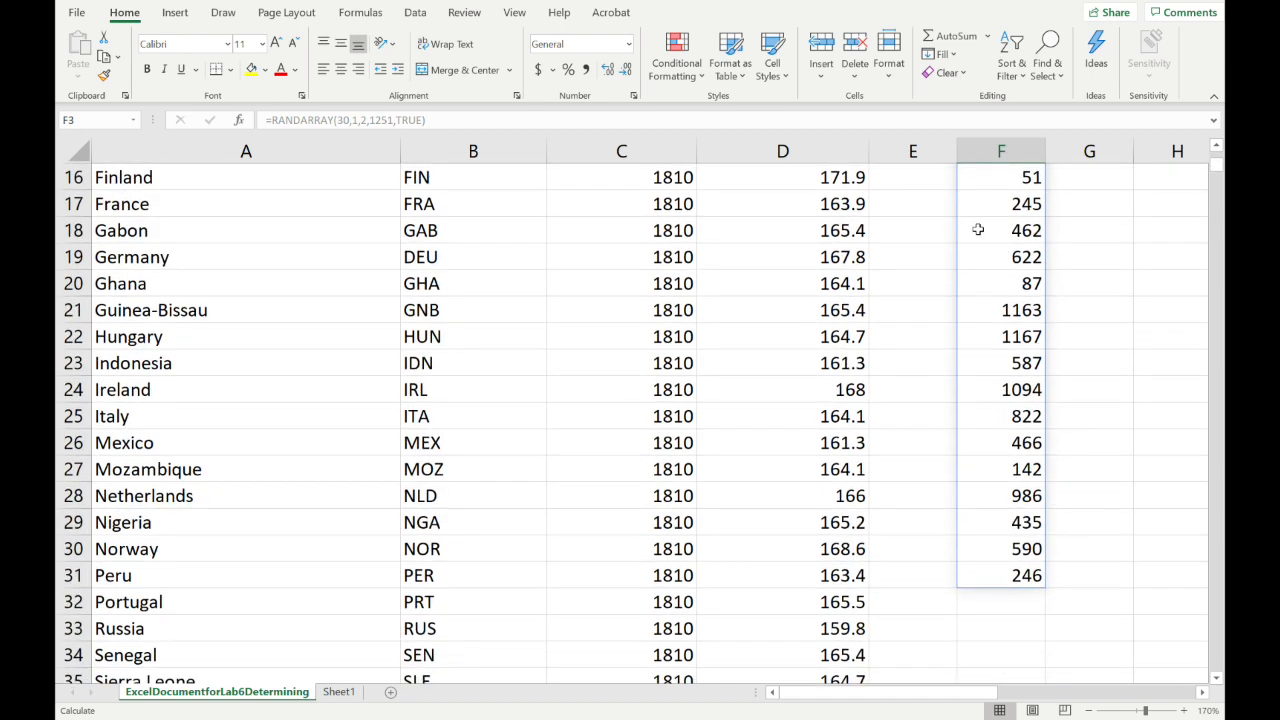
pyautogui.scroll(5, 1069, 263)
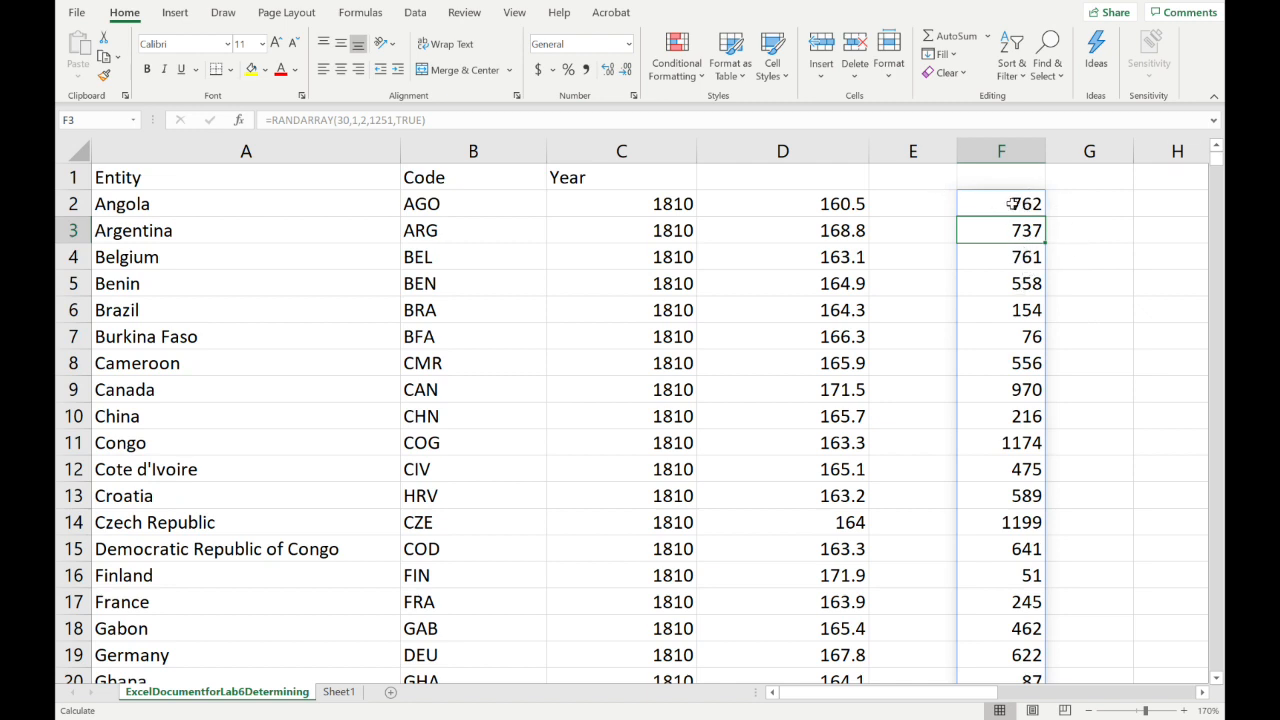
# - Look up the record in row 762, the first random number in F2, and examine its country name and column D value
pyautogui.click(1020, 203)
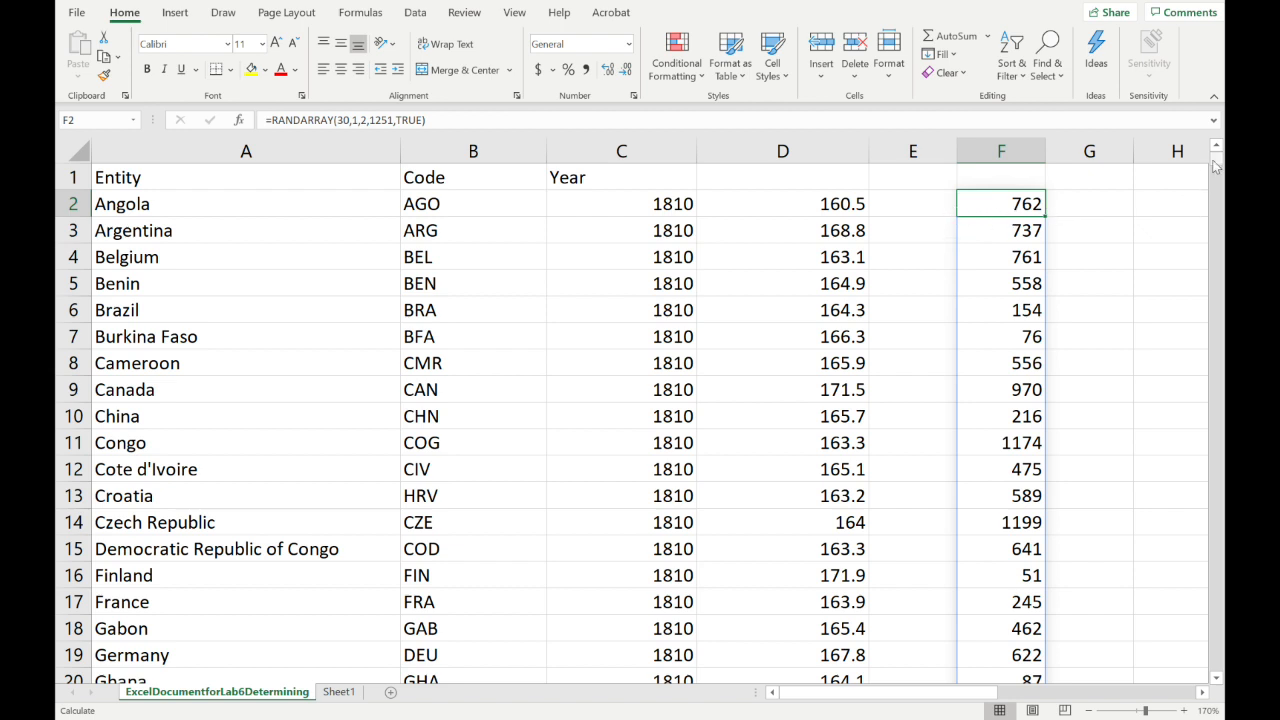
pyautogui.moveTo(1216, 163); pyautogui.dragTo(1218, 253)
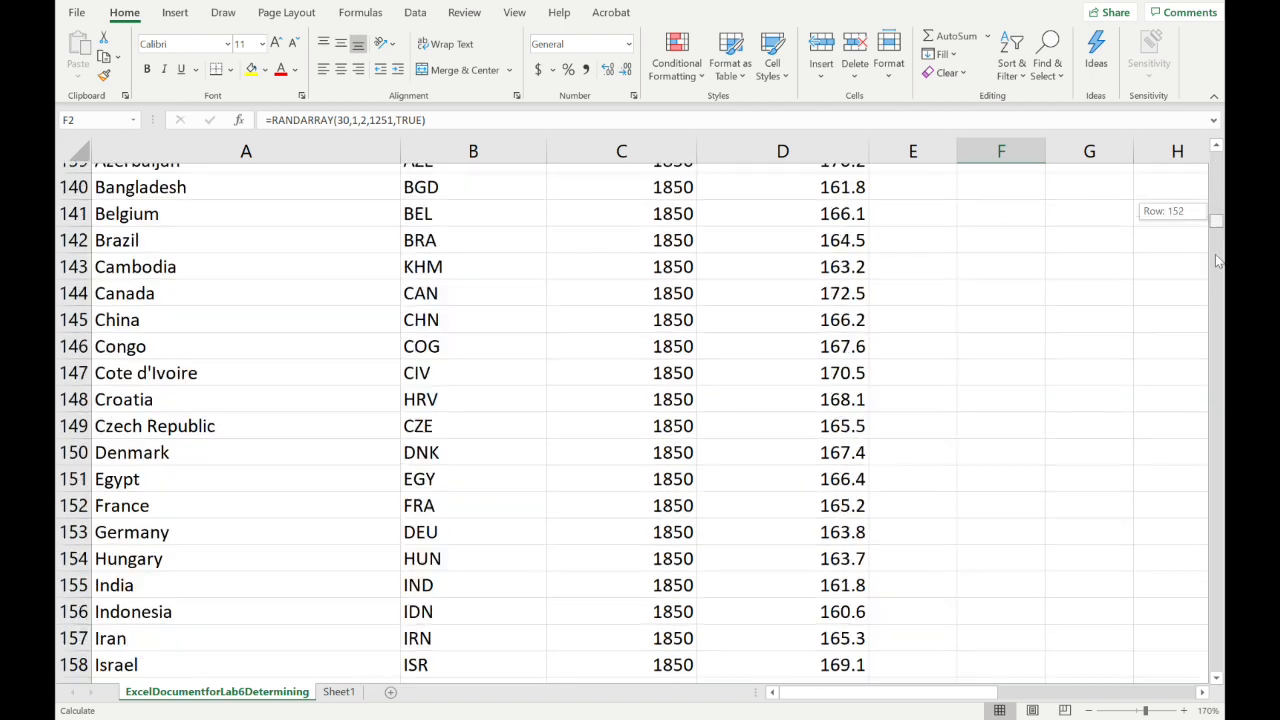
pyautogui.moveTo(1218, 340); pyautogui.dragTo(1218, 440)
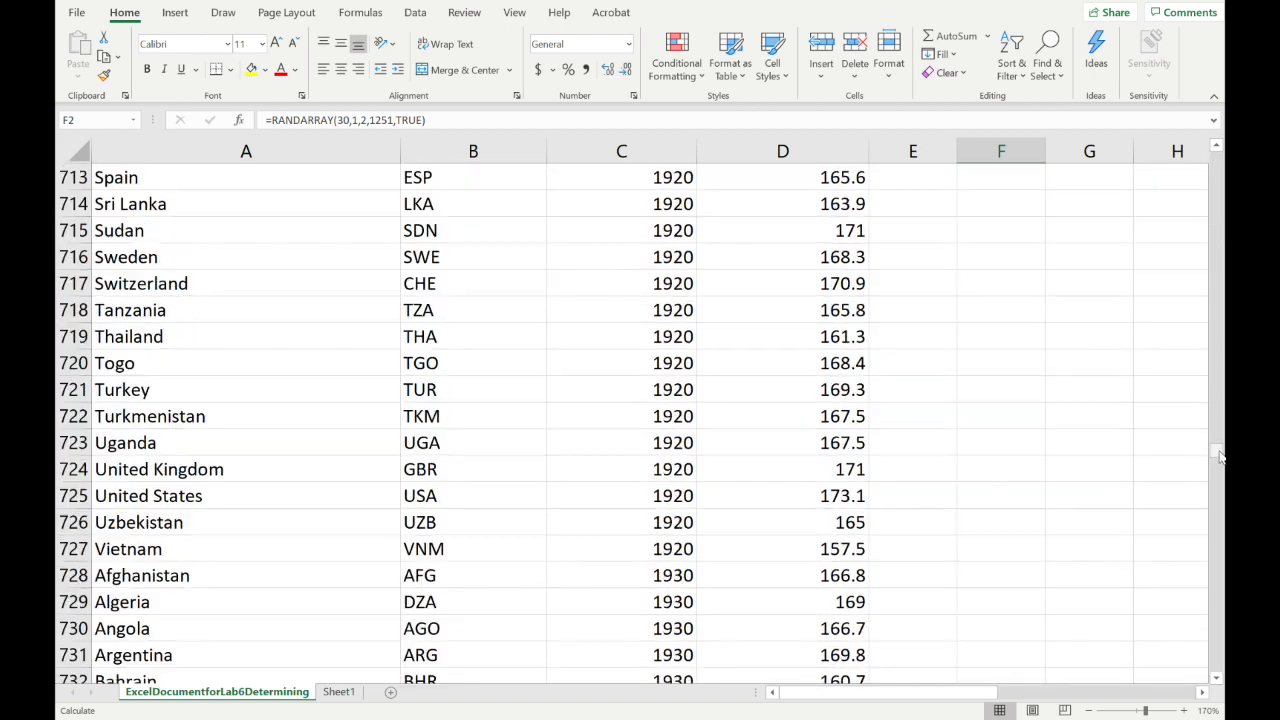
pyautogui.click(1132, 424)
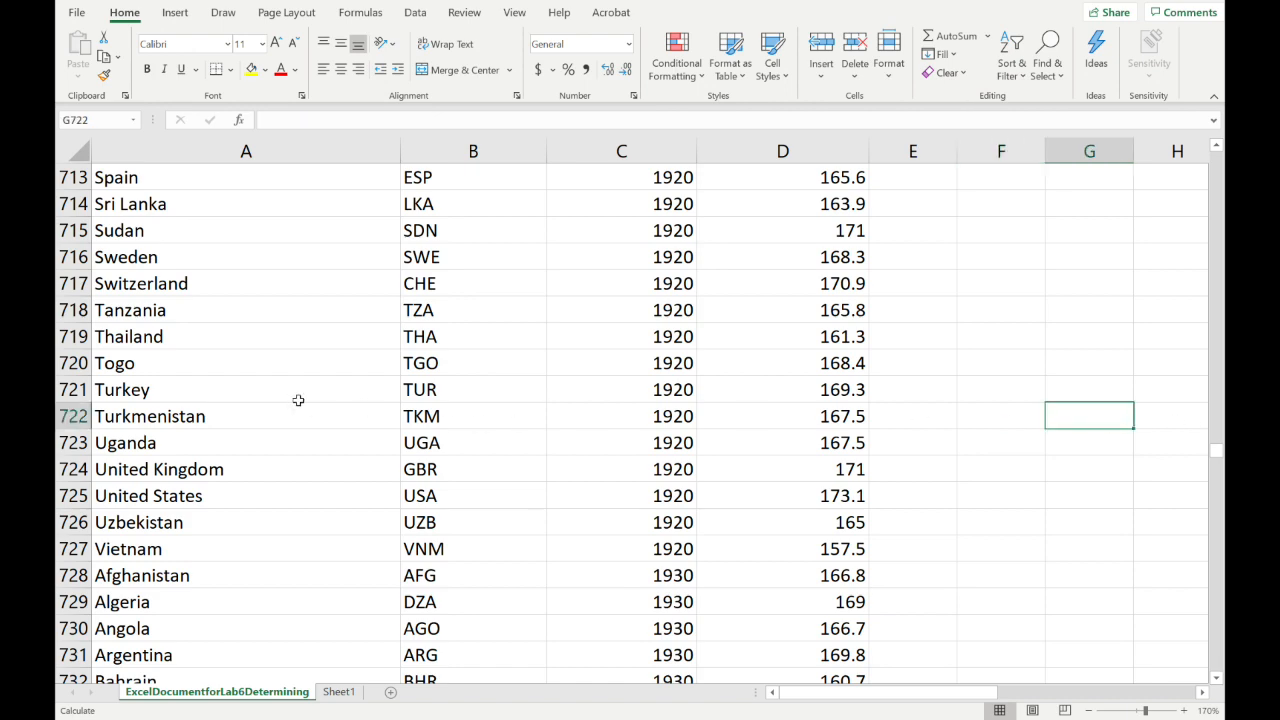
pyautogui.scroll(-1, 298, 400)
pyautogui.scroll(-20, 310, 404)
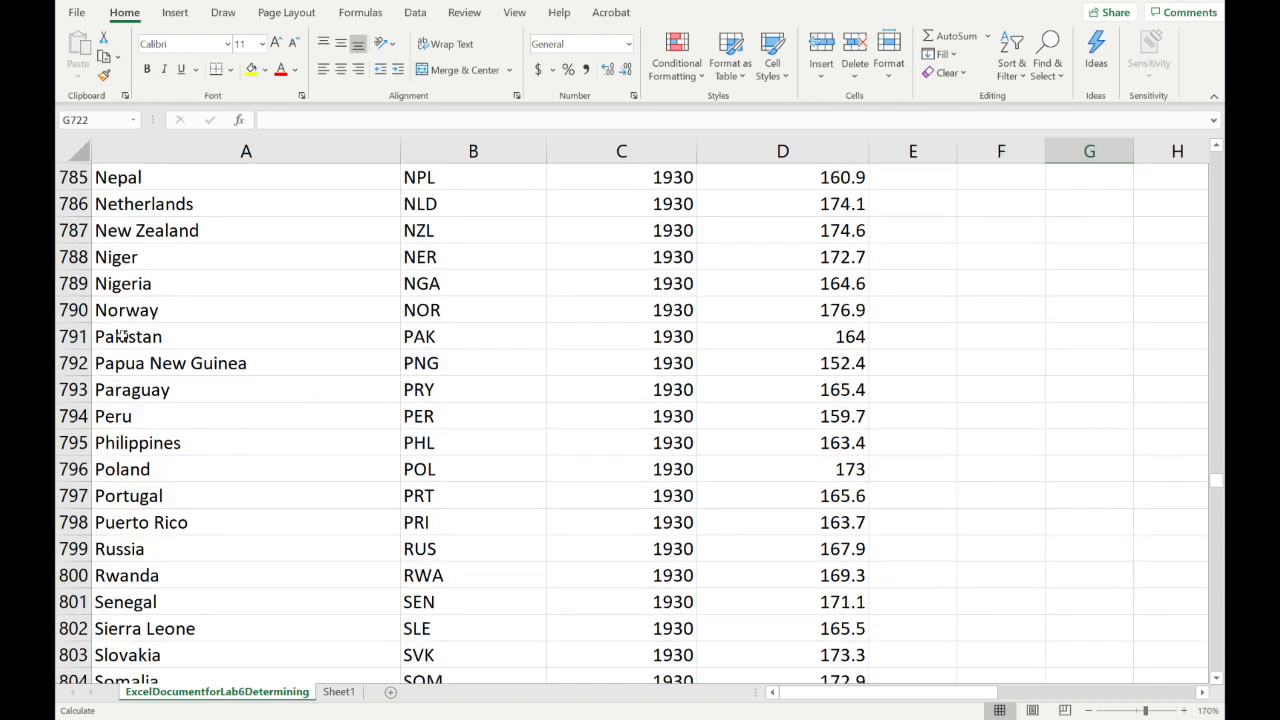
pyautogui.scroll(4, 170, 282)
pyautogui.scroll(2, 190, 288)
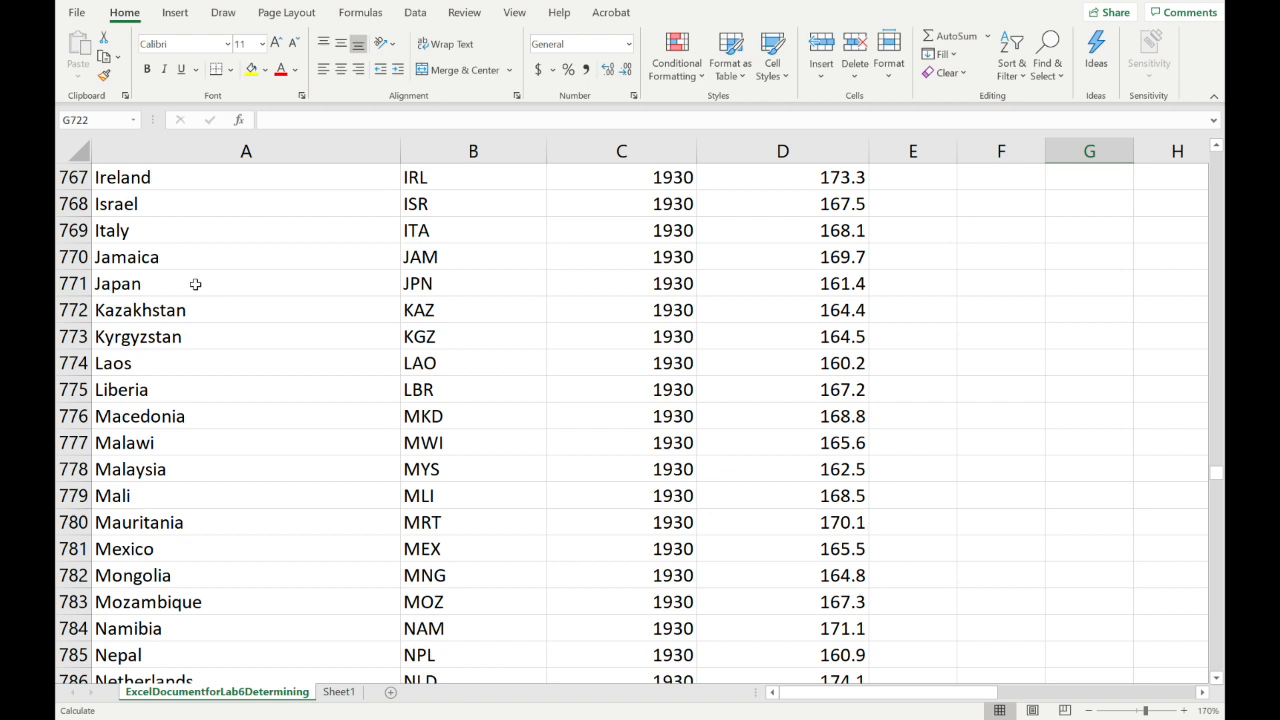
pyautogui.scroll(2, 195, 284)
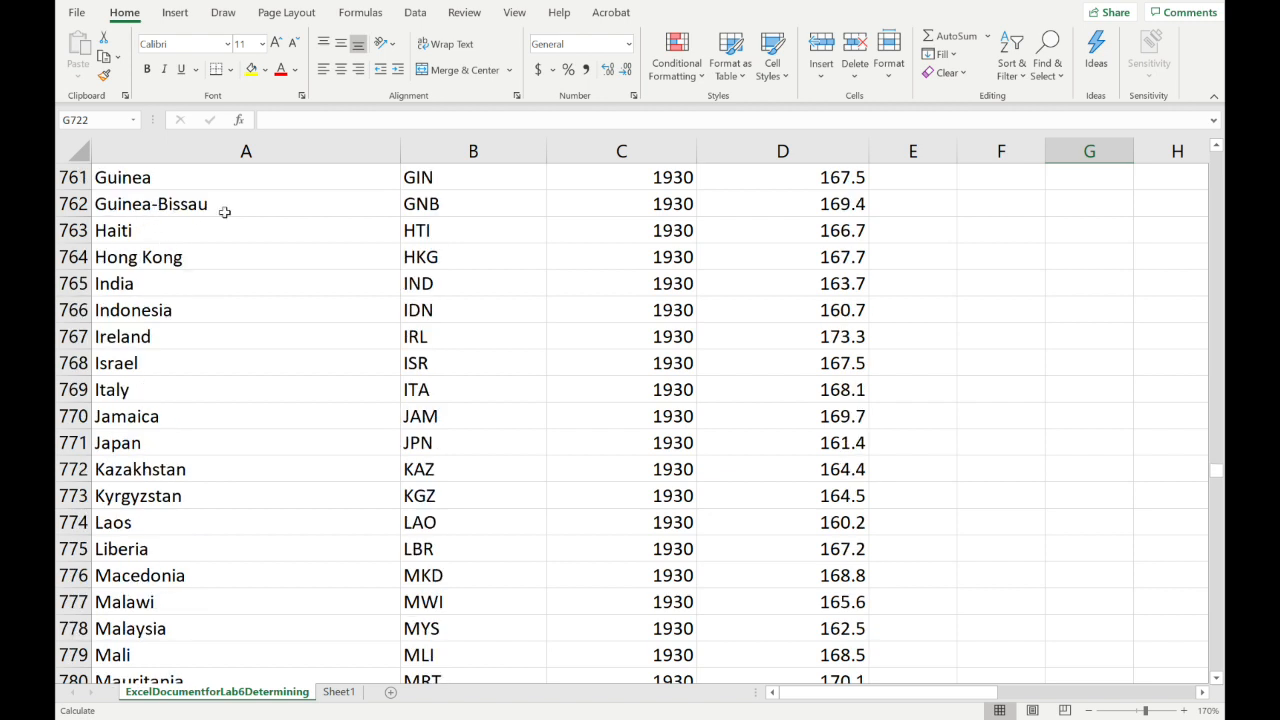
pyautogui.click(123, 207)
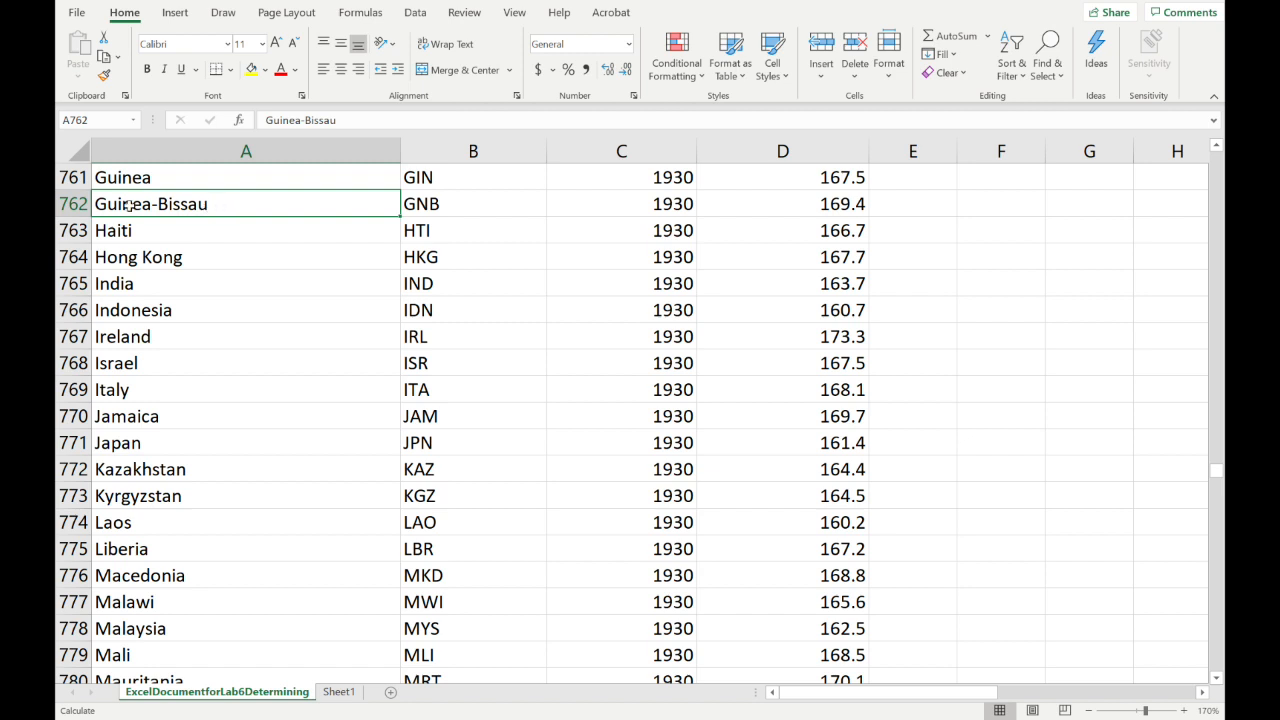
pyautogui.click(831, 212)
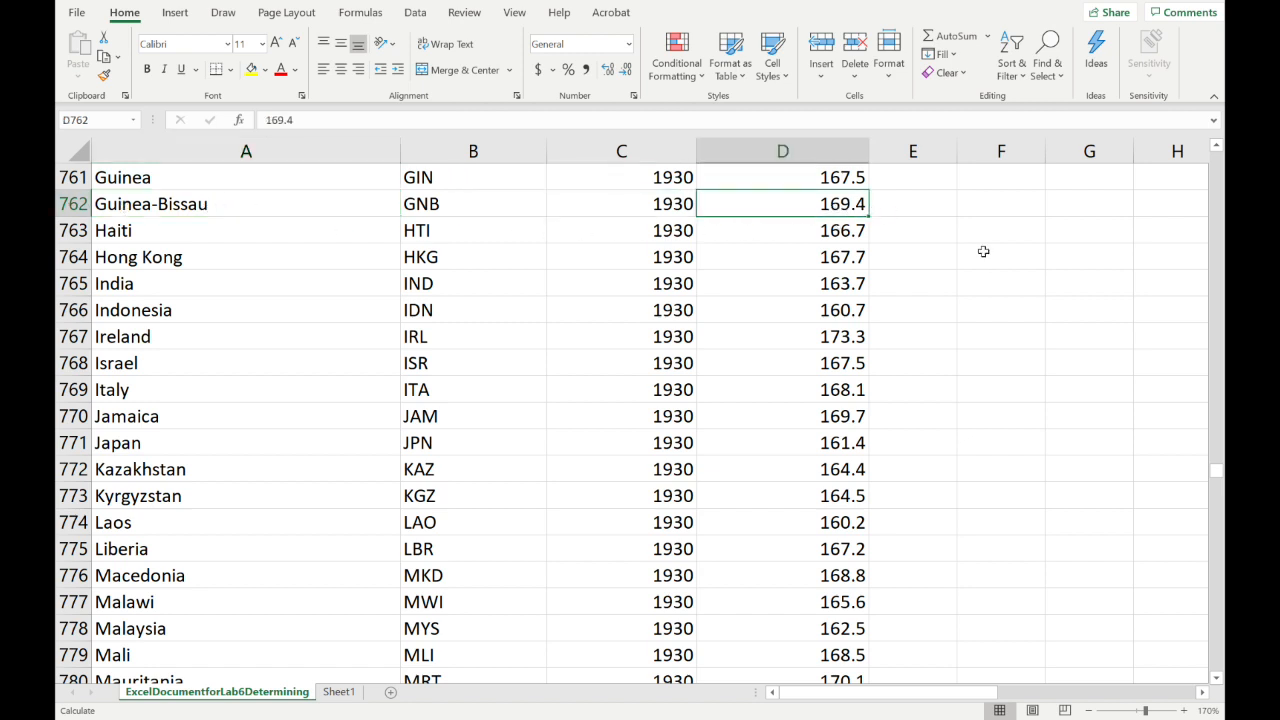
# - Enter 169.4 in G2 beside the first random number, and undo the entry
pyautogui.scroll(3, 1224, 425)
pyautogui.moveTo(1219, 480); pyautogui.dragTo(1220, 160)
pyautogui.click(1095, 200)
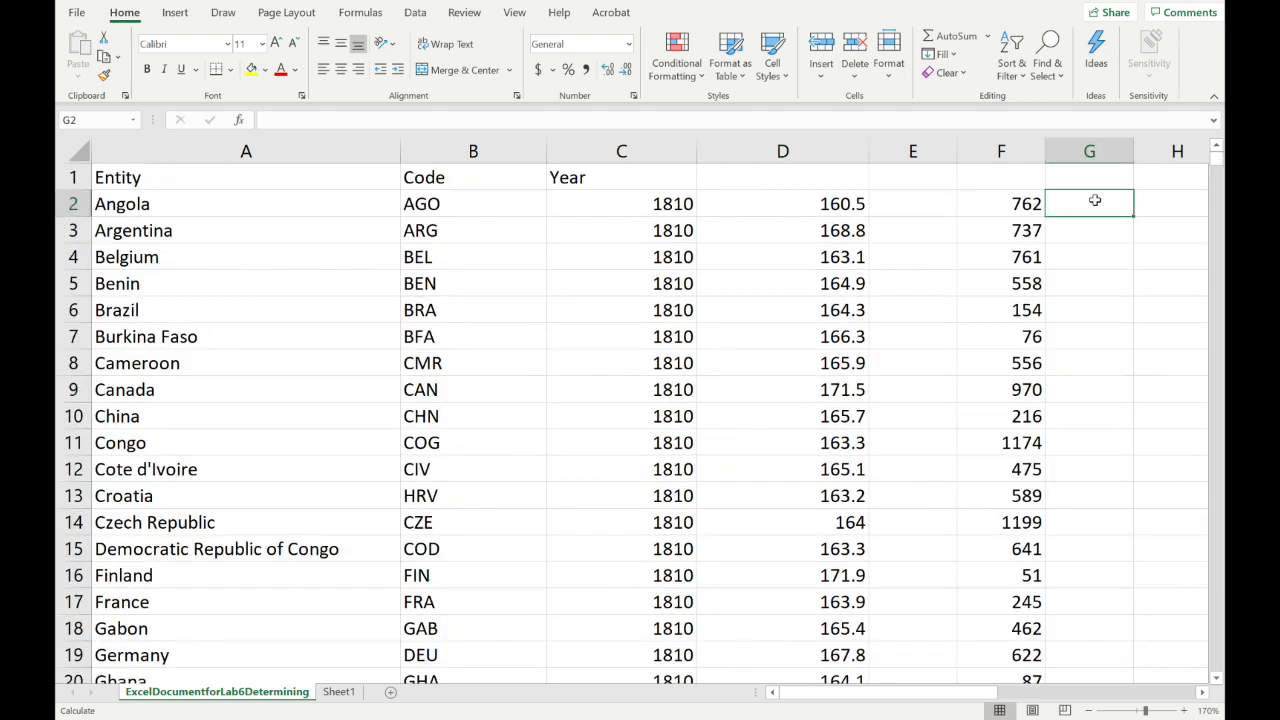
pyautogui.write('169.4')
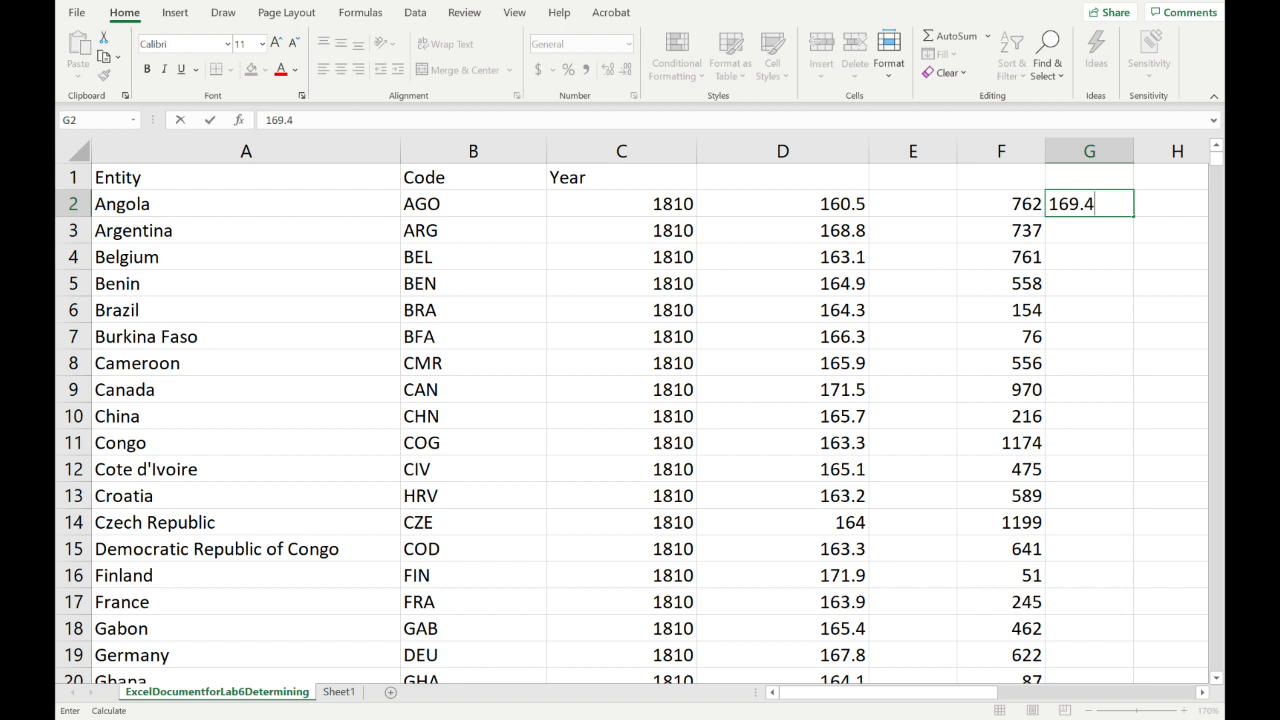
pyautogui.press('Return')
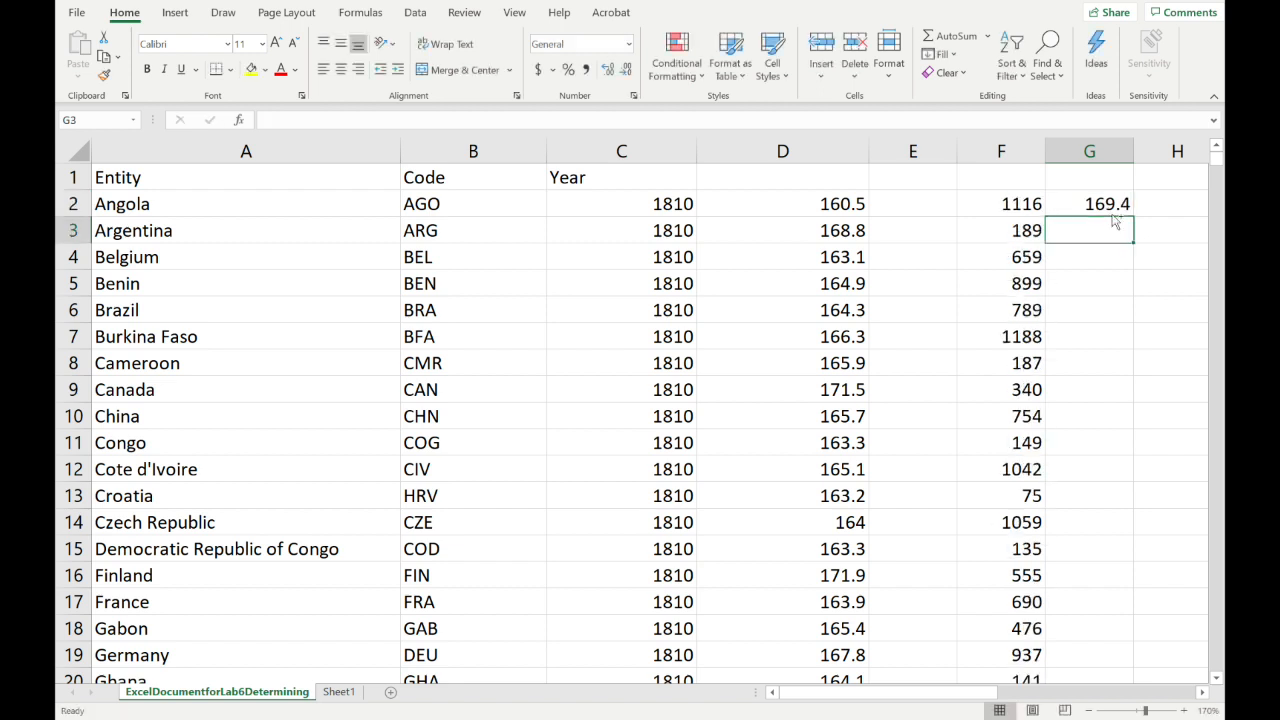
pyautogui.hotkey('ctrl', 'z')
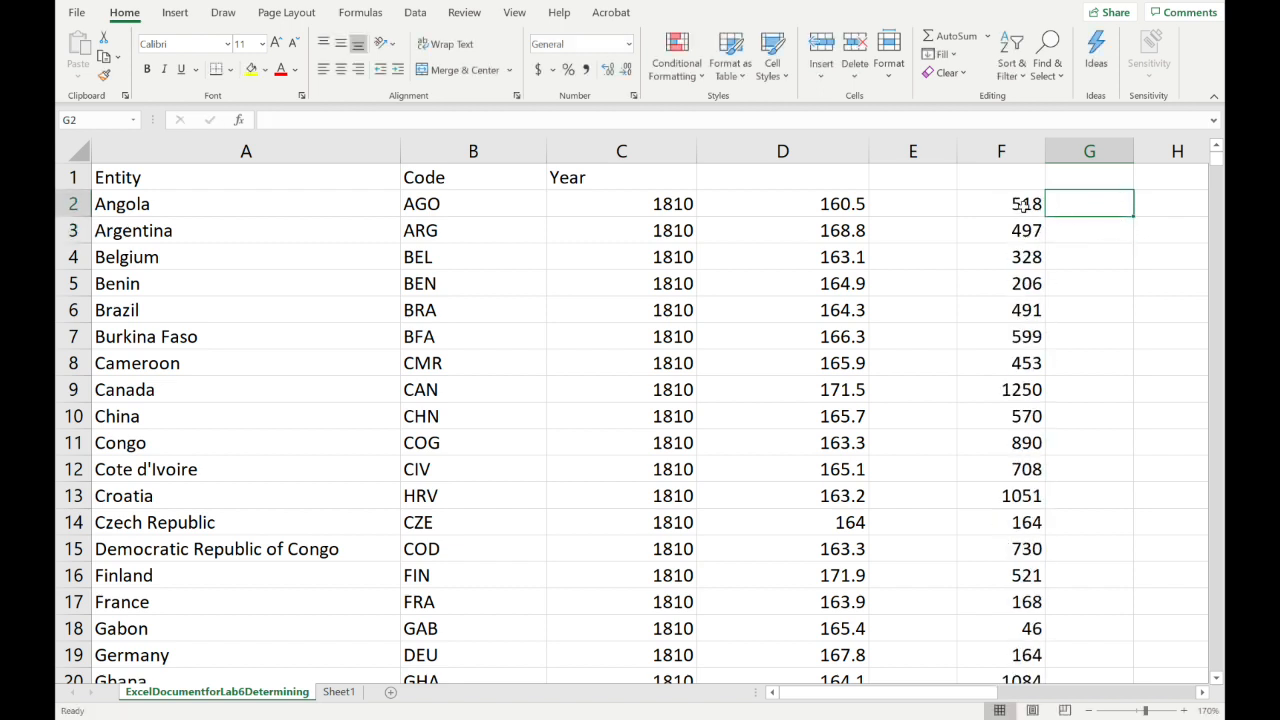
# - Select the random numbers in F2:F15, enter 6 in G2 as a test, and clear G2
pyautogui.moveTo(1012, 206); pyautogui.dragTo(1028, 545)
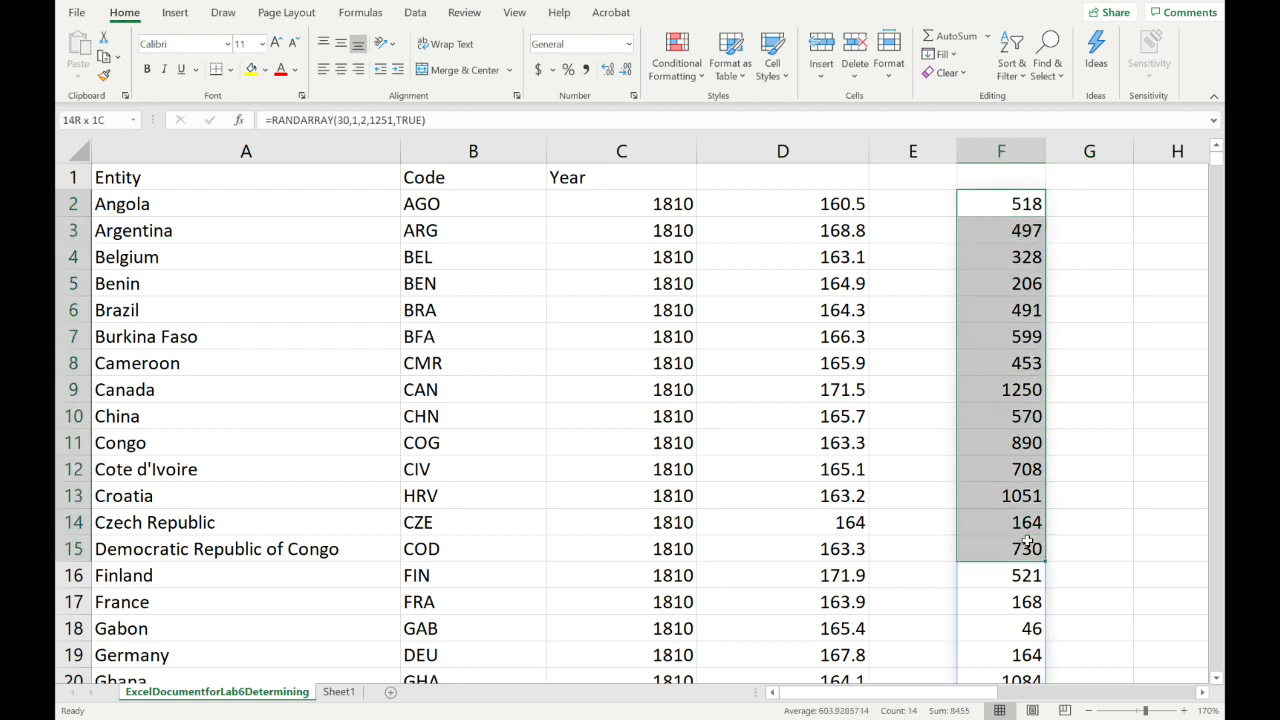
pyautogui.click(1099, 203)
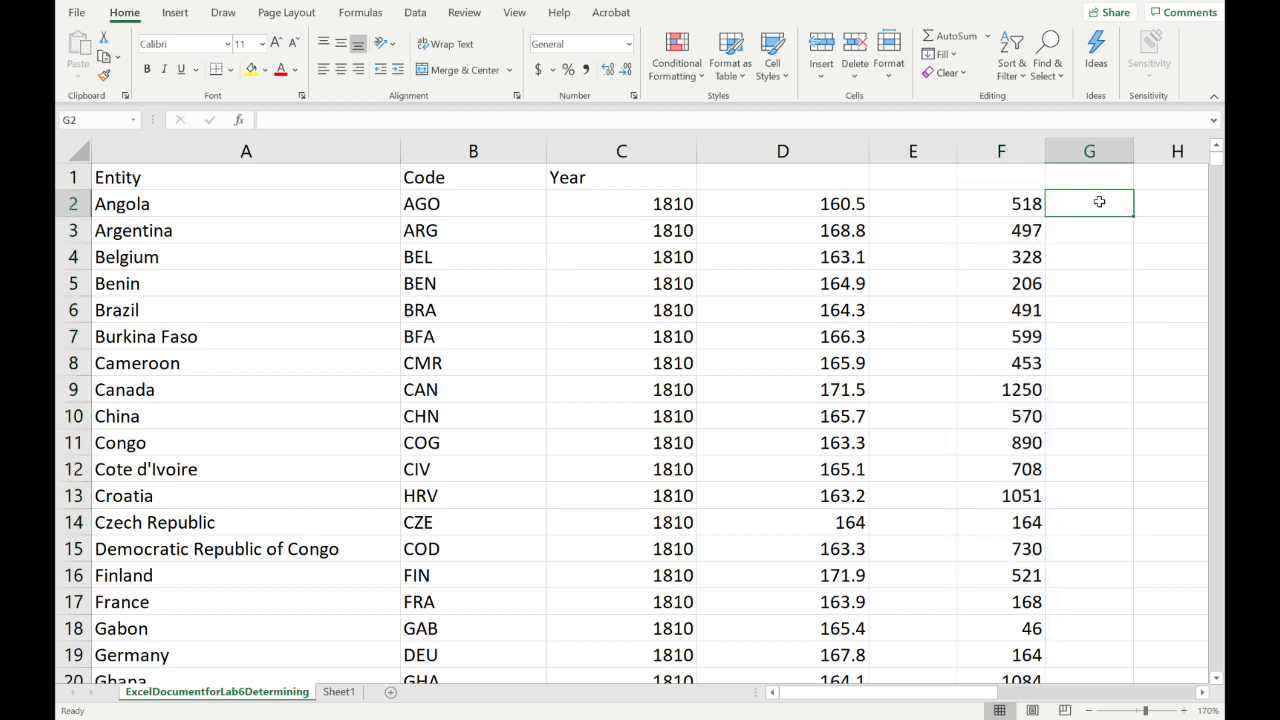
pyautogui.write('6')
pyautogui.press('Return')
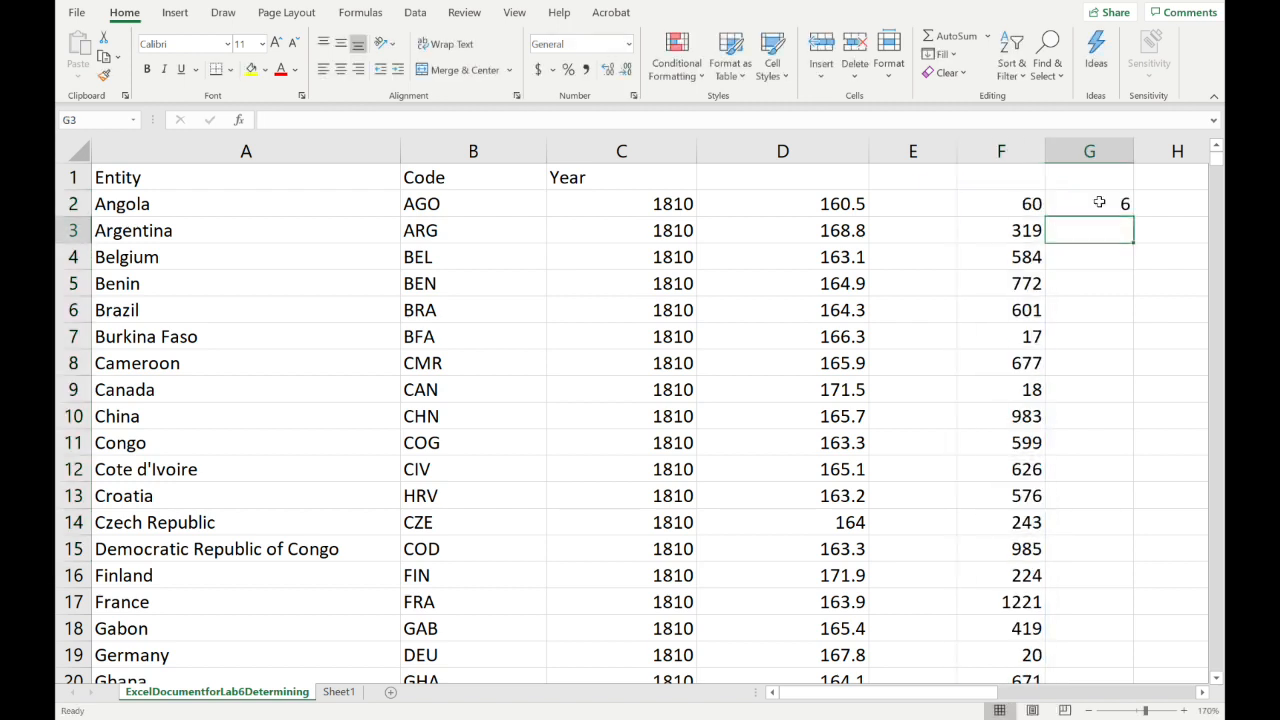
pyautogui.click(1099, 203)
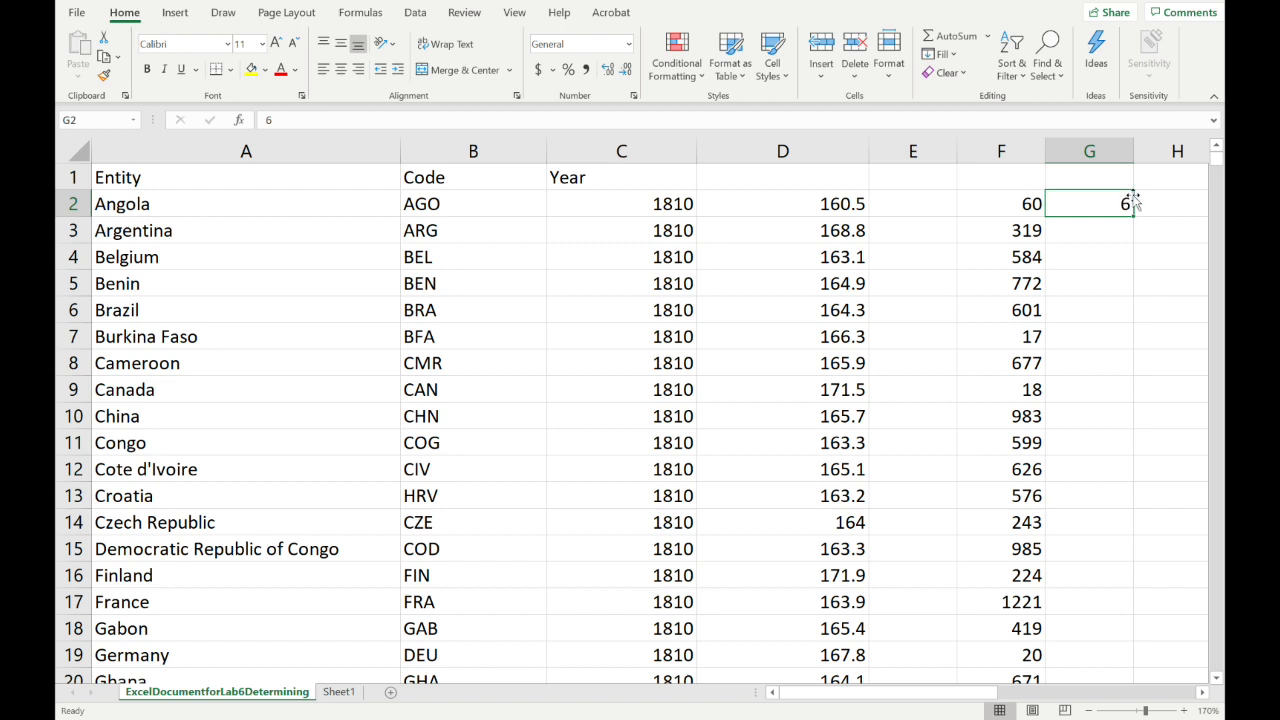
pyautogui.press('Delete')
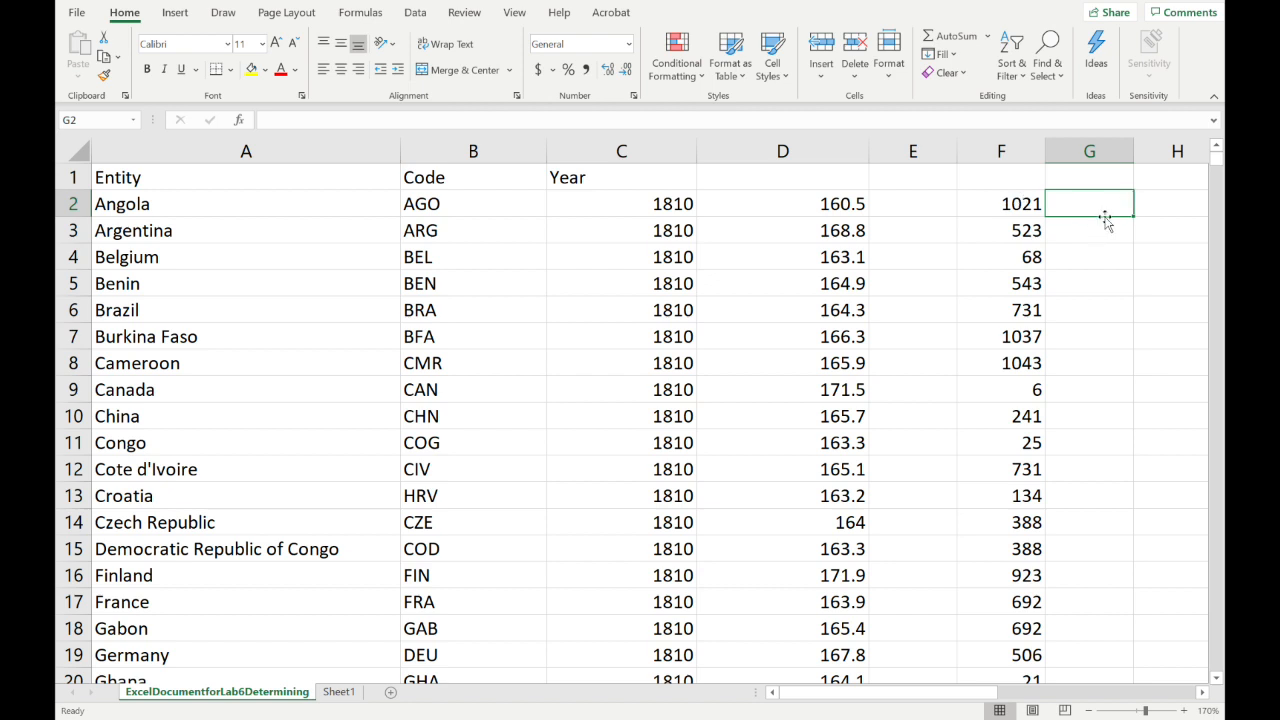
# - Enter 1021 in G2 beside the first random number, and clear the cell again
pyautogui.write('1')
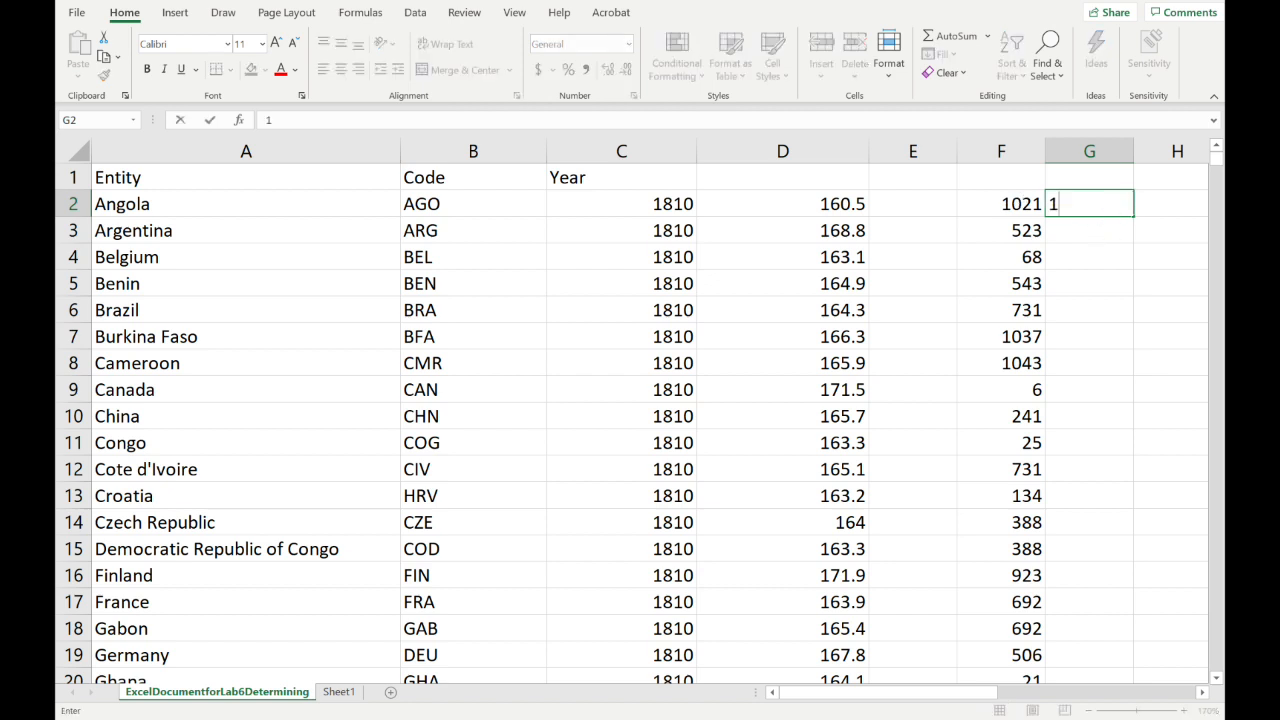
pyautogui.write('10')
pyautogui.write('10')
pyautogui.write('21')
pyautogui.press('Return')
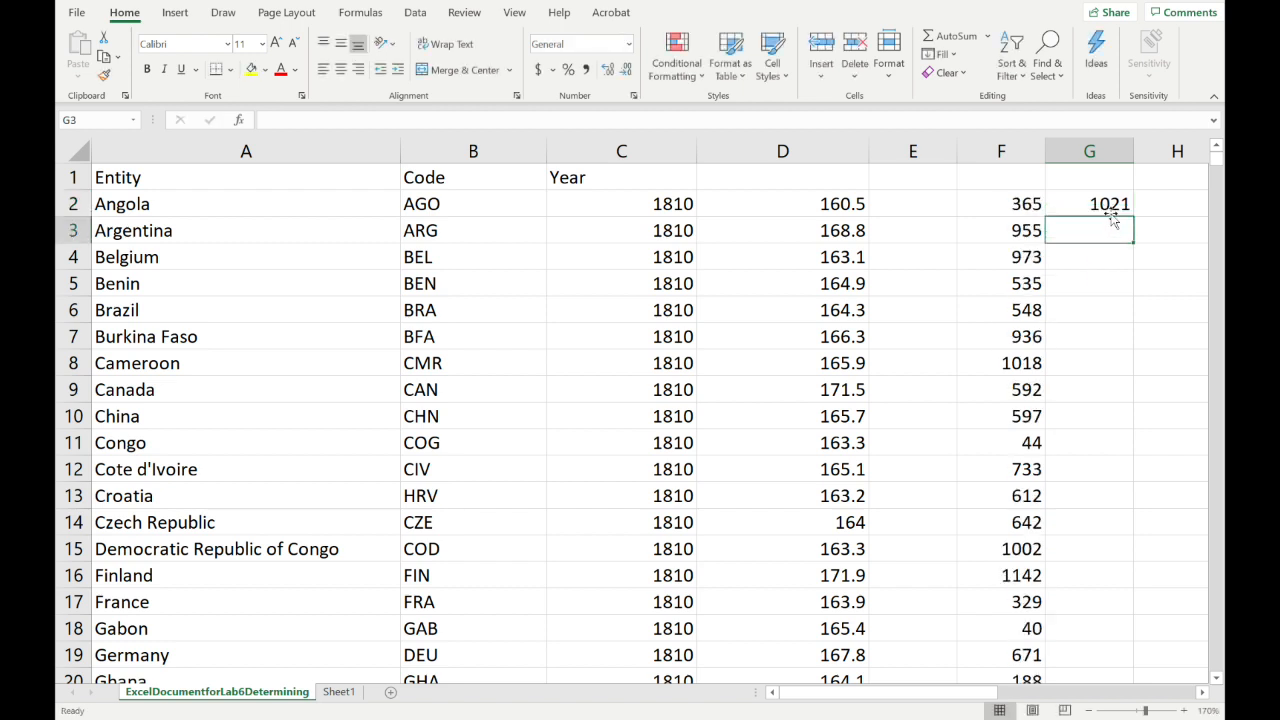
pyautogui.click(1113, 206)
pyautogui.press('Delete')
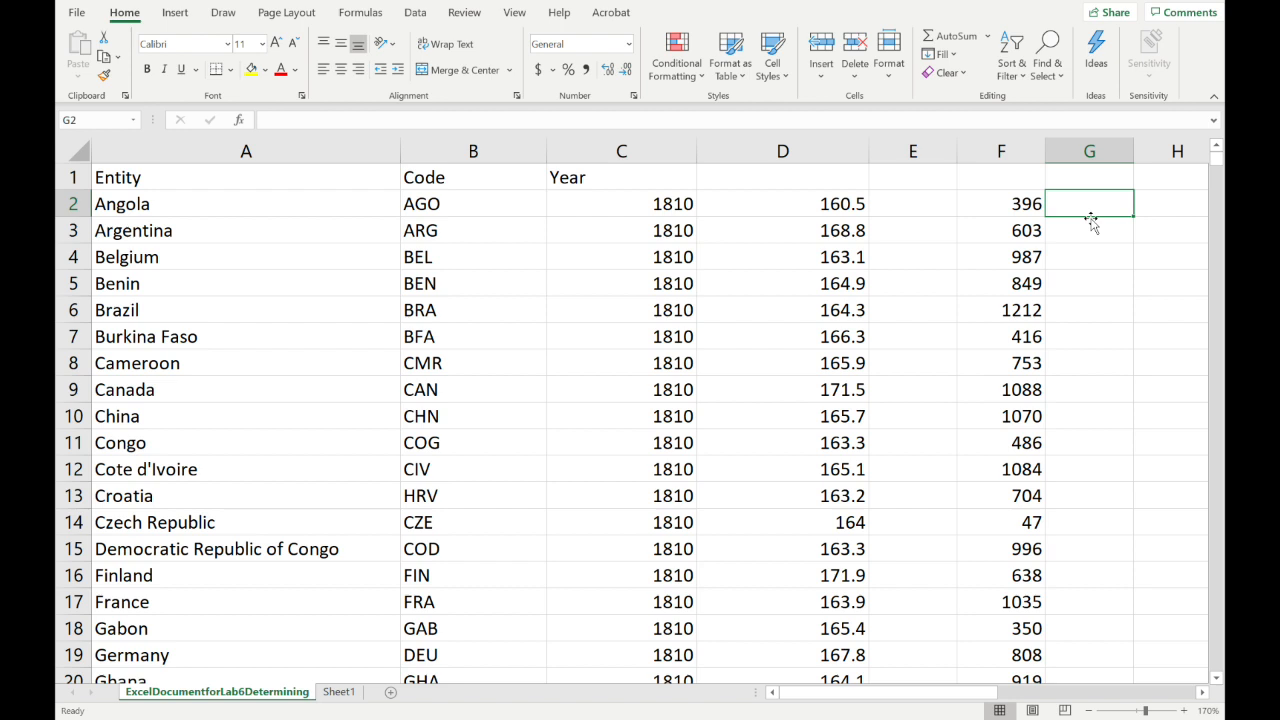
# - Generate random whole numbers in G2 with =RANDBETWEEN(2,1251) and fill the formula down to G6
pyautogui.click(1025, 203)
pyautogui.click(1089, 205)
pyautogui.write('=rand')
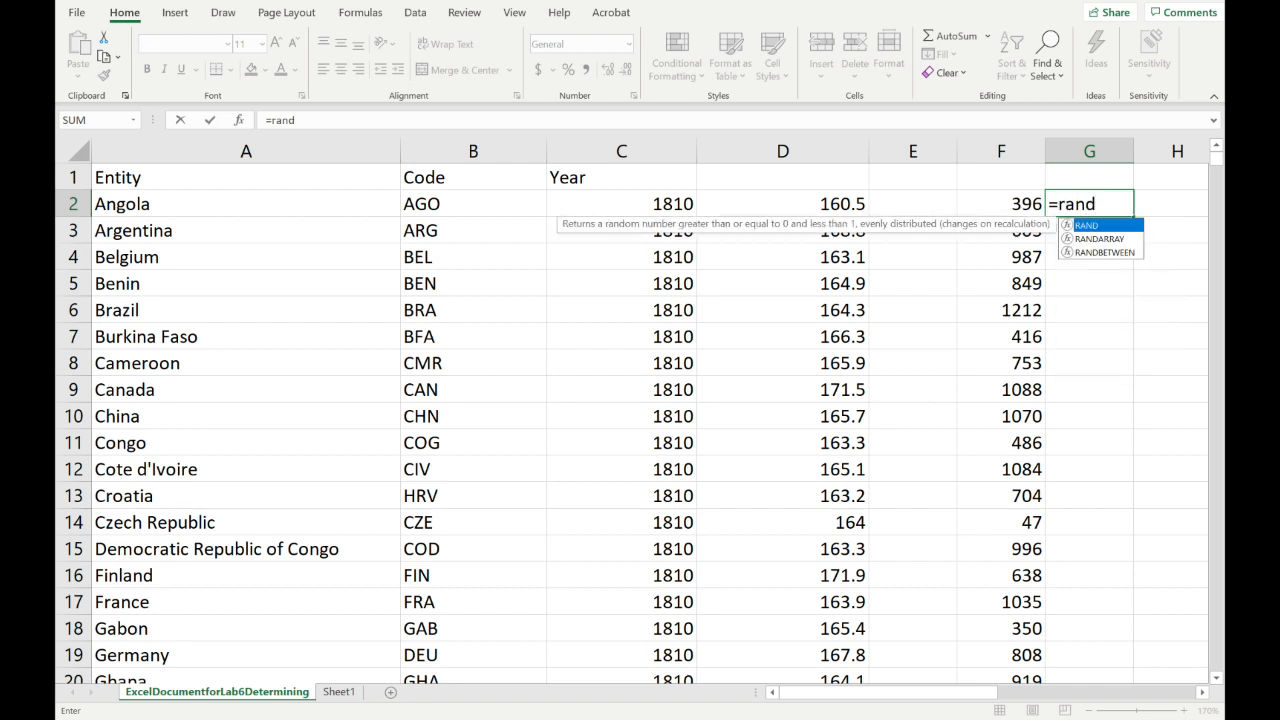
pyautogui.write('between(')
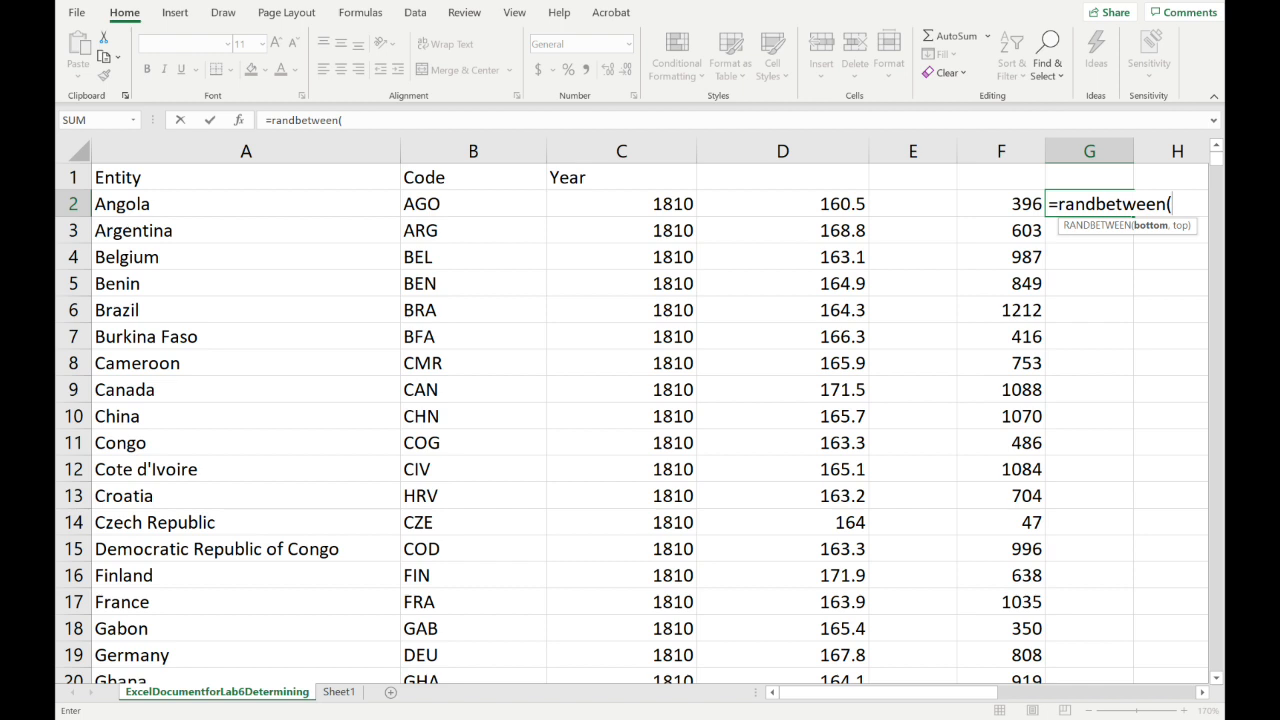
pyautogui.write('2,')
pyautogui.moveTo(1217, 159); pyautogui.dragTo(1224, 439)
pyautogui.moveTo(1212, 670); pyautogui.dragTo(1223, 163)
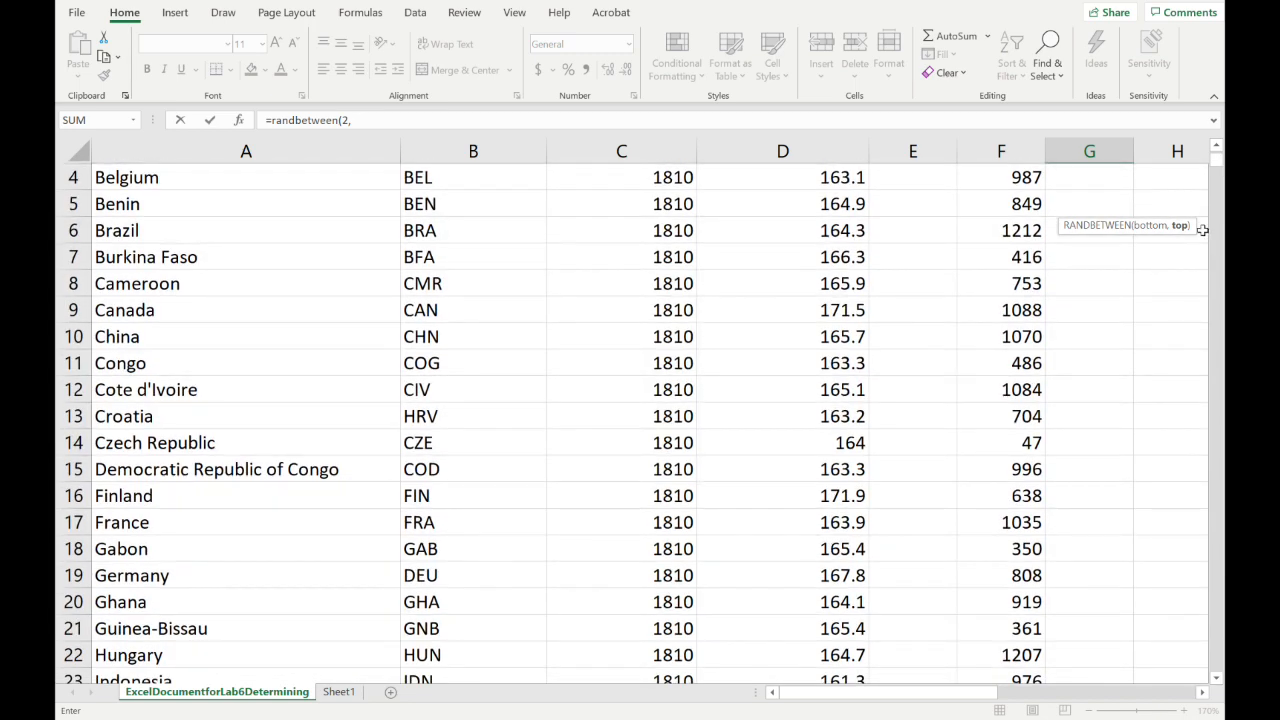
pyautogui.scroll(1, 1218, 150)
pyautogui.write('1251)')
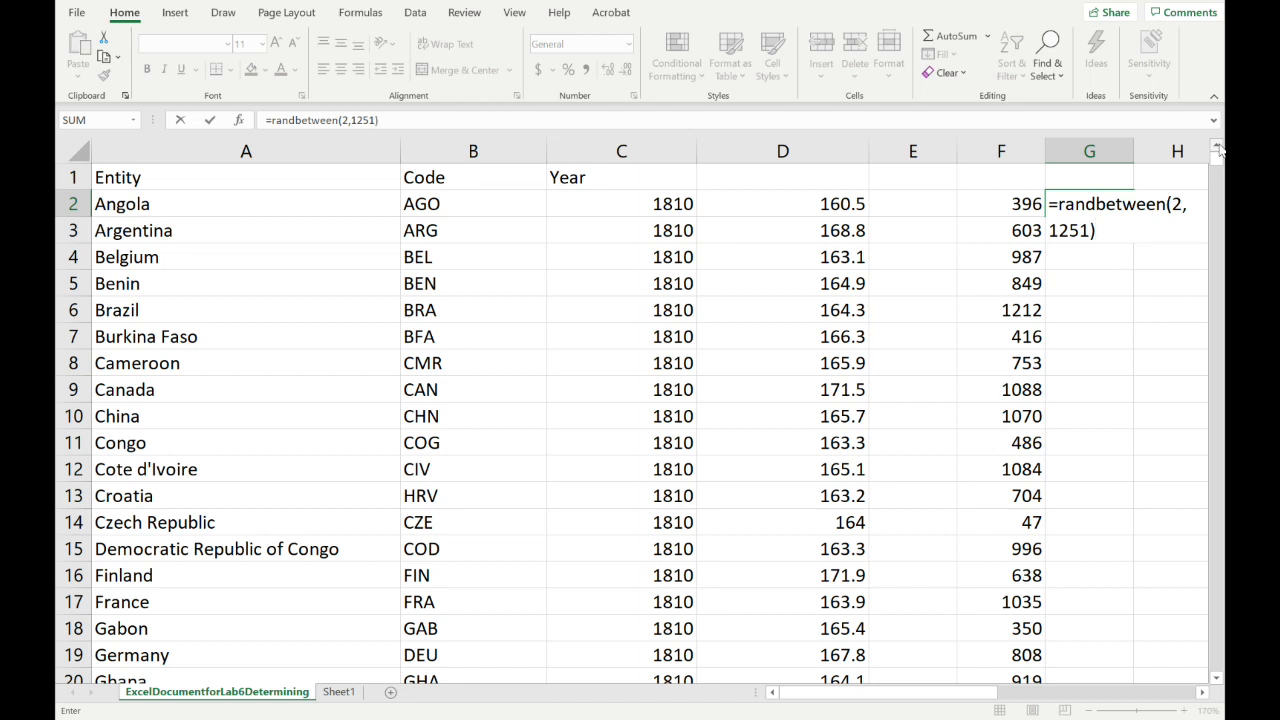
pyautogui.press('Return')
pyautogui.click(1117, 210)
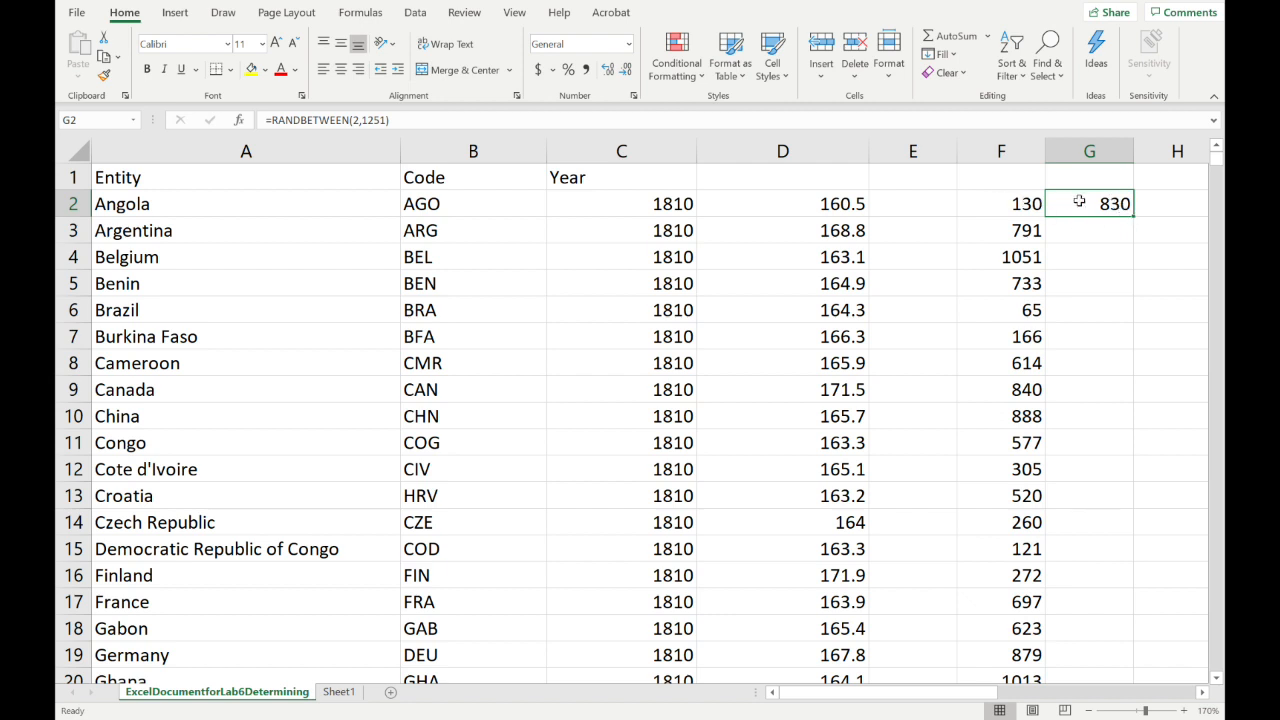
pyautogui.moveTo(1133, 215); pyautogui.dragTo(1133, 313)
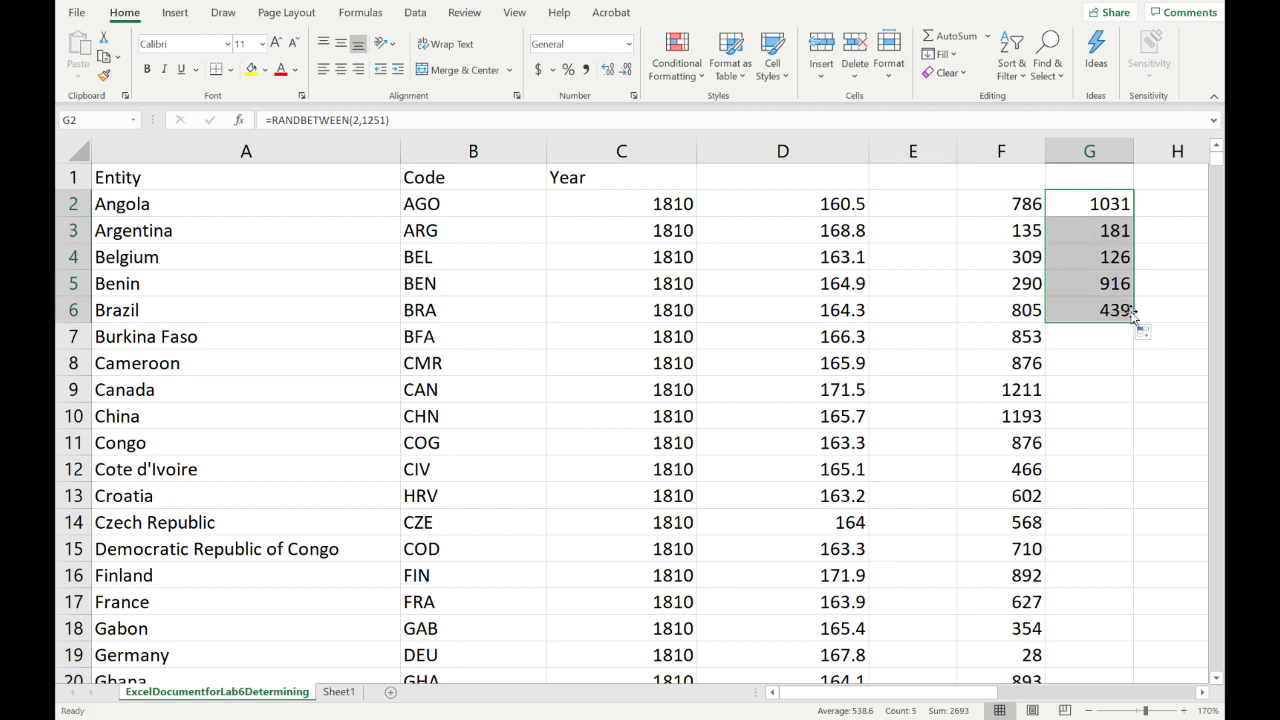
# - Clear all of column F and extend the RANDBETWEEN formula from G2 down to G15
pyautogui.click(1021, 205)
pyautogui.click(1012, 151)
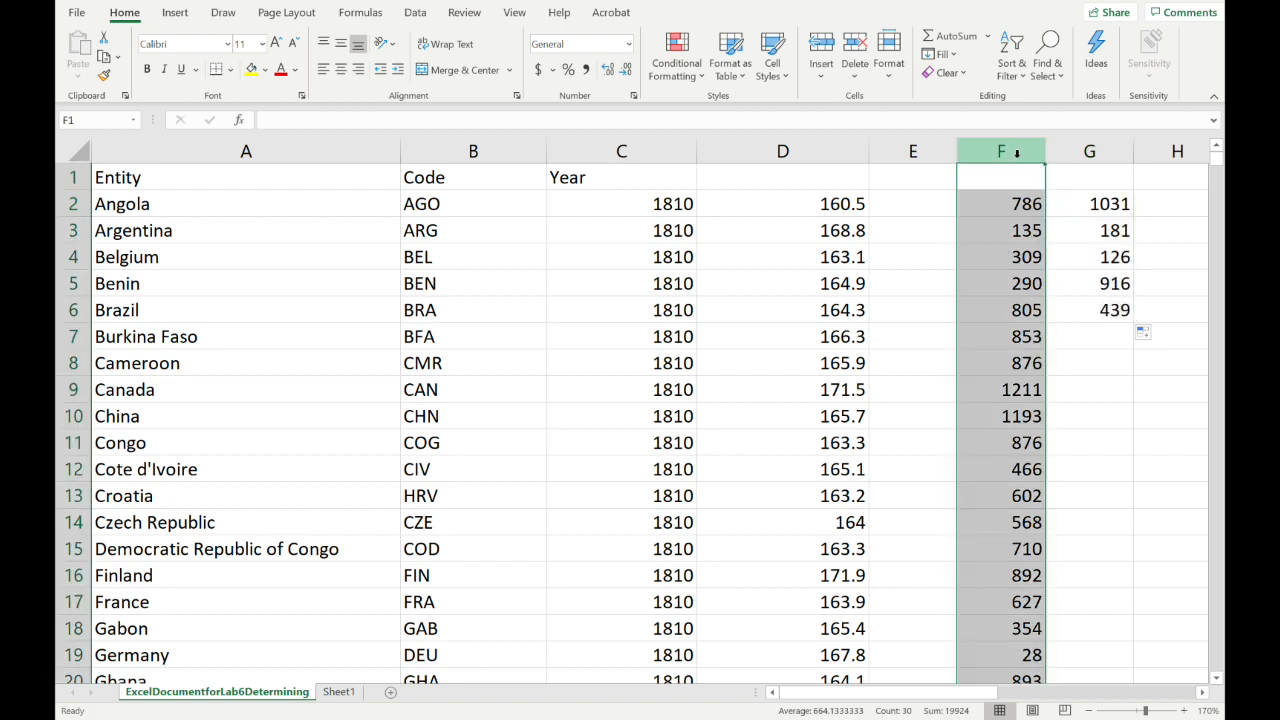
pyautogui.press('Delete')
pyautogui.click(1085, 203)
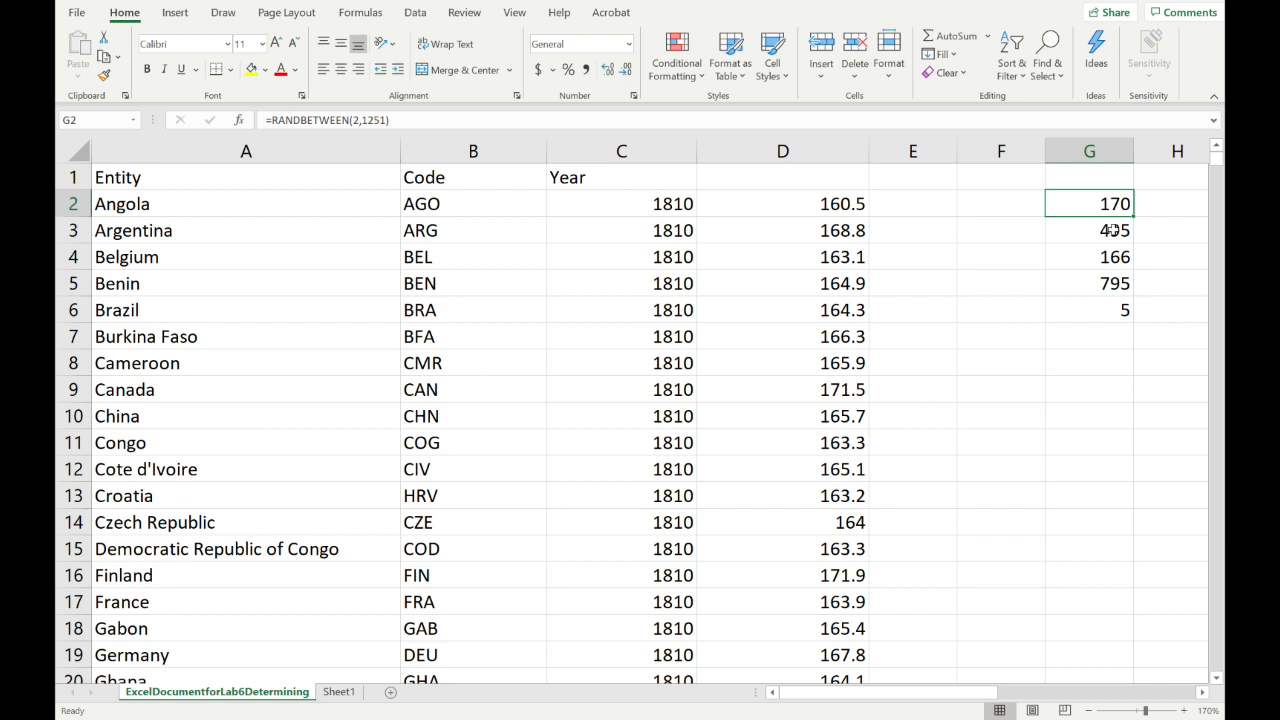
pyautogui.moveTo(1133, 216); pyautogui.dragTo(1115, 565)
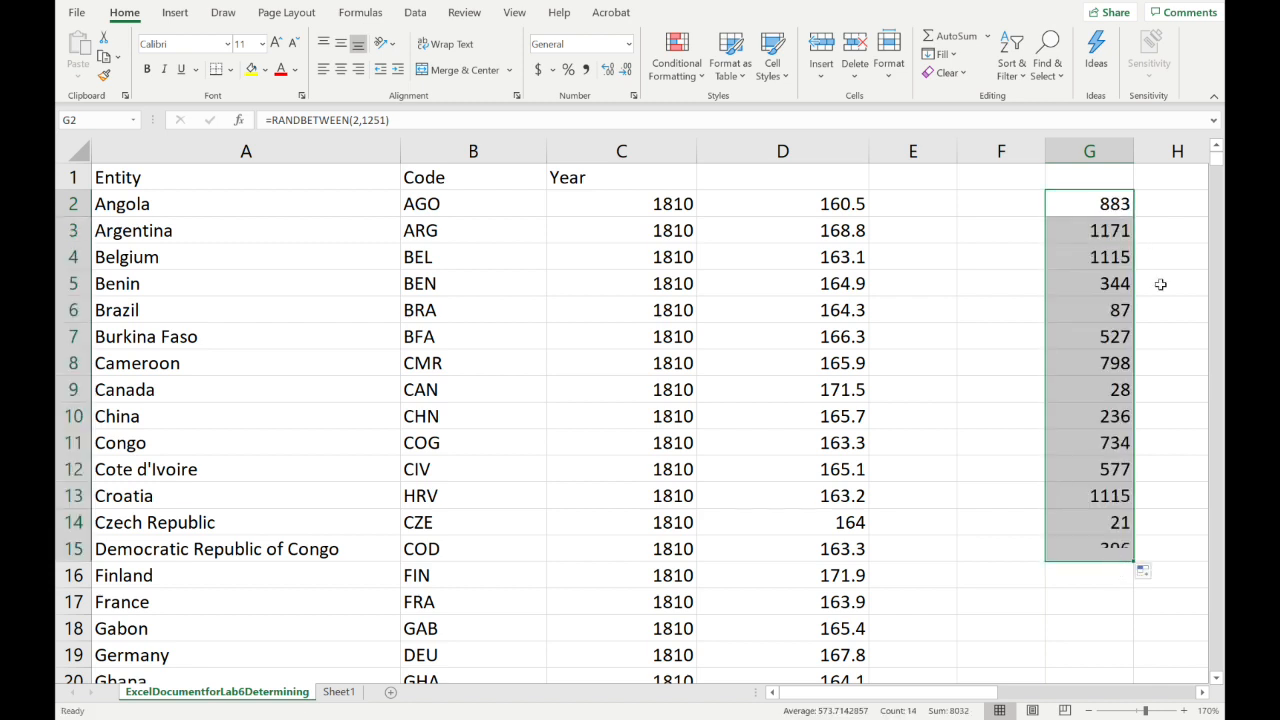
# - Enter 883 in E2 as a test entry, and undo it
pyautogui.click(1160, 204)
pyautogui.click(955, 204)
pyautogui.write('883')
pyautogui.press('Return')
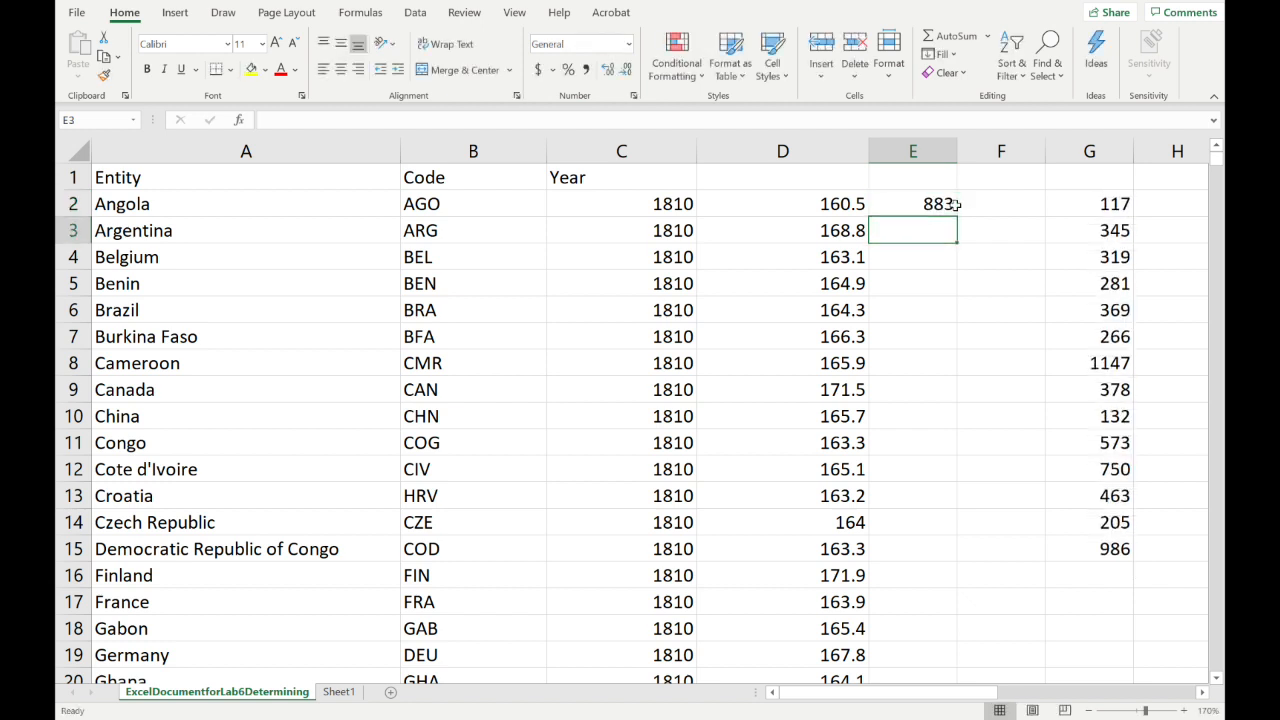
pyautogui.hotkey('ctrl', 'z')
# - Copy the random numbers in G2:G15 and paste them into column F from F2 as values only
pyautogui.click(1126, 211)
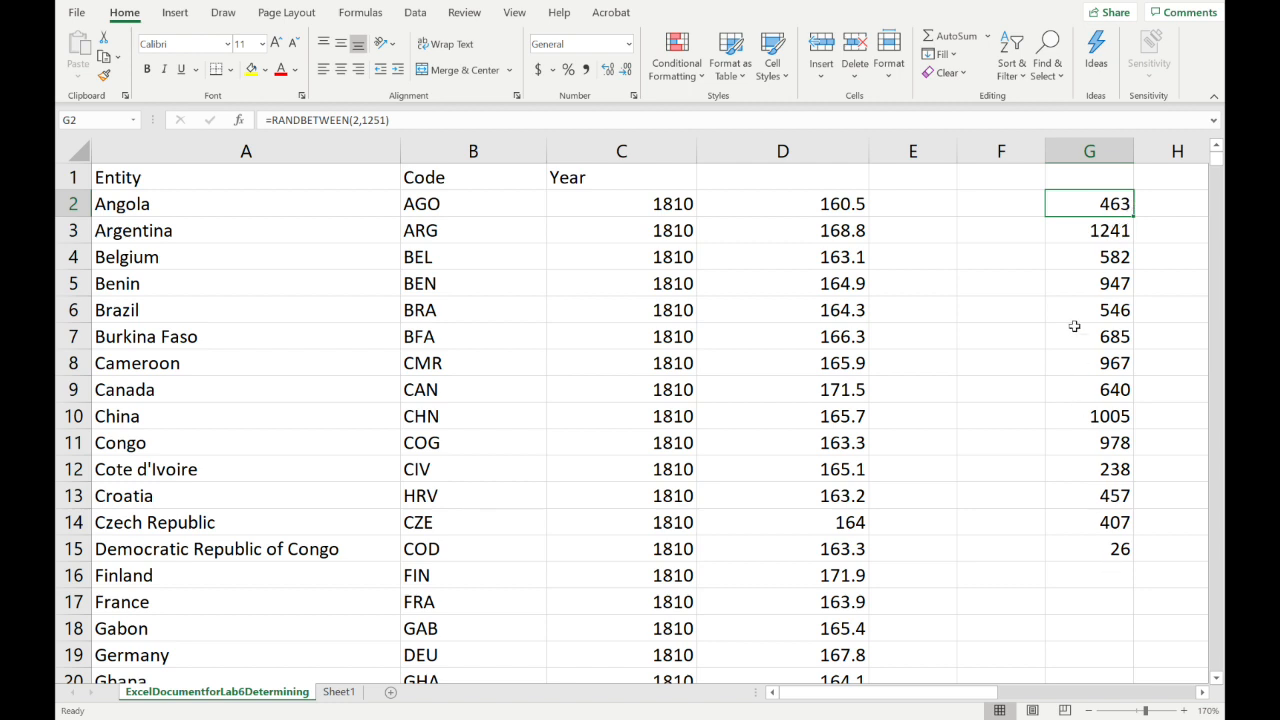
pyautogui.moveTo(1103, 556); pyautogui.dragTo(1106, 204)
pyautogui.rightClick(1106, 204)
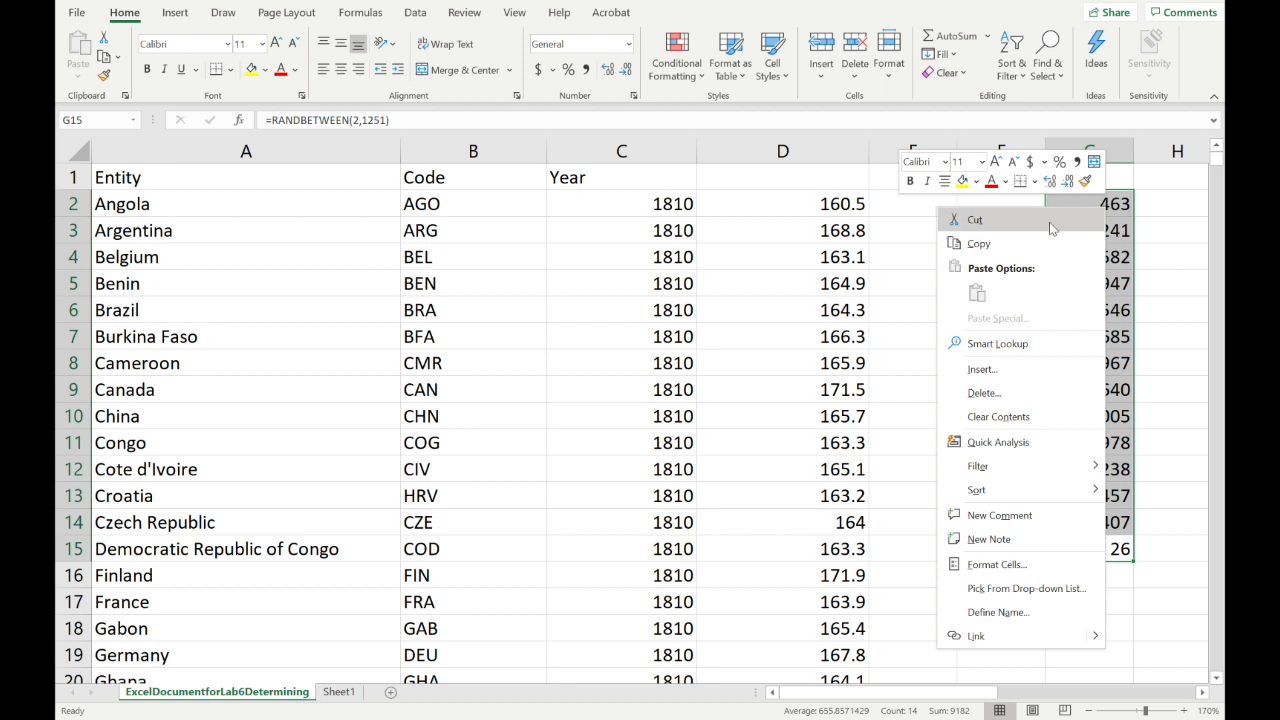
pyautogui.click(1020, 243)
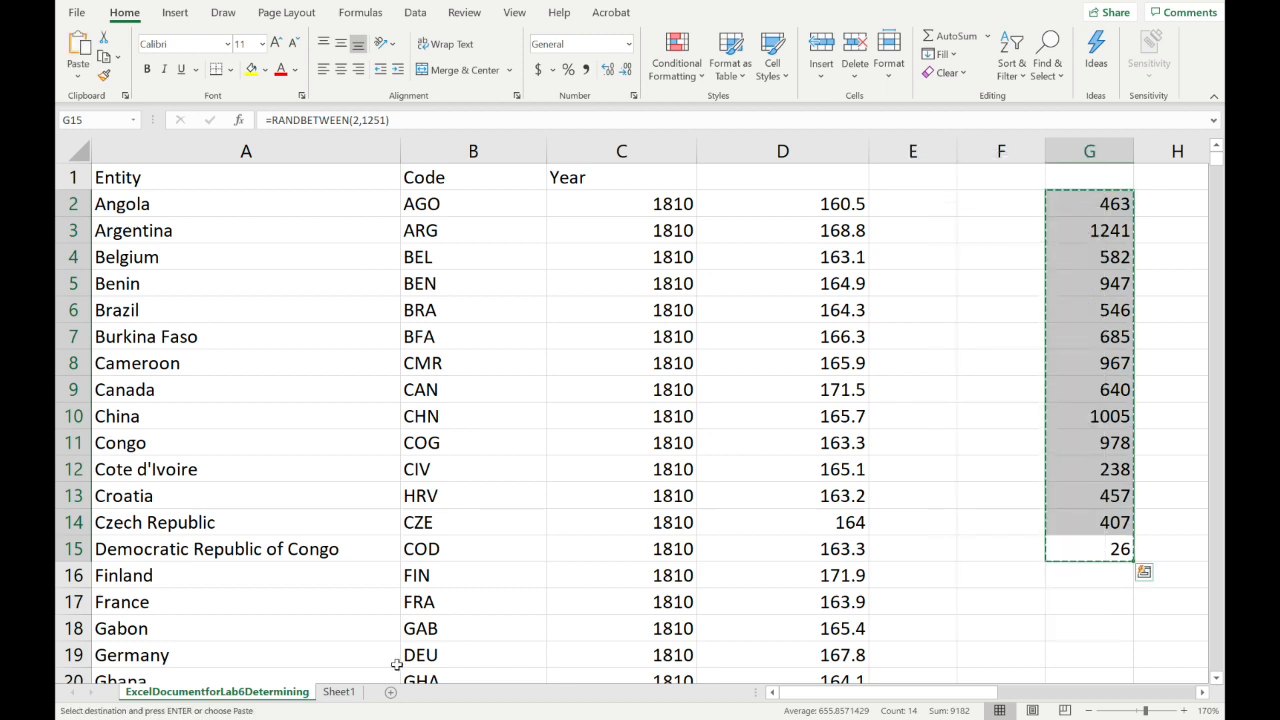
pyautogui.click(977, 205)
pyautogui.rightClick(977, 205)
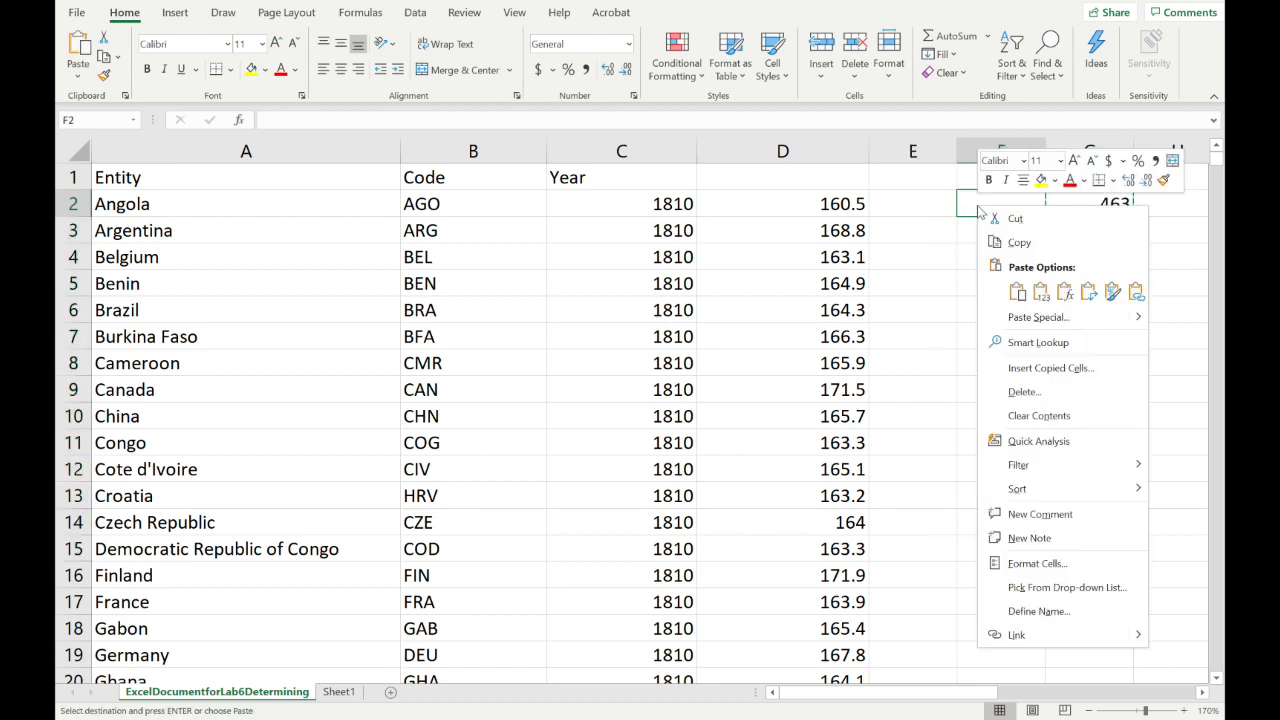
pyautogui.click(1018, 292)
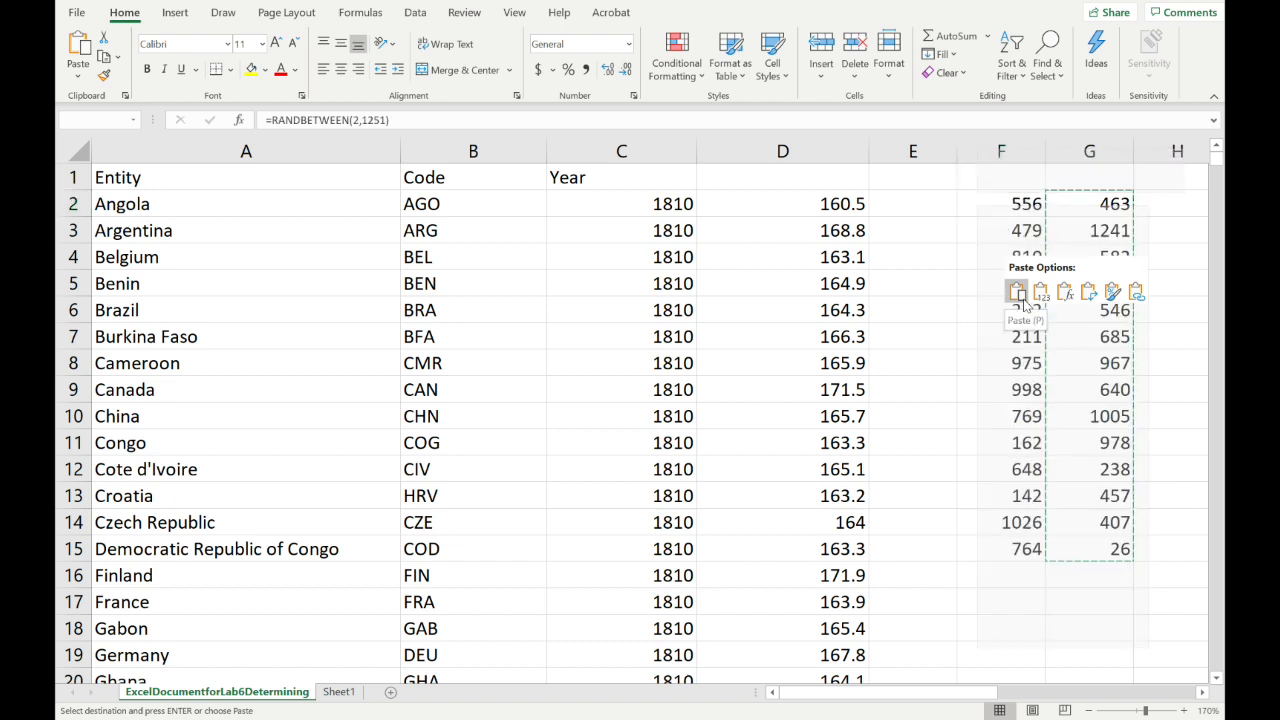
pyautogui.click(1040, 293)
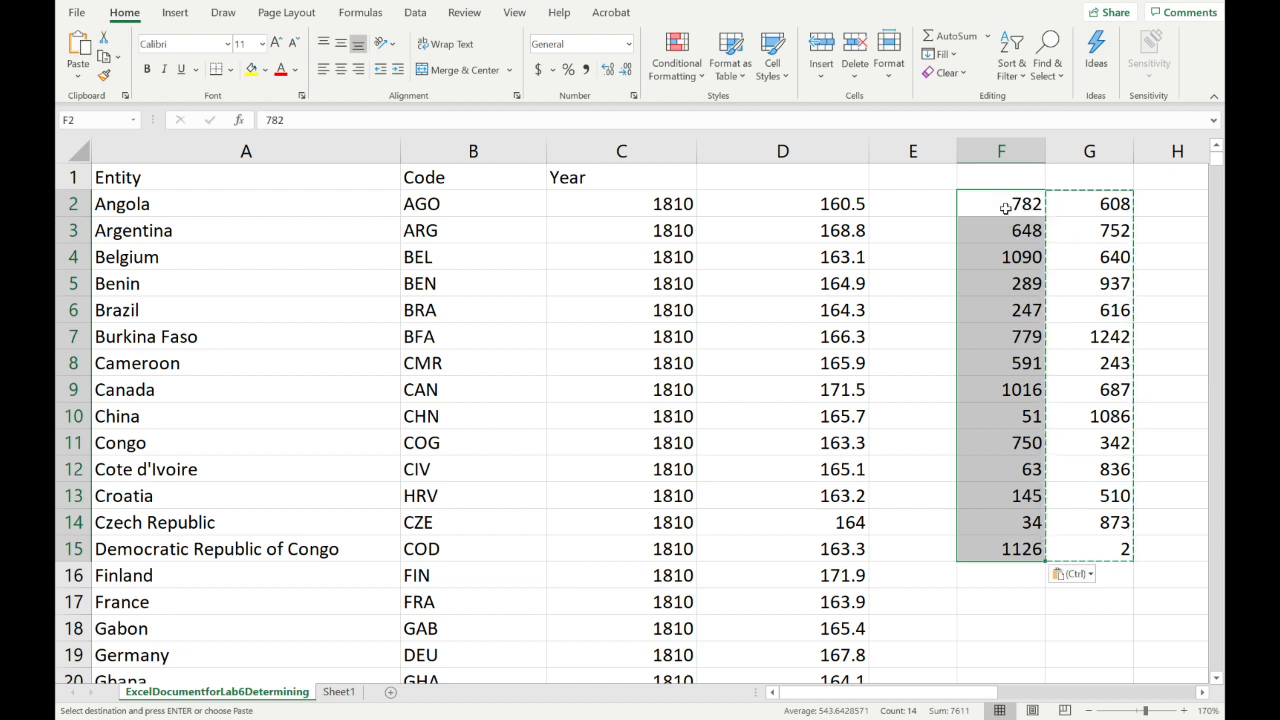
# - Enter 4 in E2 as a test entry to recalculate the formulas, and select the pasted values F2:F15
pyautogui.click(1002, 210)
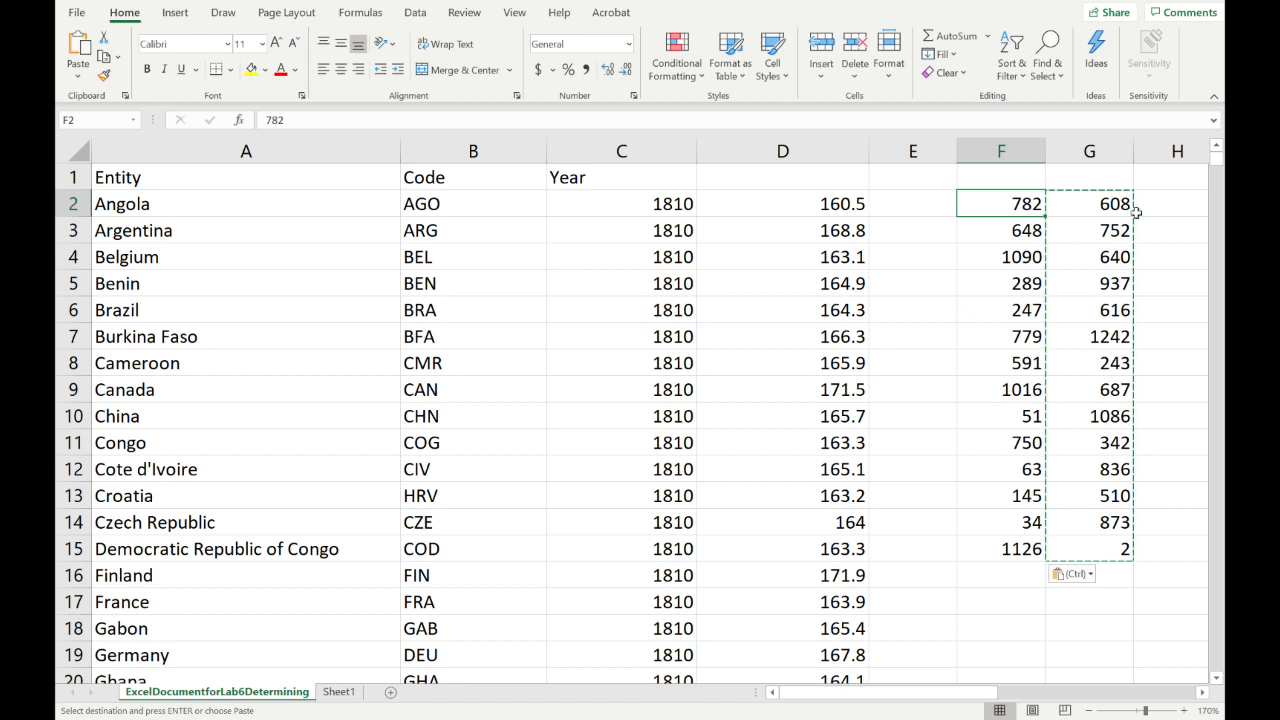
pyautogui.click(1101, 205)
pyautogui.click(934, 209)
pyautogui.write('4')
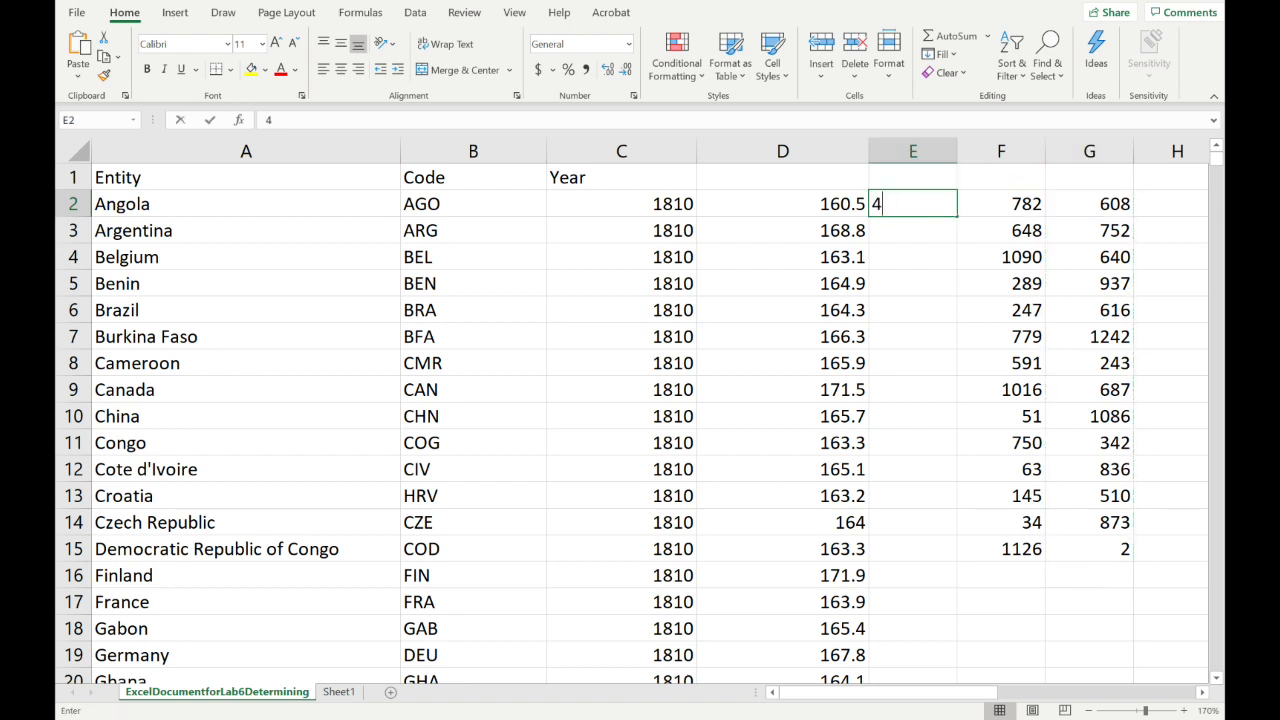
pyautogui.press('Return')
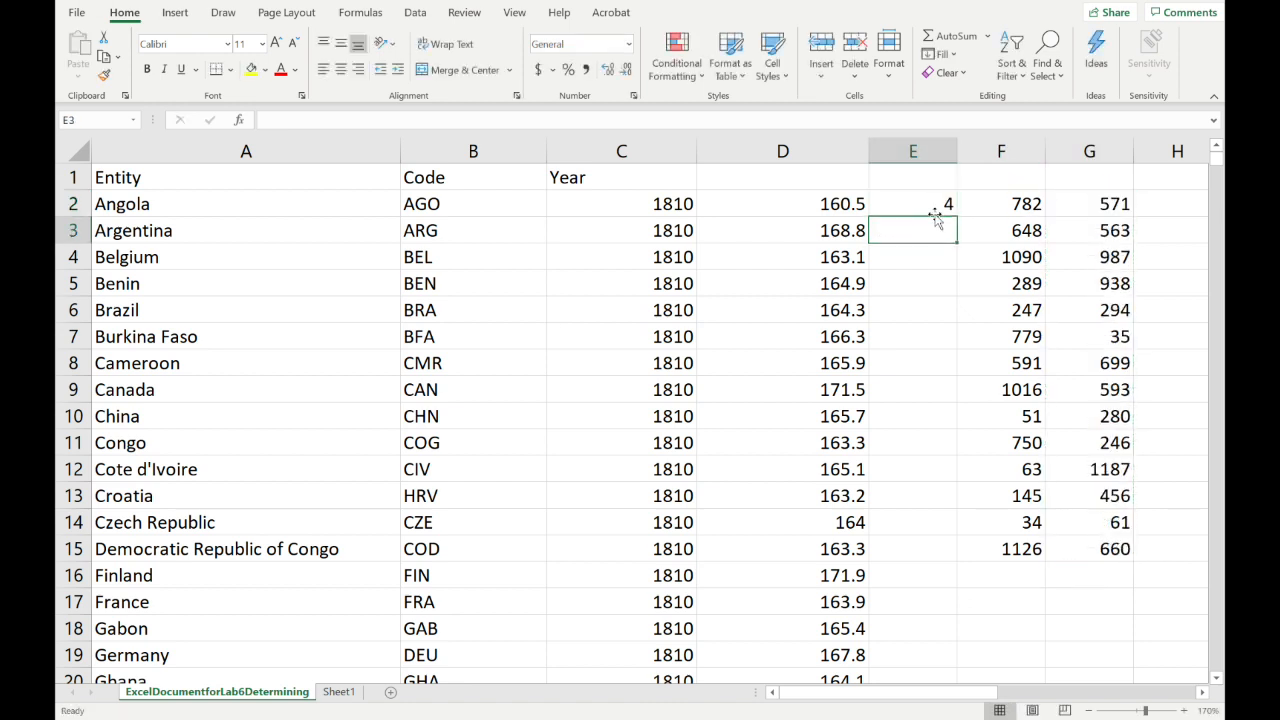
pyautogui.moveTo(1000, 205); pyautogui.dragTo(1005, 549)
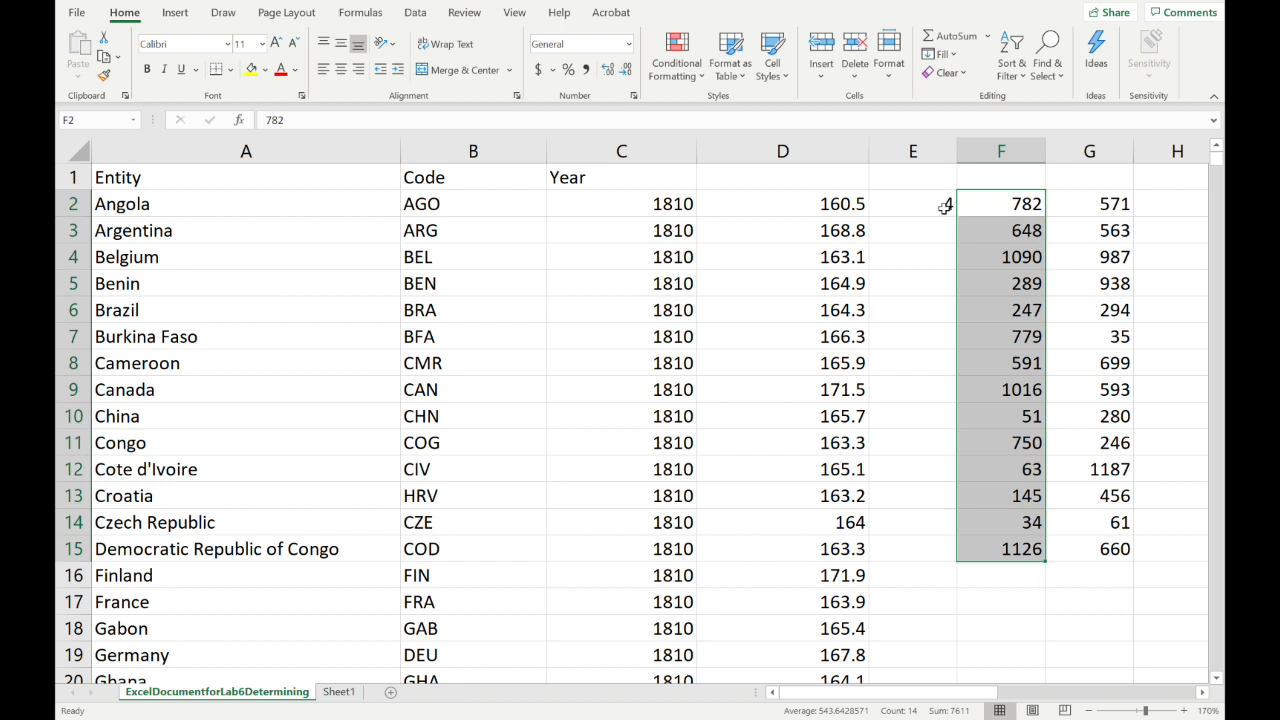
# - Clear the test entry and all random numbers from E2:G15
pyautogui.click(945, 206)
pyautogui.moveTo(1030, 203); pyautogui.dragTo(1106, 551)
pyautogui.press('Delete')
# - Generate random whole numbers in F2 with =RANDBETWEEN(2,2125) and fill the formula down to F19
pyautogui.moveTo(1003, 205)
pyautogui.mouseDown()
pyautogui.moveTo(1000, 263)
pyautogui.moveTo(1003, 208)
pyautogui.mouseUp()
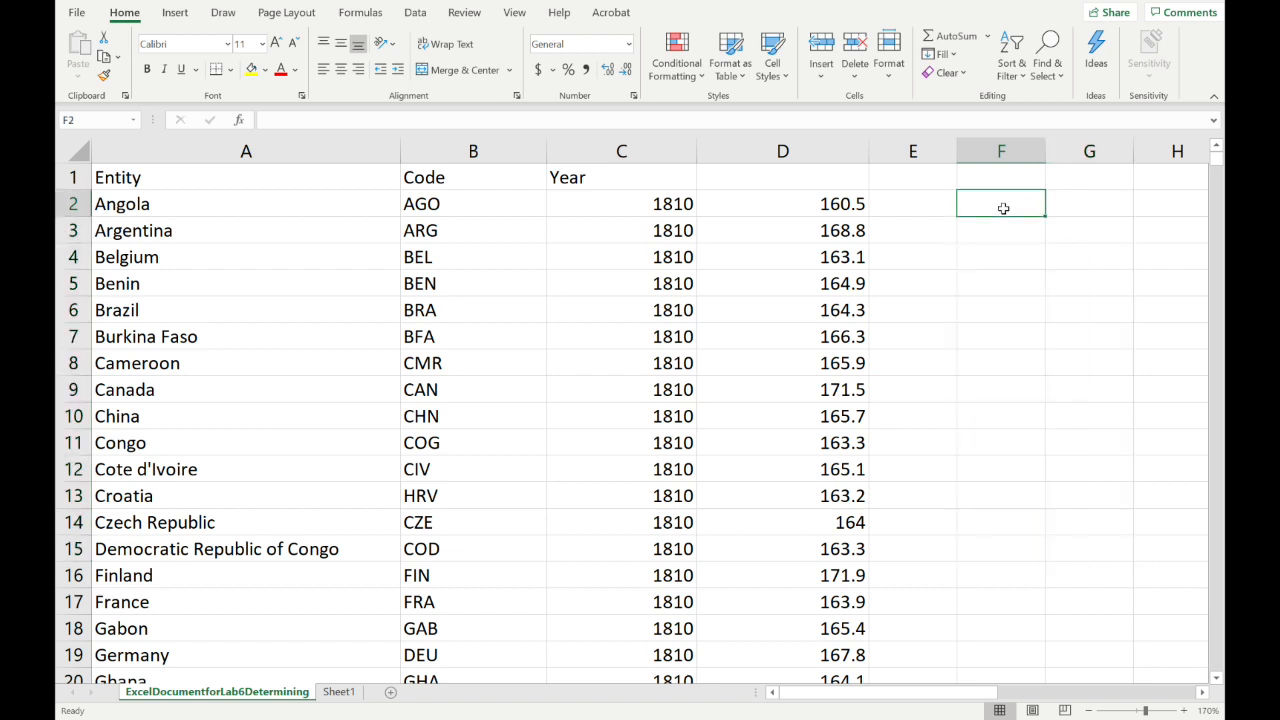
pyautogui.write('=randbe')
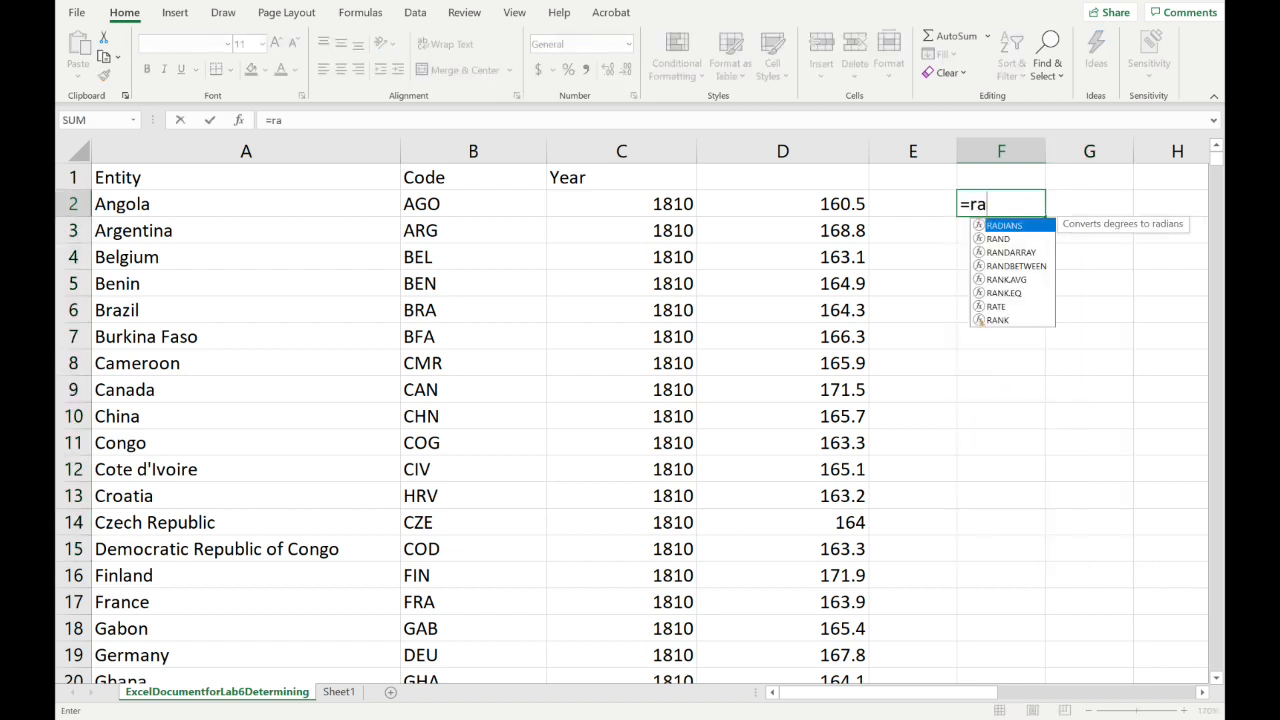
pyautogui.press('BackSpace')
pyautogui.press('BackSpace')
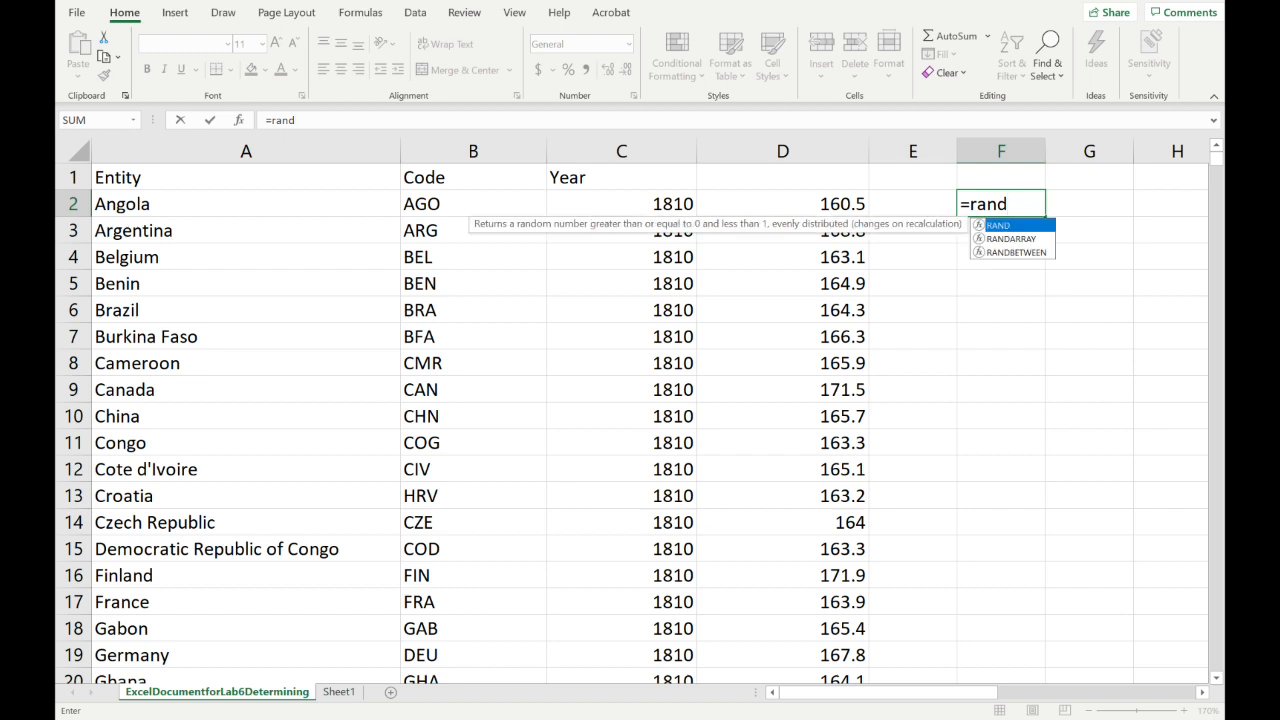
pyautogui.write('betwee')
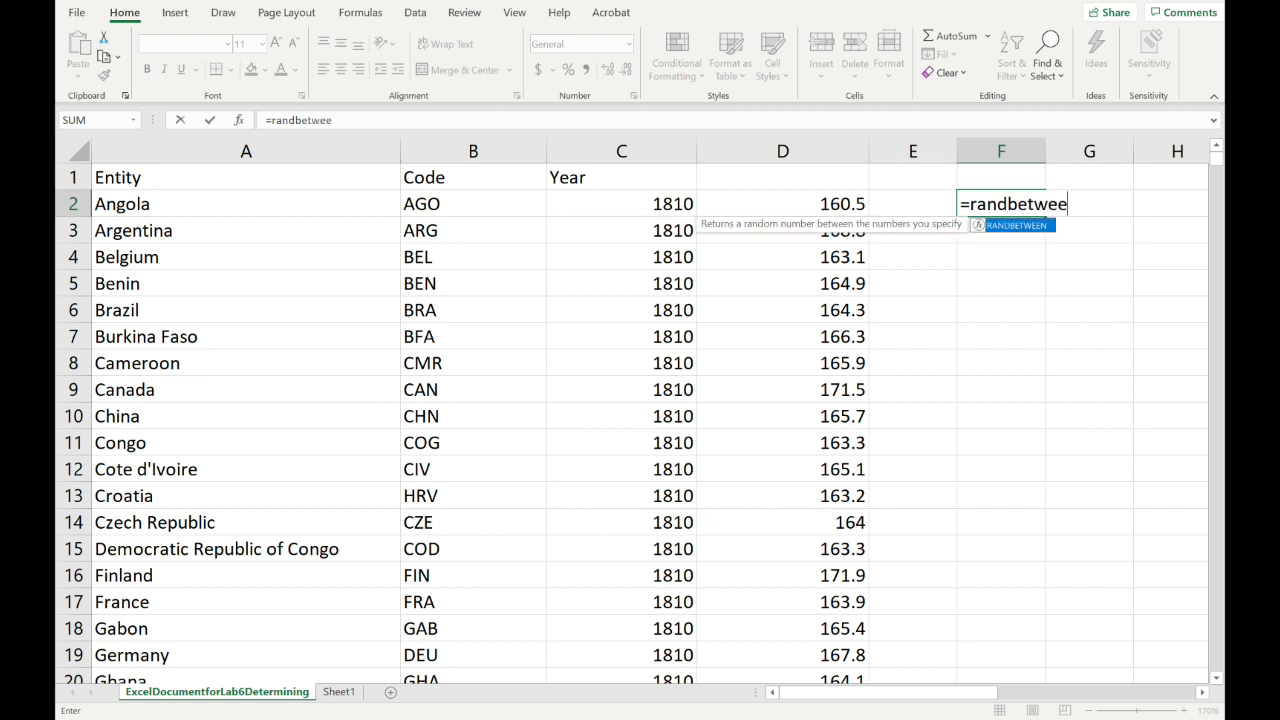
pyautogui.write('n(2,1')
pyautogui.write('125')
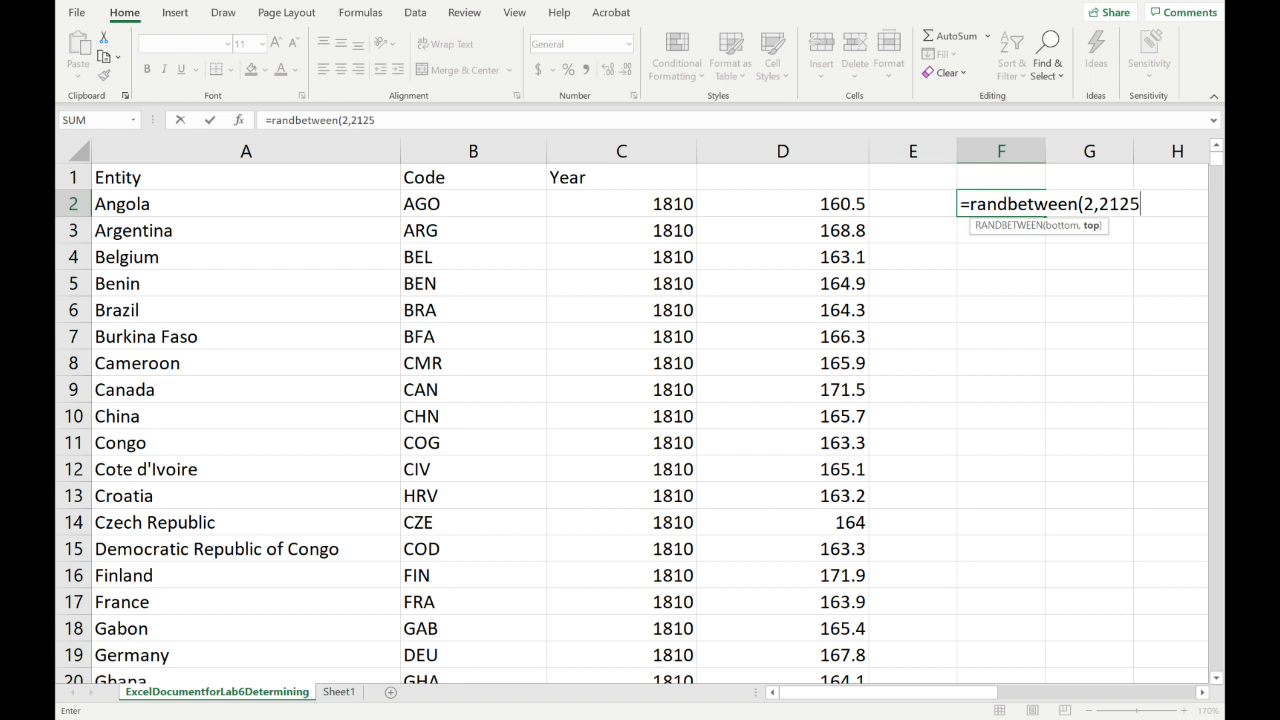
pyautogui.write(')')
pyautogui.press('Return')
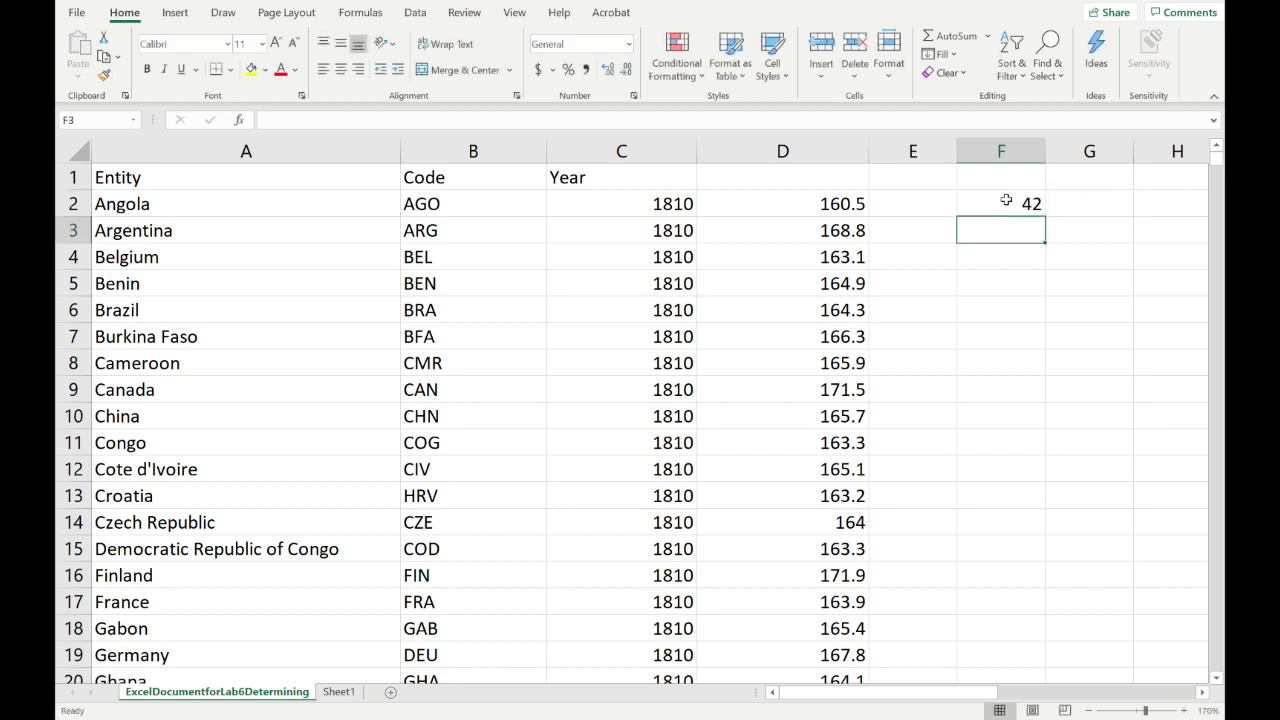
pyautogui.click(1006, 200)
pyautogui.moveTo(1052, 417); pyautogui.dragTo(1036, 640)
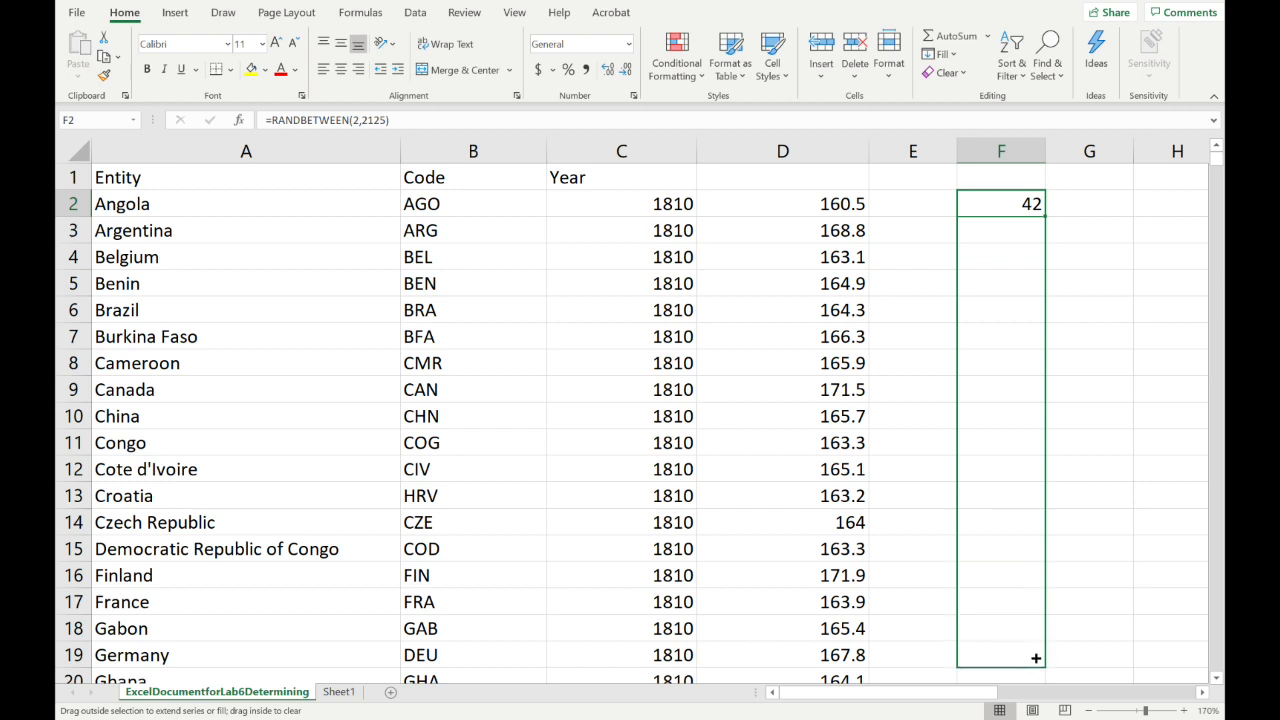
pyautogui.moveTo(1034, 656); pyautogui.dragTo(1034, 656)
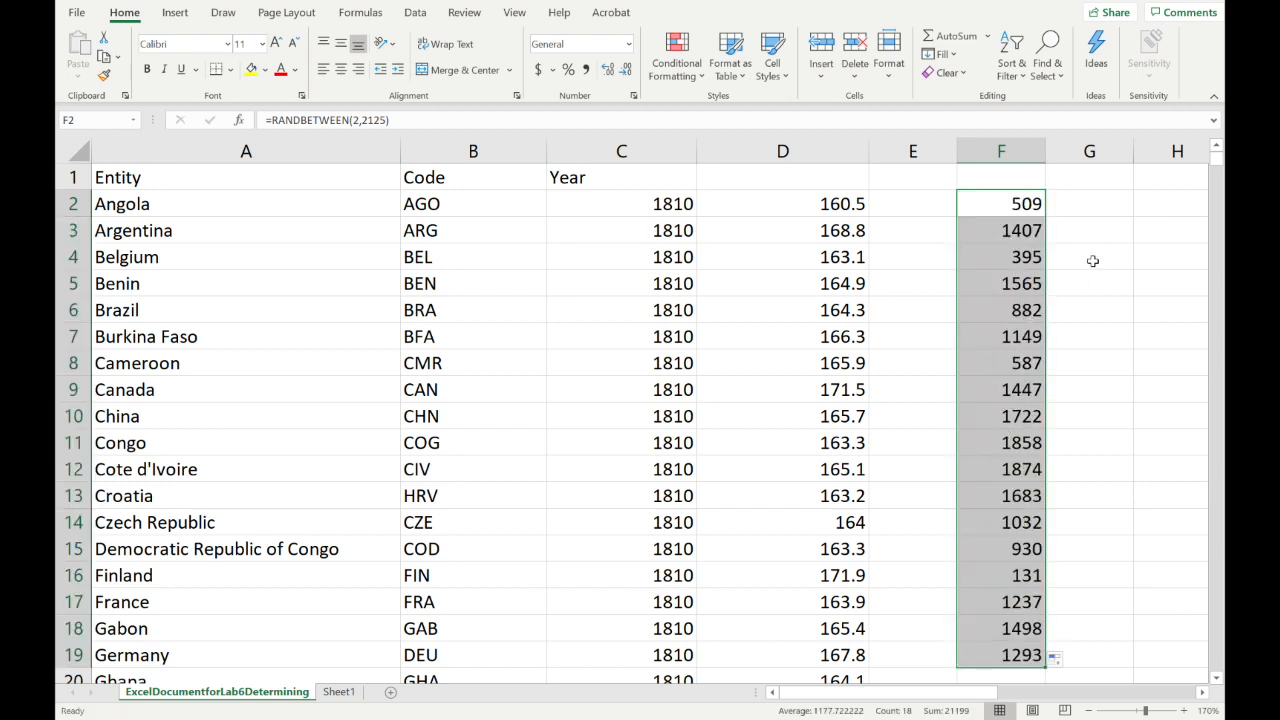
# - Copy the random numbers in F2:F19 and paste them into column G from G2 as values only
pyautogui.rightClick(1025, 203)
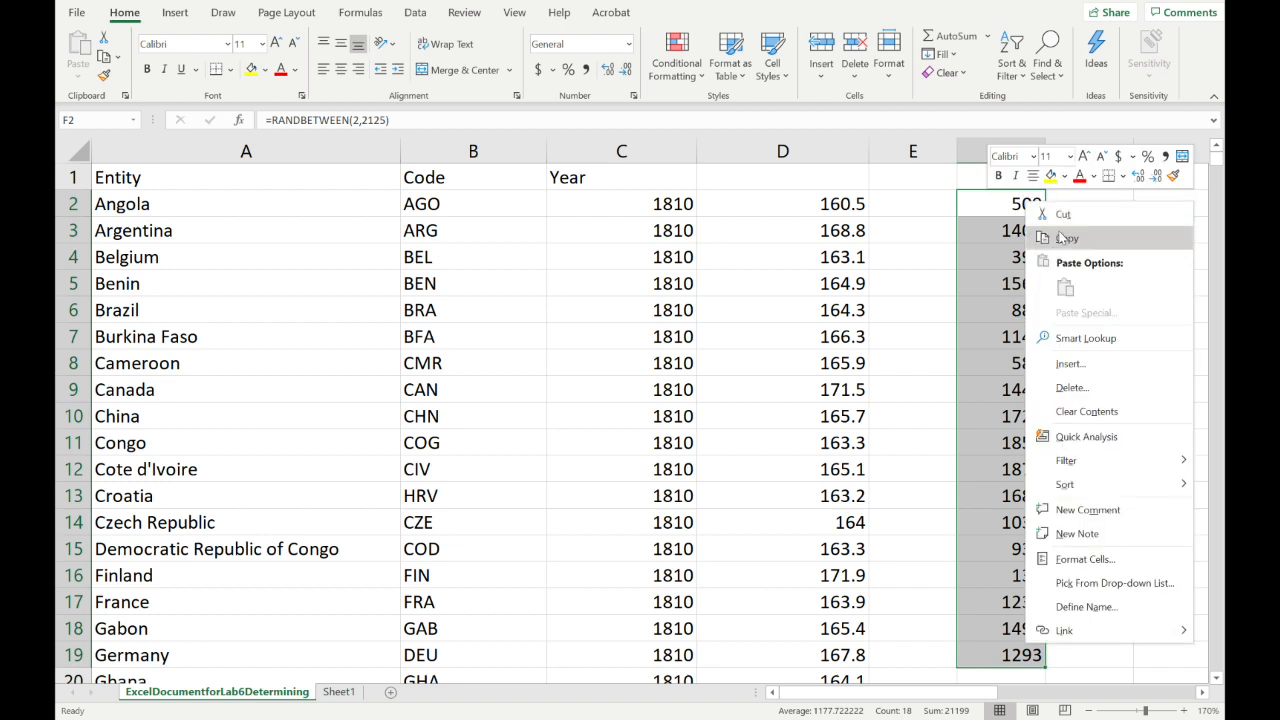
pyautogui.click(1040, 238)
pyautogui.click(1098, 211)
pyautogui.rightClick(1098, 211)
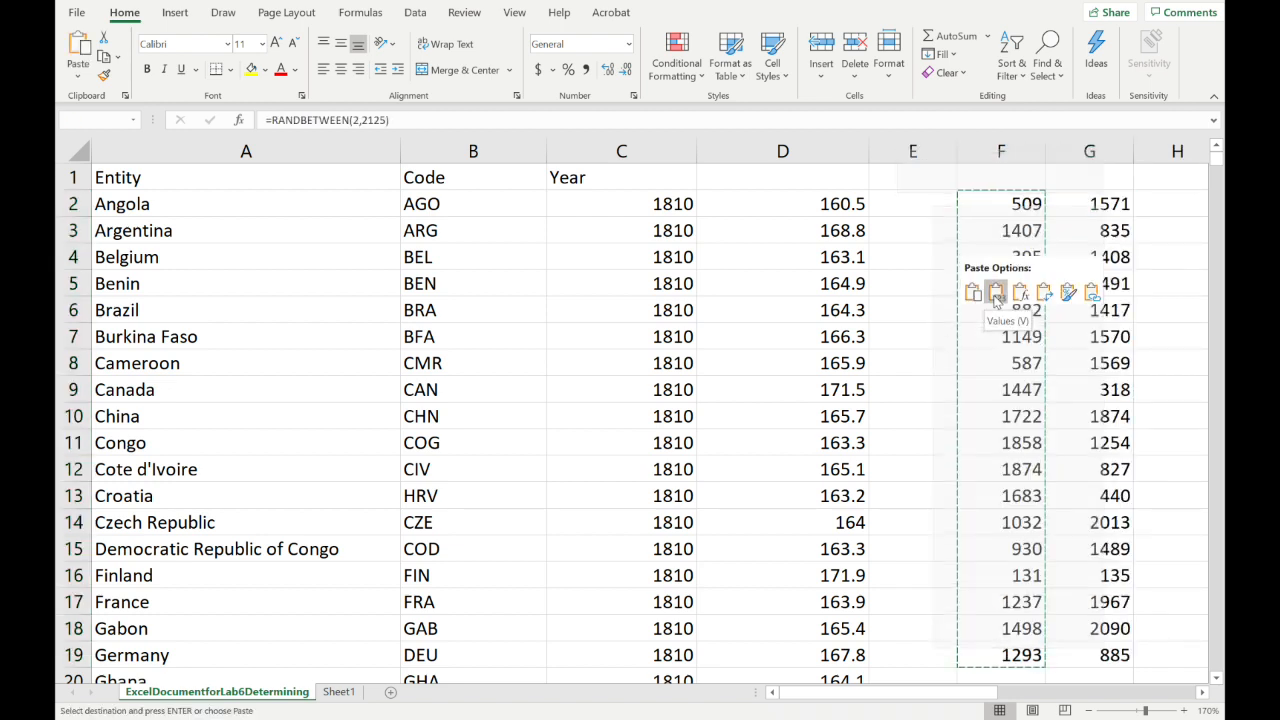
pyautogui.click(996, 293)
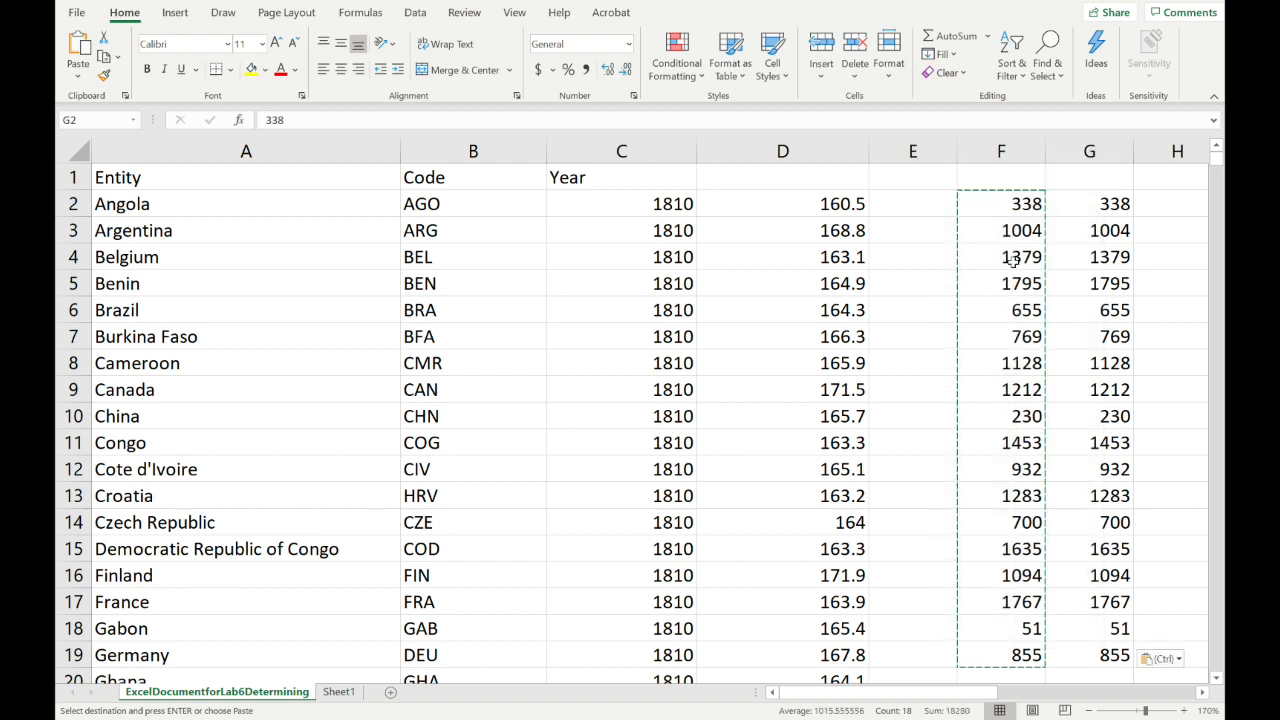
pyautogui.click(954, 205)
pyautogui.click(1115, 204)
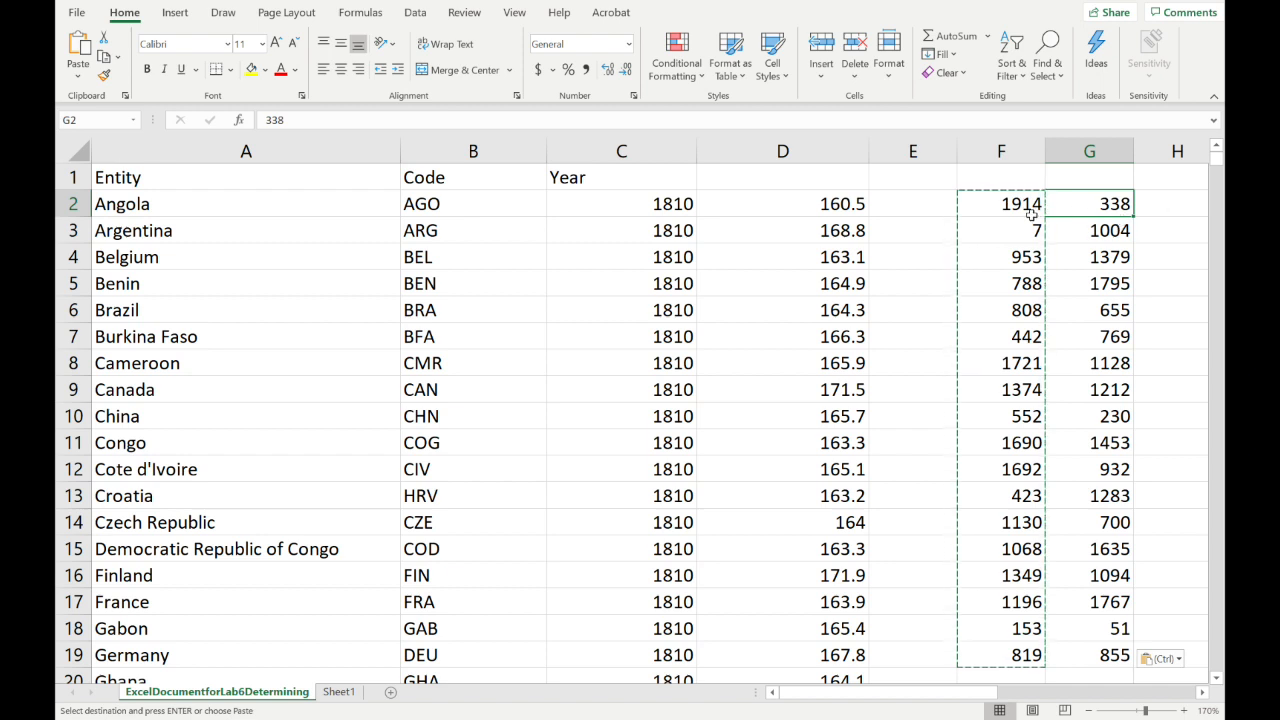
# - Clear all the RANDBETWEEN formulas from column F
pyautogui.moveTo(1028, 202); pyautogui.dragTo(1021, 309)
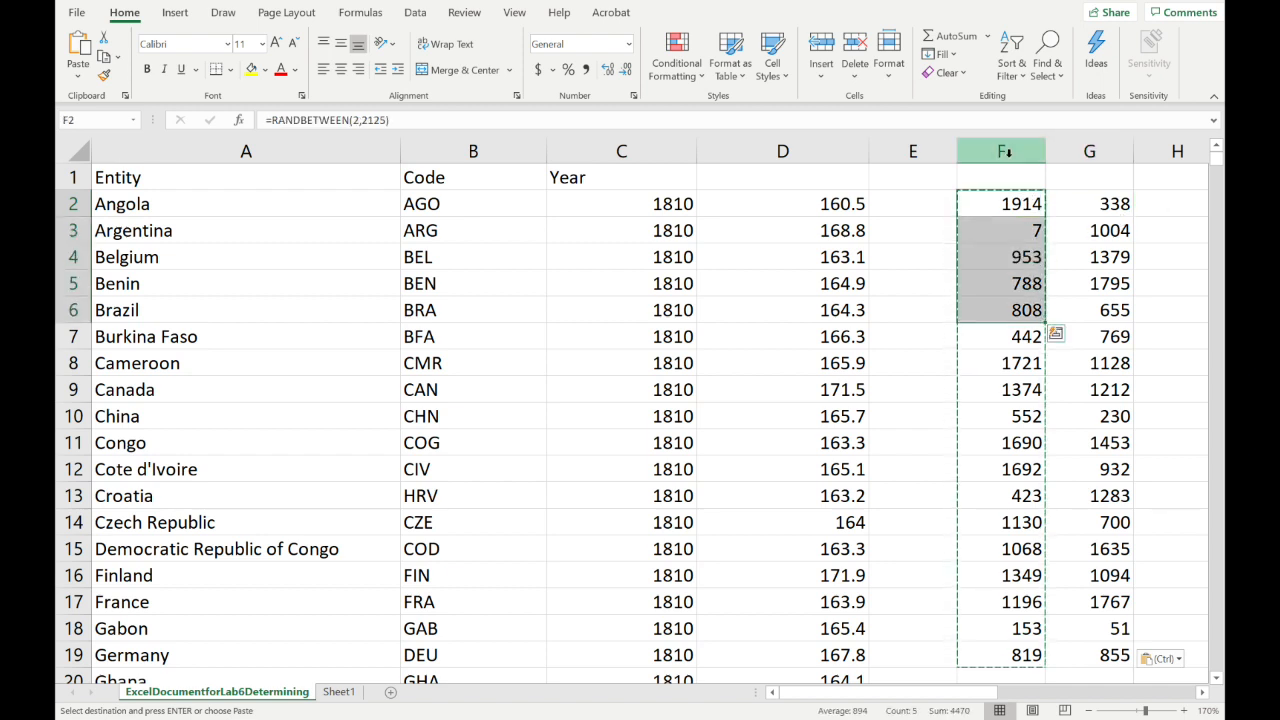
pyautogui.click(1007, 154)
pyautogui.press('Delete')
pyautogui.click(1031, 210)
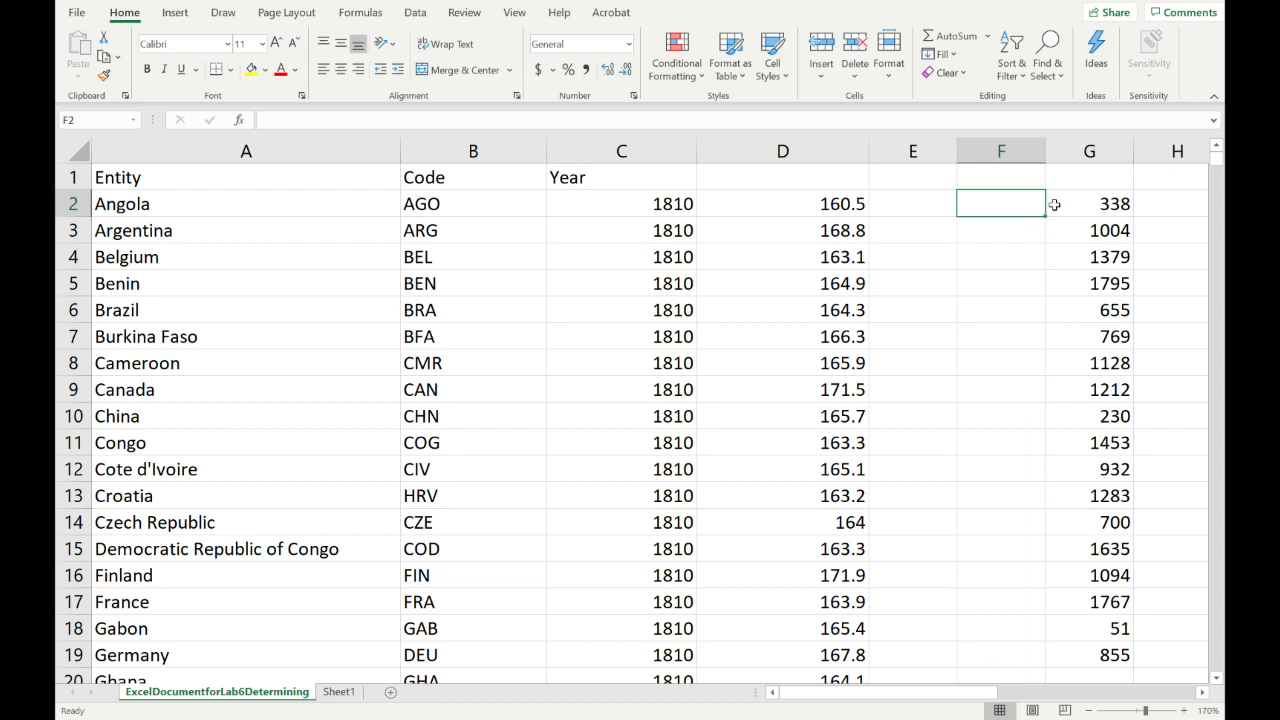
pyautogui.click(1124, 205)
pyautogui.click(1170, 215)
pyautogui.moveTo(952, 703)
pyautogui.mouseDown()
pyautogui.moveTo(975, 704)
pyautogui.moveTo(940, 708)
pyautogui.mouseUp()
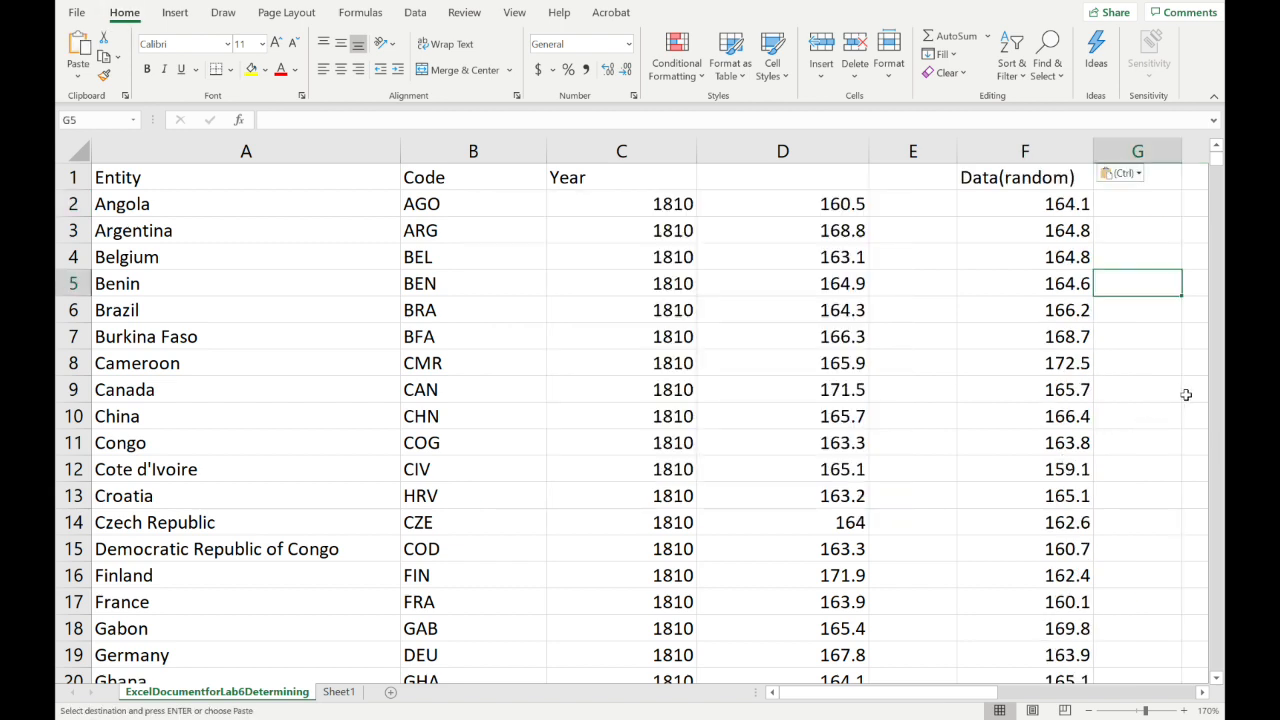
# - Review the Data(random) sample in column F down to F31, and examine how row 5 supplies a data value from column D
pyautogui.click(1015, 177)
pyautogui.moveTo(1042, 203); pyautogui.dragTo(1038, 580)
pyautogui.click(1134, 317)
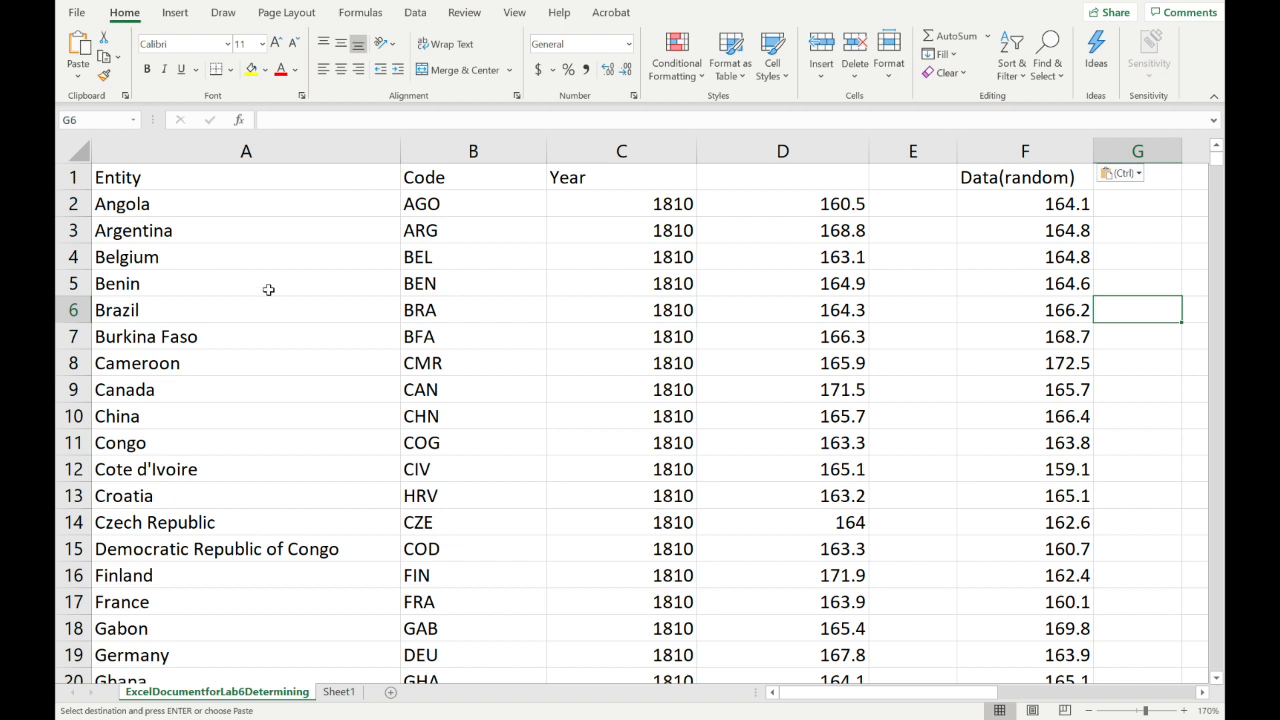
pyautogui.click(73, 283)
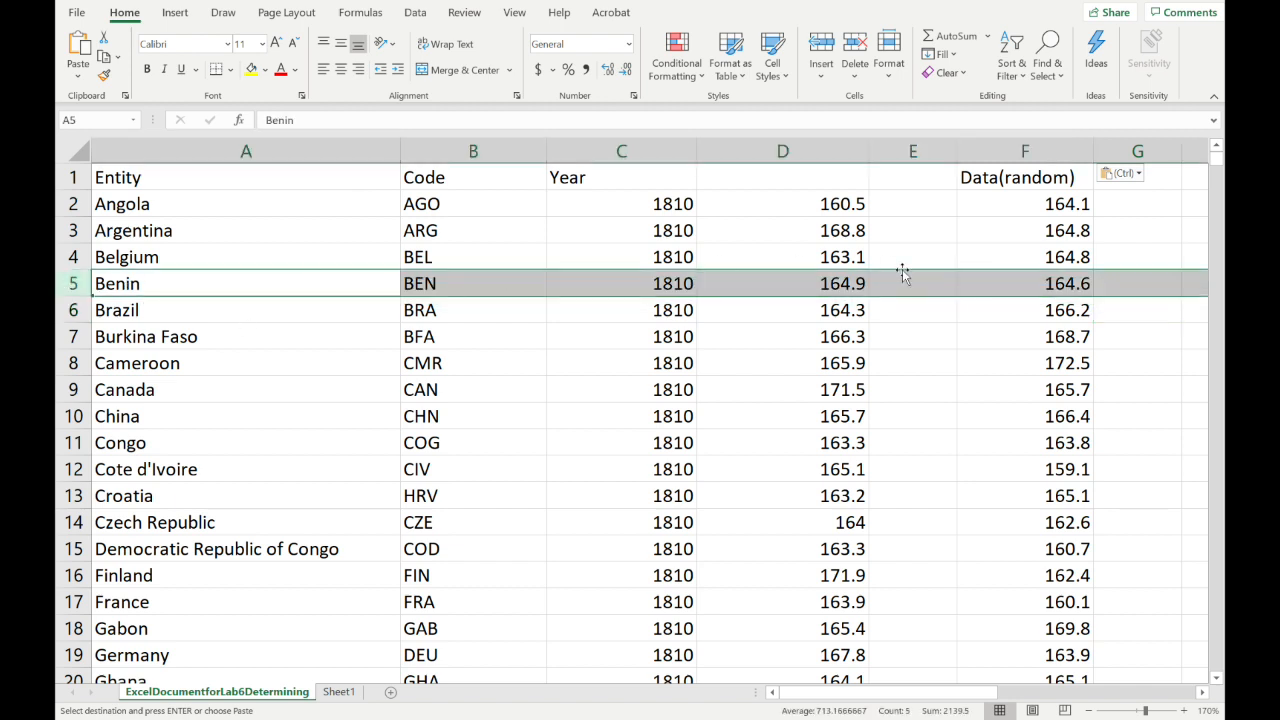
pyautogui.click(845, 284)
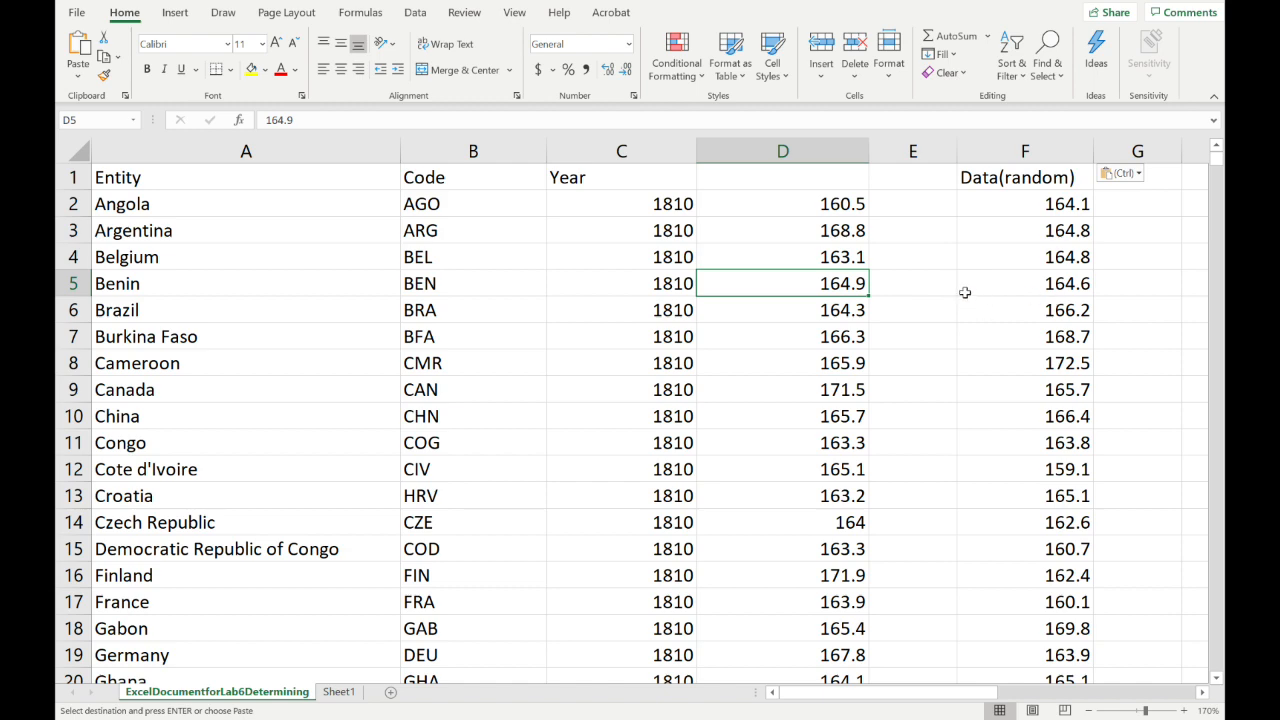
pyautogui.click(1043, 205)
pyautogui.moveTo(1043, 205); pyautogui.dragTo(1062, 628)
pyautogui.scroll(-7, 1065, 495)
pyautogui.scroll(-2, 1065, 495)
pyautogui.scroll(2, 1065, 490)
pyautogui.click(1068, 416)
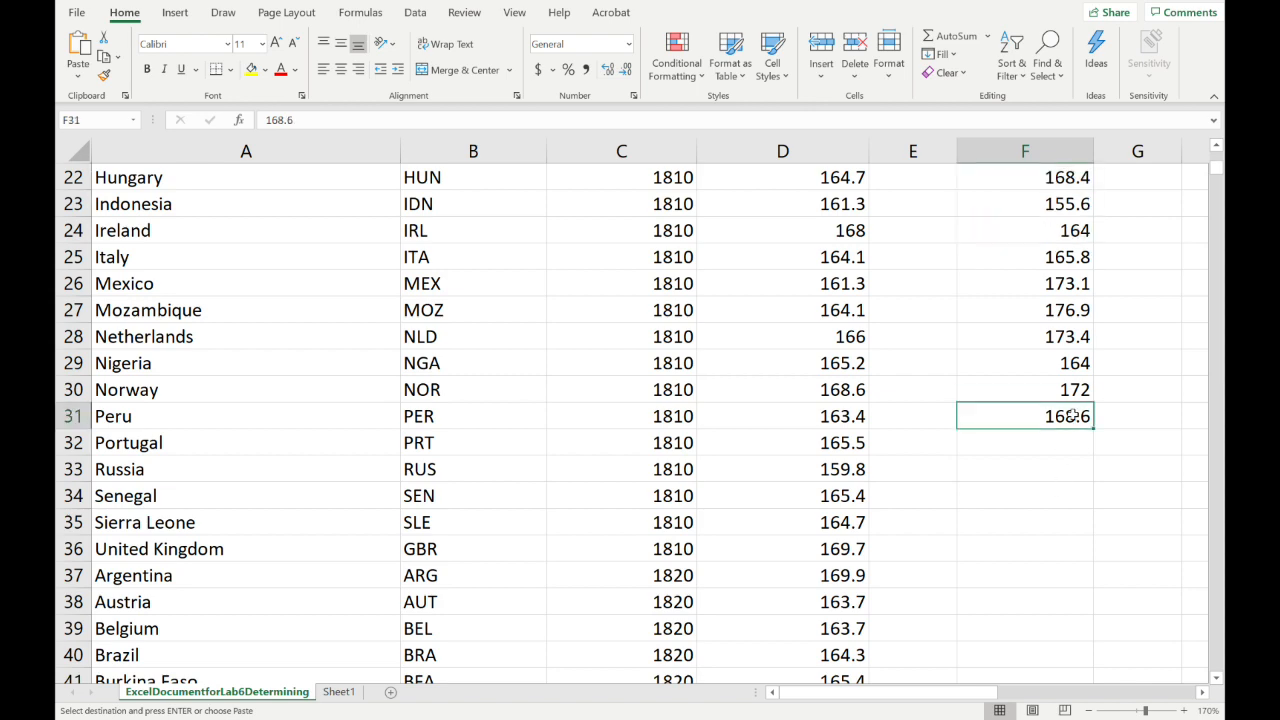
pyautogui.scroll(7, 1072, 416)
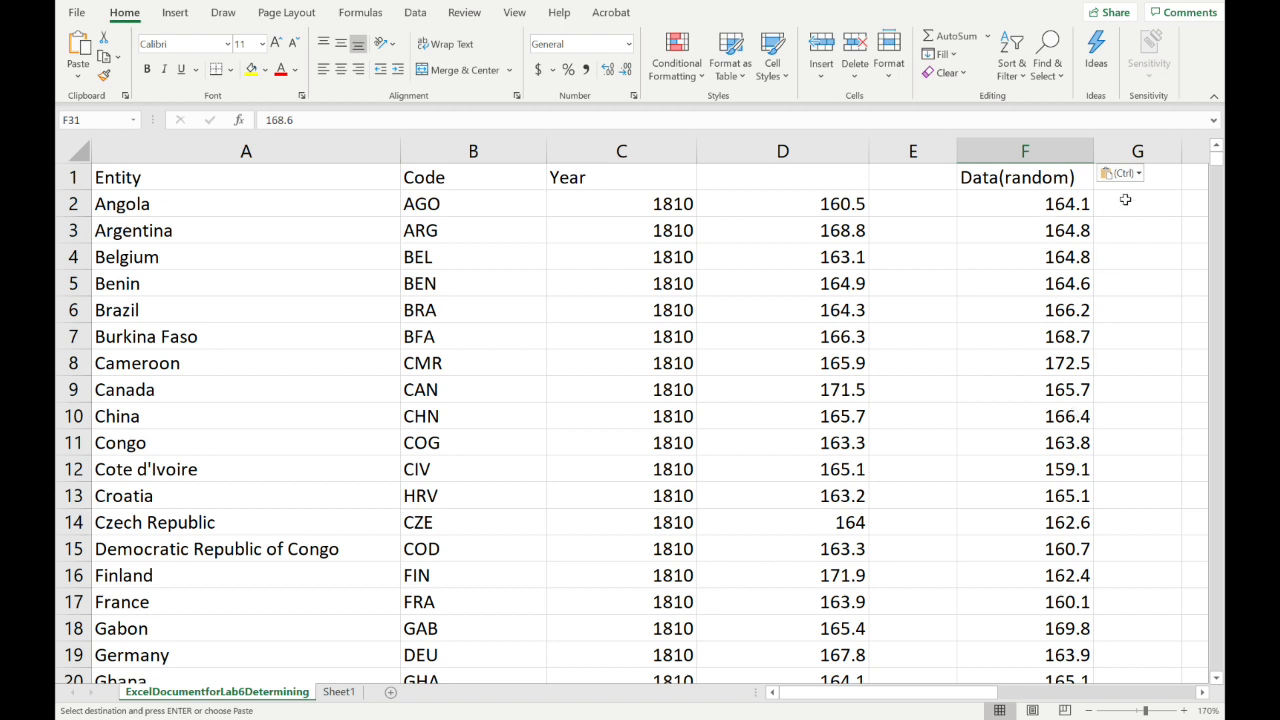
pyautogui.click(1202, 692)
pyautogui.click(1202, 692)
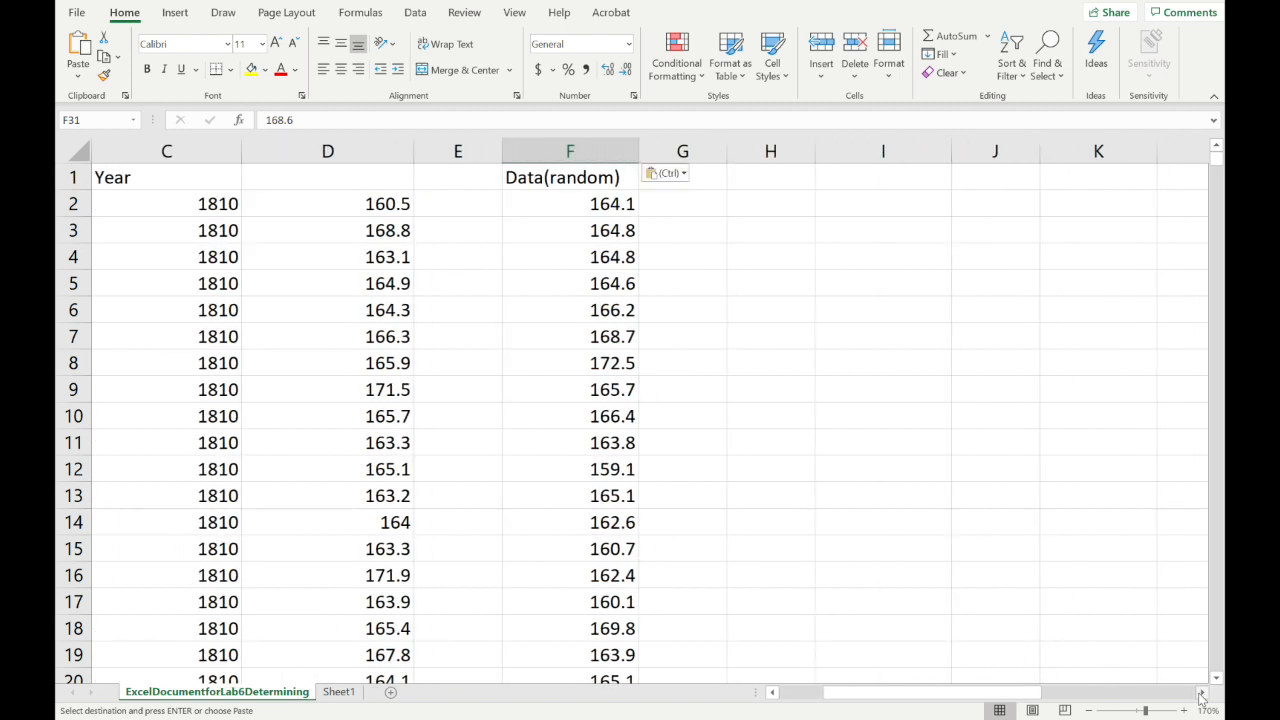
pyautogui.click(705, 172)
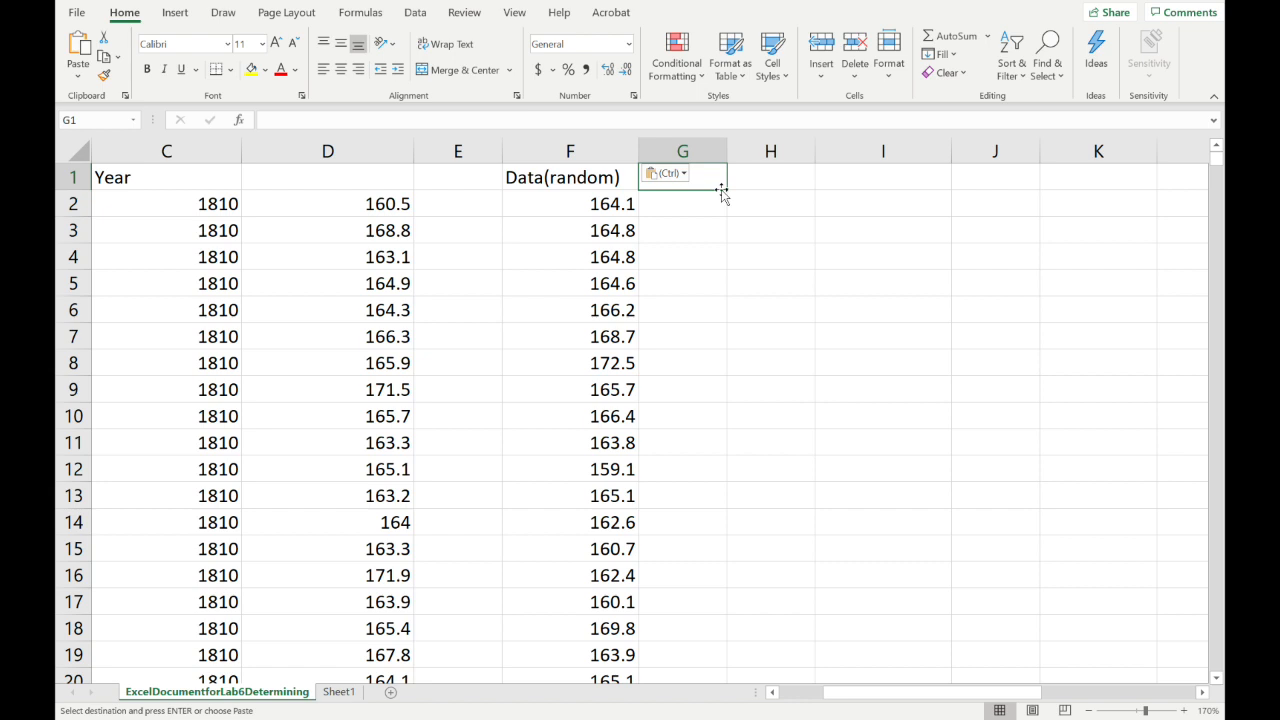
pyautogui.press('Escape')
pyautogui.write('Da')
pyautogui.press('BackSpace')
pyautogui.write('a')
pyautogui.press('BackSpace')
pyautogui.press('BackSpace')
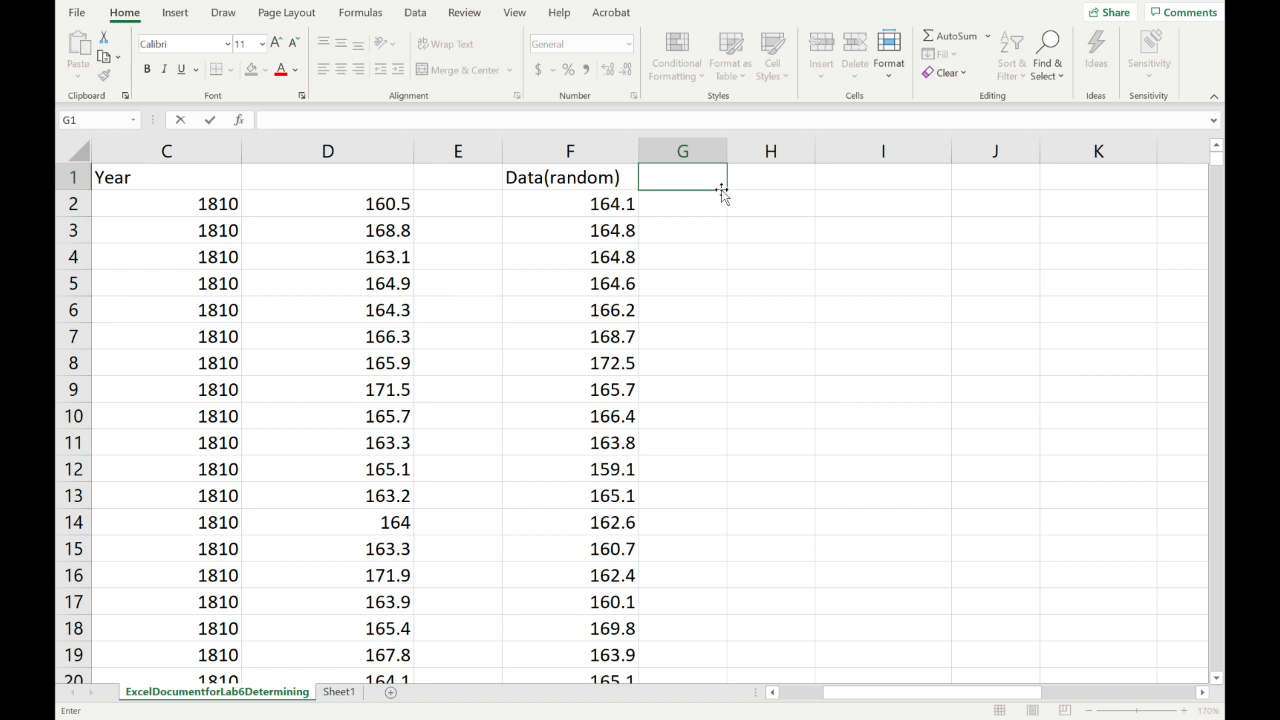
# - Enter the heading "Data (sorted)" in H1 and fit column H's width to it
pyautogui.click(760, 177)
pyautogui.write('Data (sorted')
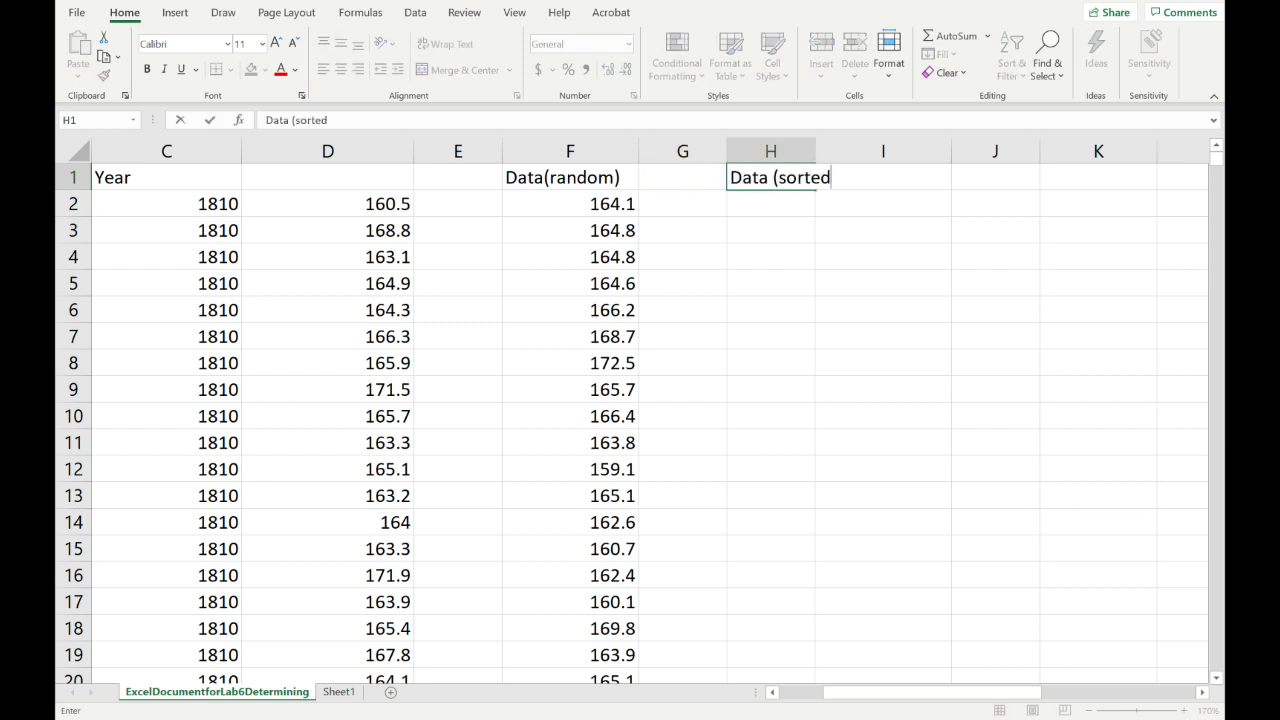
pyautogui.write(')')
pyautogui.click(765, 150)
pyautogui.doubleClick(816, 150)
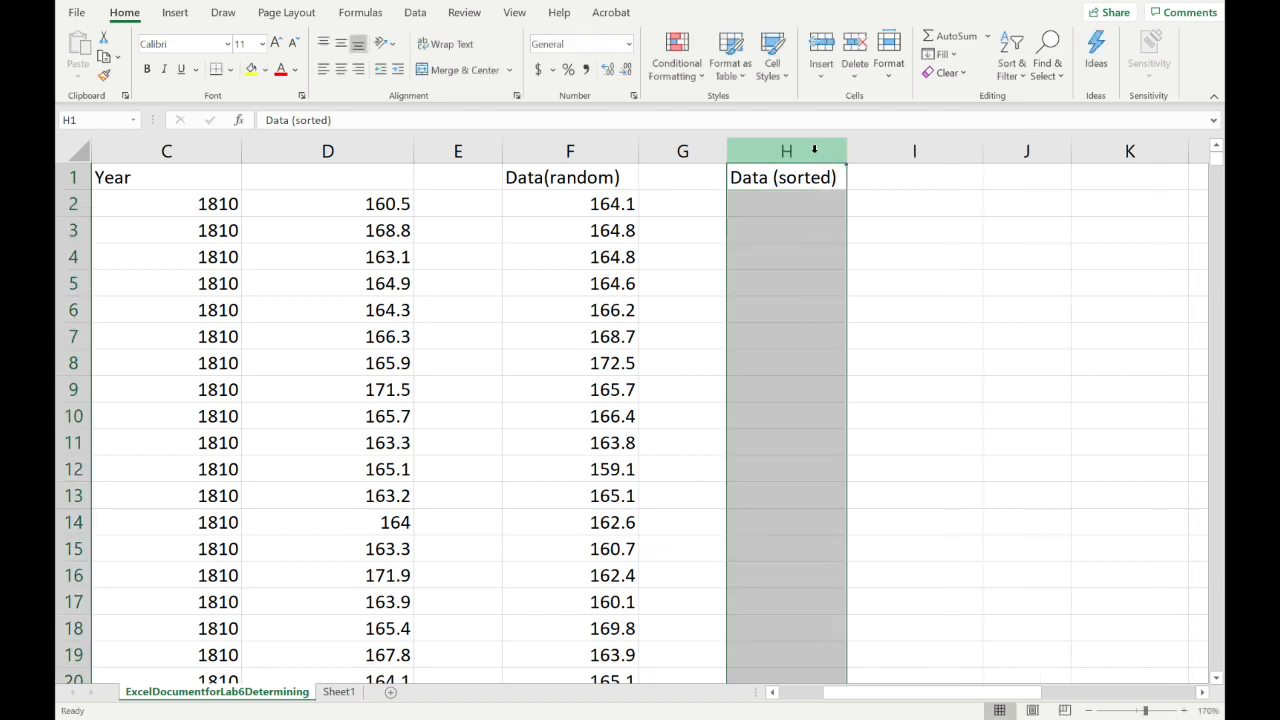
# - Sort the sampled values in F2:F31 in ascending order
pyautogui.click(616, 203)
pyautogui.press('Down')
pyautogui.press('Down')
pyautogui.moveTo(596, 206); pyautogui.dragTo(571, 654)
pyautogui.scroll(4, 789, 371)
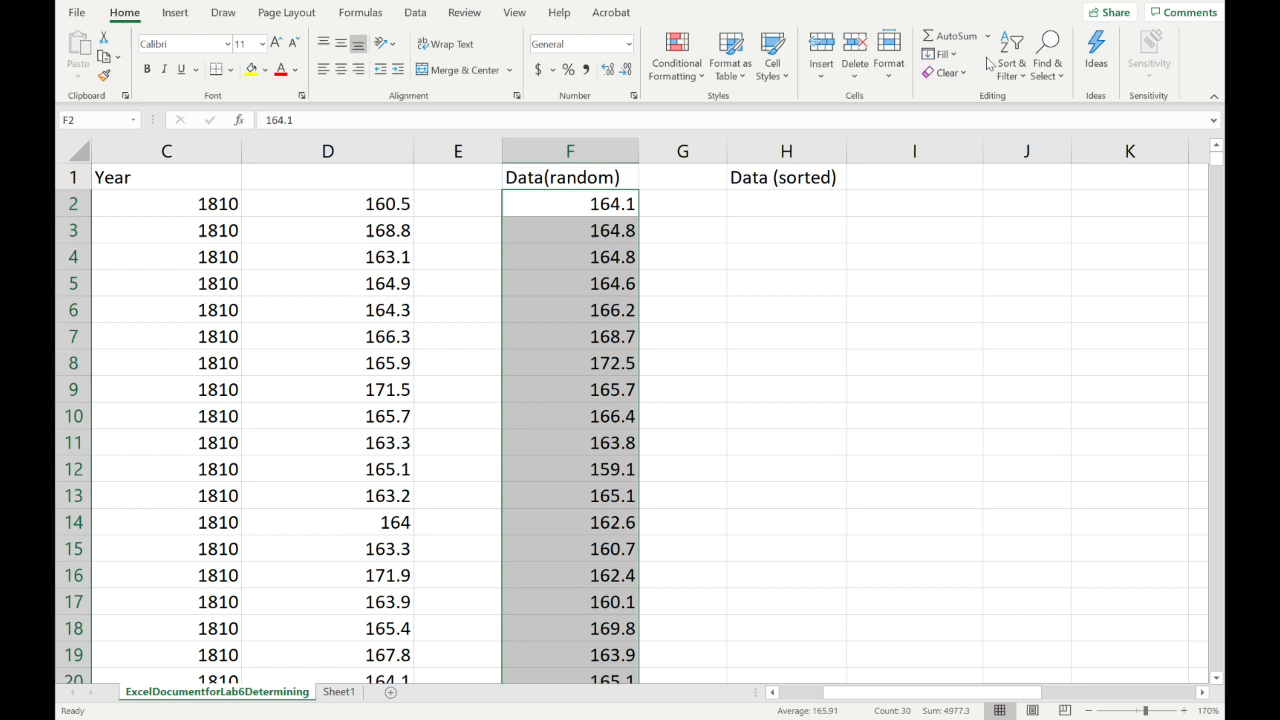
pyautogui.click(414, 12)
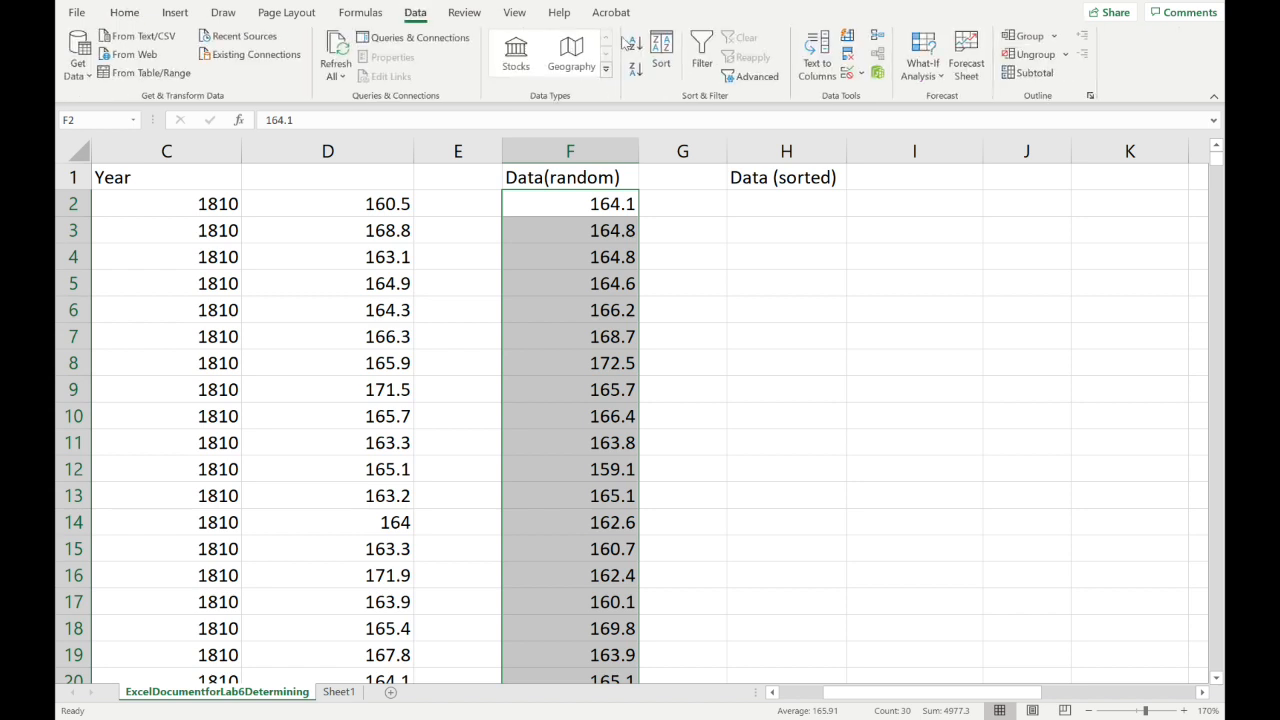
pyautogui.click(636, 45)
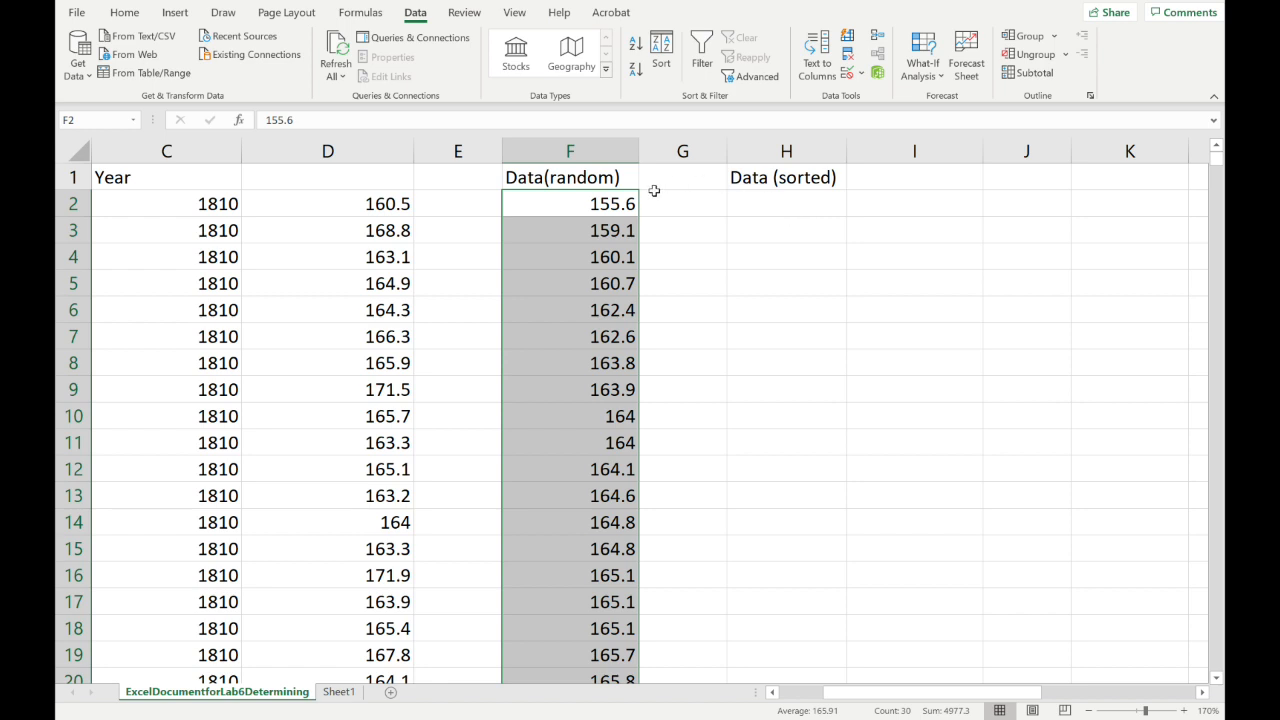
# - Remove the "Data (sorted)" heading from H1 and look over the sorted sample in column F
pyautogui.click(742, 176)
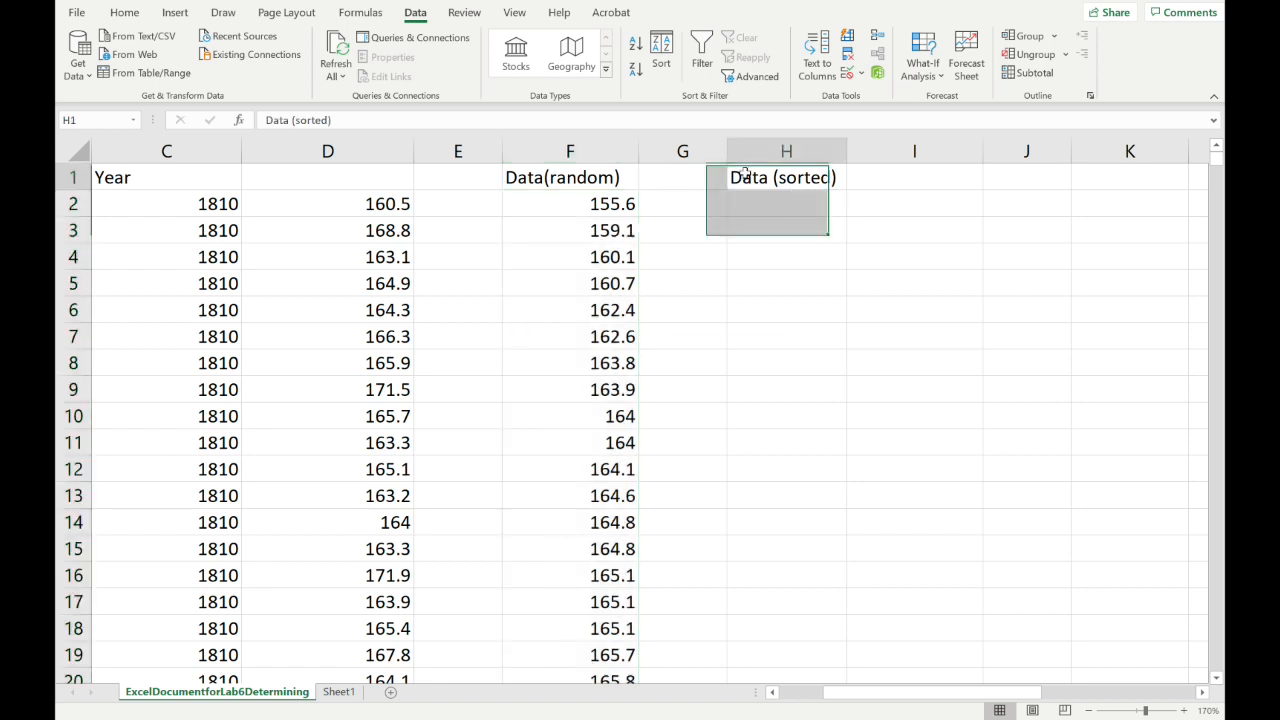
pyautogui.click(616, 206)
pyautogui.click(778, 183)
pyautogui.press('Delete')
pyautogui.moveTo(595, 203); pyautogui.dragTo(610, 340)
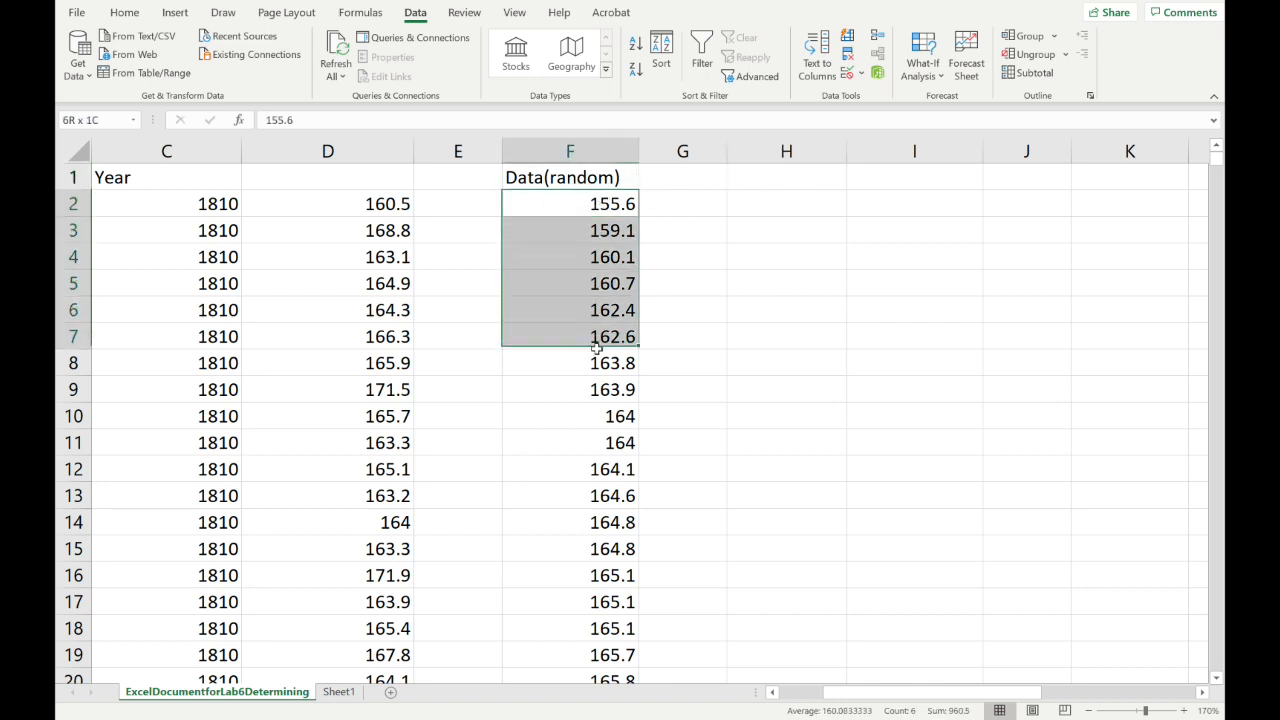
pyautogui.click(718, 252)
pyautogui.scroll(-1, 657, 234)
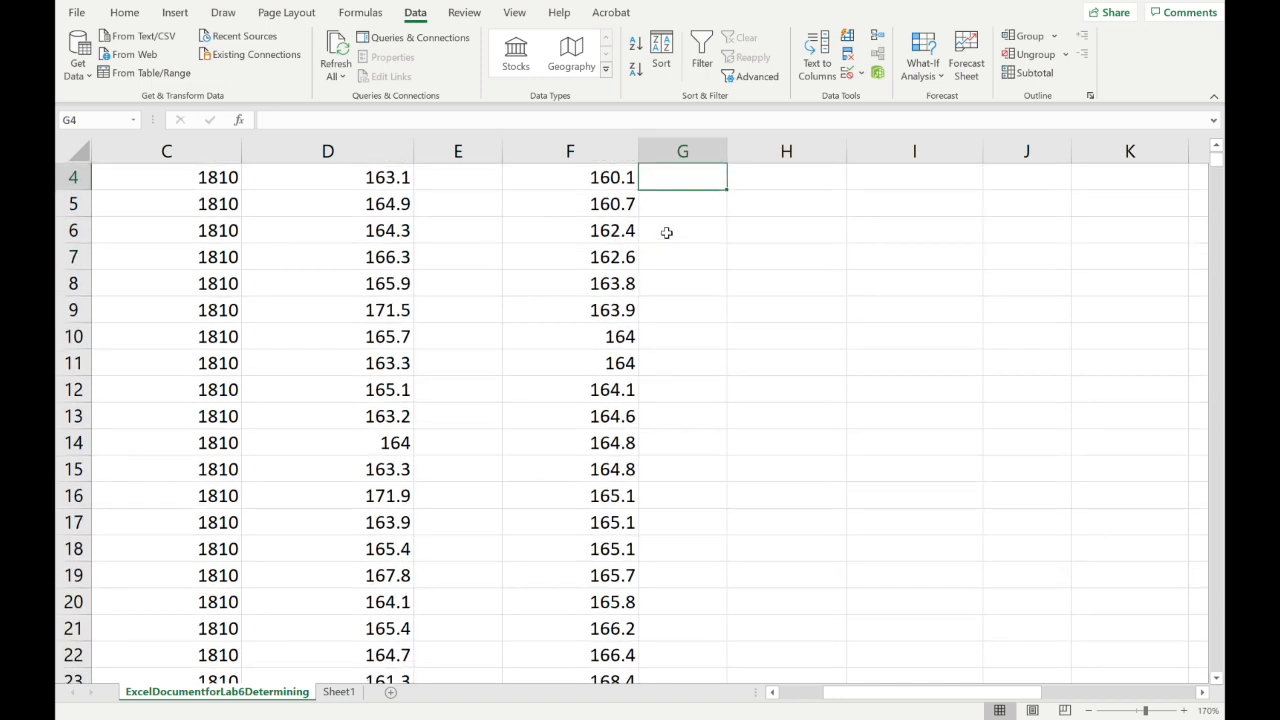
pyautogui.scroll(1, 657, 234)
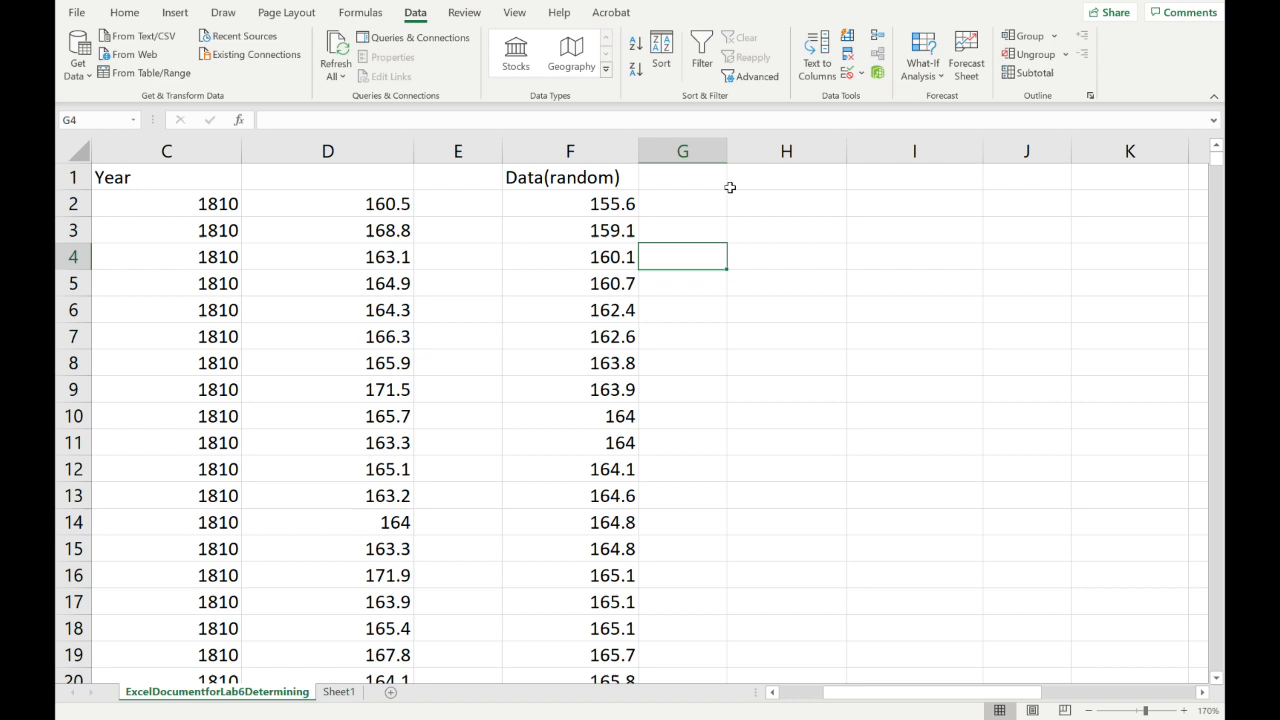
# - Change the sample column's heading in F1 to "Heights (cm)"
pyautogui.click(710, 187)
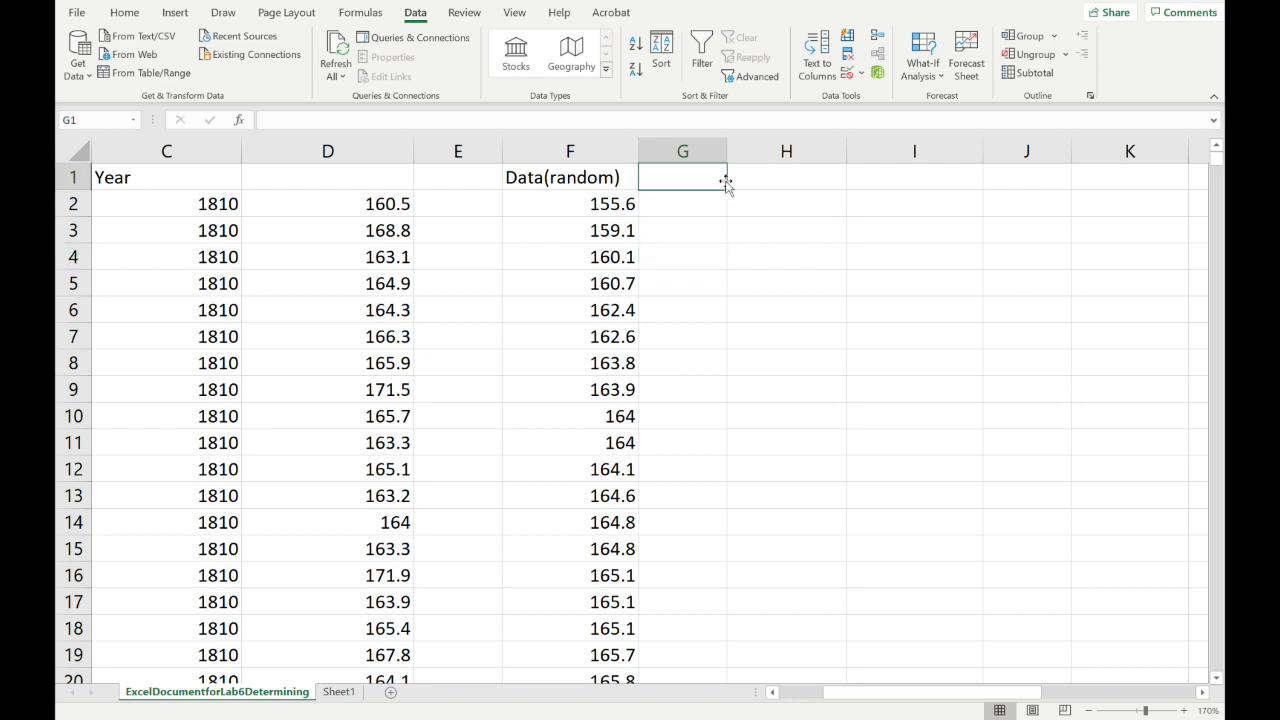
pyautogui.doubleClick(616, 177)
pyautogui.hotkey('shift', 'Home')
pyautogui.write('Heights (cm')
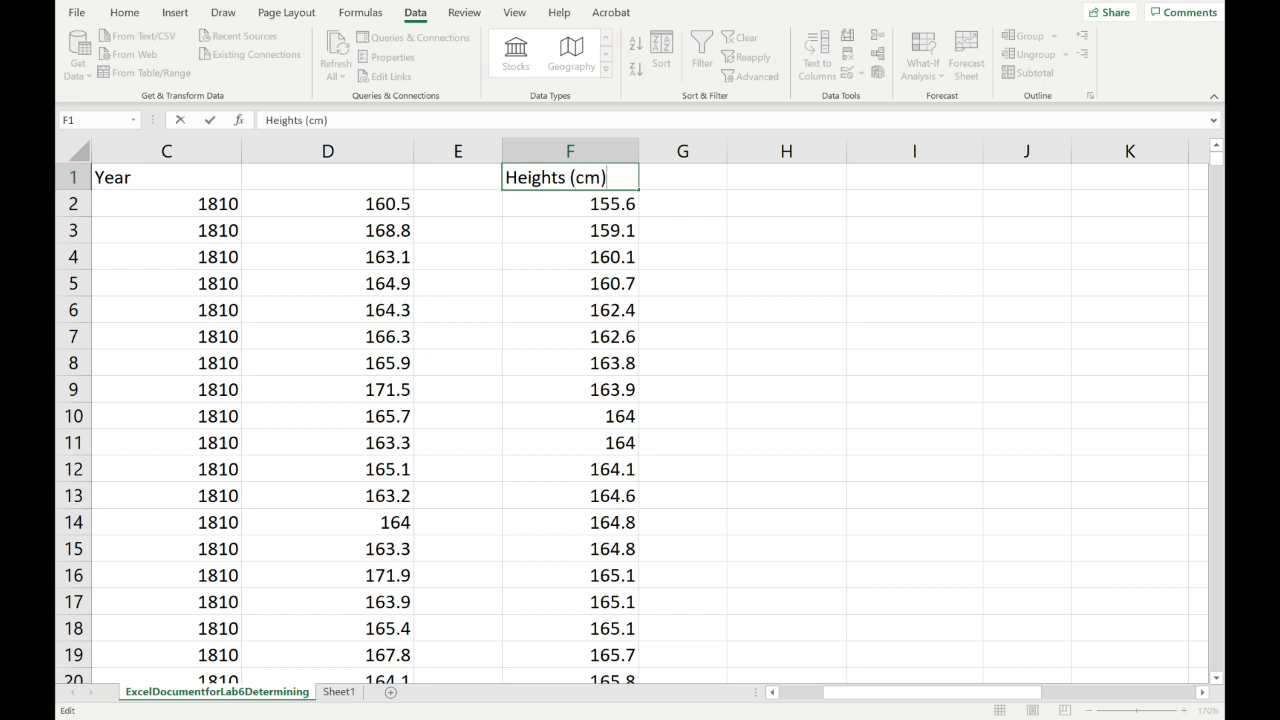
pyautogui.click(697, 198)
pyautogui.click(693, 168)
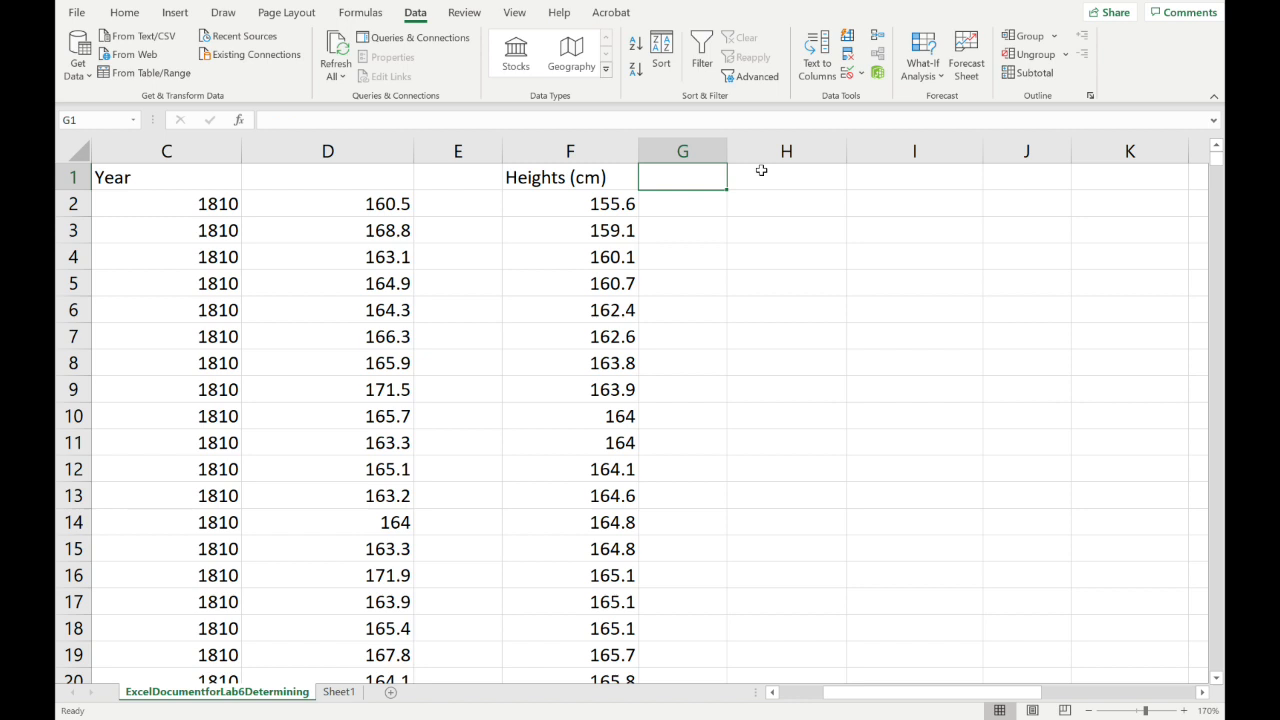
# - Enter the frequency table headings "Interval" in H1 and "Frequency" in I1
pyautogui.click(811, 194)
pyautogui.write('Interval')
pyautogui.press('Tab')
pyautogui.write('Fre')
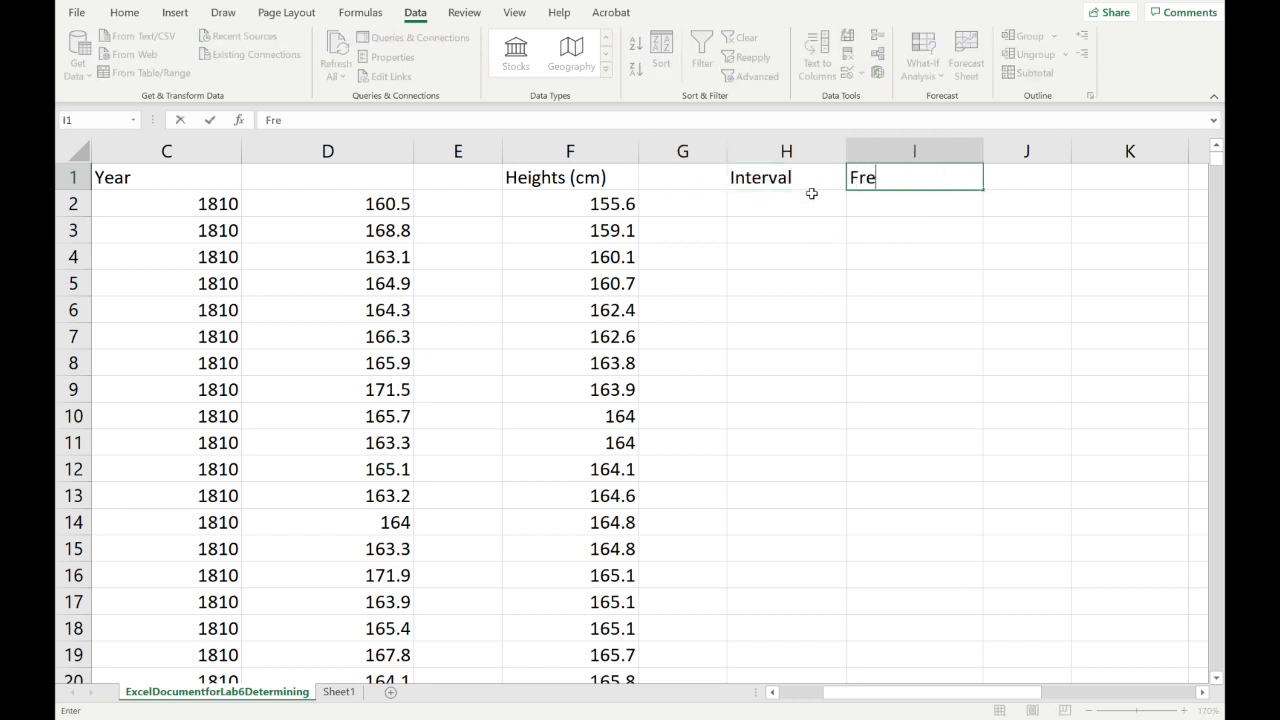
pyautogui.write('quency')
pyautogui.press('Return')
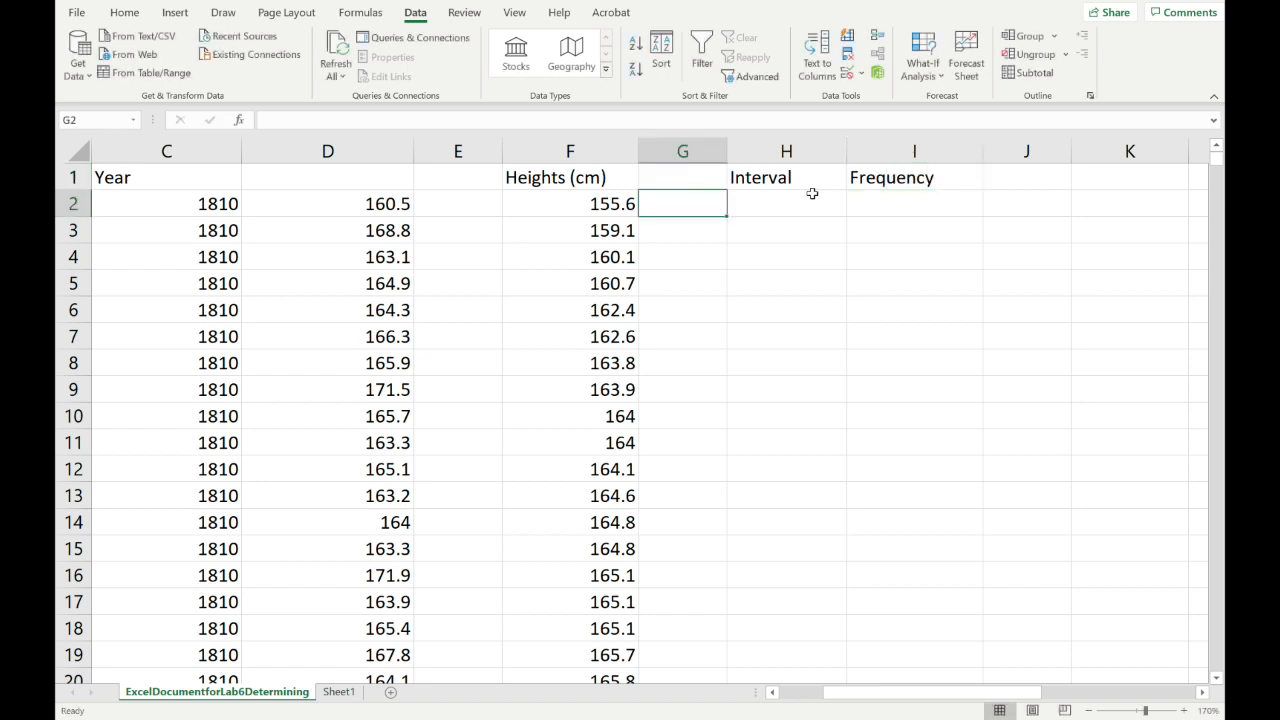
# - Label J3 "Class width" and calculate it in K3 with the formula =(MAX(F2:F31)-MIN(F2:F31))/10
pyautogui.click(1043, 230)
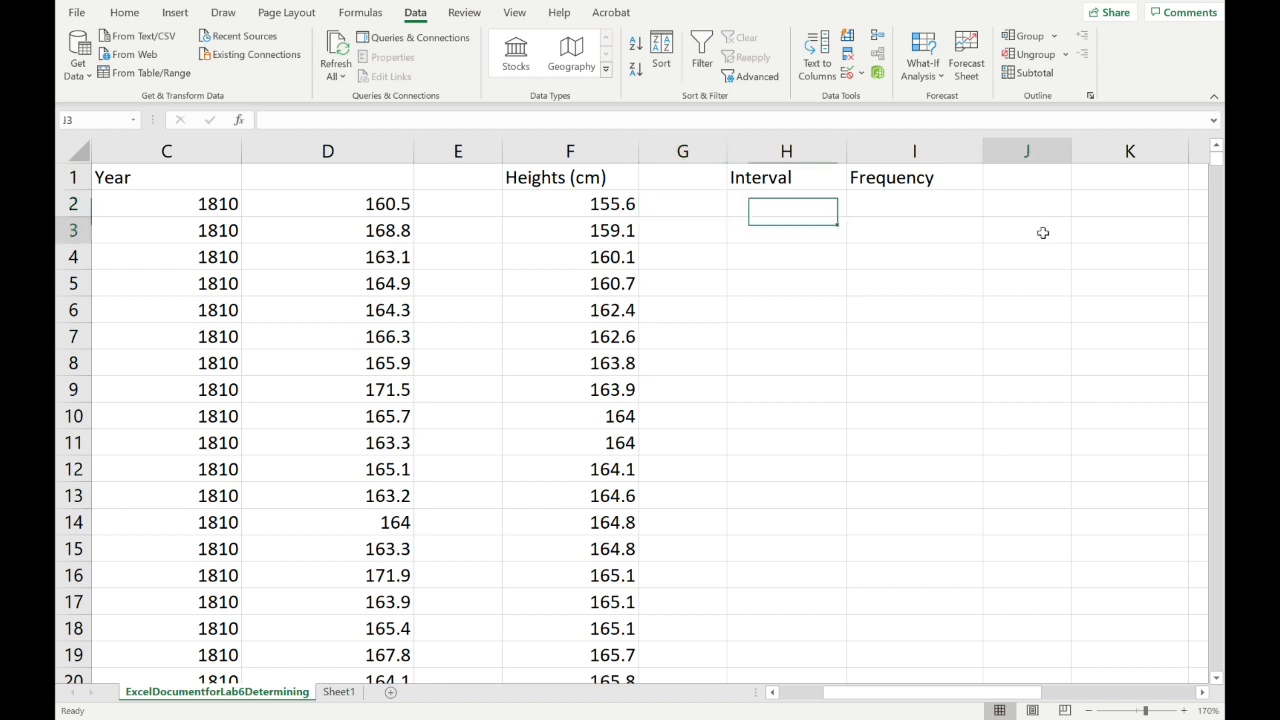
pyautogui.write('Class width')
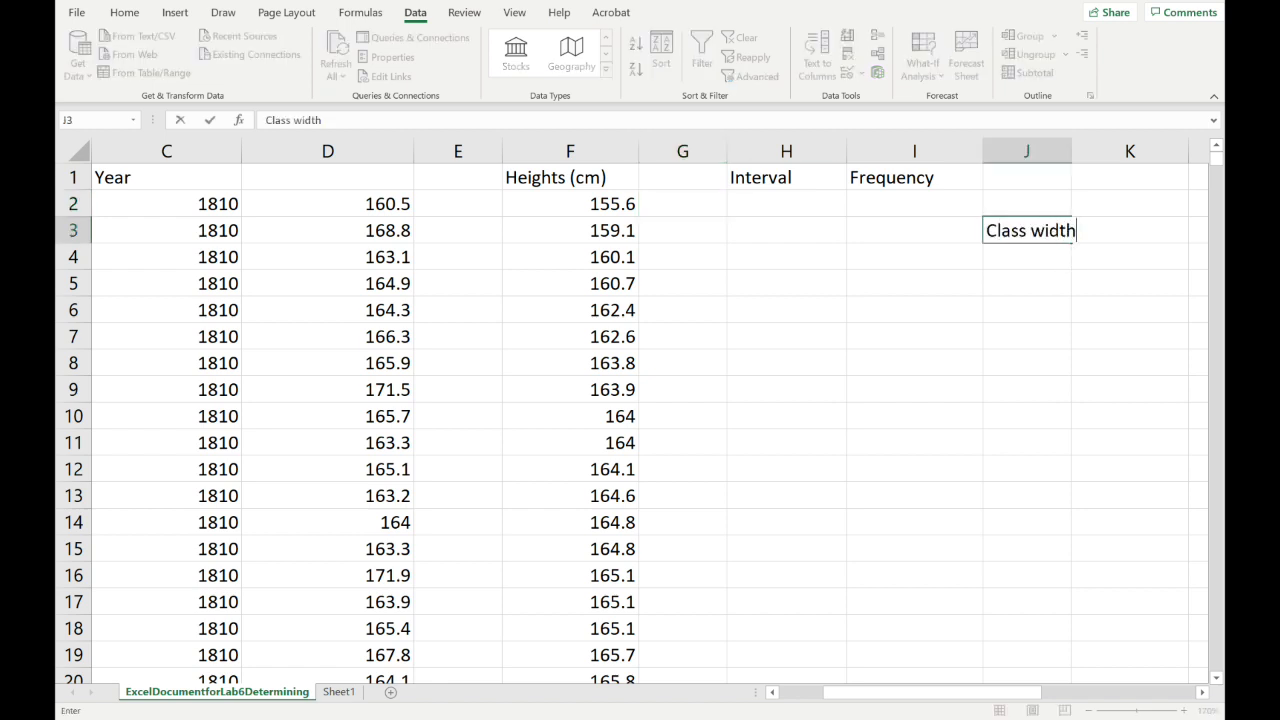
pyautogui.press('Tab')
pyautogui.write('=')
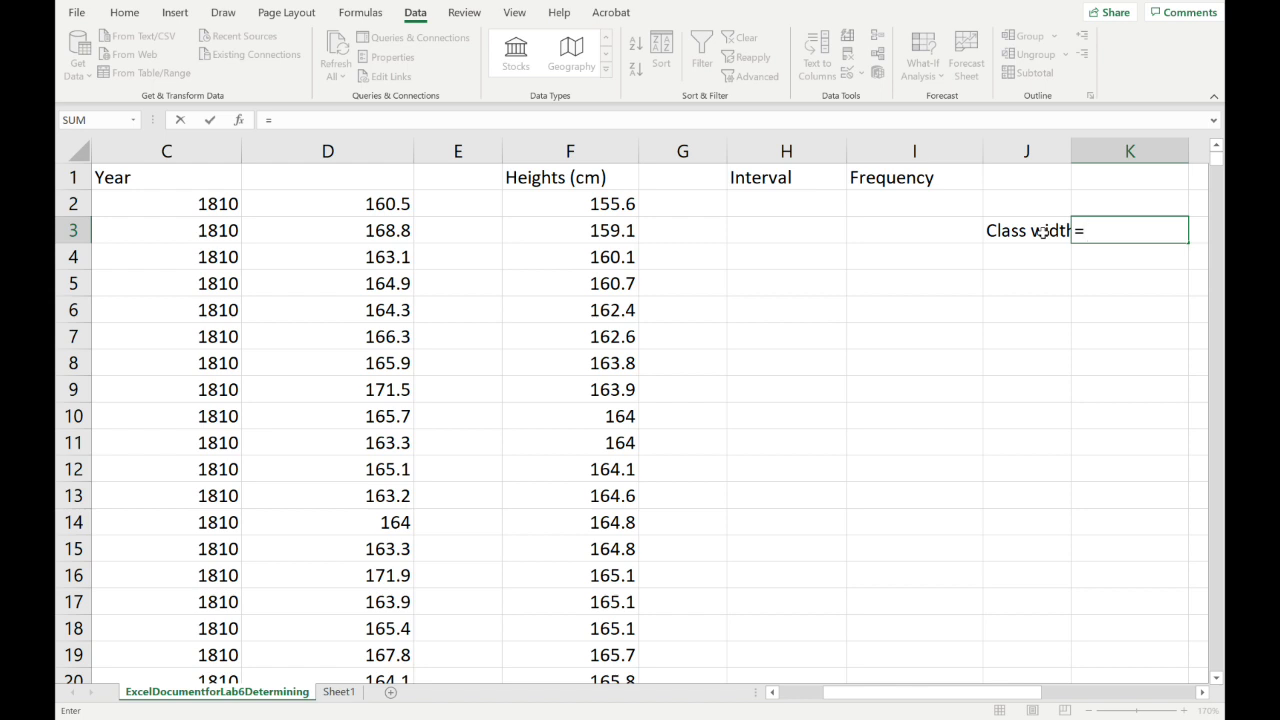
pyautogui.write('(max(')
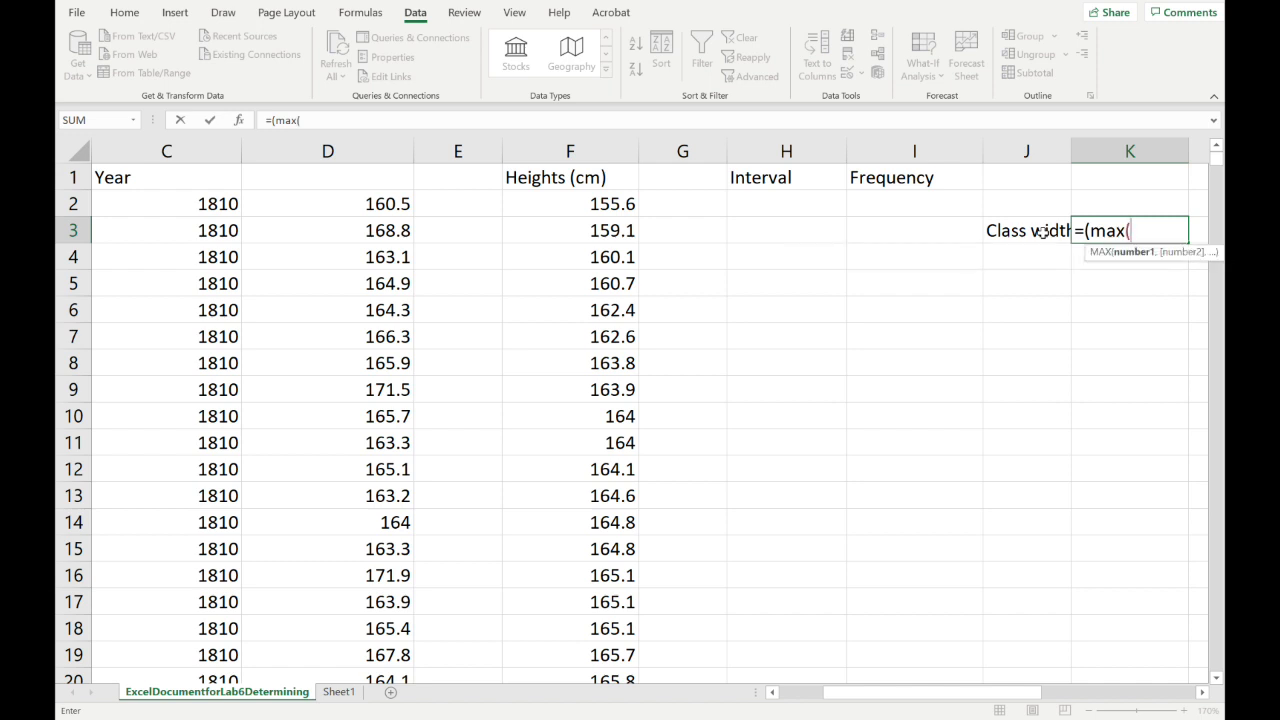
pyautogui.moveTo(621, 203); pyautogui.dragTo(620, 620)
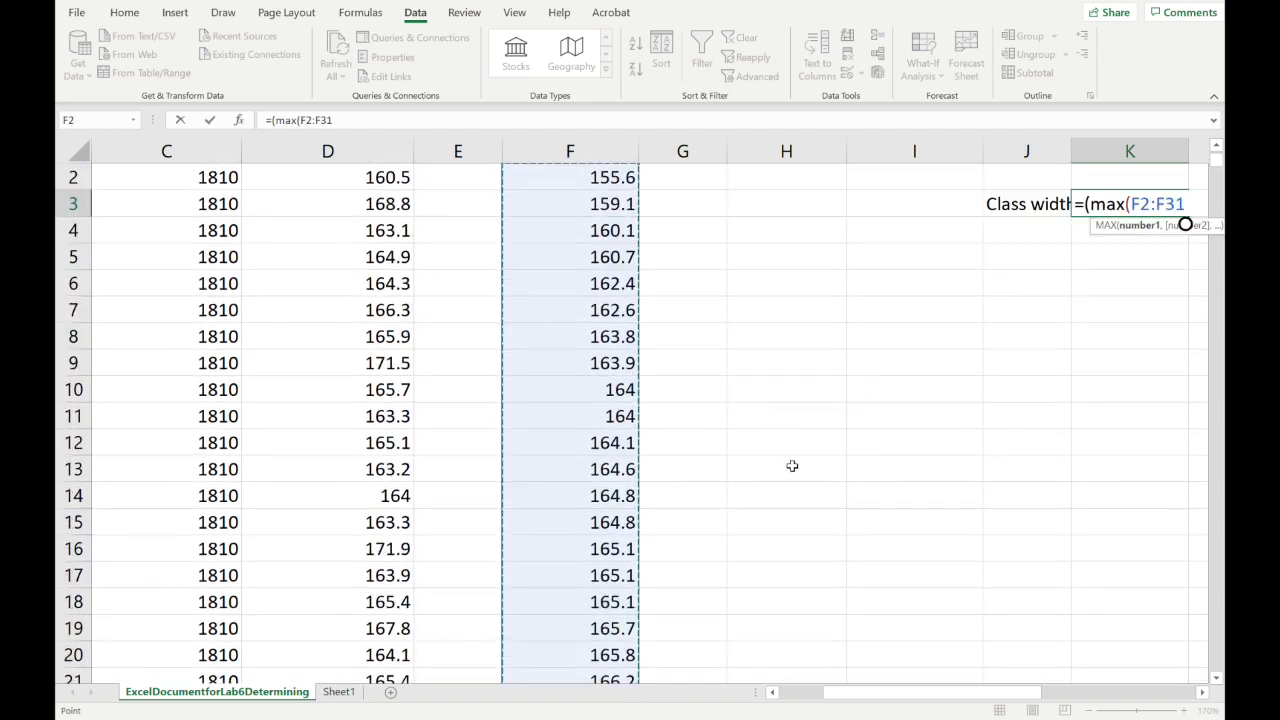
pyautogui.scroll(1, 788, 467)
pyautogui.write(')')
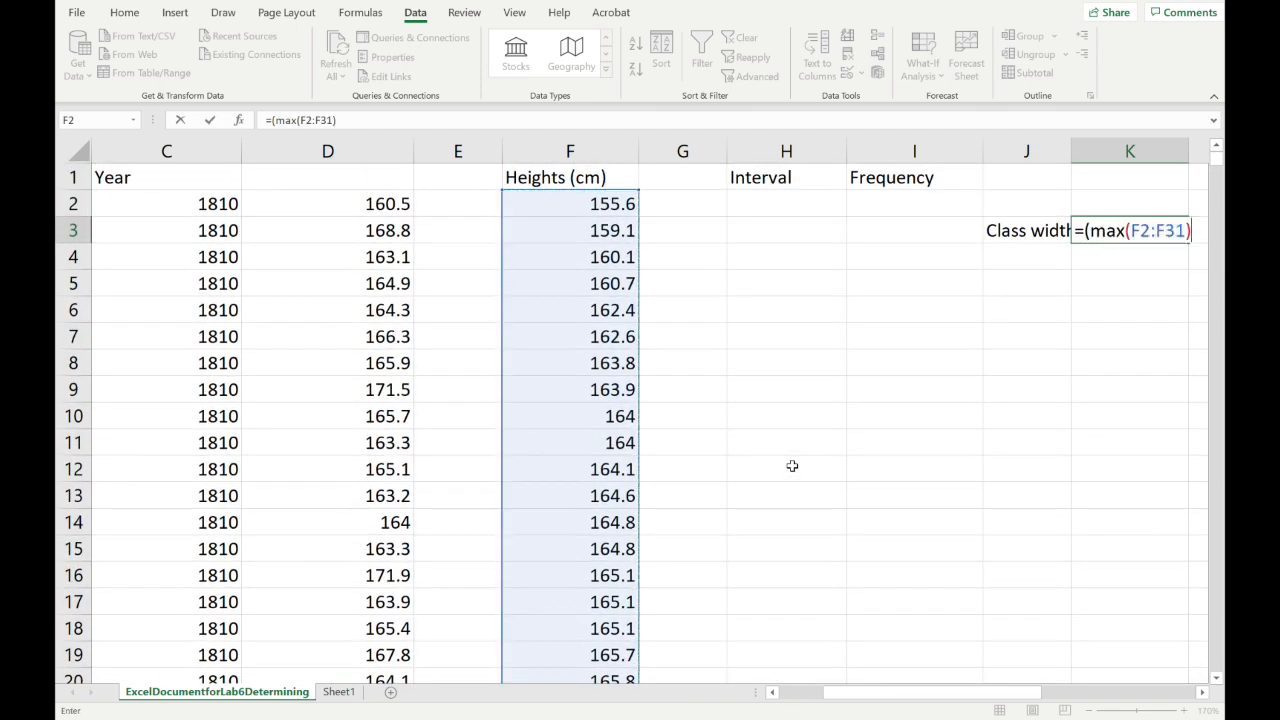
pyautogui.write('-min(')
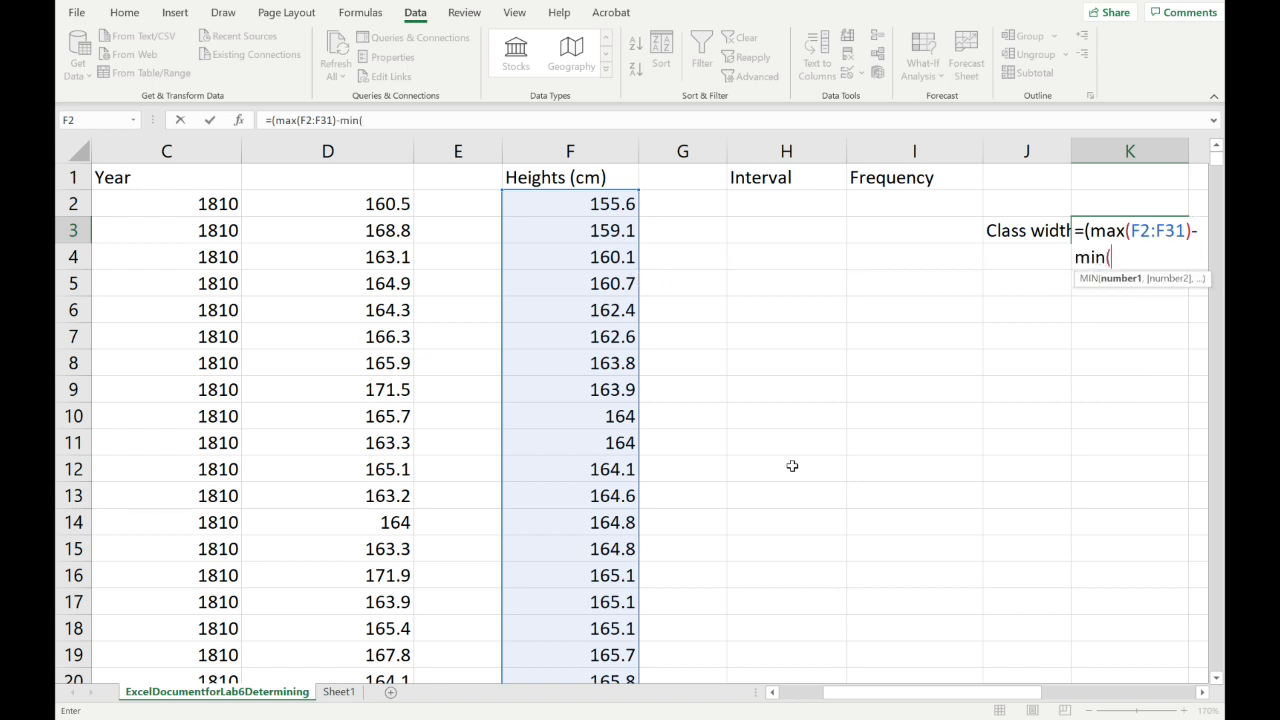
pyautogui.write('F2:F31)')
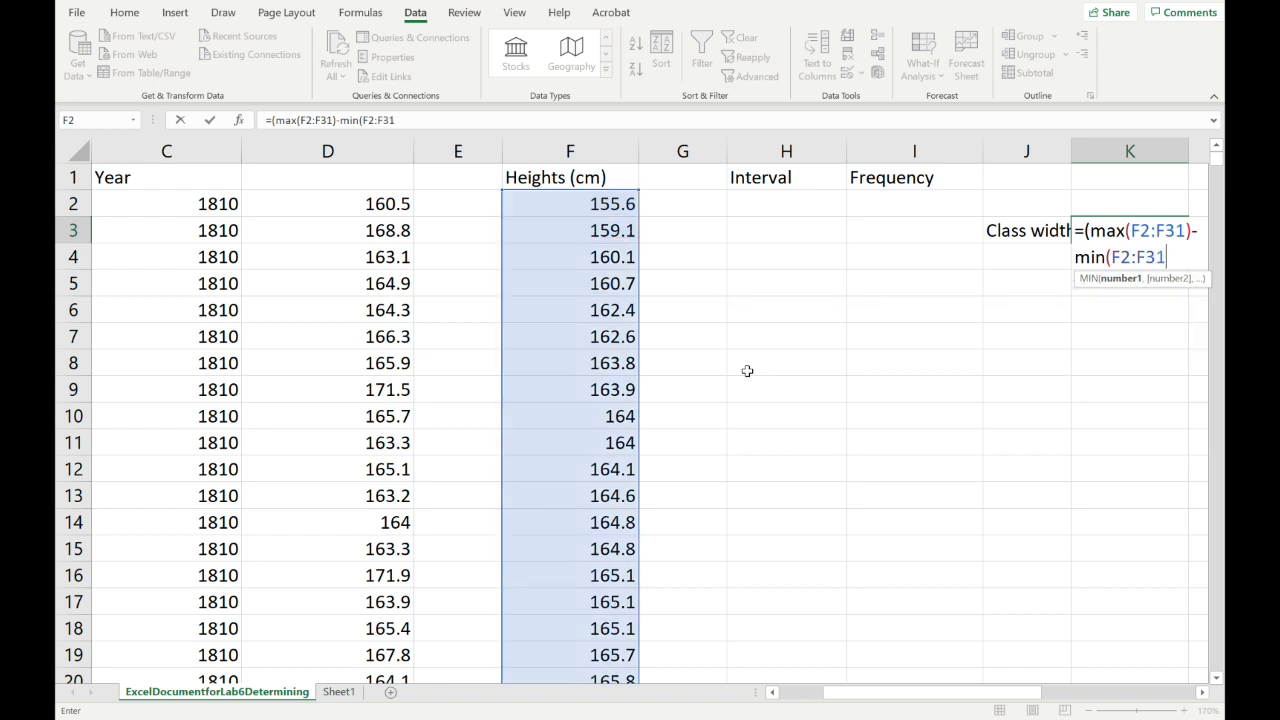
pyautogui.write(')')
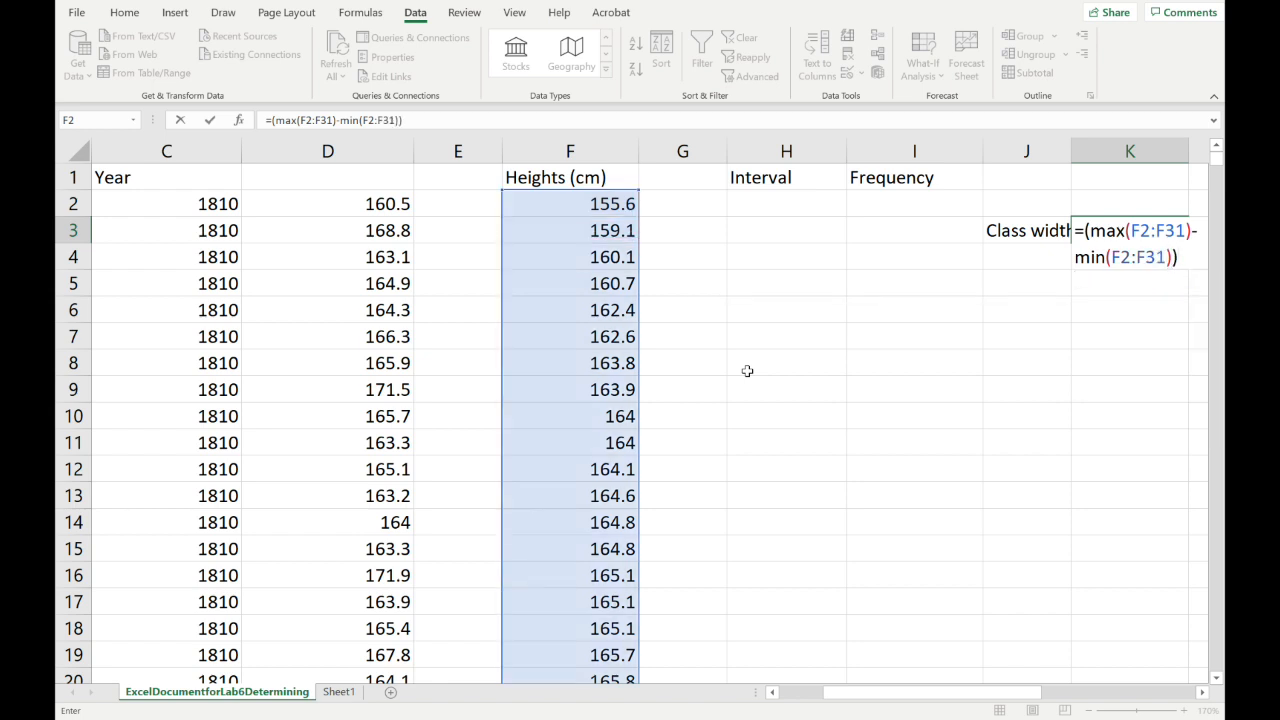
pyautogui.write('/10')
pyautogui.press('Return')
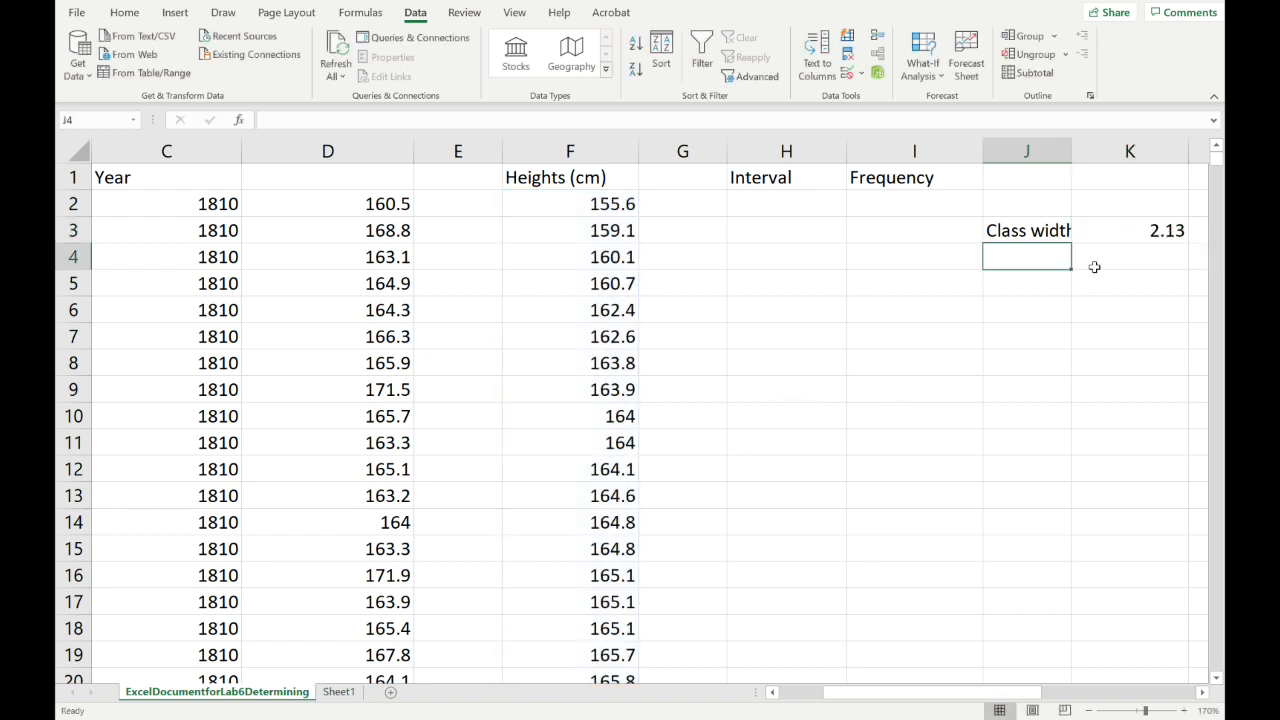
# - Fit column J's width to the class width label, then enter "Rounded CW" in J4 and 2.2 in K4
pyautogui.doubleClick(1071, 151)
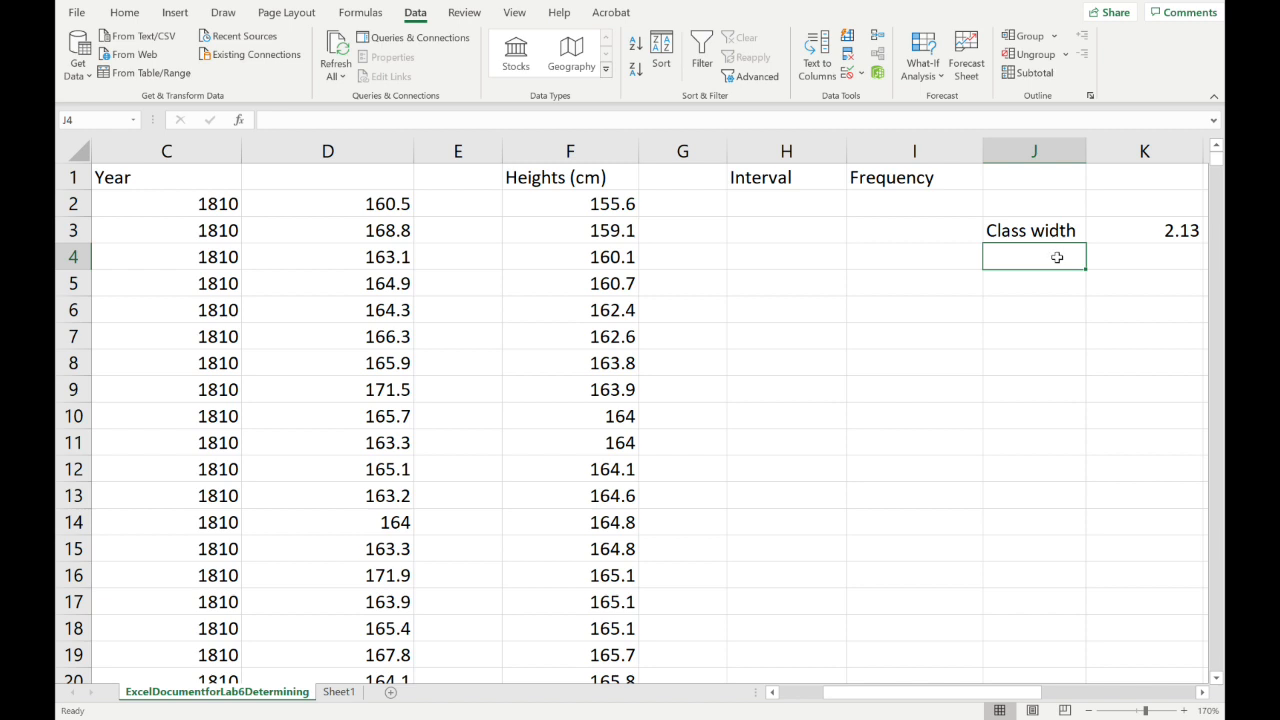
pyautogui.write('Rounded CW')
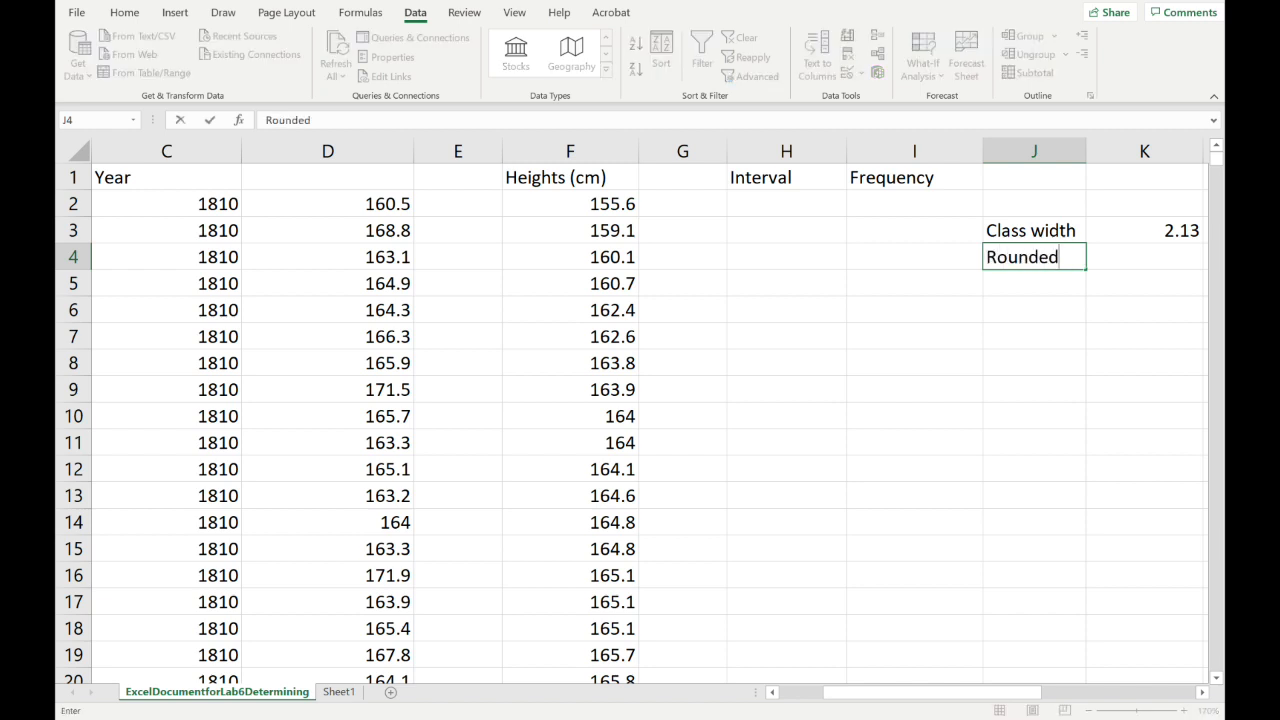
pyautogui.press('Tab')
pyautogui.write('=')
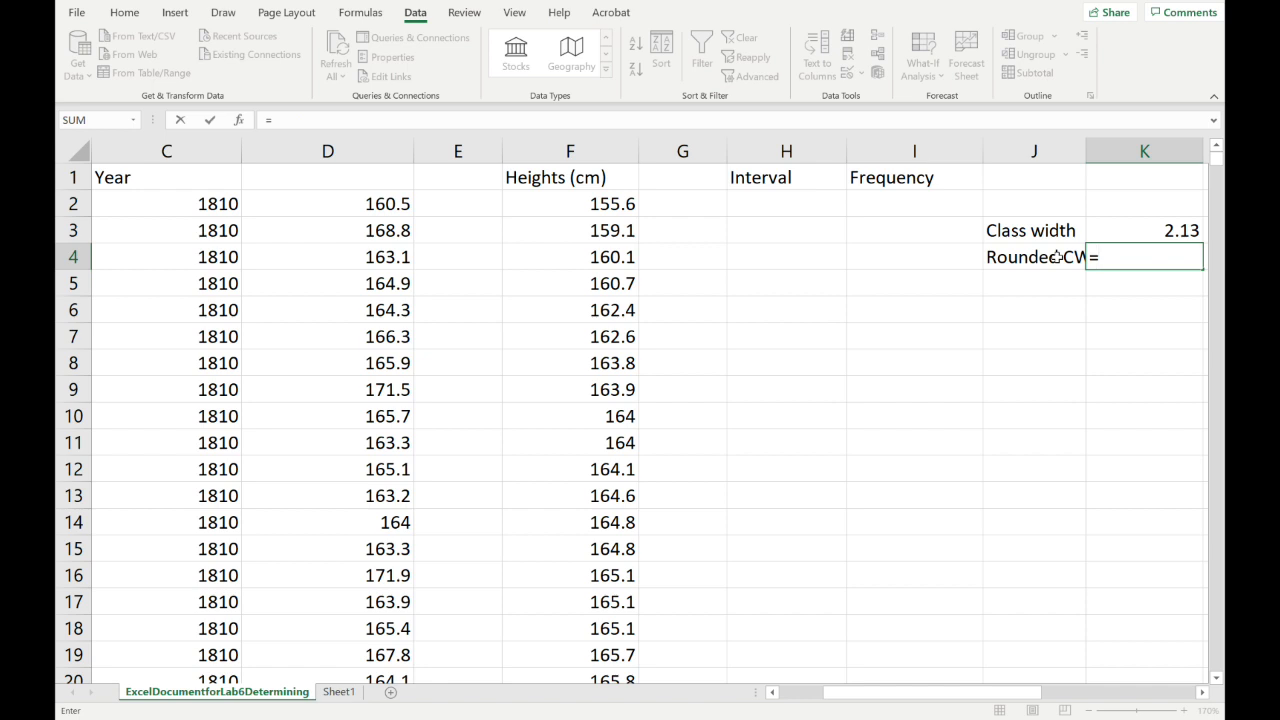
pyautogui.press('BackSpace')
pyautogui.press('BackSpace')
pyautogui.press('Return')
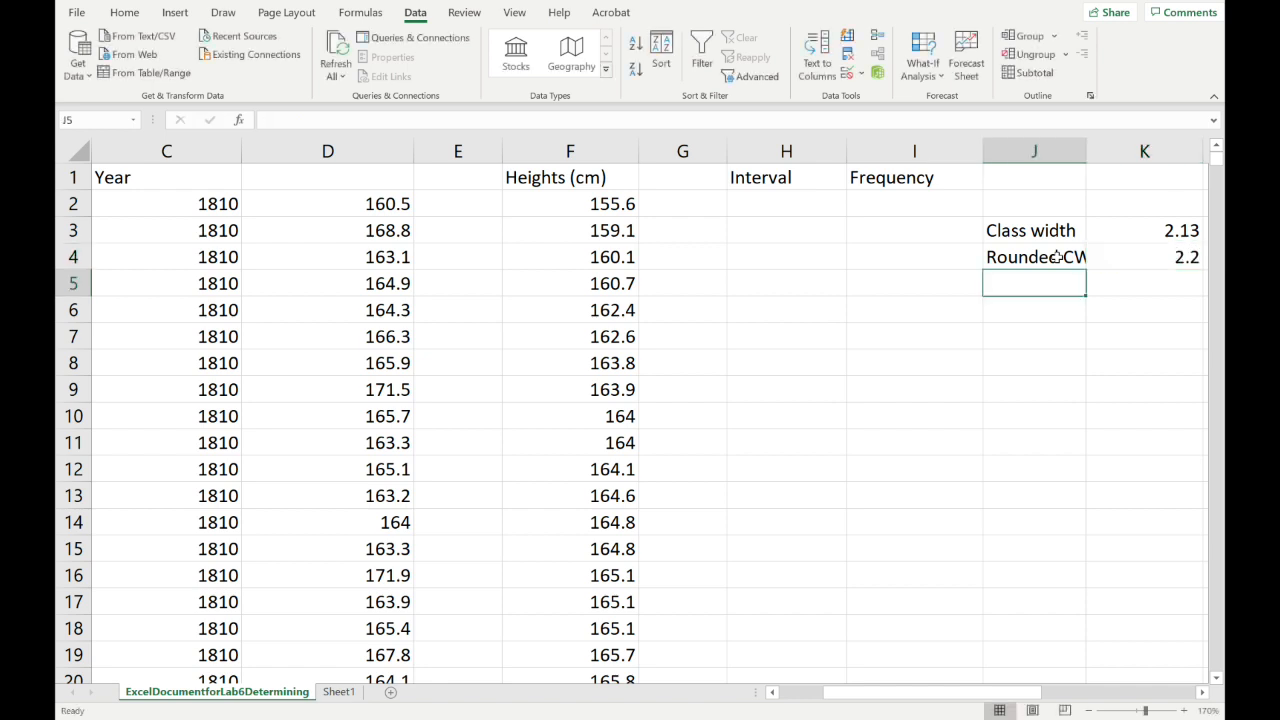
# - Compare the decimal places of the first height in F2 with the class width in K3 and its rounded value in K4
pyautogui.click(1165, 230)
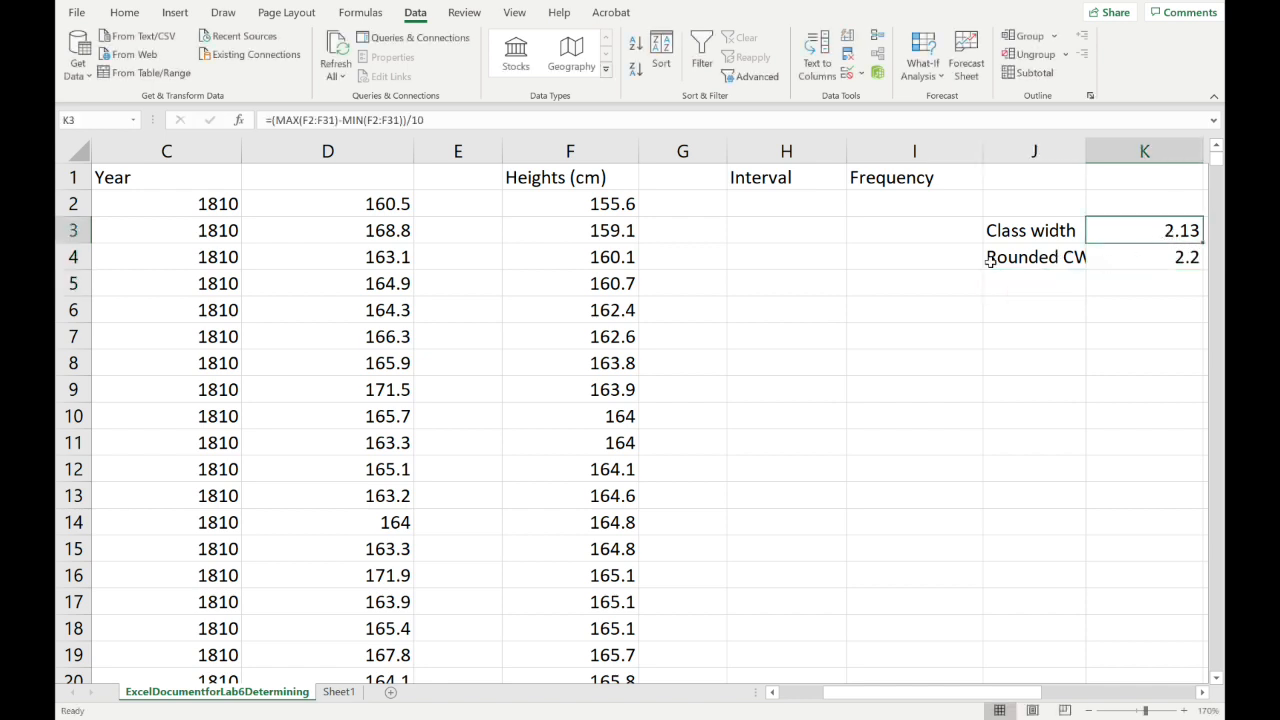
pyautogui.click(603, 205)
pyautogui.doubleClick(631, 206)
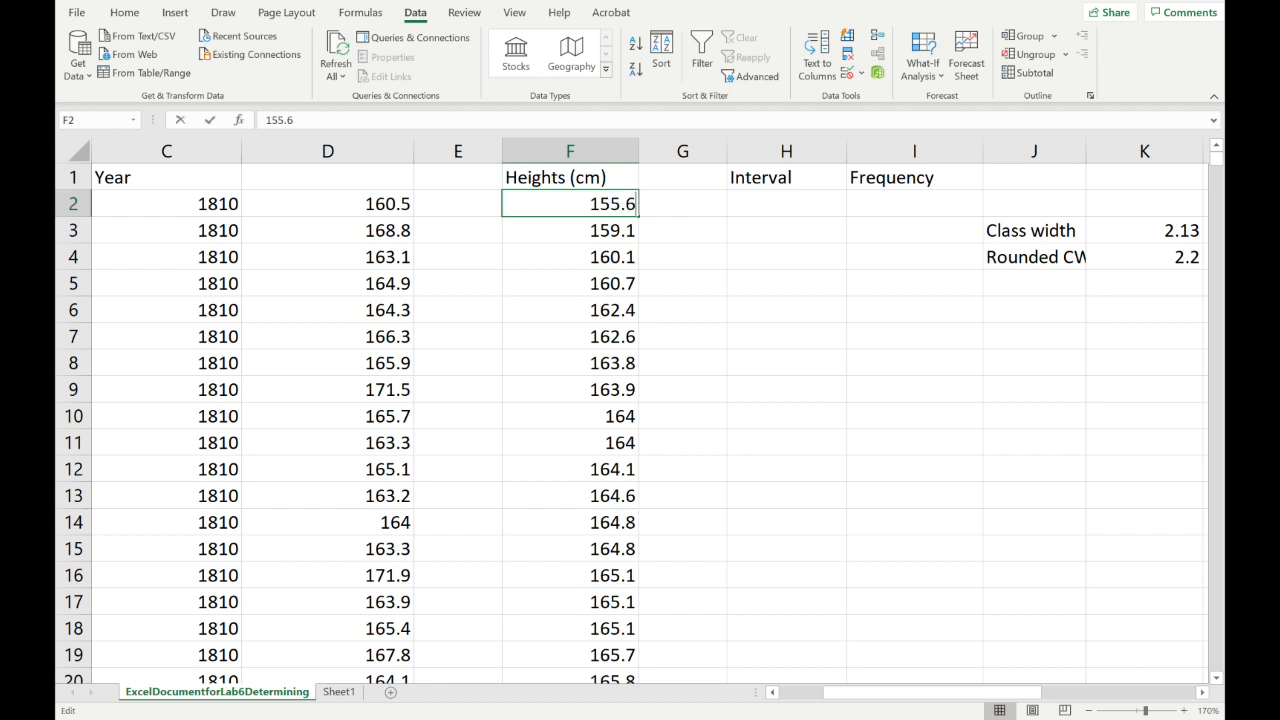
pyautogui.doubleClick(631, 206)
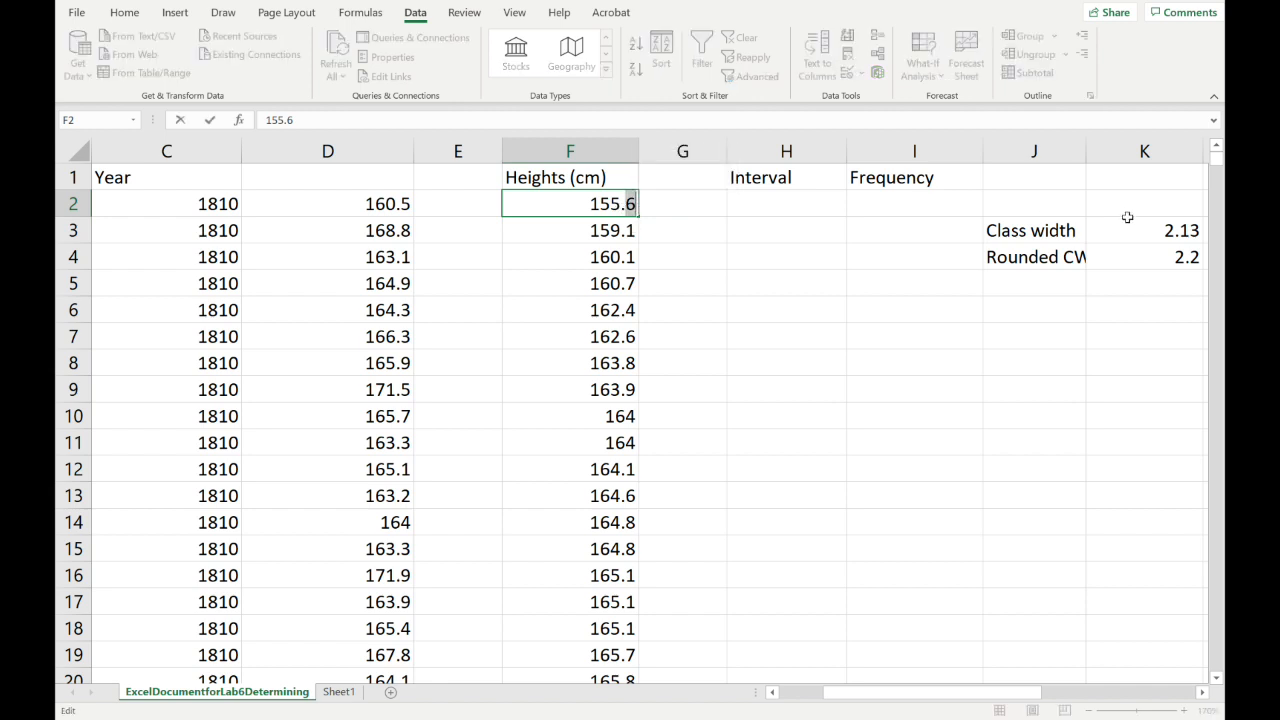
pyautogui.click(1158, 230)
pyautogui.click(1196, 258)
pyautogui.doubleClick(1198, 259)
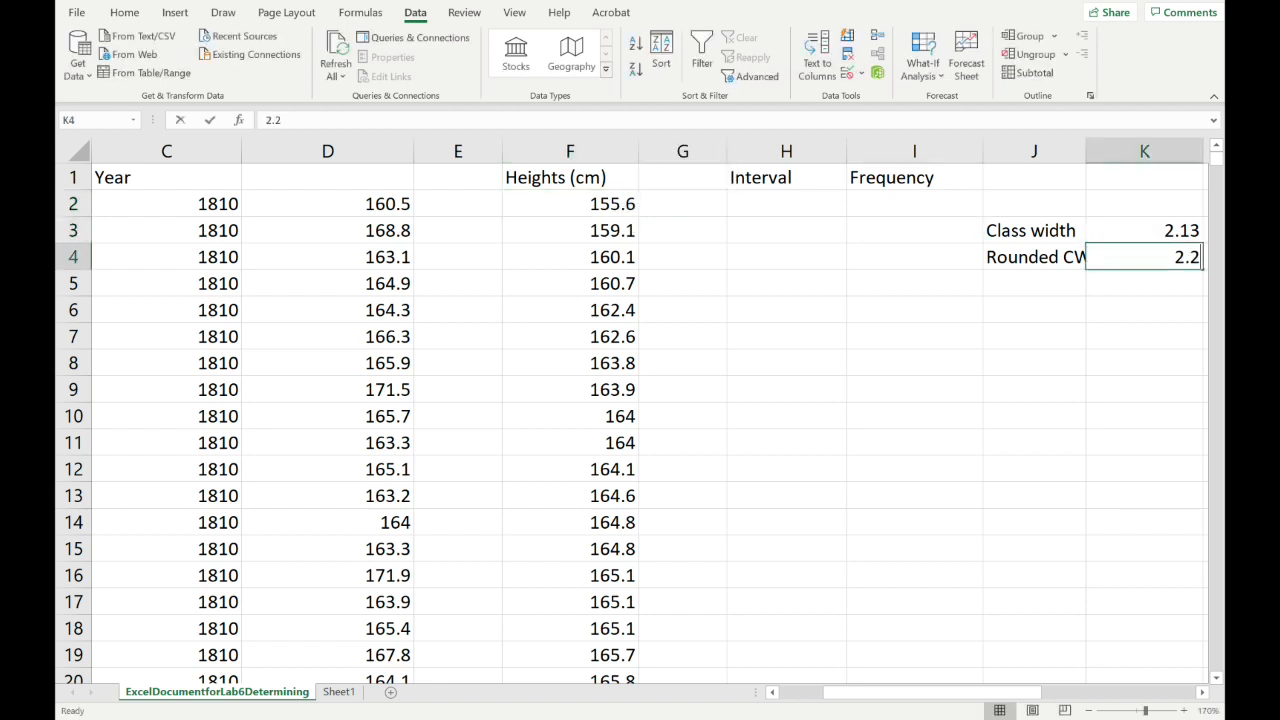
pyautogui.doubleClick(1198, 259)
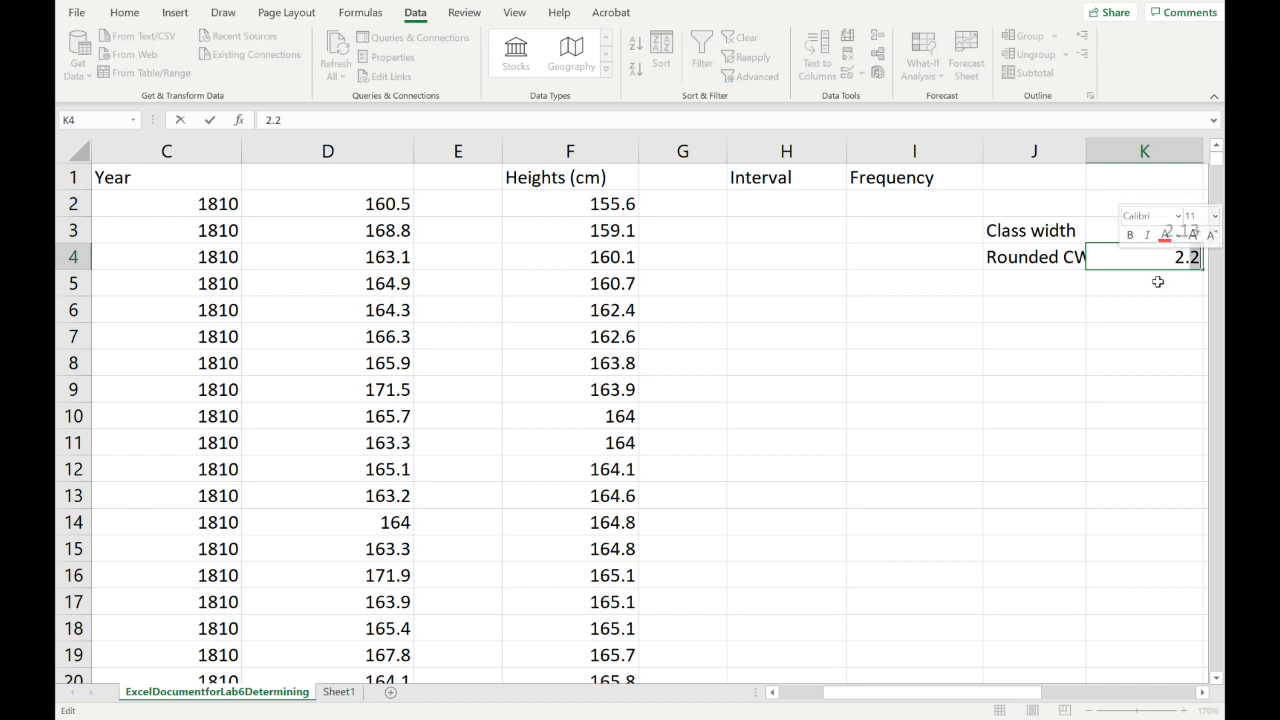
pyautogui.press('Return')
pyautogui.doubleClick(1176, 231)
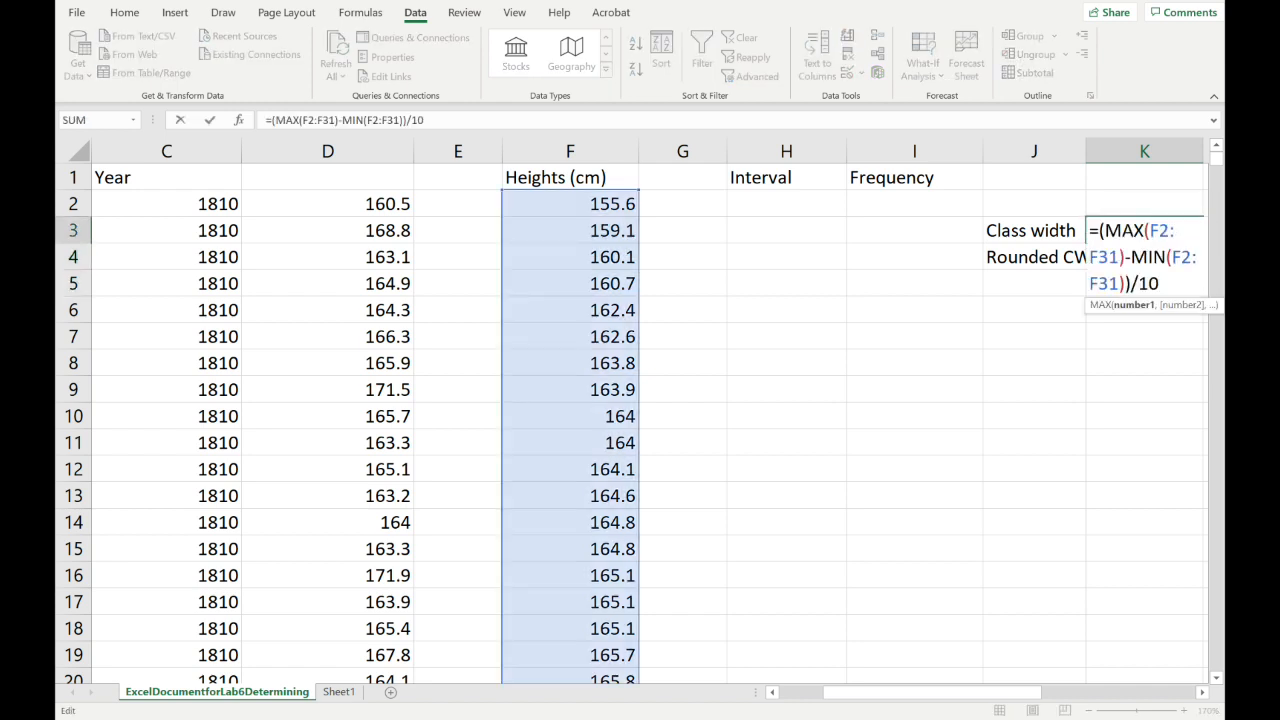
pyautogui.press('Return')
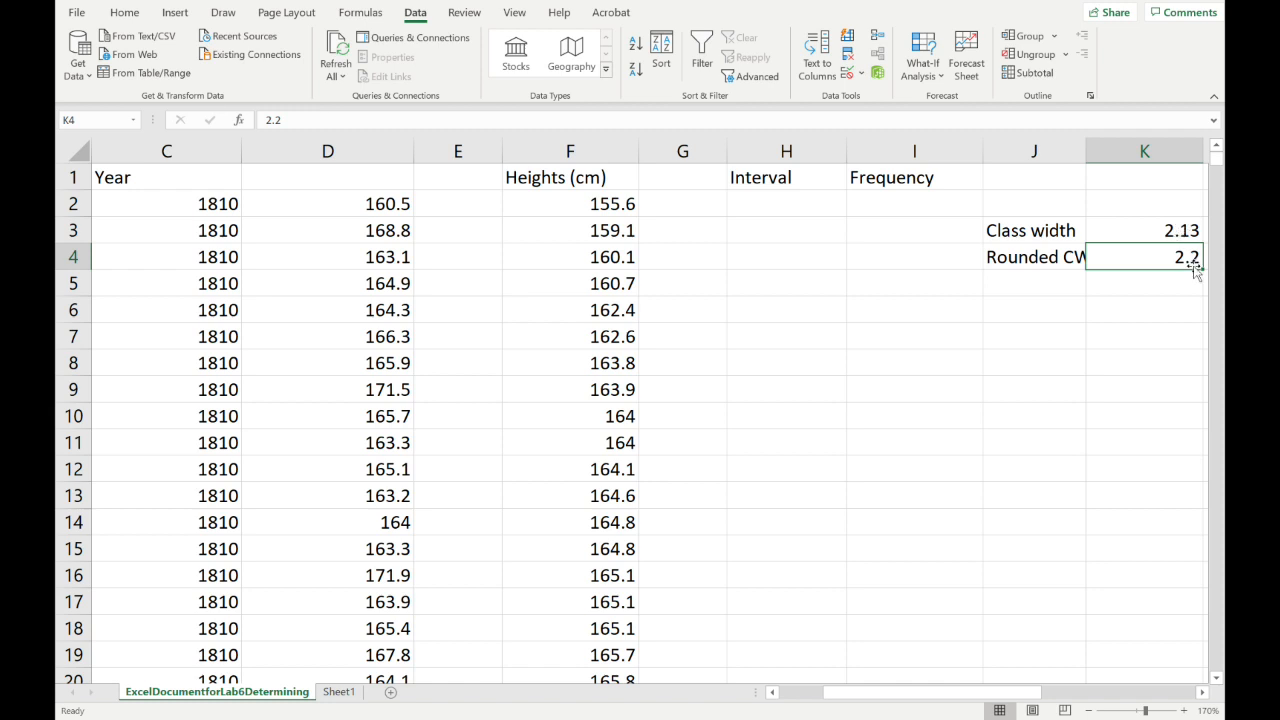
pyautogui.click(1140, 284)
pyautogui.click(1140, 260)
# - Enter the first class interval "155.6 to <157.8" in H2
pyautogui.click(760, 203)
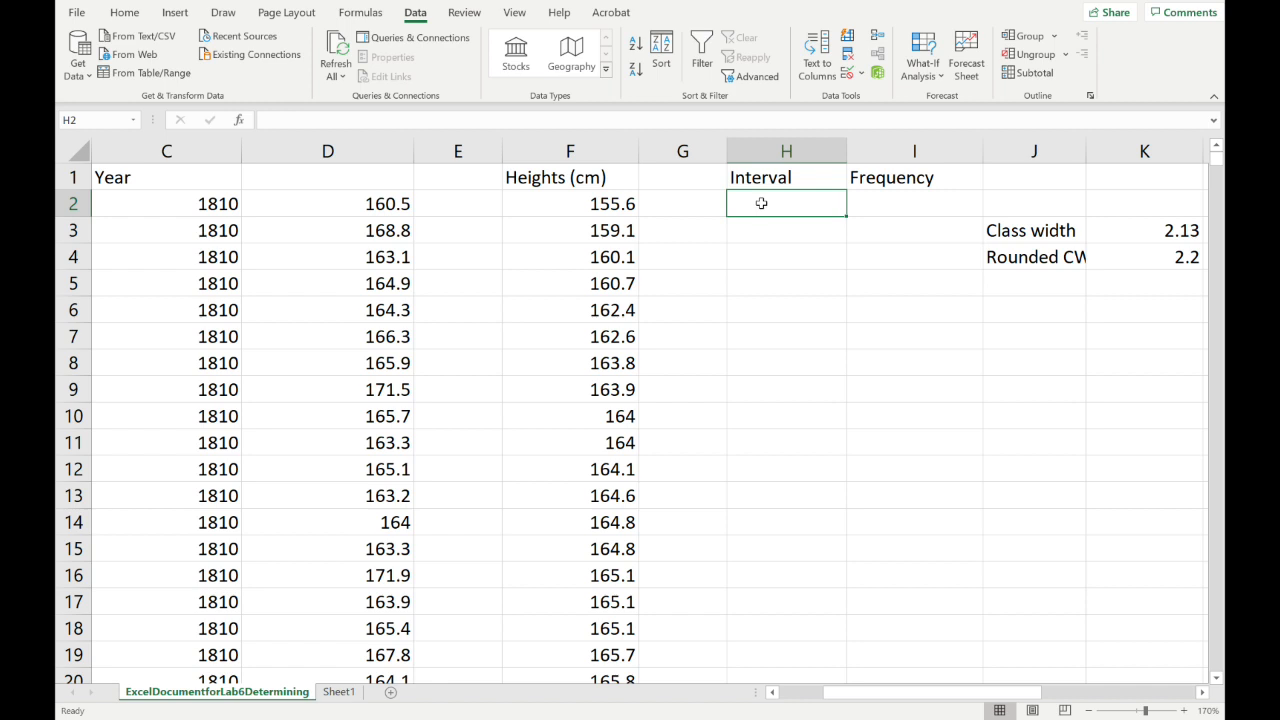
pyautogui.write('1')
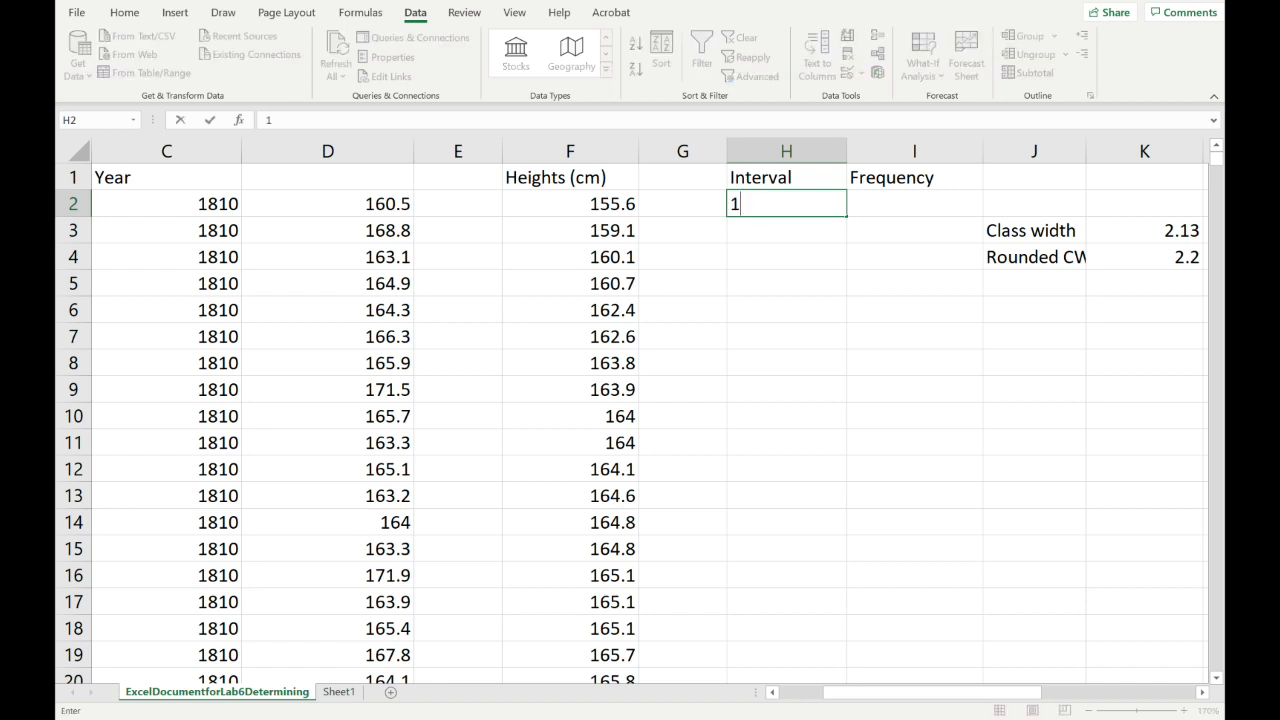
pyautogui.write('55.6 to')
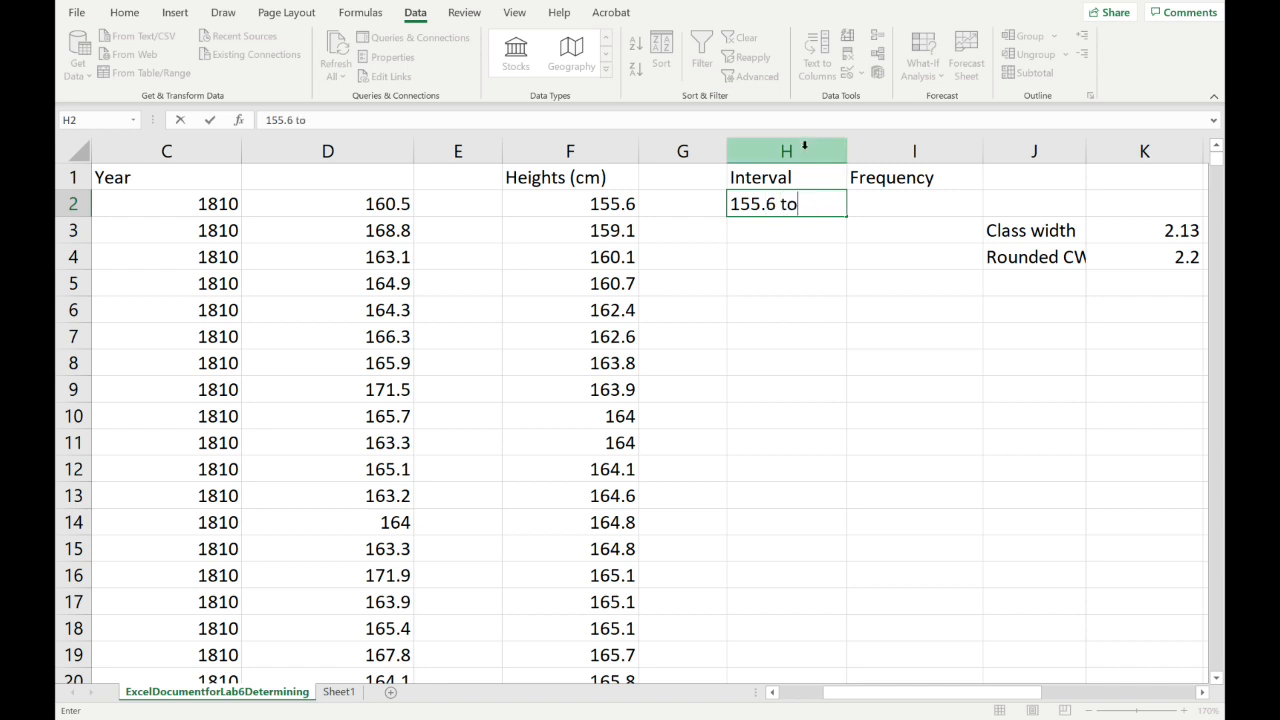
pyautogui.write(' <<')
pyautogui.write('157.8')
pyautogui.press('Return')
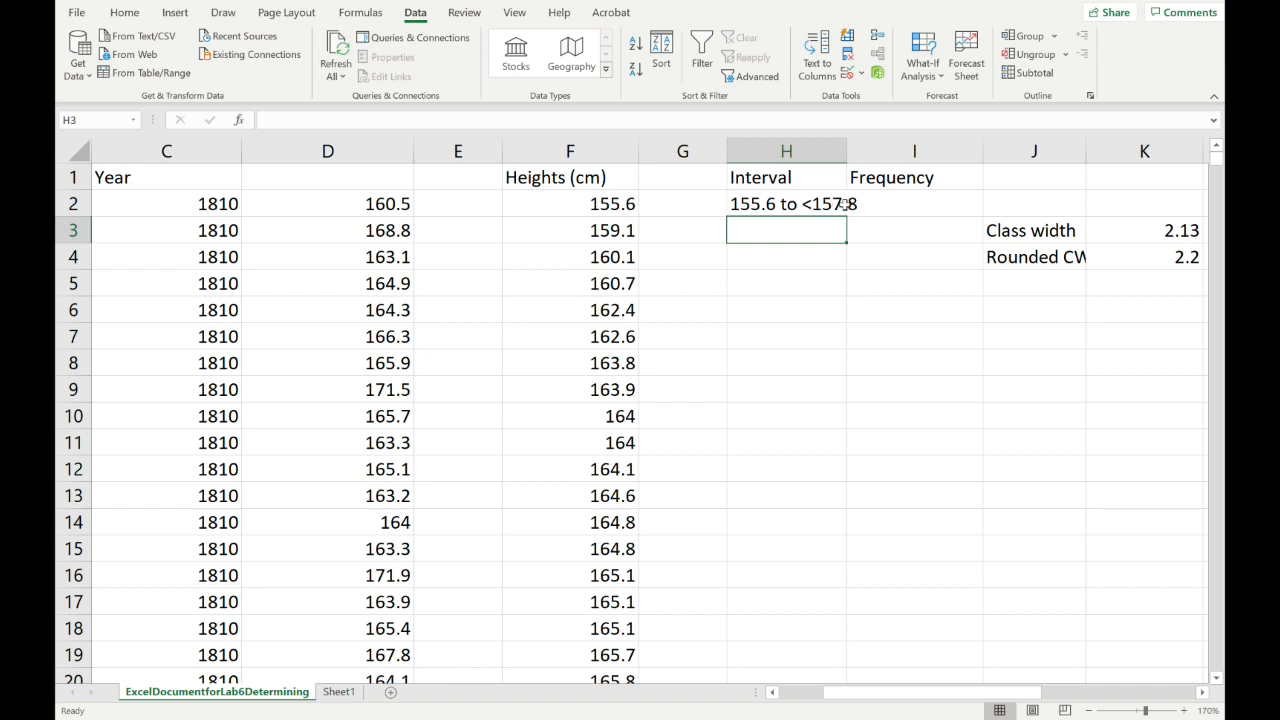
# - Calculate the first interval's upper limit in G2 with the formula =F2+2.2
pyautogui.click(700, 203)
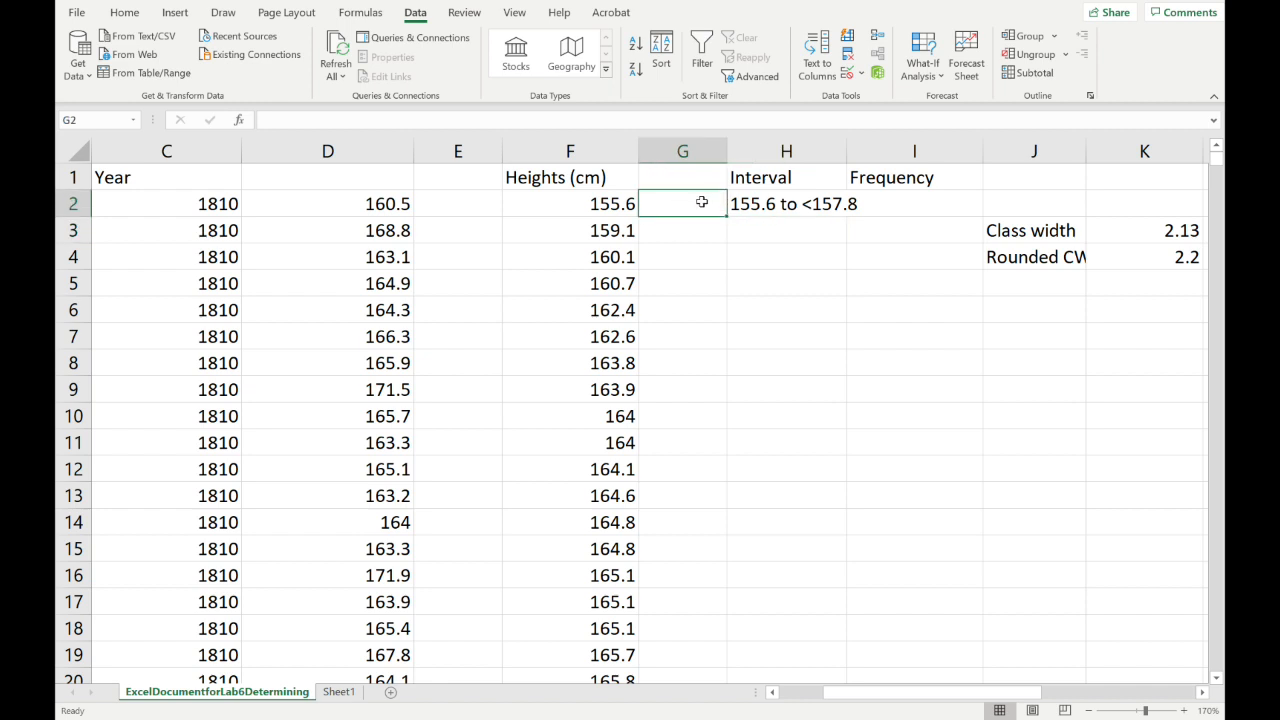
pyautogui.write('=')
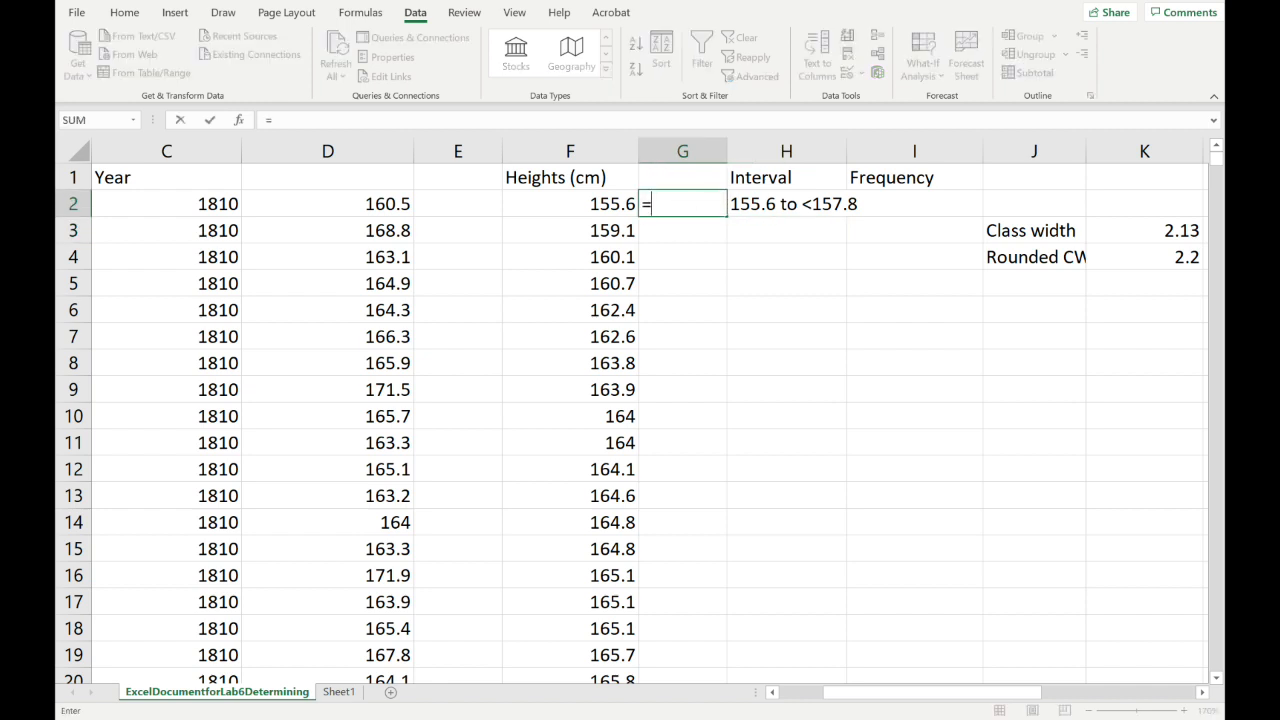
pyautogui.click(621, 203)
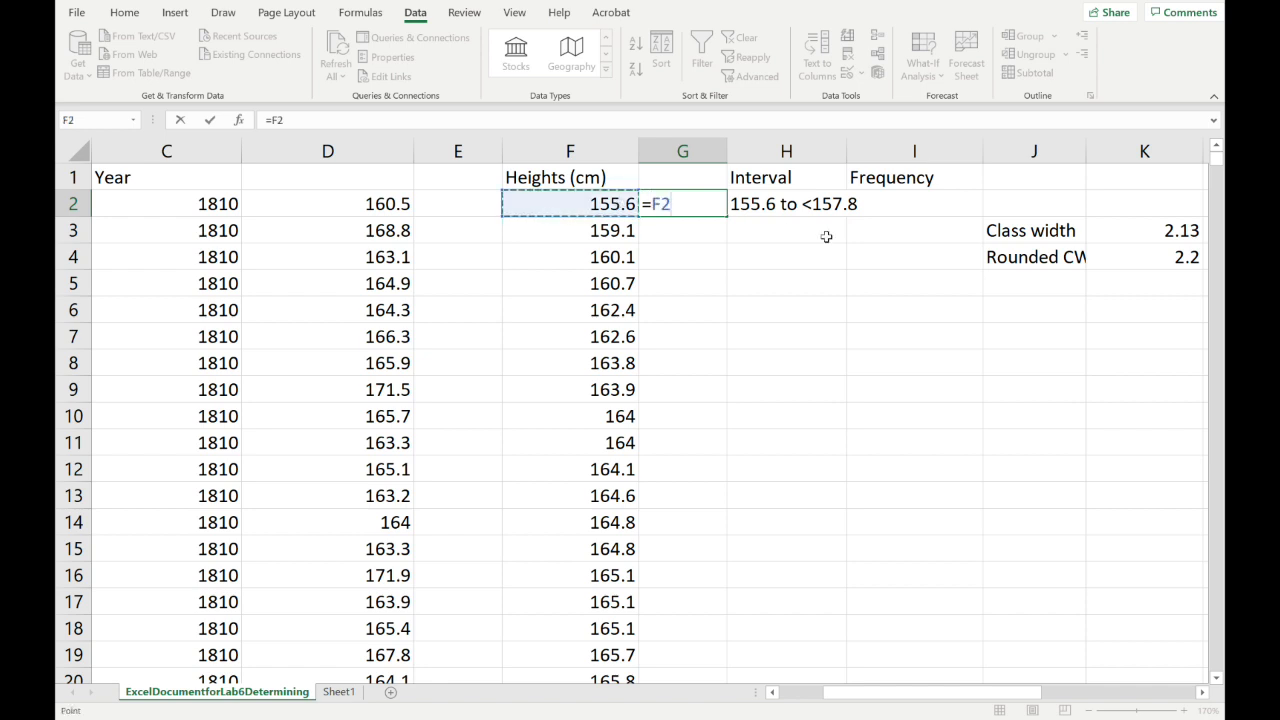
pyautogui.write('+')
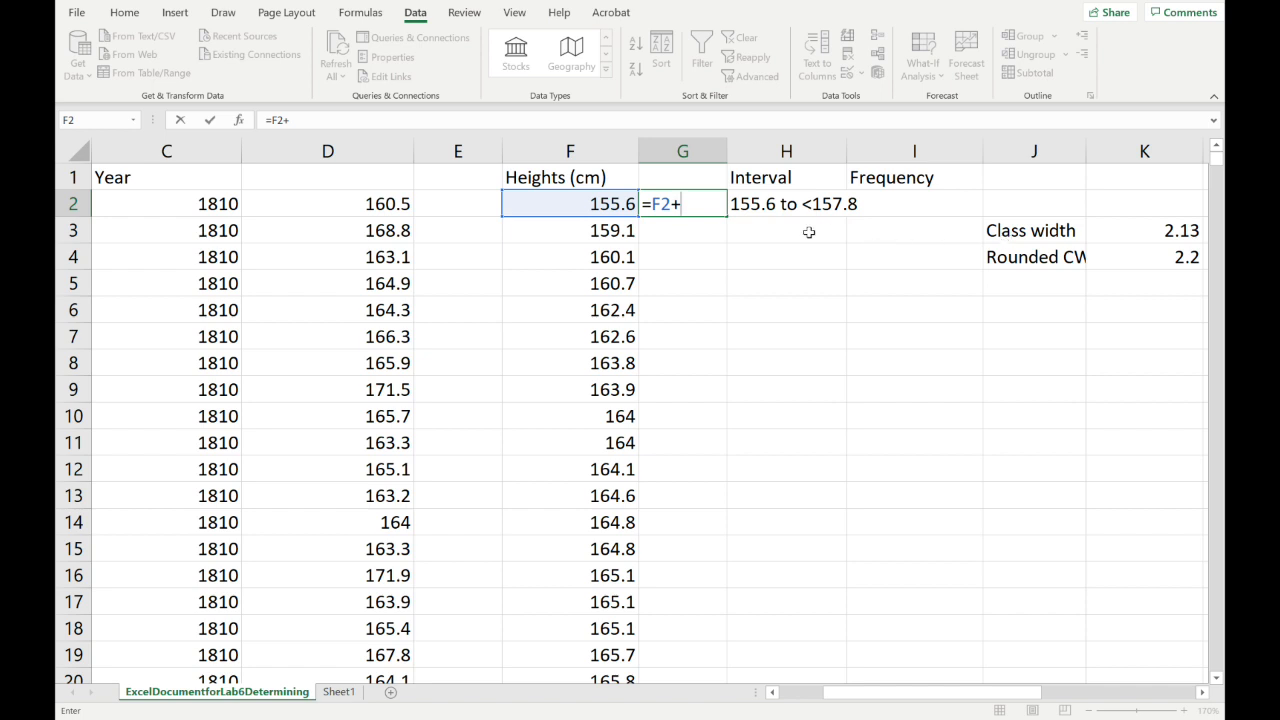
pyautogui.write('2.2')
pyautogui.press('Return')
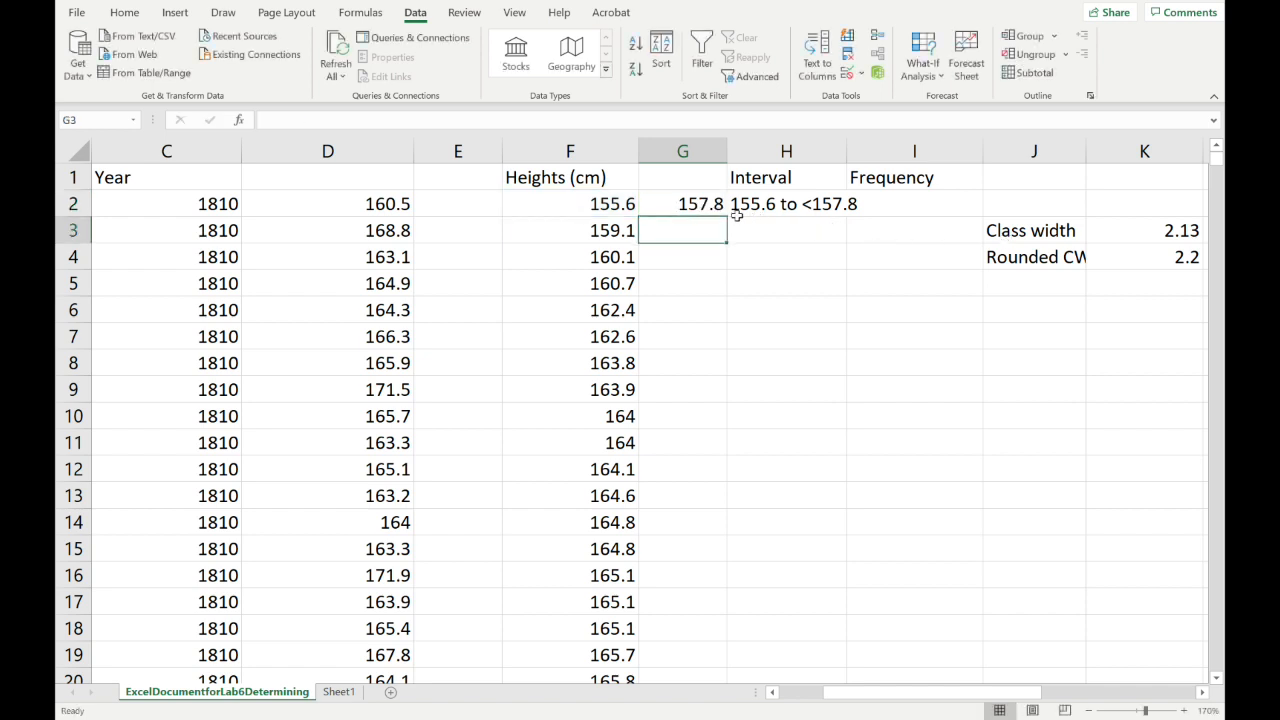
# - Calculate the second interval's upper limit in G3 with the formula =G2+2.2
pyautogui.click(693, 205)
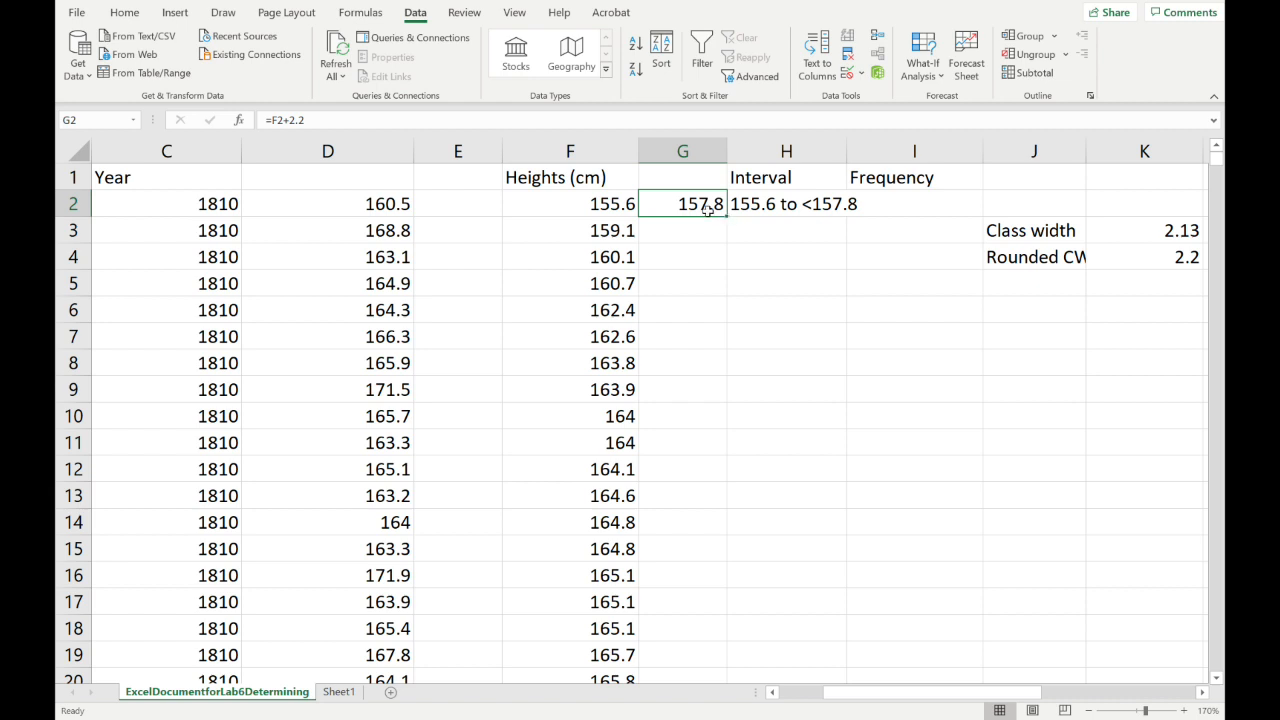
pyautogui.click(701, 231)
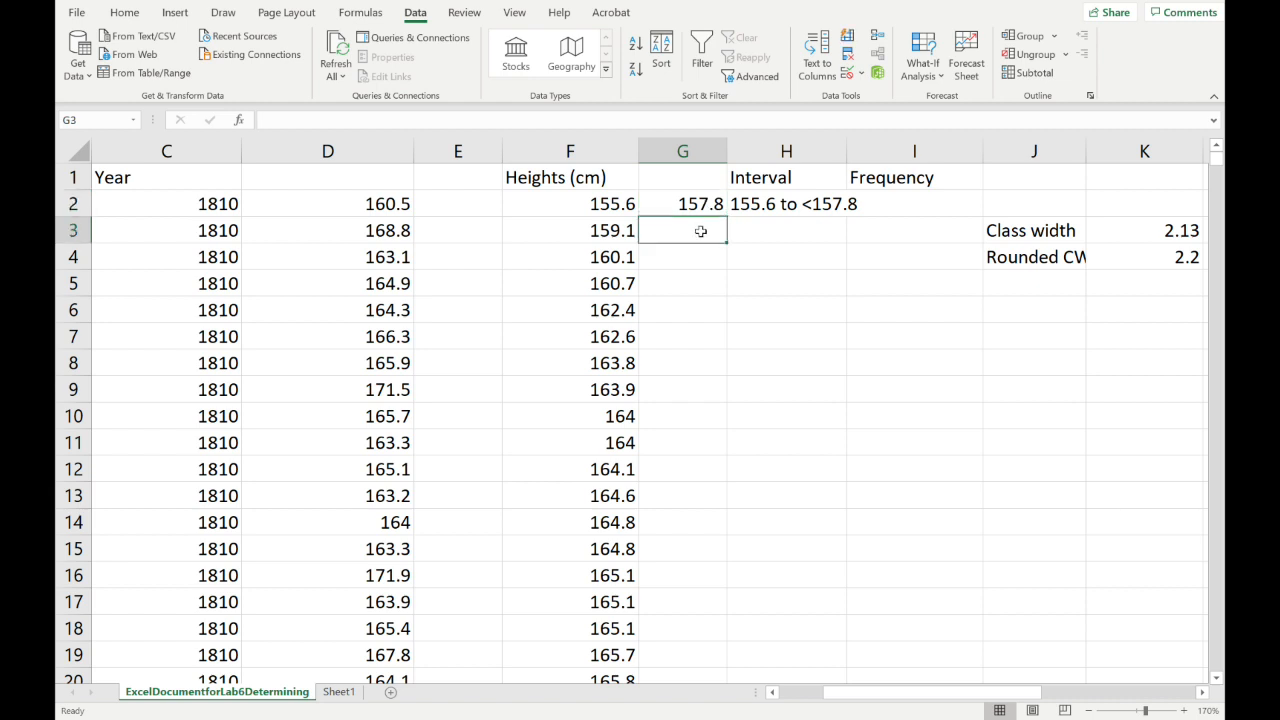
pyautogui.write('=')
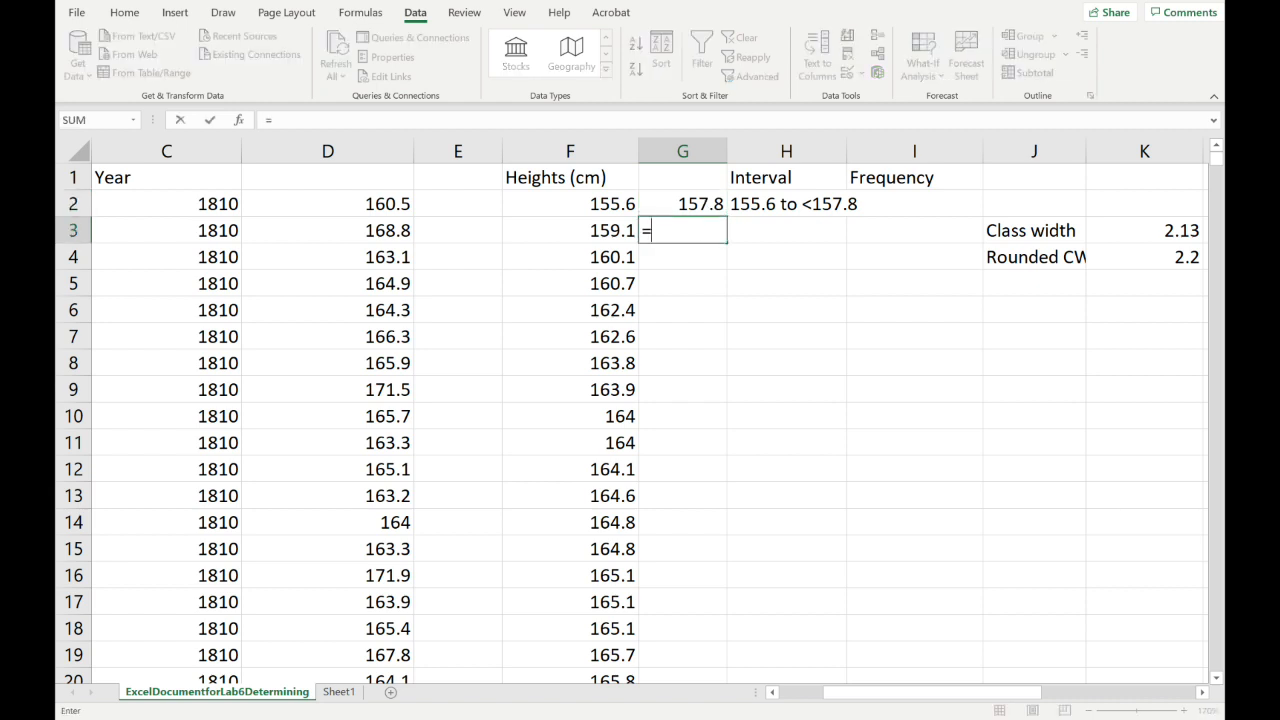
pyautogui.click(703, 204)
pyautogui.write('+2.2')
pyautogui.press('Return')
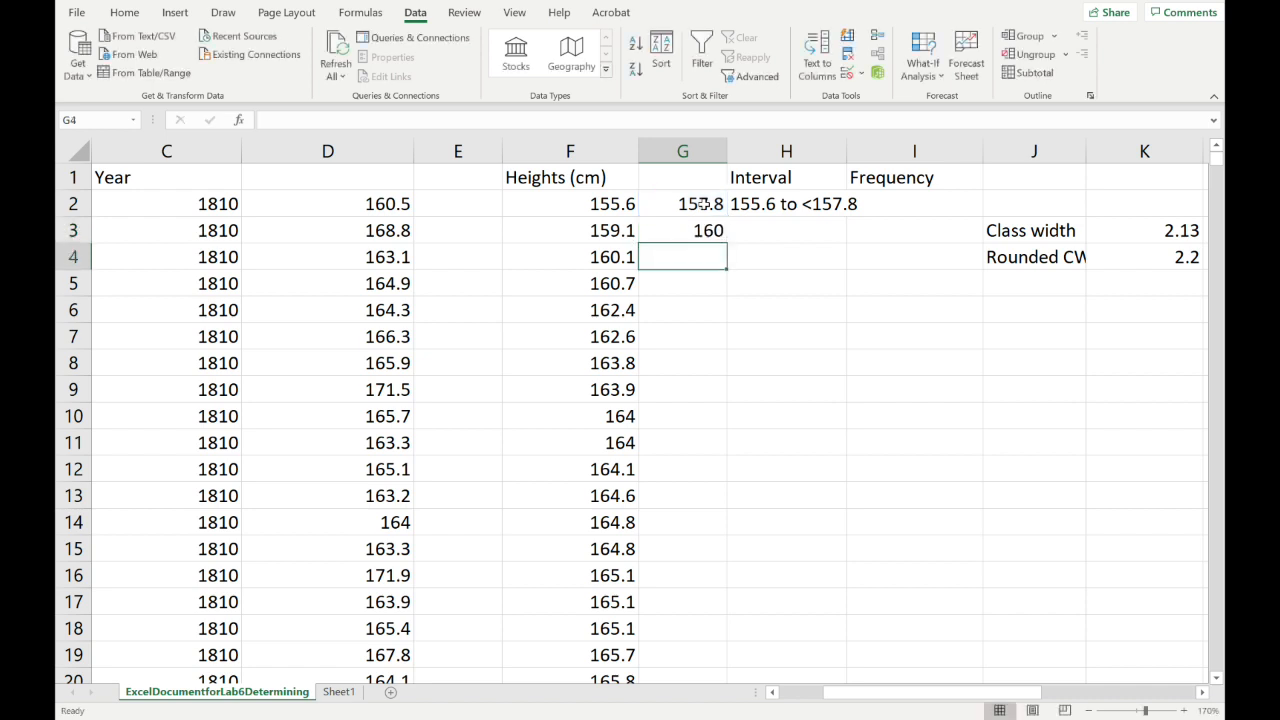
# - Fill the G3 formula down through G15 to generate the remaining upper class limits
pyautogui.click(712, 207)
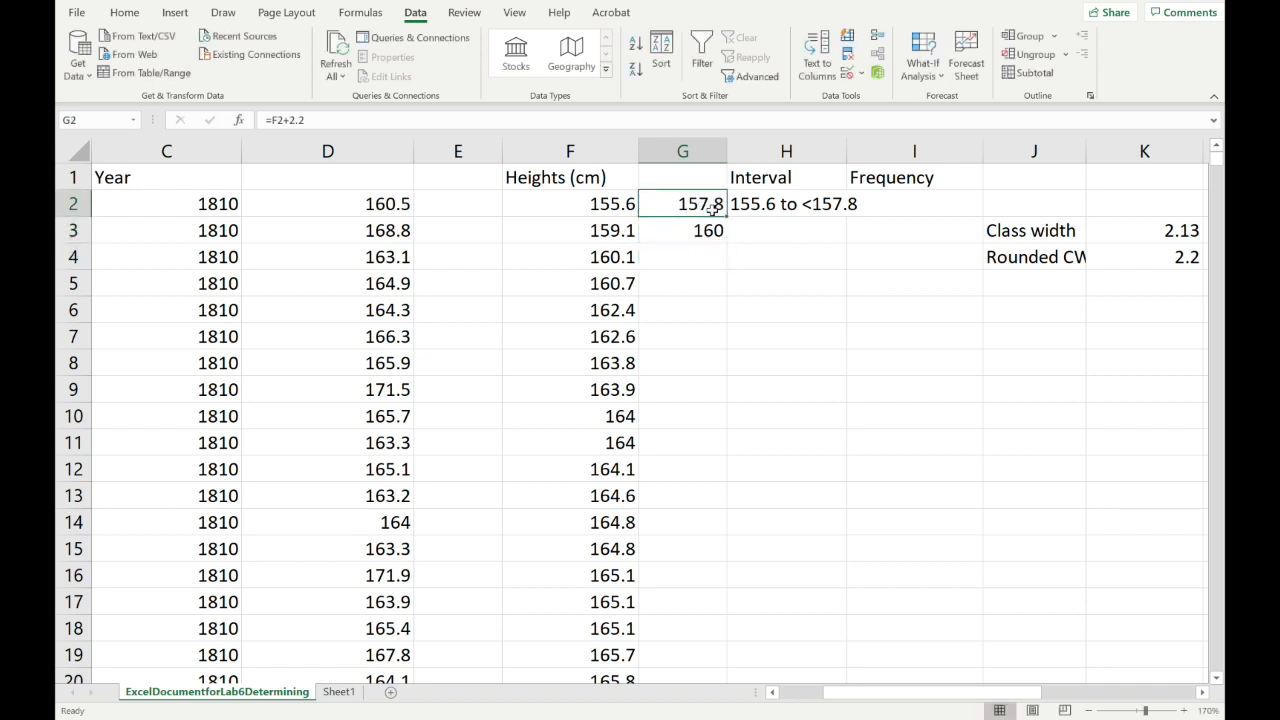
pyautogui.moveTo(712, 207); pyautogui.dragTo(710, 230)
pyautogui.click(716, 229)
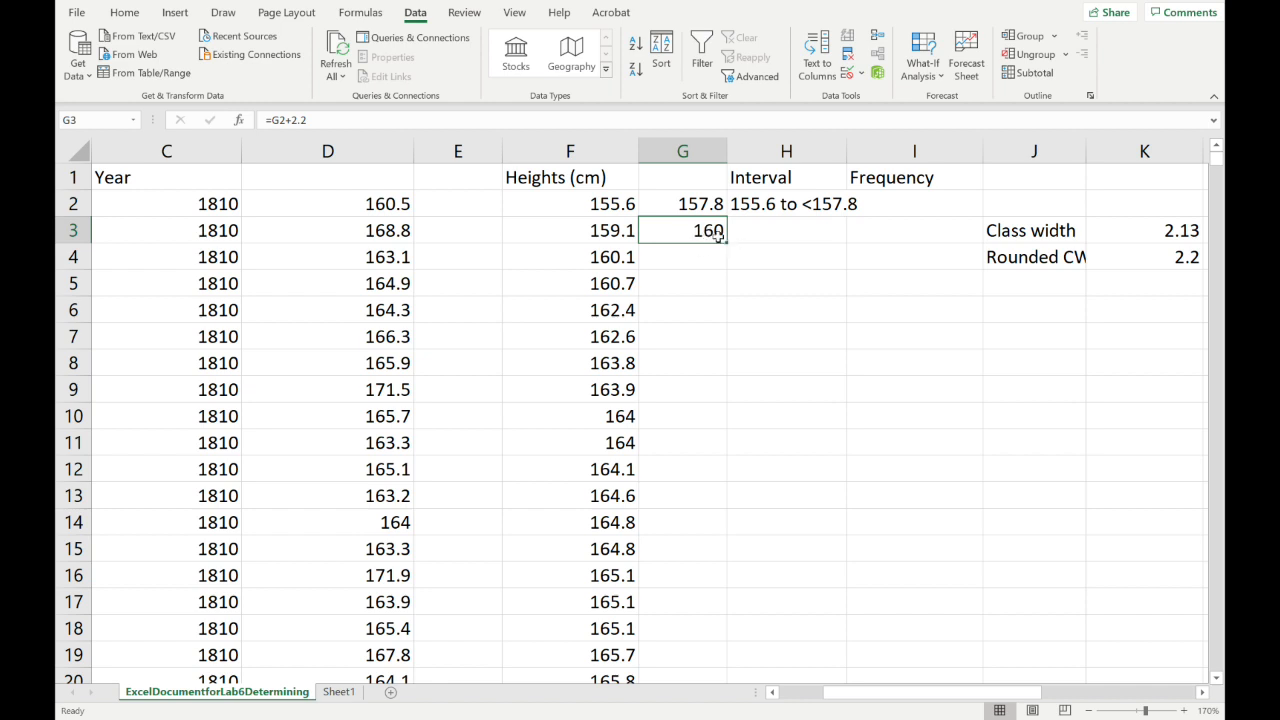
pyautogui.moveTo(726, 242); pyautogui.dragTo(716, 563)
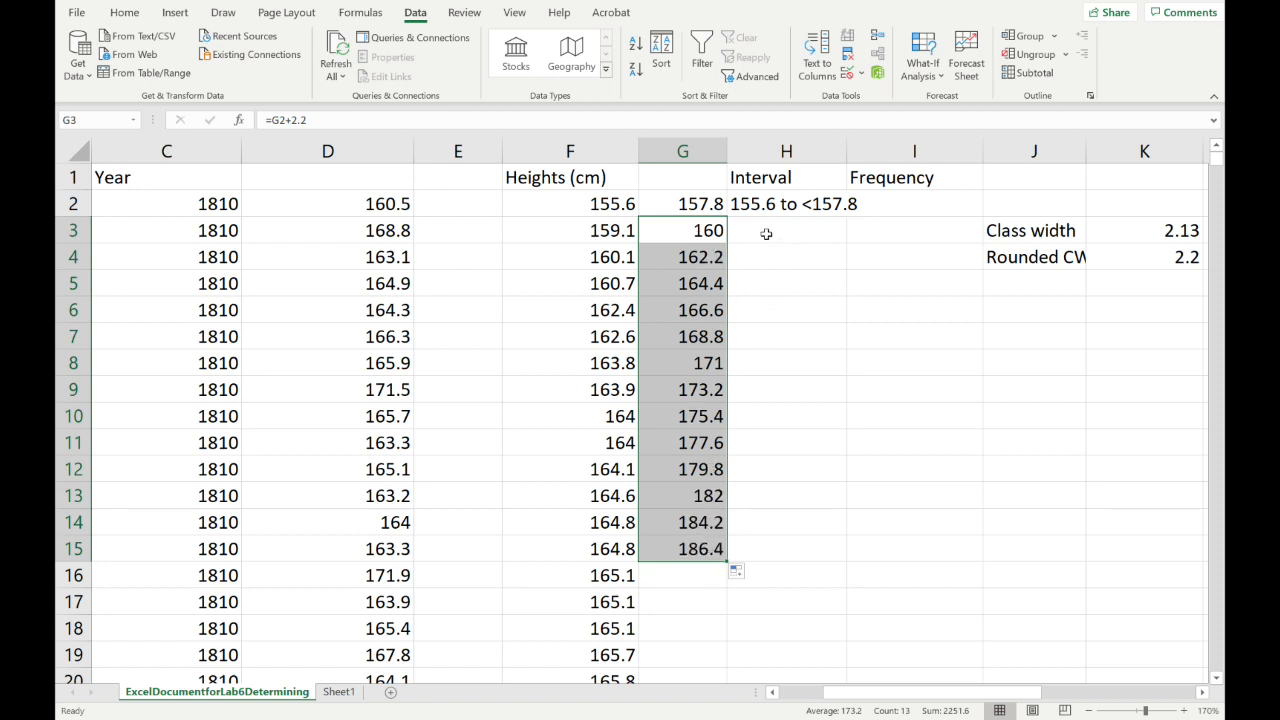
# - Widen column H to fit the interval text and enter the second interval "157.8 to <160" in H3
pyautogui.moveTo(845, 154); pyautogui.dragTo(863, 154)
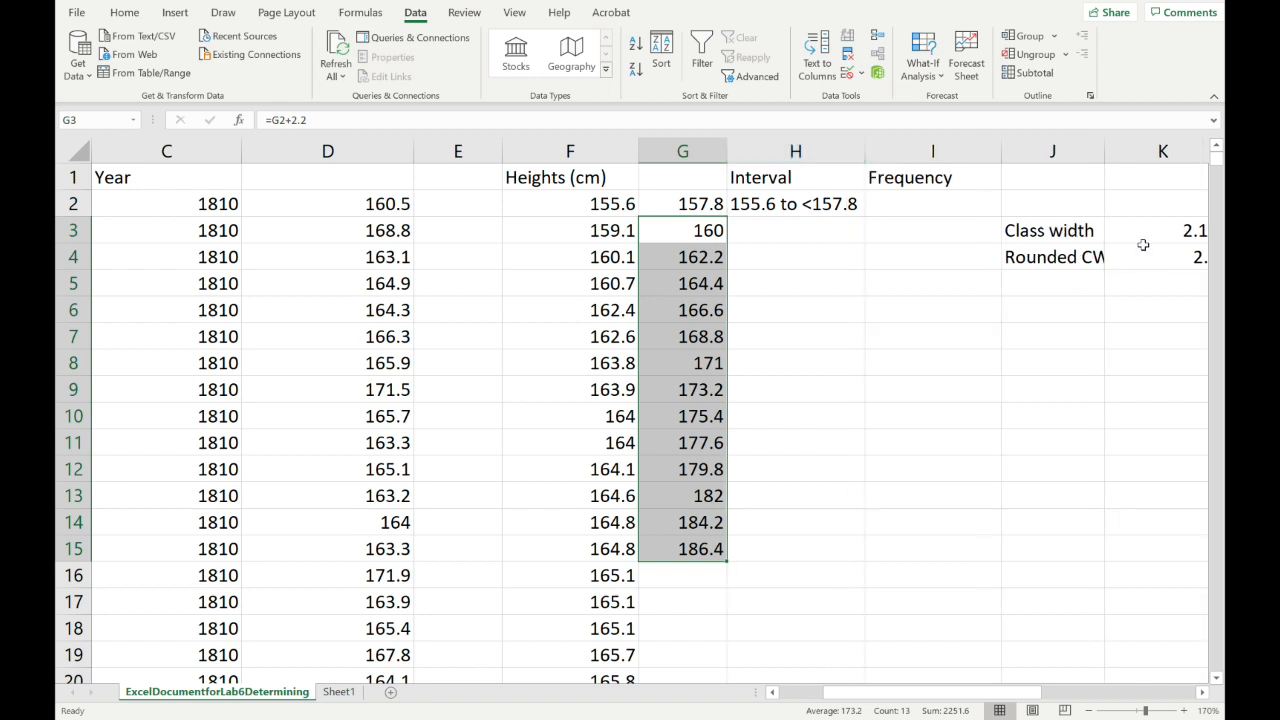
pyautogui.click(760, 205)
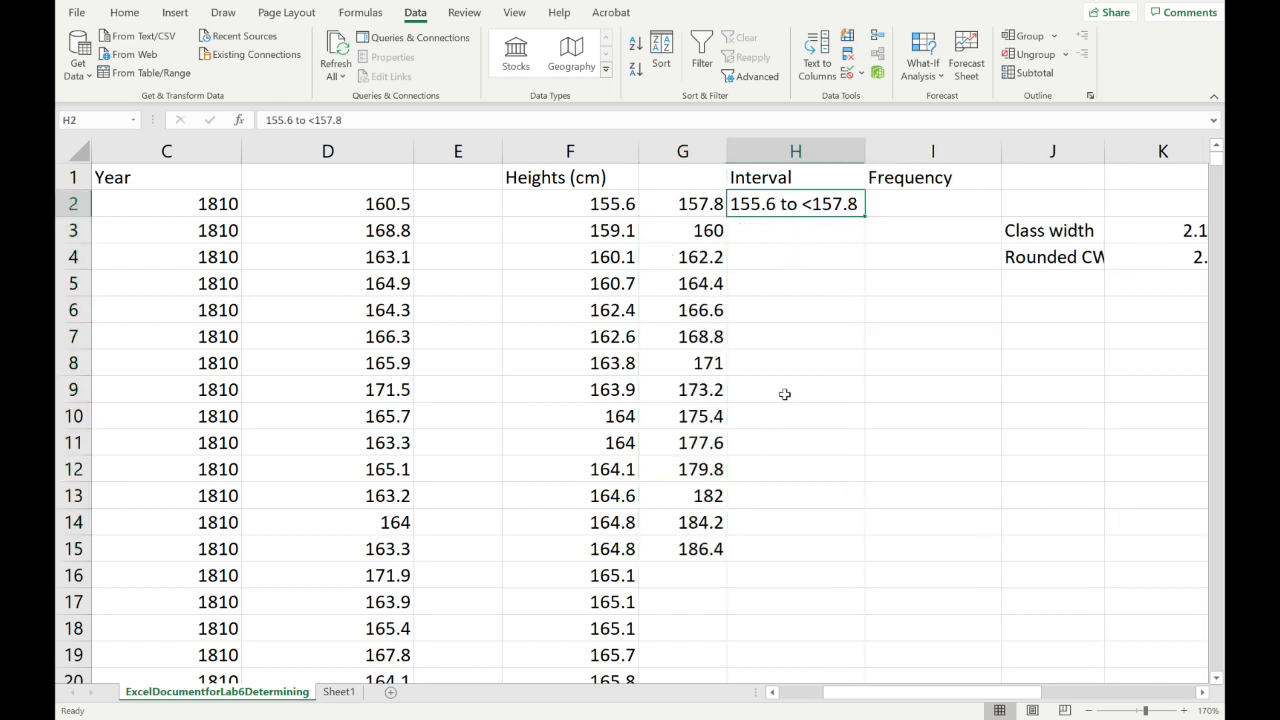
pyautogui.click(795, 224)
pyautogui.moveTo(783, 208); pyautogui.dragTo(771, 474)
pyautogui.click(797, 237)
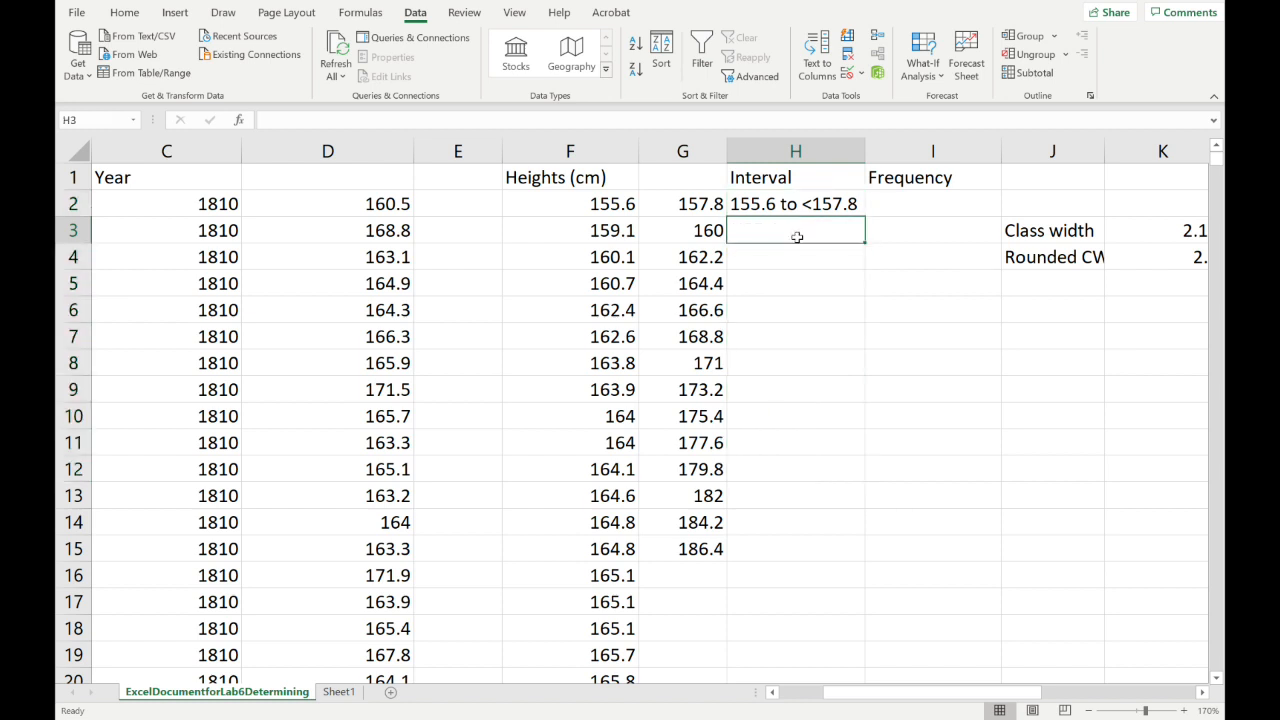
pyautogui.write('1')
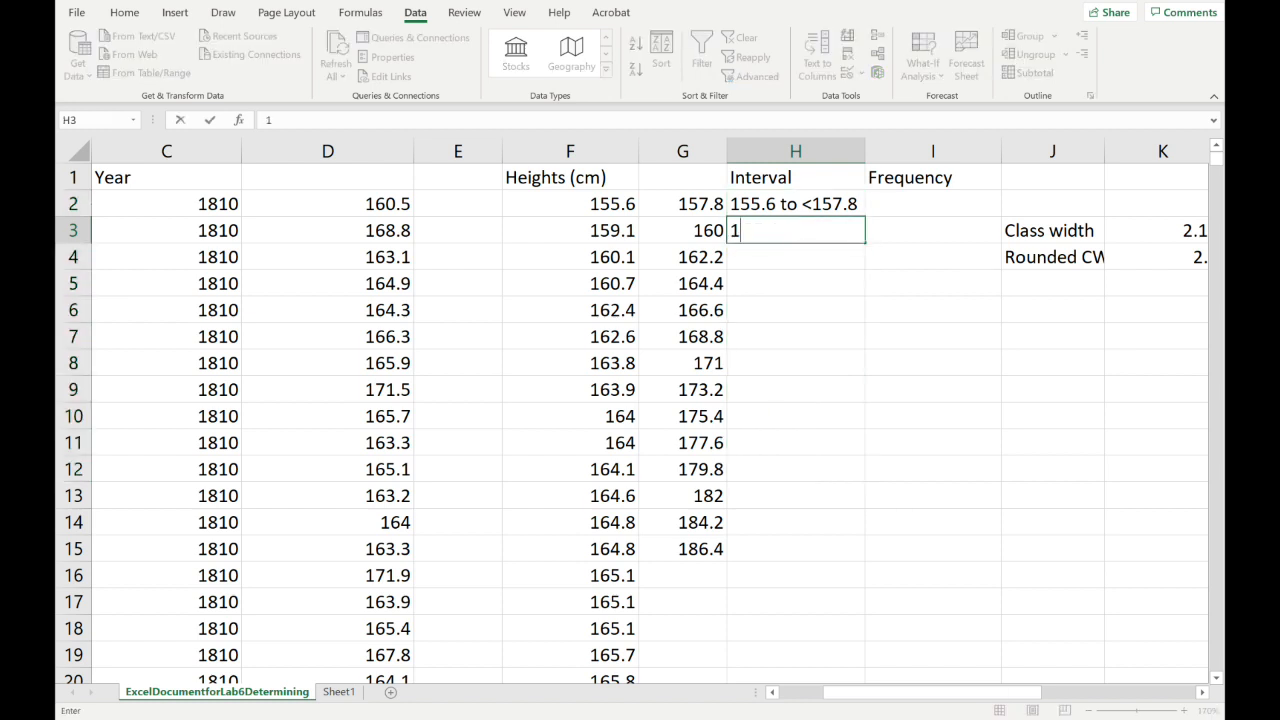
pyautogui.write('57.8 to <160')
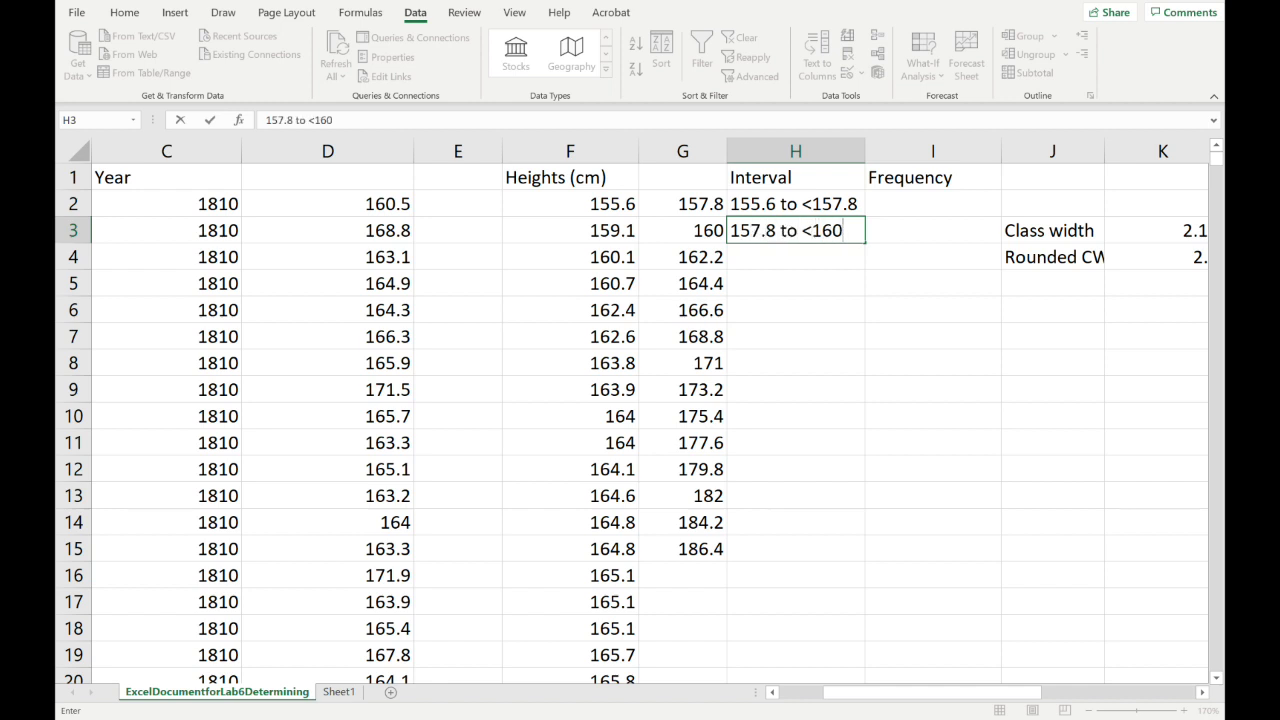
pyautogui.press('Return')
# - Enter the third interval "160 to <162.2" in H4, using the limits in G3 and G4
pyautogui.click(713, 229)
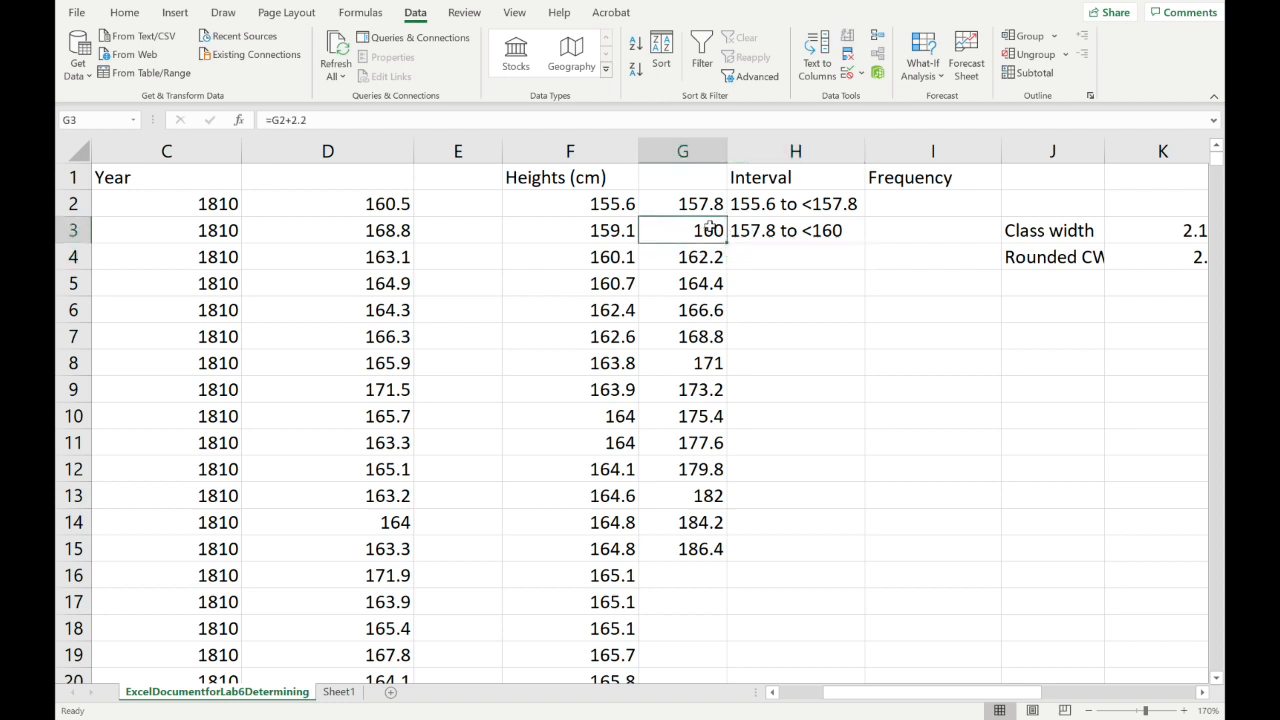
pyautogui.click(784, 260)
pyautogui.write('160 to ')
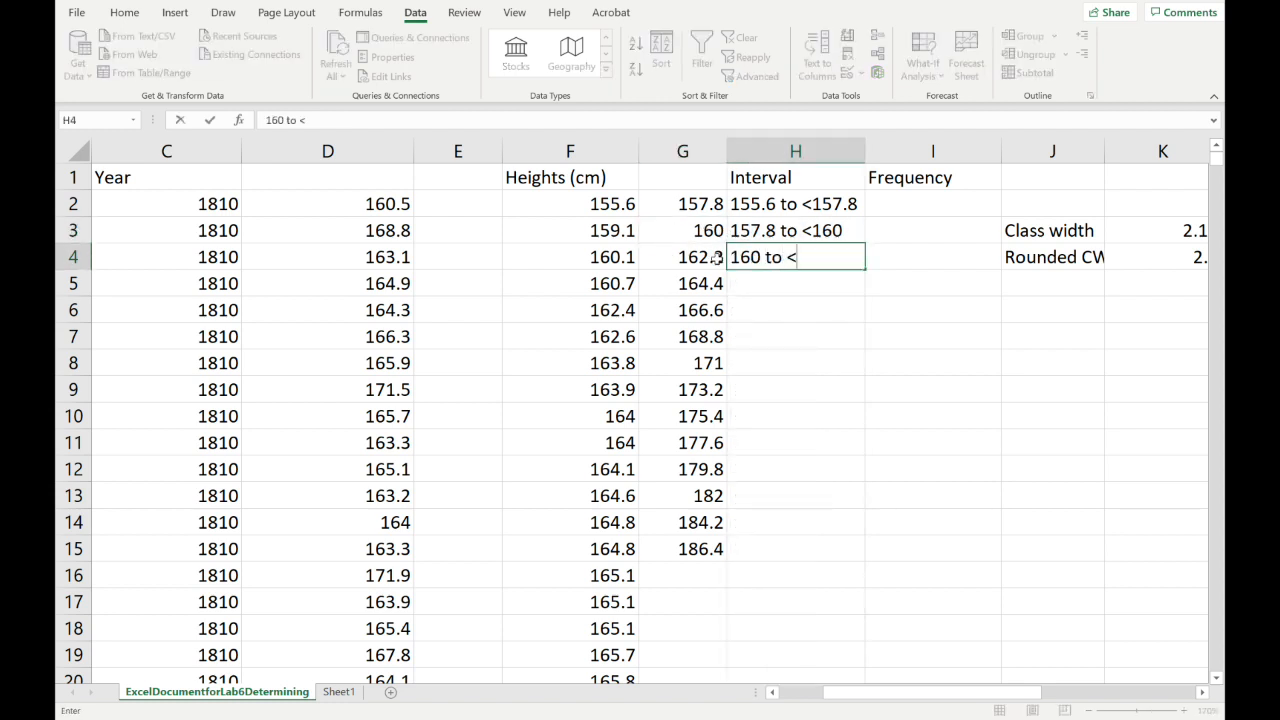
pyautogui.write('<162.2')
pyautogui.press('Return')
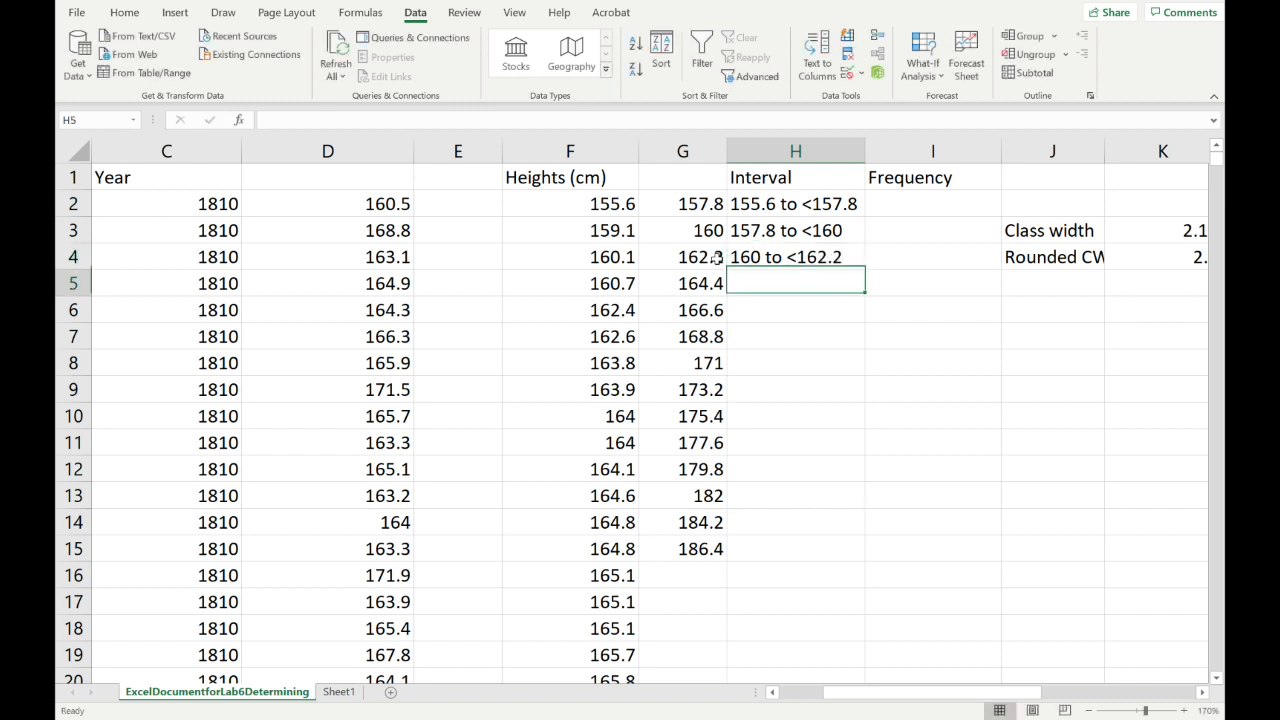
# - Enter "160 to <164.4" in H5 and undo the Flash Fill of the cells below it
pyautogui.write('160 to <164.4')
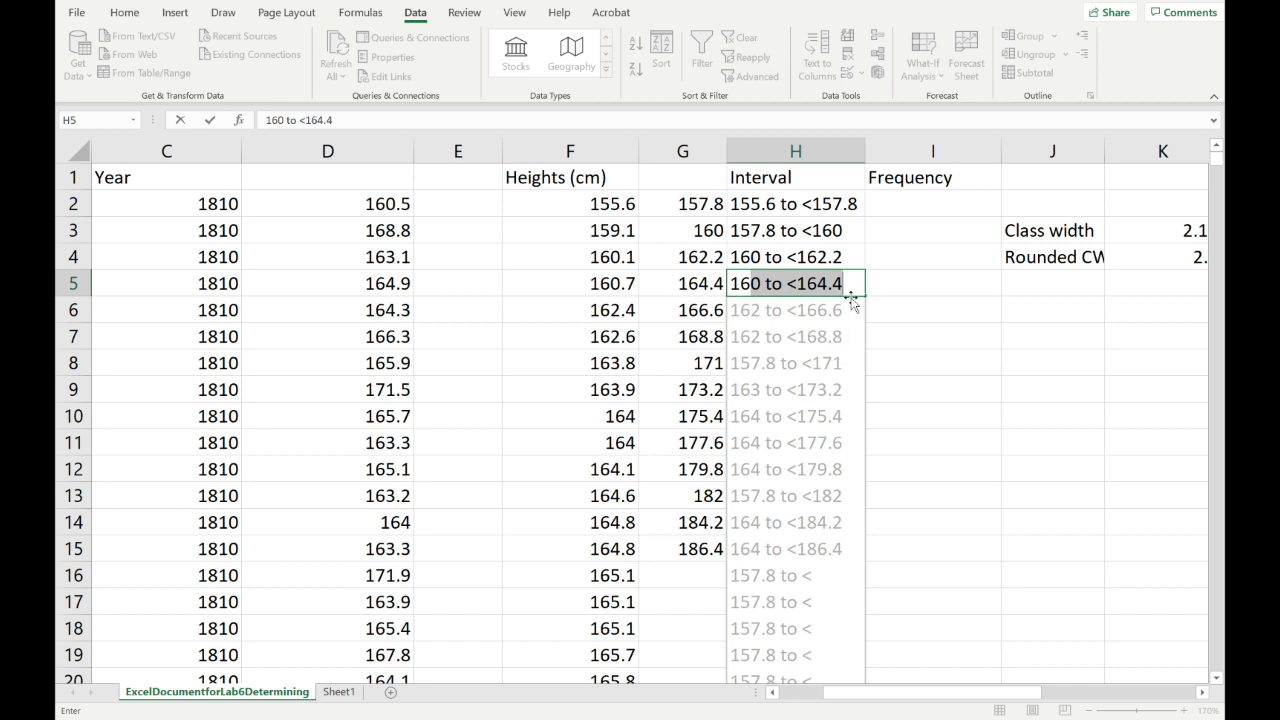
pyautogui.press('Return')
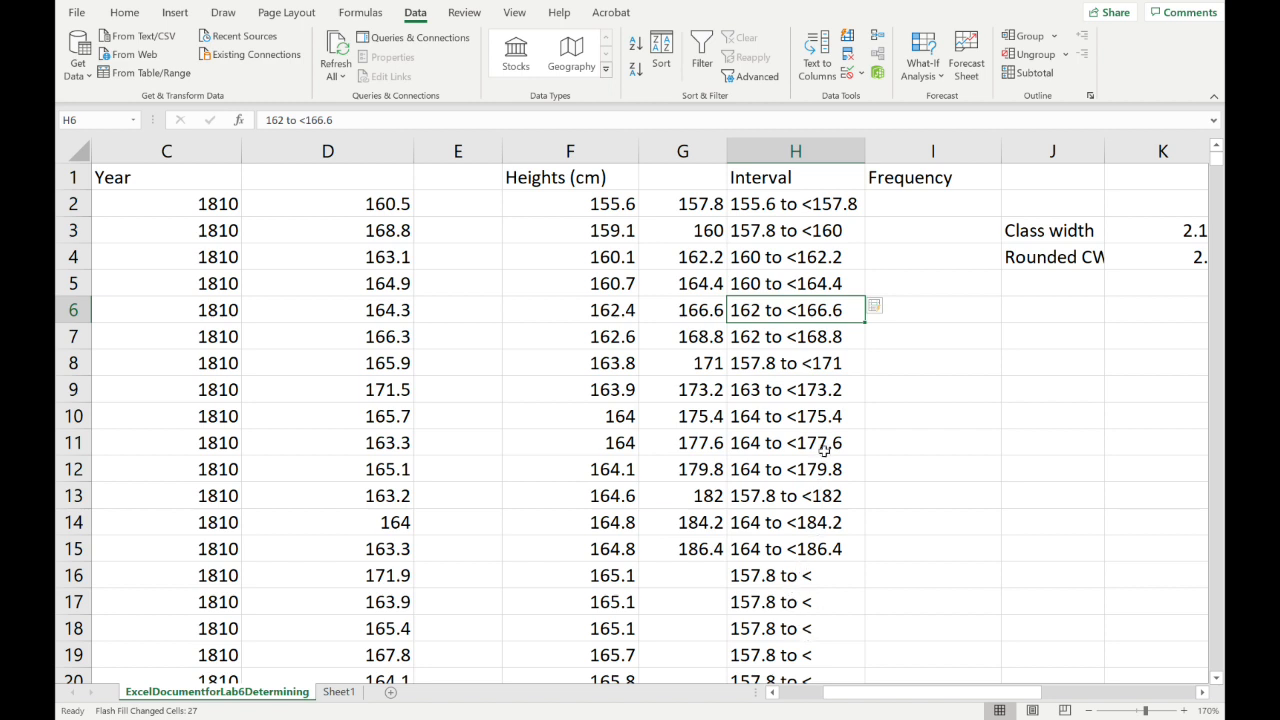
pyautogui.hotkey('ctrl', 'z')
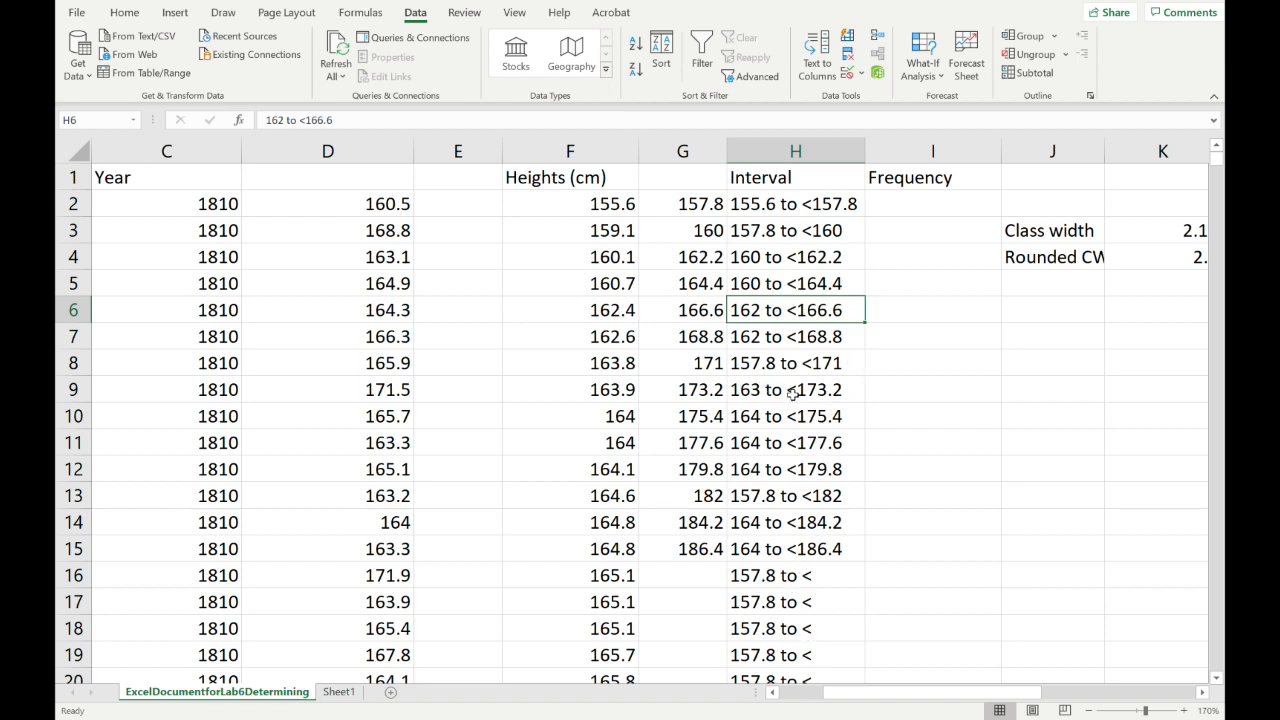
# - Enter the intervals "164.4 to <166.6", "166.6 to <168.8", "168.8 to <171" and "171 to <173.2" in H6 through H9
pyautogui.doubleClick(797, 311)
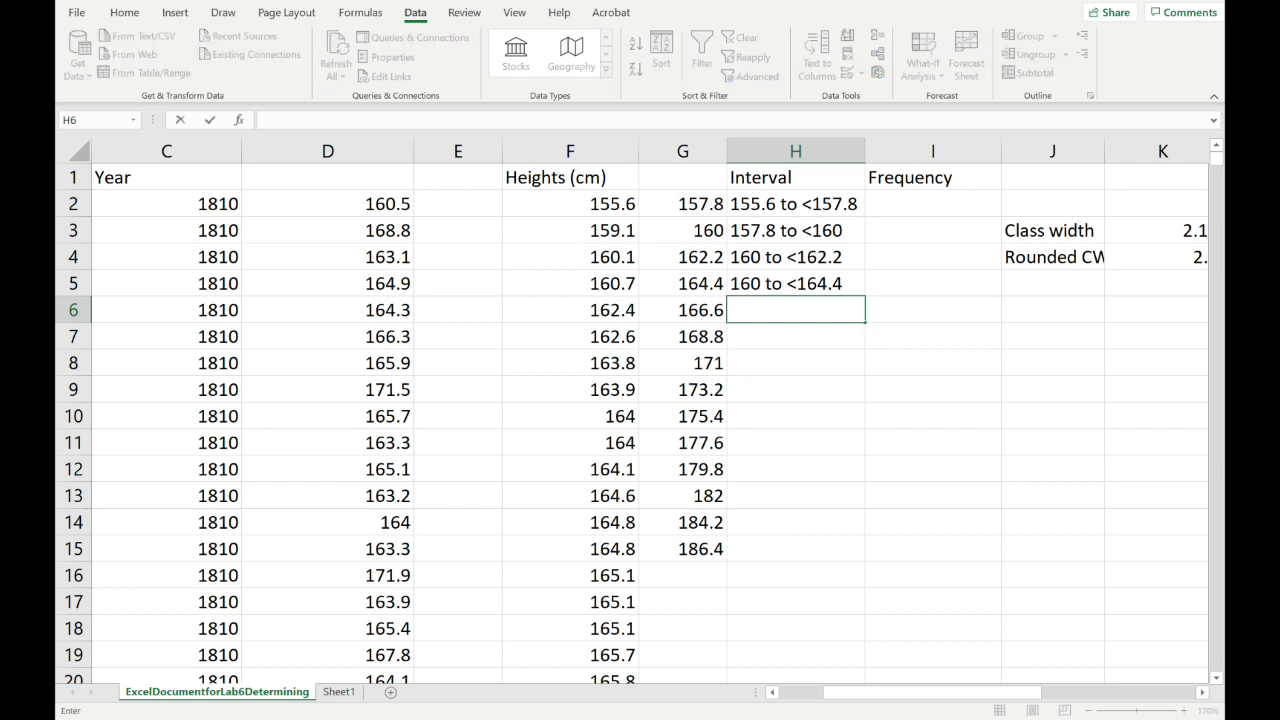
pyautogui.write('164.4 to <166.6')
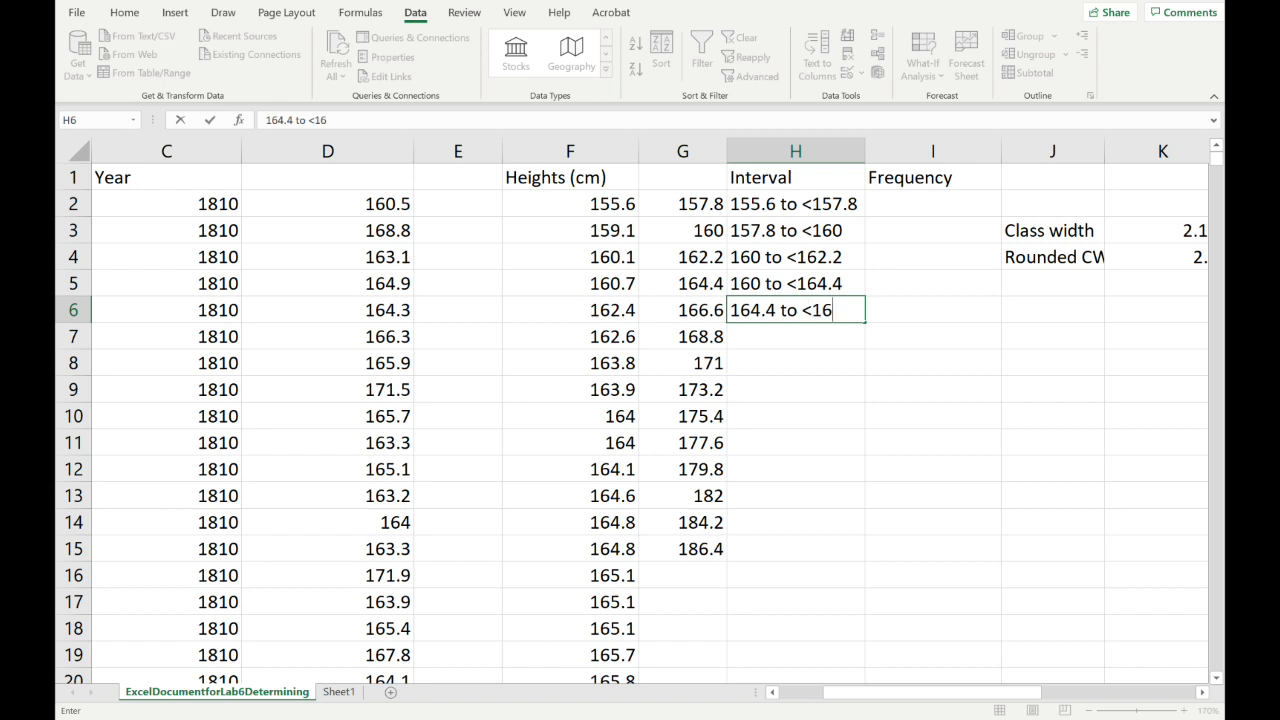
pyautogui.press('Return')
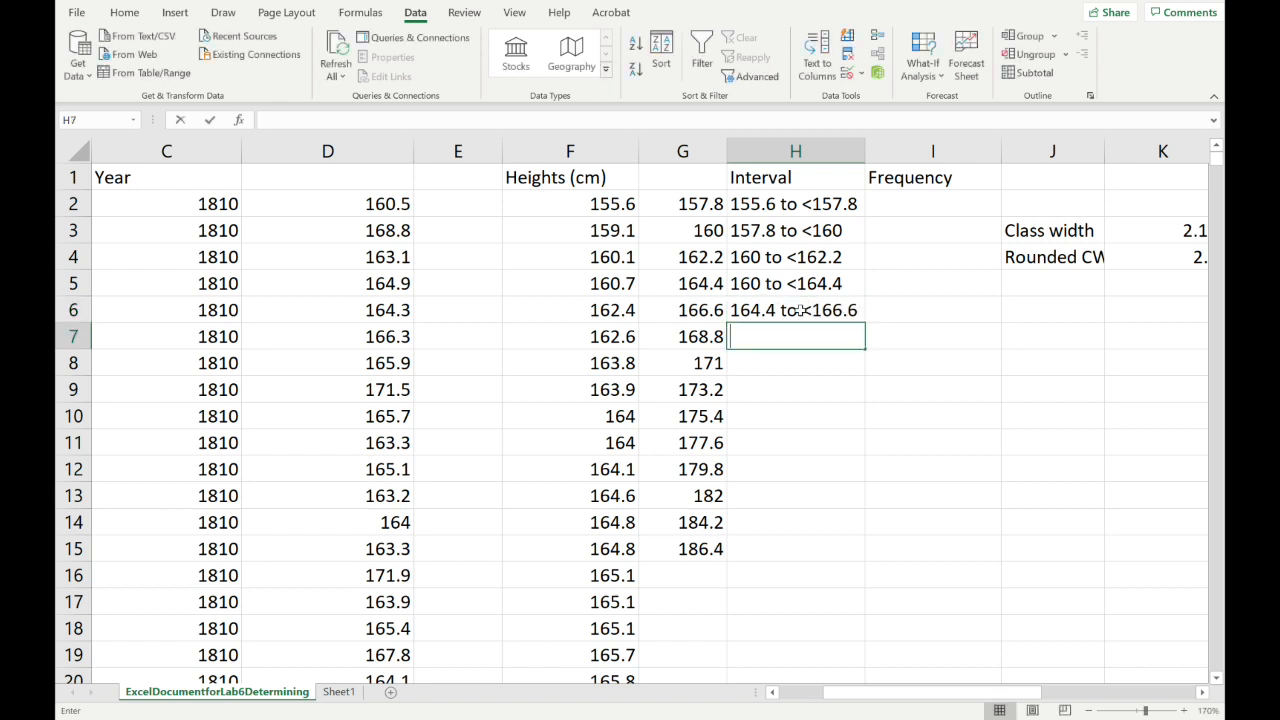
pyautogui.write('166.6 to <168.8')
pyautogui.press('Return')
pyautogui.write('168.8 to <171')
pyautogui.press('Return')
pyautogui.write('171 to <173.2')
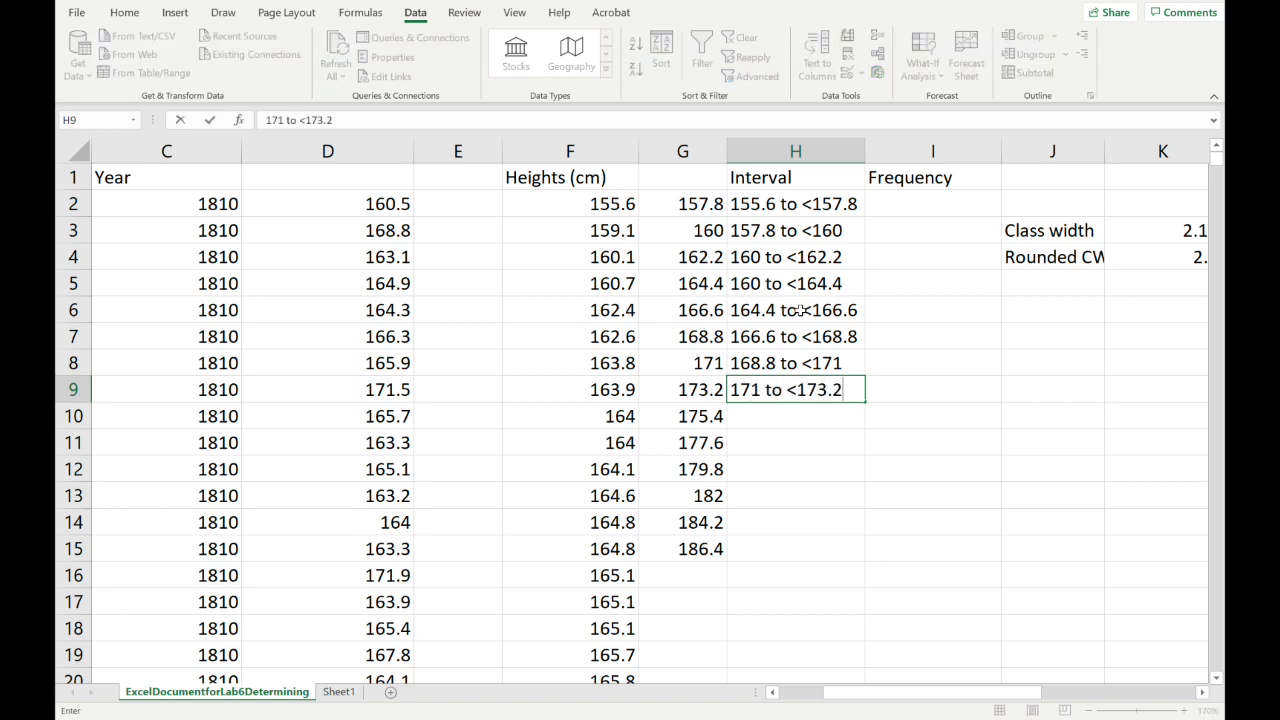
pyautogui.press('Return')
# - Enter the ninth interval "173.2 to <175.4" in H10
pyautogui.write('175.4 to <17')
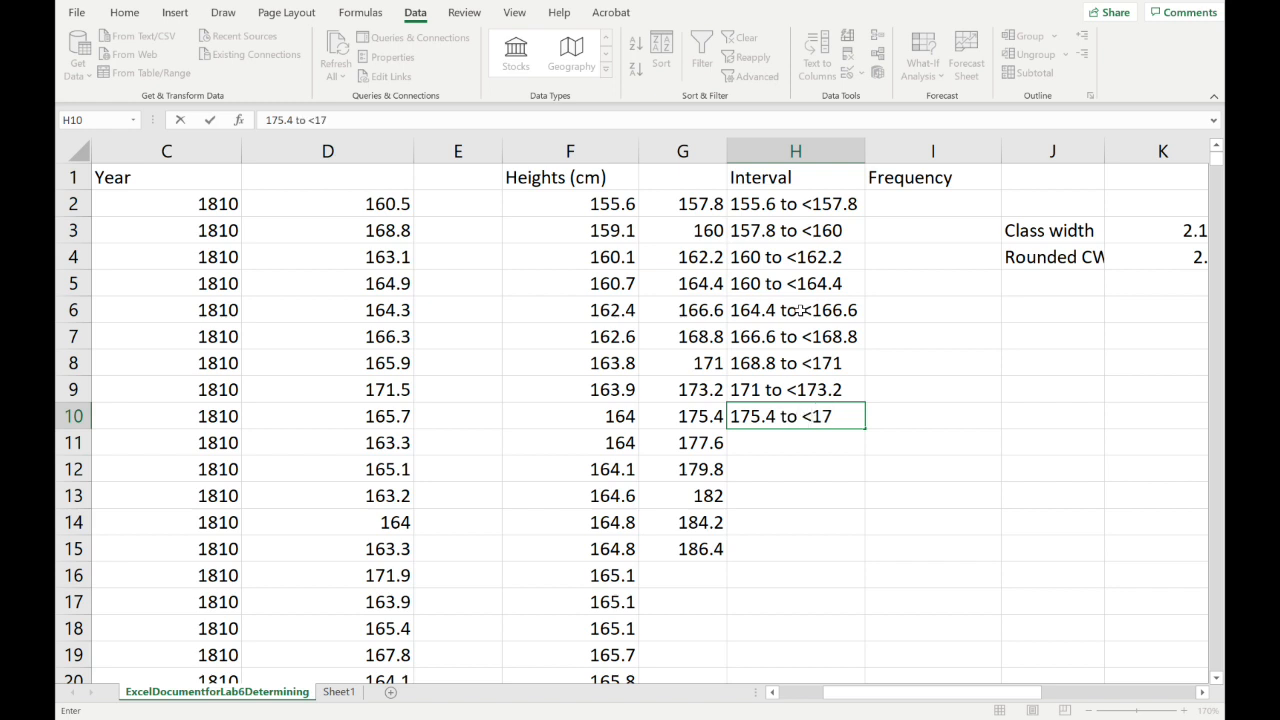
pyautogui.press('BackSpace')
pyautogui.press('BackSpace')
pyautogui.press('BackSpace')
pyautogui.press('BackSpace')
pyautogui.press('BackSpace')
pyautogui.press('BackSpace')
pyautogui.press('BackSpace')
pyautogui.press('BackSpace')
pyautogui.press('BackSpace')
pyautogui.write('3.2 to <175.4')
pyautogui.press('Return')
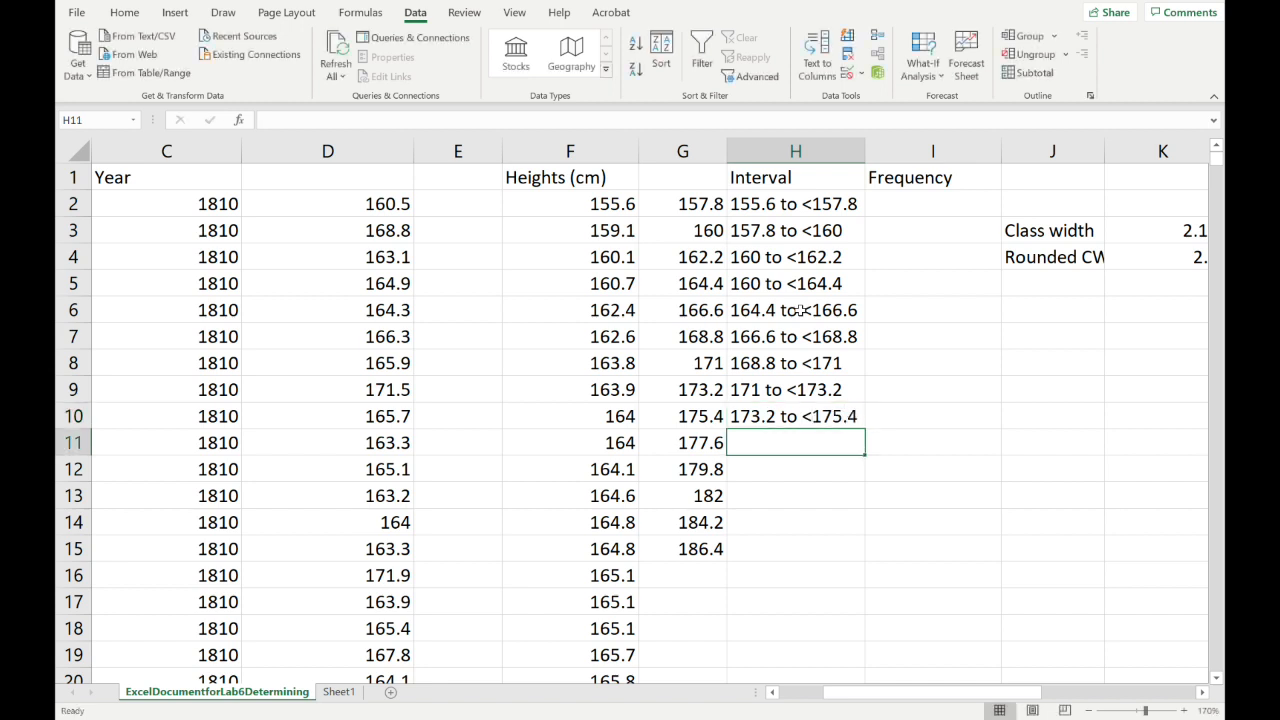
# - Enter the tenth interval "175.4 to <177.6" in H11
pyautogui.moveTo(800, 212); pyautogui.dragTo(802, 411)
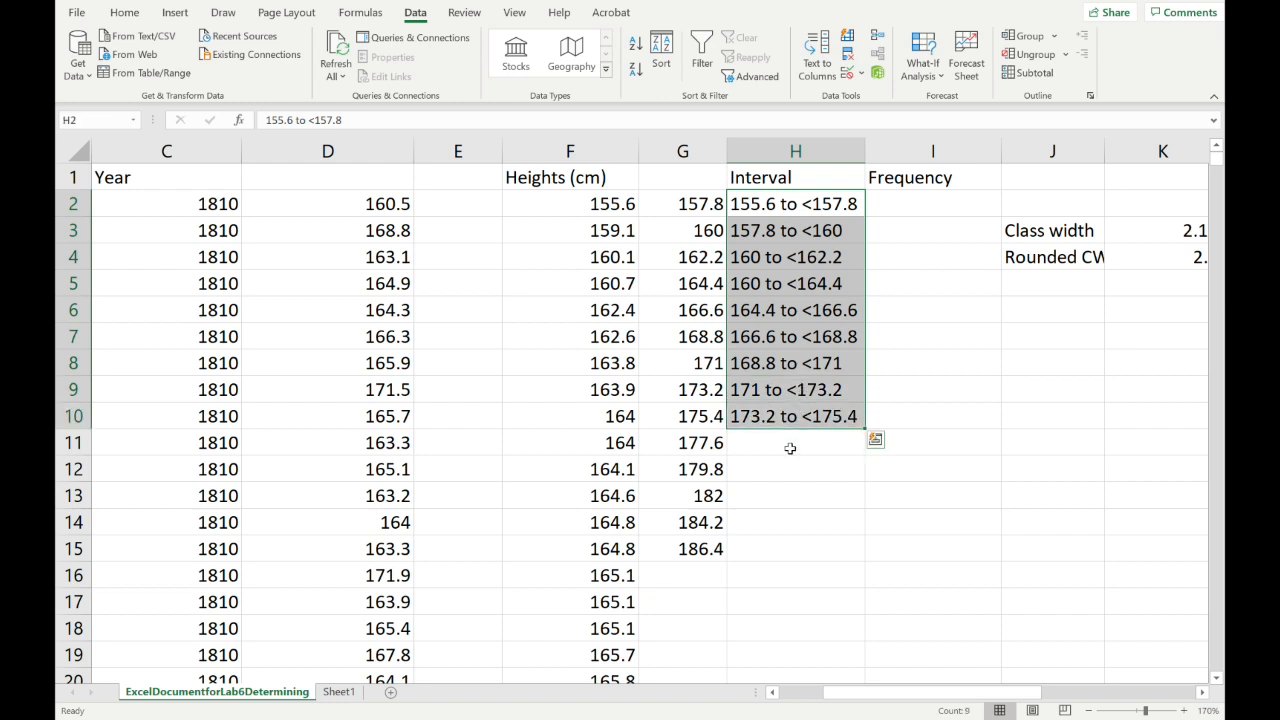
pyautogui.click(790, 448)
pyautogui.write('175.')
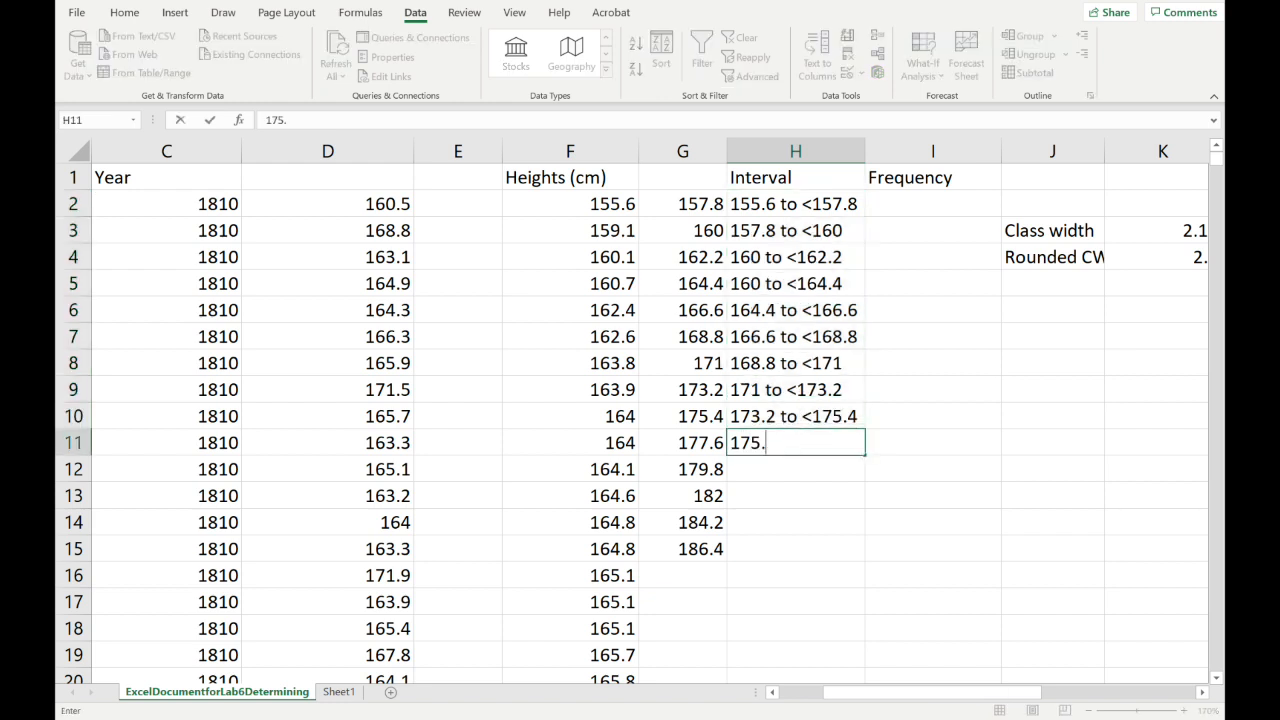
pyautogui.write('4 to <177.6')
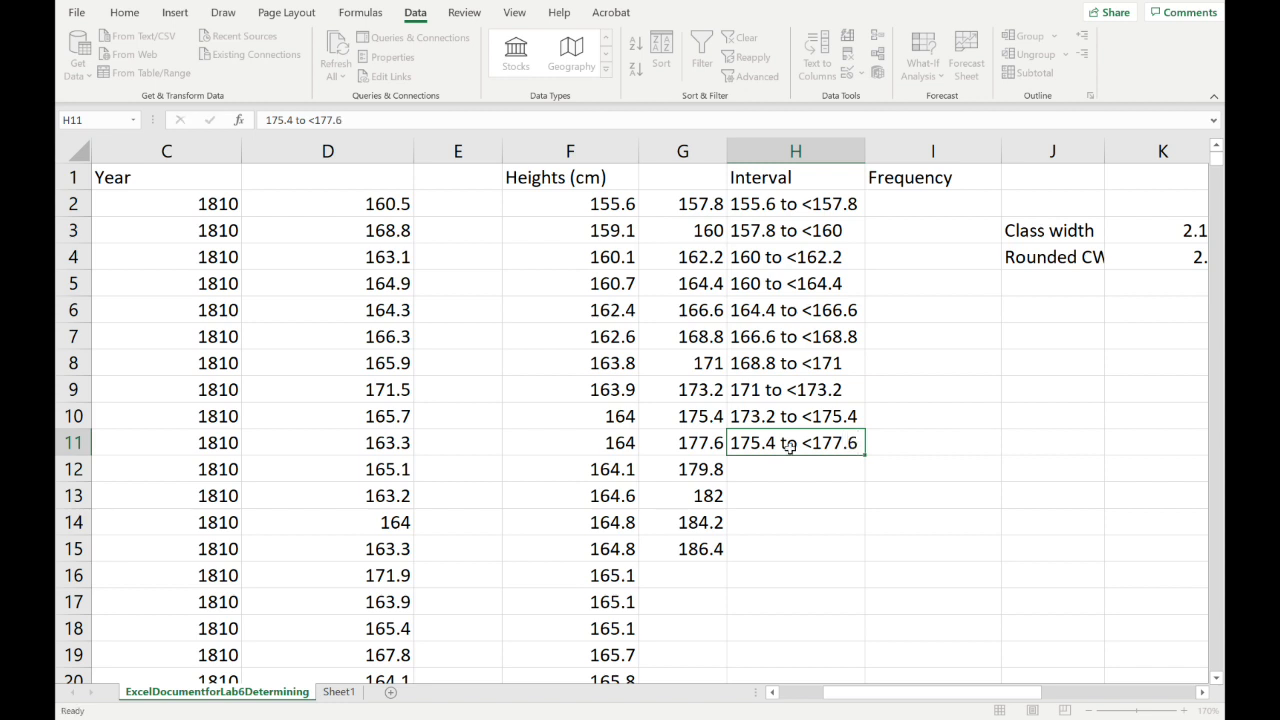
pyautogui.press('Return')
# - Clear the helper class limits from G2 through G15
pyautogui.moveTo(720, 463); pyautogui.dragTo(712, 522)
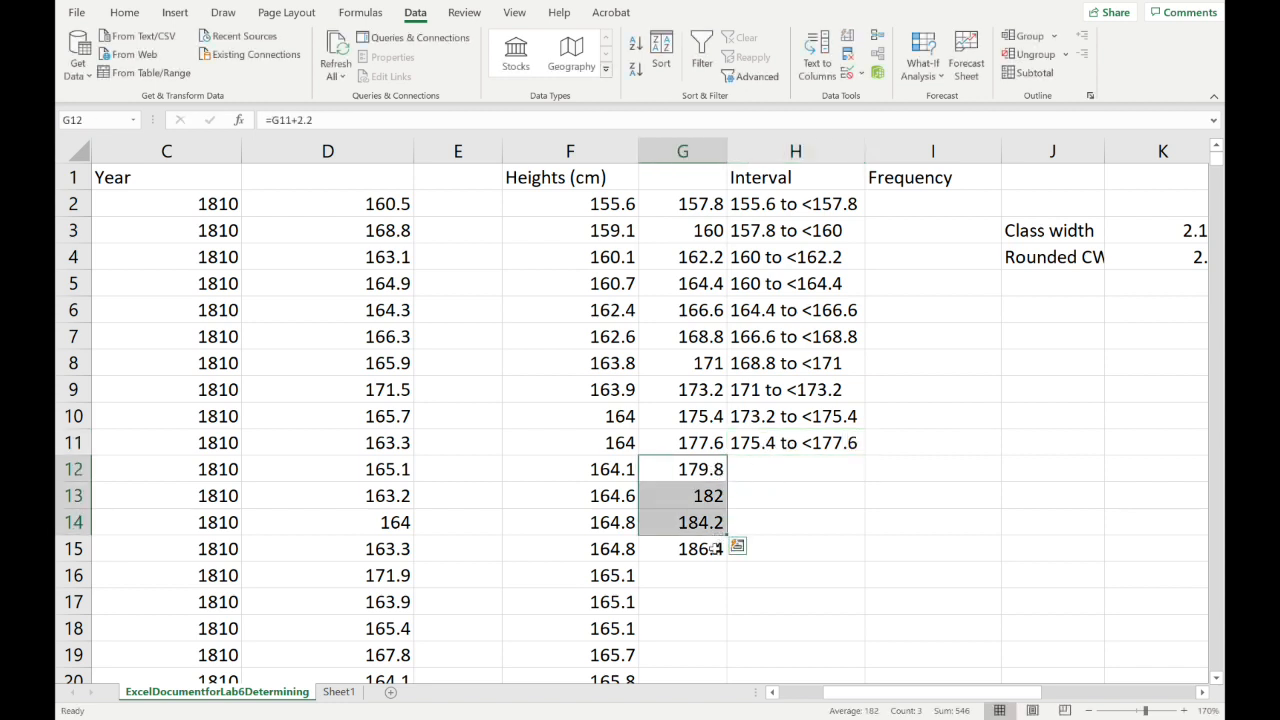
pyautogui.click(700, 549)
pyautogui.moveTo(644, 206); pyautogui.dragTo(683, 563)
pyautogui.press('Delete')
pyautogui.click(810, 469)
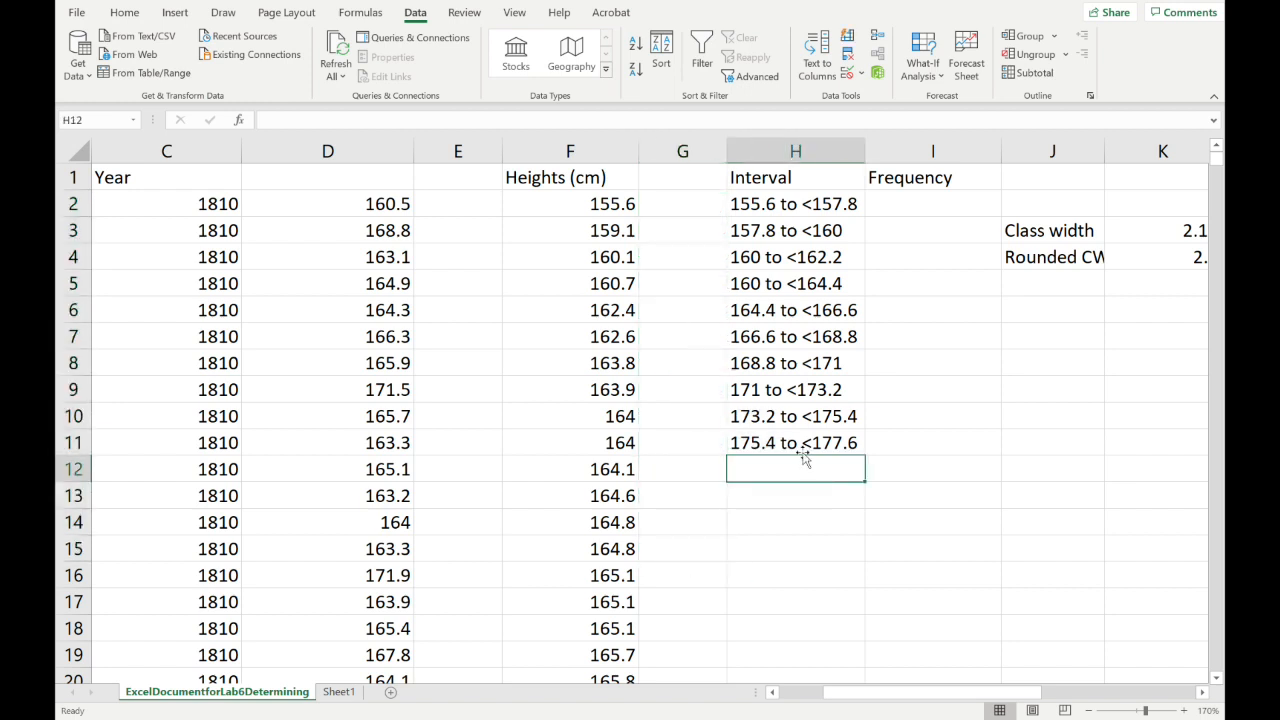
# - Review the ten intervals in column H against the sorted heights in column F, starting with the first interval
pyautogui.scroll(-4, 674, 417)
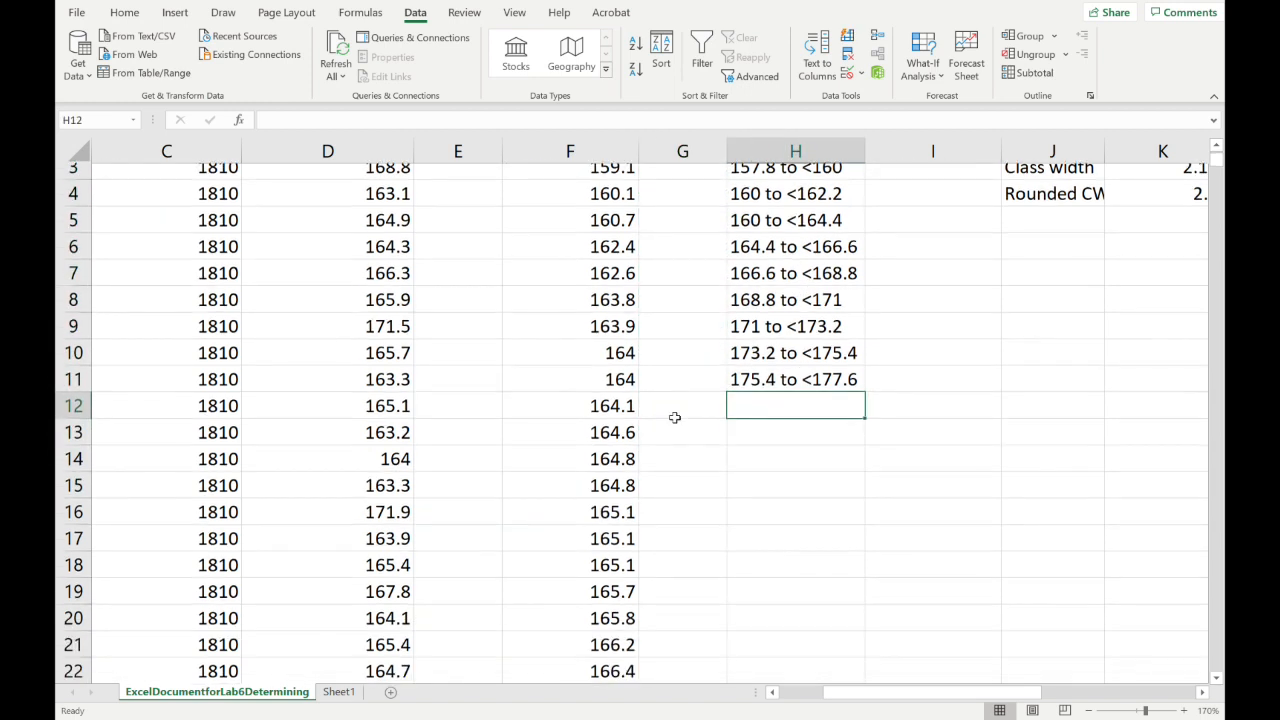
pyautogui.scroll(3, 698, 404)
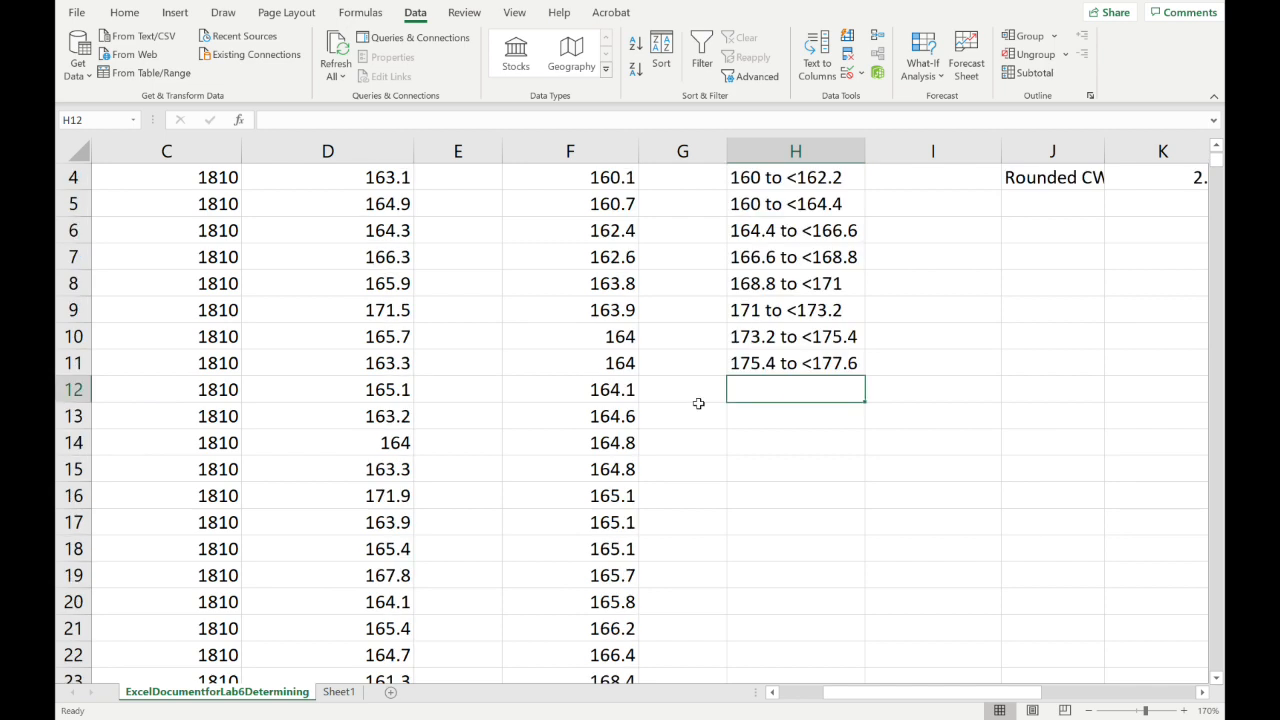
pyautogui.scroll(1, 698, 403)
pyautogui.moveTo(811, 205); pyautogui.dragTo(811, 443)
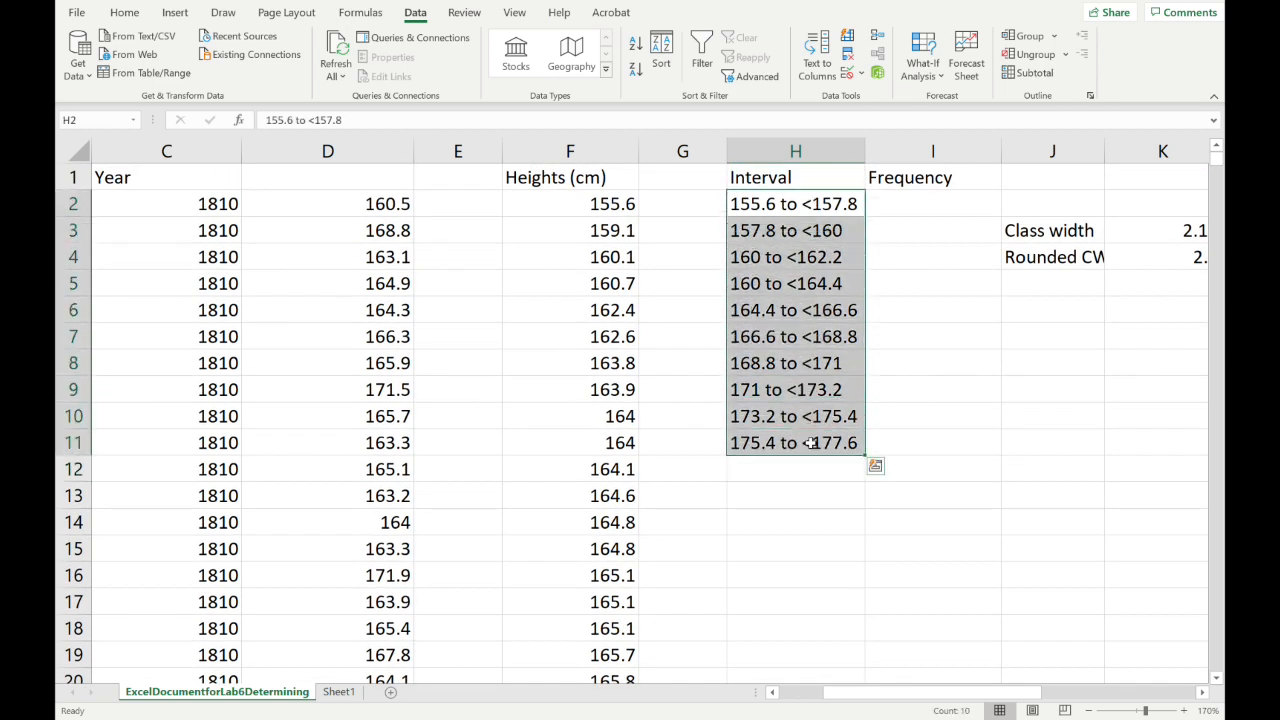
pyautogui.click(918, 203)
pyautogui.moveTo(596, 205); pyautogui.dragTo(600, 286)
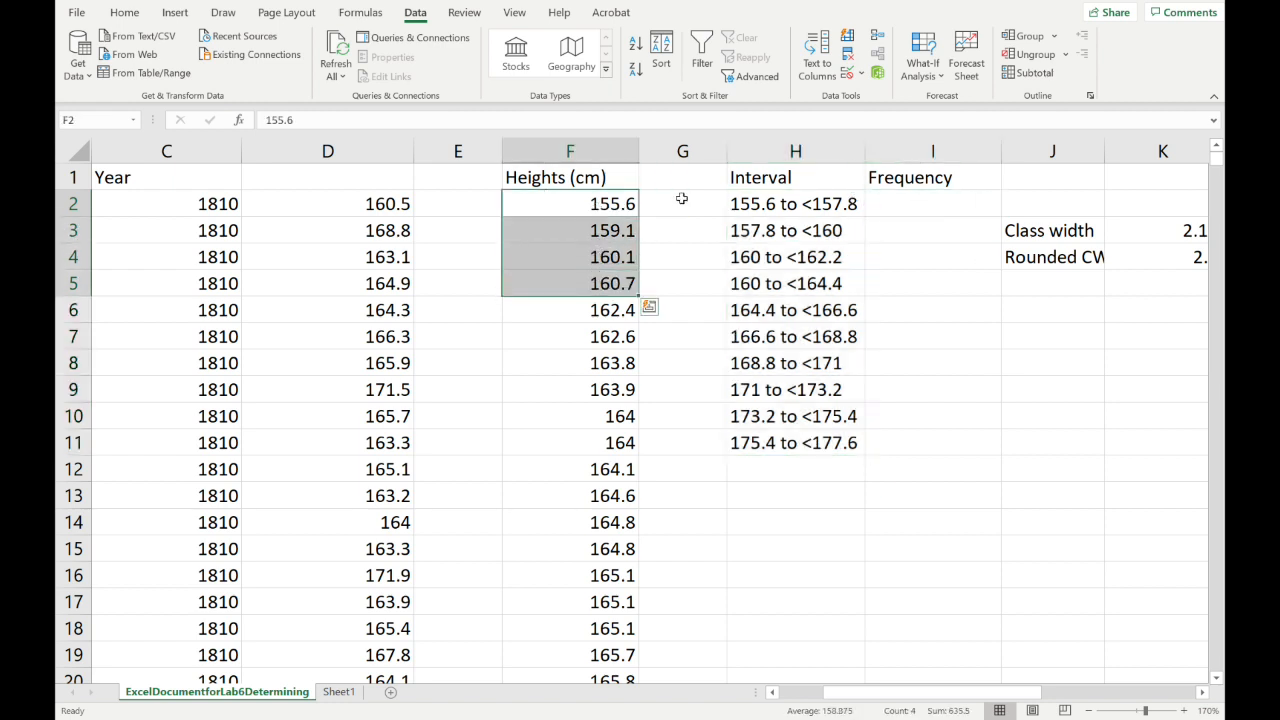
pyautogui.click(682, 198)
pyautogui.click(924, 206)
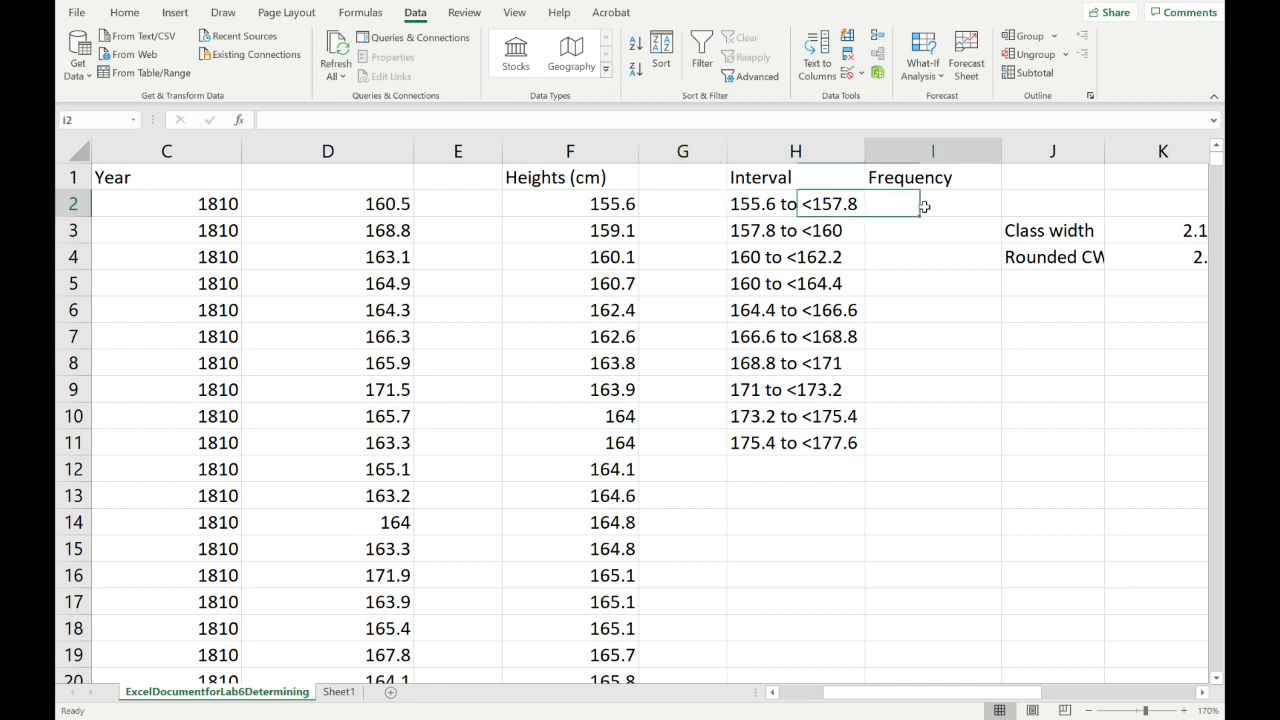
pyautogui.click(787, 207)
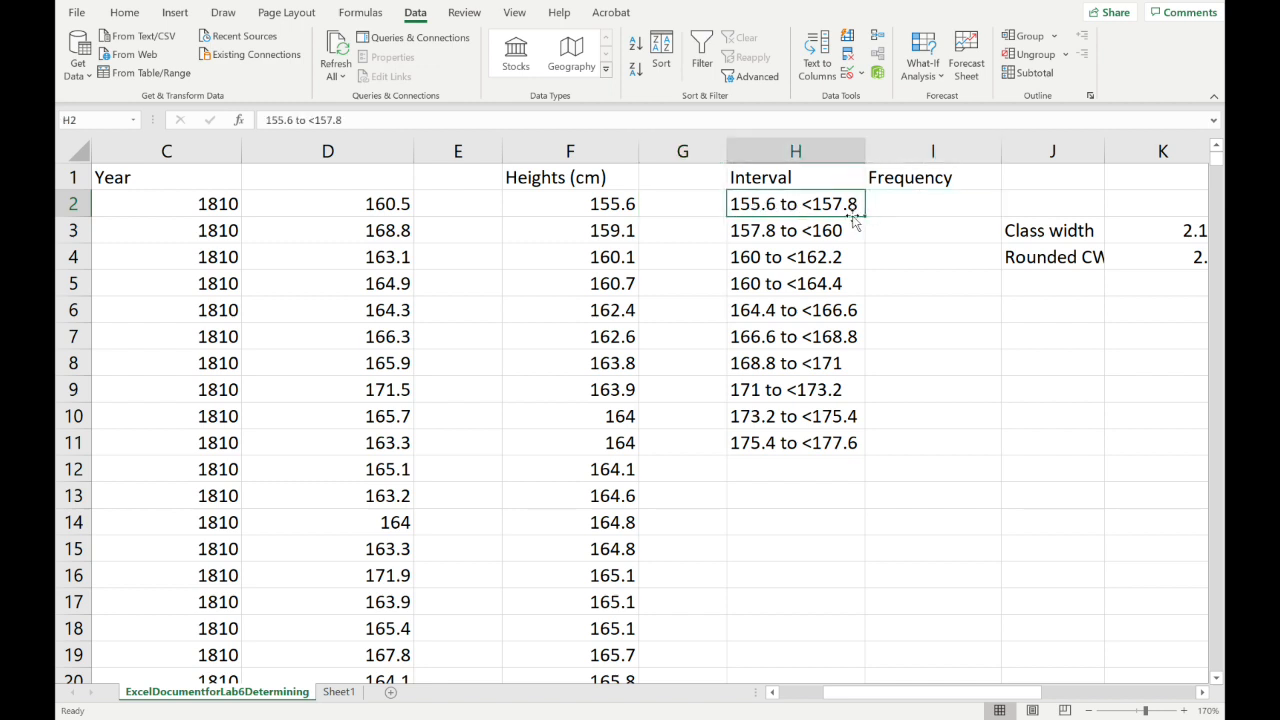
# - Mark the first height with an "x" in G2 and enter the frequency 1 for its interval in I2
pyautogui.click(696, 207)
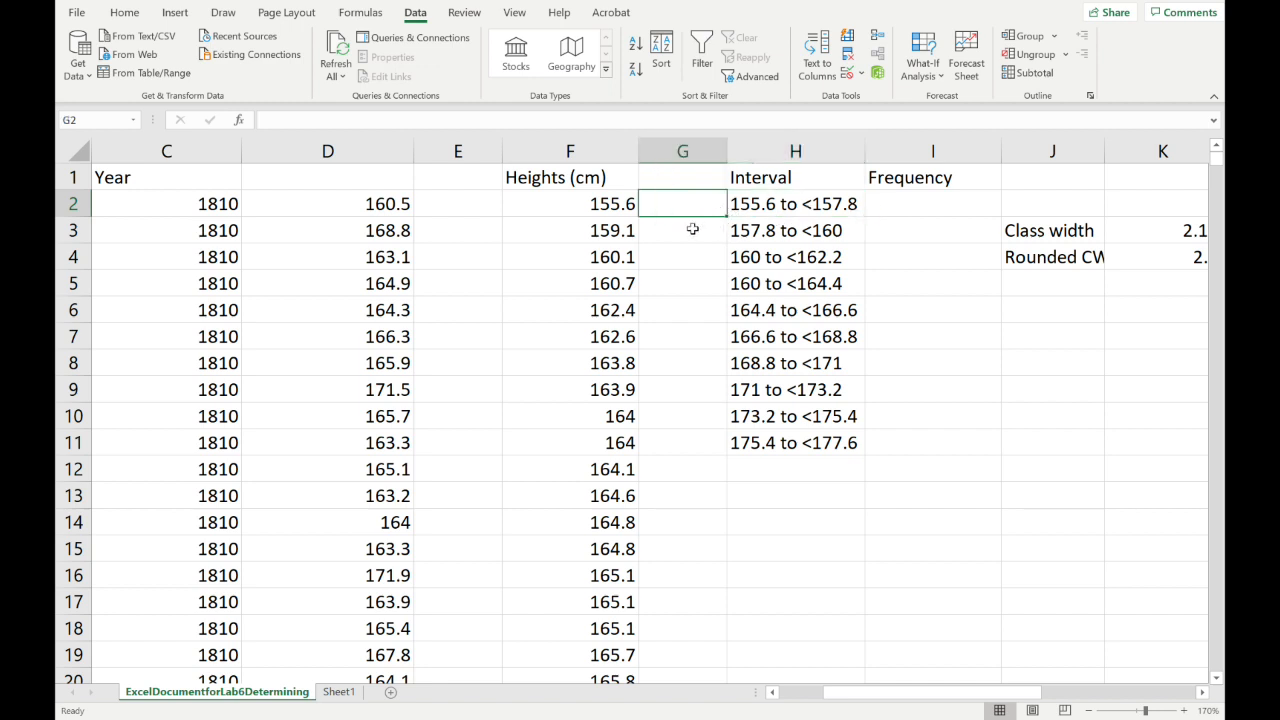
pyautogui.write('x')
pyautogui.press('Return')
pyautogui.write('x')
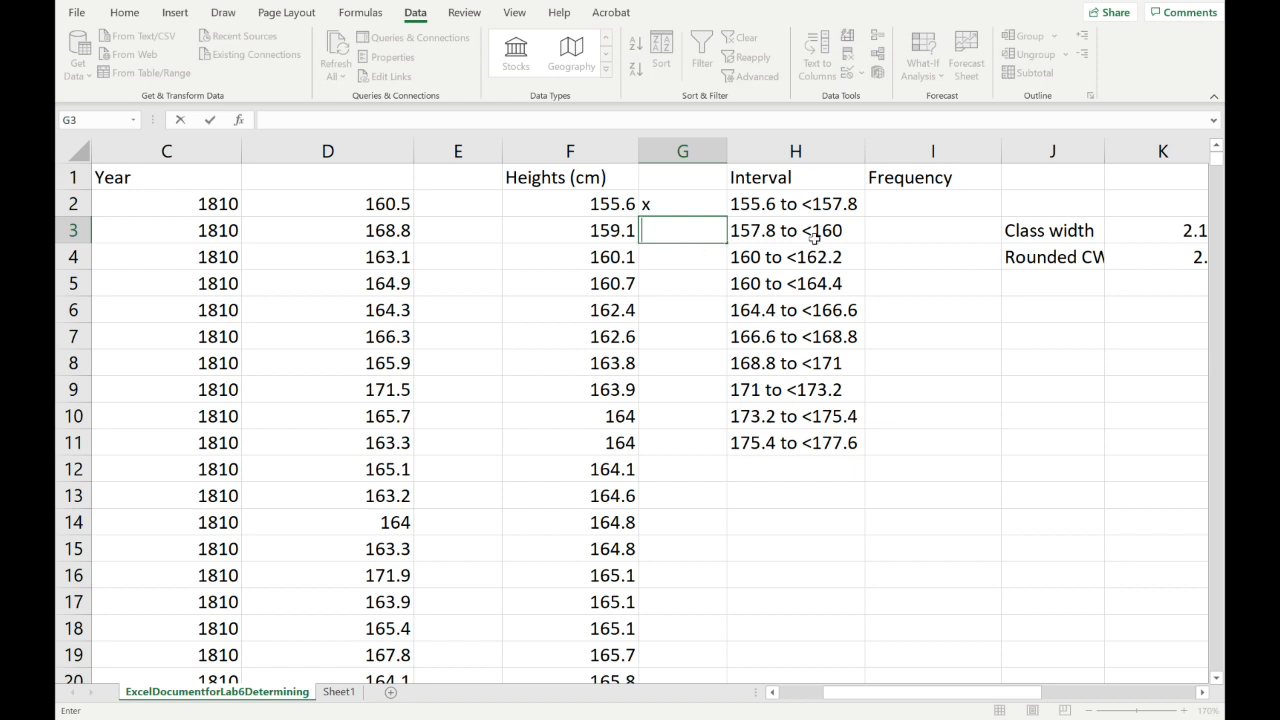
pyautogui.click(914, 210)
pyautogui.write('1')
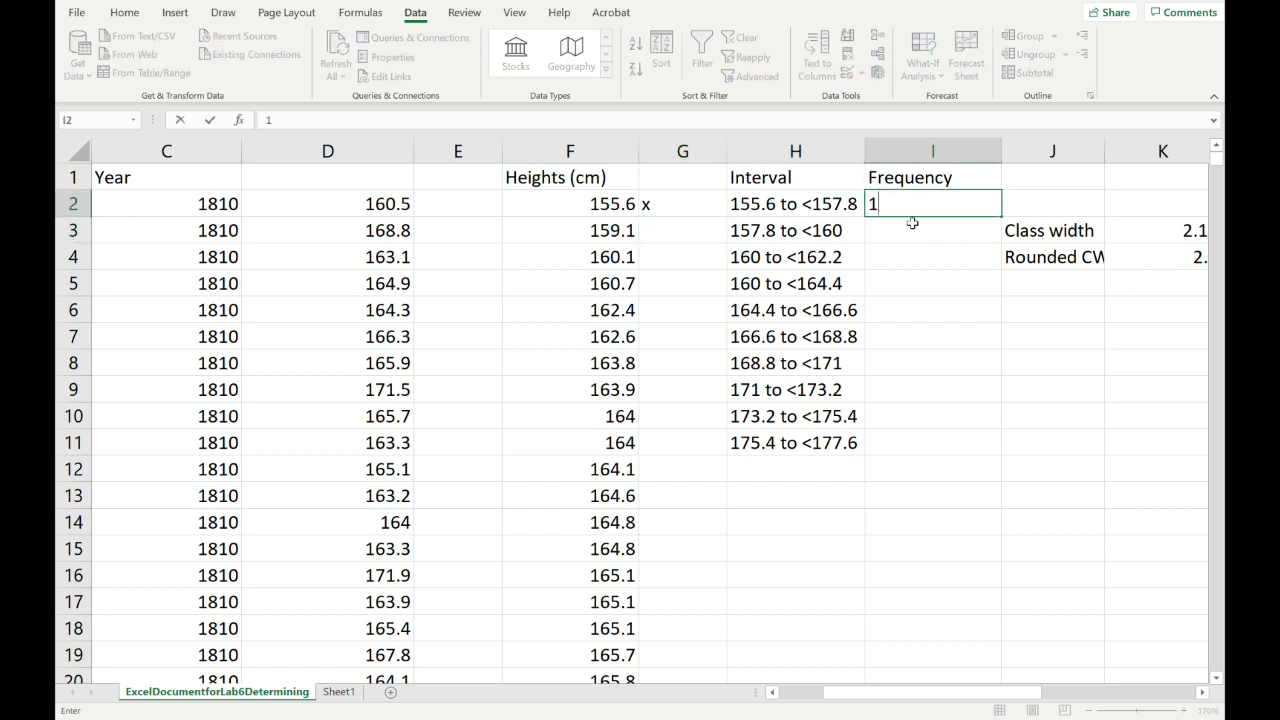
pyautogui.press('Return')
# - Mark the second height with an "x" in G3 and enter the frequency 1 for the interval "157.8 to <160" in I3
pyautogui.click(701, 233)
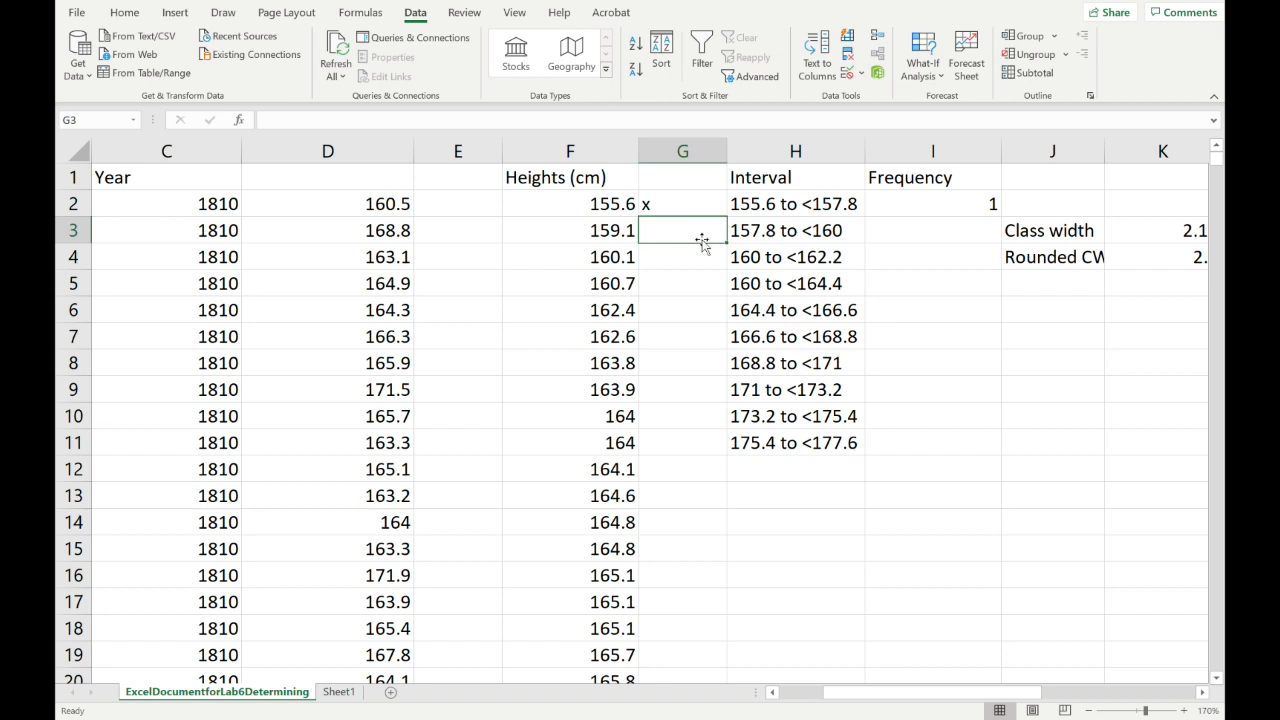
pyautogui.write('x')
pyautogui.press('Return')
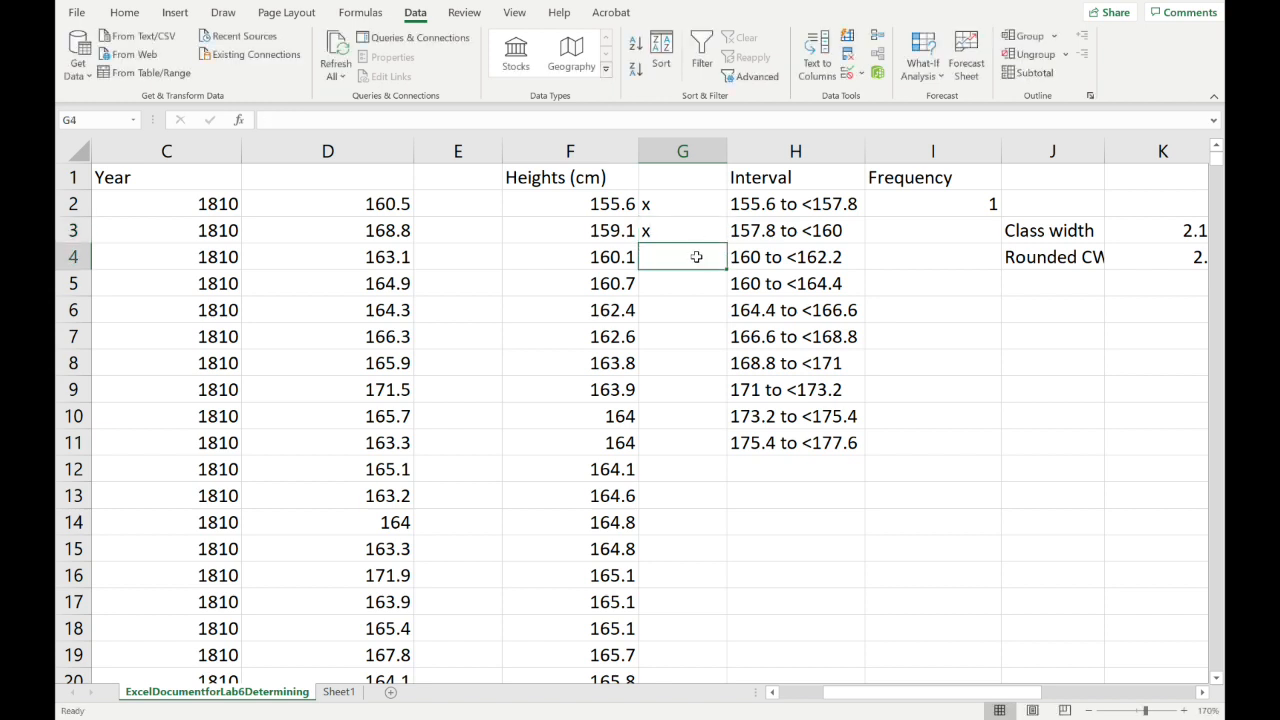
pyautogui.write('x')
pyautogui.press('Escape')
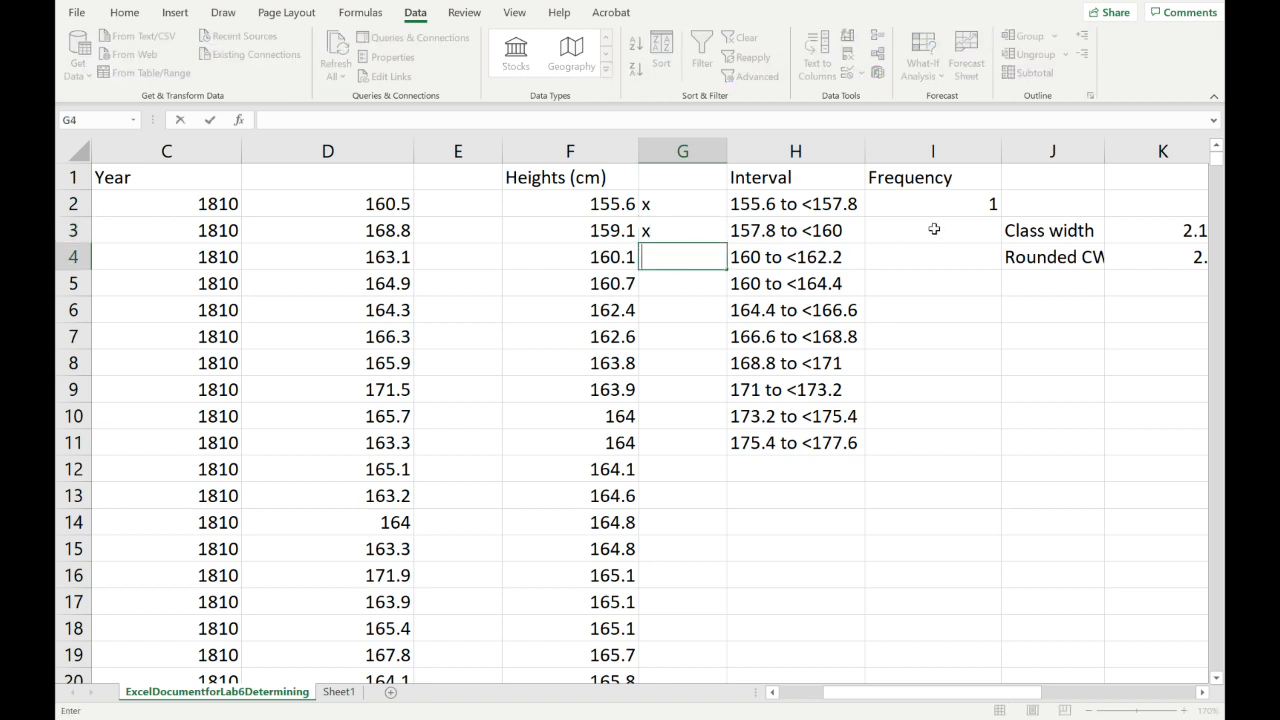
pyautogui.click(899, 232)
pyautogui.write('1')
# - Mark the next two heights with an "x" in G4 and G5 and enter the frequency 2 for "160 to <162.2" in I4
pyautogui.click(706, 257)
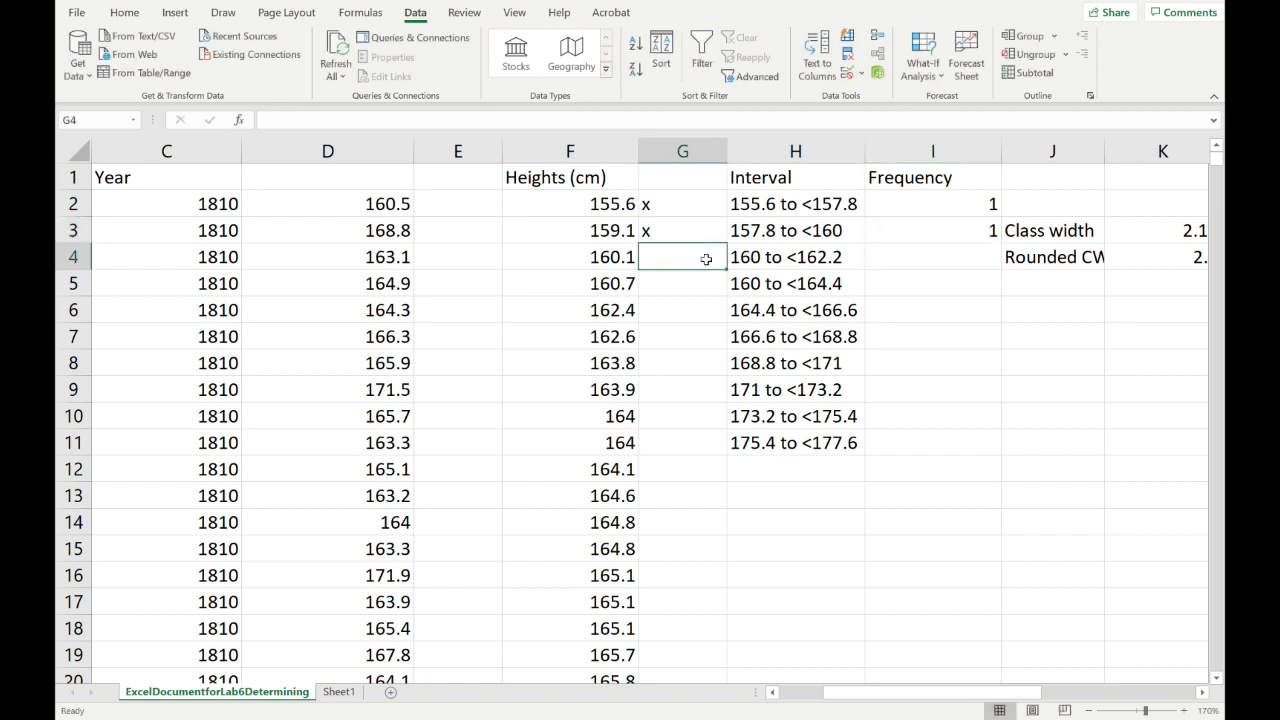
pyautogui.write('x')
pyautogui.click(678, 286)
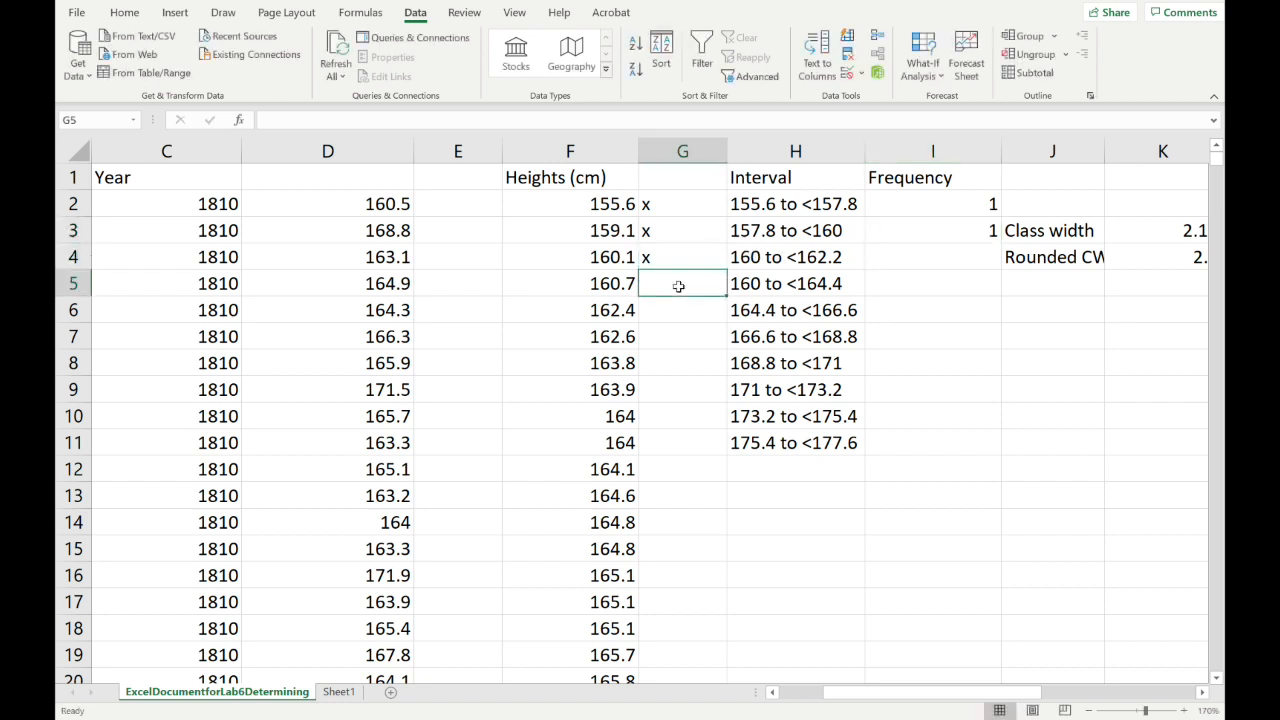
pyautogui.write('x')
pyautogui.click(672, 308)
pyautogui.write('x')
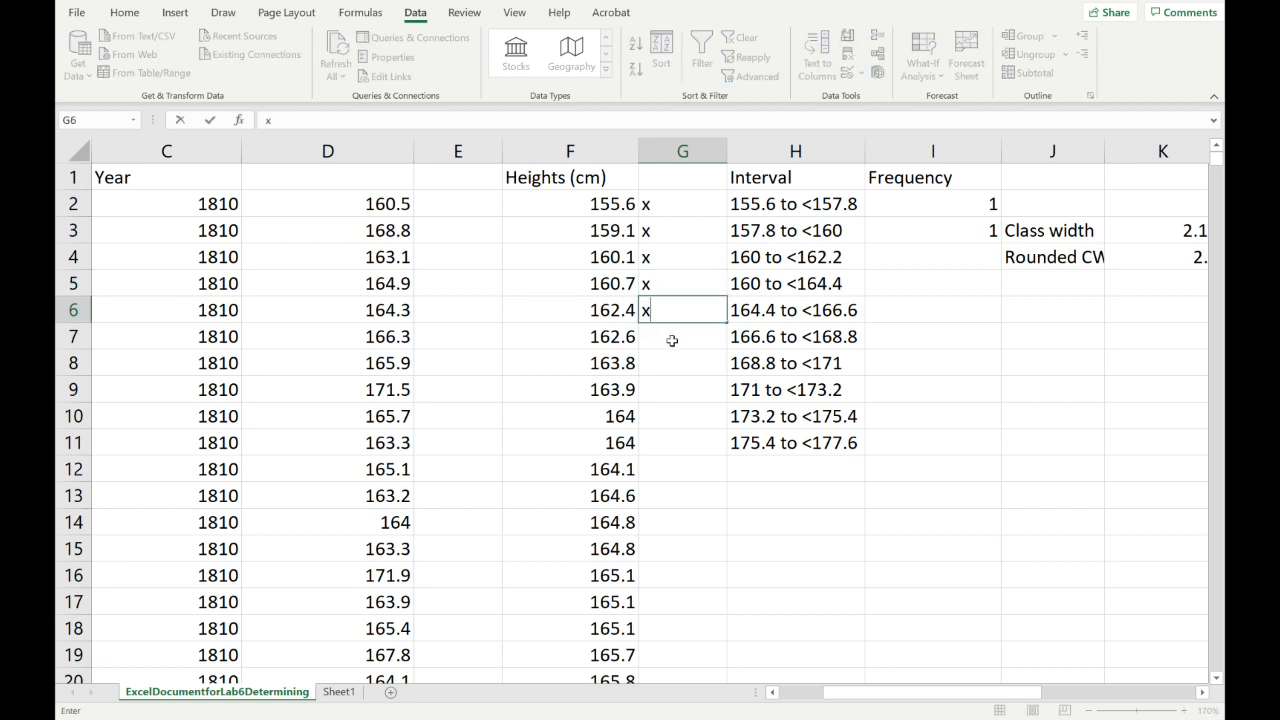
pyautogui.press('BackSpace')
pyautogui.click(929, 250)
pyautogui.write('2')
pyautogui.press('Return')
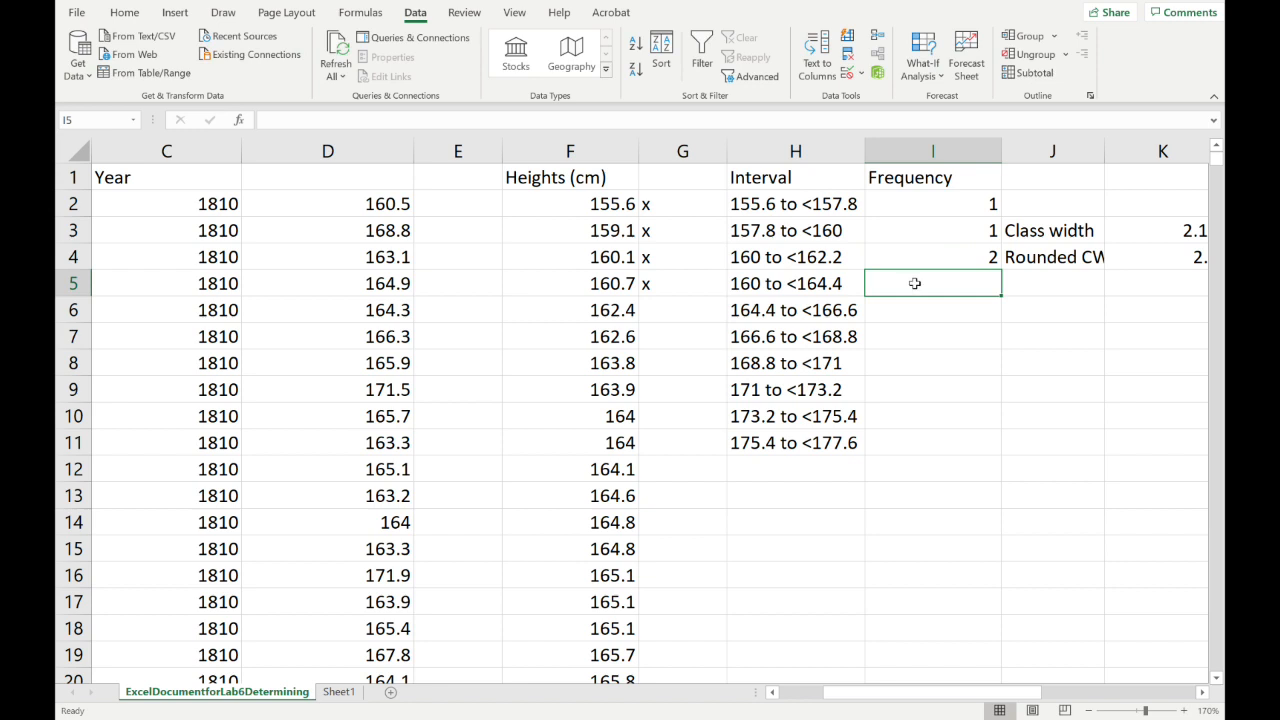
# - Correct the lower limit of the fourth interval in H5 so it reads "162.2 to <164.4"
pyautogui.click(791, 283)
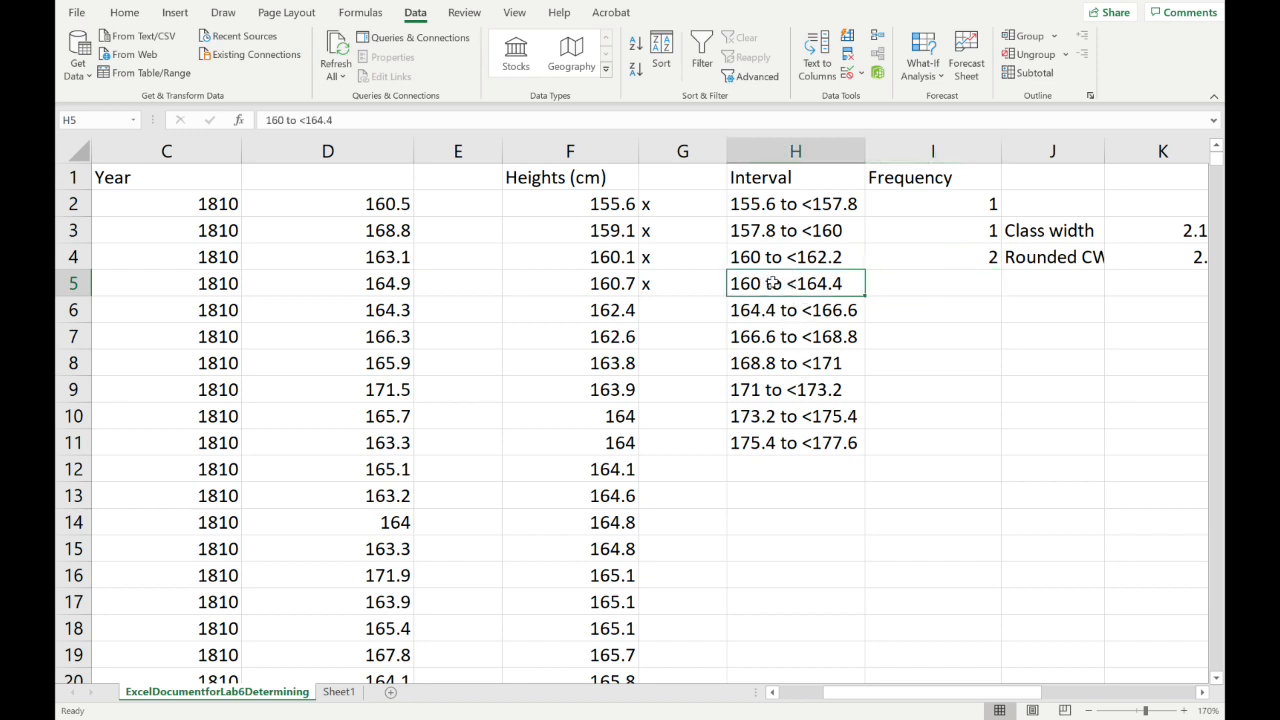
pyautogui.doubleClick(763, 284)
pyautogui.press('BackSpace')
pyautogui.write('2.2')
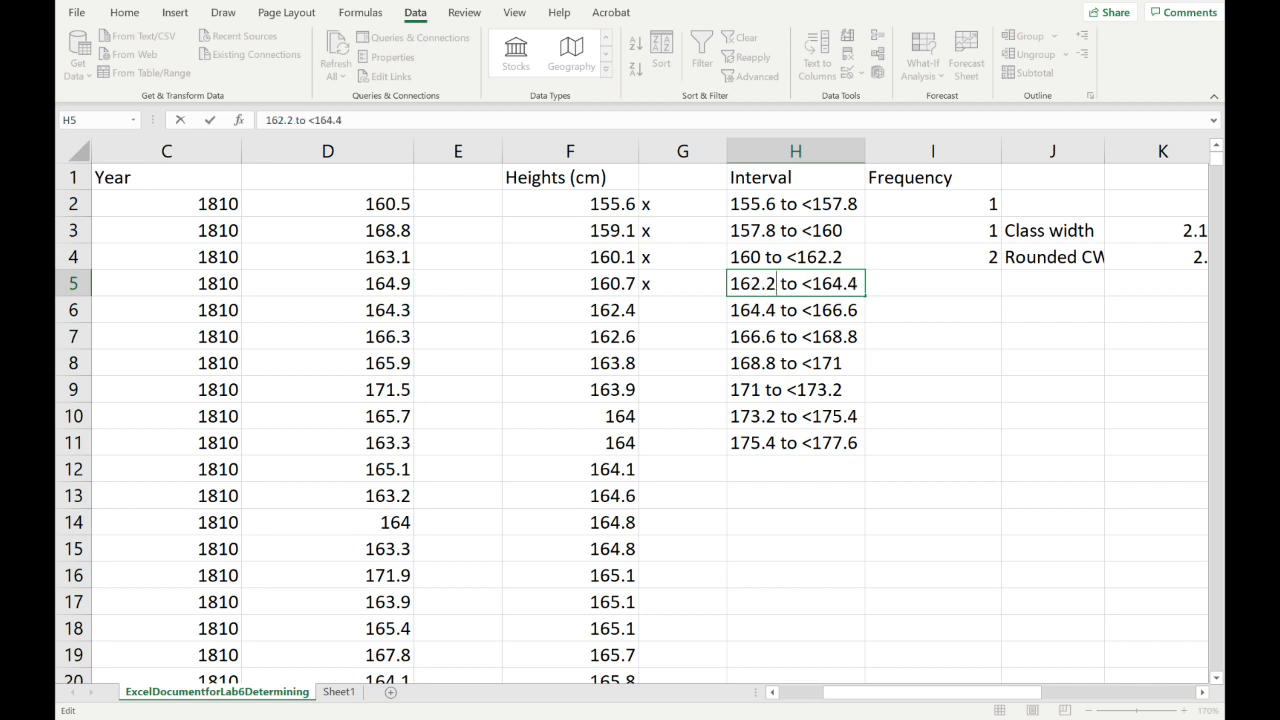
pyautogui.click(929, 280)
pyautogui.click(817, 287)
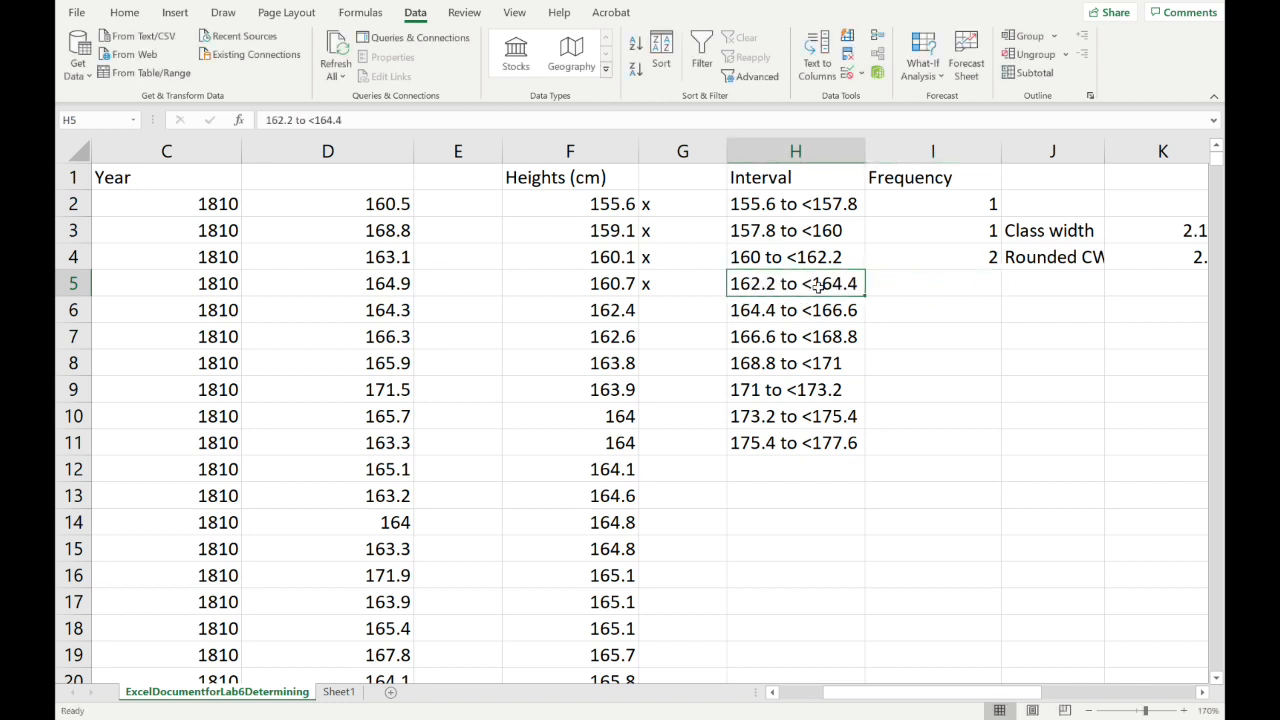
# - Mark the heights in rows 6 through 12 with an "x" in column G and enter the frequency 7 for "162.2 to <164.4" in I5
pyautogui.click(700, 310)
pyautogui.write('x')
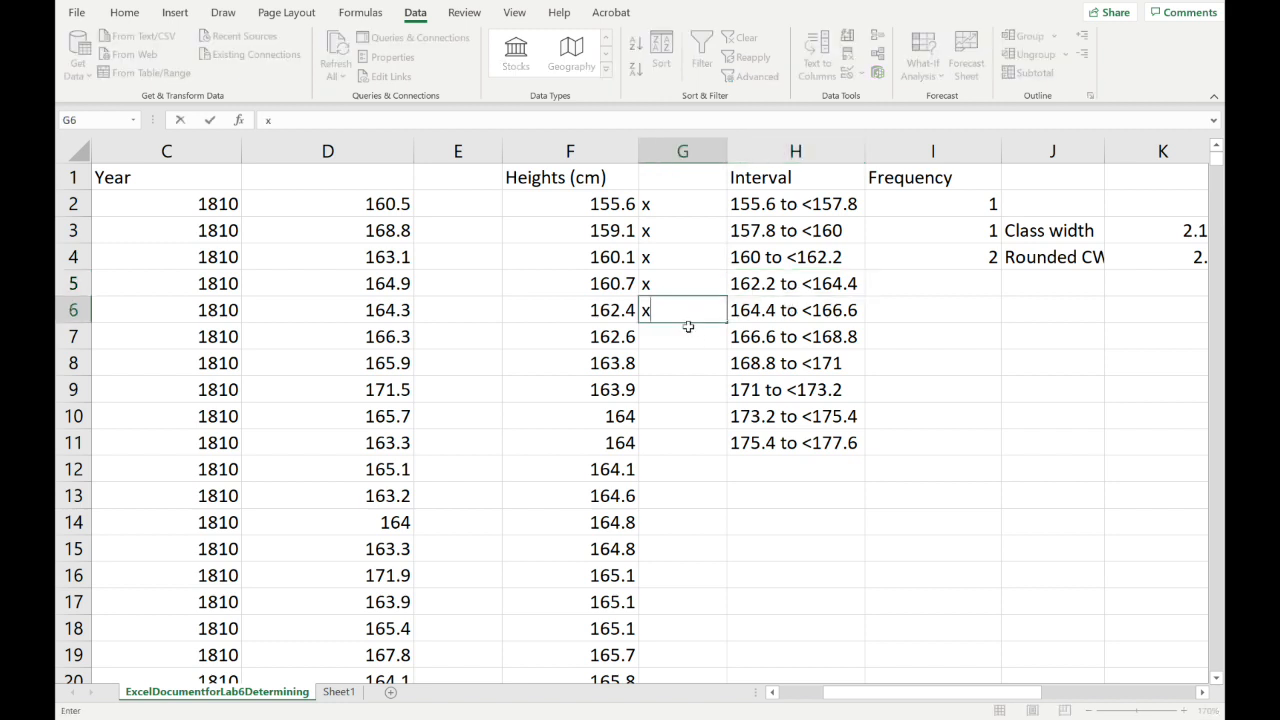
pyautogui.click(678, 345)
pyautogui.write('x')
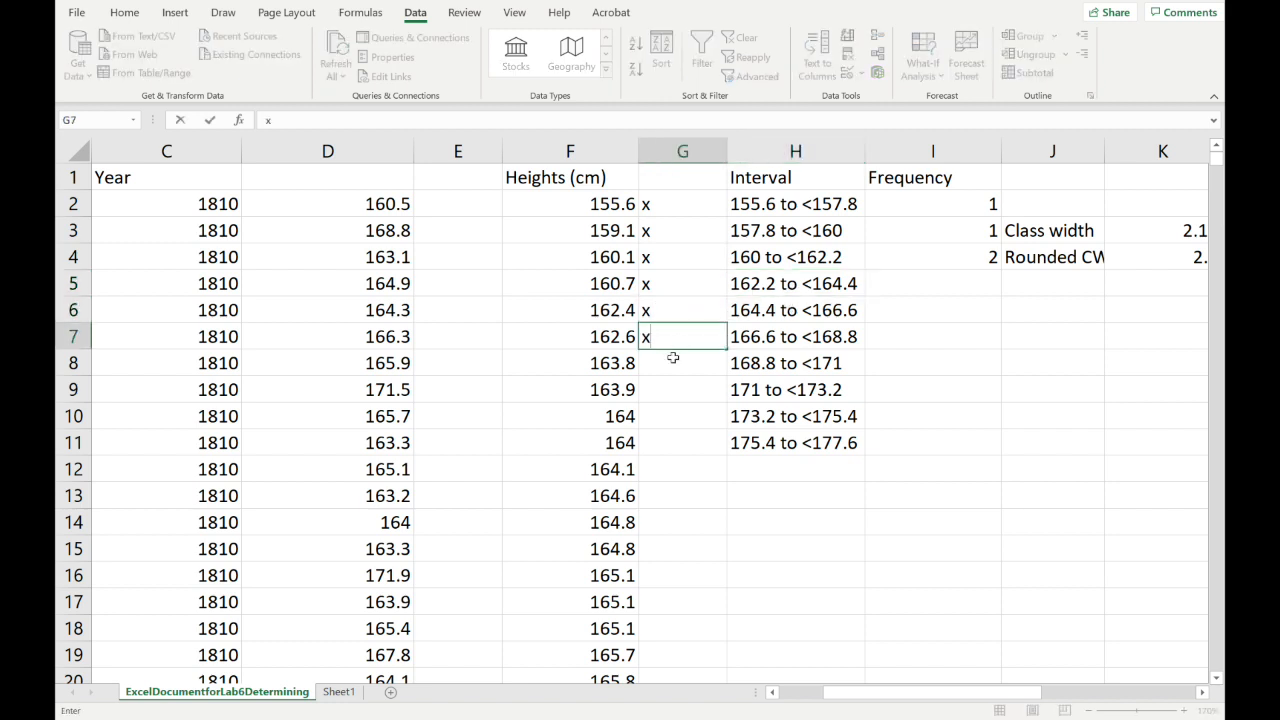
pyautogui.click(672, 363)
pyautogui.write('x')
pyautogui.click(669, 388)
pyautogui.write('x')
pyautogui.click(666, 414)
pyautogui.write('x')
pyautogui.click(665, 440)
pyautogui.write('x')
pyautogui.click(659, 475)
pyautogui.write('x')
pyautogui.click(661, 494)
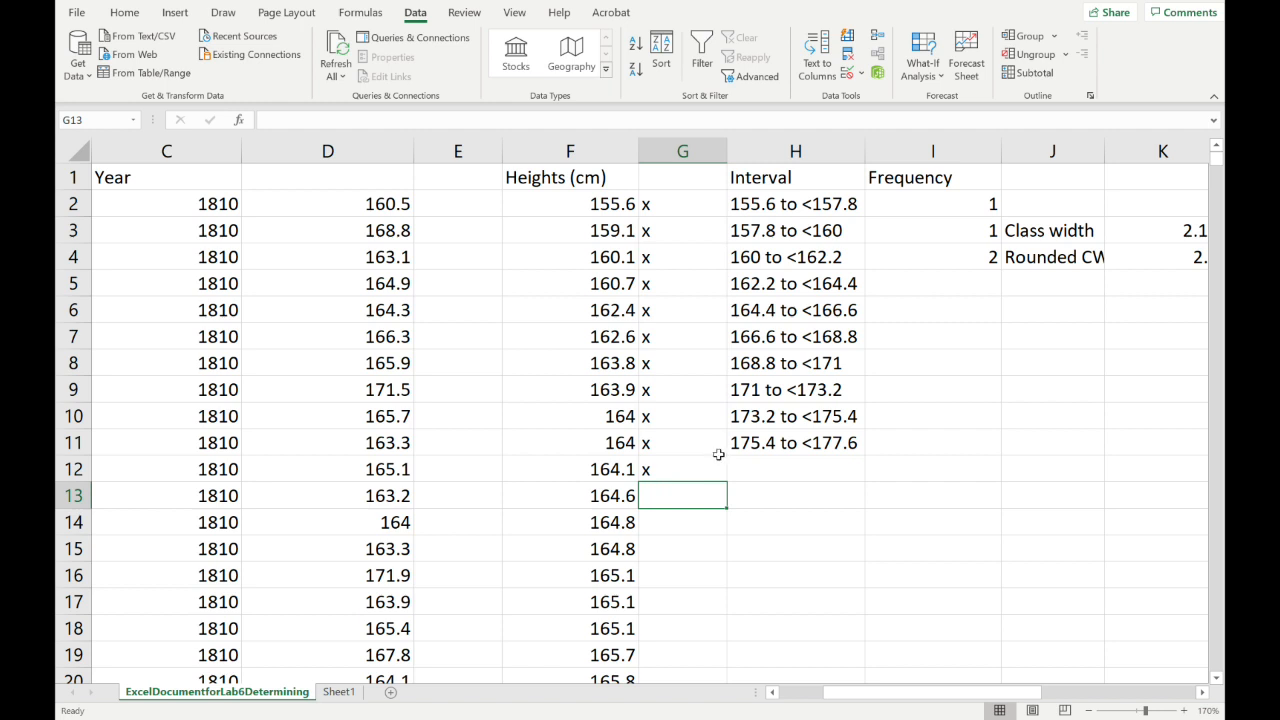
pyautogui.click(987, 278)
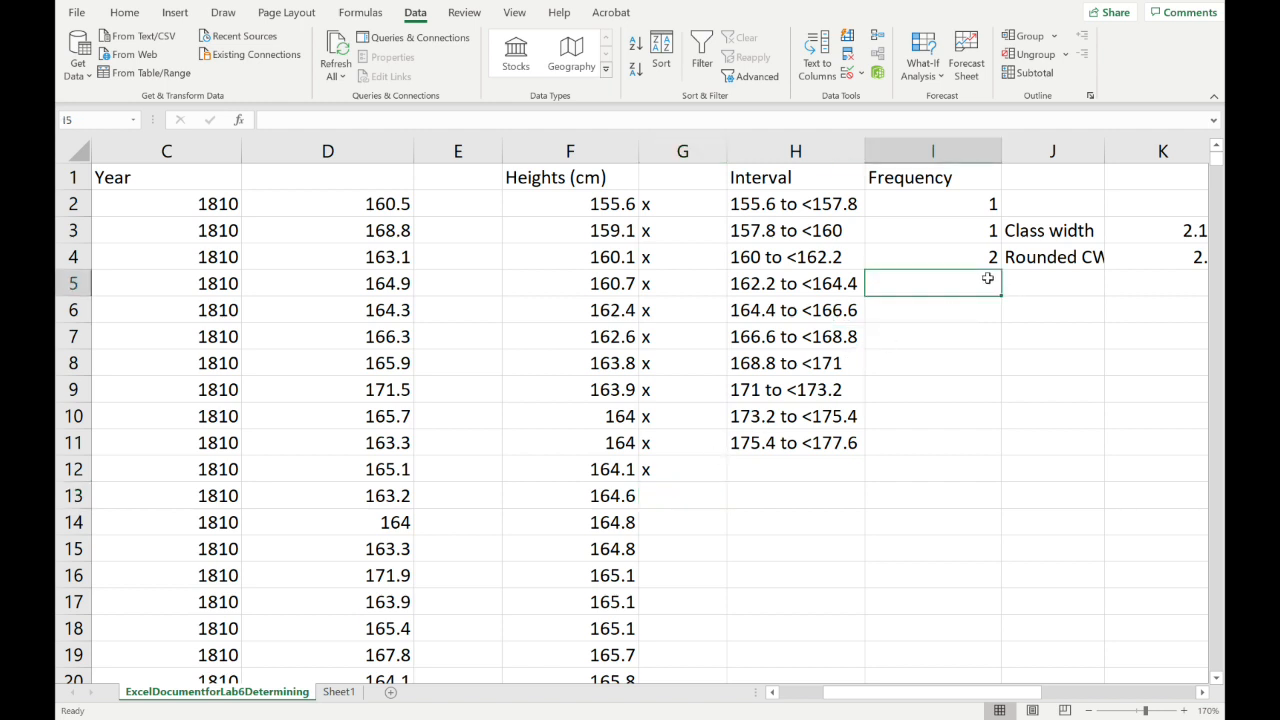
pyautogui.write('7')
pyautogui.press('Return')
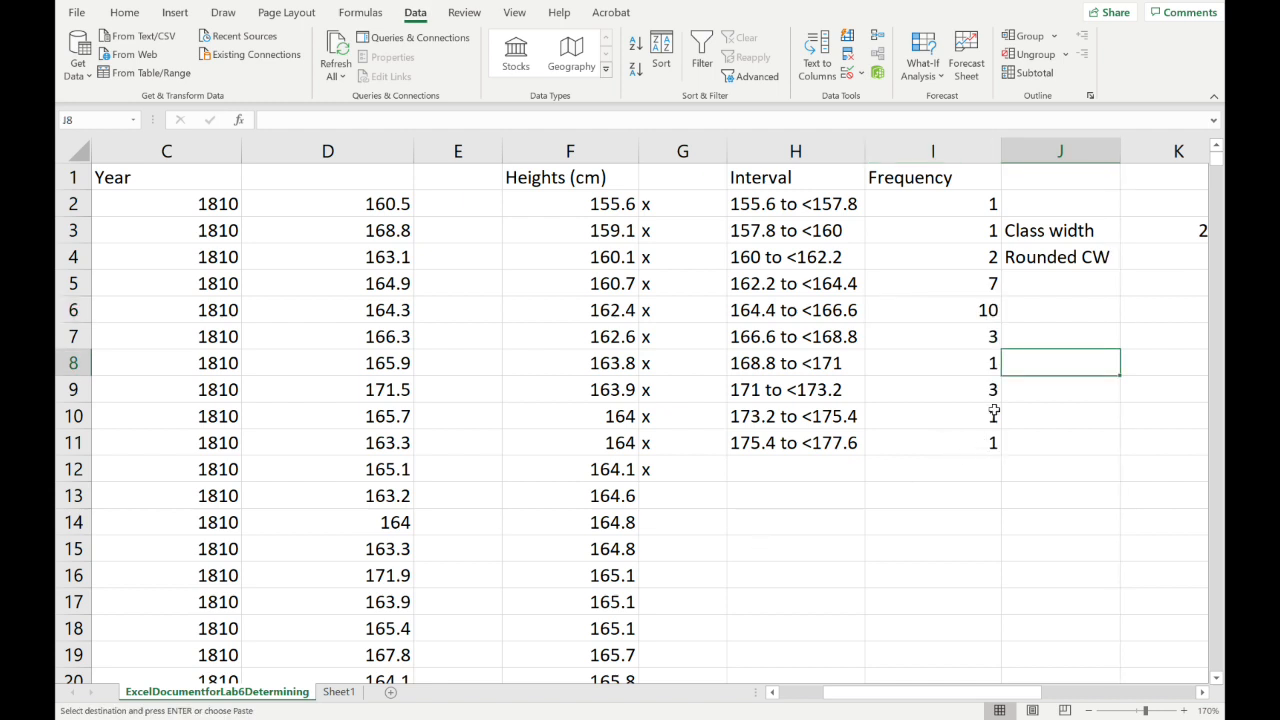
# - Clear the "x" tally marks from column G beside the heights
pyautogui.moveTo(937, 207); pyautogui.dragTo(963, 452)
pyautogui.click(962, 466)
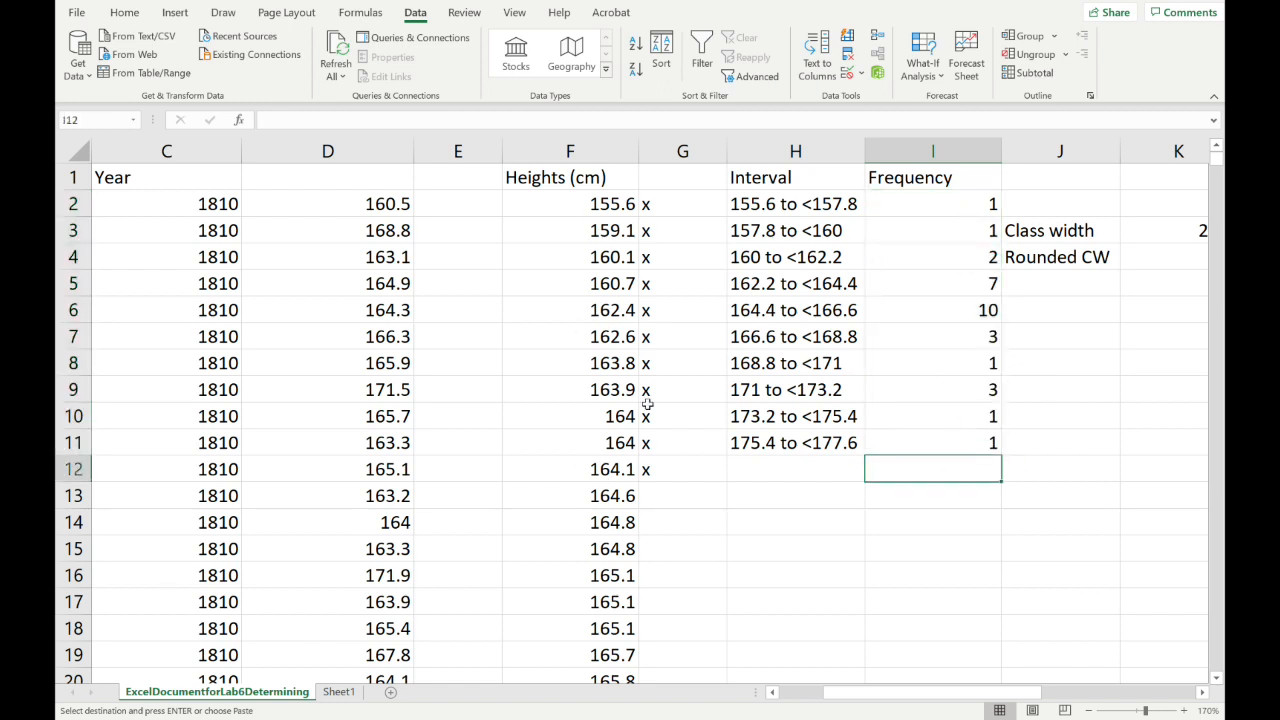
pyautogui.moveTo(668, 203); pyautogui.dragTo(676, 495)
pyautogui.press('Delete')
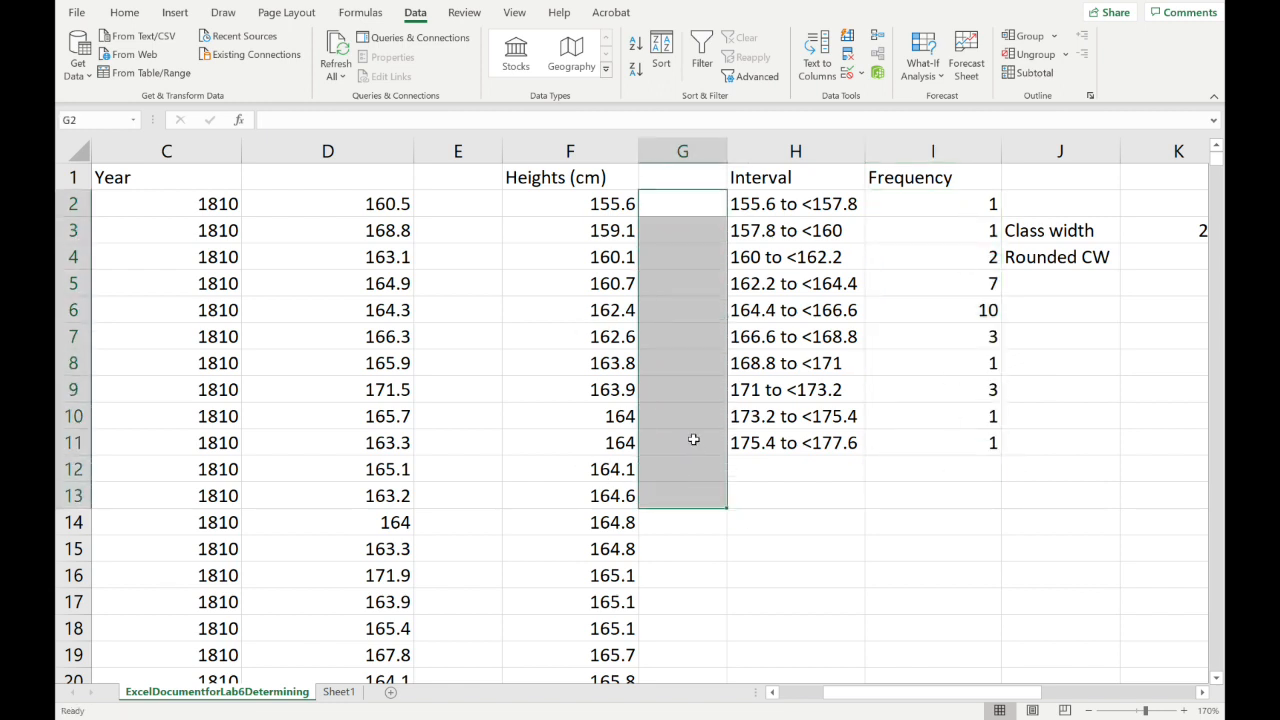
pyautogui.click(660, 257)
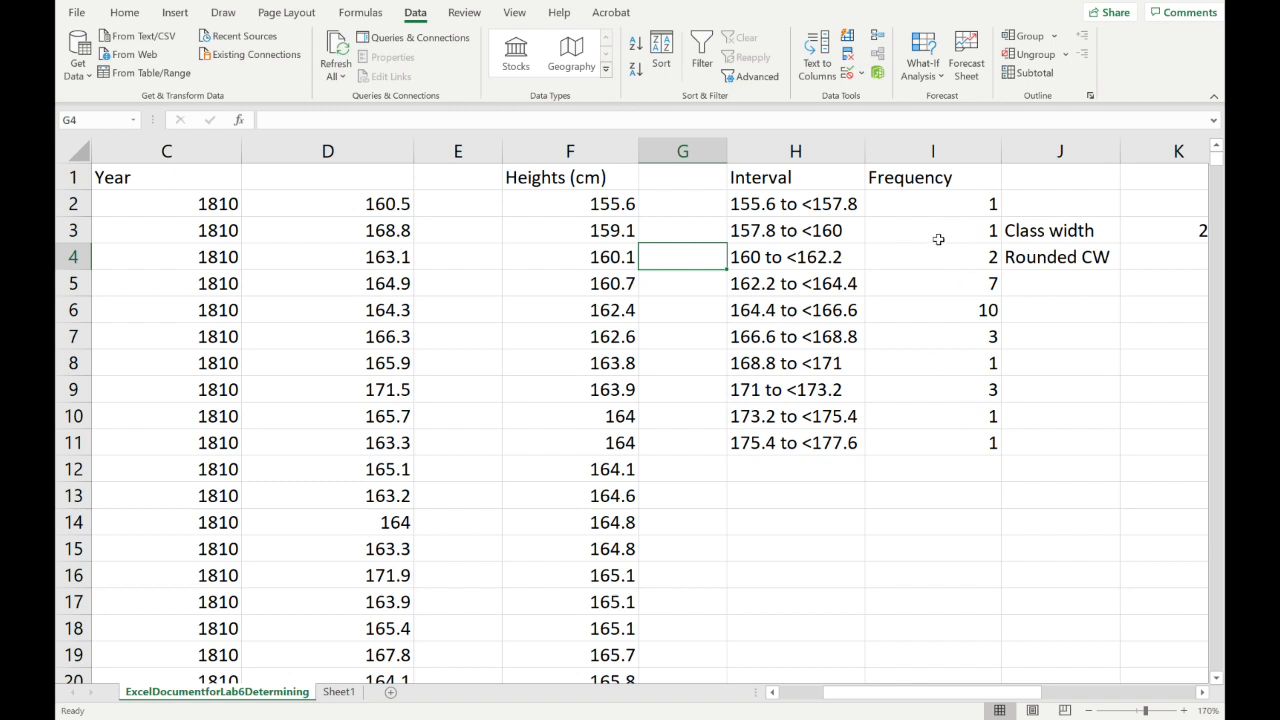
# - Examine the frequency of the "164.4 to <166.6" interval and the sum of all frequencies in I2 through I11
pyautogui.moveTo(765, 313); pyautogui.dragTo(945, 309)
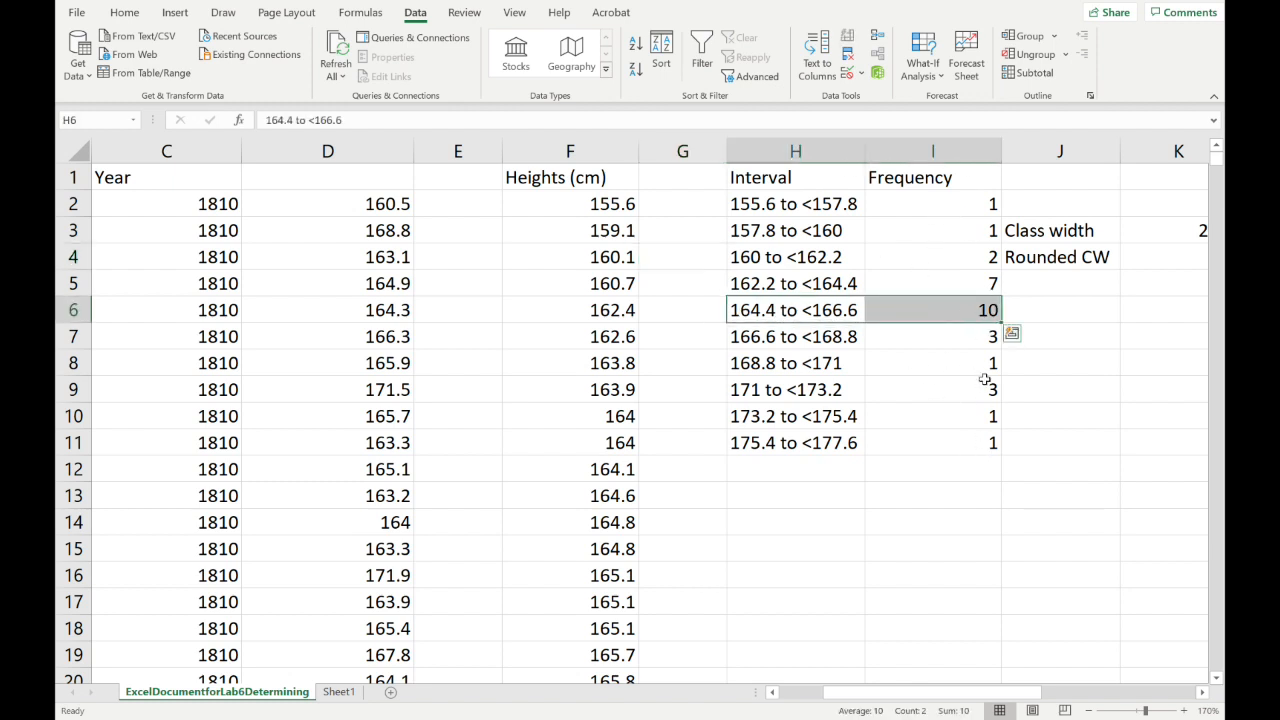
pyautogui.click(1048, 313)
pyautogui.moveTo(942, 207); pyautogui.dragTo(952, 436)
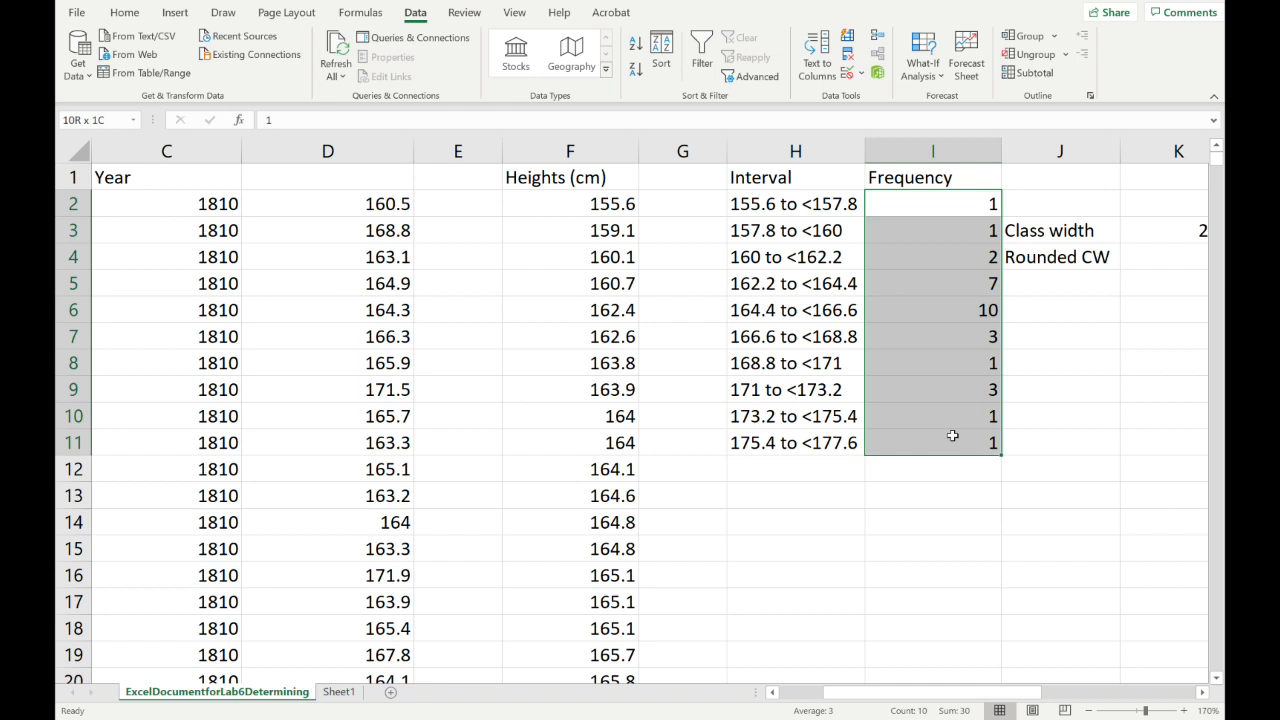
pyautogui.moveTo(770, 310); pyautogui.dragTo(988, 446)
pyautogui.click(988, 498)
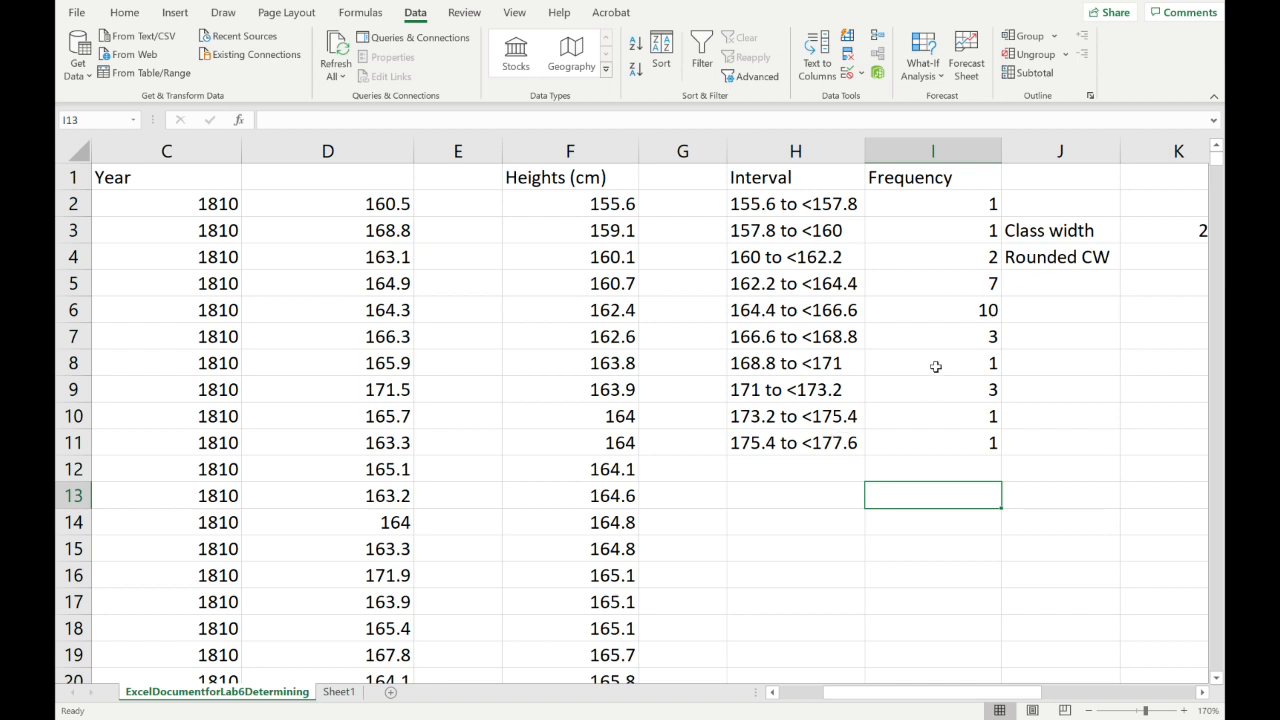
# - Insert an empty 2-D clustered column chart with the blank cell H14 selected
pyautogui.moveTo(928, 696); pyautogui.dragTo(948, 703)
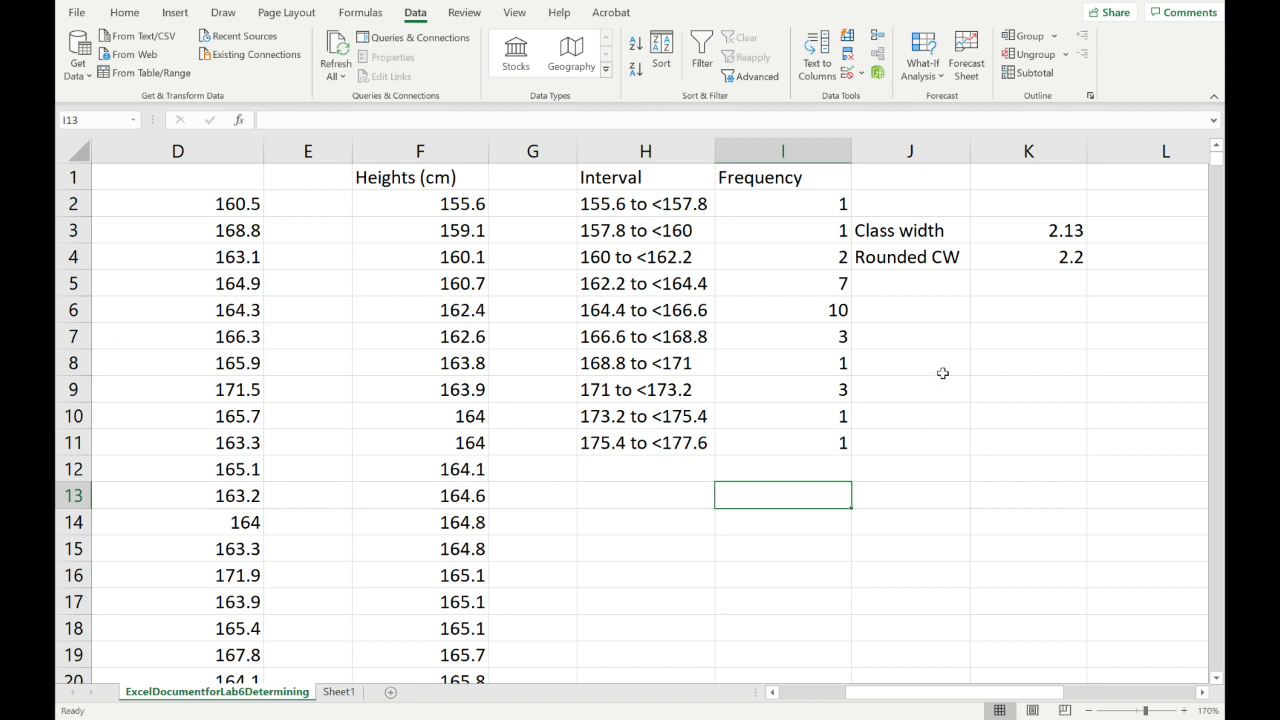
pyautogui.click(918, 328)
pyautogui.click(682, 516)
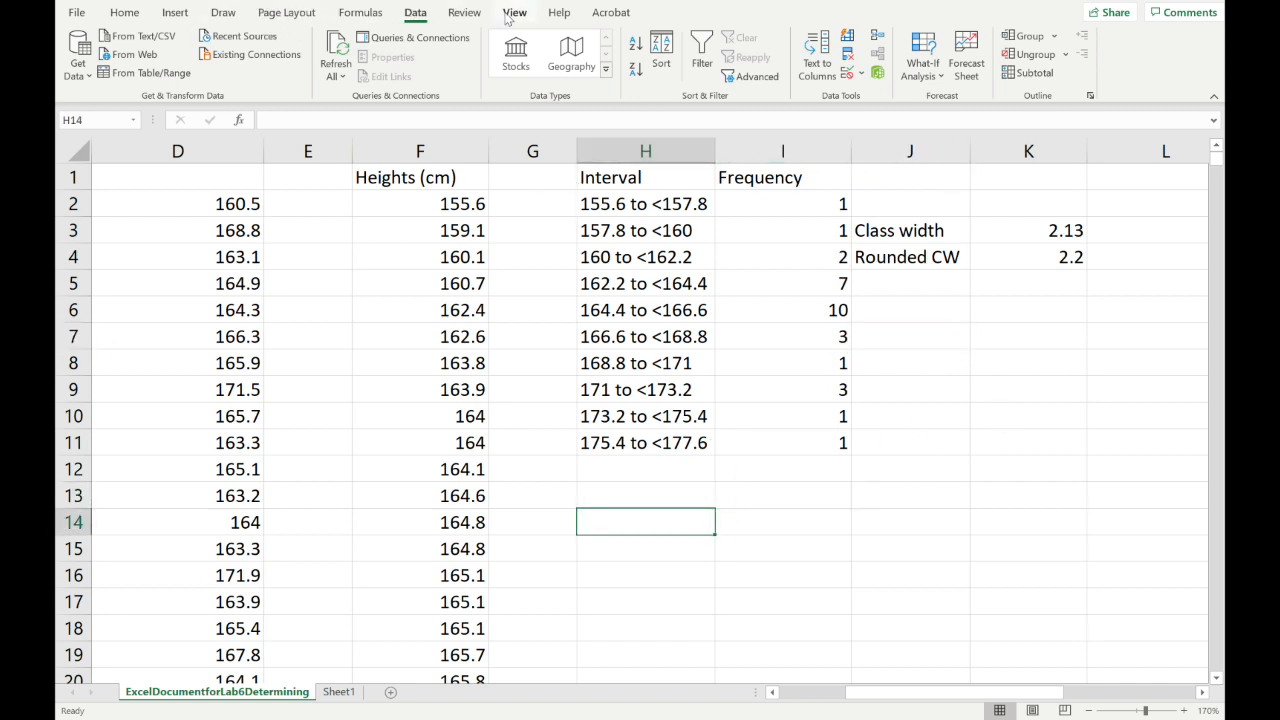
pyautogui.click(218, 13)
pyautogui.click(172, 13)
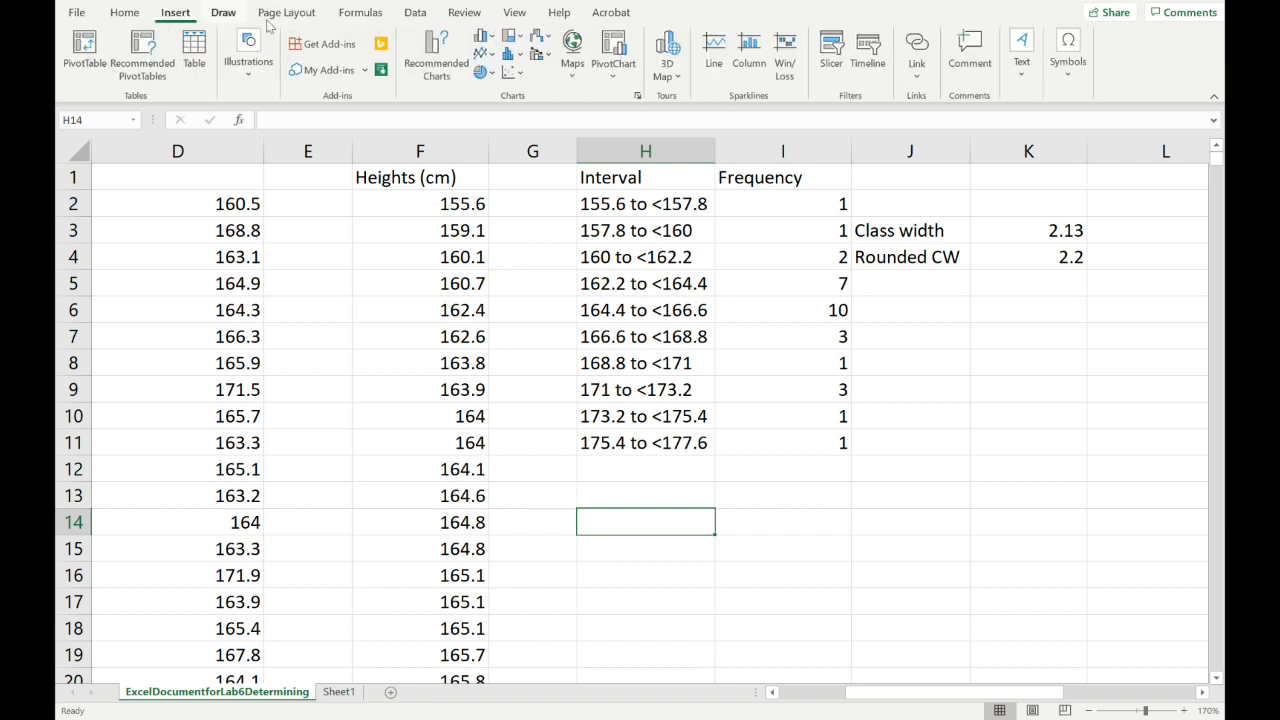
pyautogui.click(484, 36)
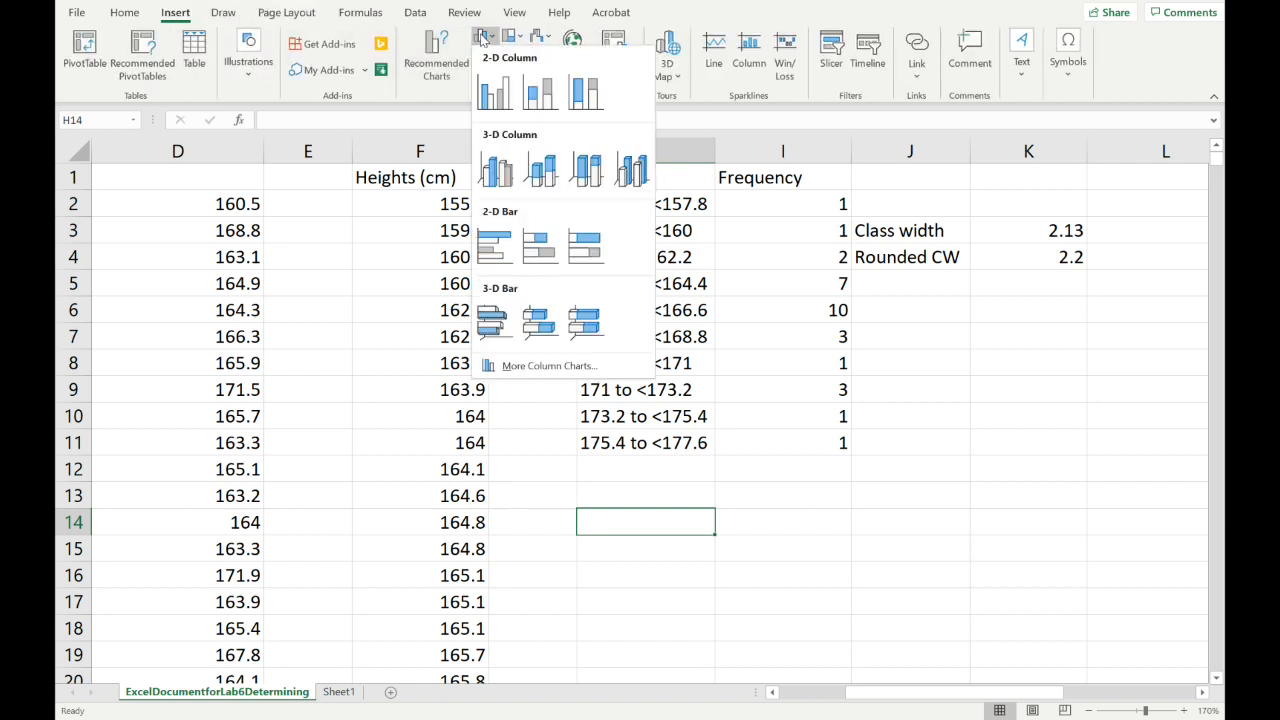
pyautogui.click(493, 95)
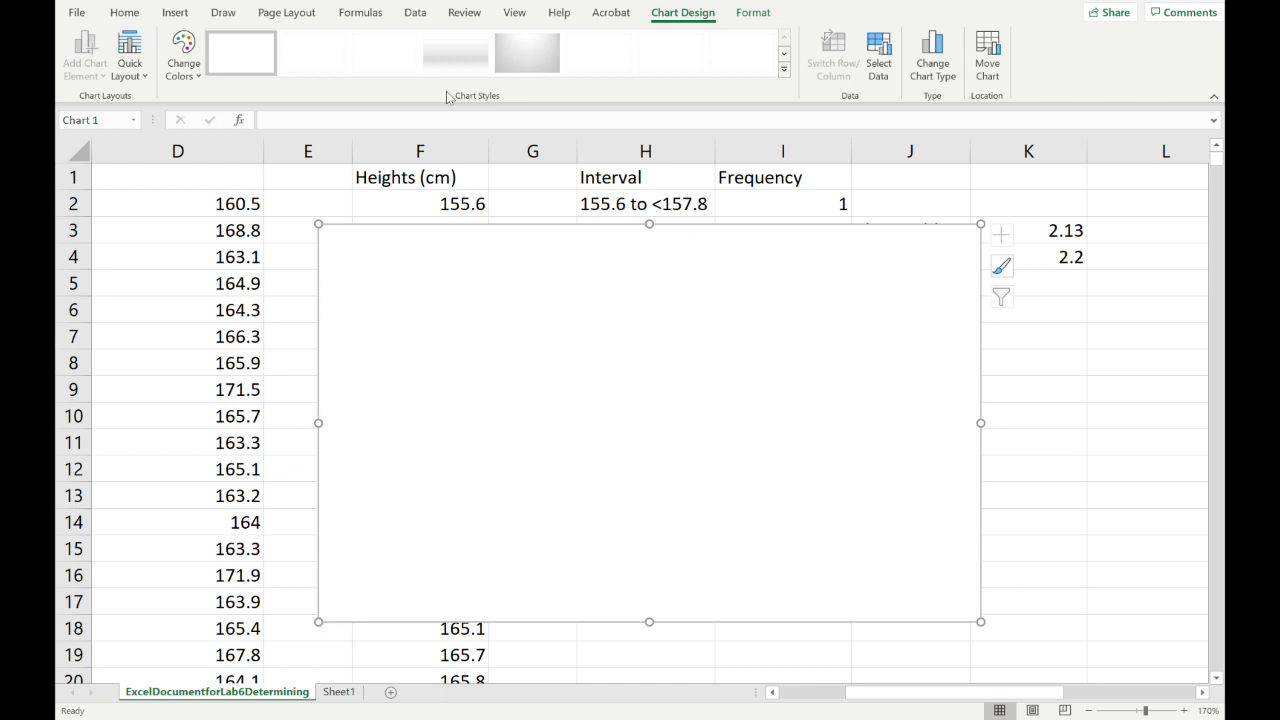
# - Move the empty chart beside the Frequency column so that the interval and frequency table is uncovered
pyautogui.click(174, 13)
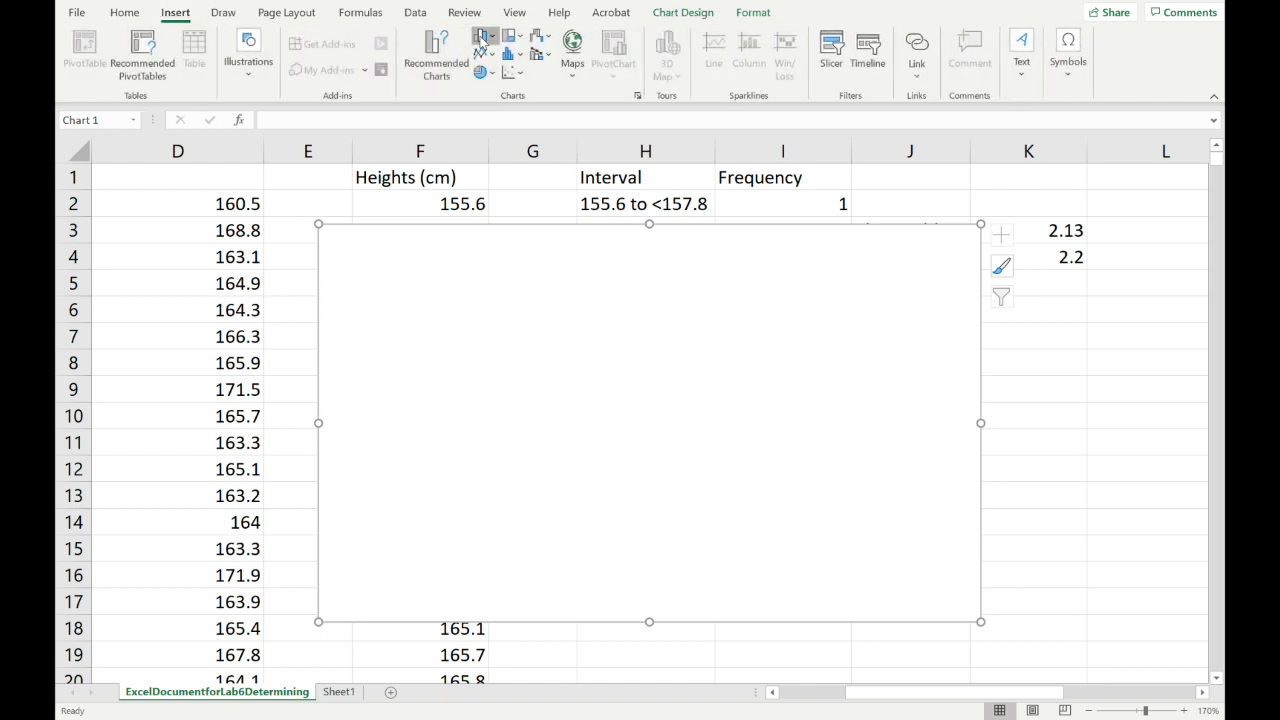
pyautogui.click(482, 38)
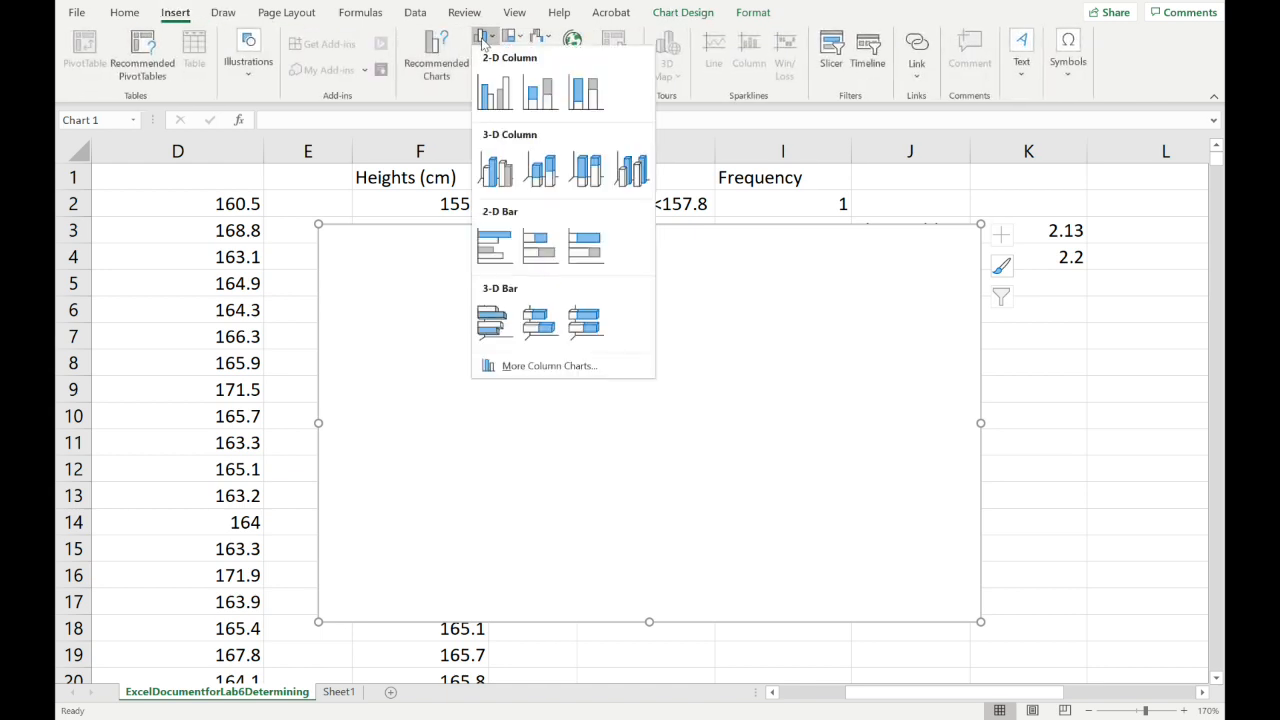
pyautogui.click(646, 294)
pyautogui.moveTo(646, 294); pyautogui.dragTo(977, 257)
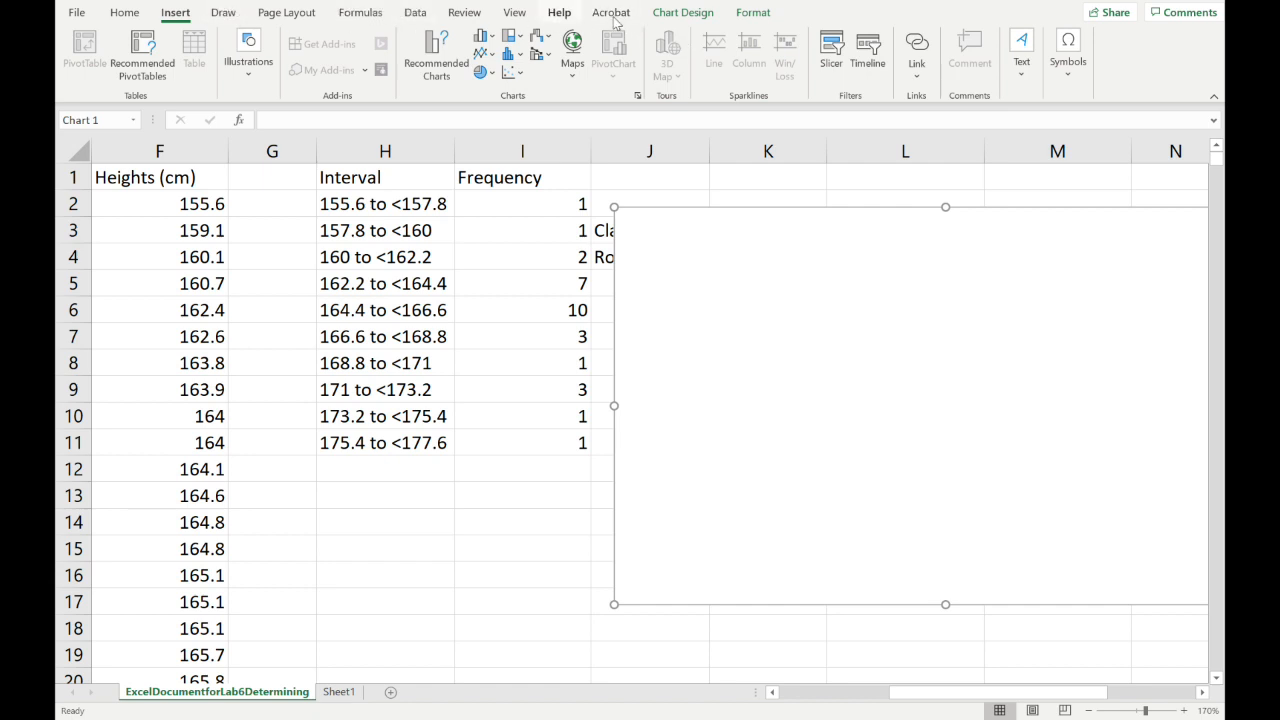
# - Set the chart's data range to the frequencies in I2 through I11
pyautogui.click(680, 13)
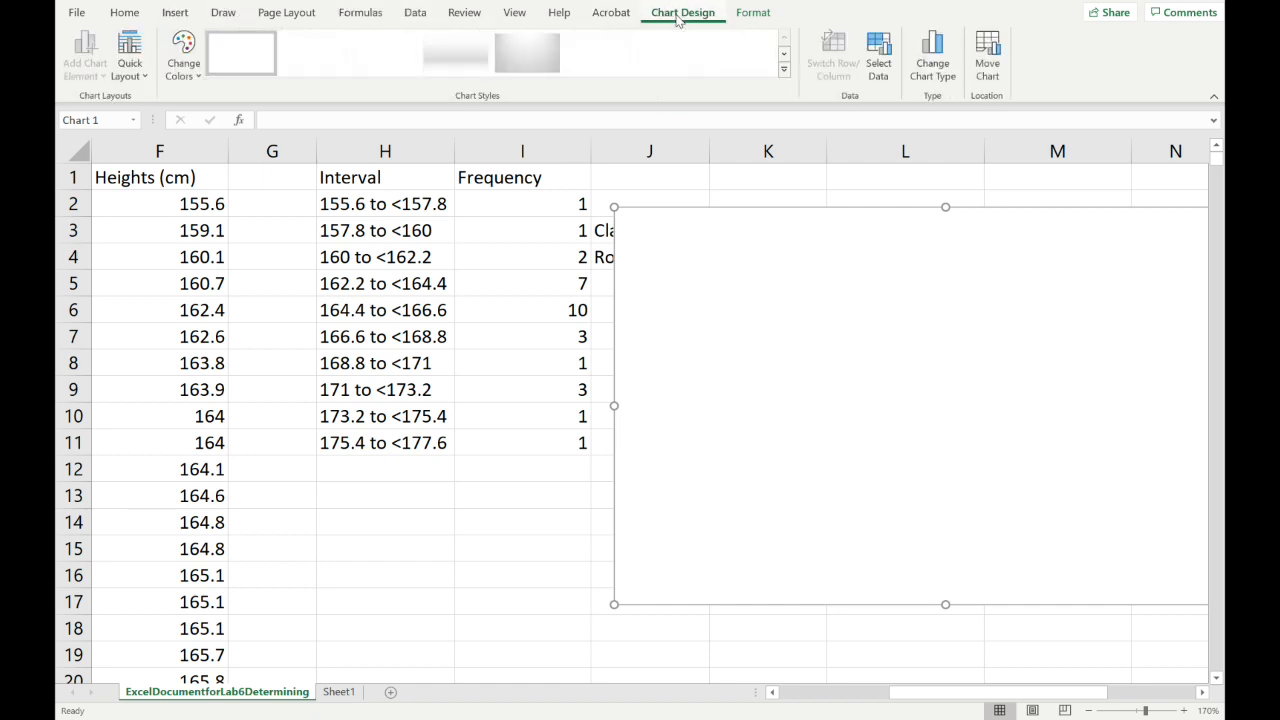
pyautogui.click(879, 52)
pyautogui.moveTo(528, 237); pyautogui.dragTo(761, 200)
pyautogui.moveTo(514, 206); pyautogui.dragTo(543, 437)
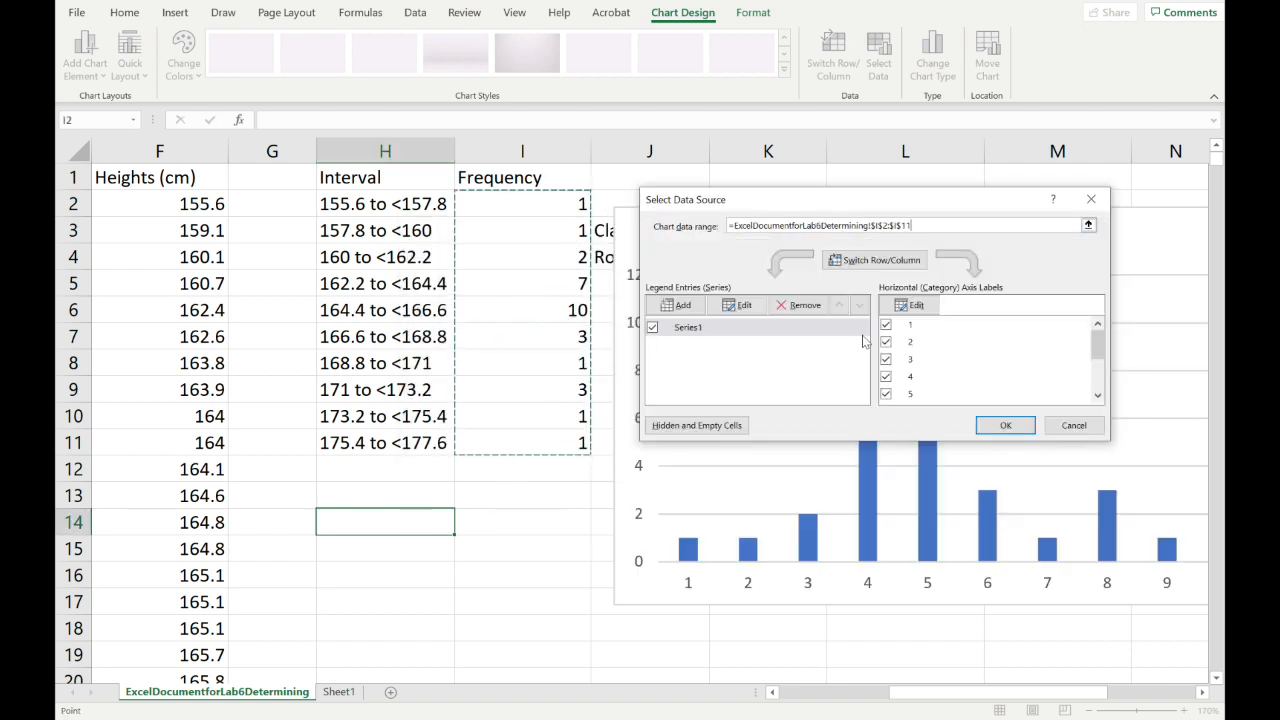
pyautogui.click(741, 310)
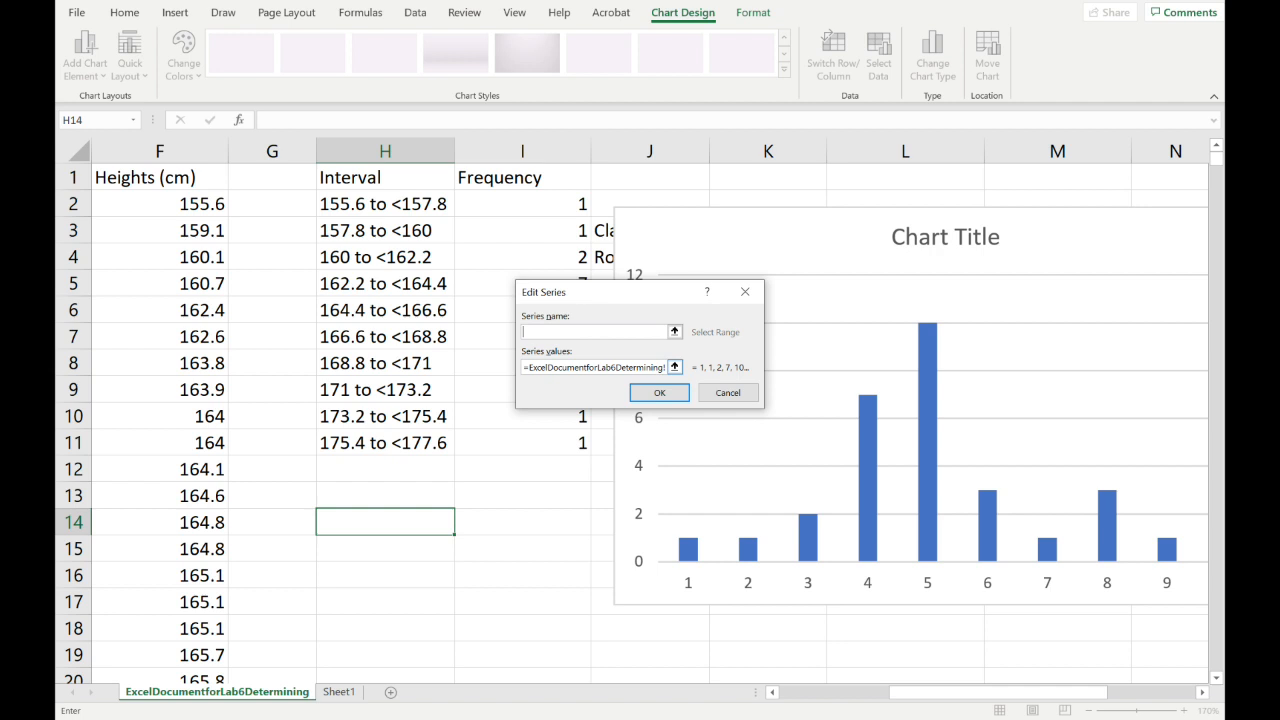
pyautogui.press('Tab')
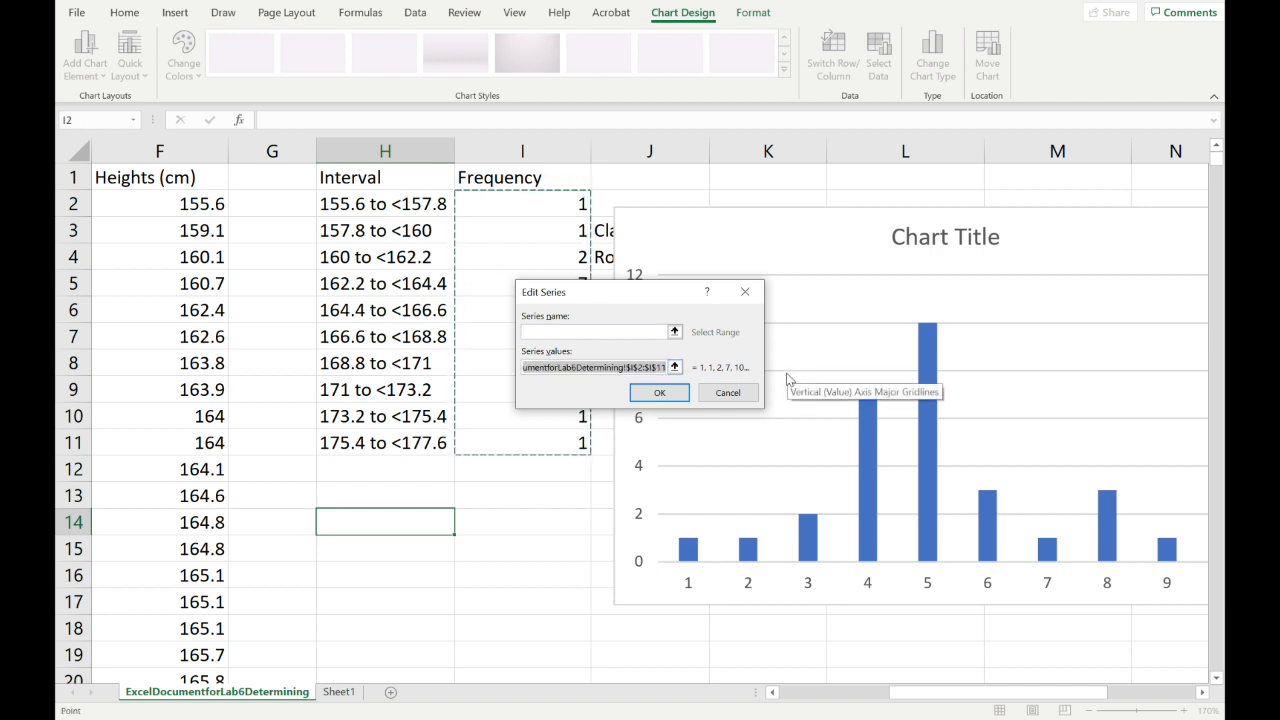
pyautogui.press('BackSpace')
pyautogui.moveTo(398, 207); pyautogui.dragTo(398, 441)
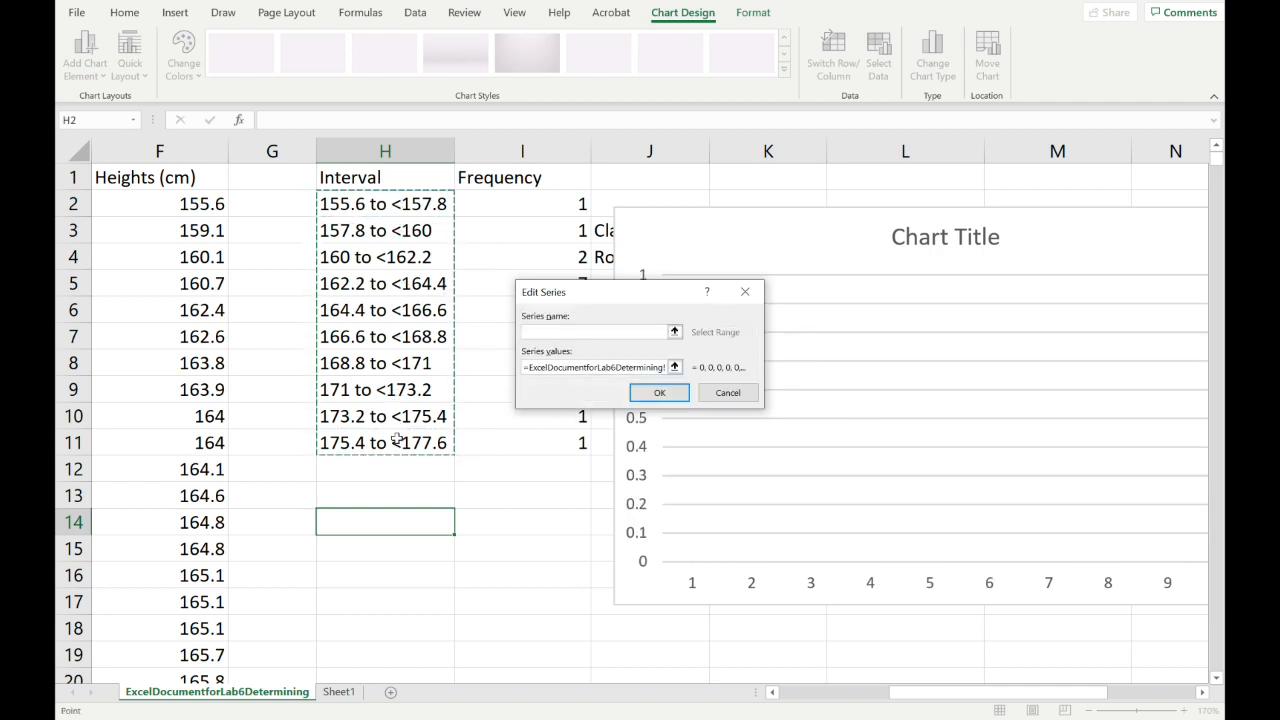
pyautogui.click(722, 393)
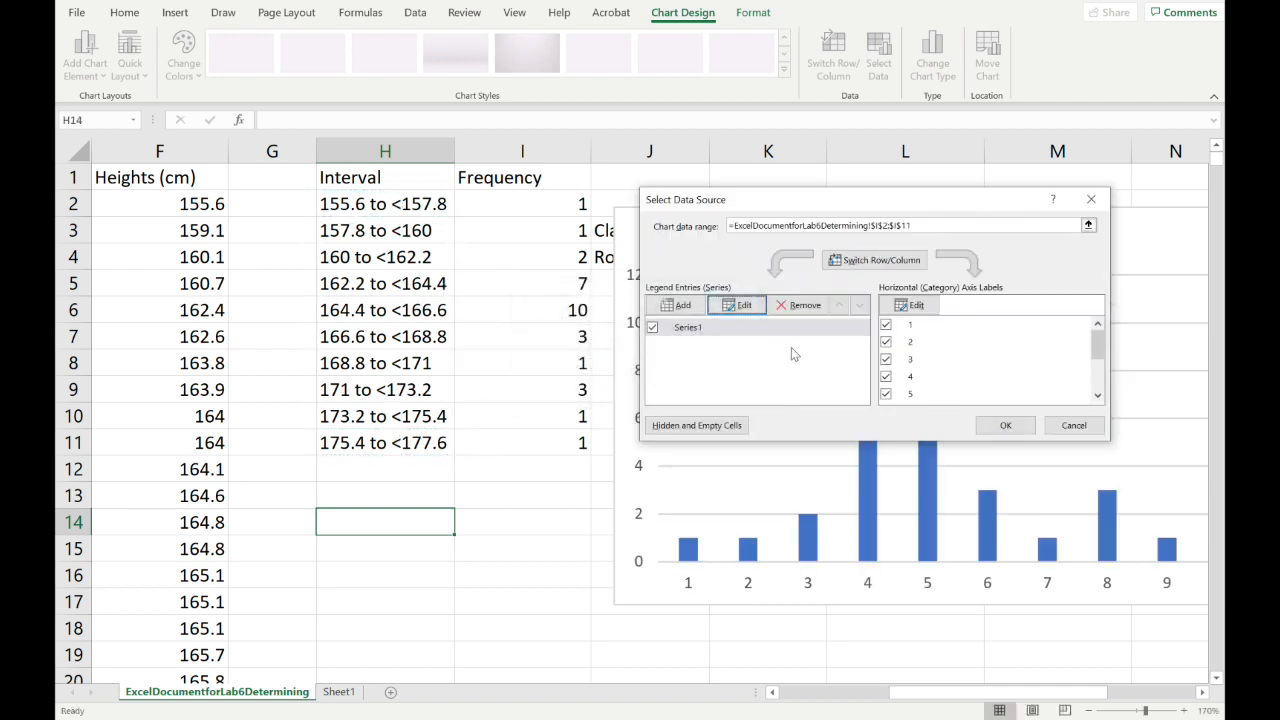
# - Use the intervals in H2 through H11 as the chart's horizontal axis labels and apply the data source settings
pyautogui.click(918, 306)
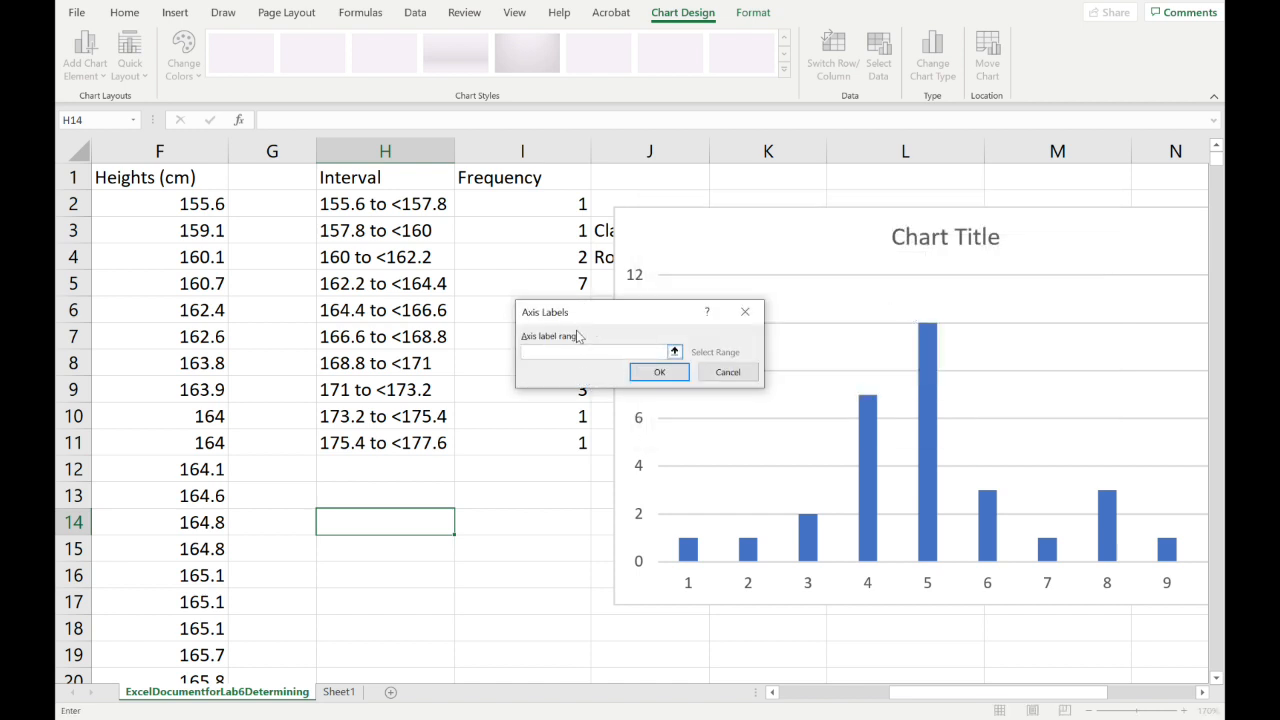
pyautogui.click(659, 372)
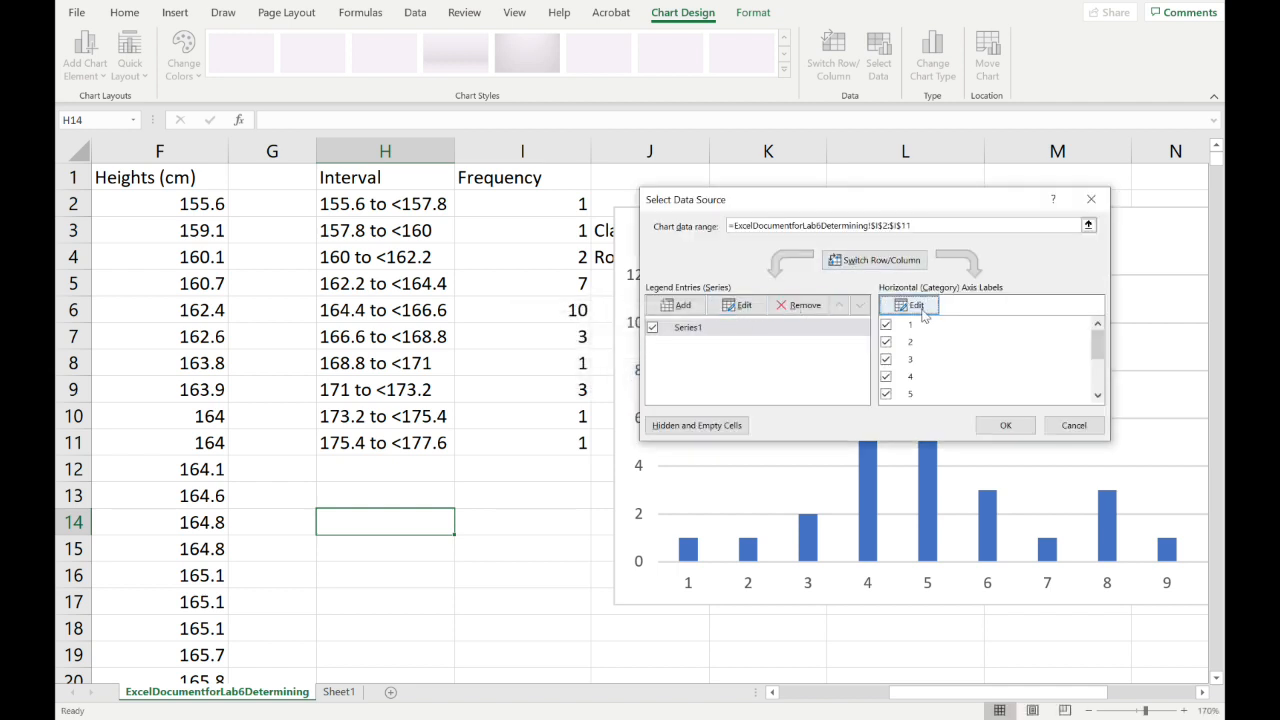
pyautogui.click(908, 306)
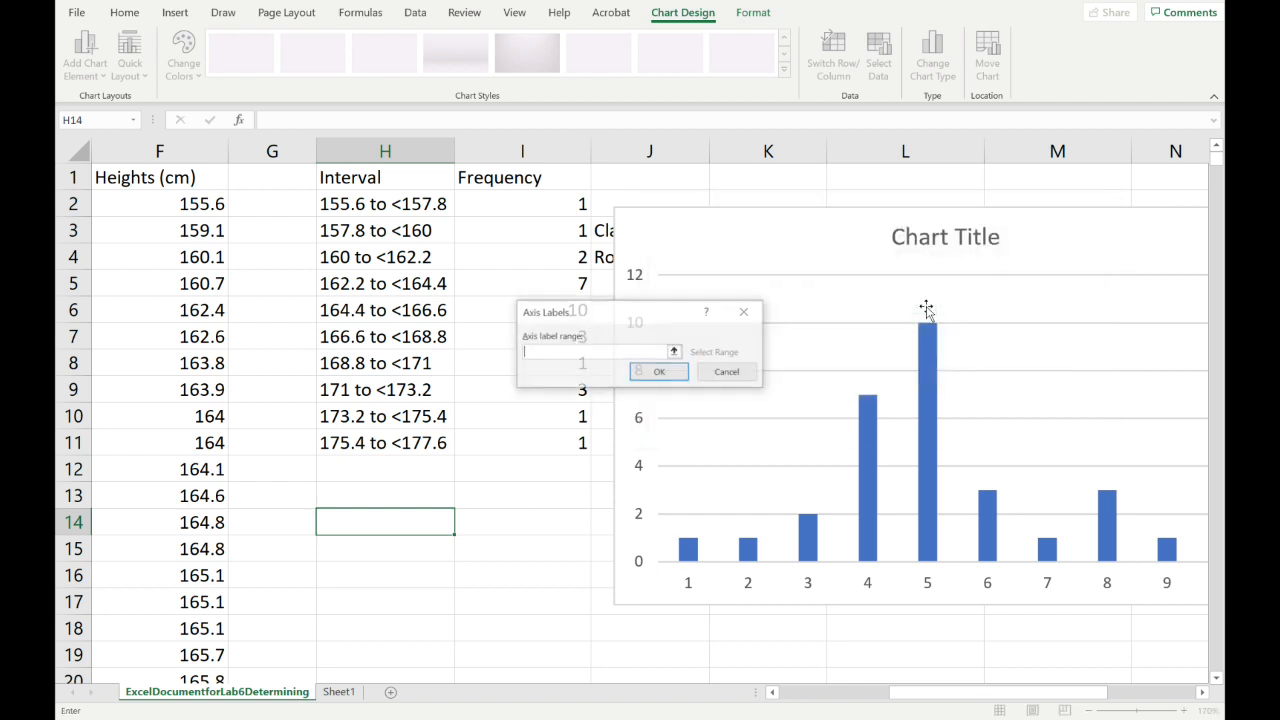
pyautogui.moveTo(362, 205); pyautogui.dragTo(367, 435)
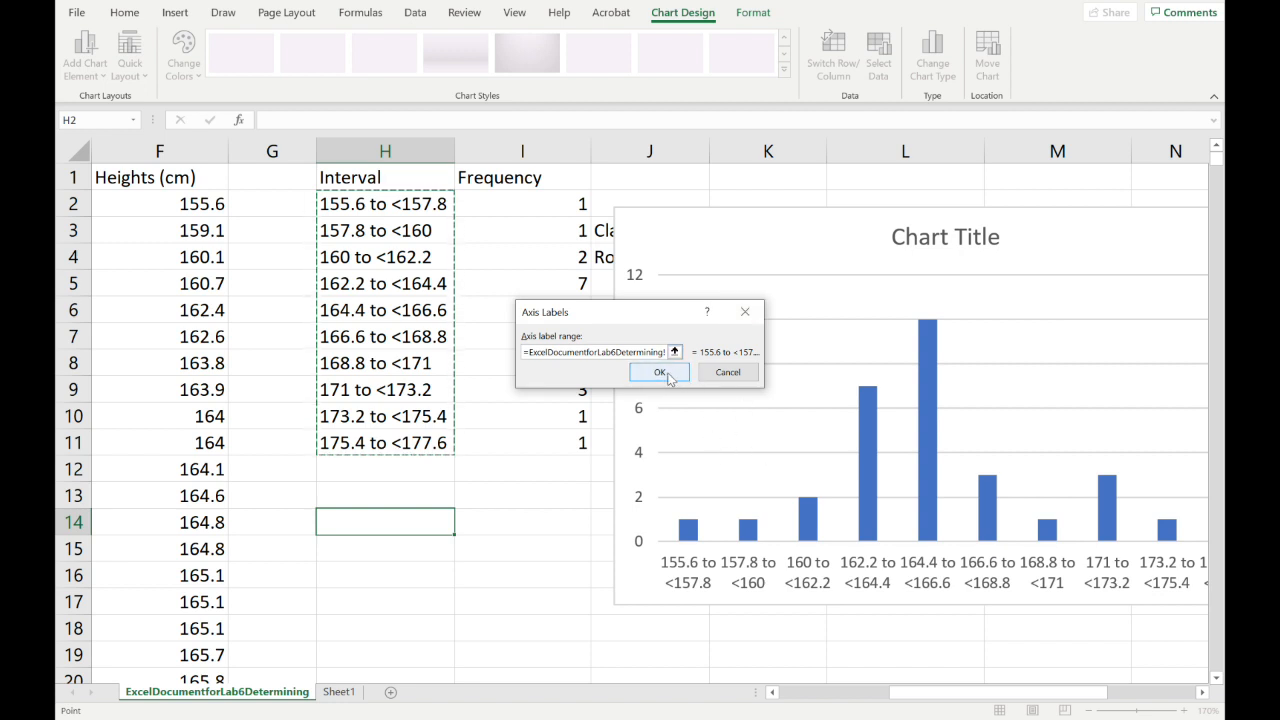
pyautogui.click(667, 378)
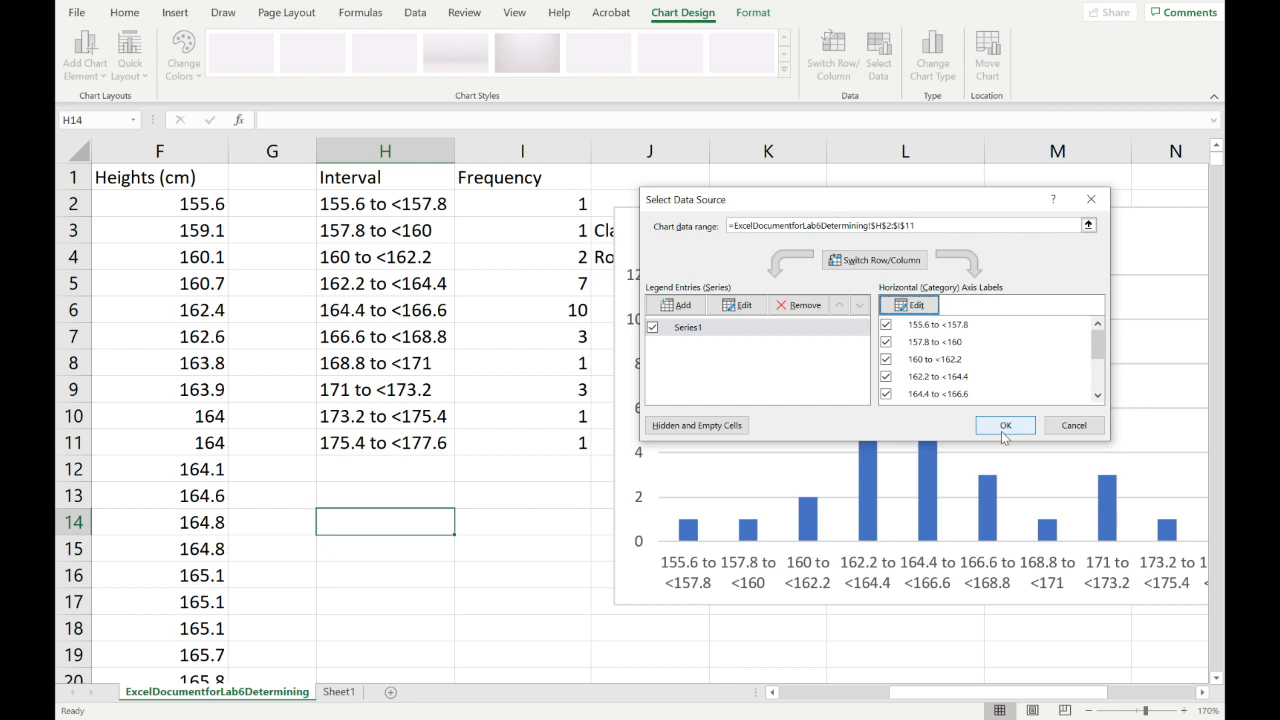
pyautogui.click(1004, 427)
# - Move the chart next to the Interval column so that all ten bars are in view
pyautogui.moveTo(766, 229); pyautogui.dragTo(623, 221)
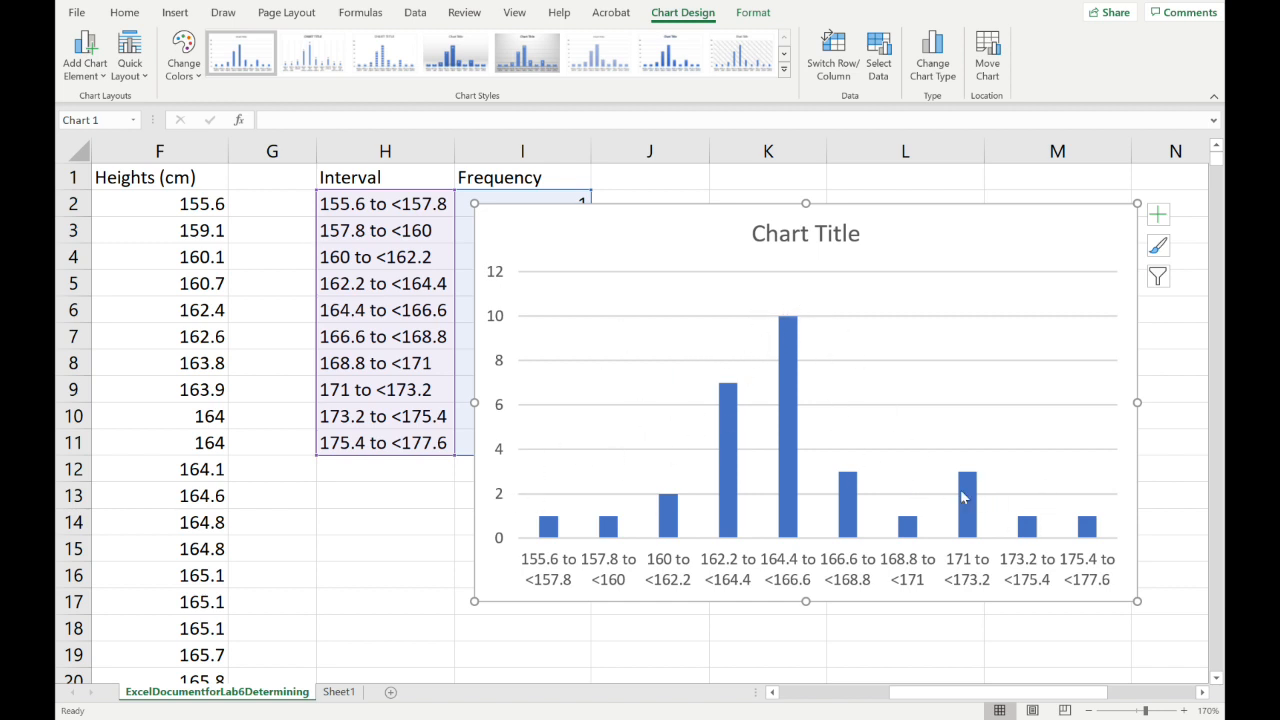
pyautogui.moveTo(866, 218)
pyautogui.mouseDown()
pyautogui.moveTo(983, 200)
pyautogui.moveTo(873, 211)
pyautogui.mouseUp()
pyautogui.moveTo(843, 208); pyautogui.dragTo(848, 208)
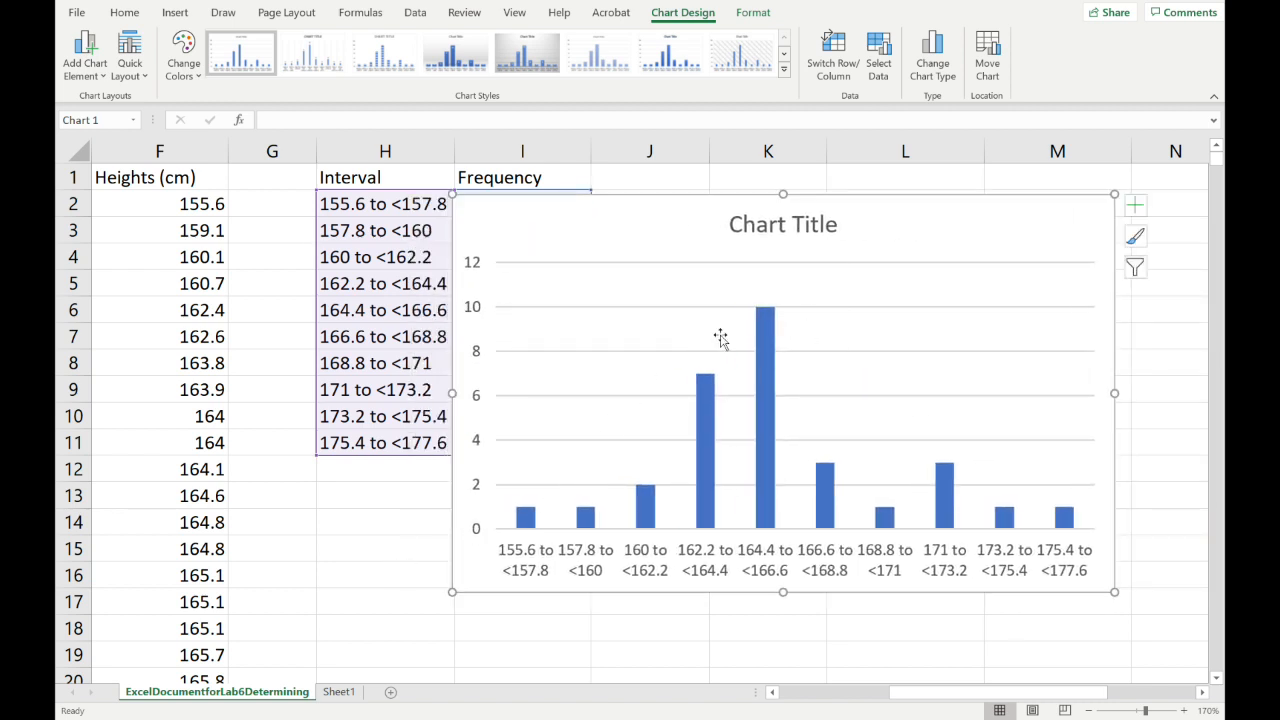
# - Move the column chart right and slightly up, clear of the Interval column
pyautogui.moveTo(899, 213); pyautogui.dragTo(966, 214)
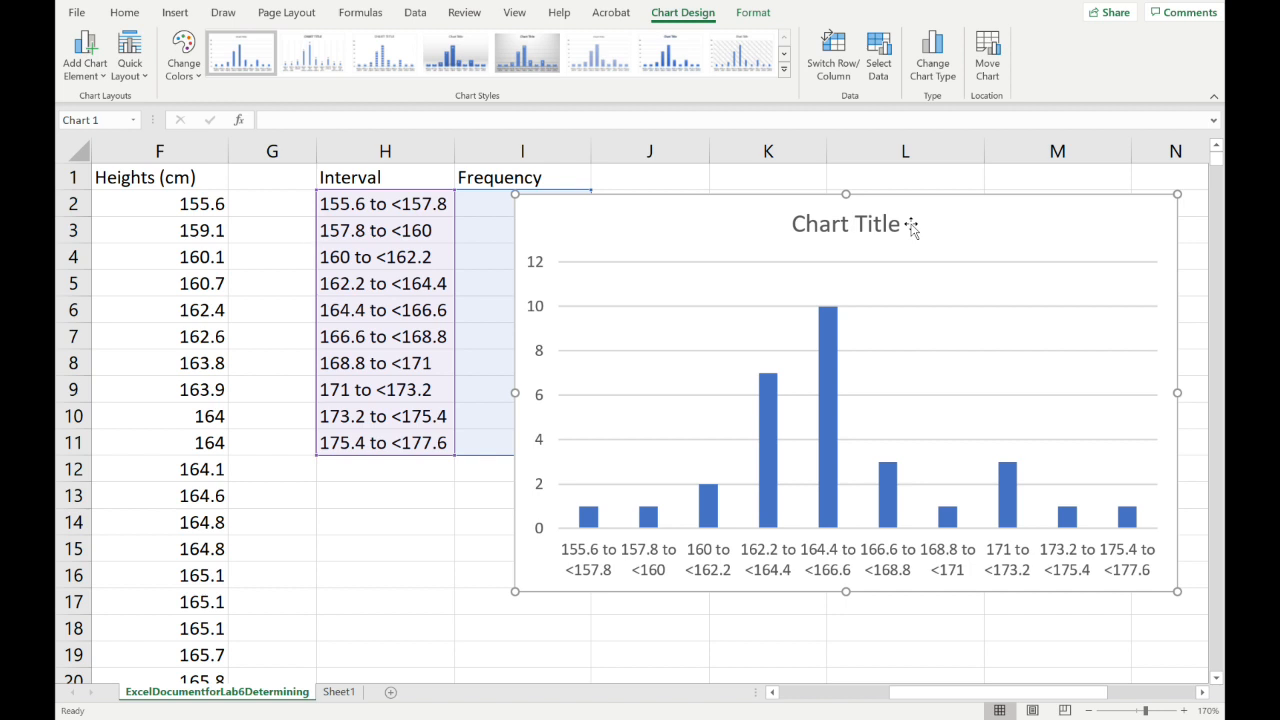
pyautogui.moveTo(941, 222)
pyautogui.mouseDown()
pyautogui.moveTo(1018, 218)
pyautogui.moveTo(929, 201)
pyautogui.moveTo(941, 210)
pyautogui.mouseUp()
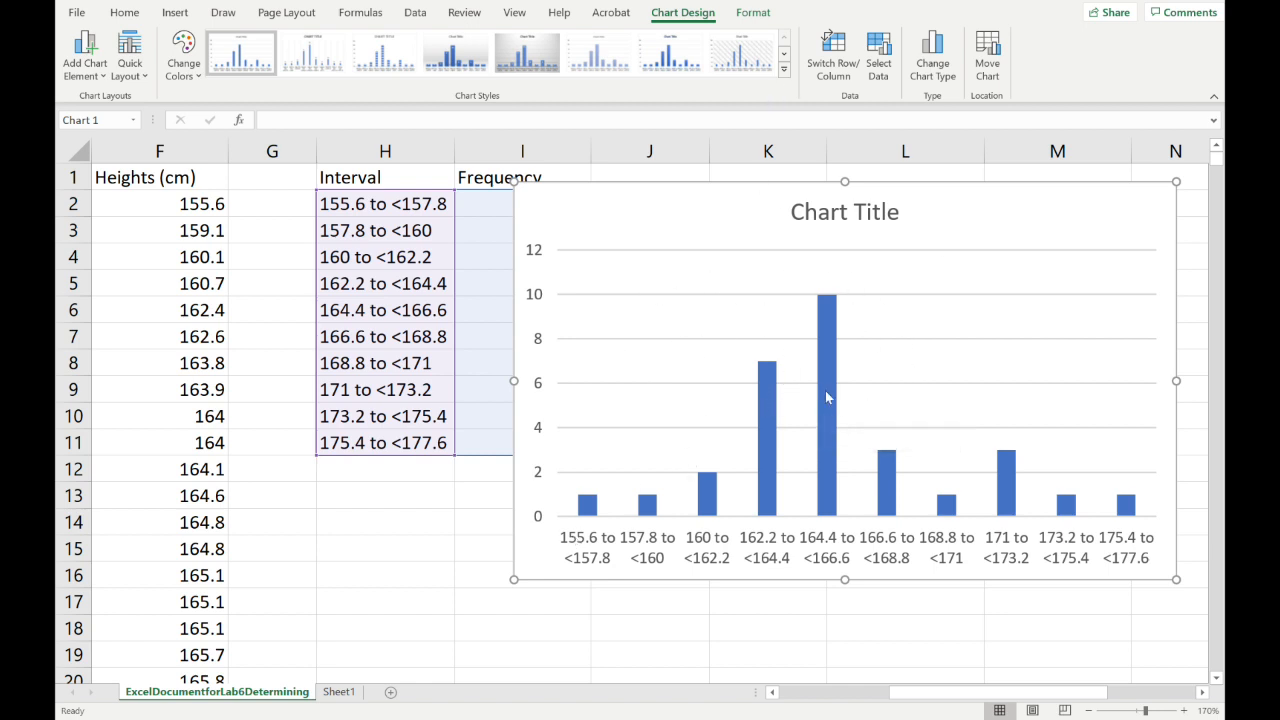
pyautogui.click(587, 508)
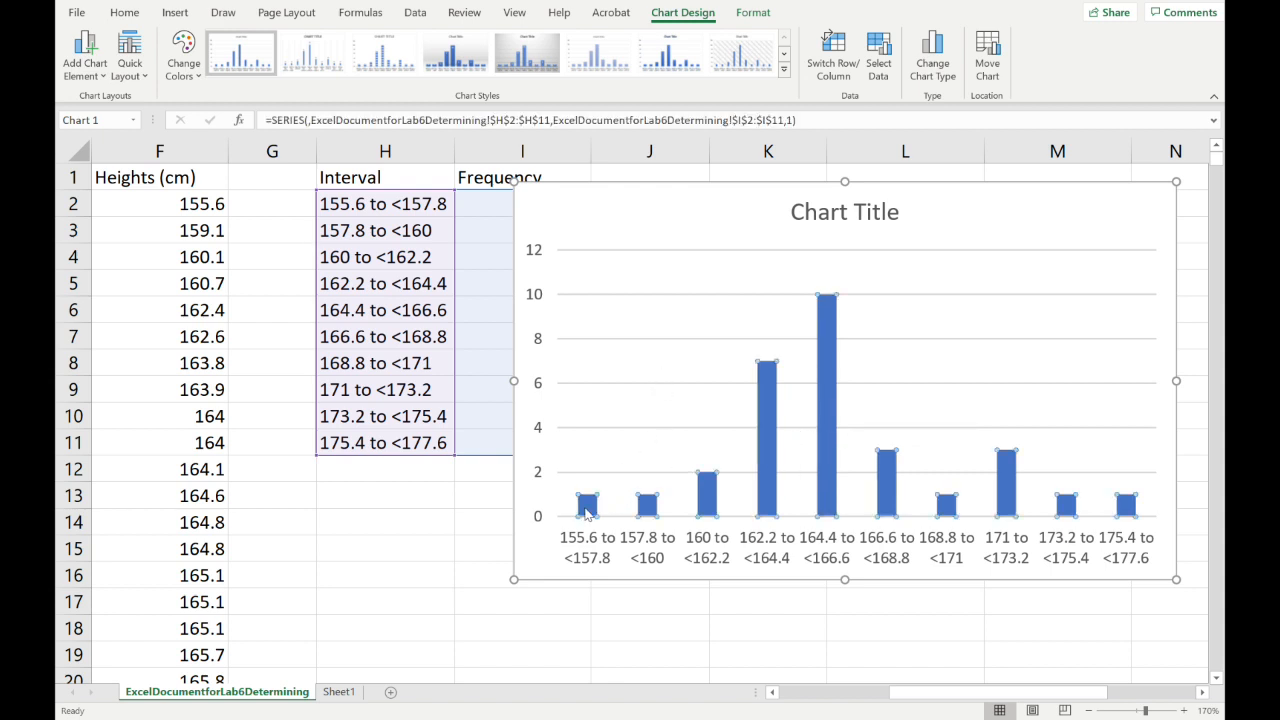
pyautogui.click(587, 508)
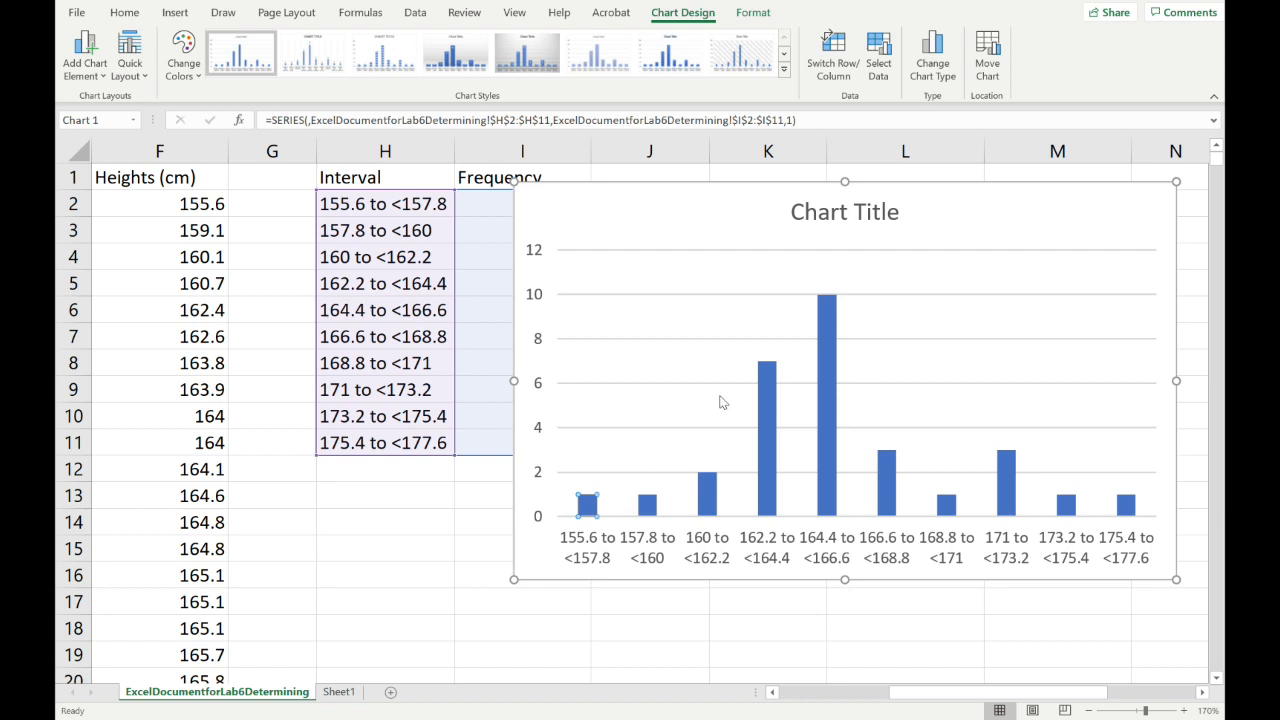
pyautogui.doubleClick(778, 480)
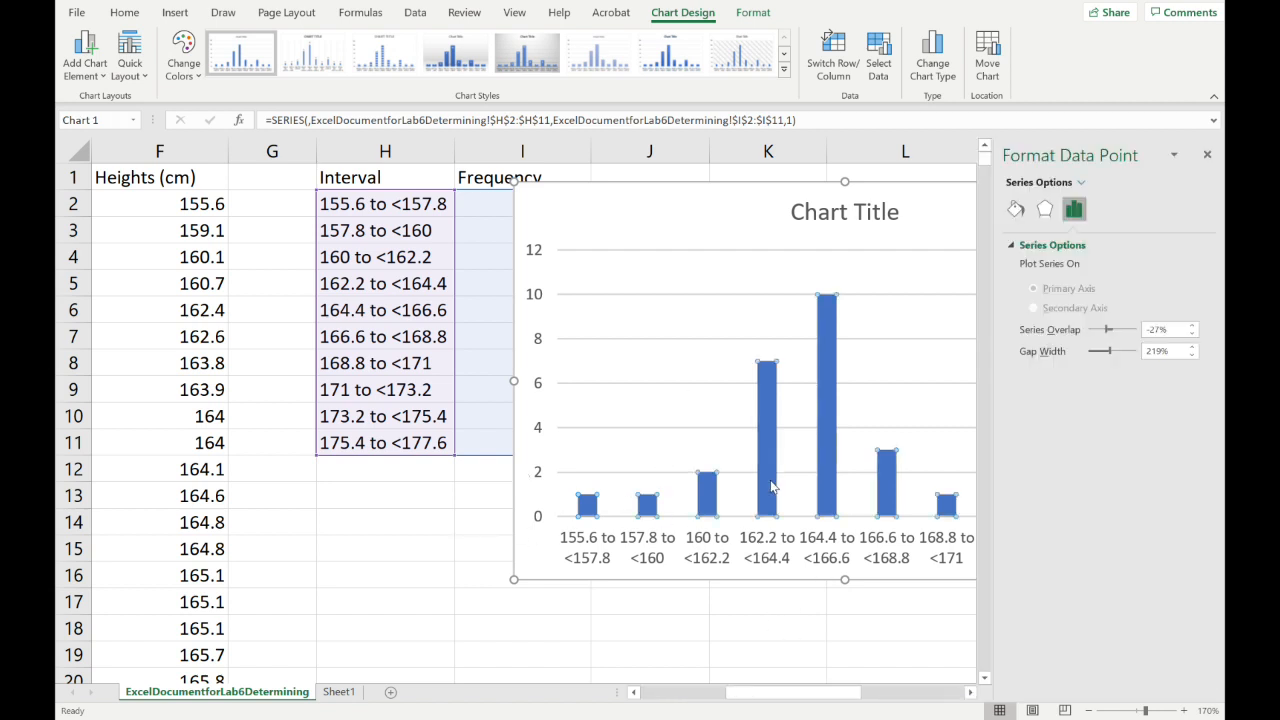
pyautogui.click(1207, 156)
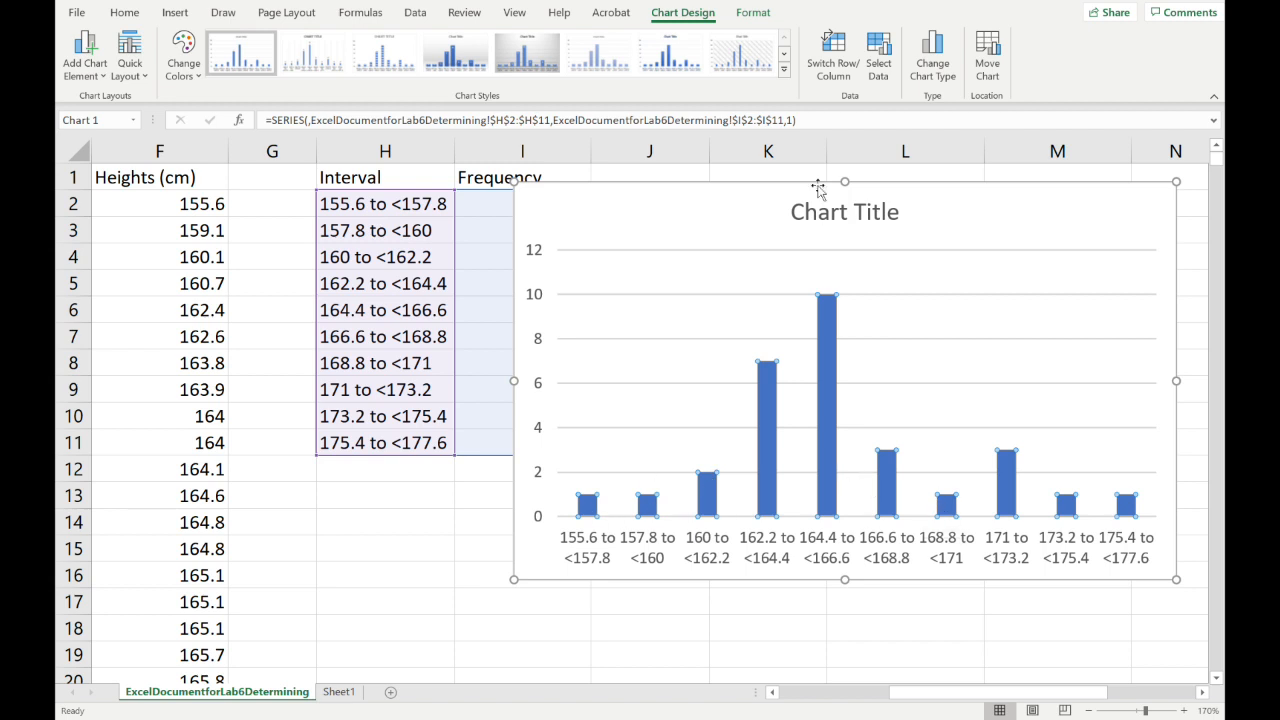
pyautogui.click(753, 13)
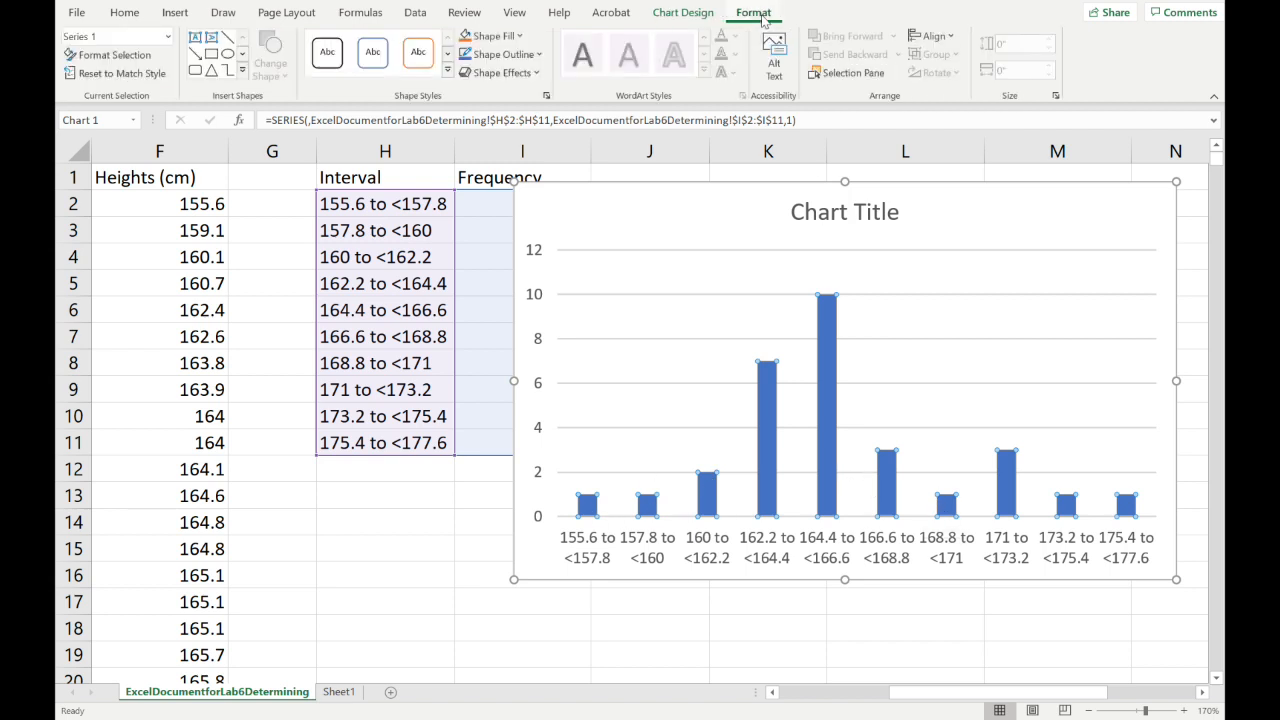
pyautogui.click(696, 15)
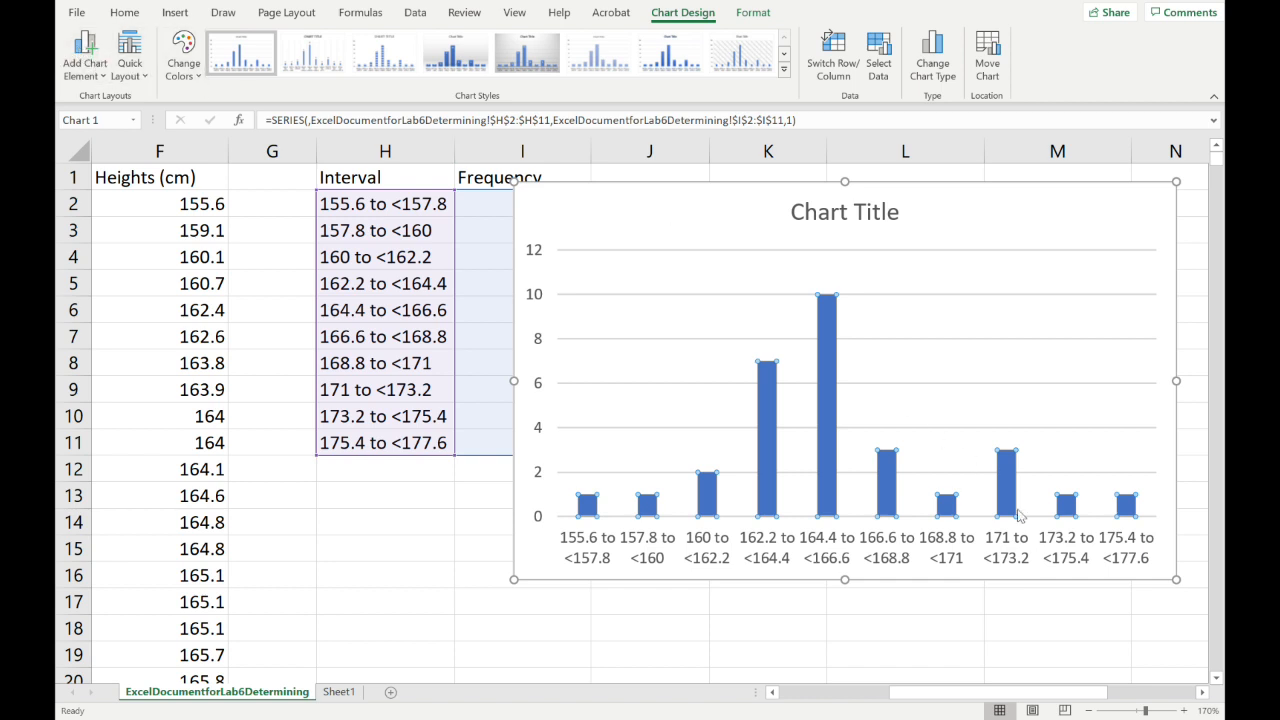
# - Set the gap width of the chart's data series to 0% so that the columns touch
pyautogui.rightClick(830, 391)
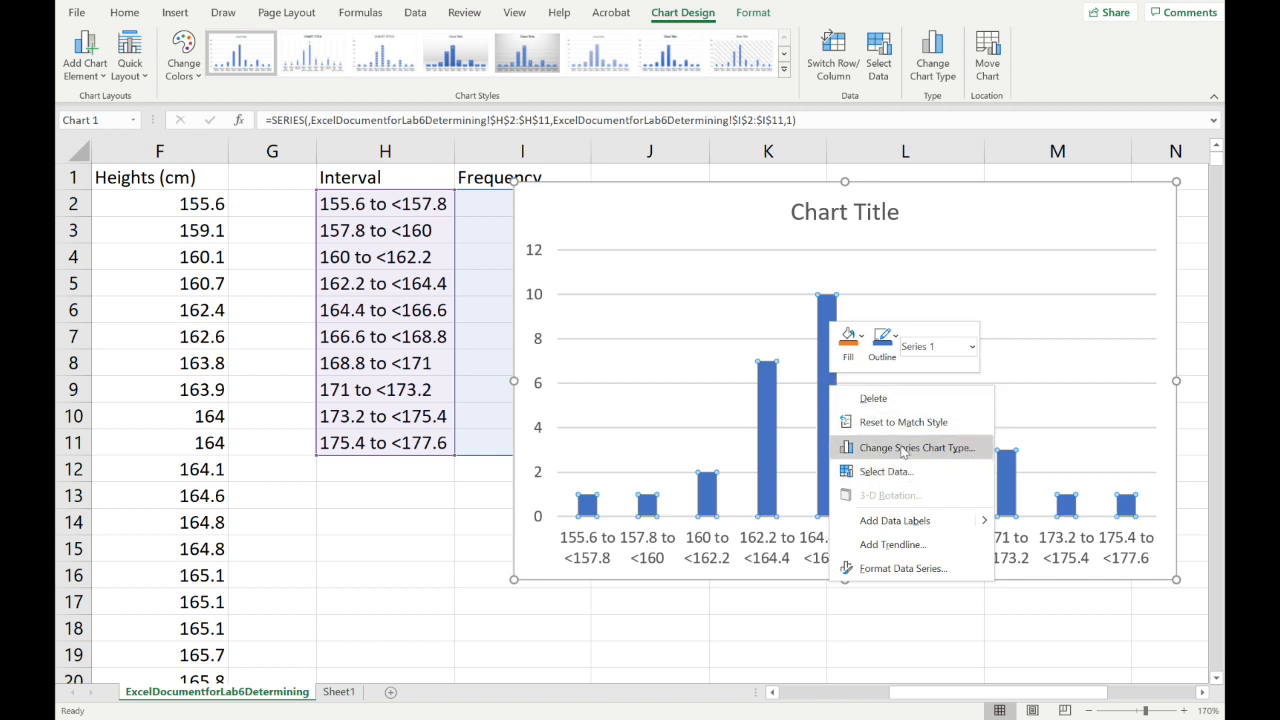
pyautogui.click(903, 568)
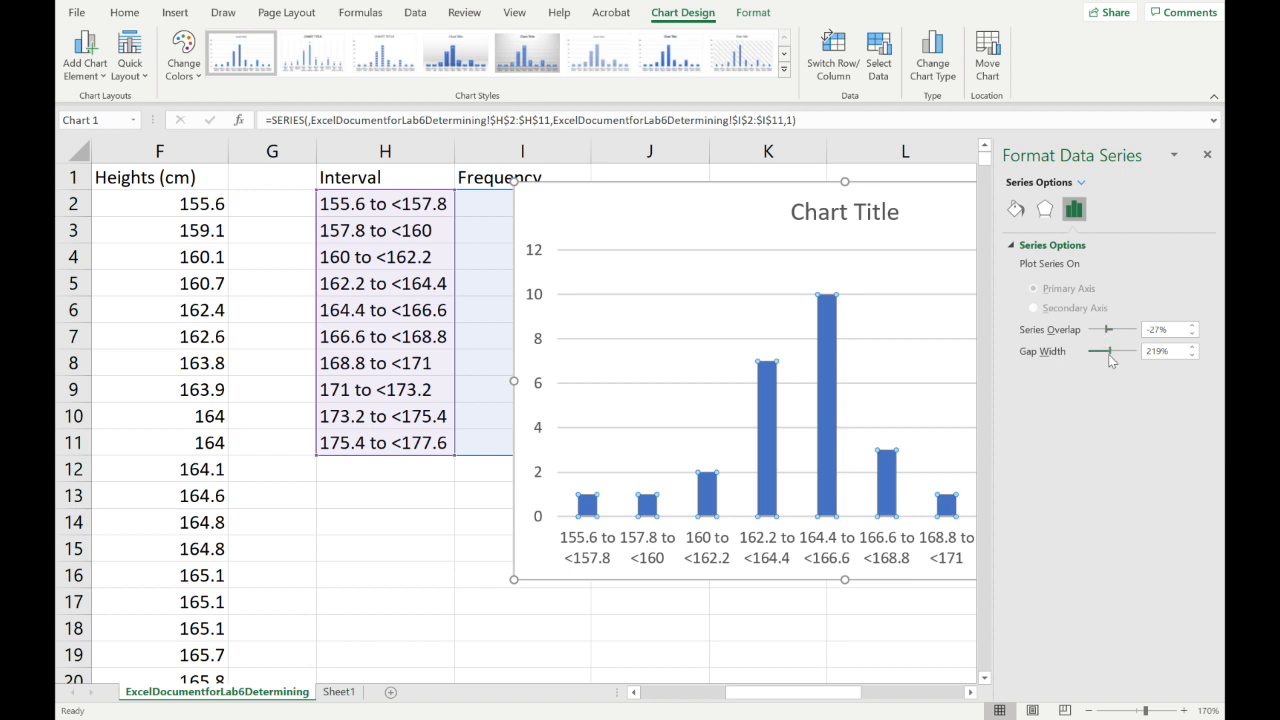
pyautogui.moveTo(1105, 354); pyautogui.dragTo(1084, 358)
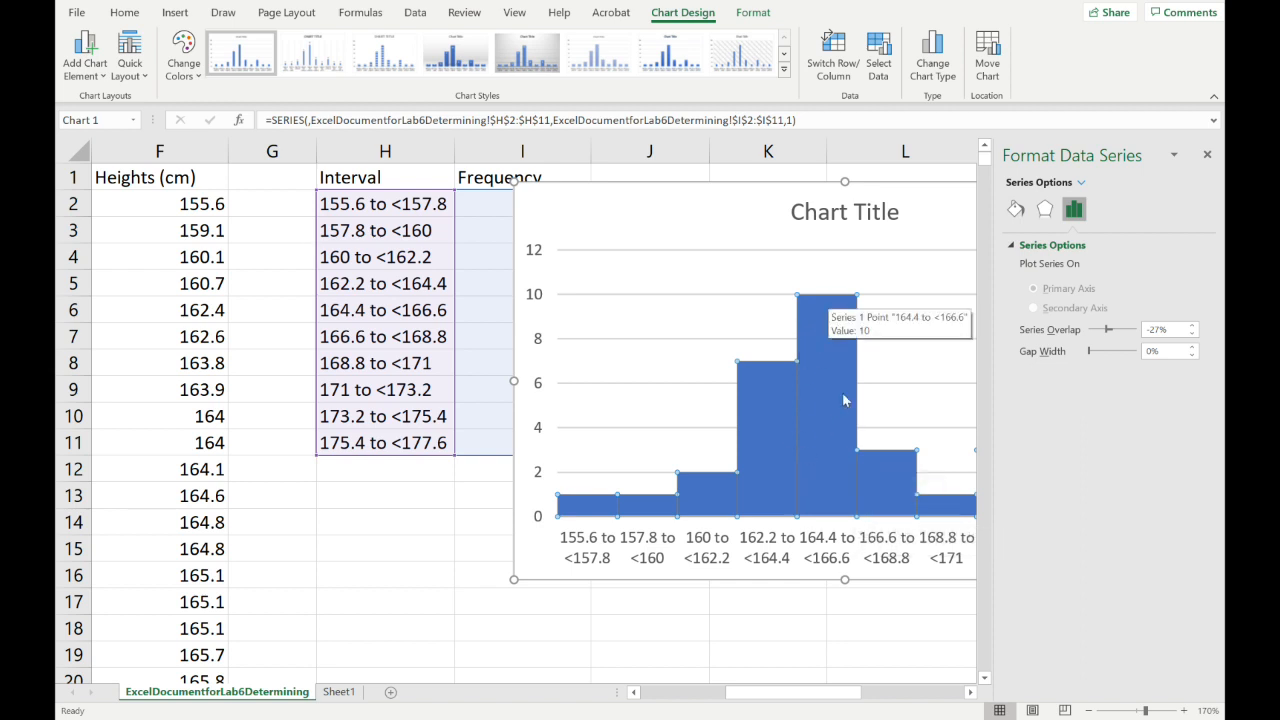
# - Give the histogram columns a solid black border line, and deselect the chart
pyautogui.click(1016, 210)
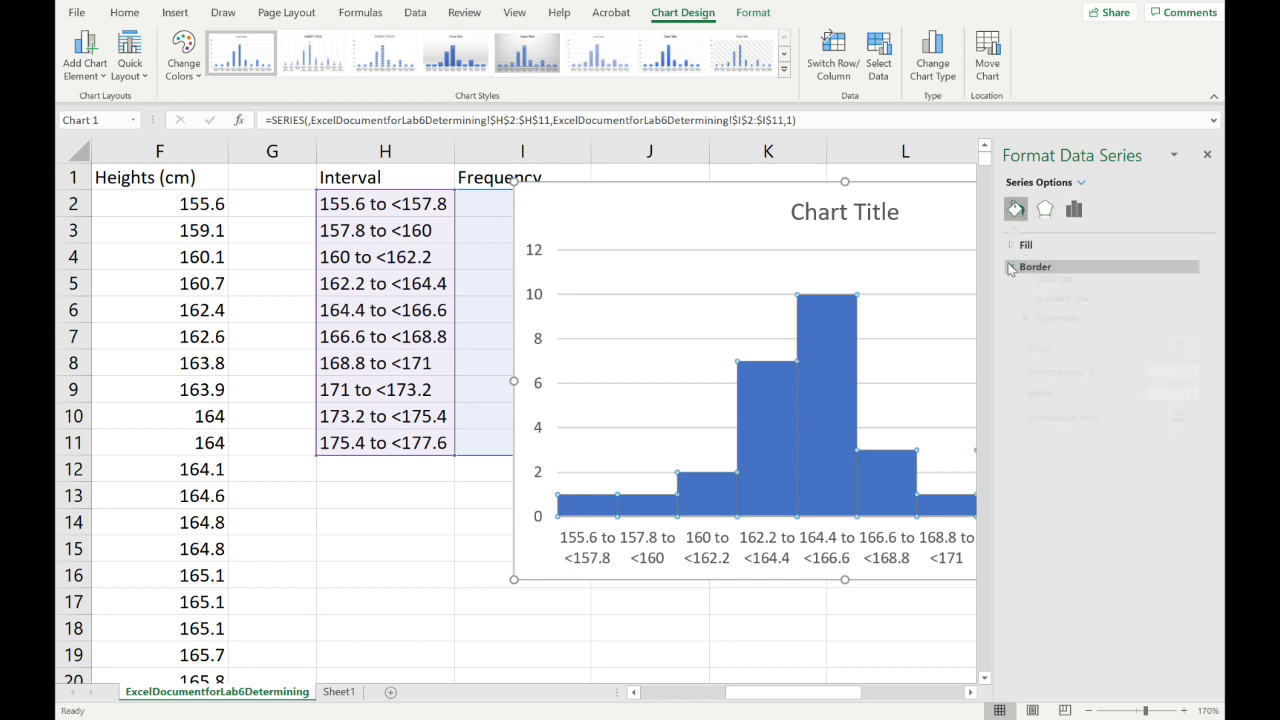
pyautogui.click(1012, 267)
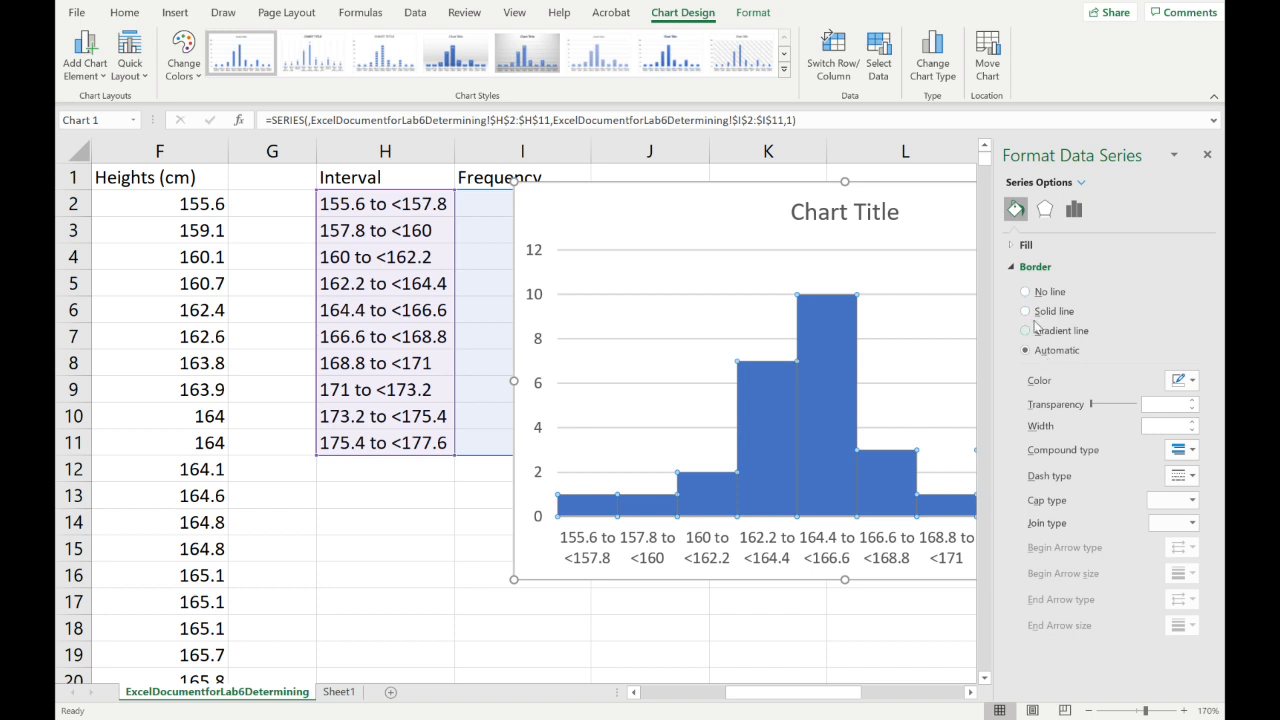
pyautogui.click(1025, 311)
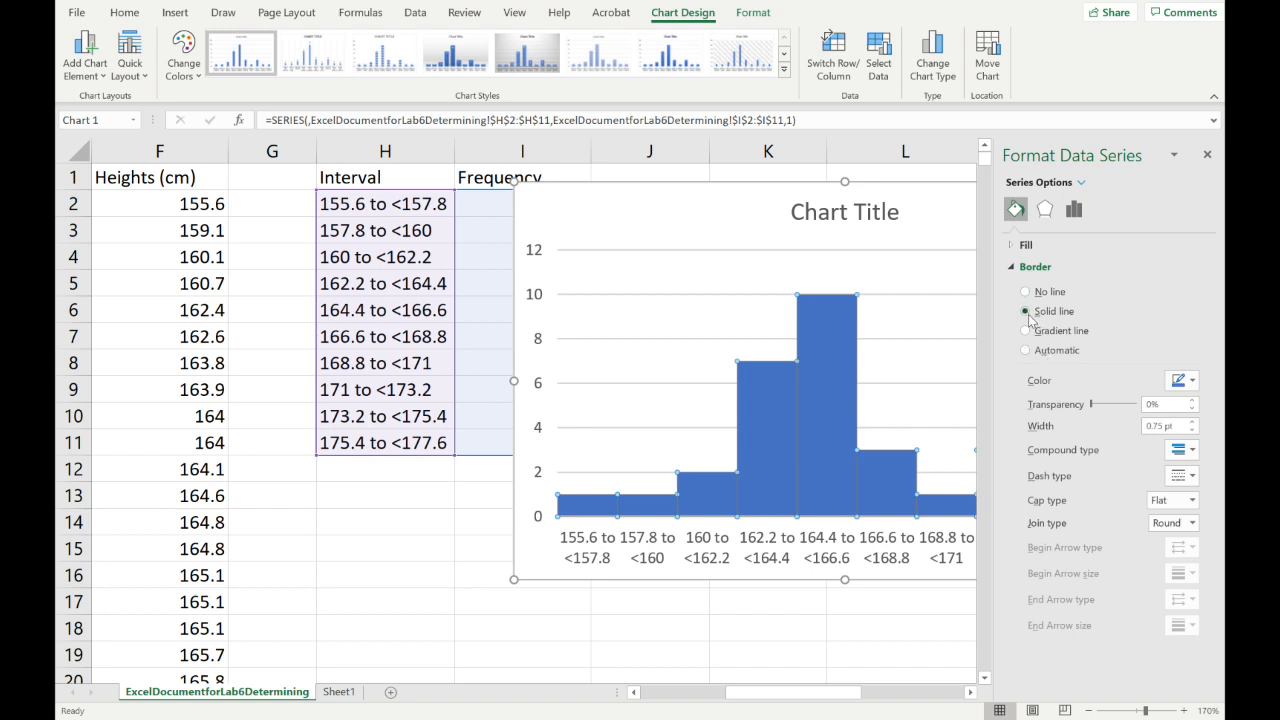
pyautogui.click(1180, 380)
pyautogui.click(1101, 423)
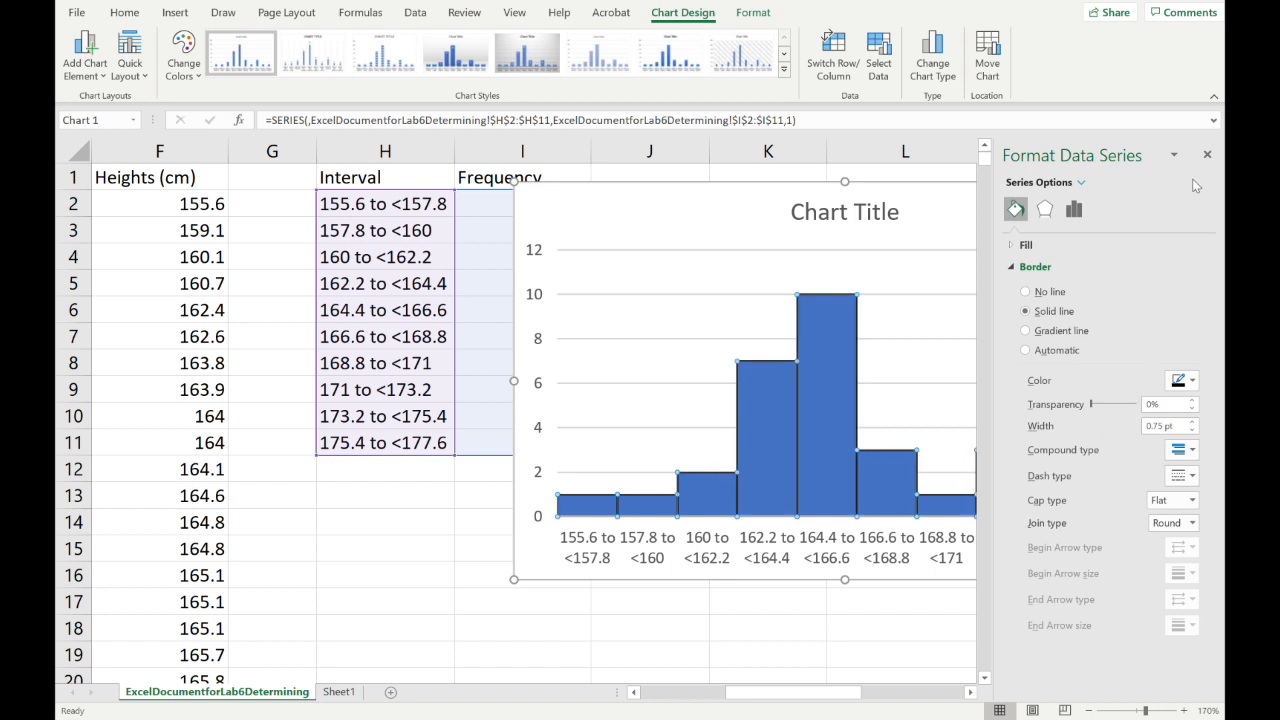
pyautogui.click(1207, 157)
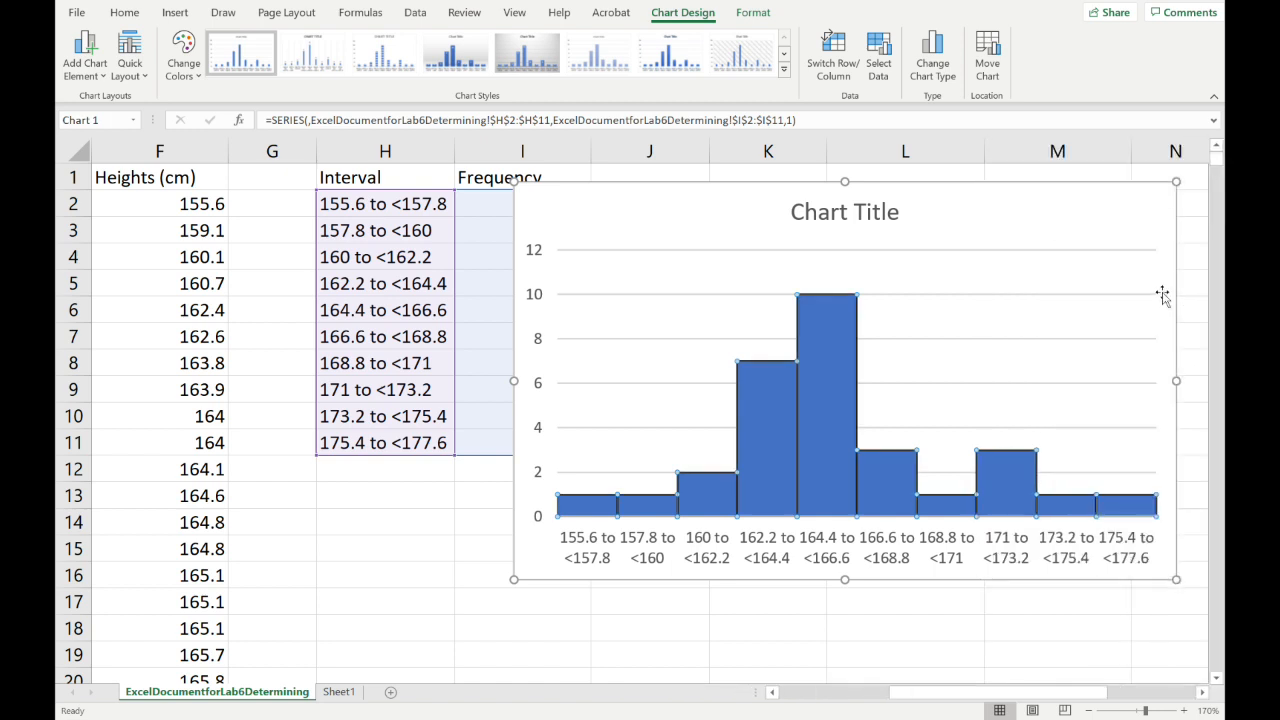
pyautogui.click(495, 504)
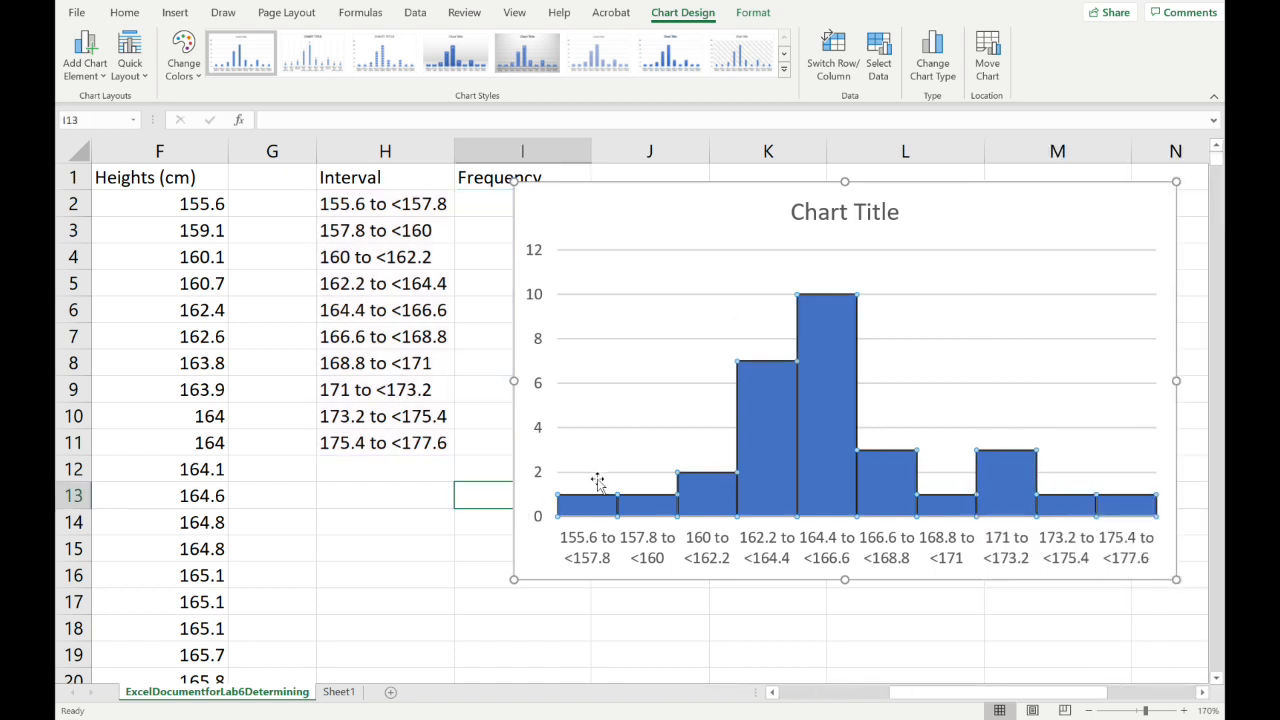
pyautogui.click(835, 630)
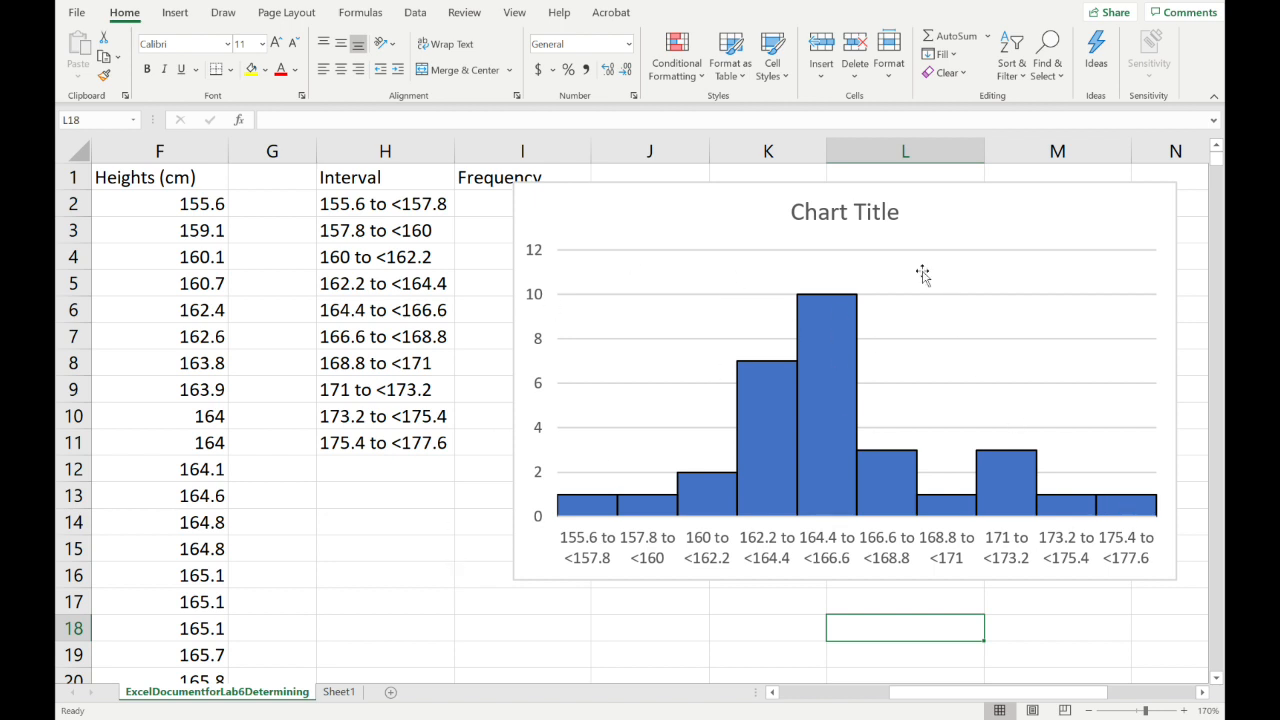
# - Replace the placeholder chart title with "Global Heights of US Males (n=30)"
pyautogui.click(866, 212)
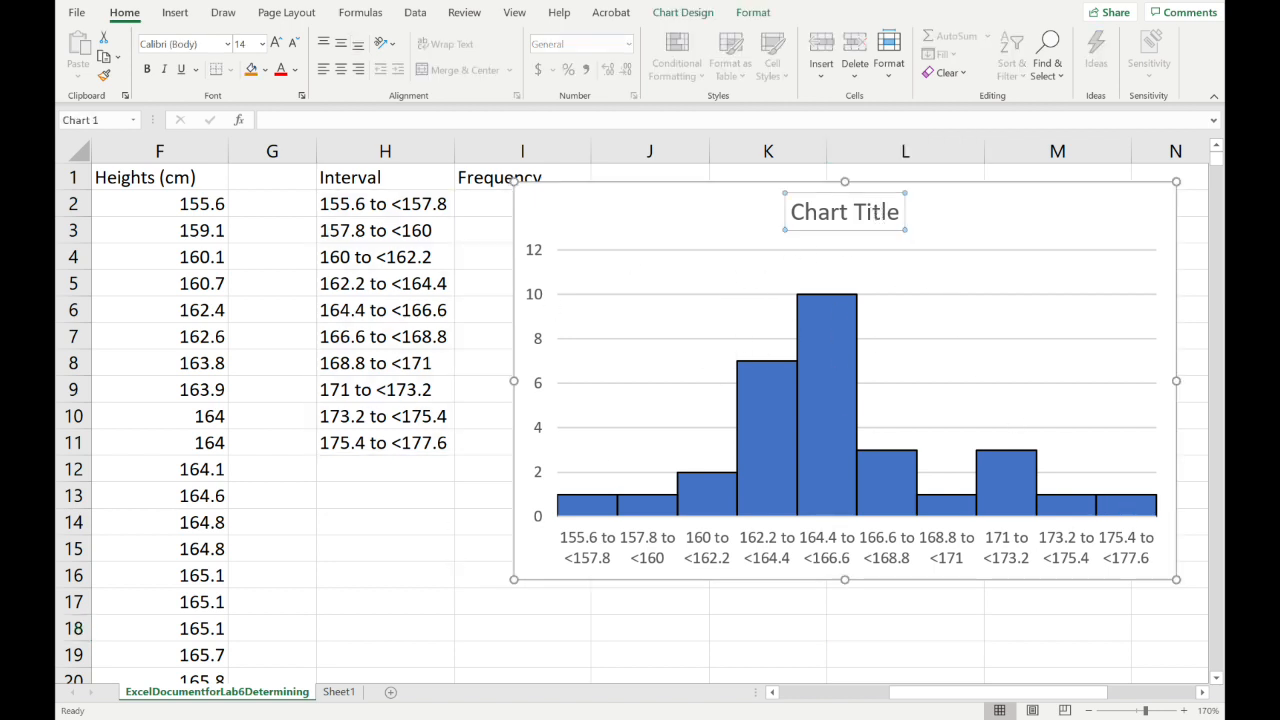
pyautogui.tripleClick(866, 212)
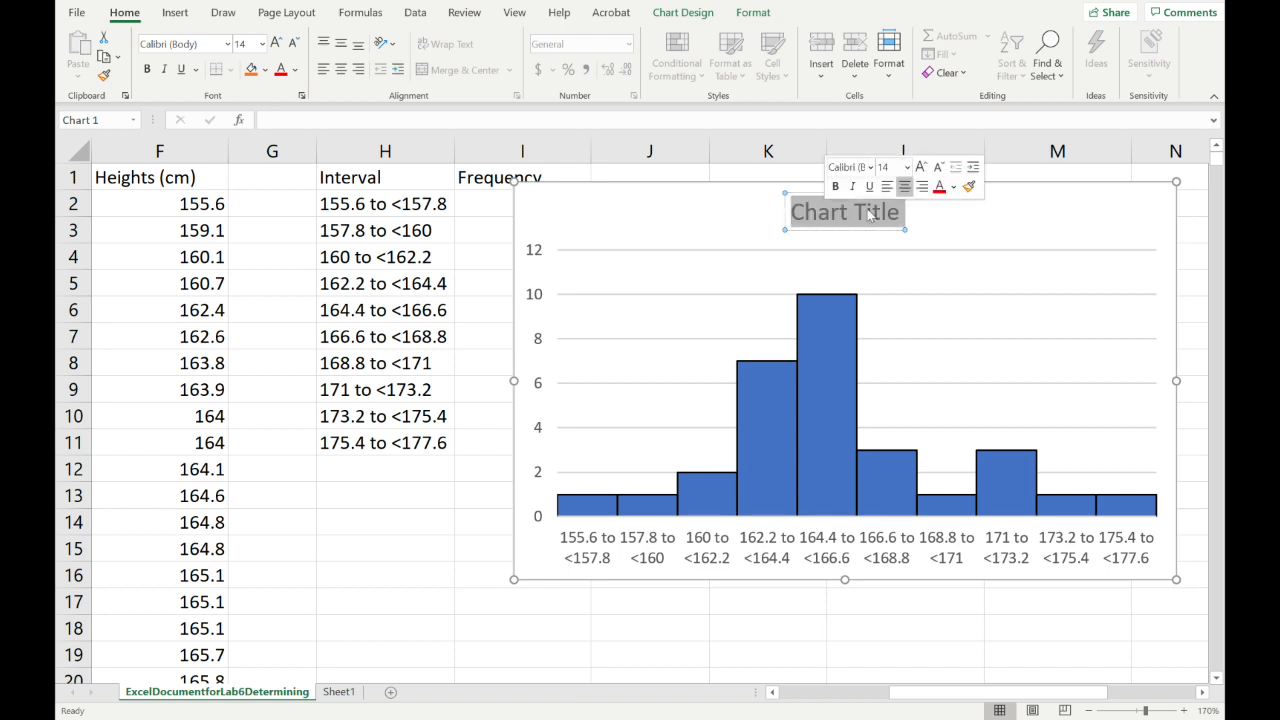
pyautogui.write('Global')
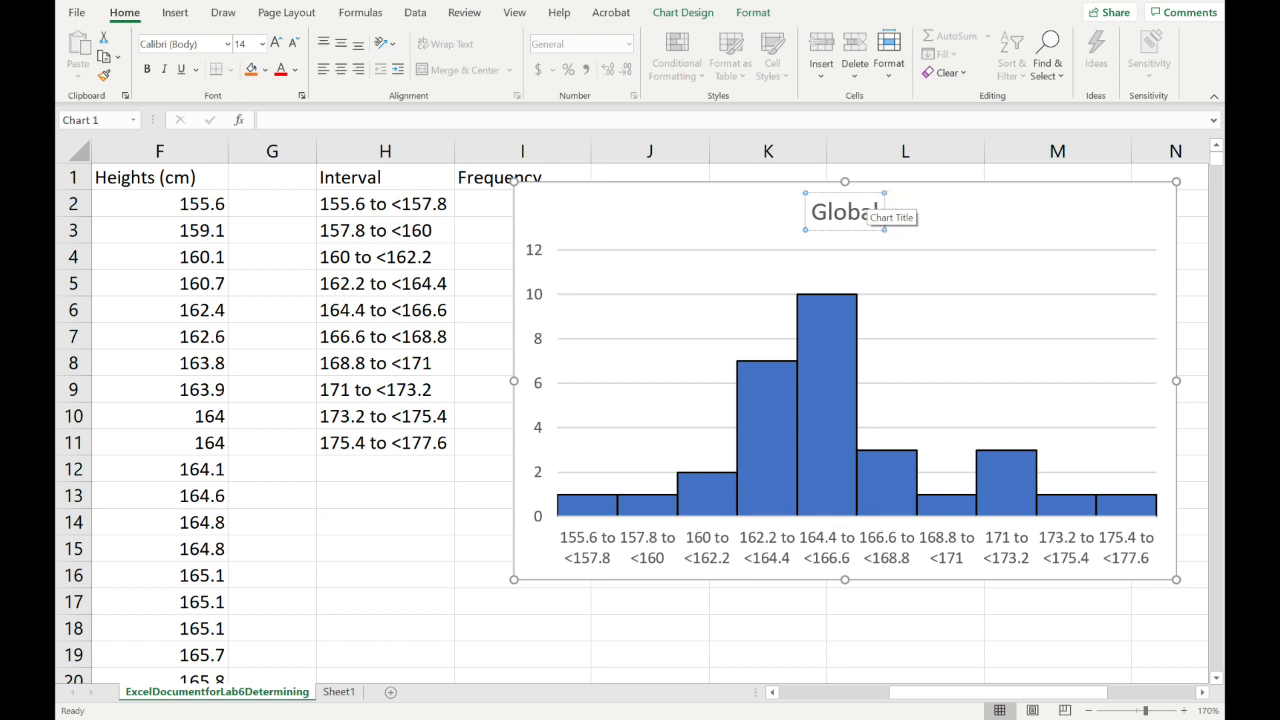
pyautogui.write(' Heights')
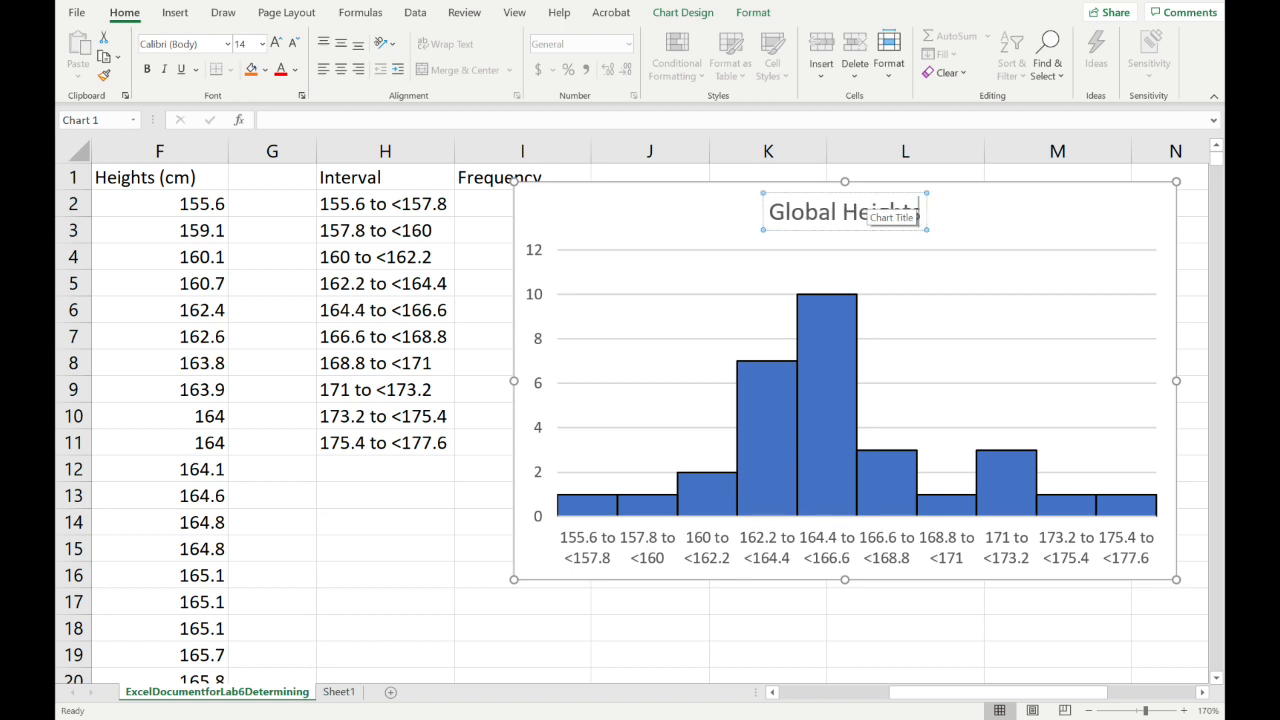
pyautogui.write(' of US Males *(')
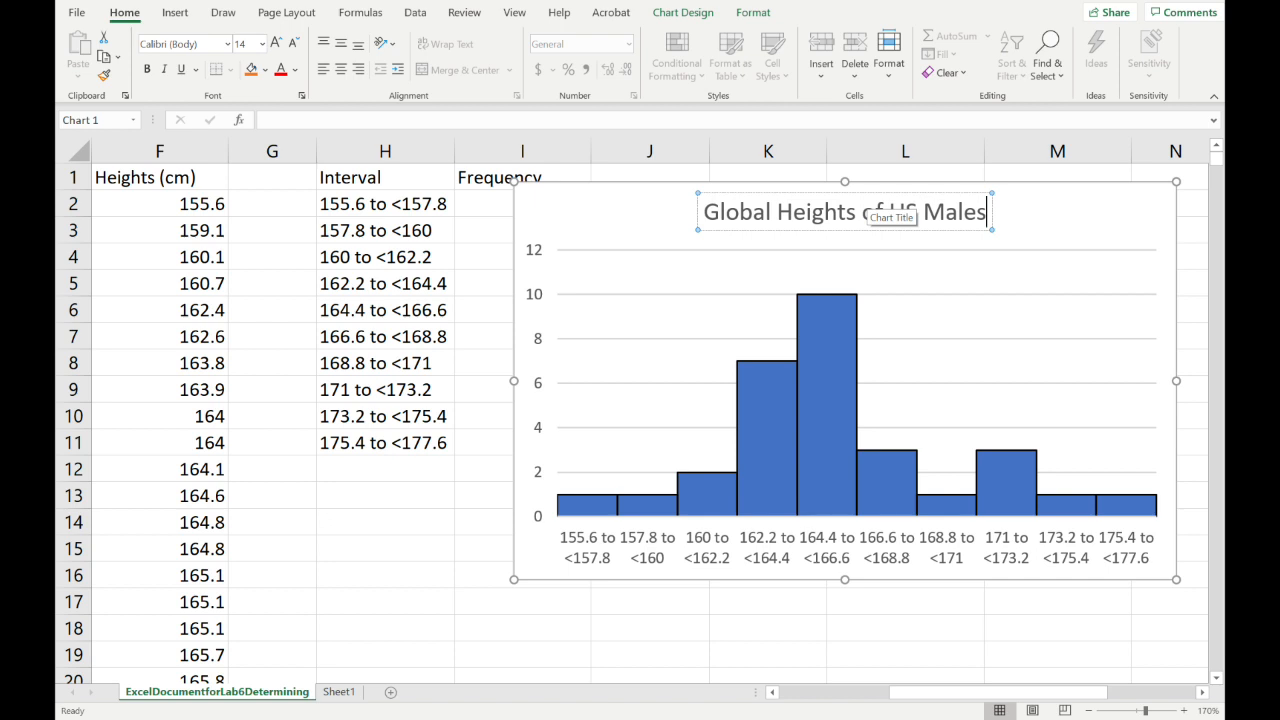
pyautogui.press('BackSpace')
pyautogui.press('BackSpace')
pyautogui.write('(n=30)')
pyautogui.press('BackSpace')
pyautogui.write('0)')
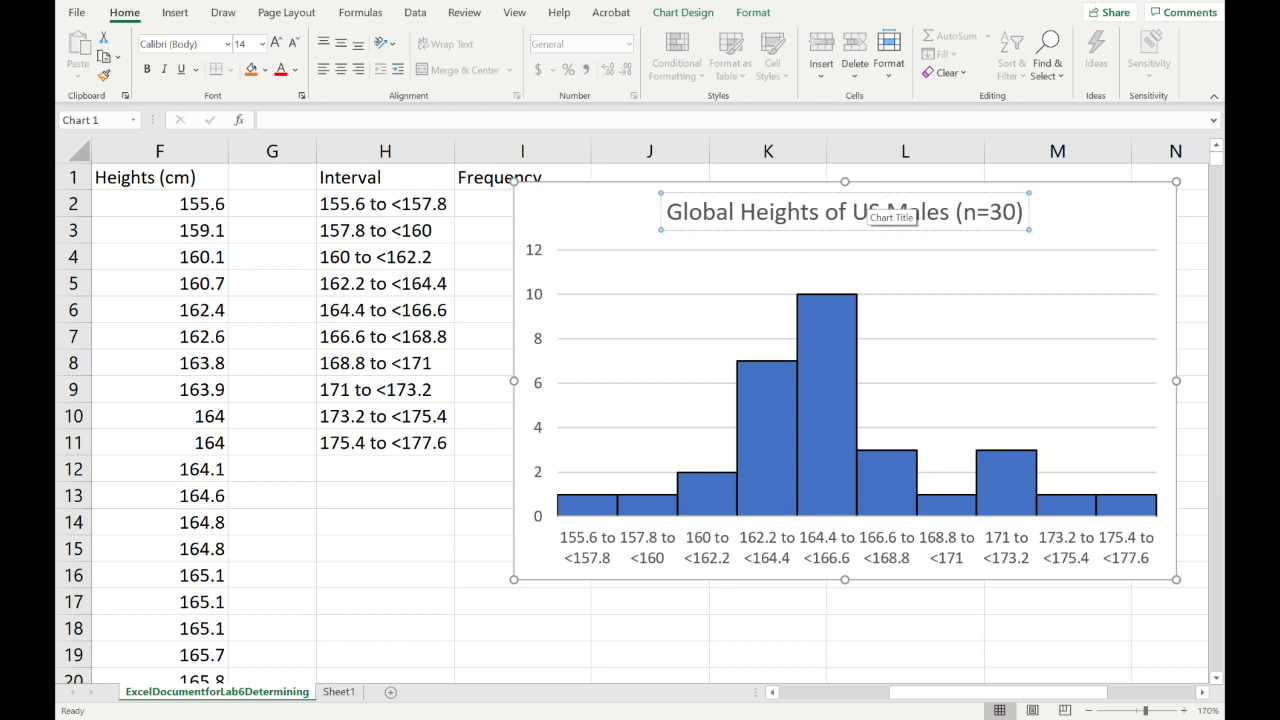
pyautogui.click(521, 409)
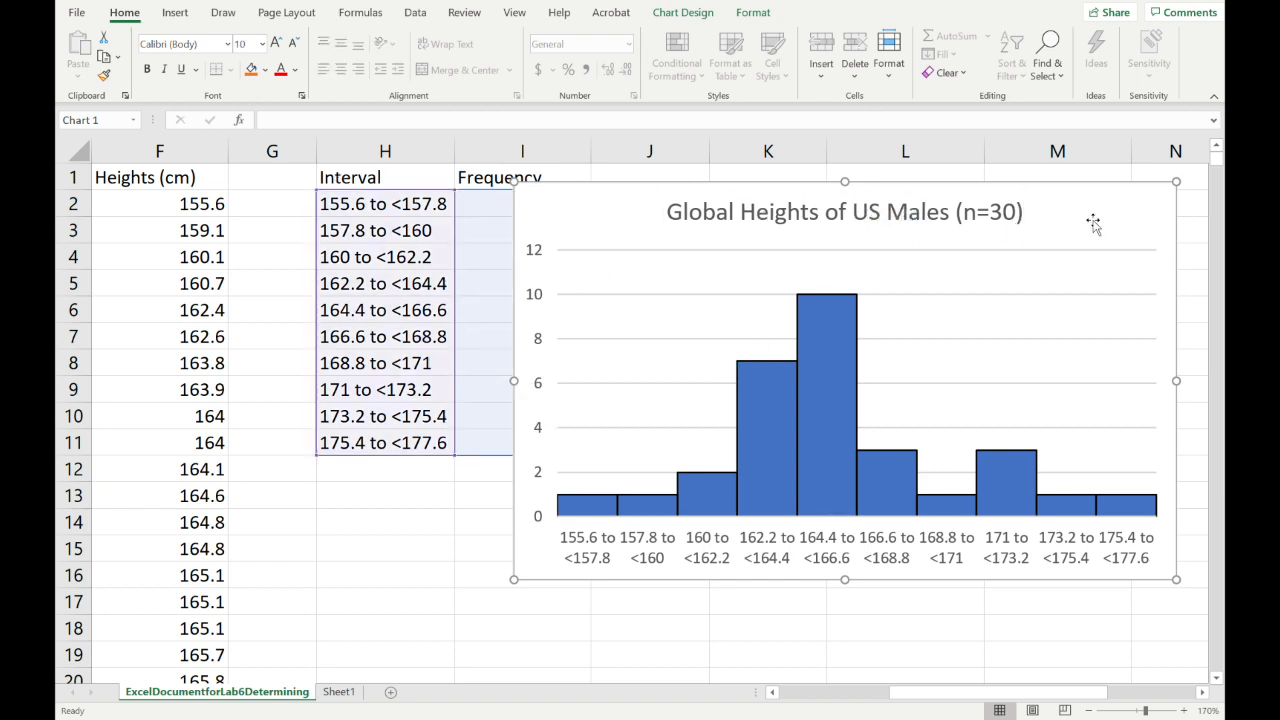
pyautogui.click(437, 657)
# - Add axis titles to the histogram and label the vertical axis "Frequency"
pyautogui.click(765, 367)
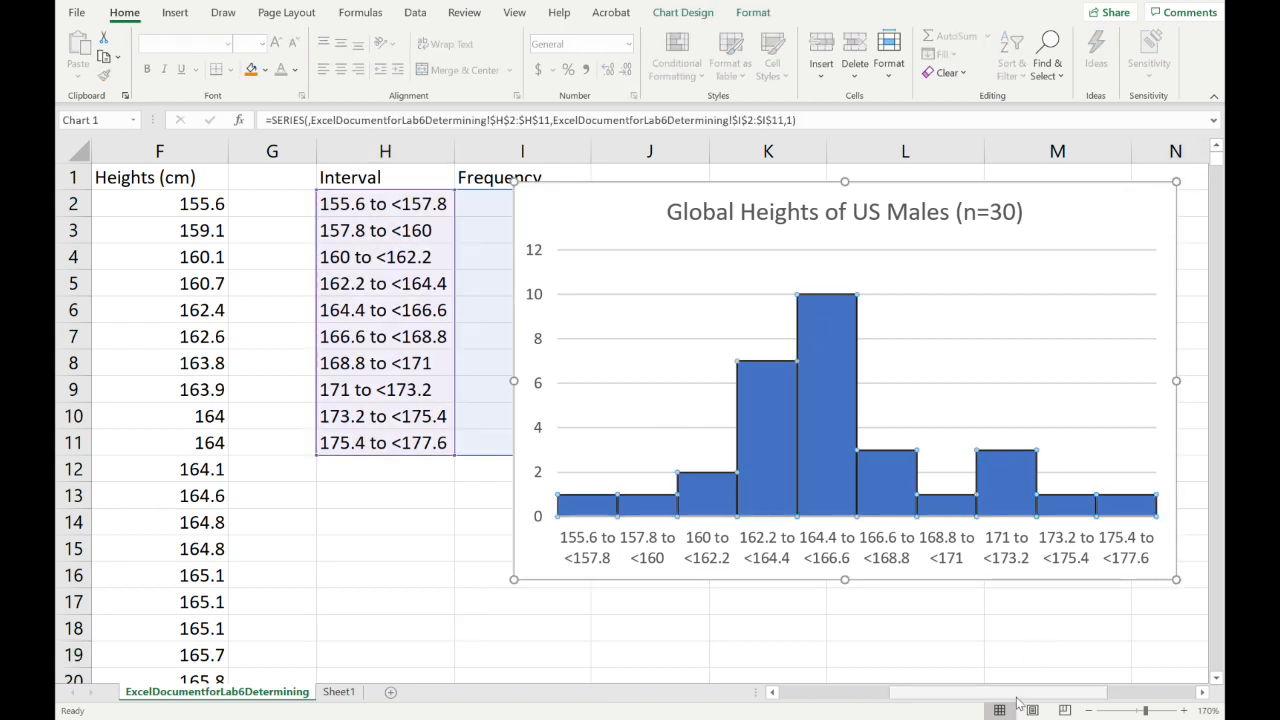
pyautogui.hscroll(2, 1018, 705)
pyautogui.scroll(-1, 902, 318)
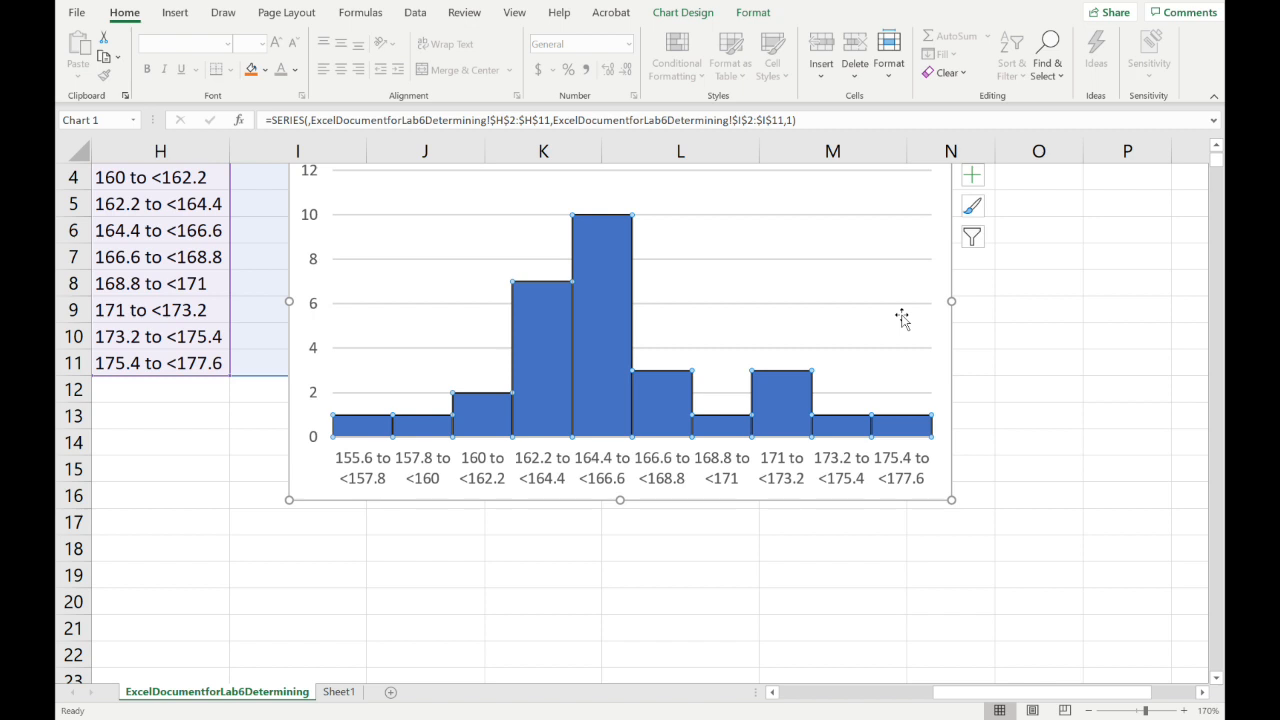
pyautogui.scroll(1, 989, 294)
pyautogui.click(973, 196)
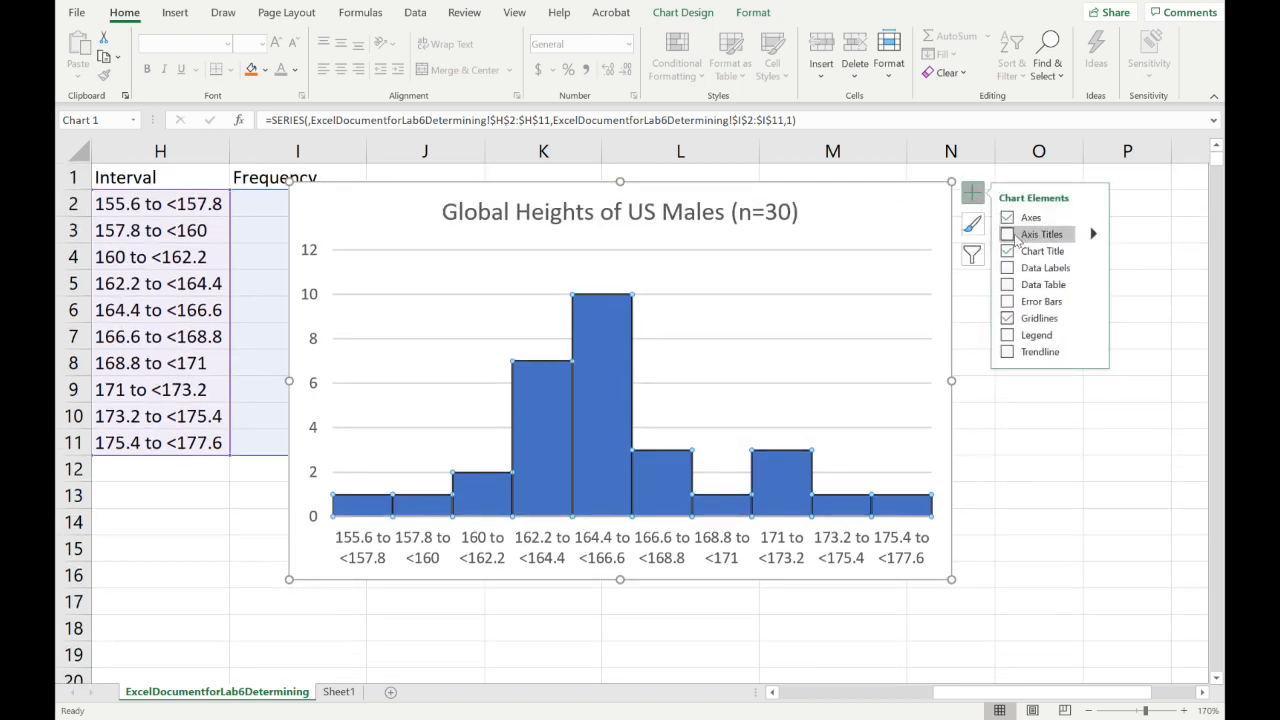
pyautogui.click(1009, 235)
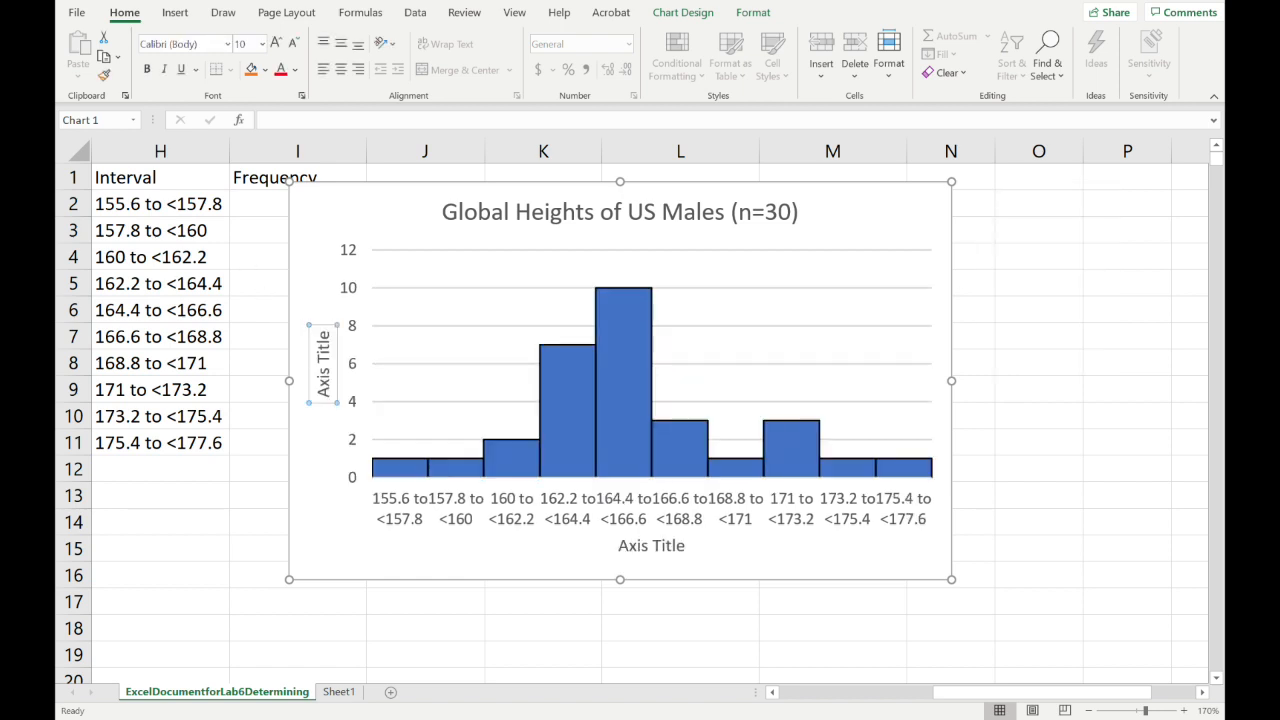
pyautogui.tripleClick(326, 388)
pyautogui.write('Frequency')
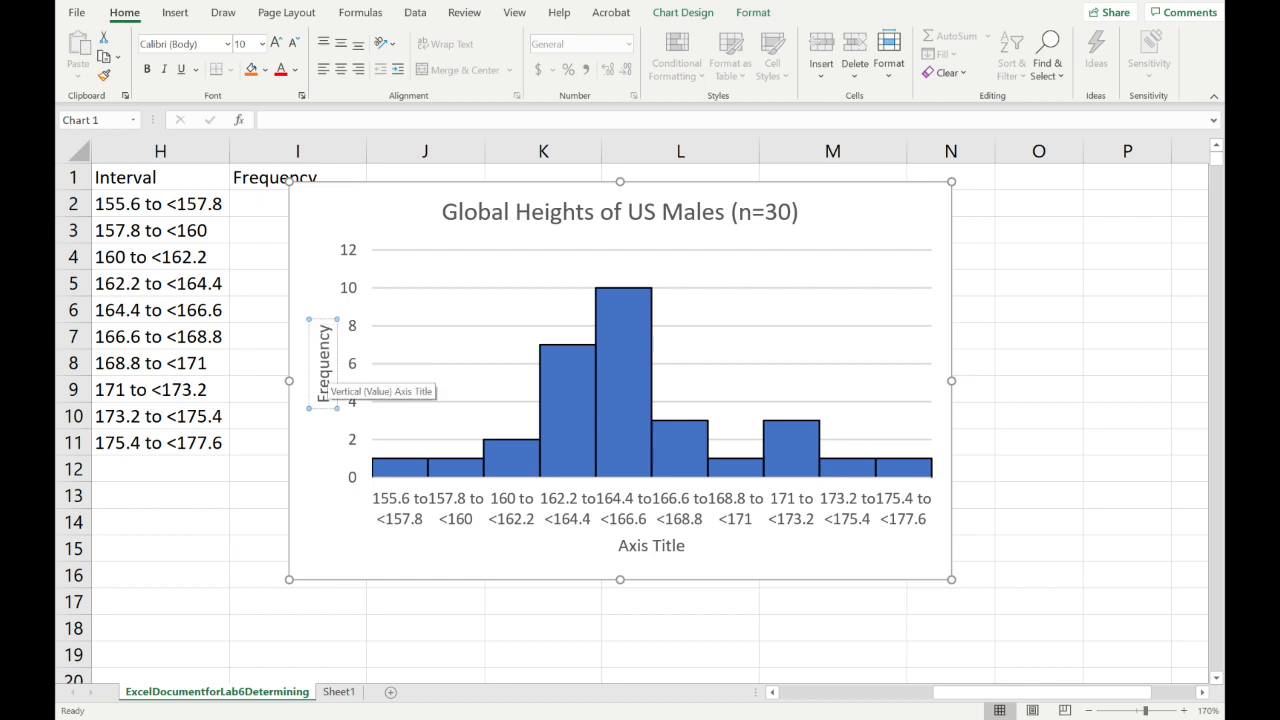
# - Label the histogram's horizontal axis "Height (cm)"
pyautogui.doubleClick(658, 548)
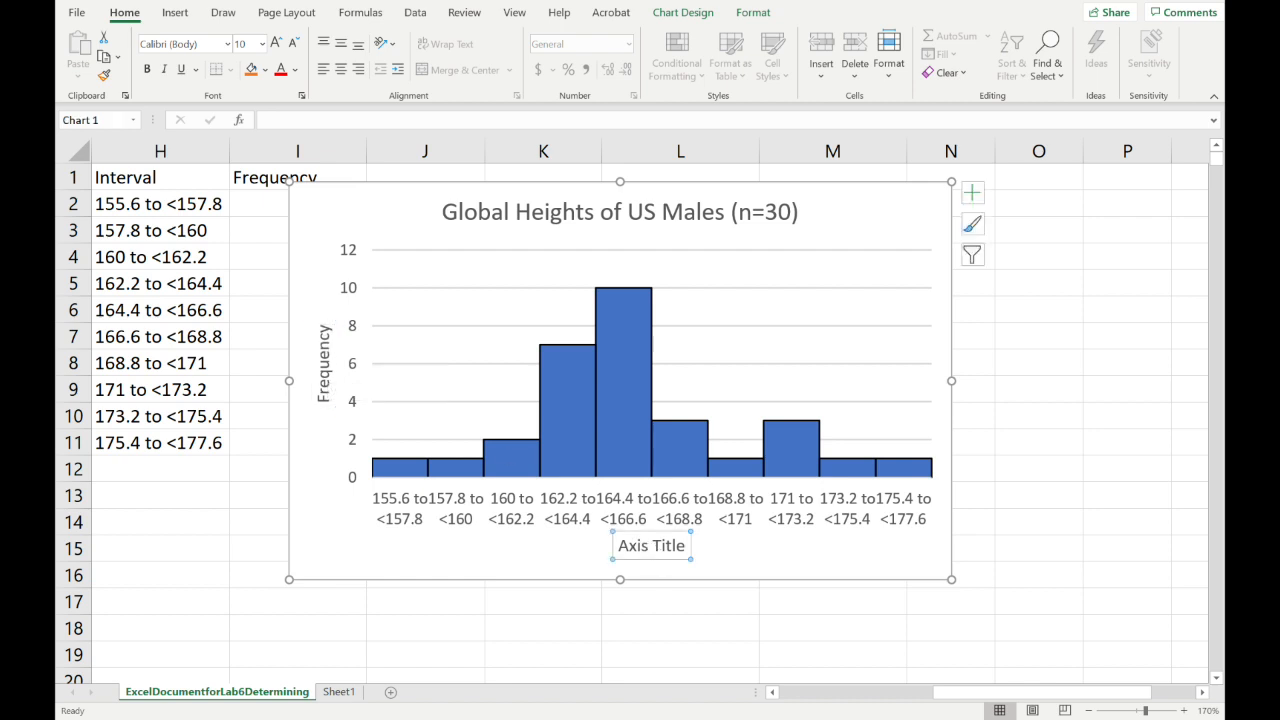
pyautogui.moveTo(668, 546); pyautogui.dragTo(653, 546)
pyautogui.click(1208, 156)
pyautogui.doubleClick(640, 548)
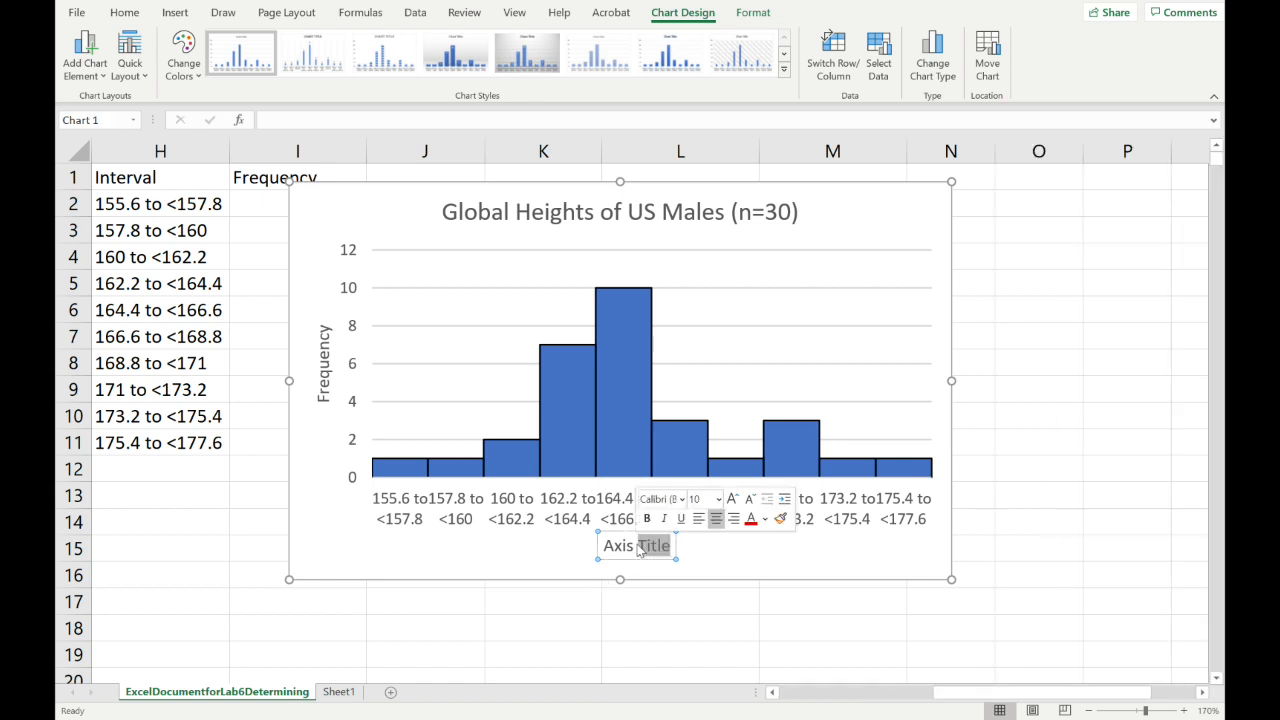
pyautogui.write('Hei')
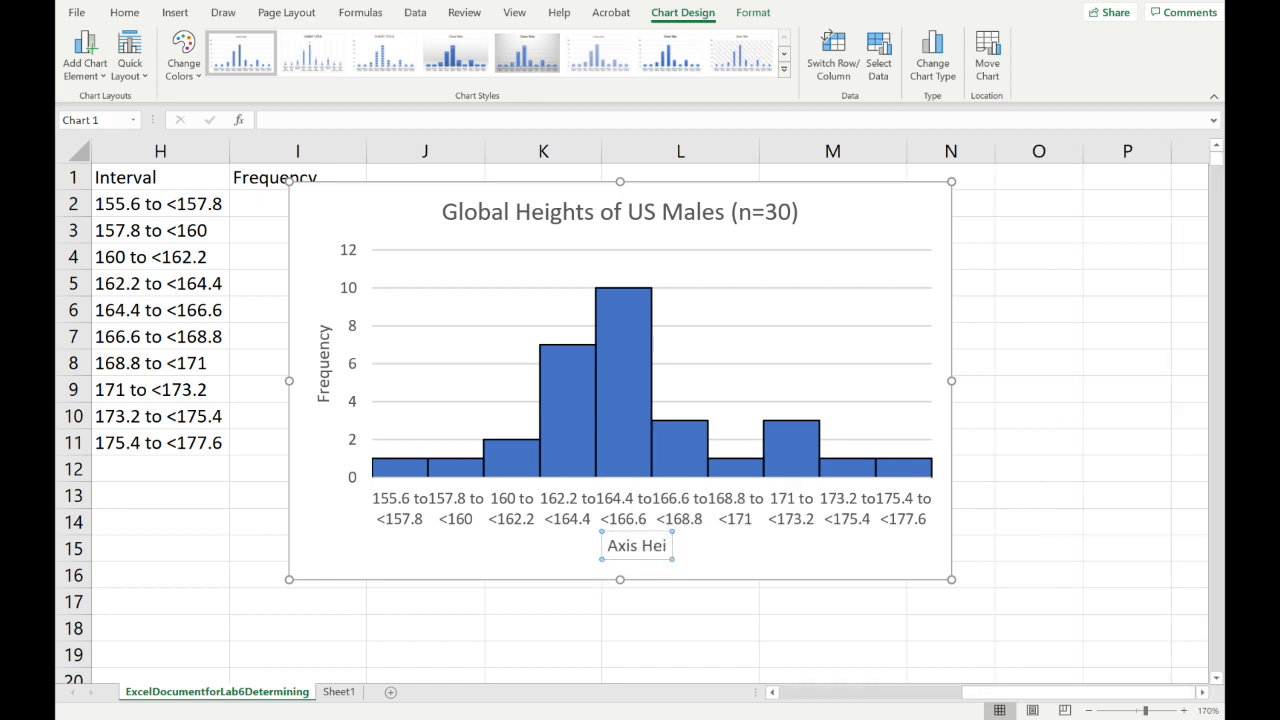
pyautogui.tripleClick(638, 548)
pyautogui.write('Height (c')
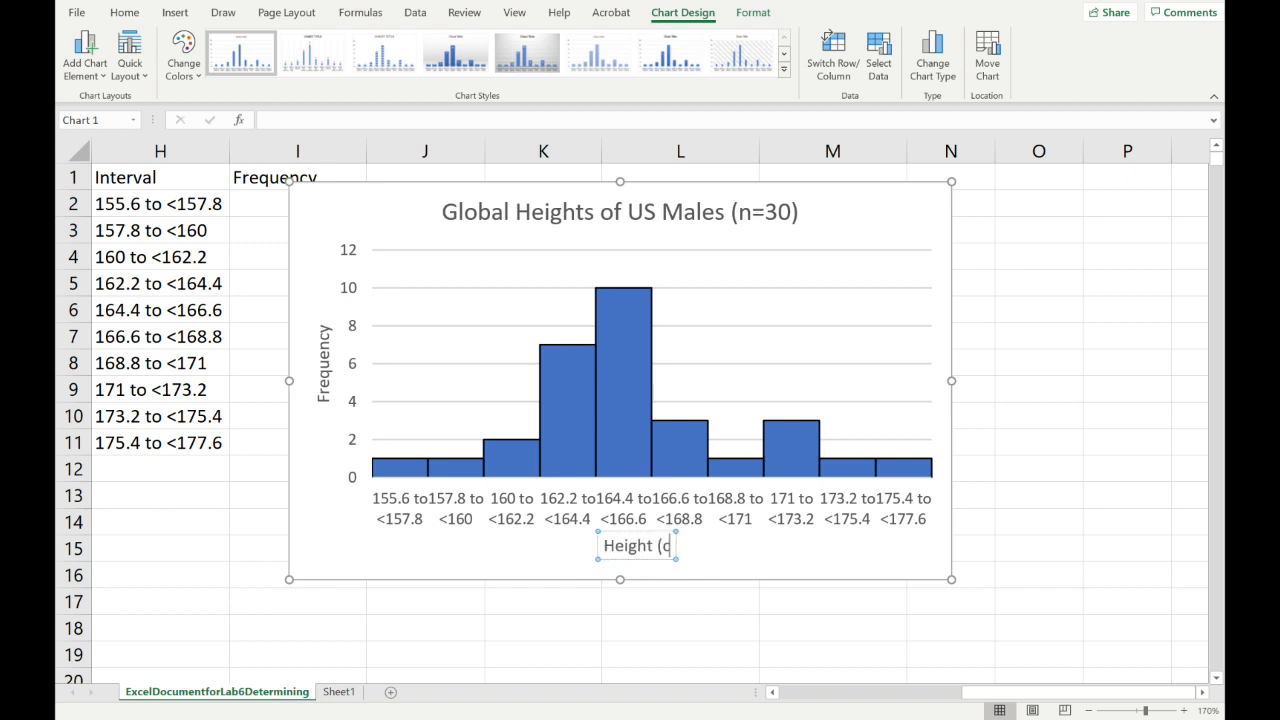
pyautogui.write('m)')
pyautogui.click(1105, 485)
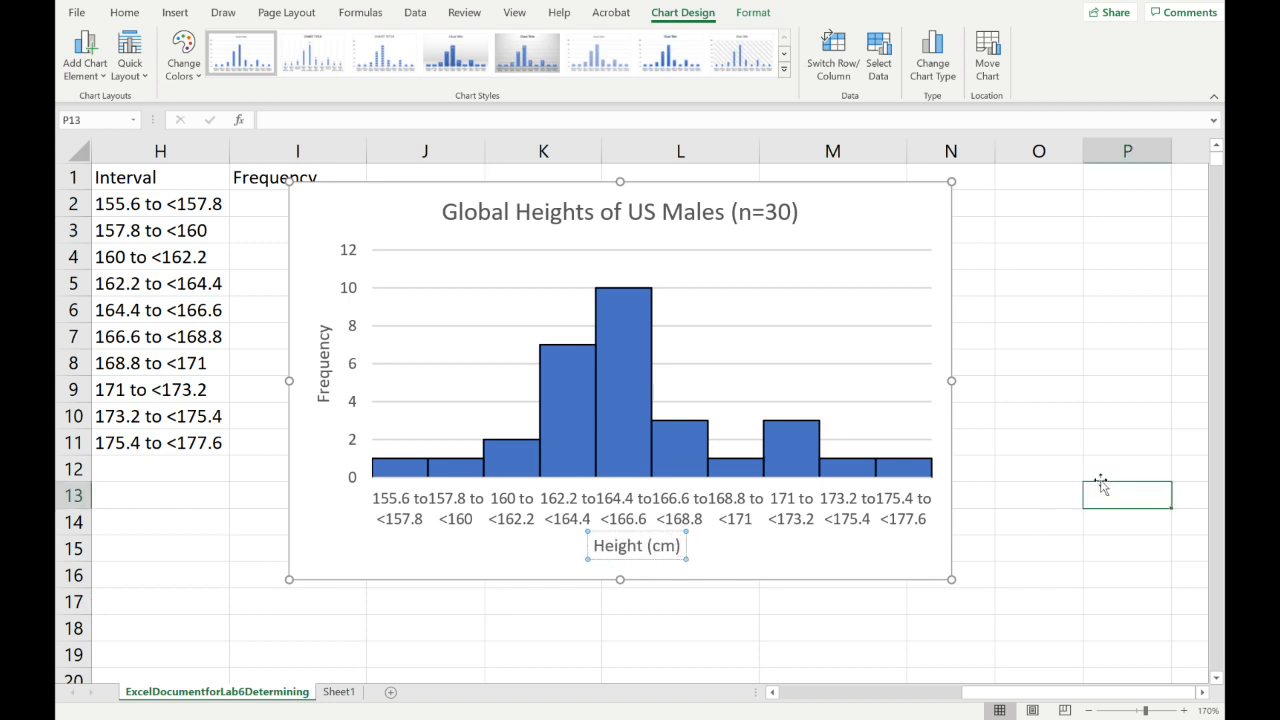
# - Widen the histogram to about column P so its interval labels no longer crowd together, and deselect the chart
pyautogui.click(951, 380)
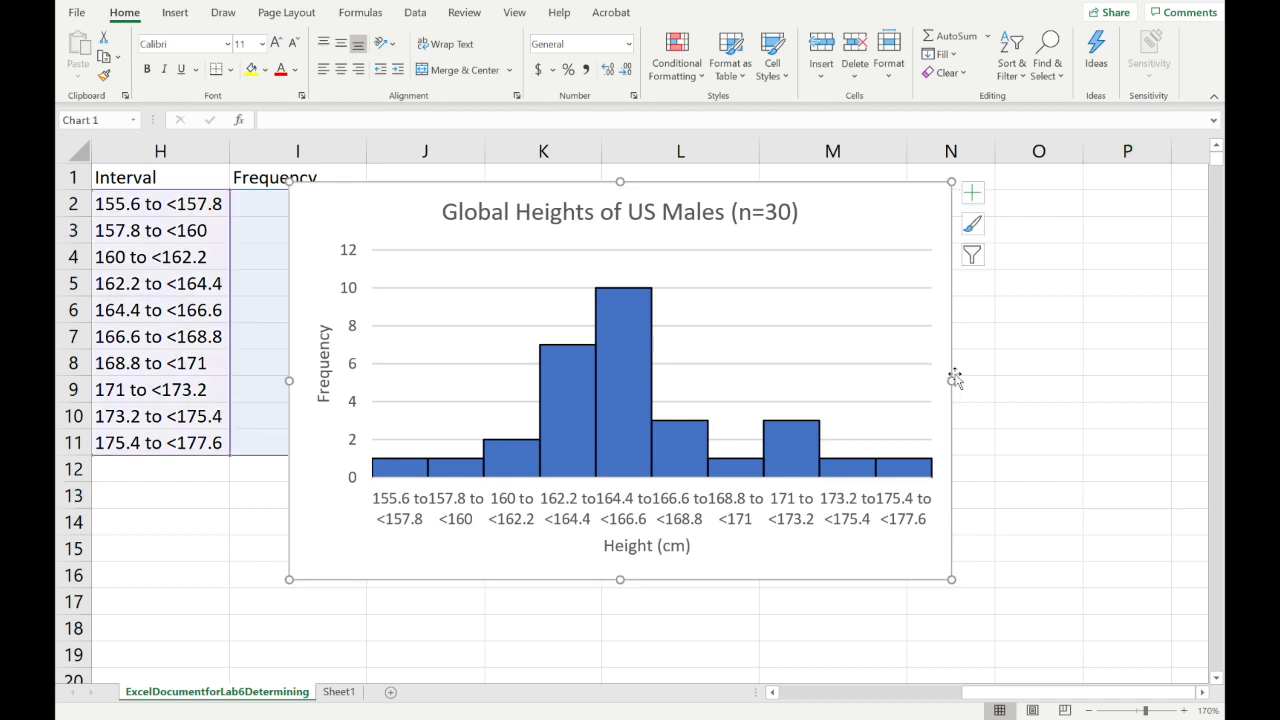
pyautogui.moveTo(951, 380); pyautogui.dragTo(1137, 380)
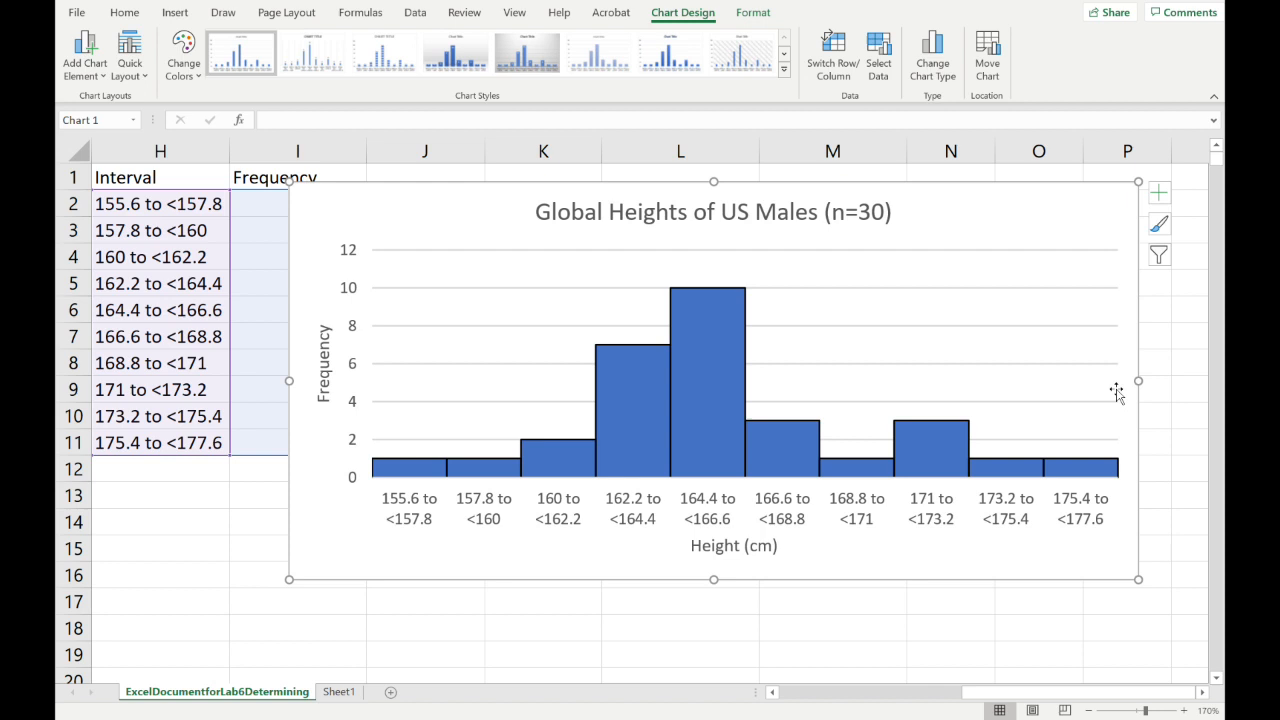
pyautogui.click(727, 511)
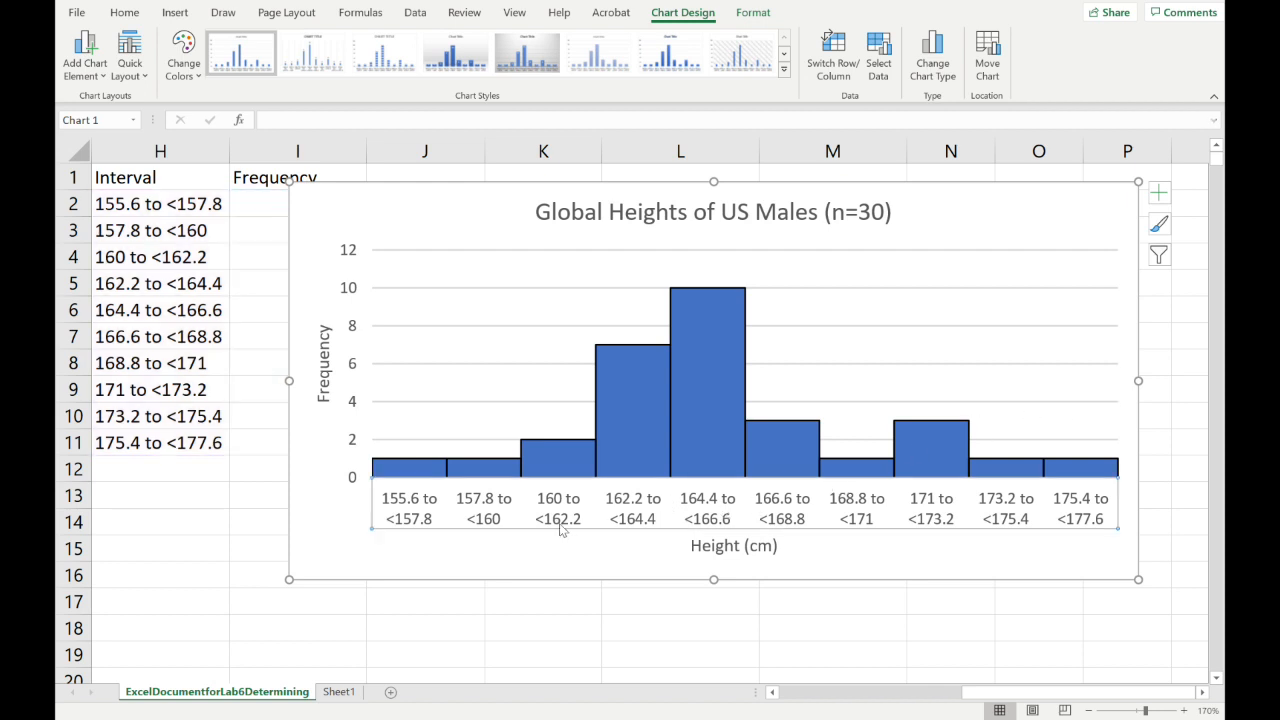
pyautogui.click(514, 628)
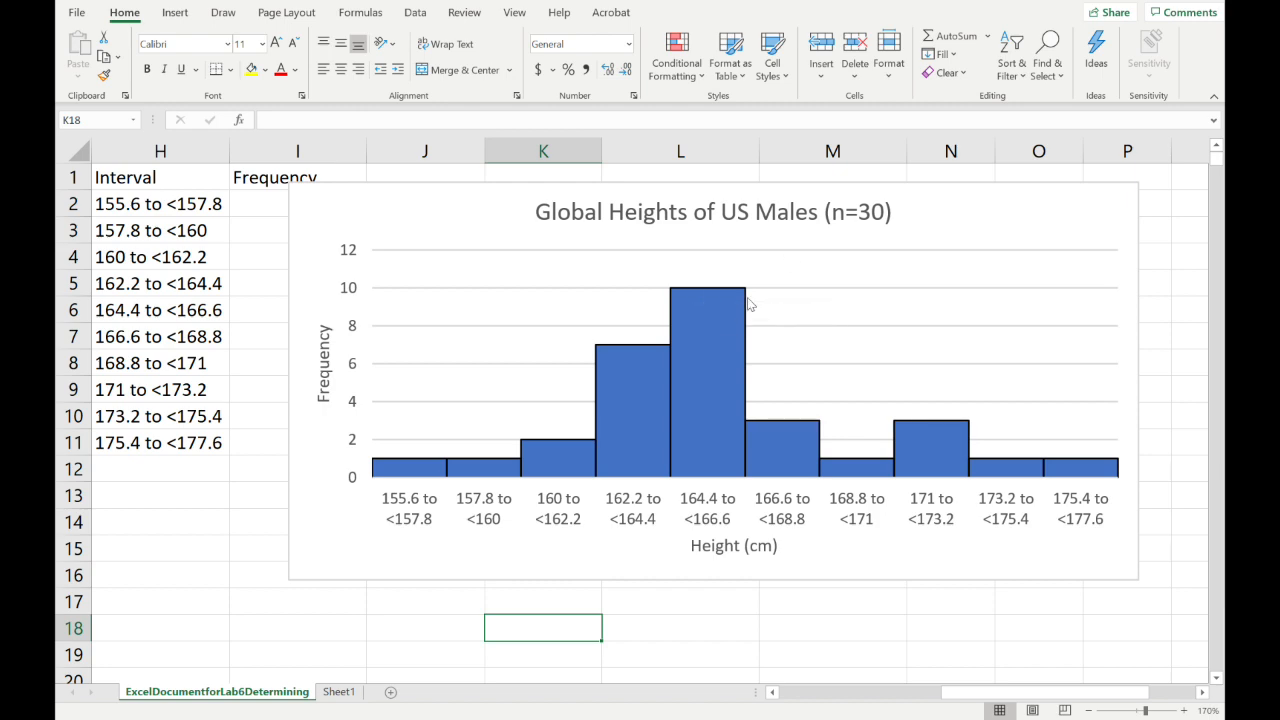
# - Delete the height histogram from the worksheet
pyautogui.moveTo(938, 694); pyautogui.dragTo(988, 690)
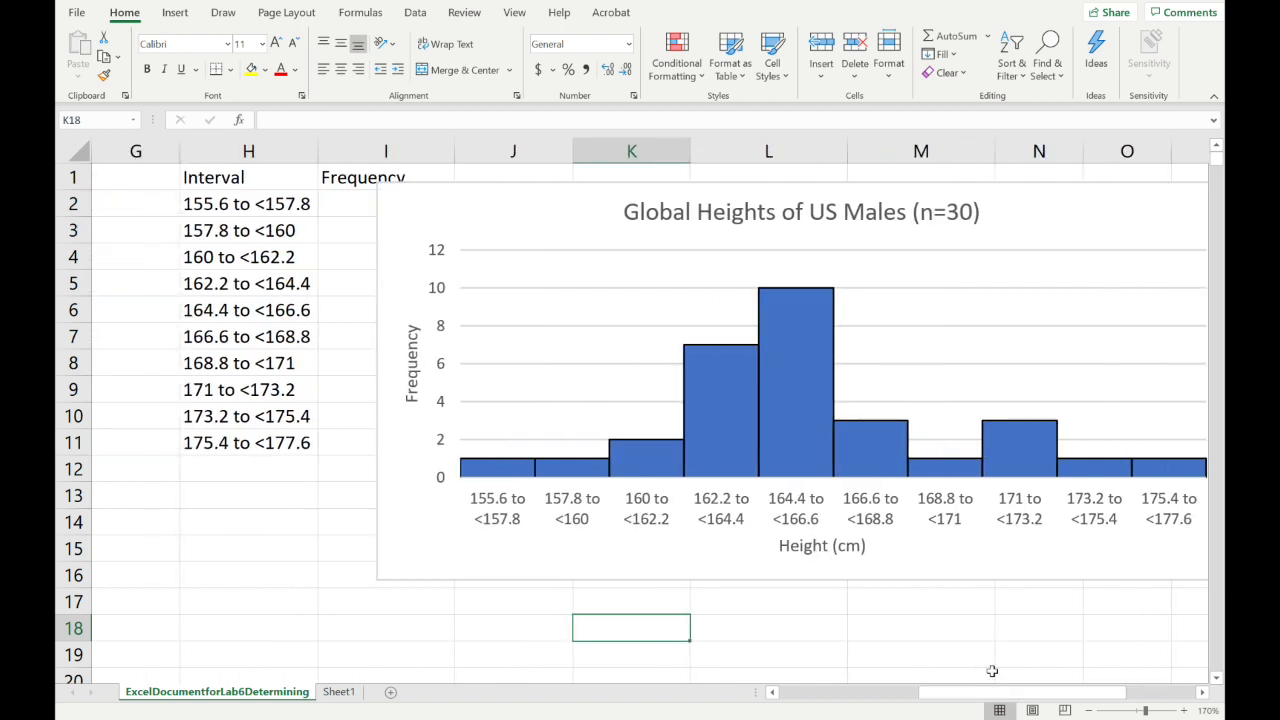
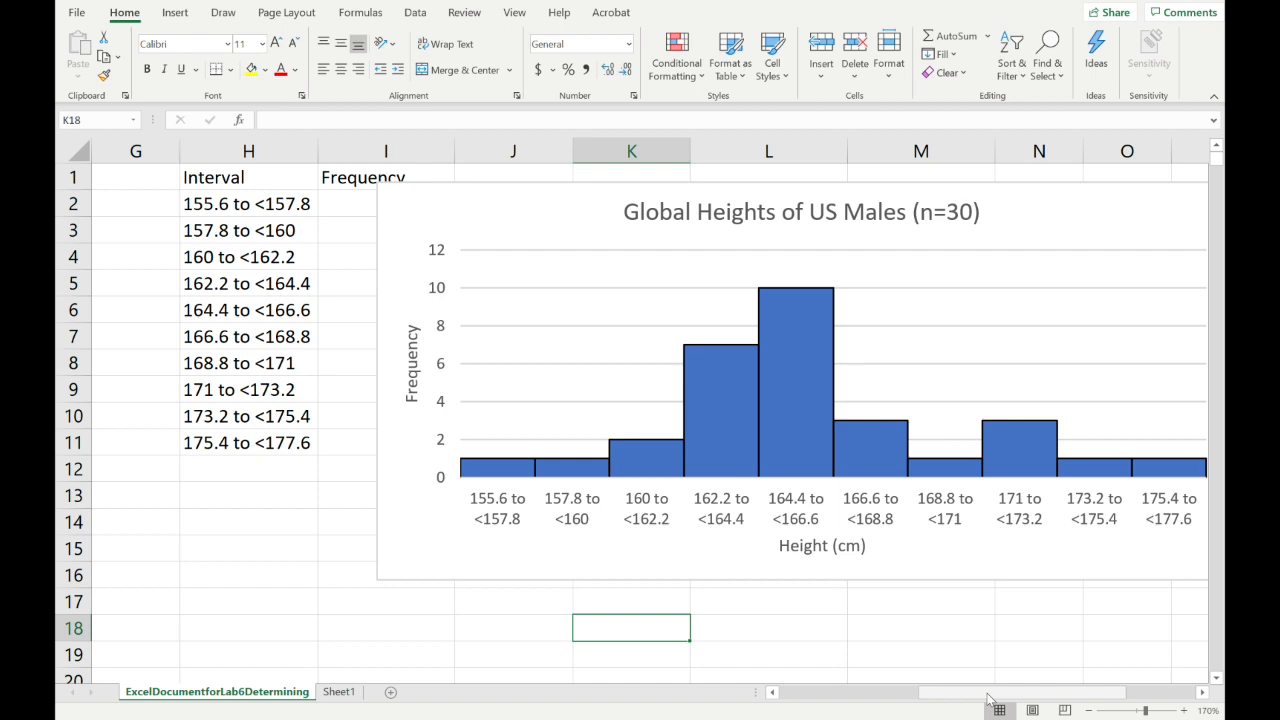
pyautogui.hscroll(-3, 988, 698)
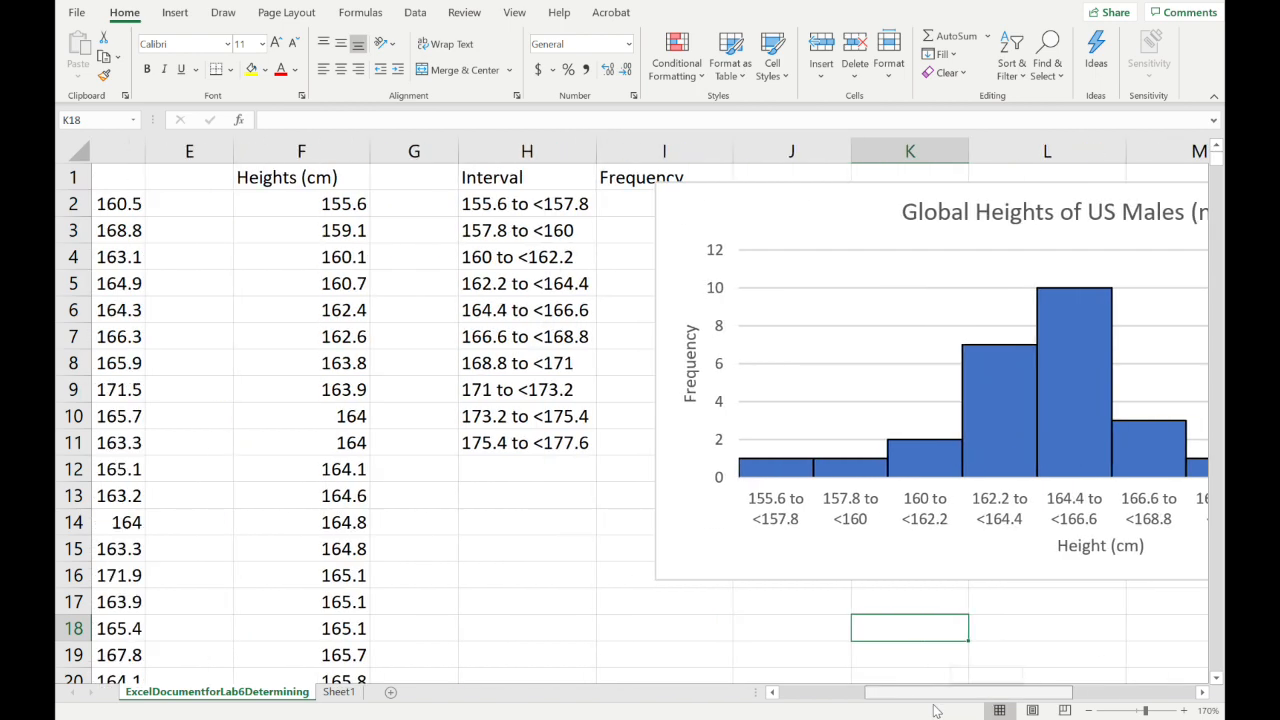
pyautogui.click(801, 212)
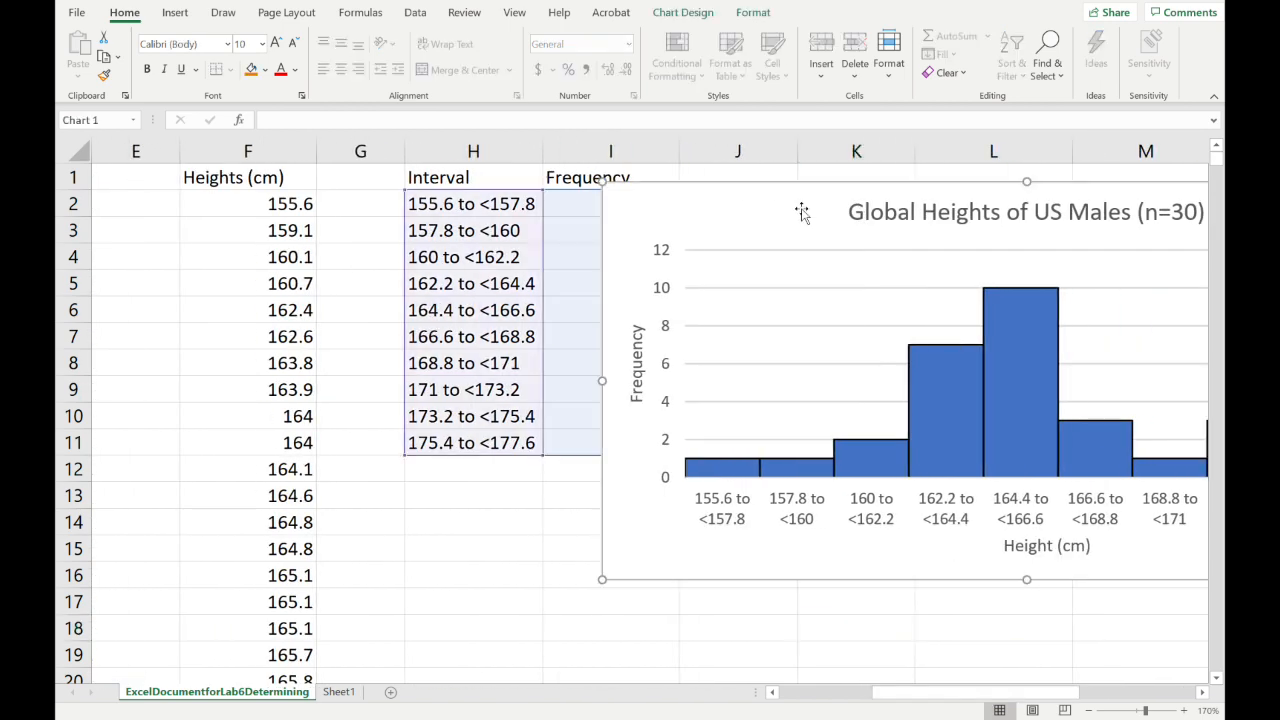
pyautogui.press('Delete')
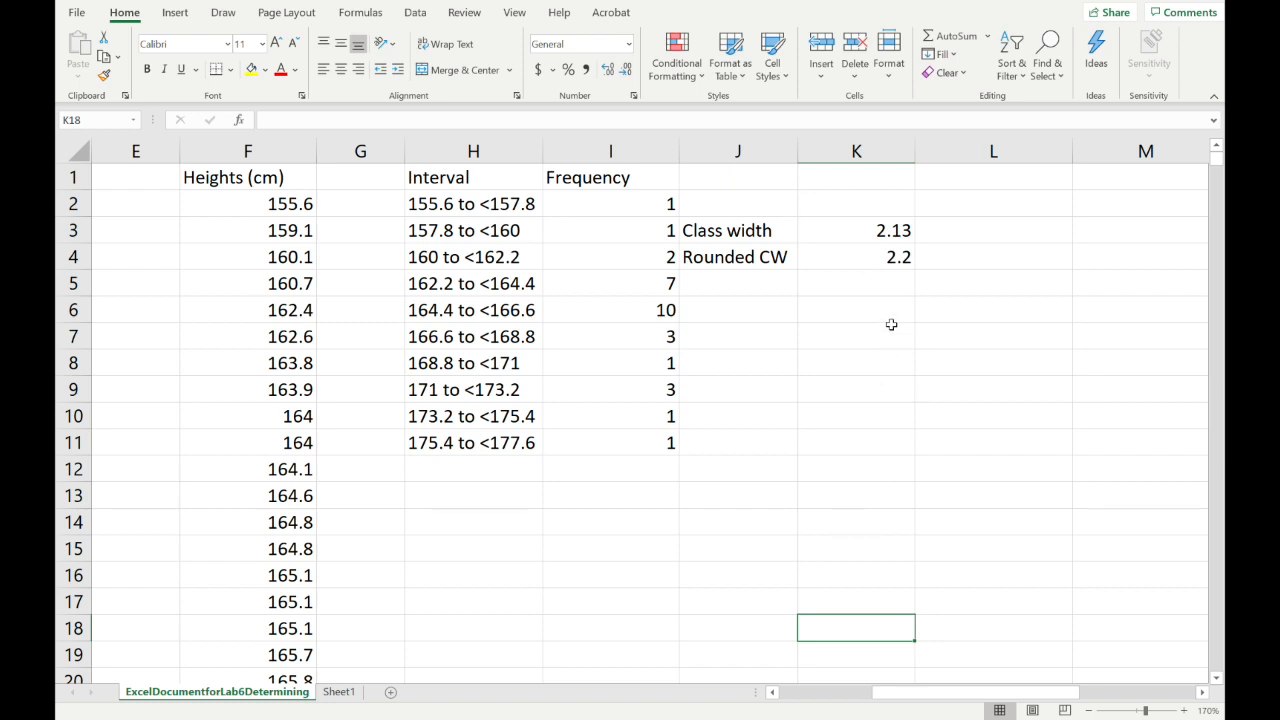
# - Clear the interval, frequency and class width contents of columns H through K
pyautogui.moveTo(489, 152); pyautogui.dragTo(852, 158)
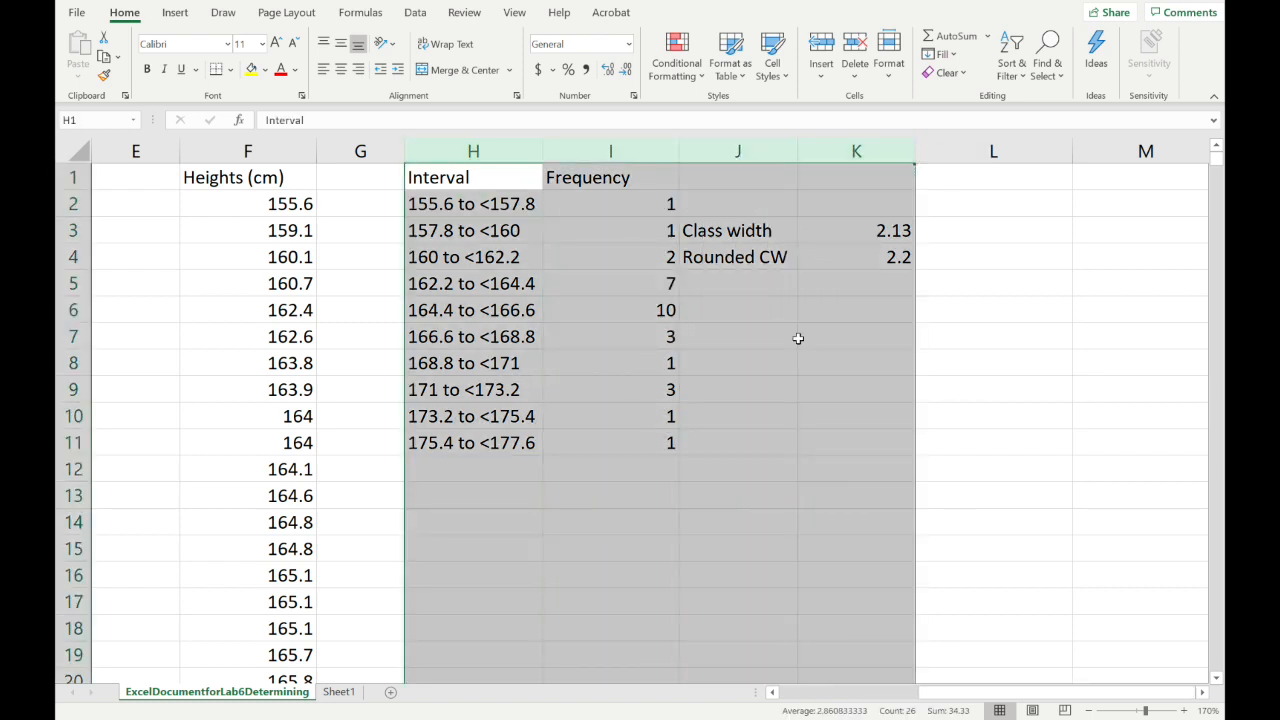
pyautogui.press('Delete')
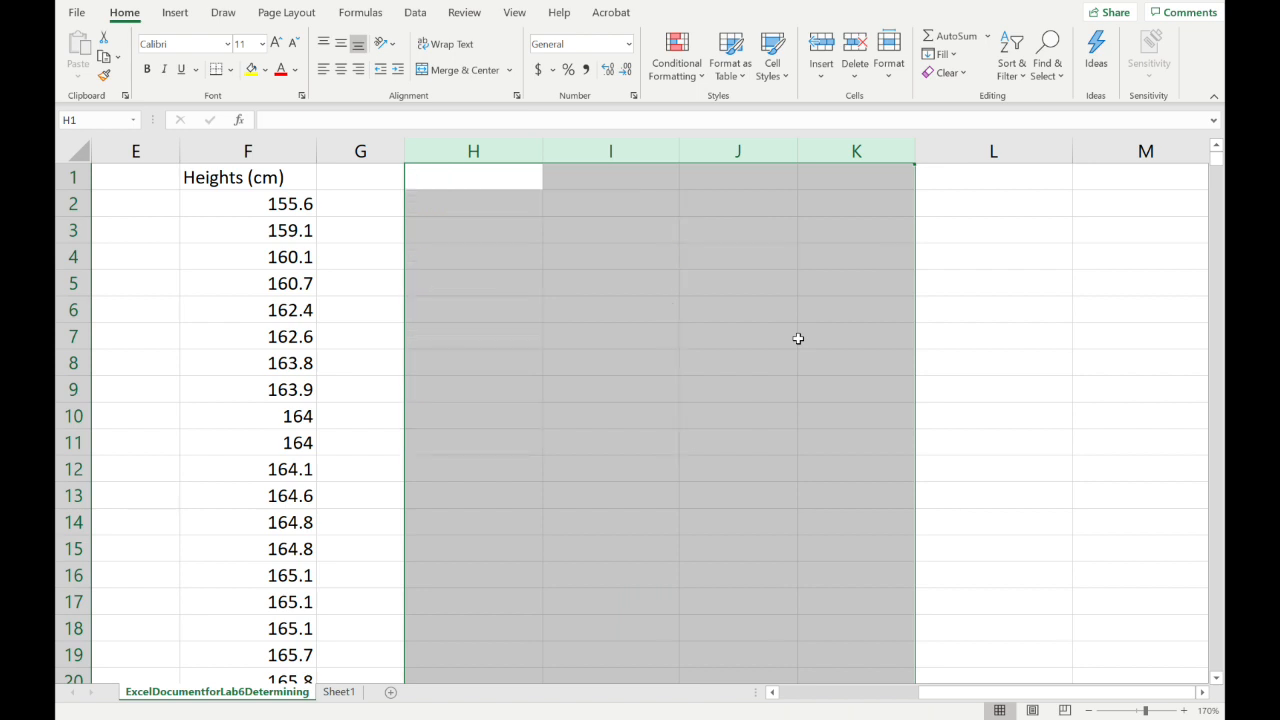
pyautogui.click(548, 284)
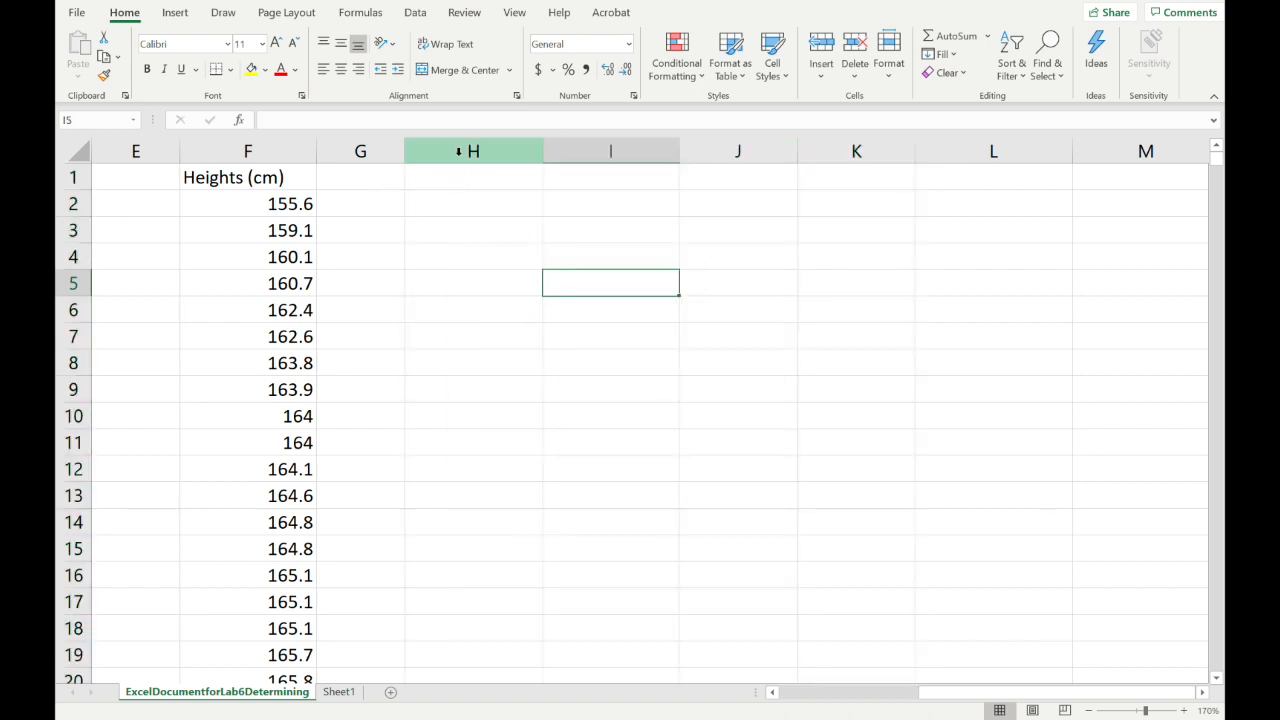
# - Enter the header "Counter" in cell G1, beside the Heights (cm) column
pyautogui.click(450, 180)
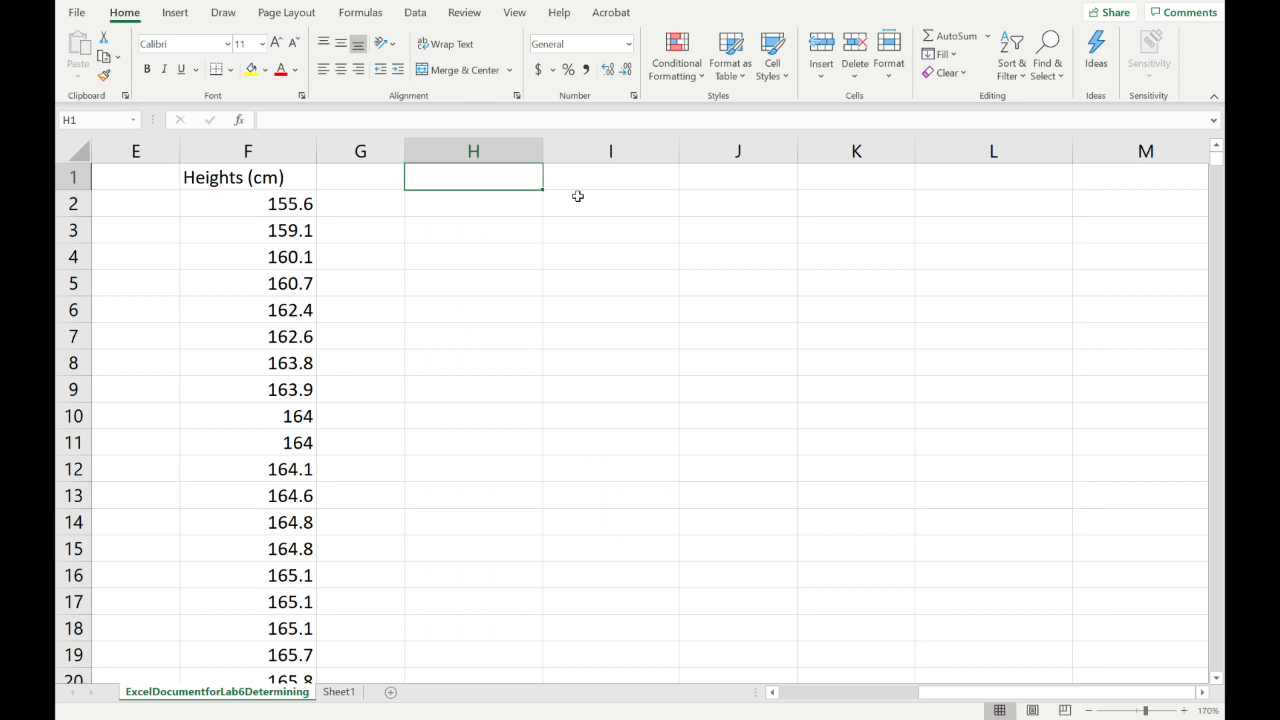
pyautogui.moveTo(249, 203); pyautogui.dragTo(268, 341)
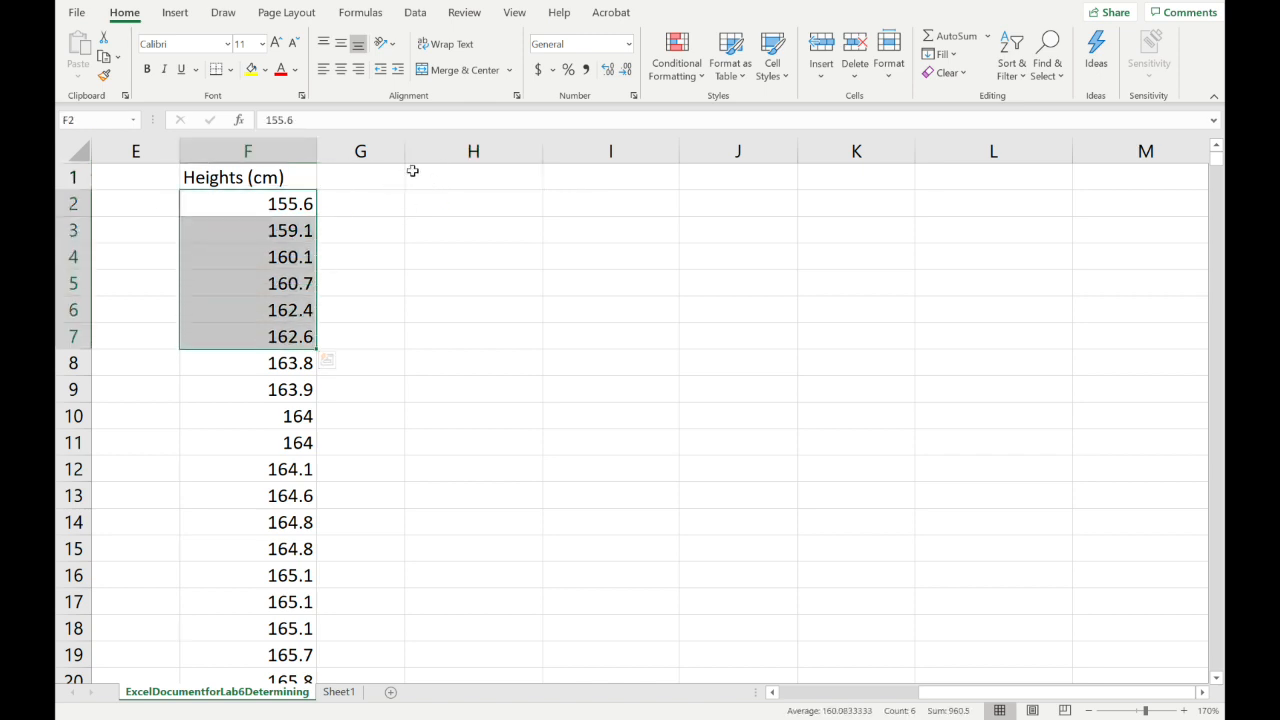
pyautogui.click(369, 172)
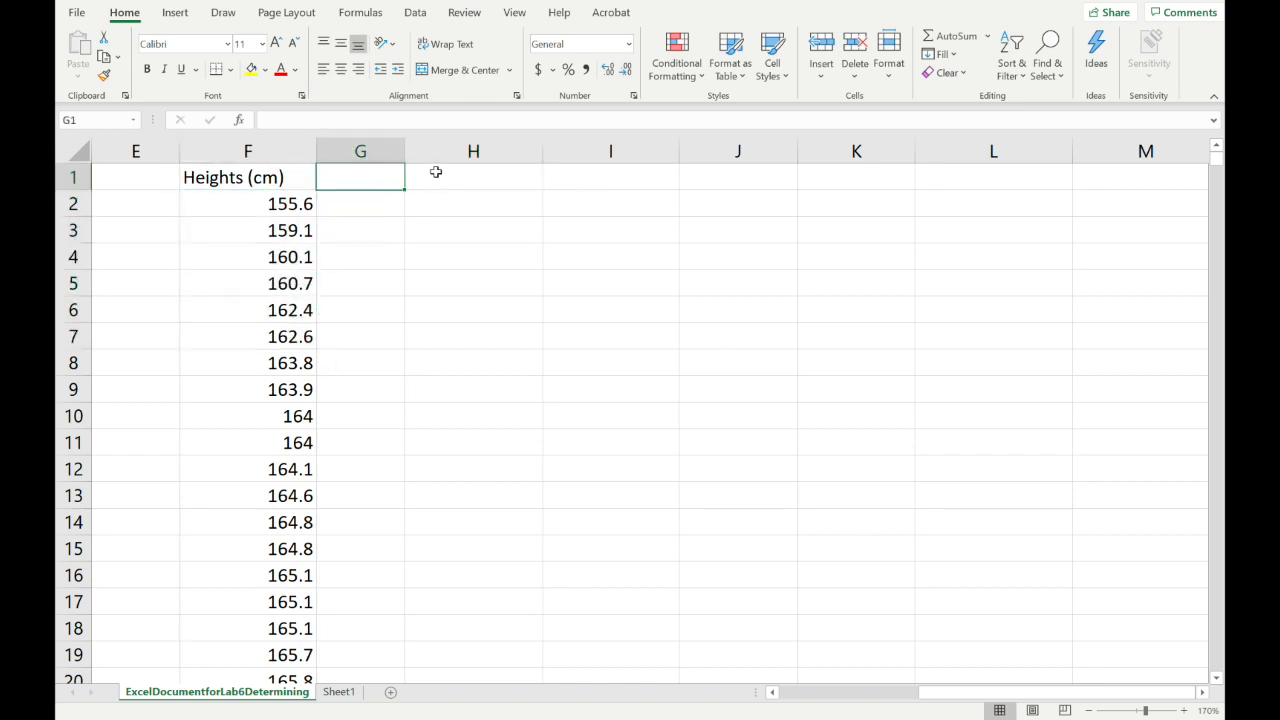
pyautogui.write('Counter')
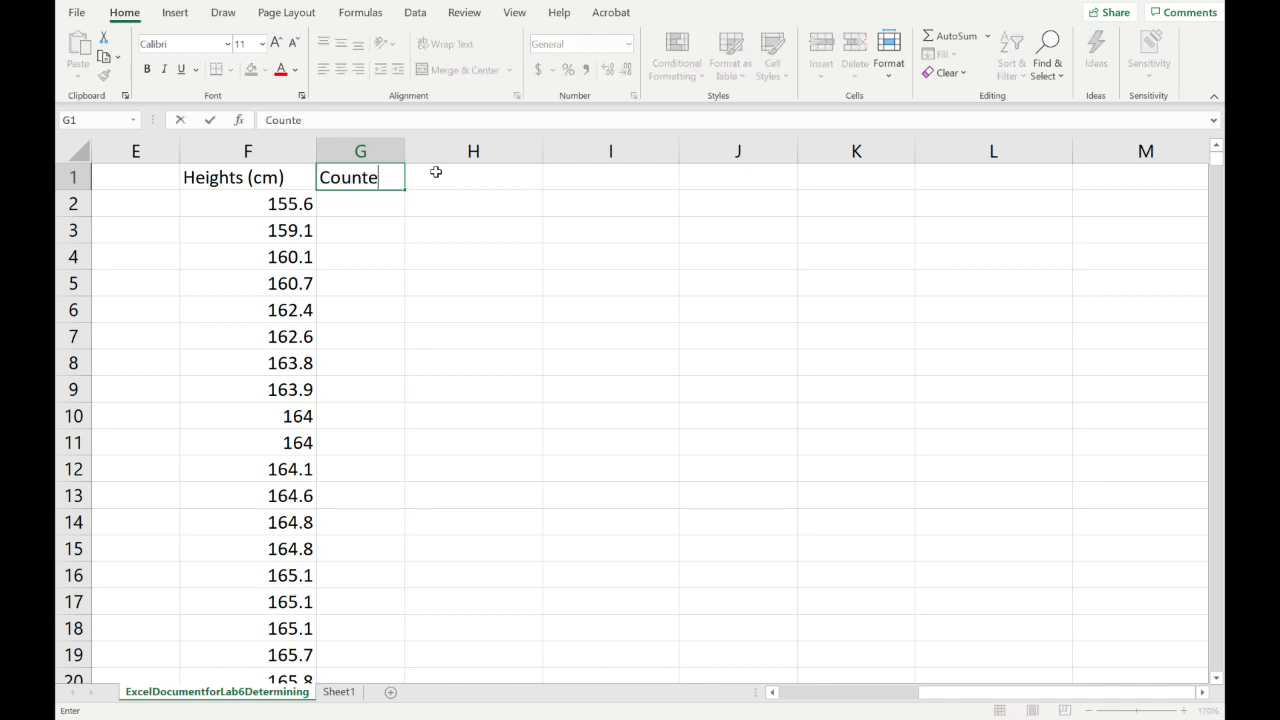
pyautogui.press('Return')
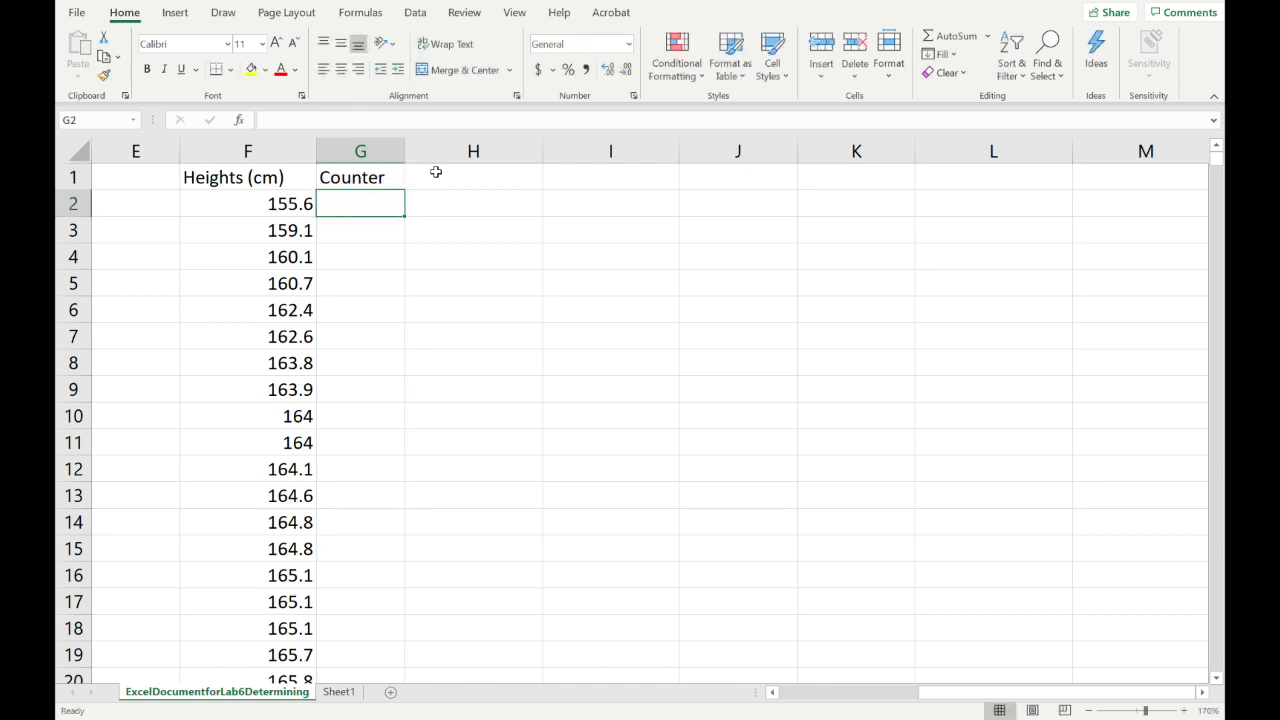
# - Enter the header "Z-score/Quantile" in cell H1 and widen column H to fit it
pyautogui.click(436, 172)
pyautogui.write('Z-score')
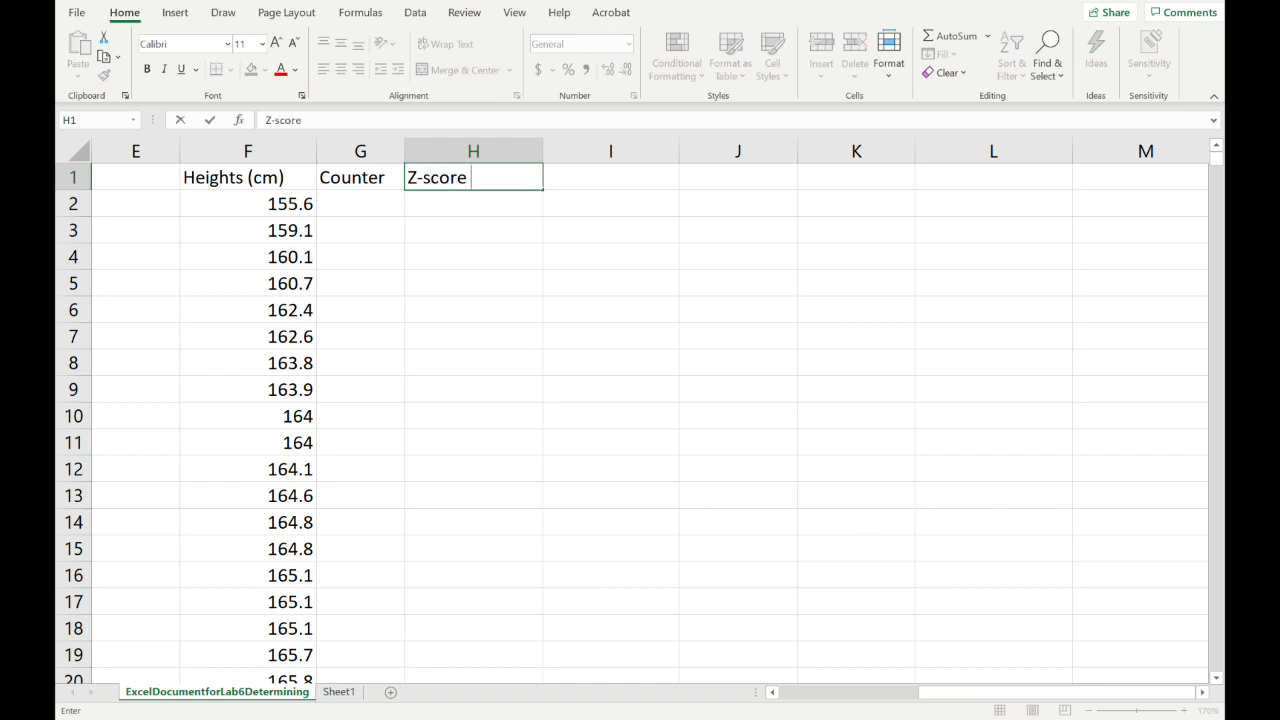
pyautogui.press('BackSpace')
pyautogui.write('/Quantile')
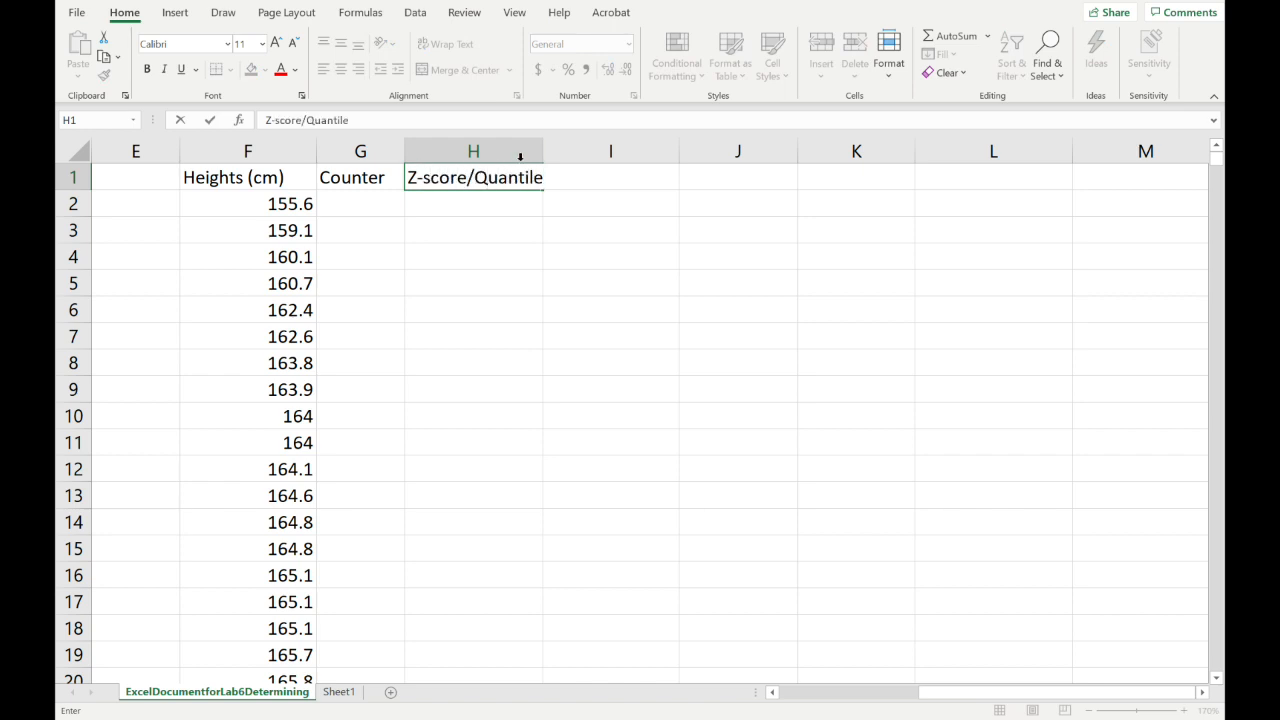
pyautogui.click(473, 150)
pyautogui.doubleClick(543, 150)
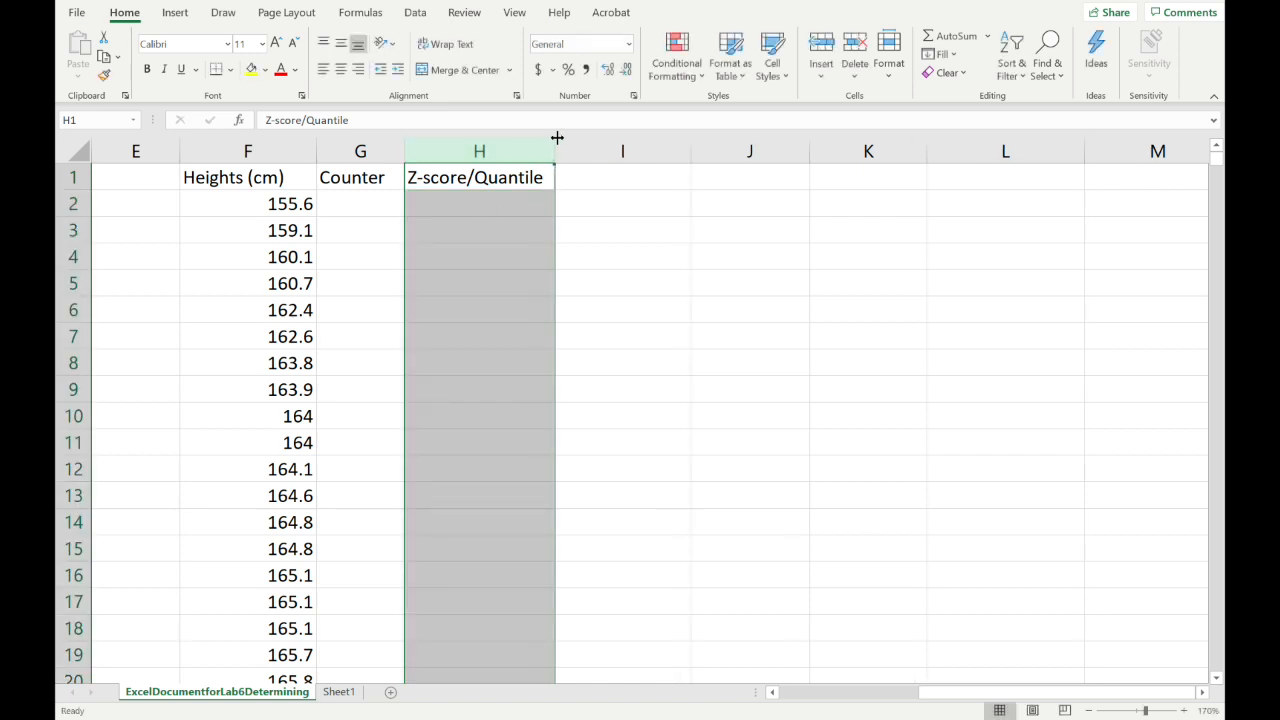
pyautogui.moveTo(552, 138); pyautogui.dragTo(565, 138)
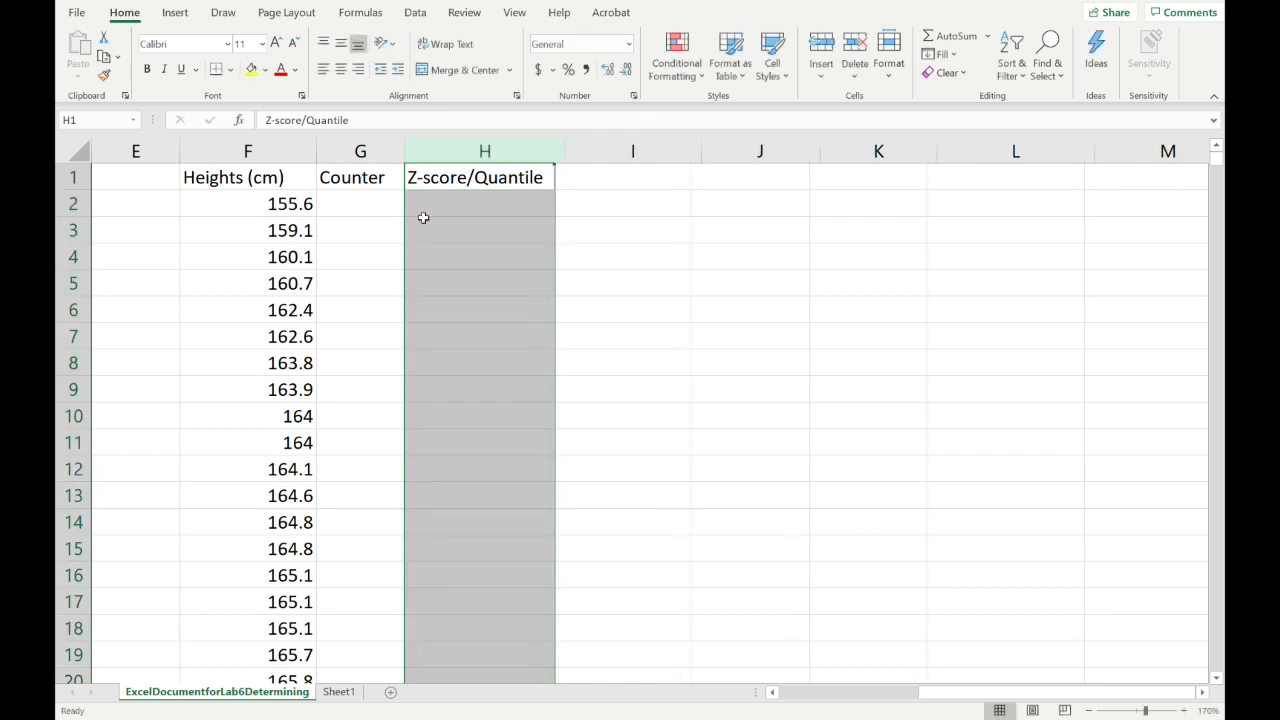
# - Enter the starting odd numbers 1, 3 and 5 in cells G2 to G4 of the Counter column
pyautogui.click(370, 211)
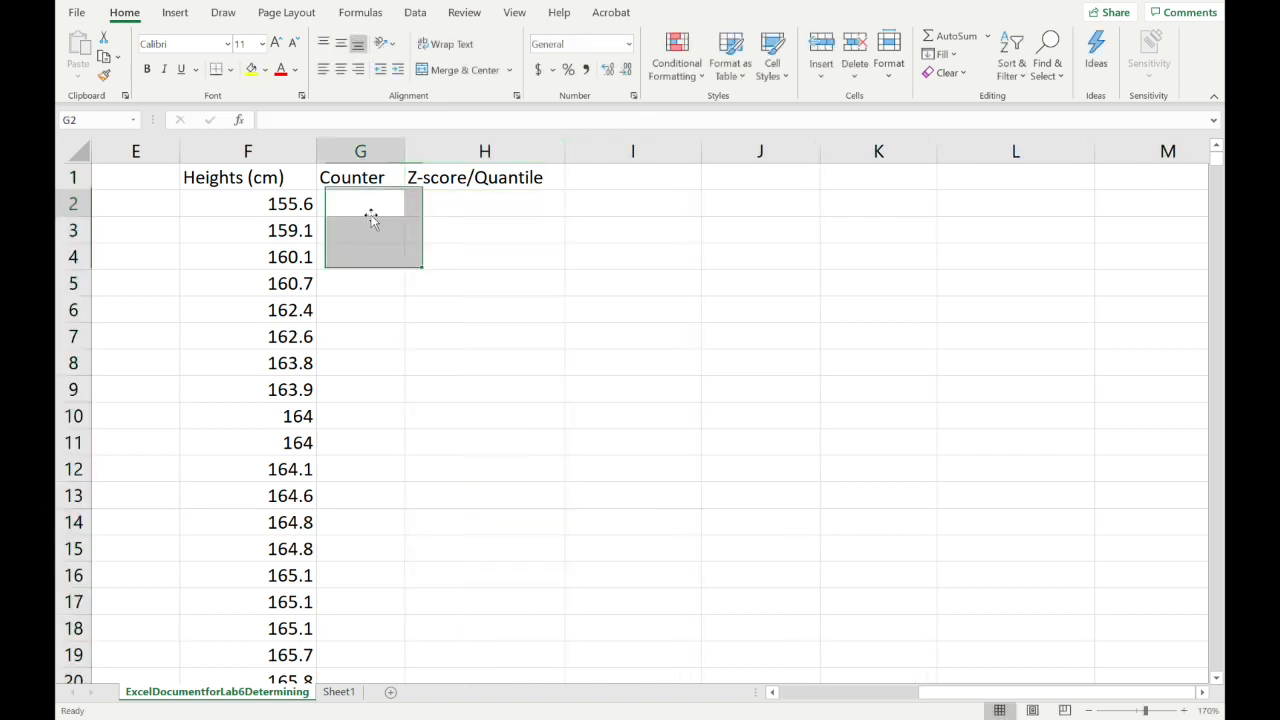
pyautogui.click(284, 215)
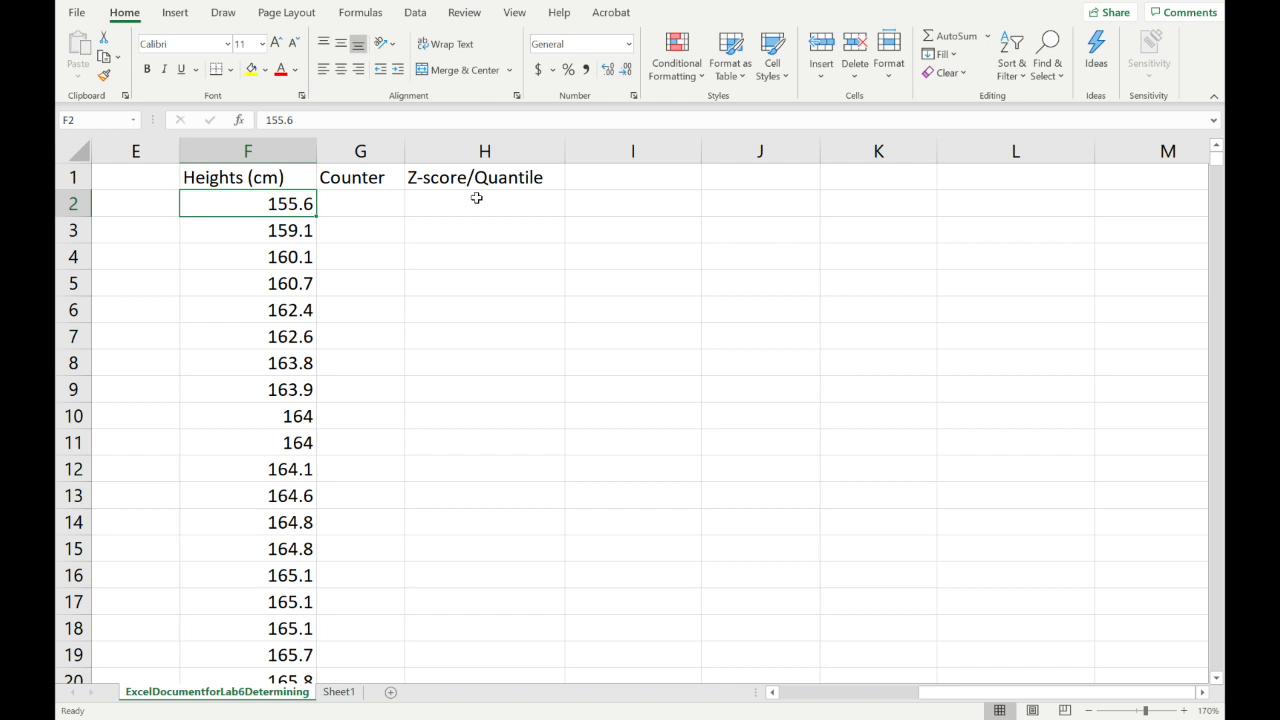
pyautogui.click(388, 194)
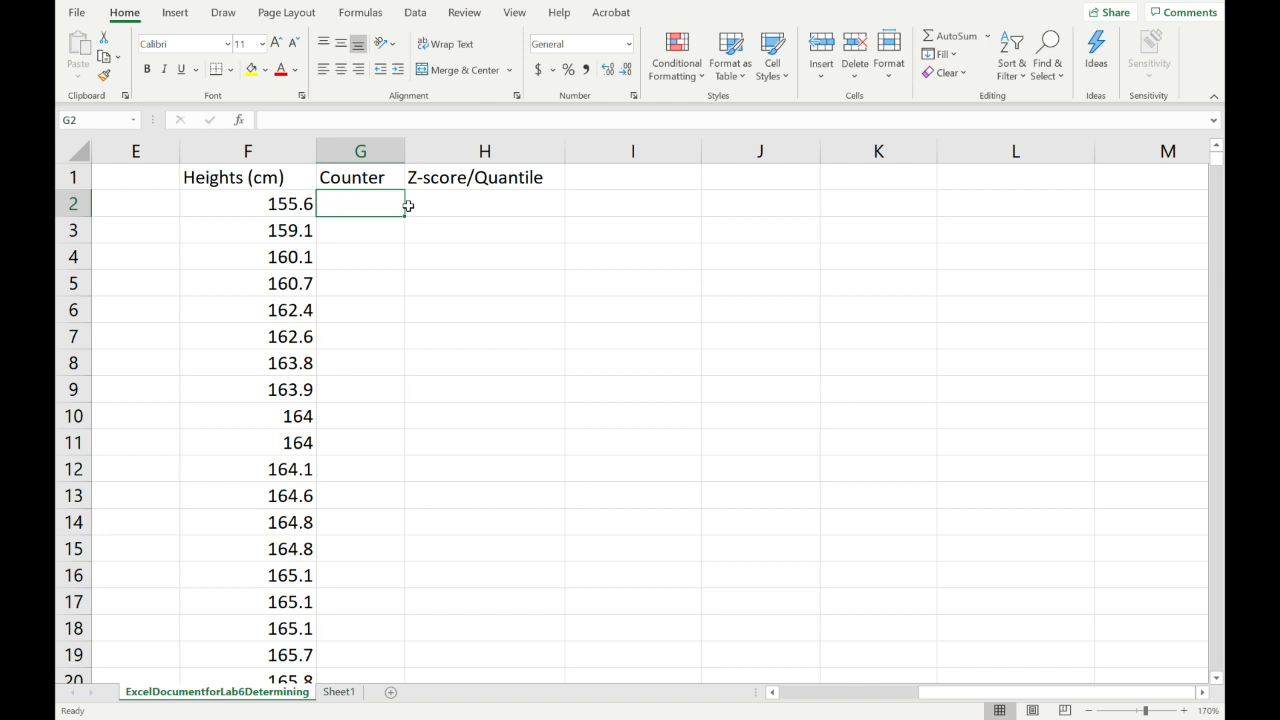
pyautogui.write('1')
pyautogui.press('BackSpace')
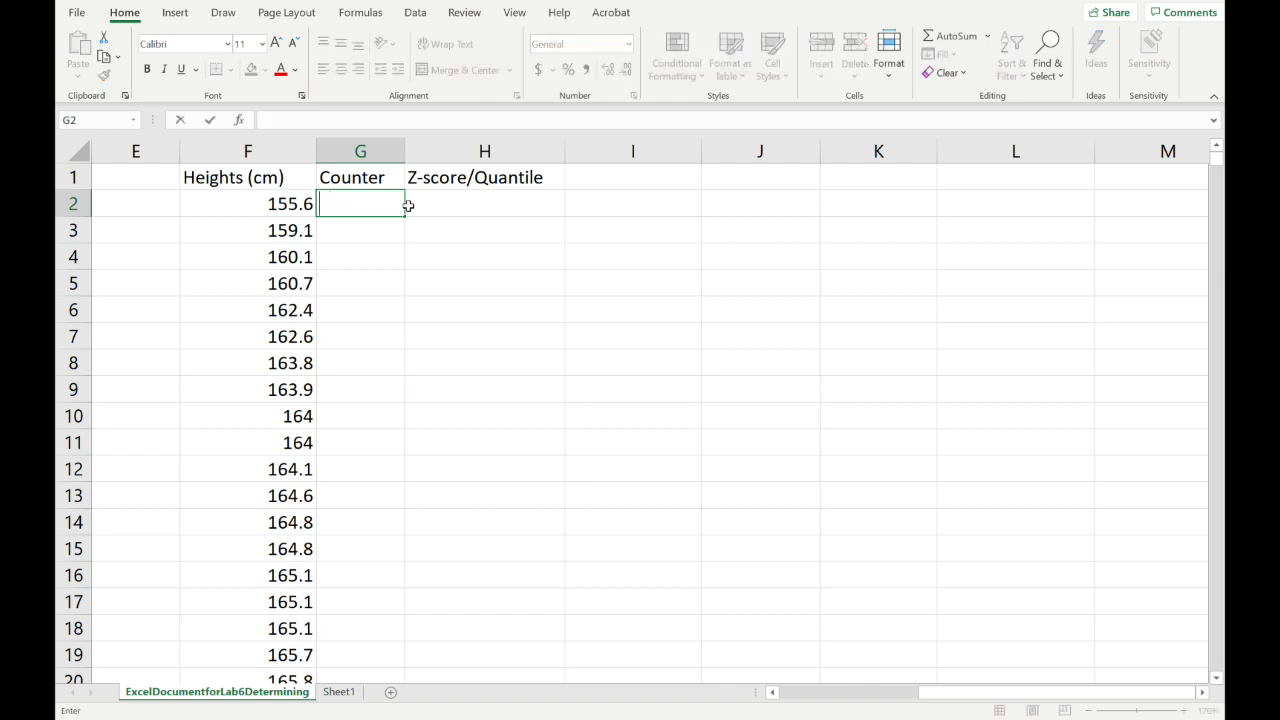
pyautogui.write('1')
pyautogui.press('BackSpace')
pyautogui.write('1')
pyautogui.press('Return')
pyautogui.write('3')
pyautogui.press('Return')
pyautogui.write('4')
pyautogui.press('Return')
pyautogui.press('Up')
pyautogui.write('5')
pyautogui.press('Return')
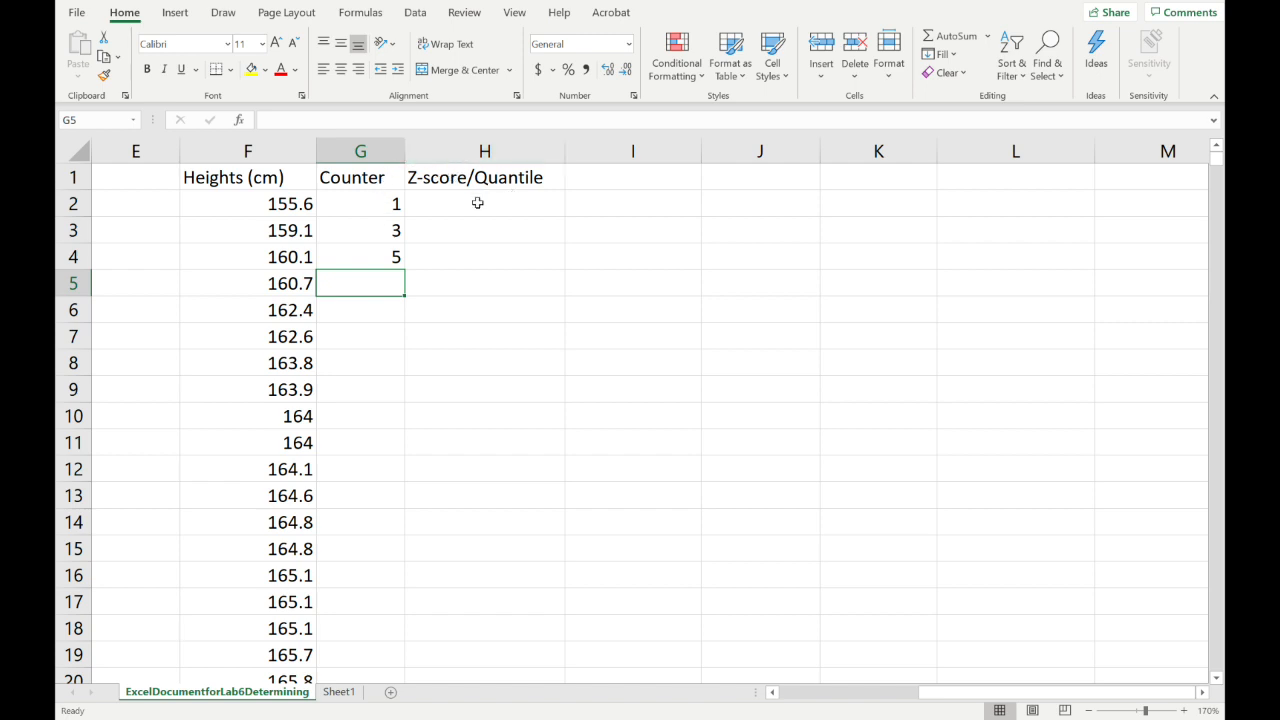
# - Extend the Counter series of odd numbers down to cell G31, and check the filled values against the heights
pyautogui.moveTo(360, 205); pyautogui.dragTo(377, 629)
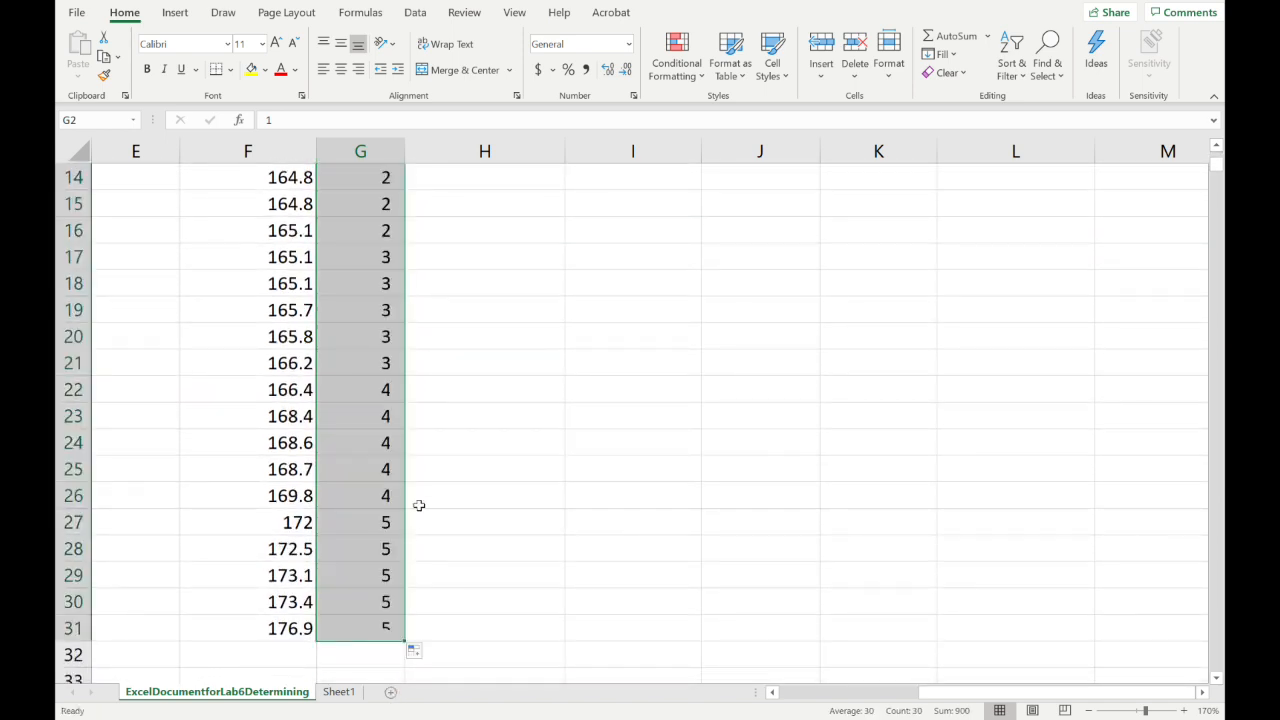
pyautogui.scroll(5, 465, 460)
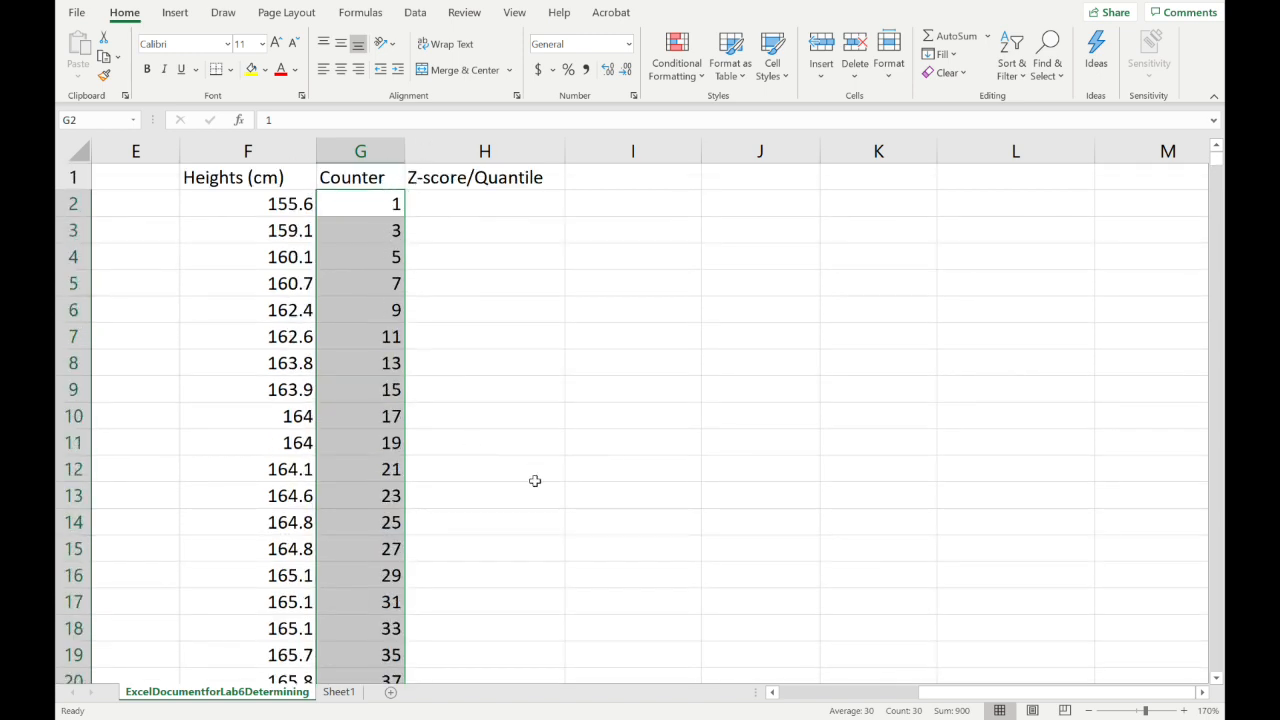
pyautogui.scroll(-4, 535, 481)
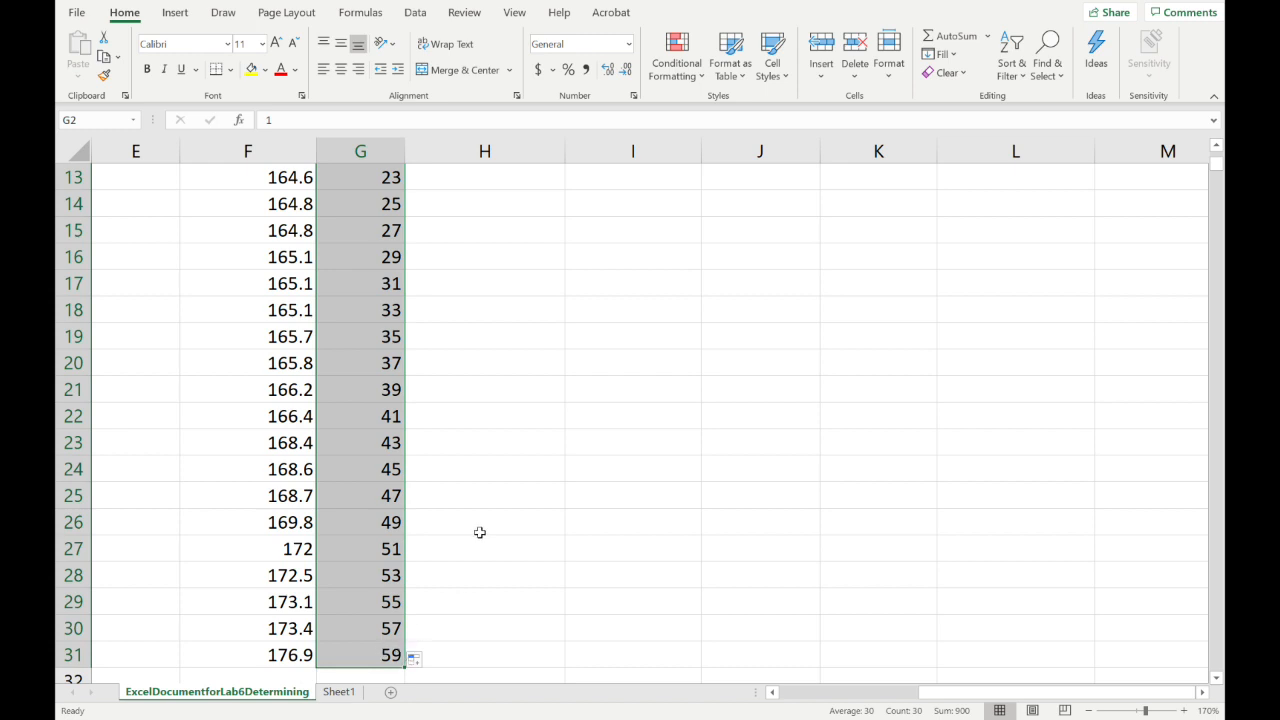
pyautogui.scroll(4, 478, 520)
# - Enter the formula =NORM.S.INV(G2/(2*30)) in cell H2 of the Z-score/Quantile column
pyautogui.click(446, 205)
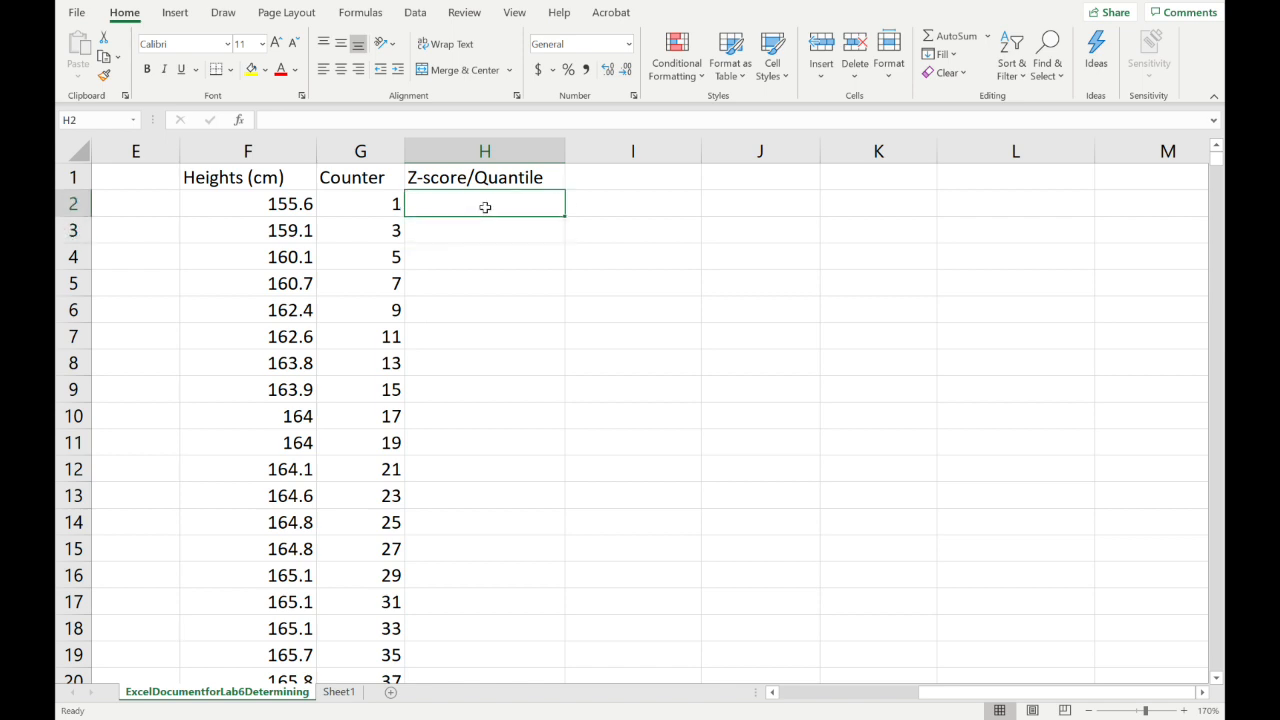
pyautogui.write('=')
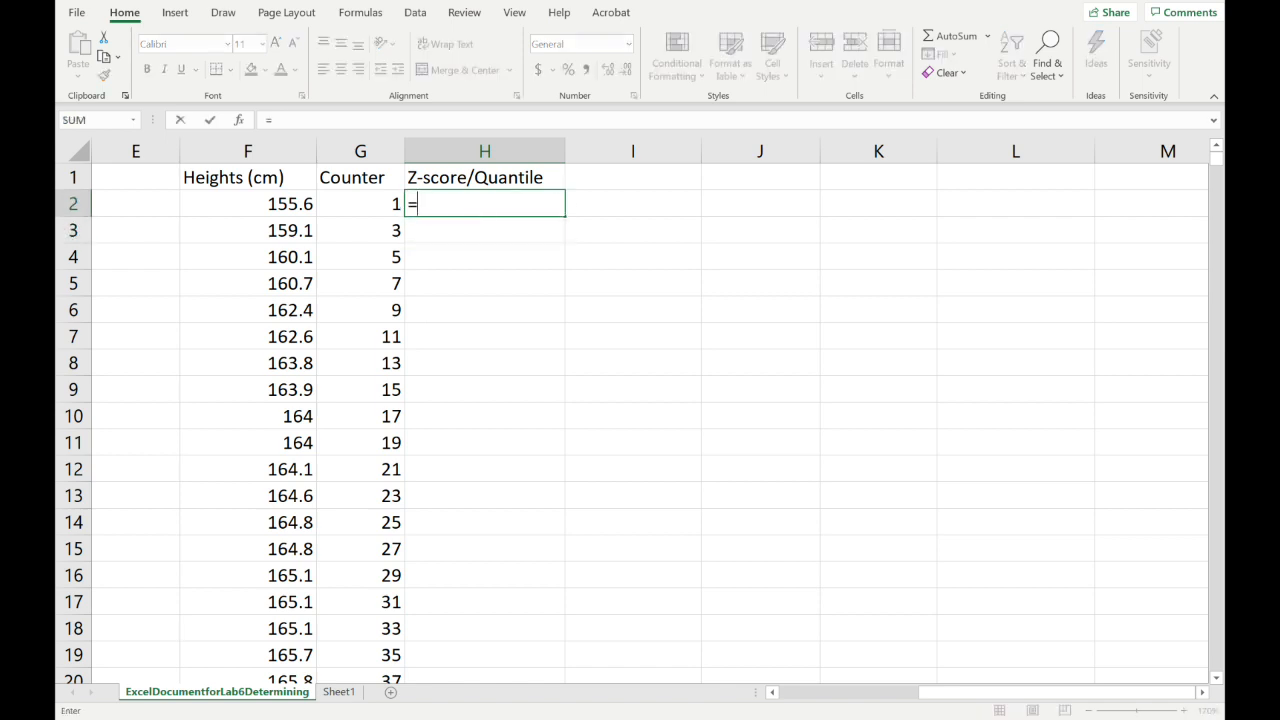
pyautogui.write('norm')
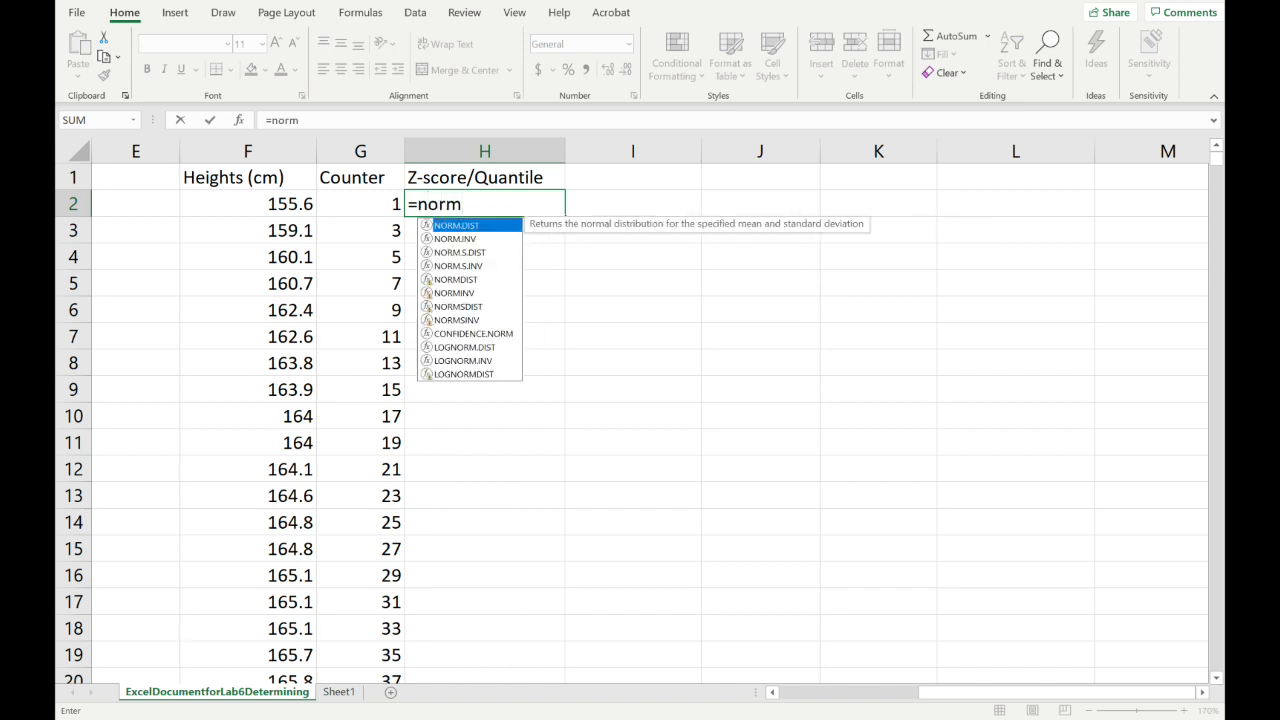
pyautogui.write('.s.inv')
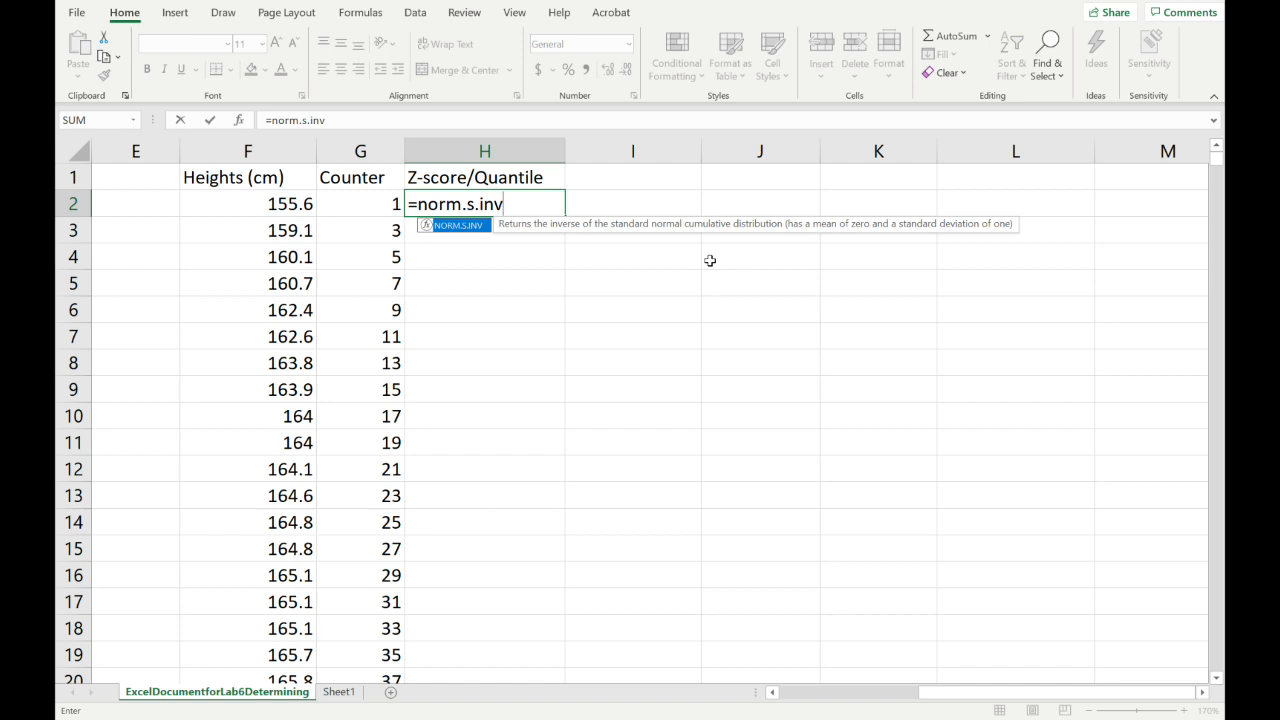
pyautogui.write('(')
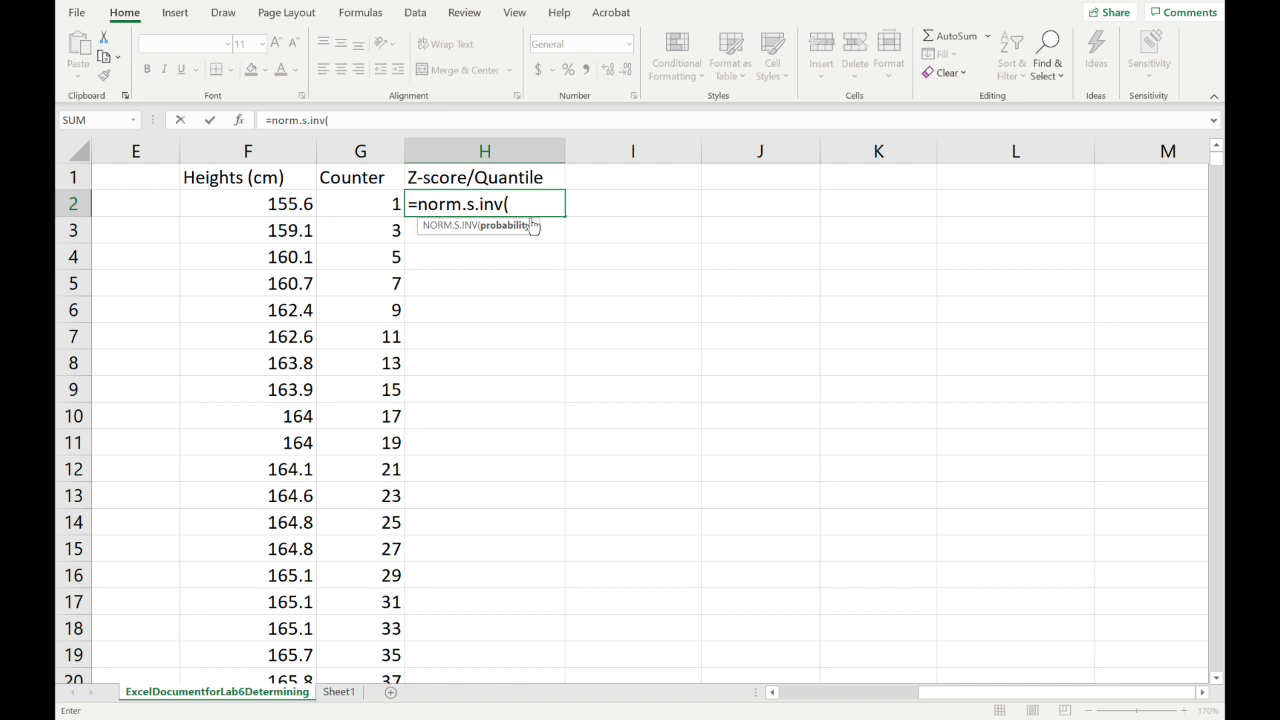
pyautogui.click(373, 206)
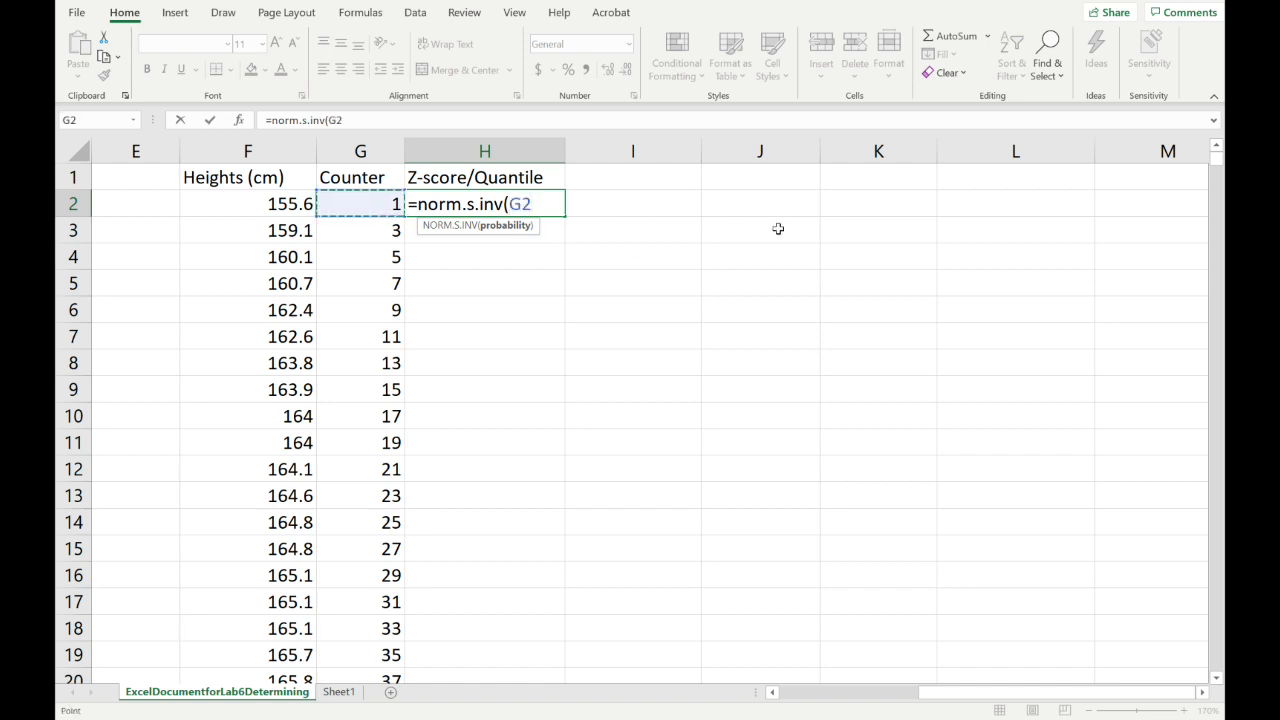
pyautogui.write('/(')
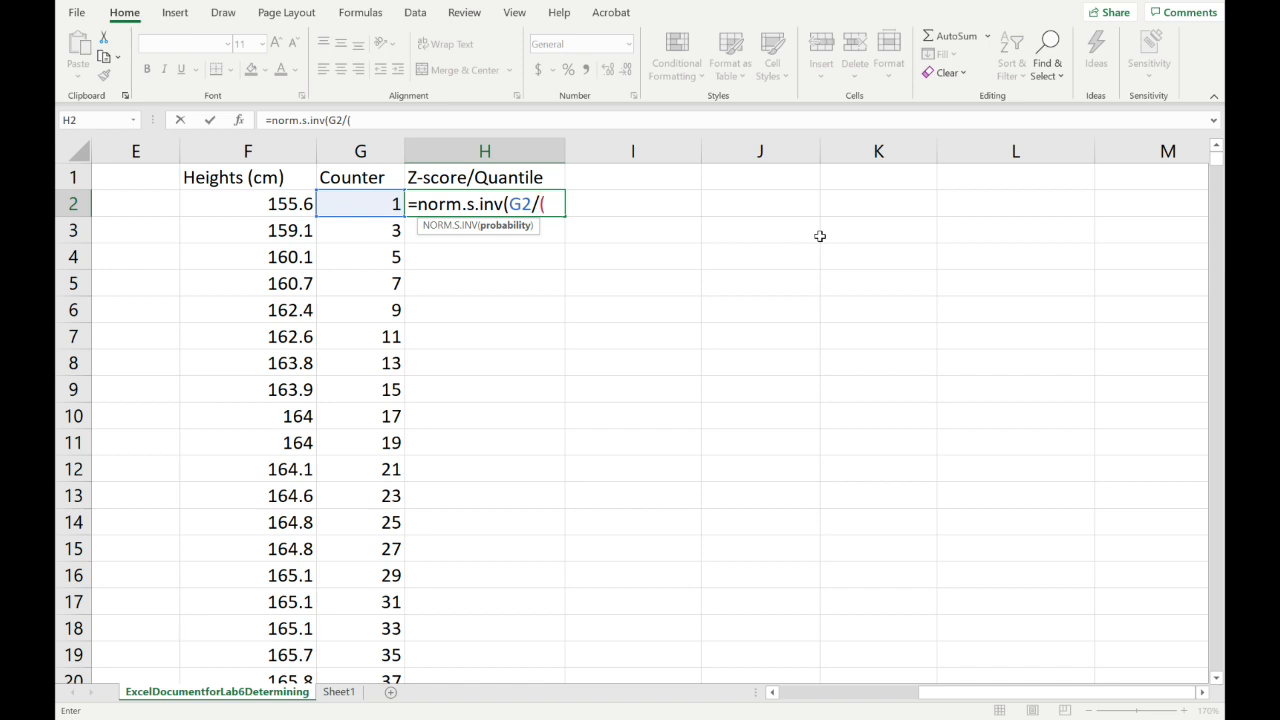
pyautogui.write('2*')
pyautogui.write('30)')
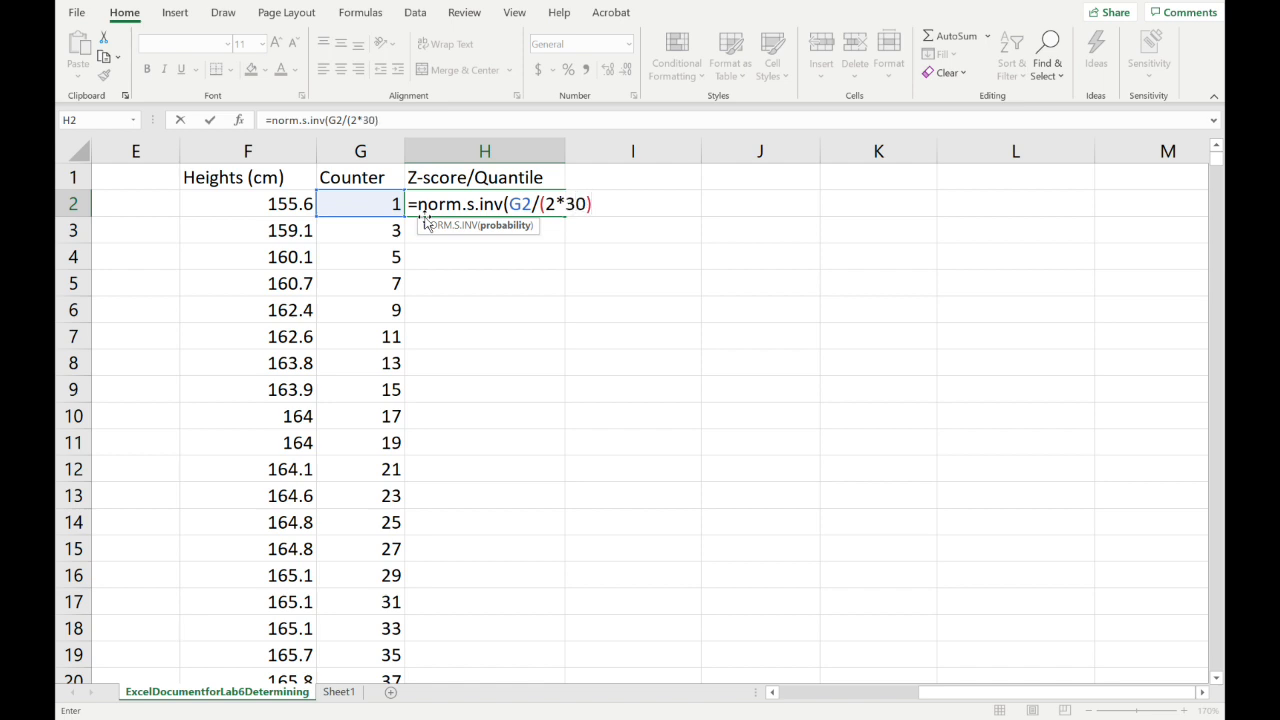
pyautogui.write(')')
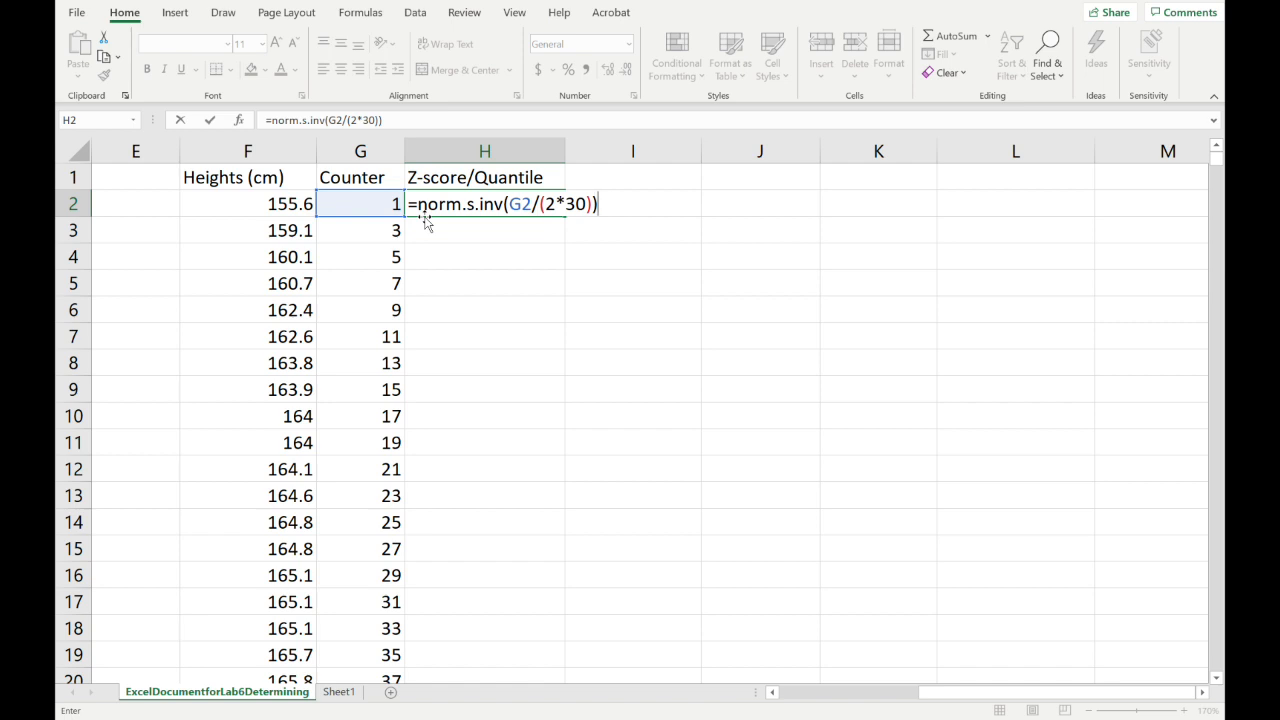
pyautogui.press('Return')
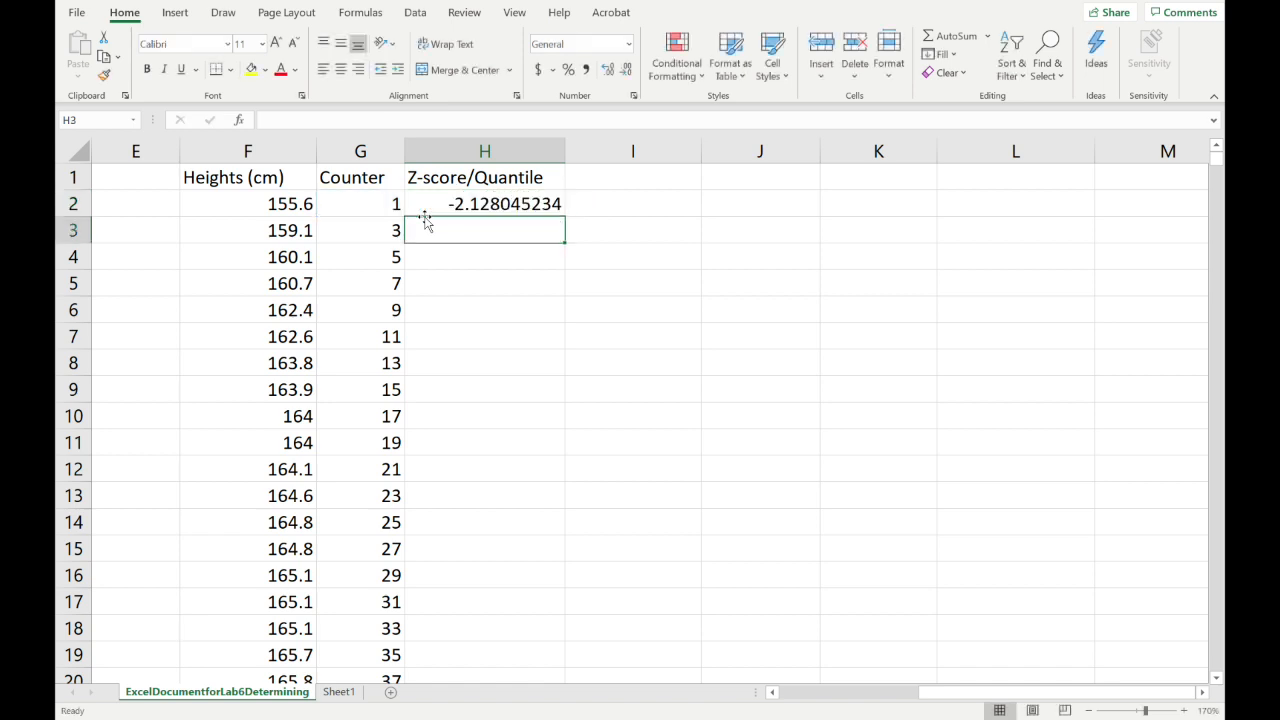
pyautogui.click(522, 203)
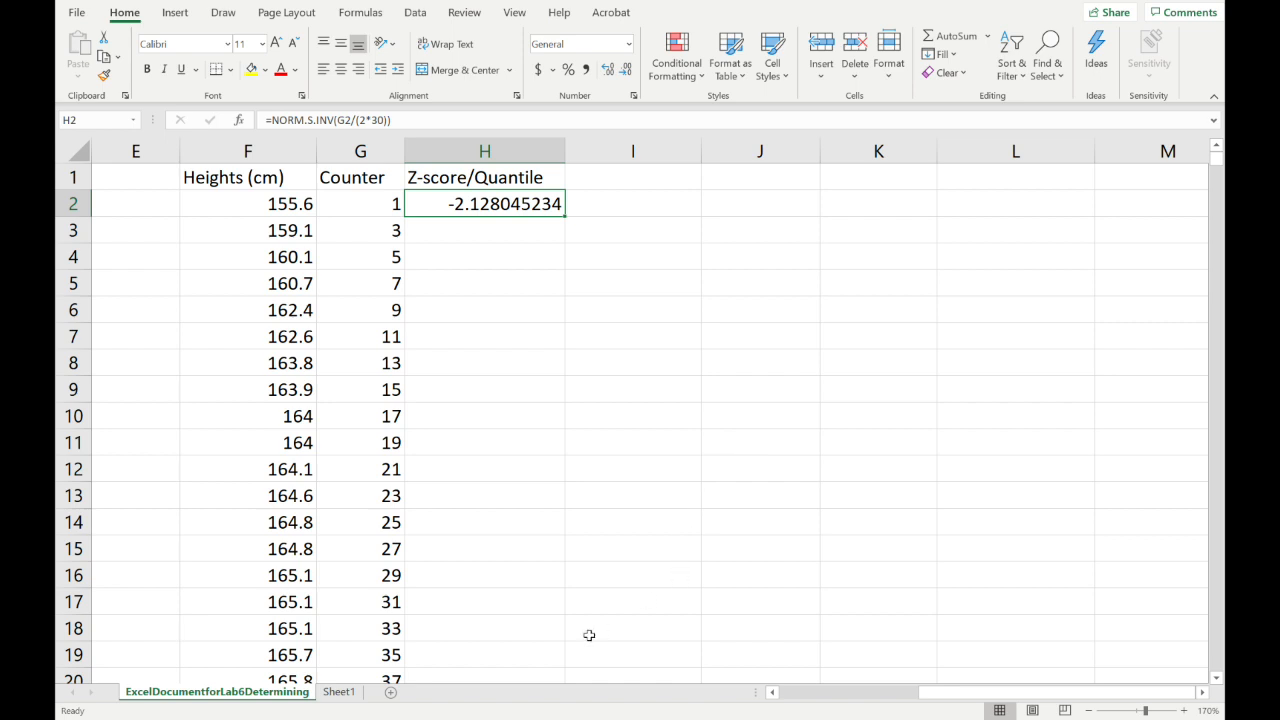
# - Open Paint and sketch a bell curve over a baseline, marking off its left tail with a vertical line and shading it
pyautogui.press('super+s')
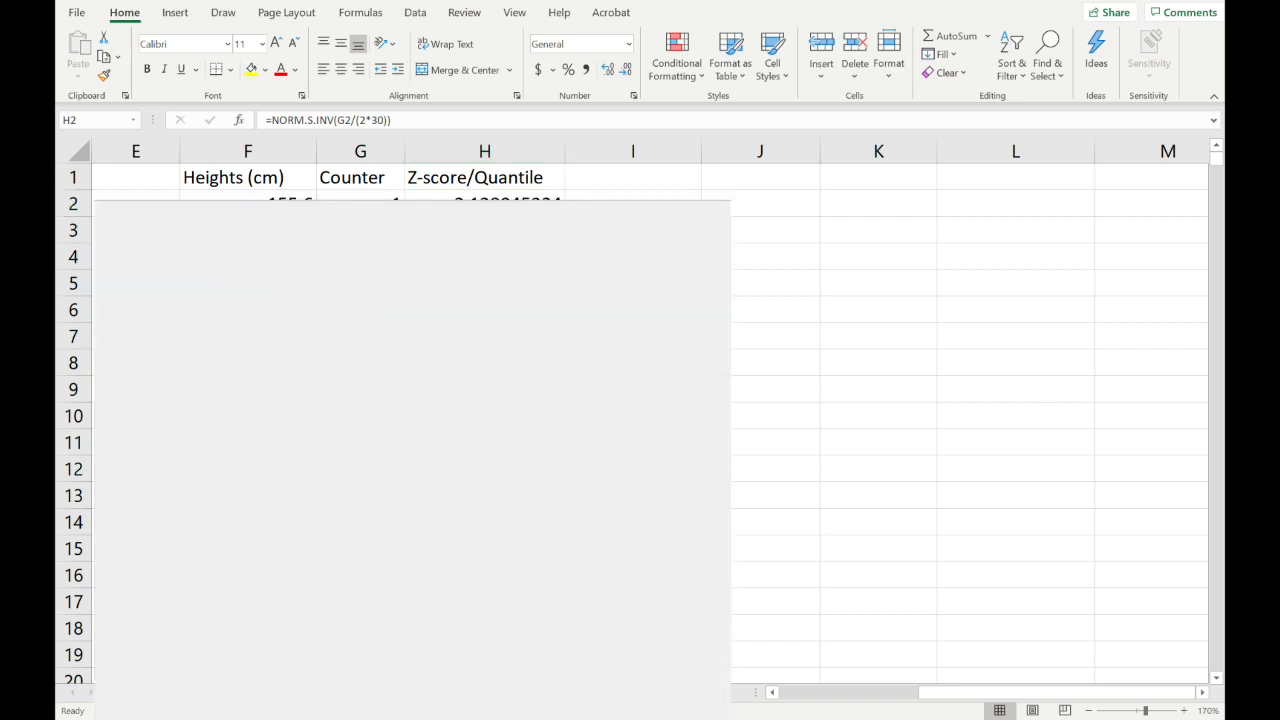
pyautogui.write('paint')
pyautogui.press('Return')
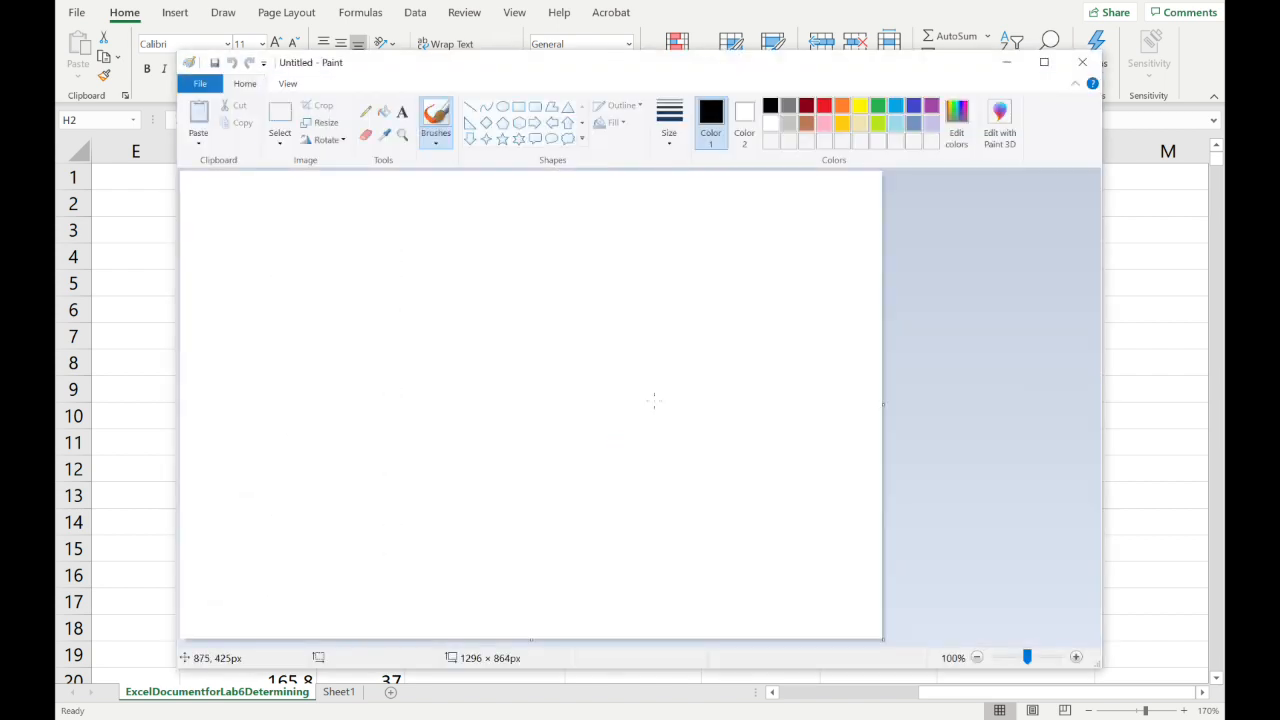
pyautogui.moveTo(317, 358)
pyautogui.mouseDown()
pyautogui.moveTo(426, 274)
pyautogui.moveTo(560, 266)
pyautogui.mouseUp()
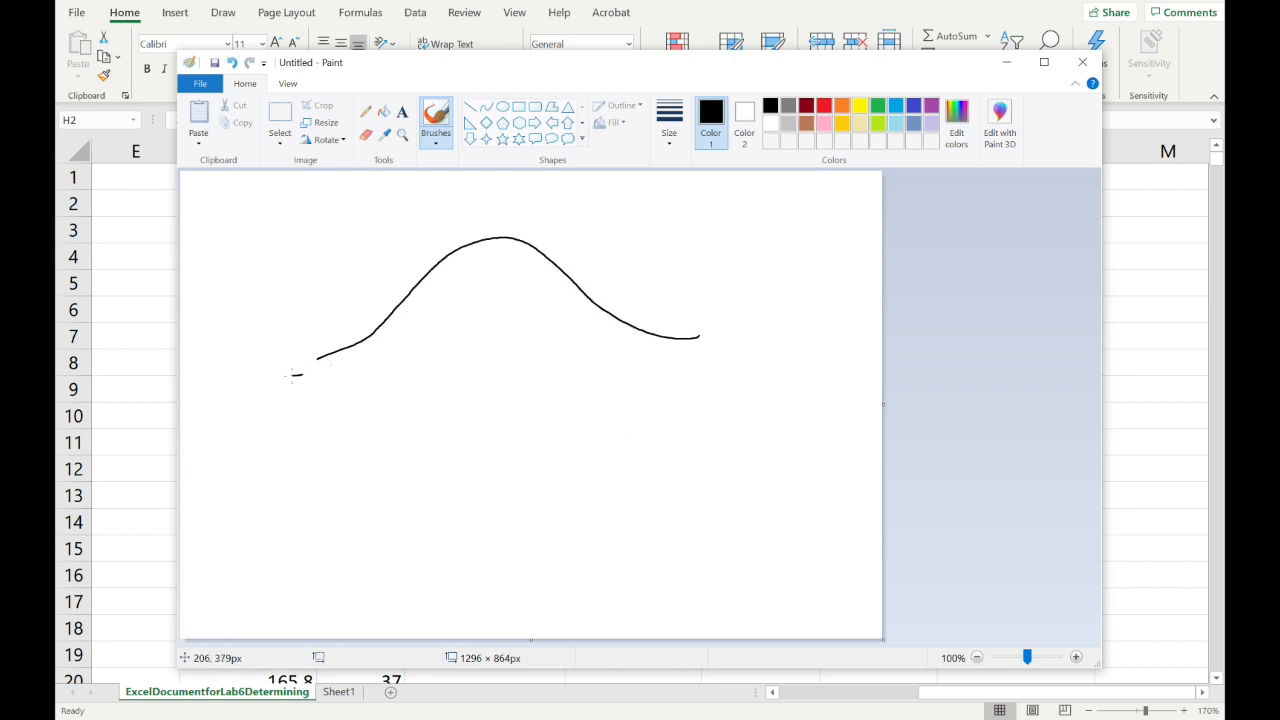
pyautogui.moveTo(292, 375); pyautogui.dragTo(716, 350)
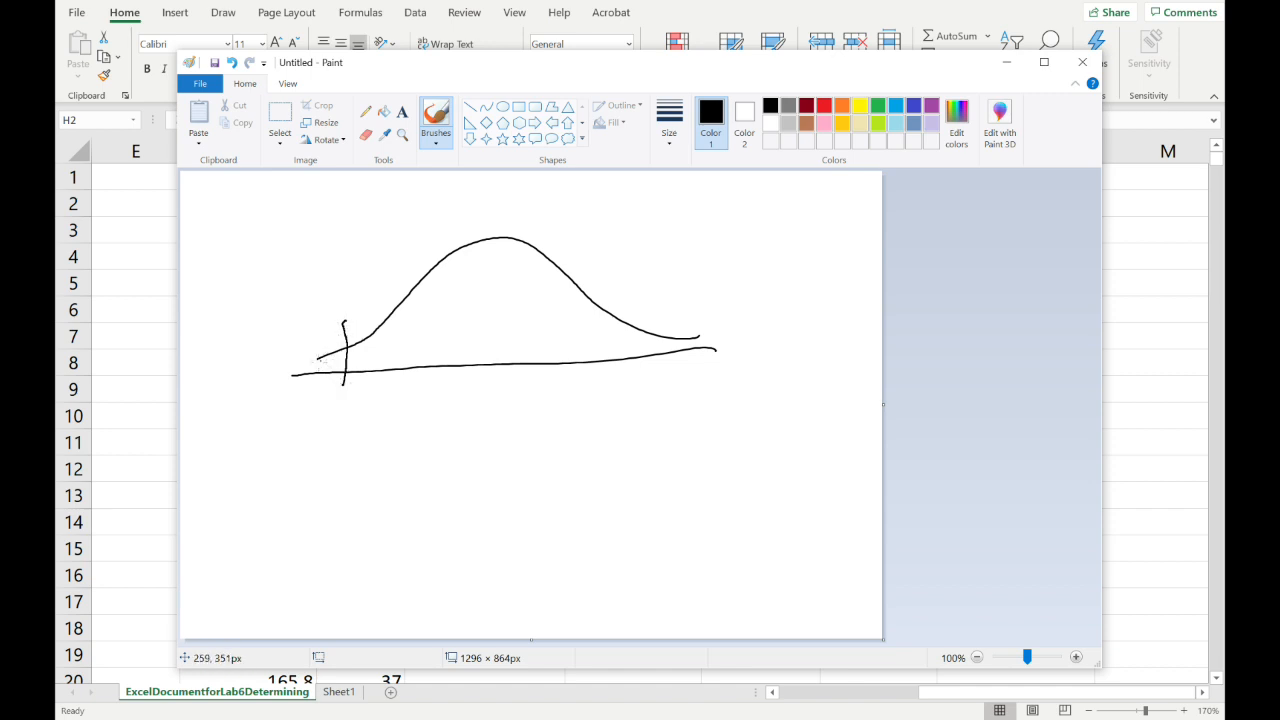
pyautogui.moveTo(323, 358); pyautogui.dragTo(326, 363)
# - Draw a wide brace beneath the bell curve and handwrite the label "30 #'s" under it
pyautogui.moveTo(328, 388)
pyautogui.mouseDown()
pyautogui.moveTo(484, 404)
pyautogui.moveTo(670, 394)
pyautogui.mouseUp()
pyautogui.moveTo(476, 464); pyautogui.dragTo(481, 484)
pyautogui.moveTo(507, 459)
pyautogui.mouseDown()
pyautogui.moveTo(505, 479)
pyautogui.moveTo(512, 460)
pyautogui.mouseUp()
pyautogui.moveTo(531, 448)
pyautogui.mouseDown()
pyautogui.moveTo(530, 471)
pyautogui.moveTo(546, 467)
pyautogui.mouseUp()
pyautogui.moveTo(527, 463); pyautogui.dragTo(549, 458)
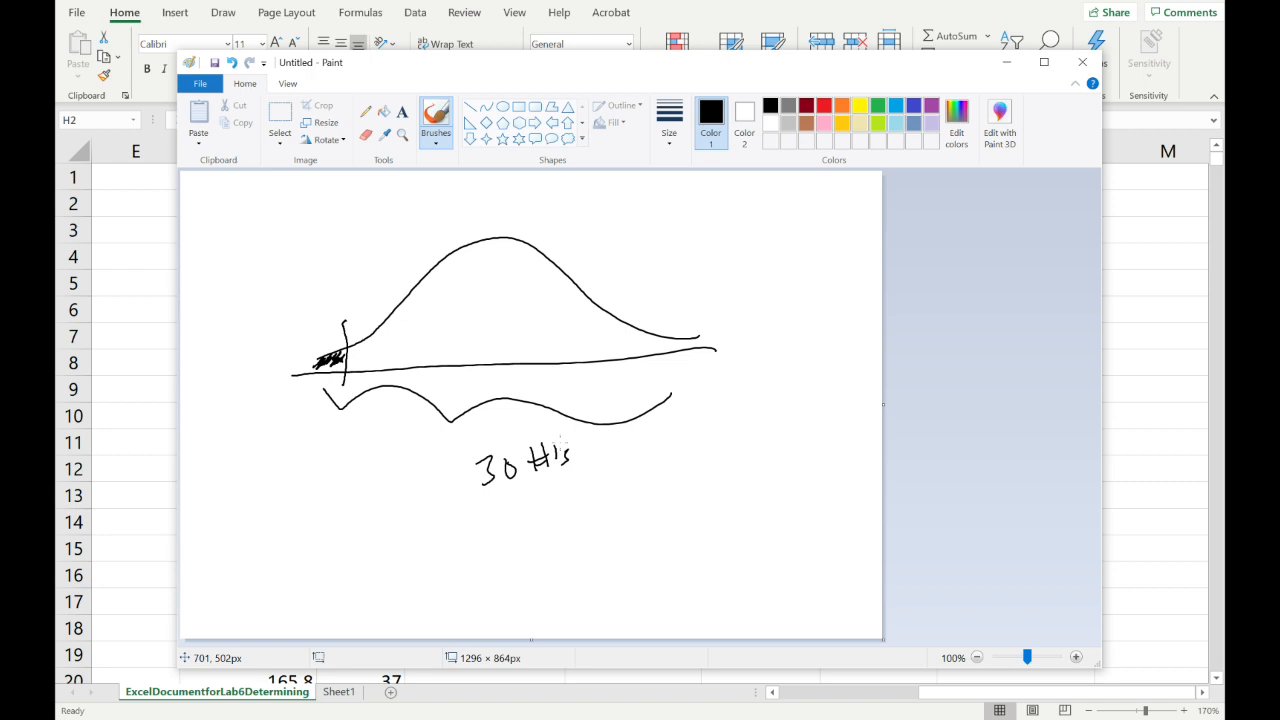
# - Divide the bell curve into sections with nine vertical lines running from the curve to the baseline
pyautogui.moveTo(376, 348); pyautogui.dragTo(377, 385)
pyautogui.moveTo(419, 280); pyautogui.dragTo(420, 372)
pyautogui.moveTo(455, 247); pyautogui.dragTo(457, 374)
pyautogui.moveTo(501, 237); pyautogui.dragTo(502, 375)
pyautogui.moveTo(541, 241); pyautogui.dragTo(546, 365)
pyautogui.moveTo(580, 263); pyautogui.dragTo(582, 362)
pyautogui.moveTo(616, 284); pyautogui.dragTo(618, 364)
pyautogui.moveTo(654, 302); pyautogui.dragTo(656, 358)
pyautogui.moveTo(678, 306); pyautogui.dragTo(679, 346)
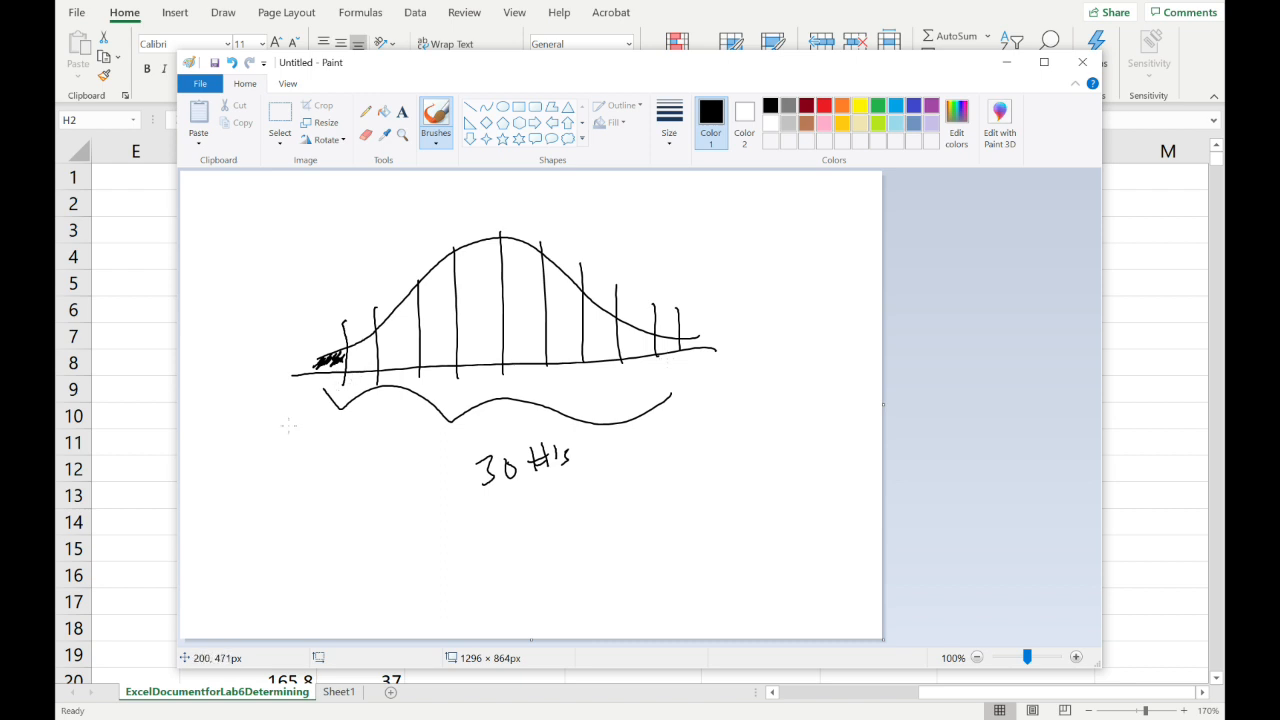
# - Split the sections under the bell curve in half with additional vertical lines, after marking the first section's two halves at the baseline
pyautogui.moveTo(344, 372); pyautogui.dragTo(380, 366)
pyautogui.moveTo(364, 318); pyautogui.dragTo(358, 378)
pyautogui.moveTo(405, 300); pyautogui.dragTo(398, 380)
pyautogui.moveTo(442, 272); pyautogui.dragTo(436, 374)
pyautogui.moveTo(487, 238); pyautogui.dragTo(490, 376)
pyautogui.moveTo(521, 252); pyautogui.dragTo(524, 377)
pyautogui.moveTo(570, 272)
pyautogui.mouseDown()
pyautogui.moveTo(572, 352)
pyautogui.moveTo(602, 360)
pyautogui.mouseUp()
pyautogui.moveTo(670, 334); pyautogui.dragTo(668, 362)
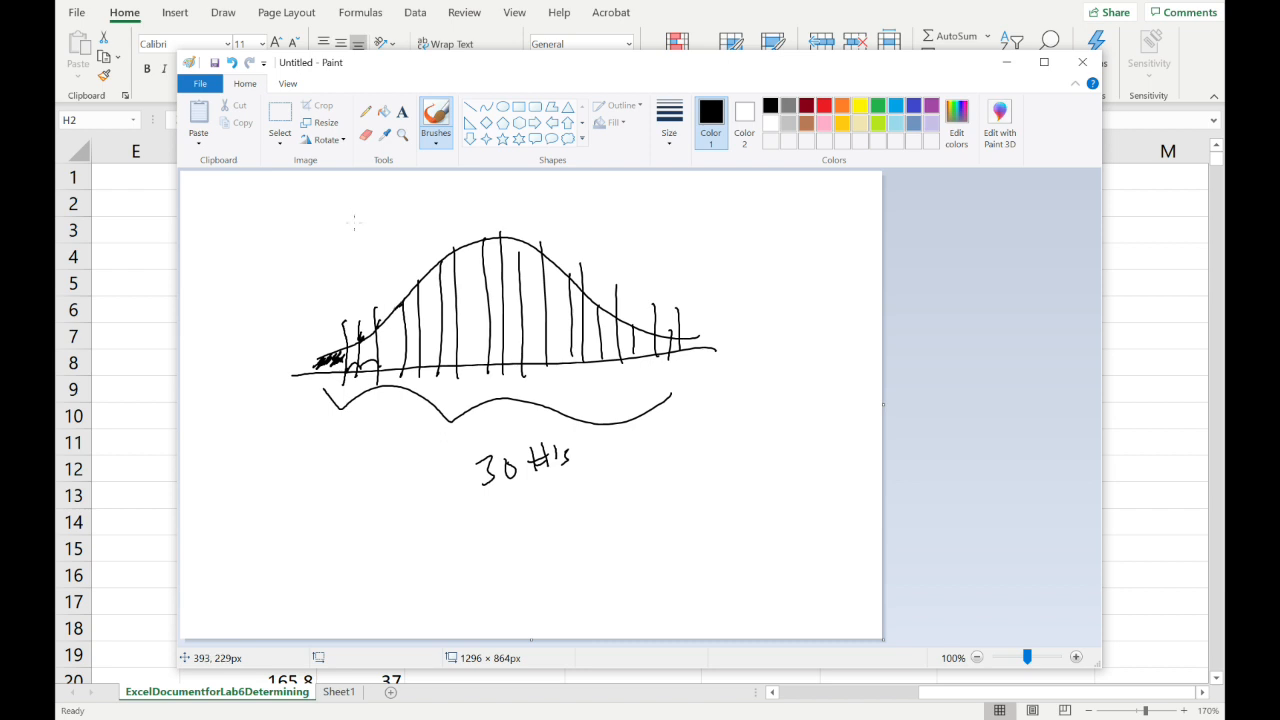
# - Switch back to Excel and examine the 2*30 divisor and the full probability argument in H2's formula
pyautogui.click(1006, 70)
pyautogui.doubleClick(500, 204)
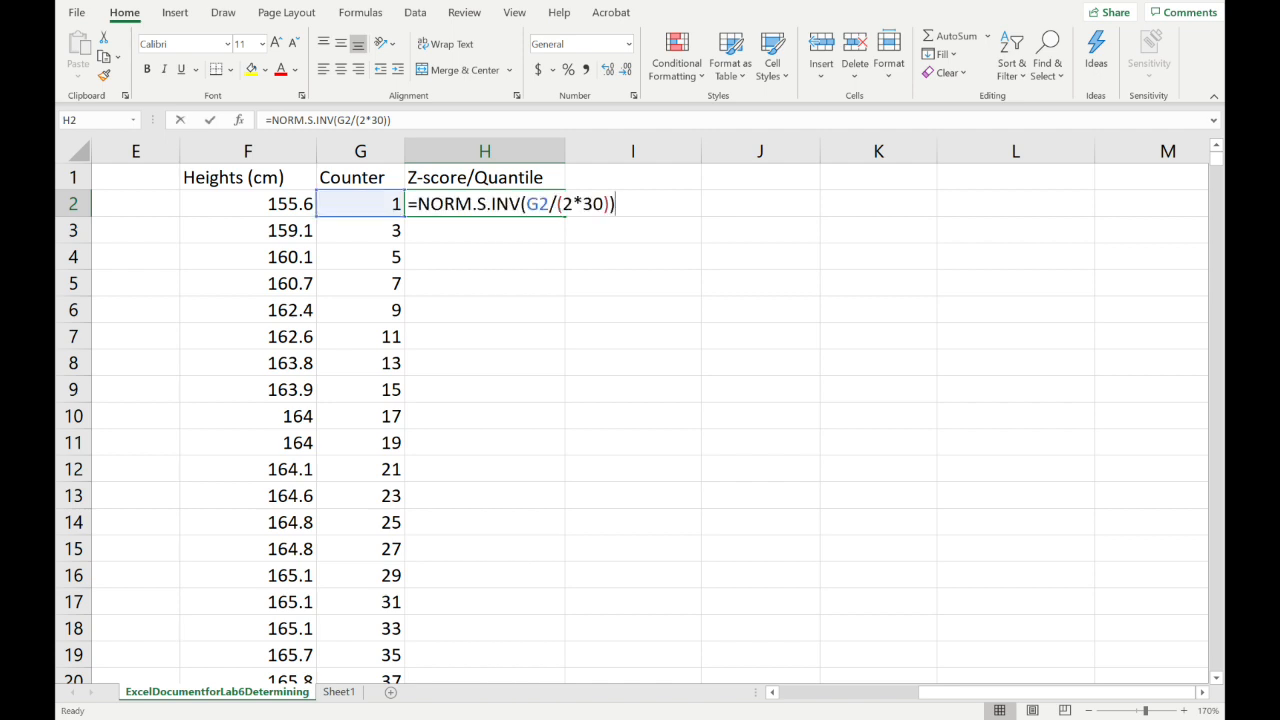
pyautogui.moveTo(562, 204); pyautogui.dragTo(604, 204)
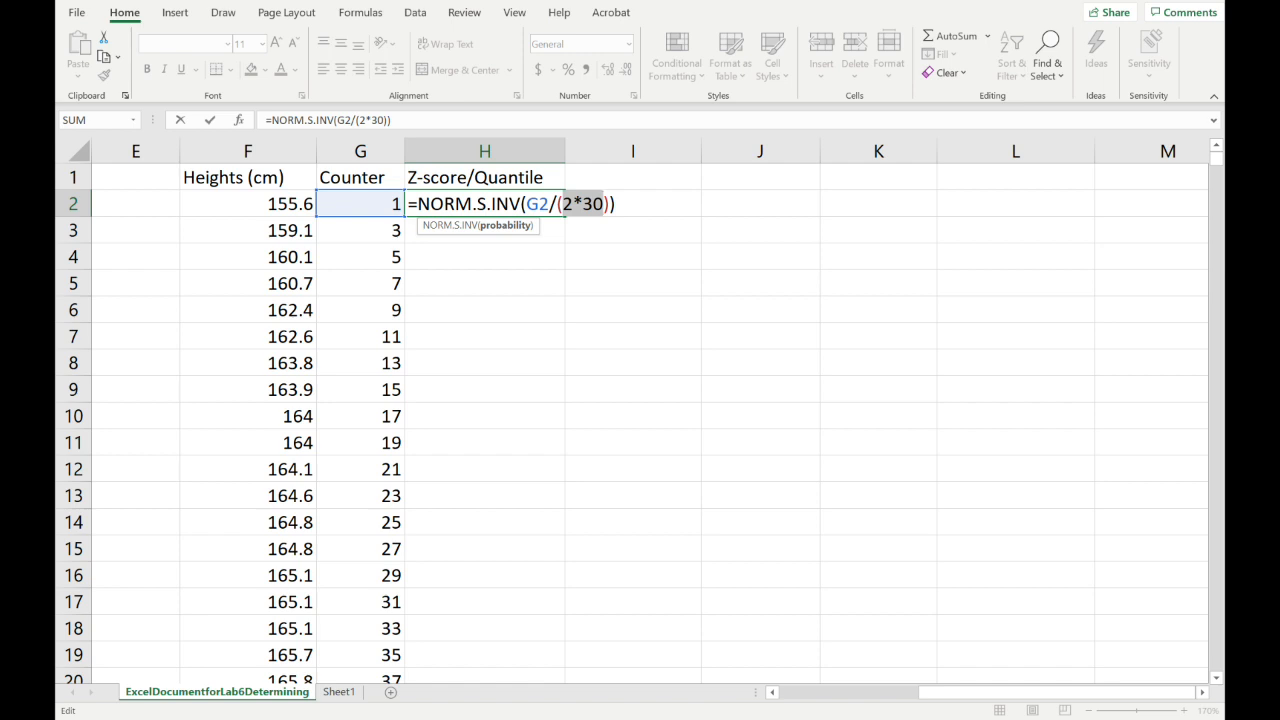
pyautogui.moveTo(526, 204); pyautogui.dragTo(616, 204)
pyautogui.click(616, 204)
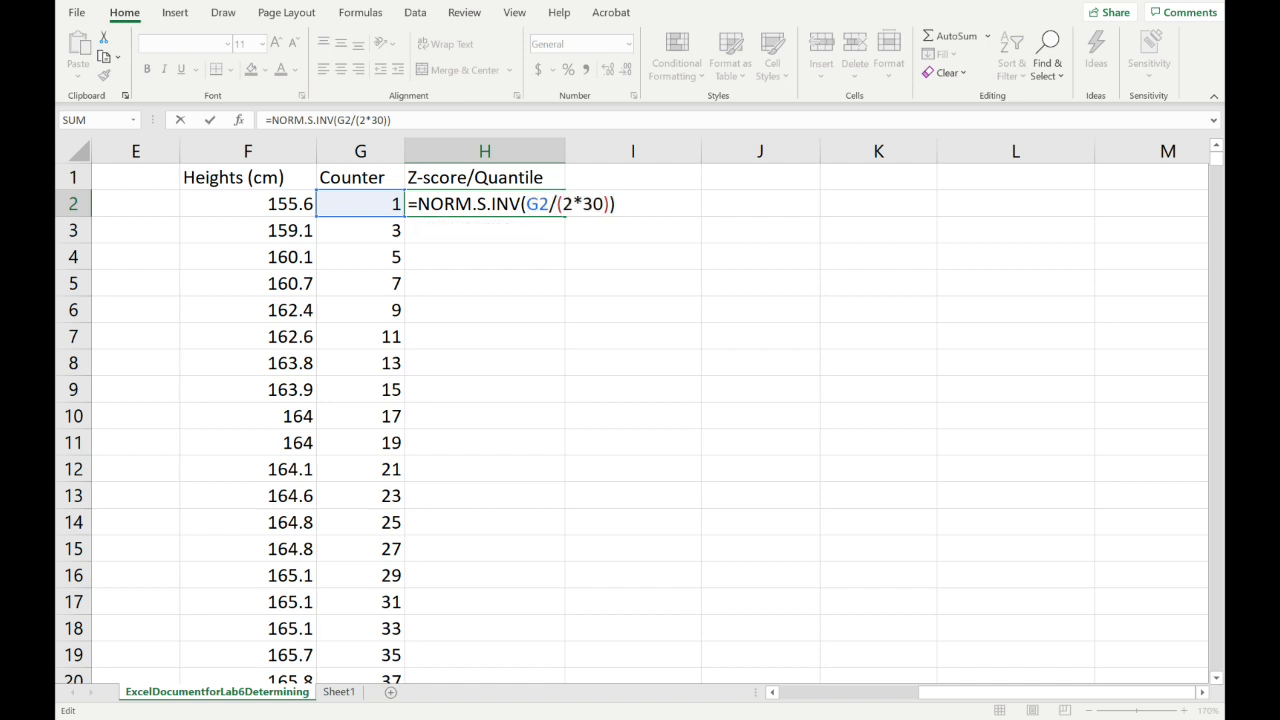
pyautogui.press('Return')
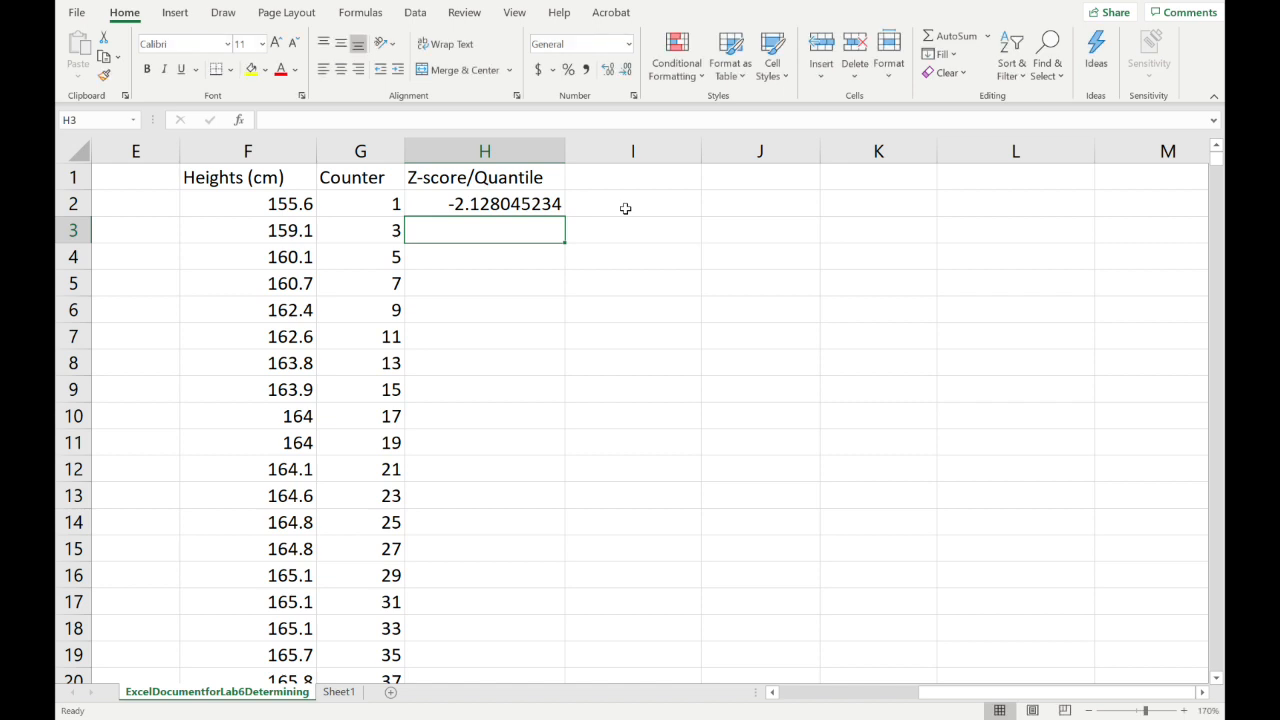
# - Fill the quantile formula from H2 down to H31 and compare the column's first and last values
pyautogui.click(478, 204)
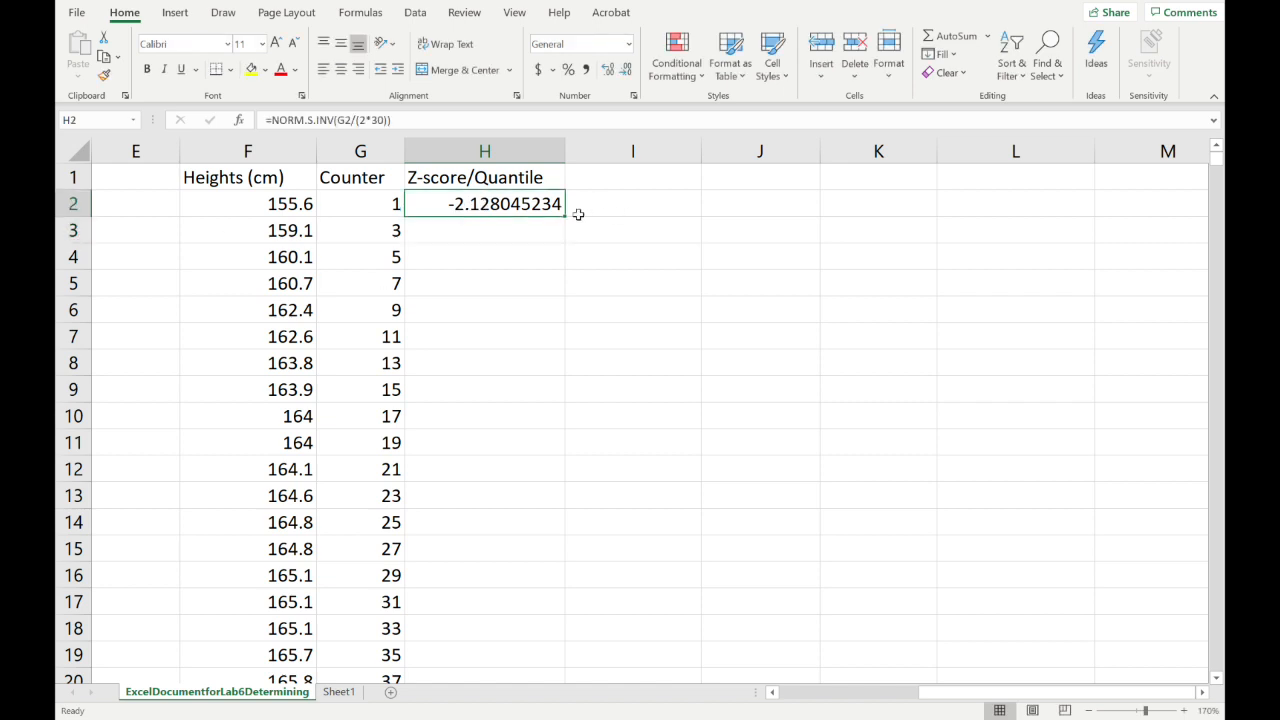
pyautogui.moveTo(564, 215); pyautogui.dragTo(552, 640)
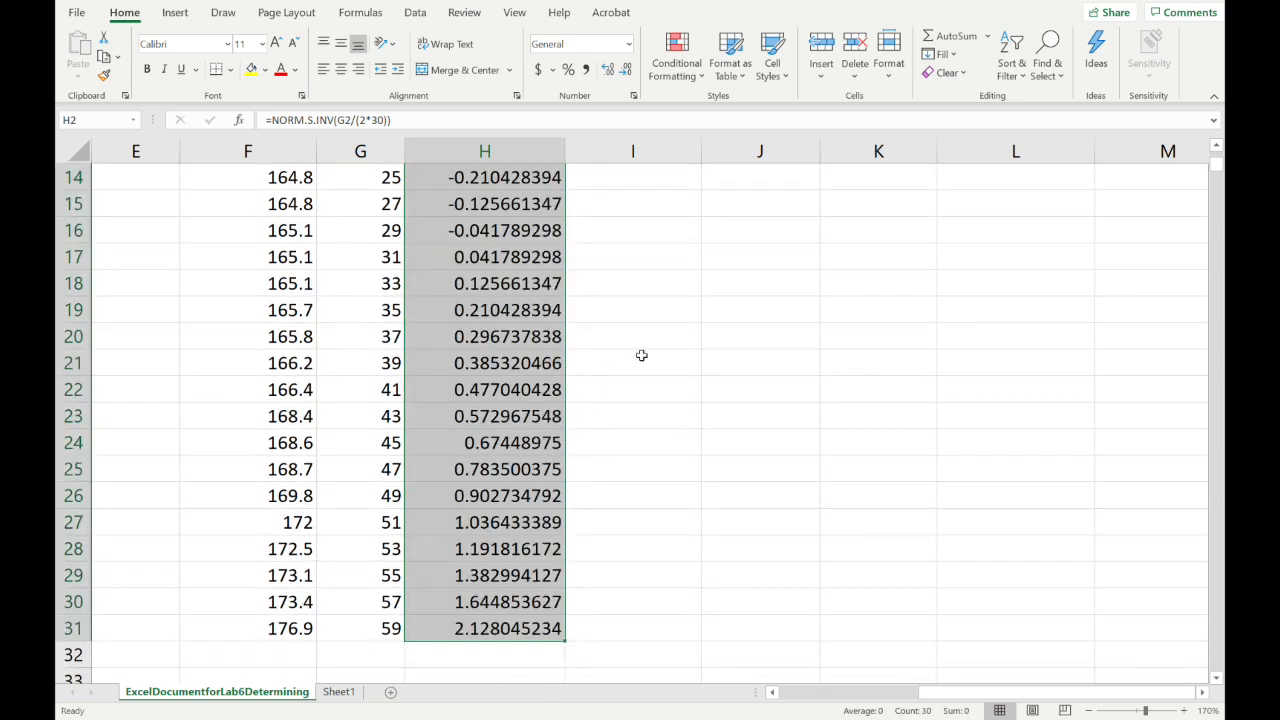
pyautogui.scroll(5, 641, 355)
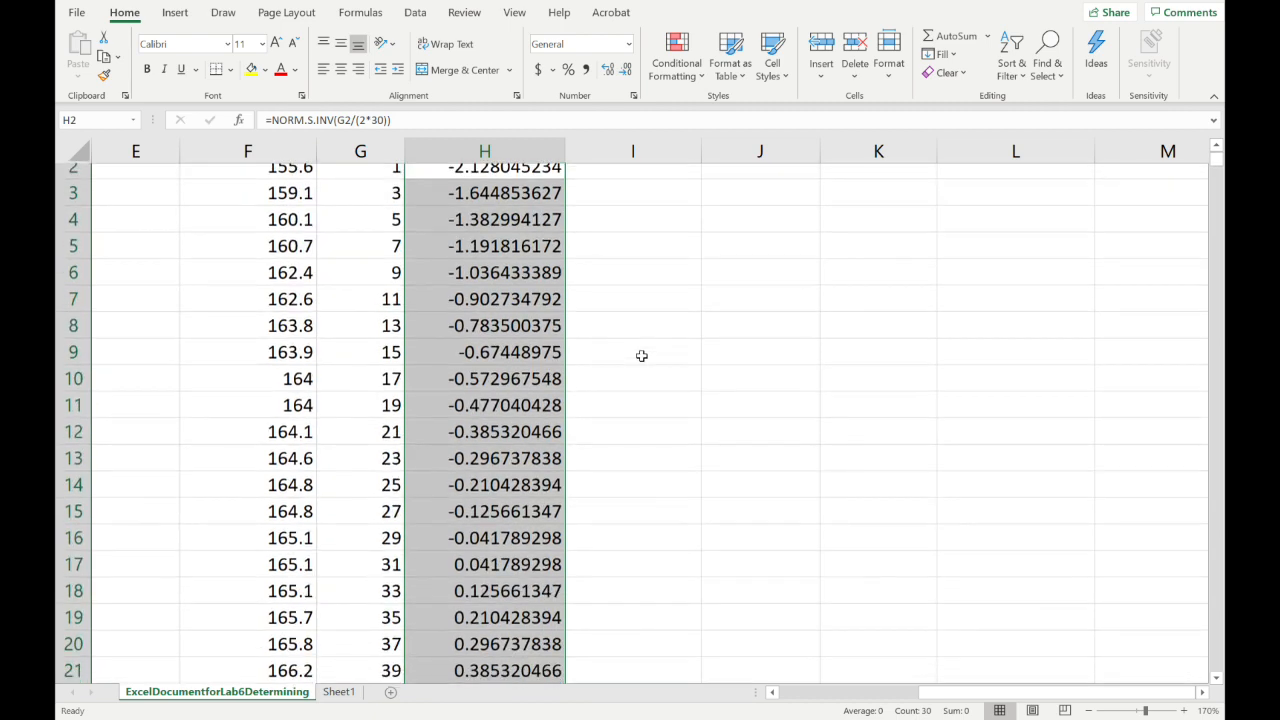
pyautogui.scroll(-5, 641, 355)
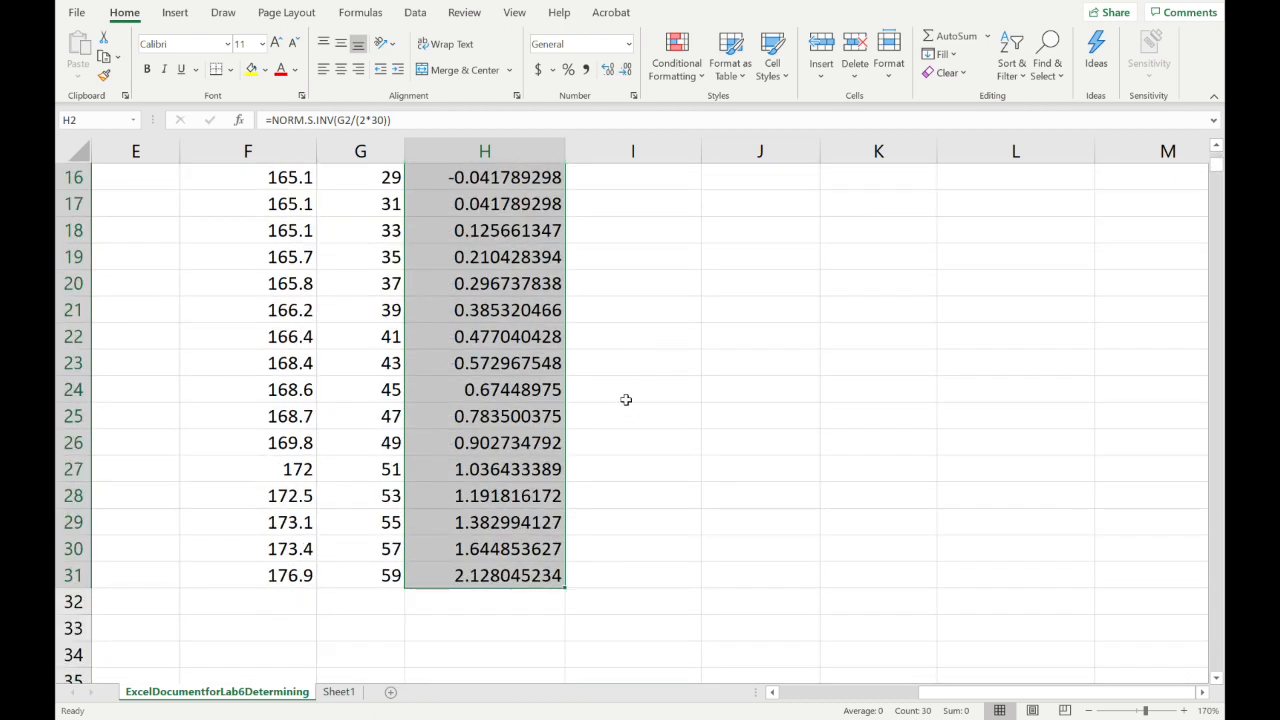
pyautogui.scroll(5, 626, 399)
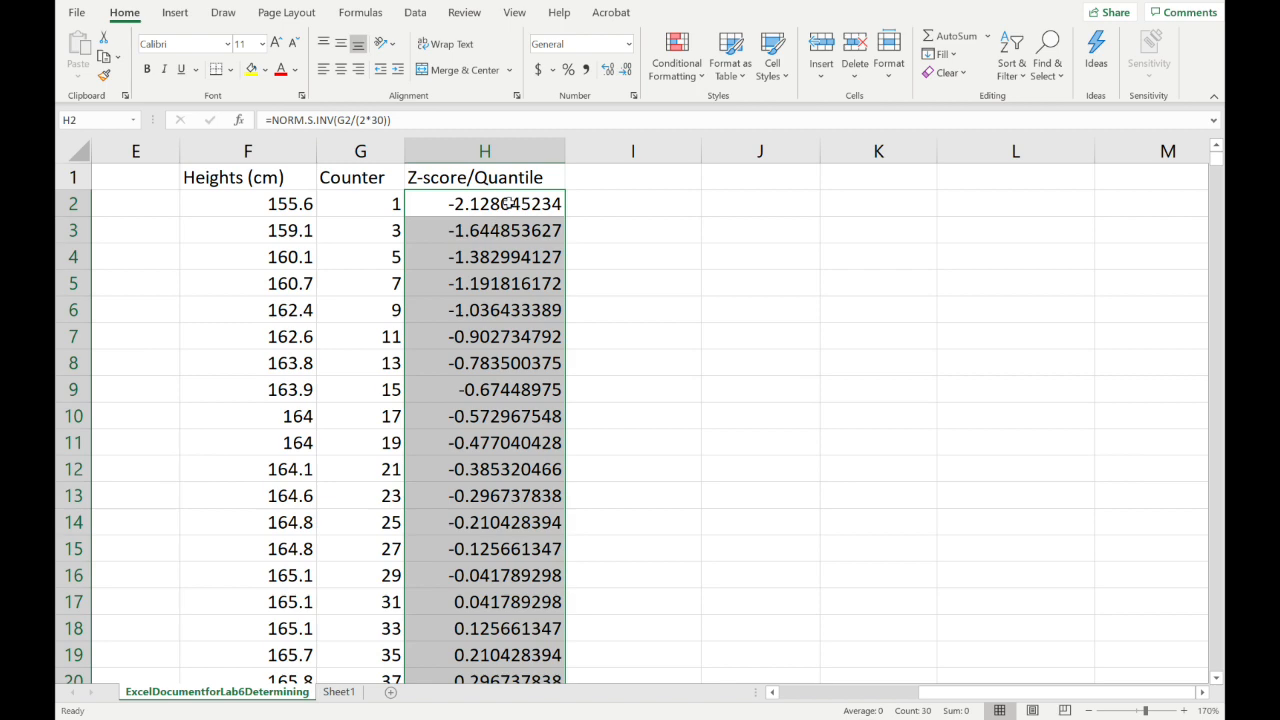
pyautogui.click(510, 203)
pyautogui.scroll(-7, 651, 366)
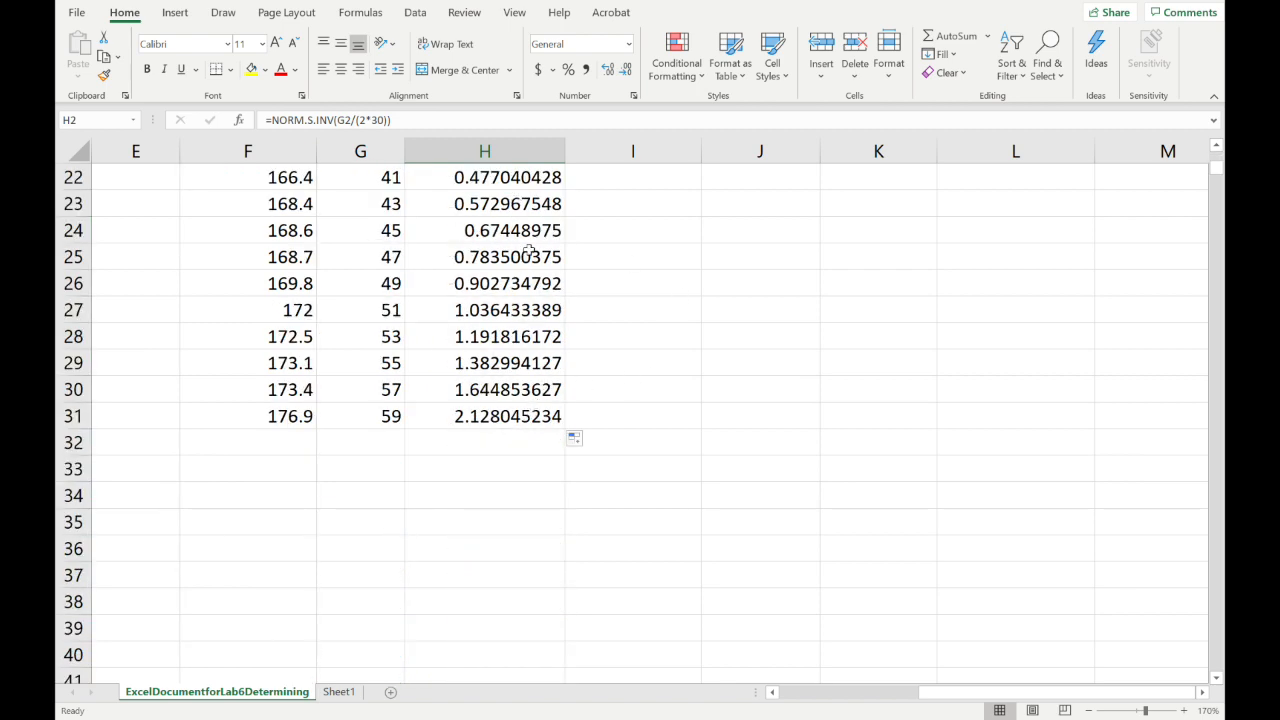
pyautogui.click(541, 414)
pyautogui.scroll(3, 621, 376)
pyautogui.scroll(4, 621, 376)
pyautogui.click(638, 200)
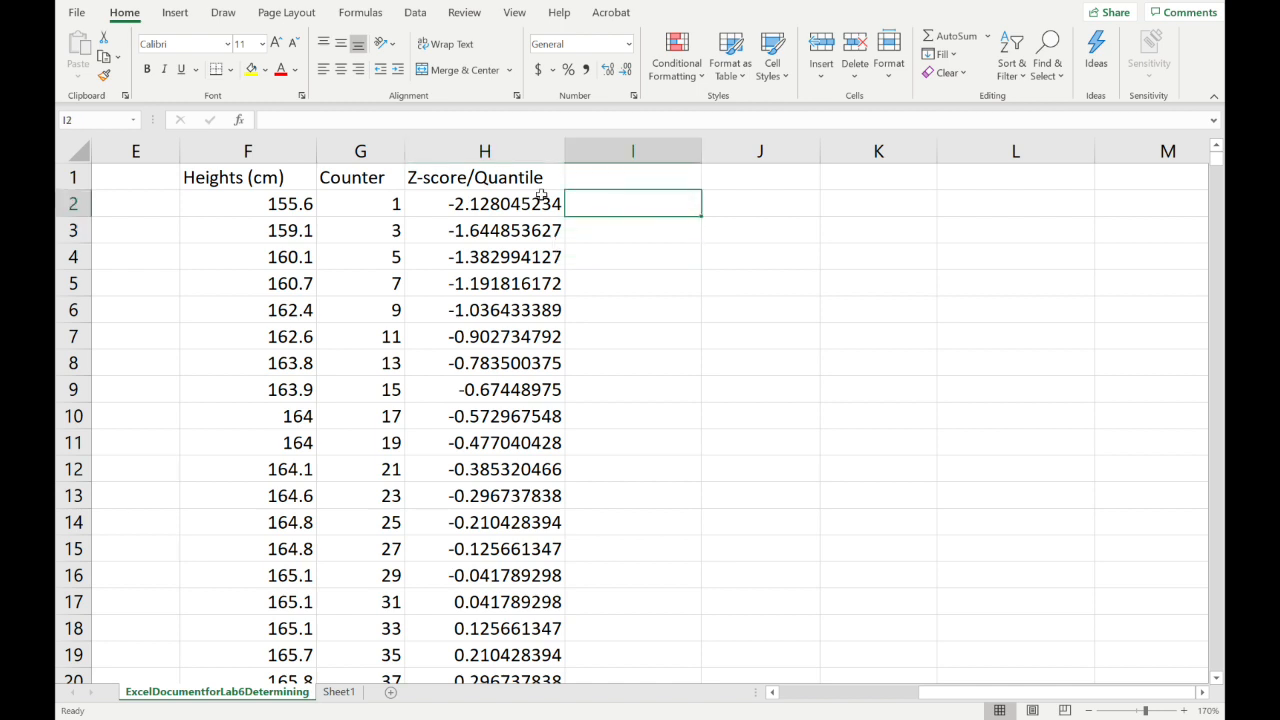
# - Insert a blank markers-only scatter chart and place it beside the Z-score/Quantile column, starting in column I
pyautogui.click(711, 225)
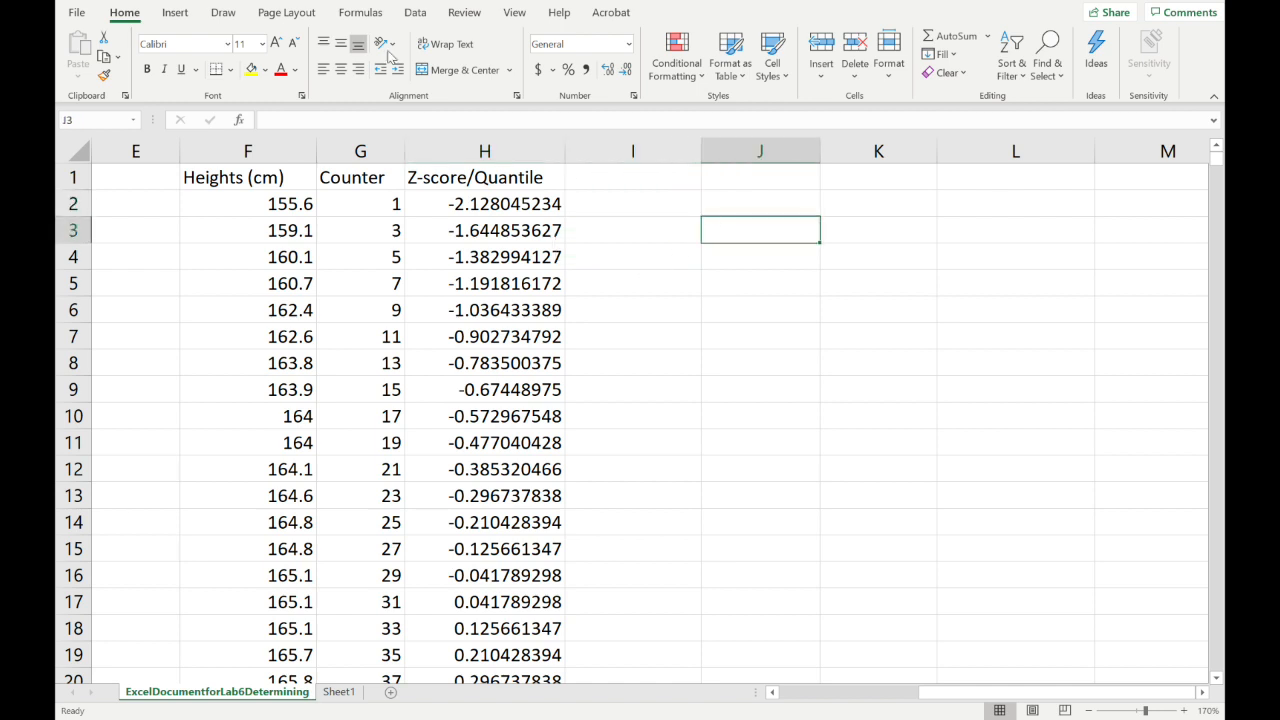
pyautogui.click(176, 14)
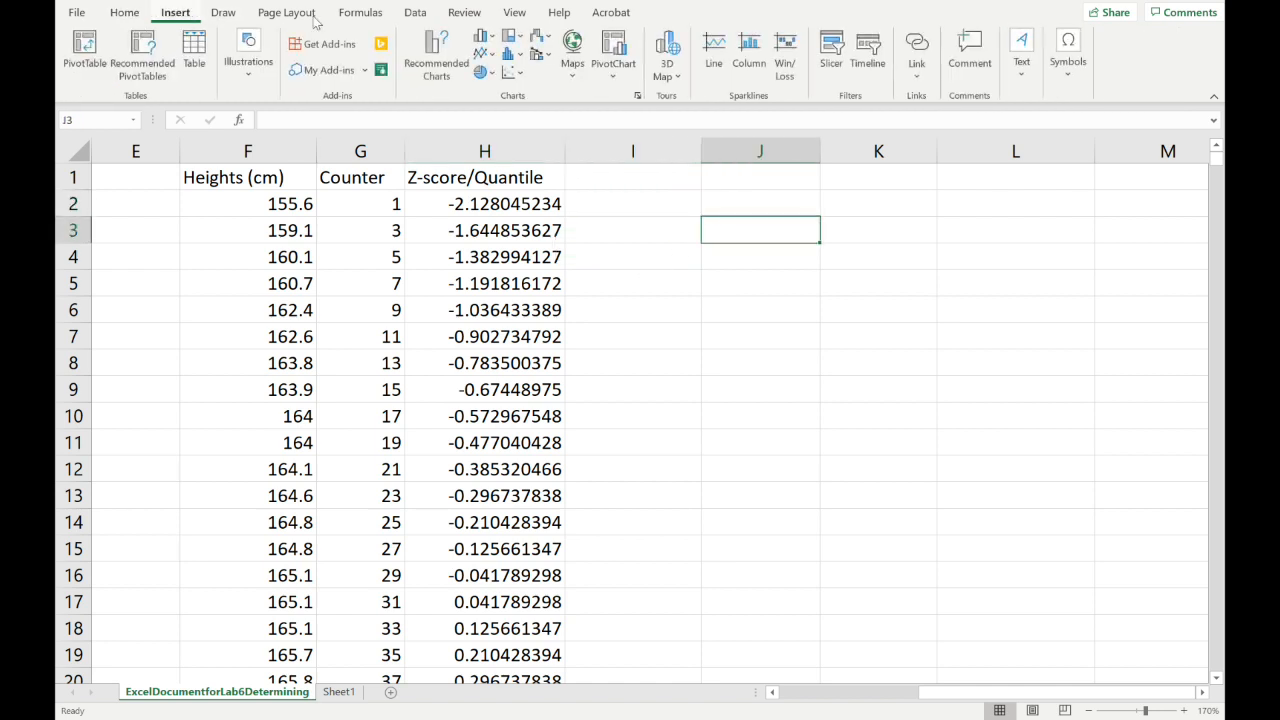
pyautogui.click(514, 72)
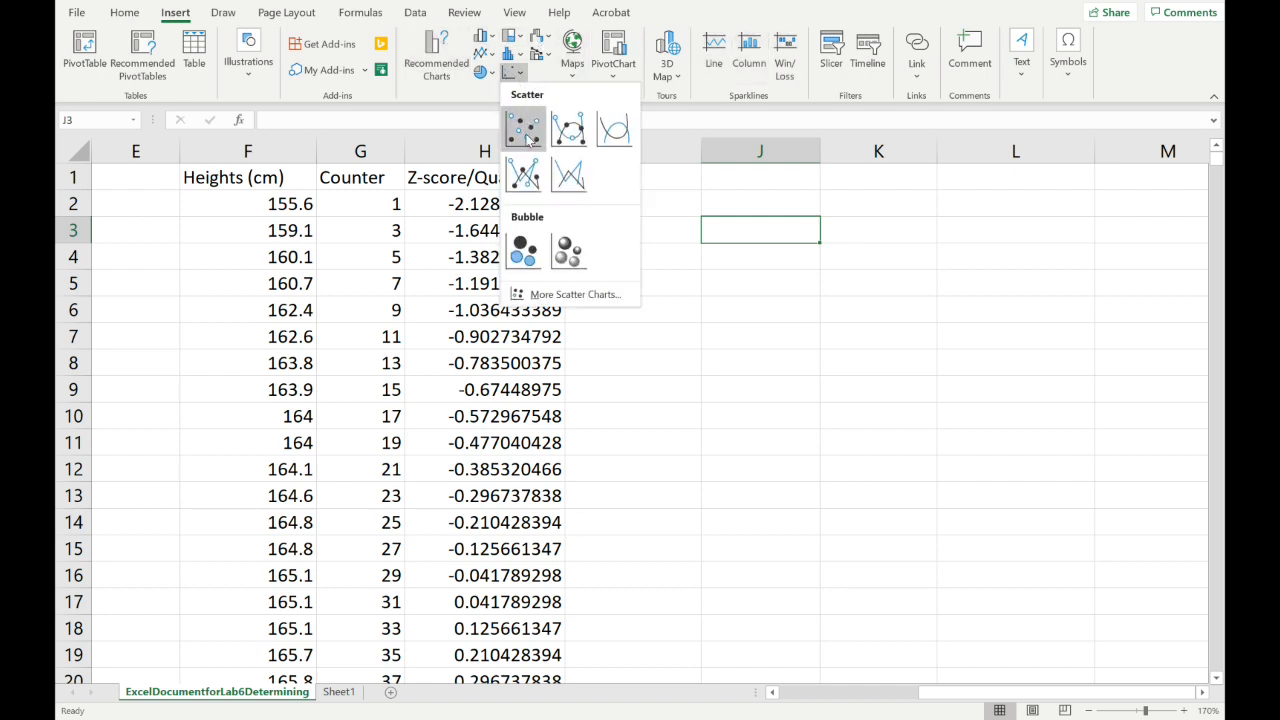
pyautogui.click(522, 130)
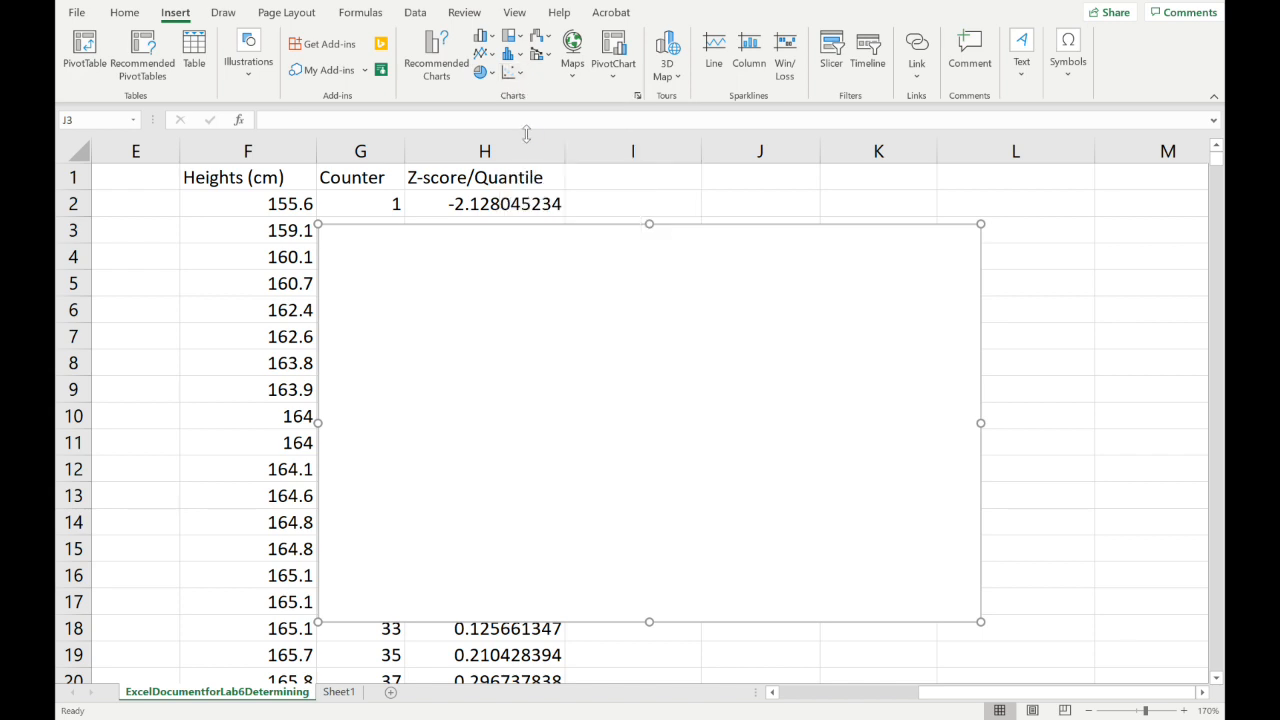
pyautogui.moveTo(784, 232); pyautogui.dragTo(966, 206)
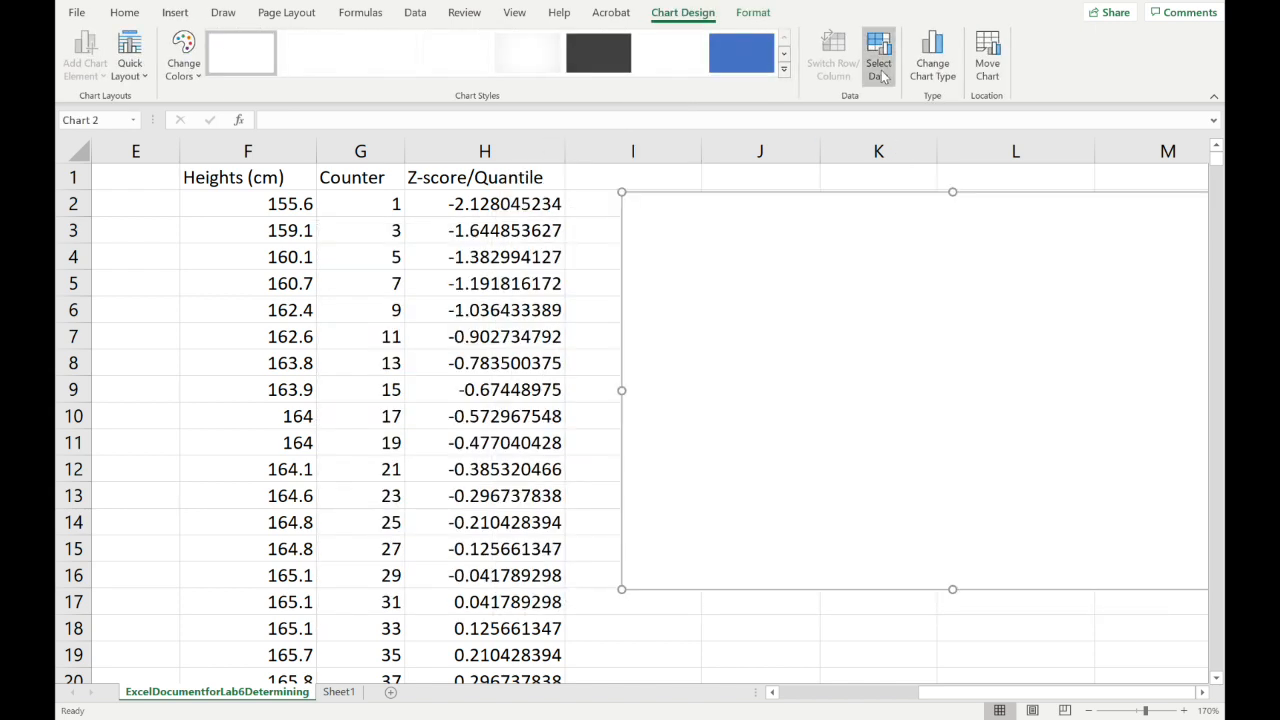
# - Set the blank scatter chart's data range to the Z-score/Quantile values in H2:H31
pyautogui.click(878, 55)
pyautogui.moveTo(497, 203); pyautogui.dragTo(493, 632)
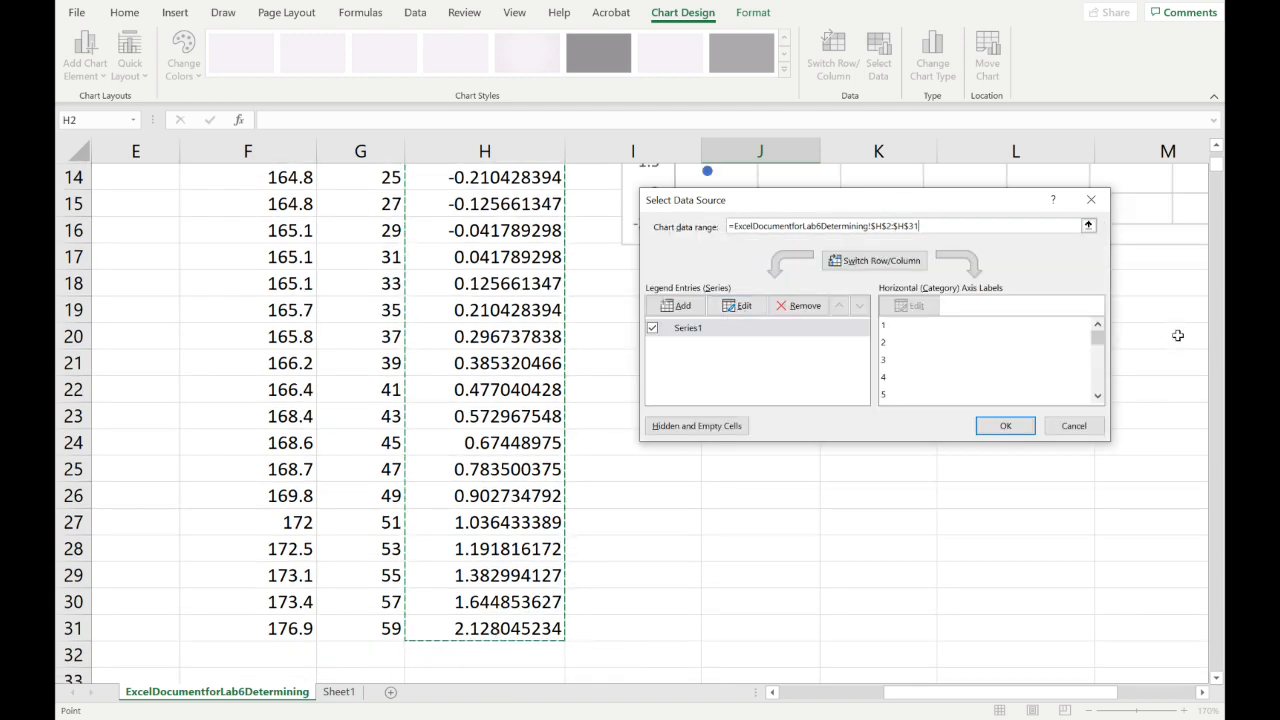
pyautogui.scroll(5, 1176, 334)
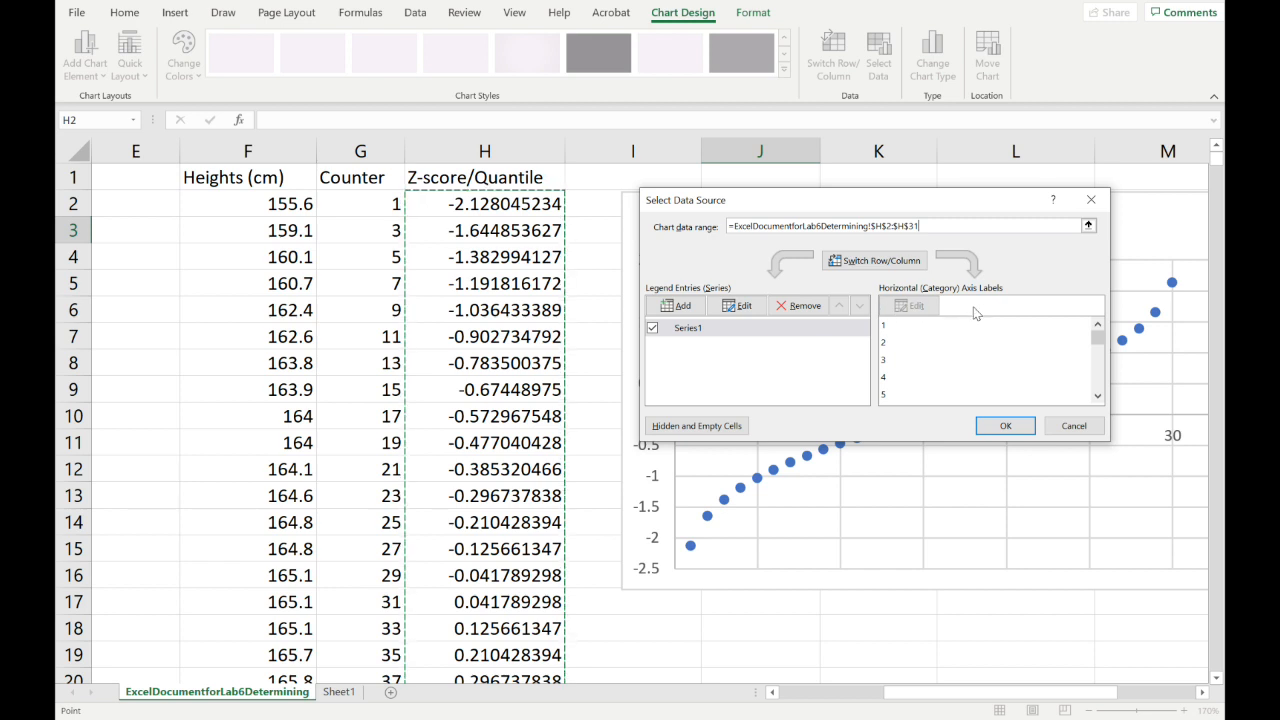
# - Edit the chart's series to use the heights in F2:F31 as X values and apply the data source
pyautogui.click(739, 309)
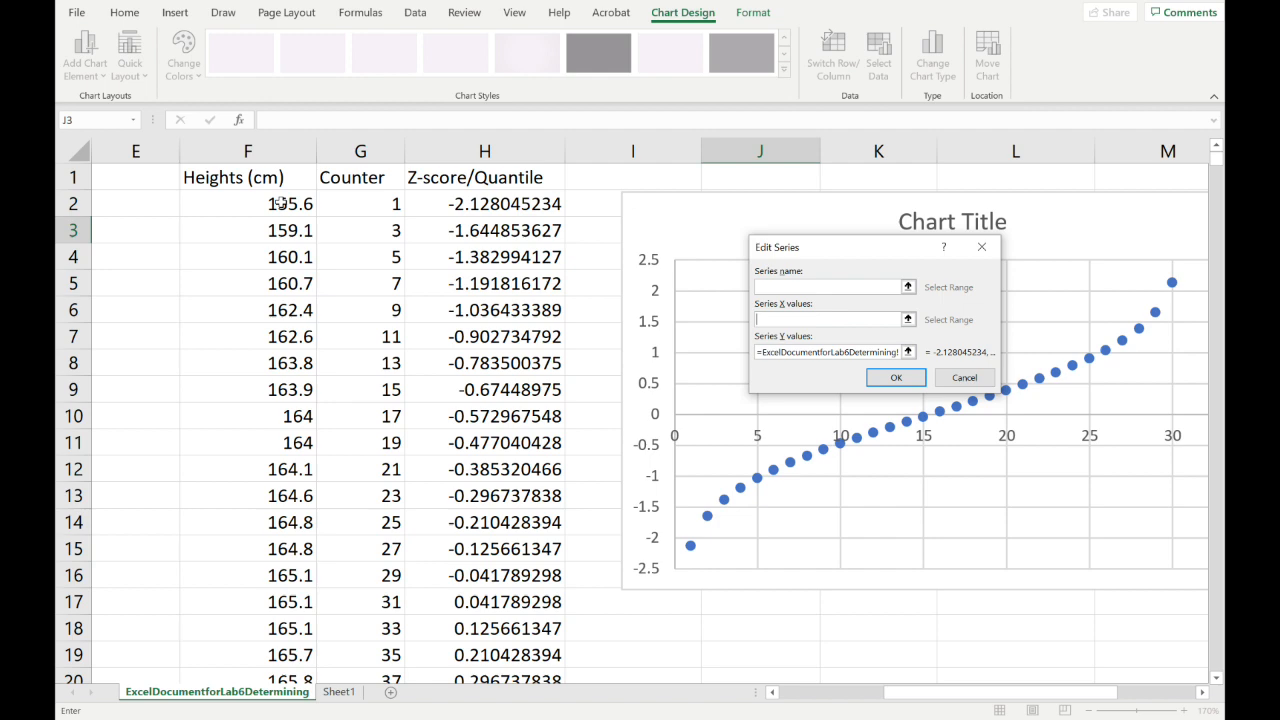
pyautogui.moveTo(280, 203); pyautogui.dragTo(281, 626)
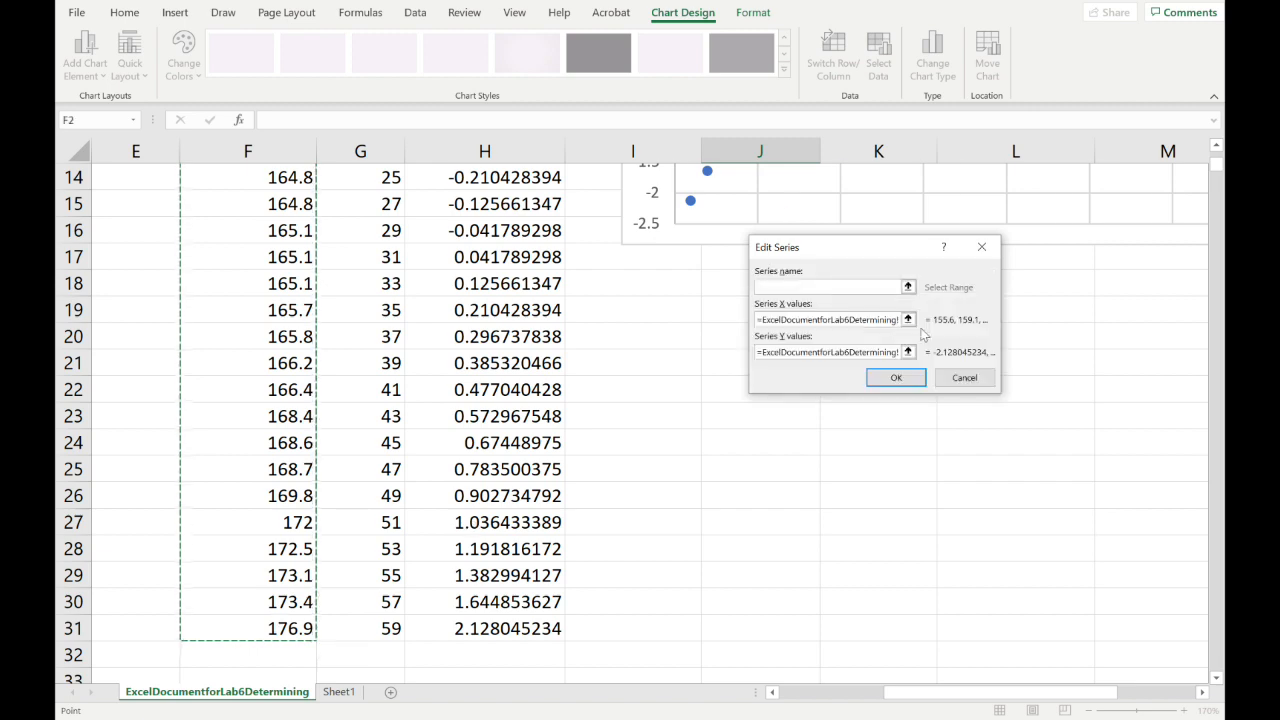
pyautogui.click(896, 379)
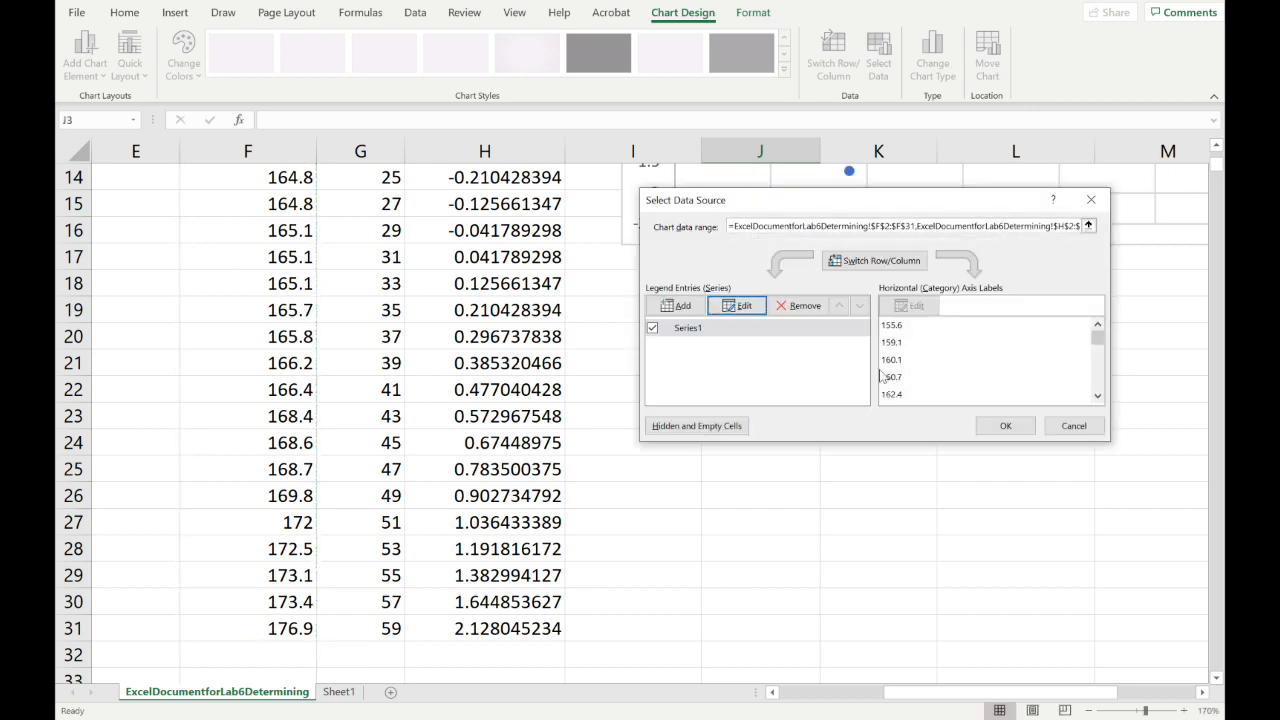
pyautogui.click(1004, 424)
pyautogui.scroll(4, 923, 369)
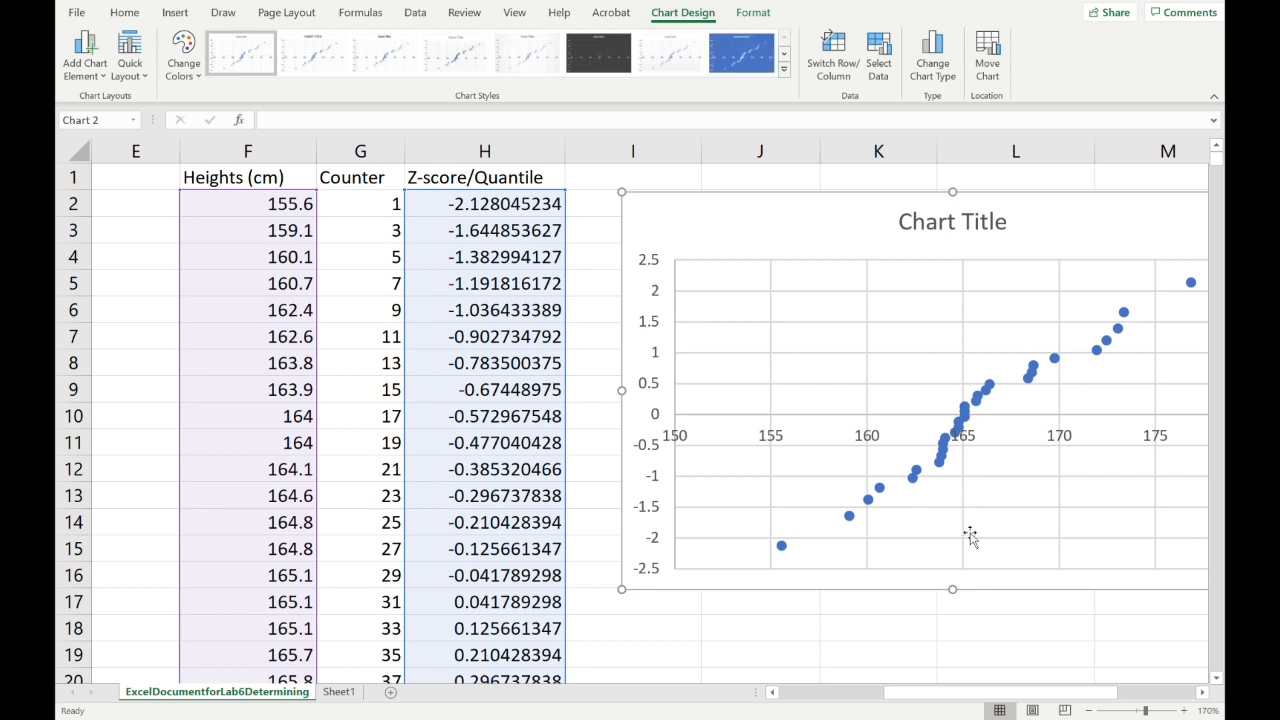
pyautogui.hscroll(3, 910, 679)
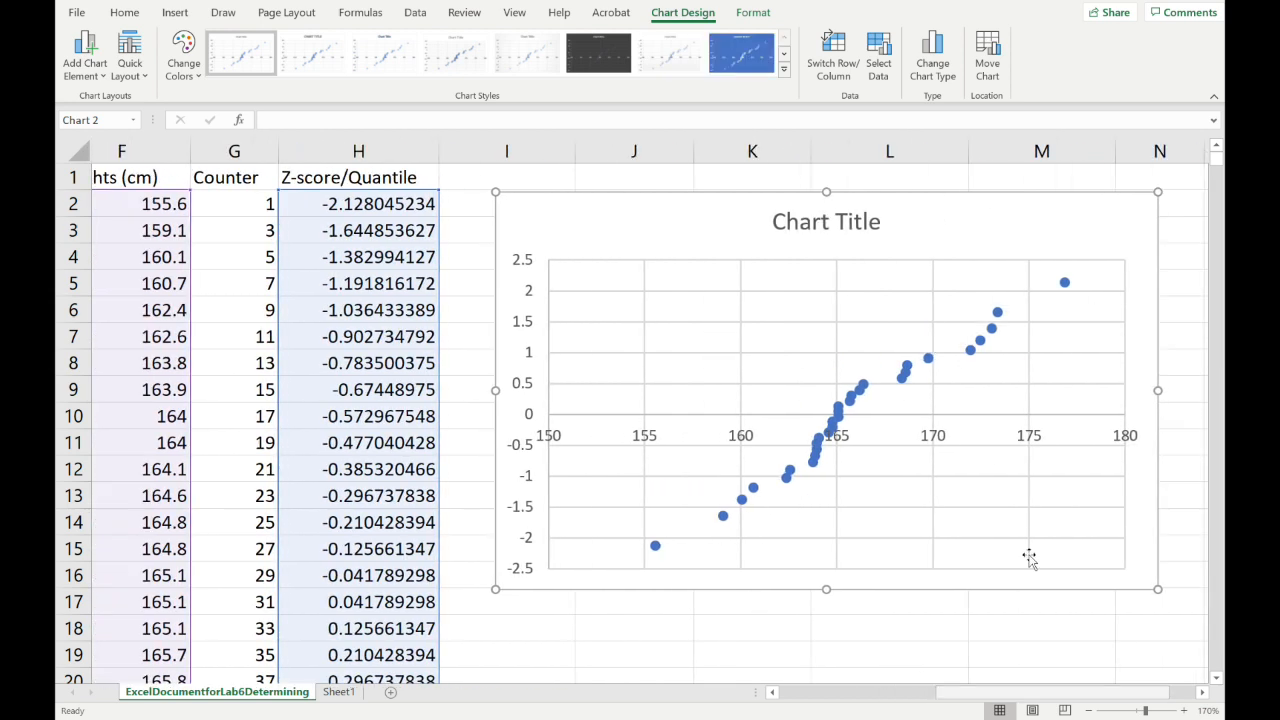
pyautogui.hscroll(2, 952, 673)
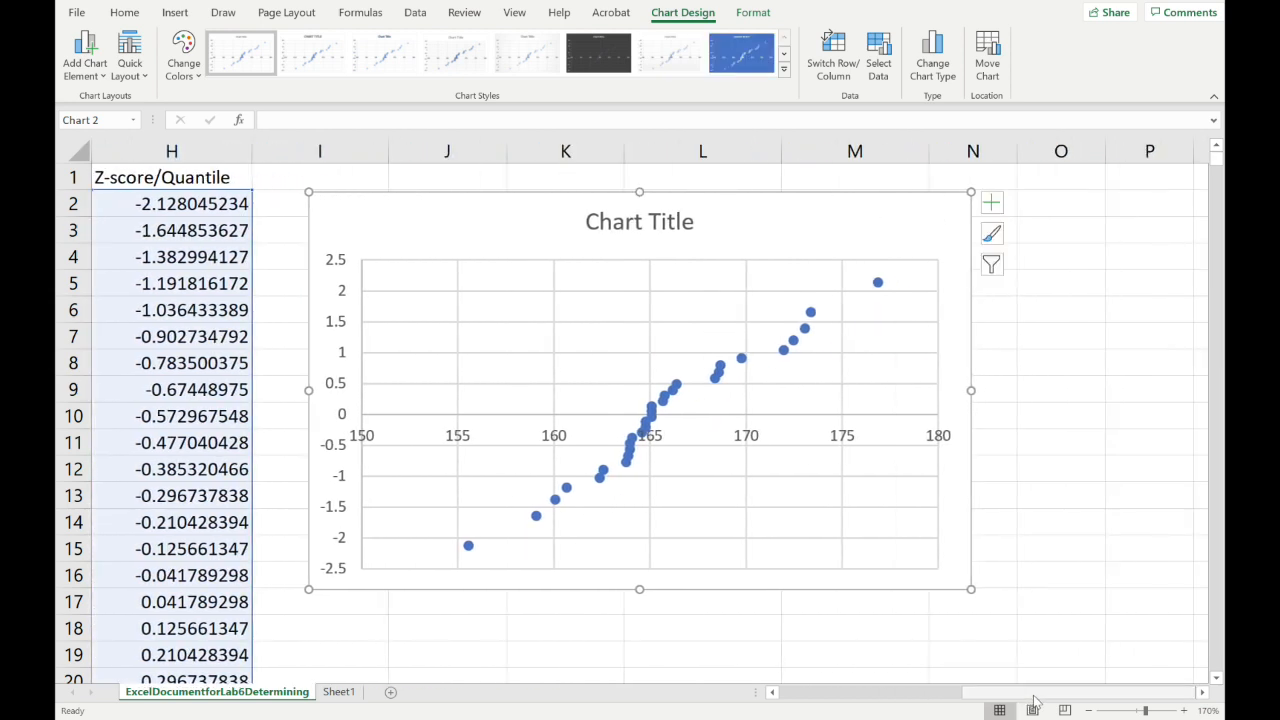
# - Replace the placeholder chart title with "Normal Quantile Plot:"
pyautogui.click(690, 218)
pyautogui.click(692, 221)
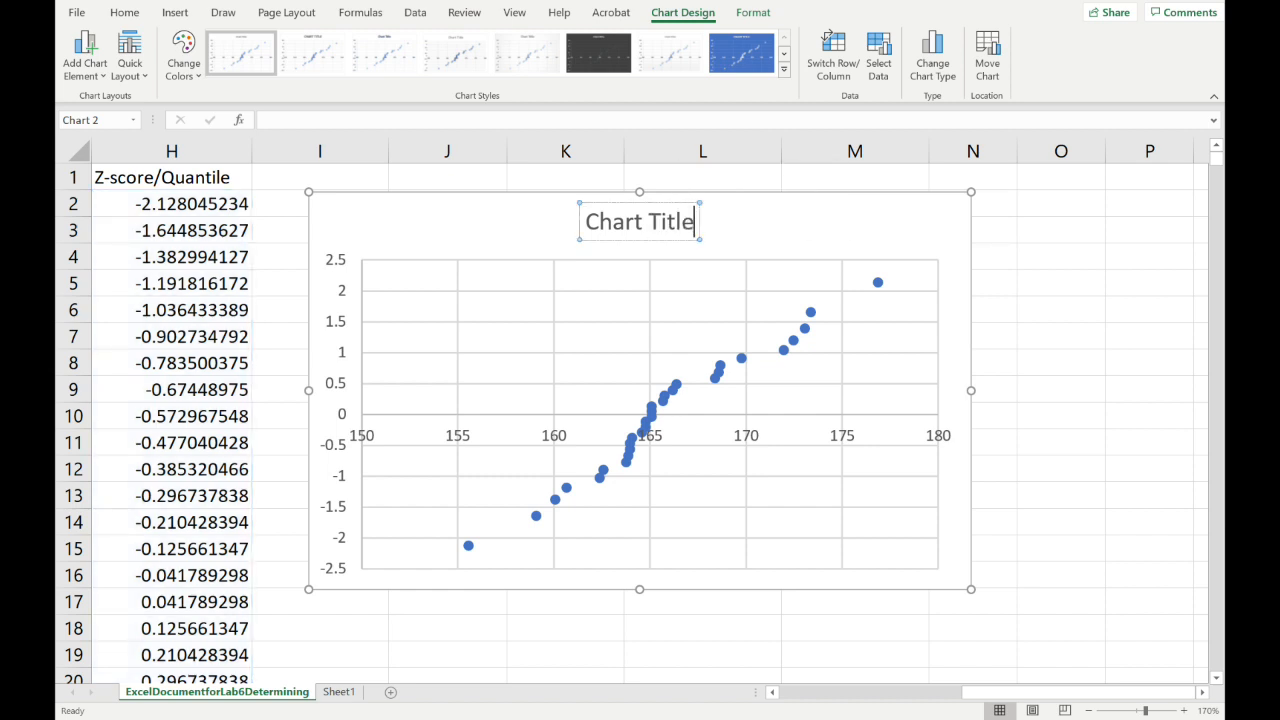
pyautogui.moveTo(694, 221); pyautogui.dragTo(586, 214)
pyautogui.write('N')
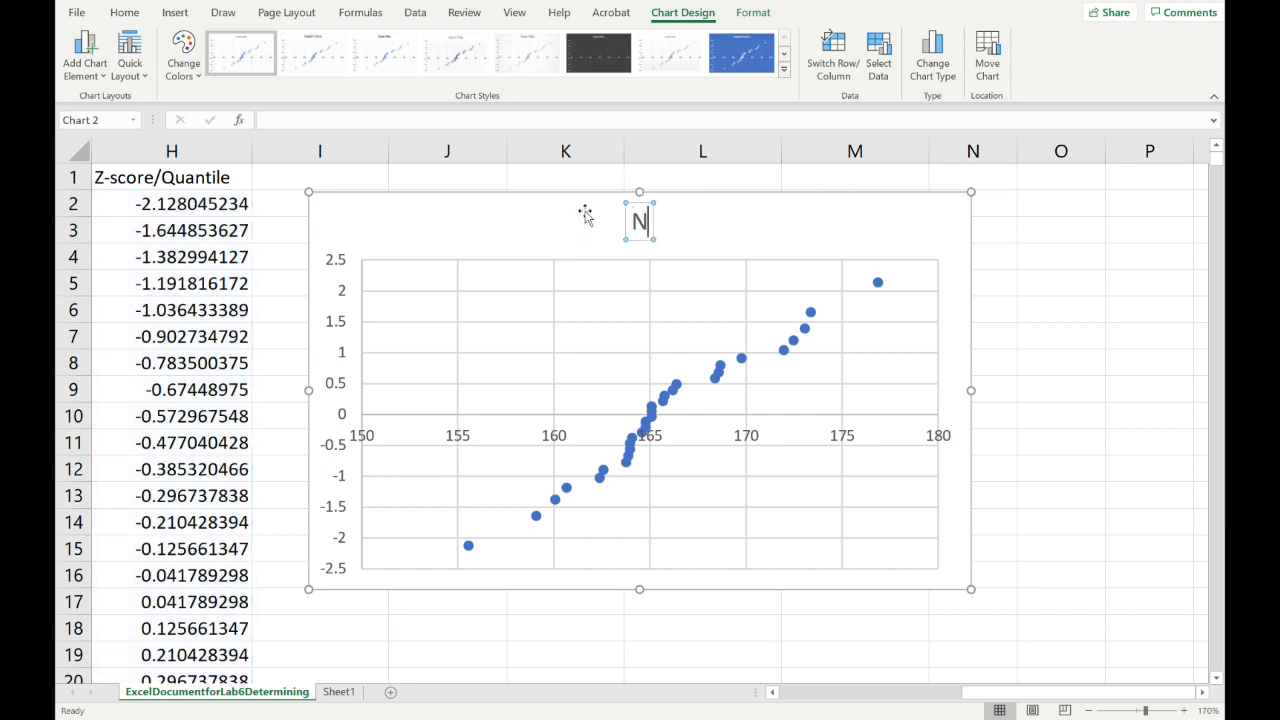
pyautogui.write('ormal Quantile Plot (')
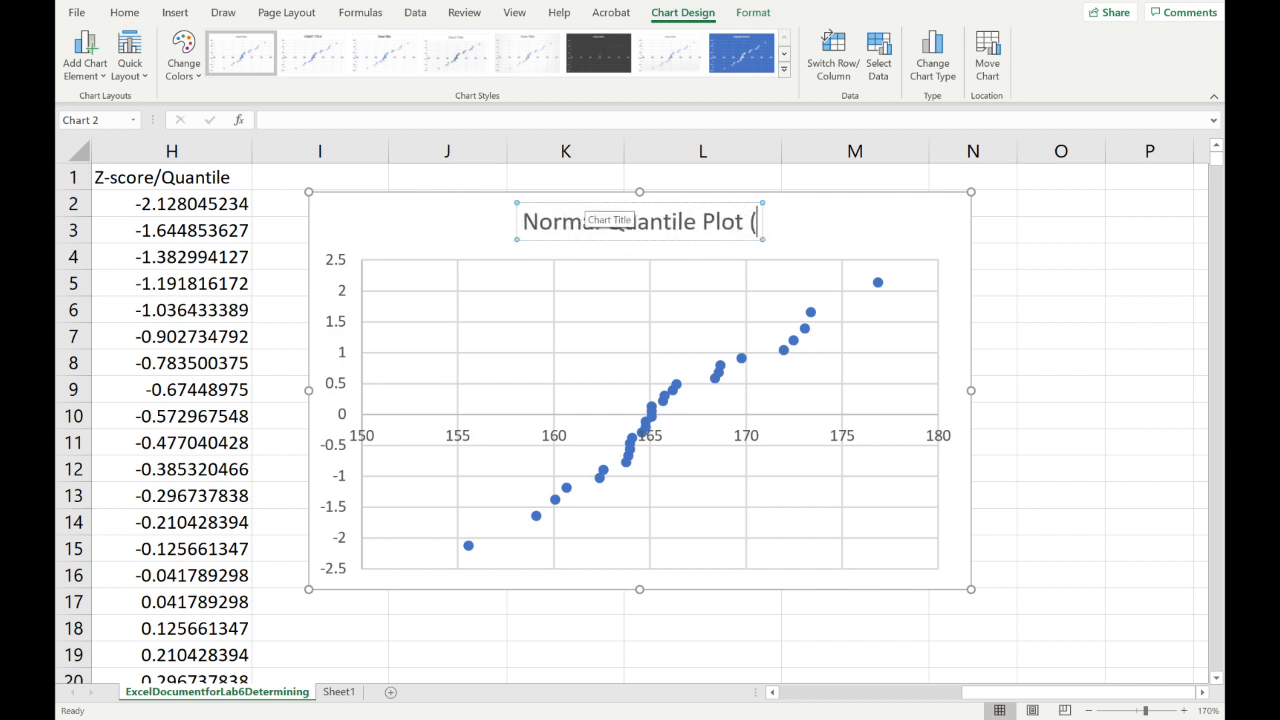
pyautogui.write('U')
pyautogui.press('BackSpace')
pyautogui.press('BackSpace')
pyautogui.write('(')
pyautogui.press('BackSpace')
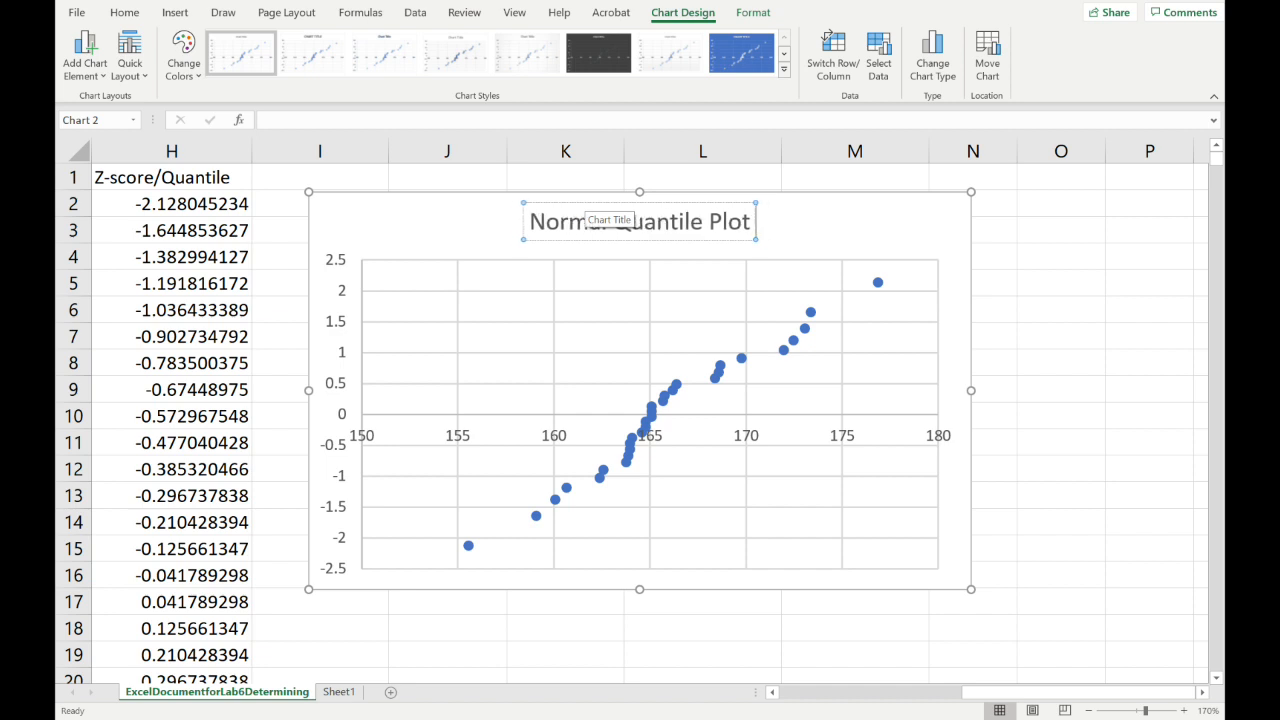
pyautogui.press('BackSpace')
pyautogui.write(':')
# - Add a second line to the chart title reading "Global Male Height Data"
pyautogui.press('Return')
pyautogui.write('US H')
pyautogui.press('BackSpace')
pyautogui.press('BackSpace')
pyautogui.press('BackSpace')
pyautogui.press('BackSpace')
pyautogui.write('M')
pyautogui.press('BackSpace')
pyautogui.write('Global M')
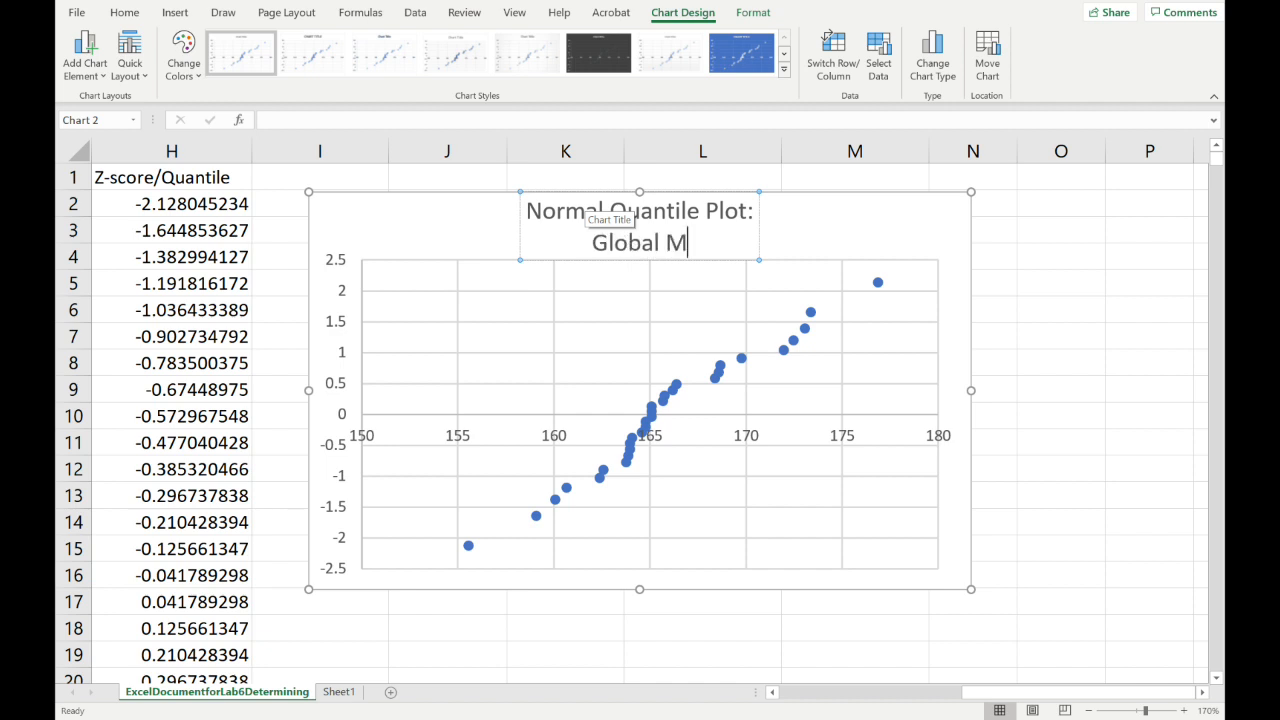
pyautogui.write('ale Height Data')
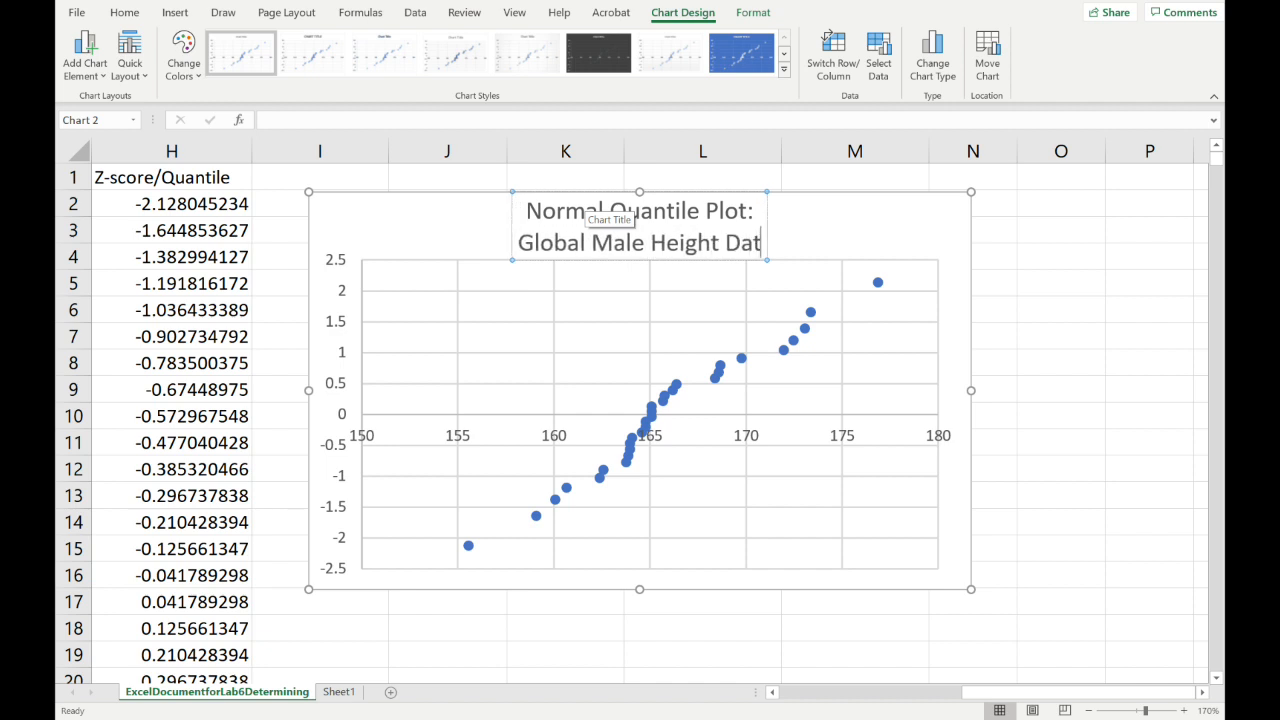
pyautogui.click(1019, 281)
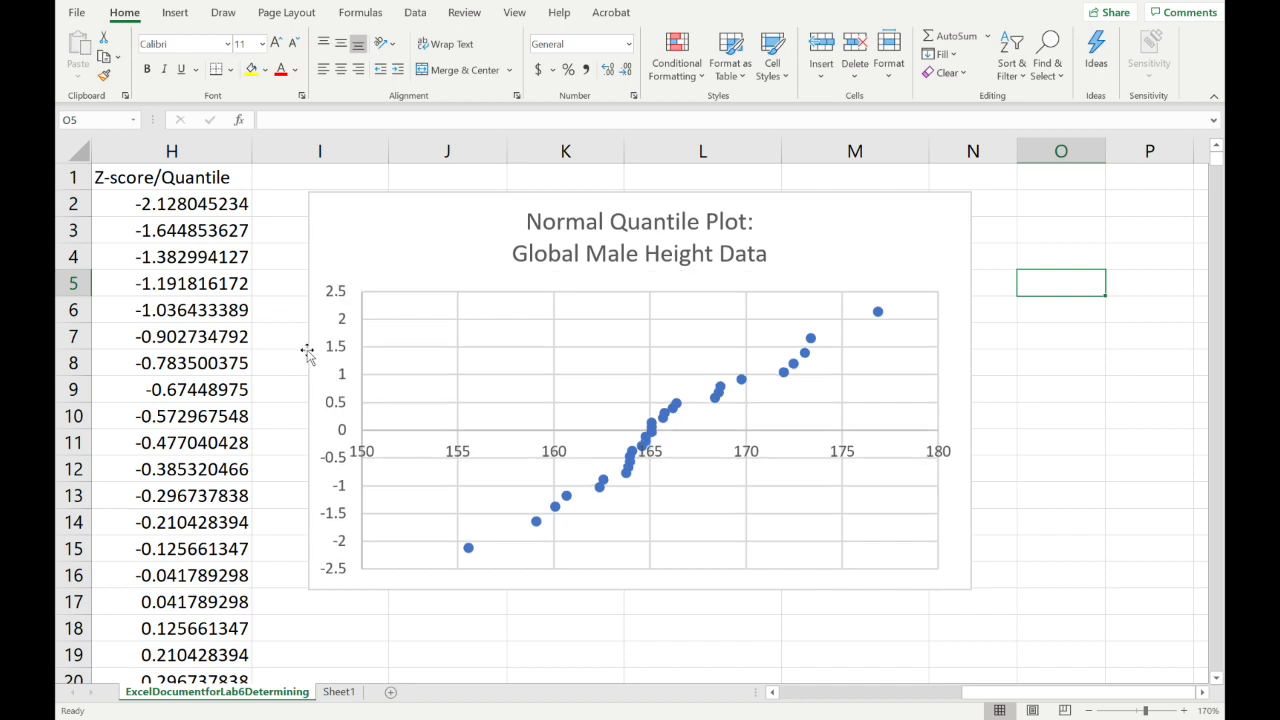
# - Add axis titles to the chart and name the vertical axis "Z score"
pyautogui.click(879, 249)
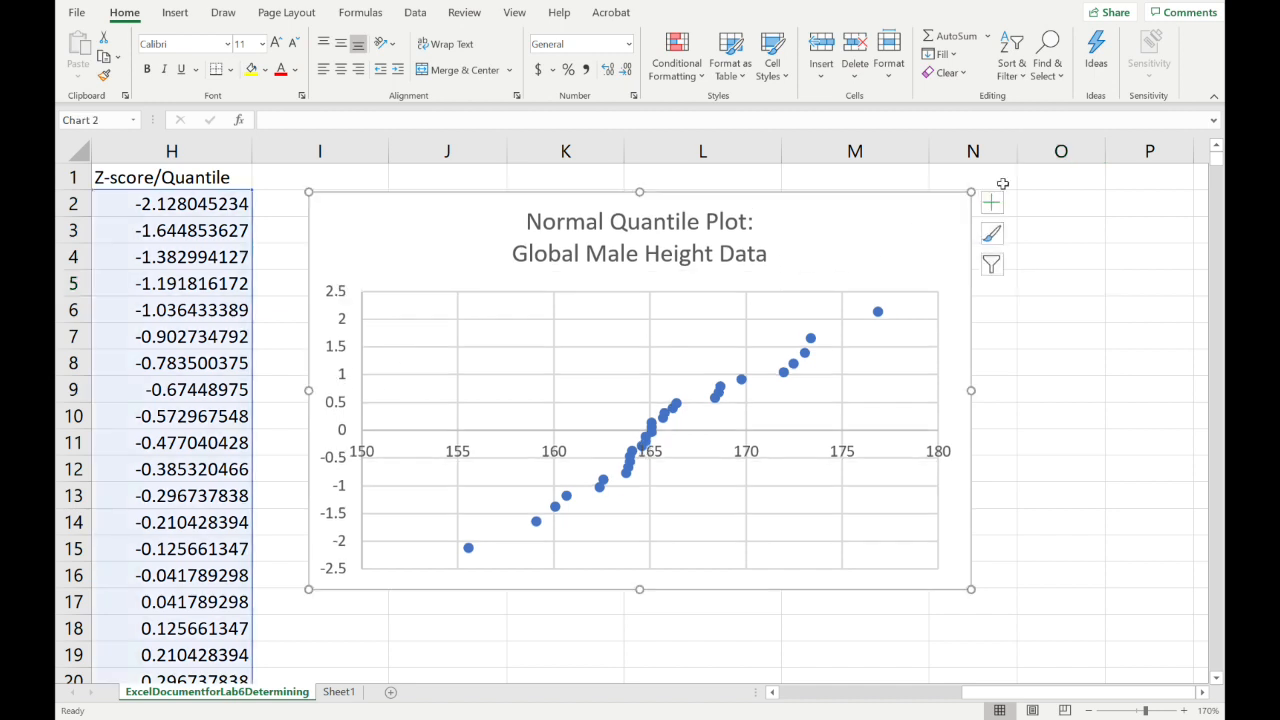
pyautogui.click(994, 204)
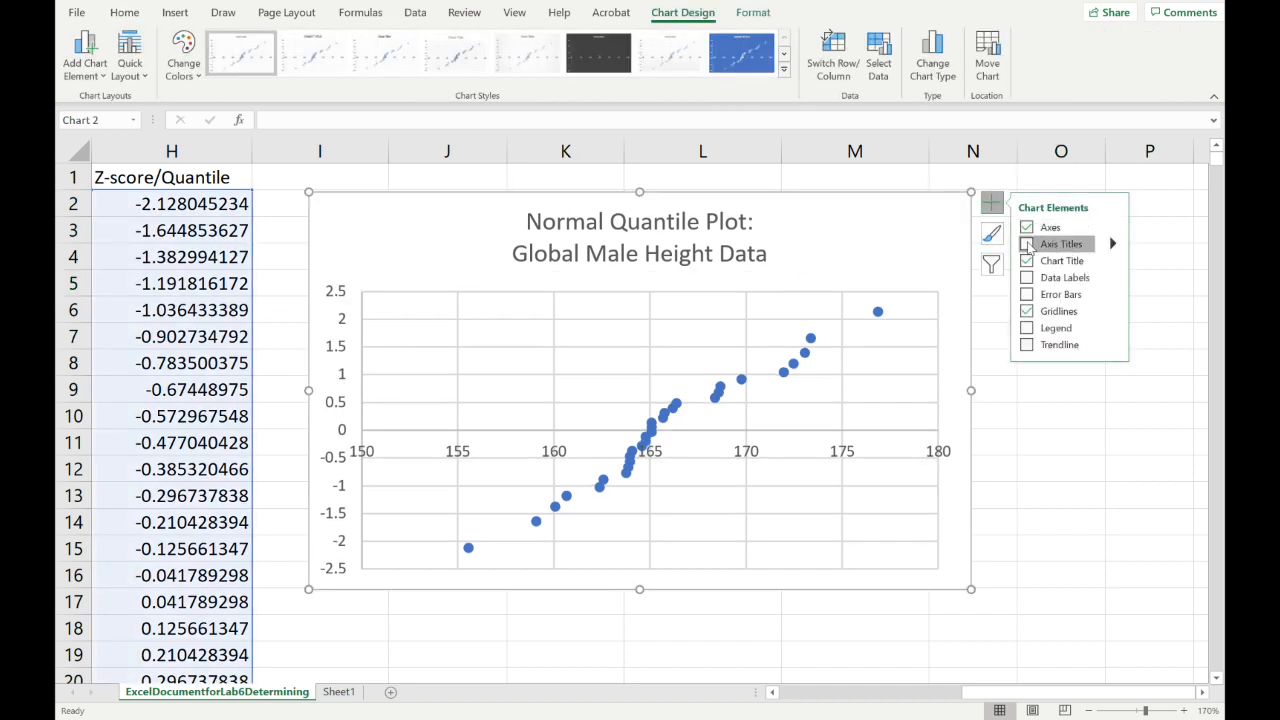
pyautogui.click(1027, 244)
pyautogui.click(342, 410)
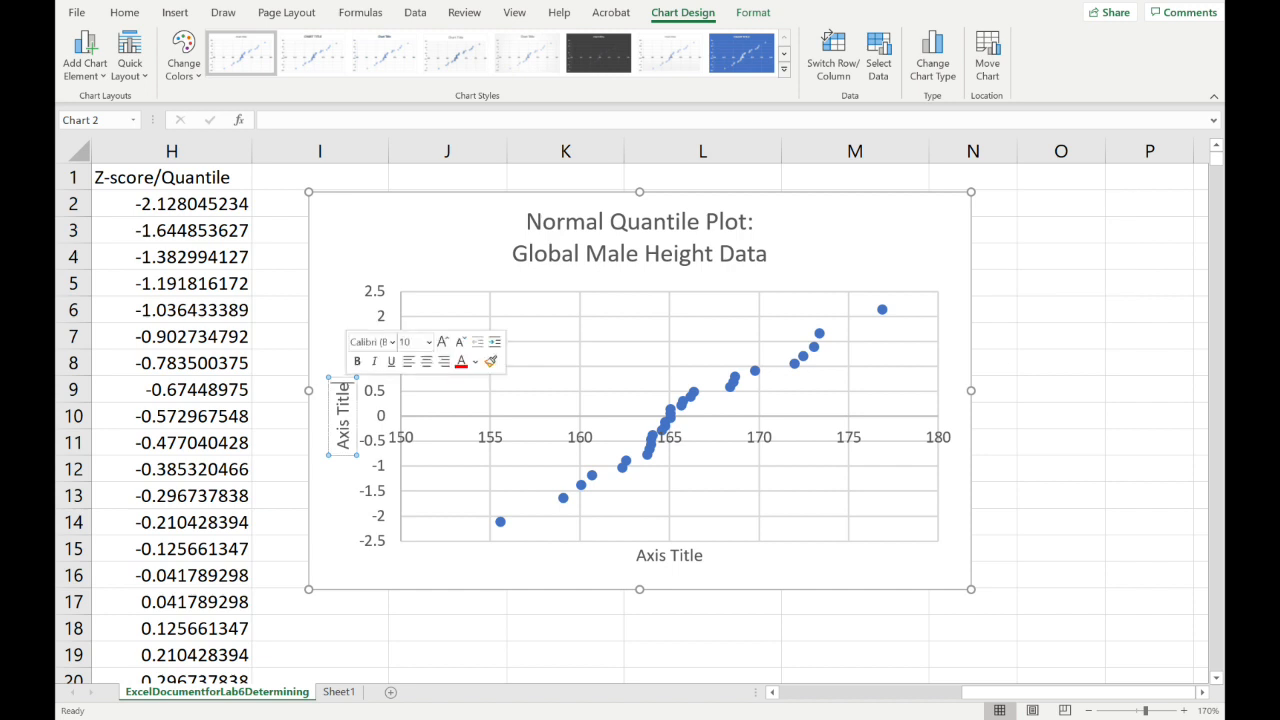
pyautogui.tripleClick(349, 393)
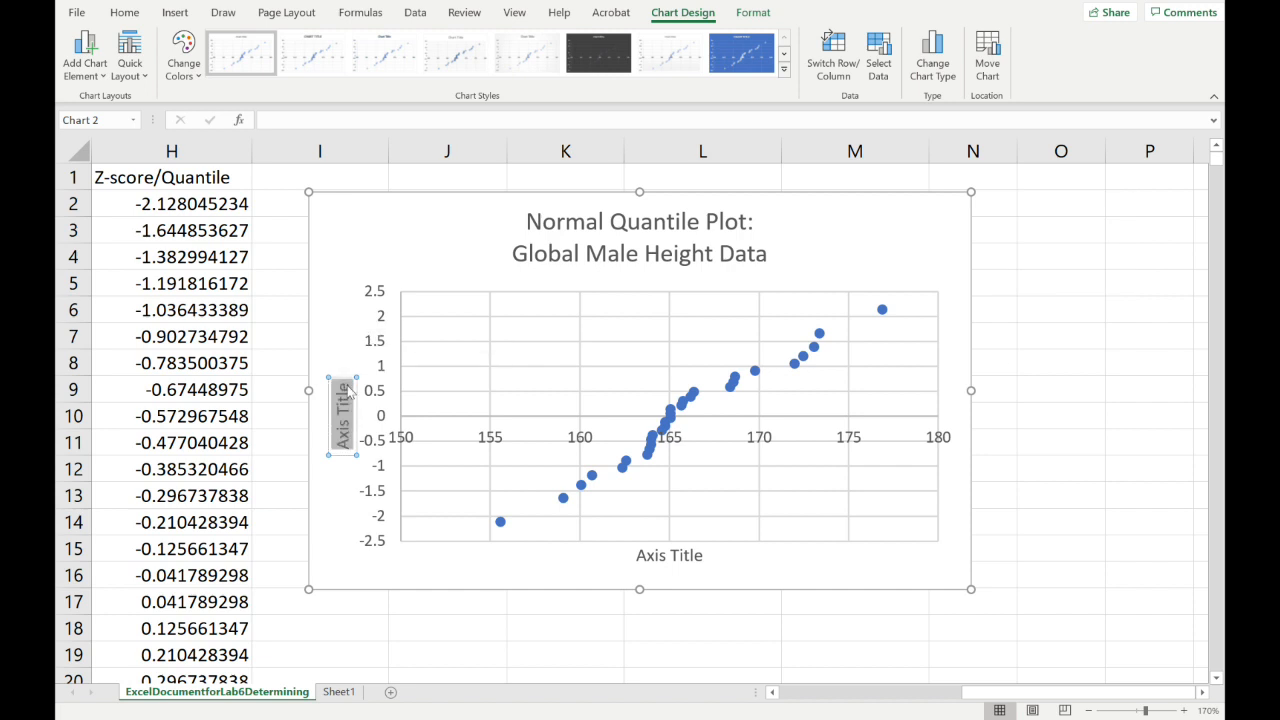
pyautogui.write('Z score')
# - Name the chart's horizontal axis "Height (cm)"
pyautogui.click(669, 556)
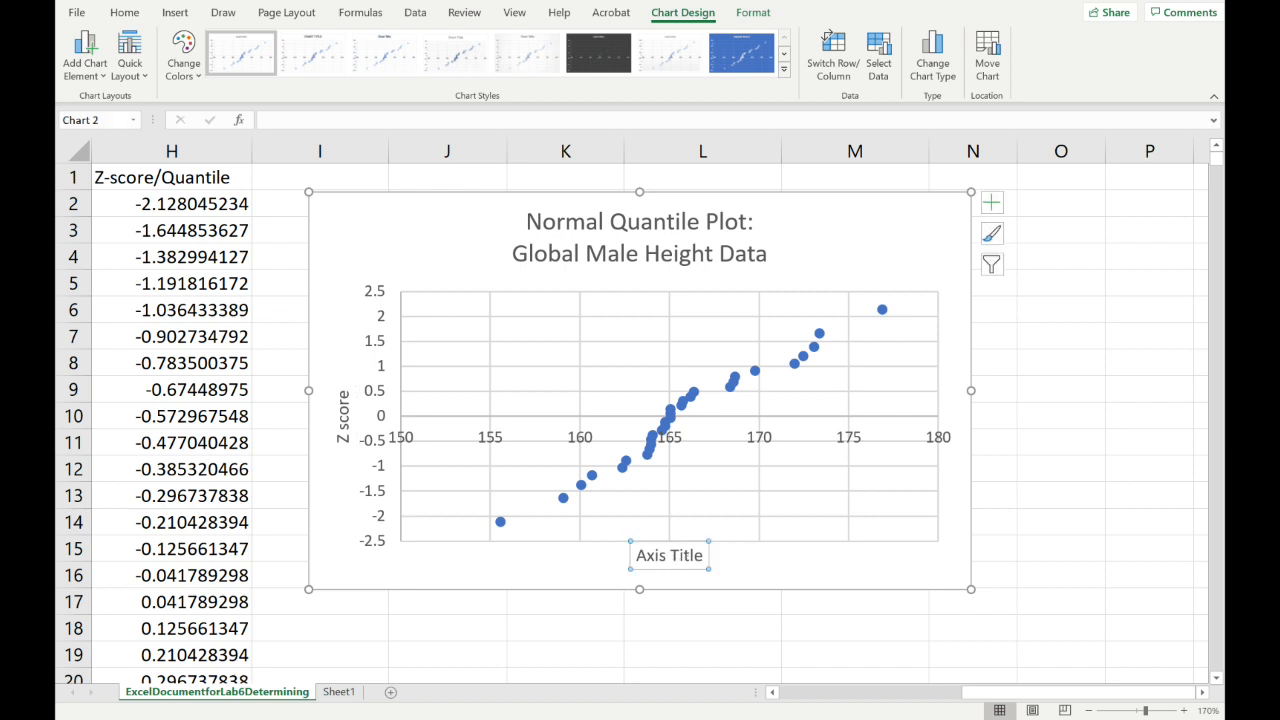
pyautogui.doubleClick(695, 559)
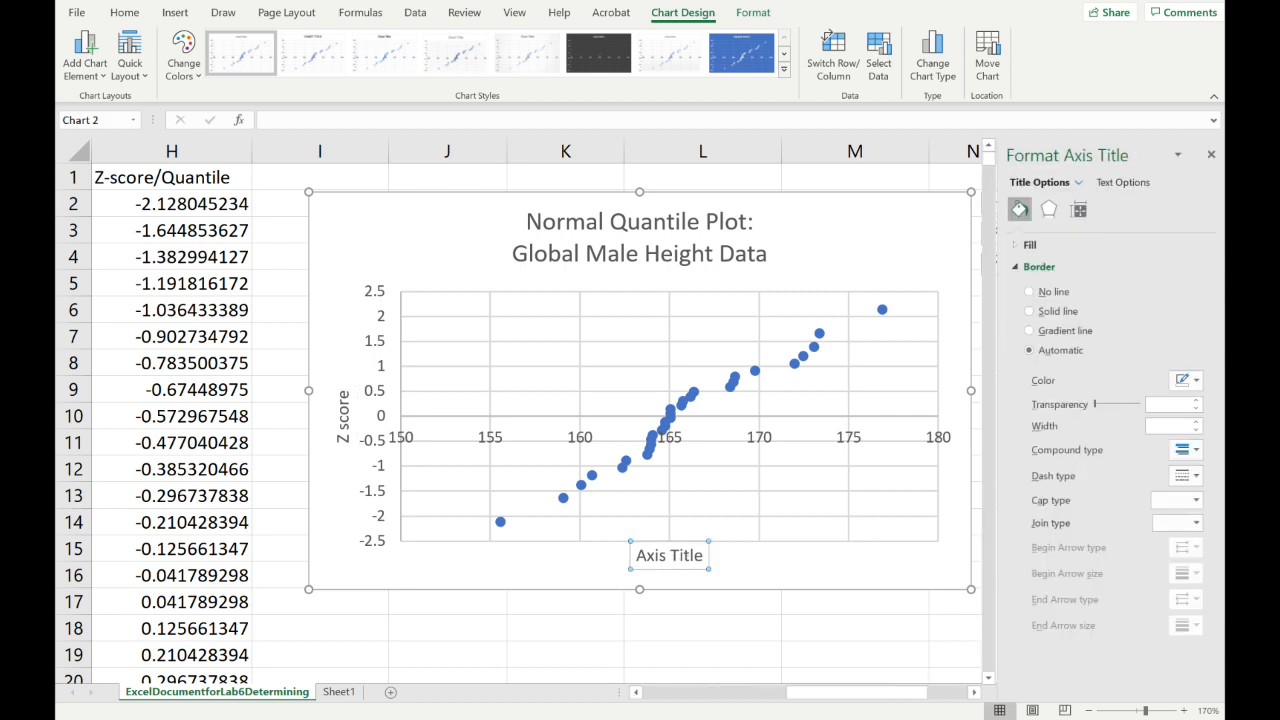
pyautogui.tripleClick(695, 559)
pyautogui.click(1207, 154)
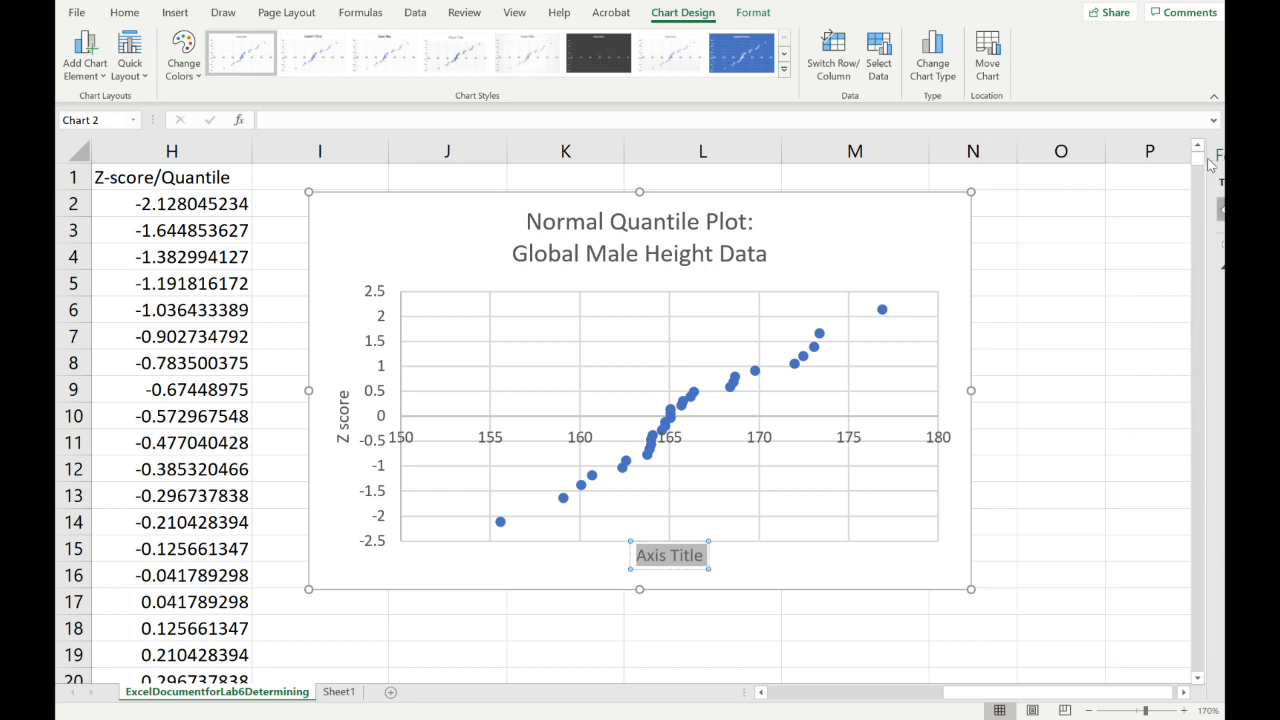
pyautogui.write('Height (cm)')
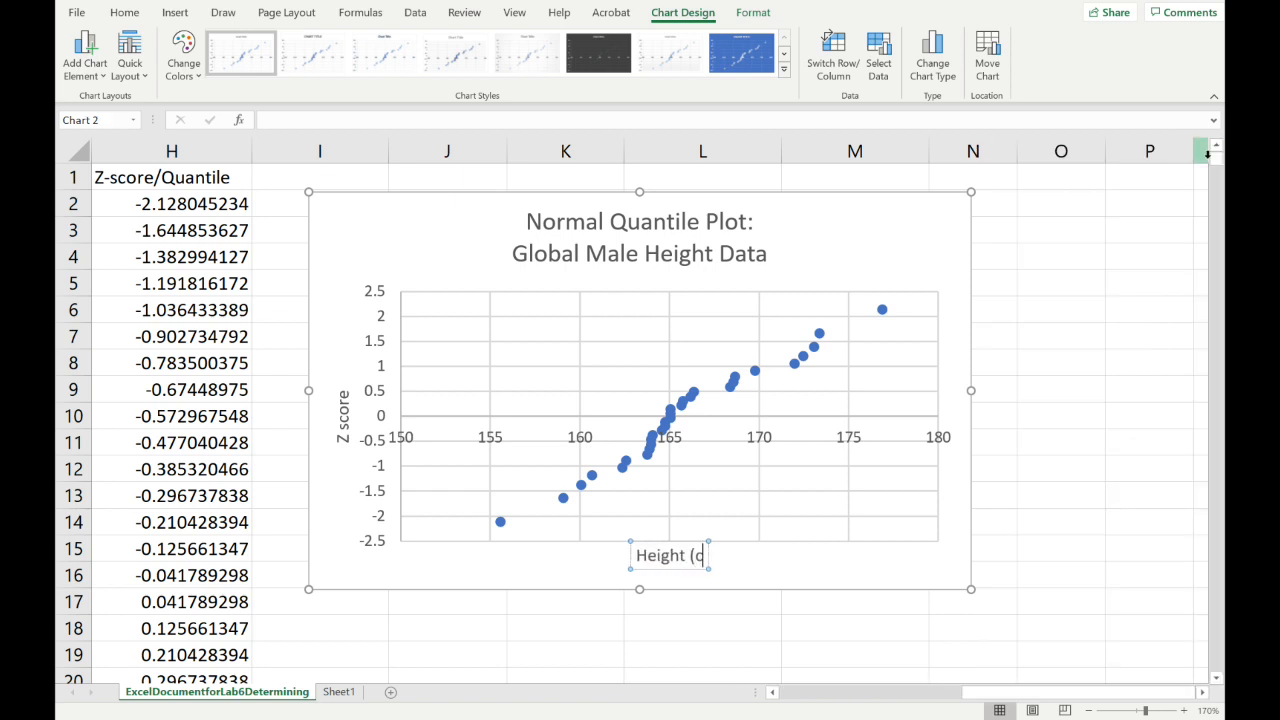
pyautogui.click(1090, 311)
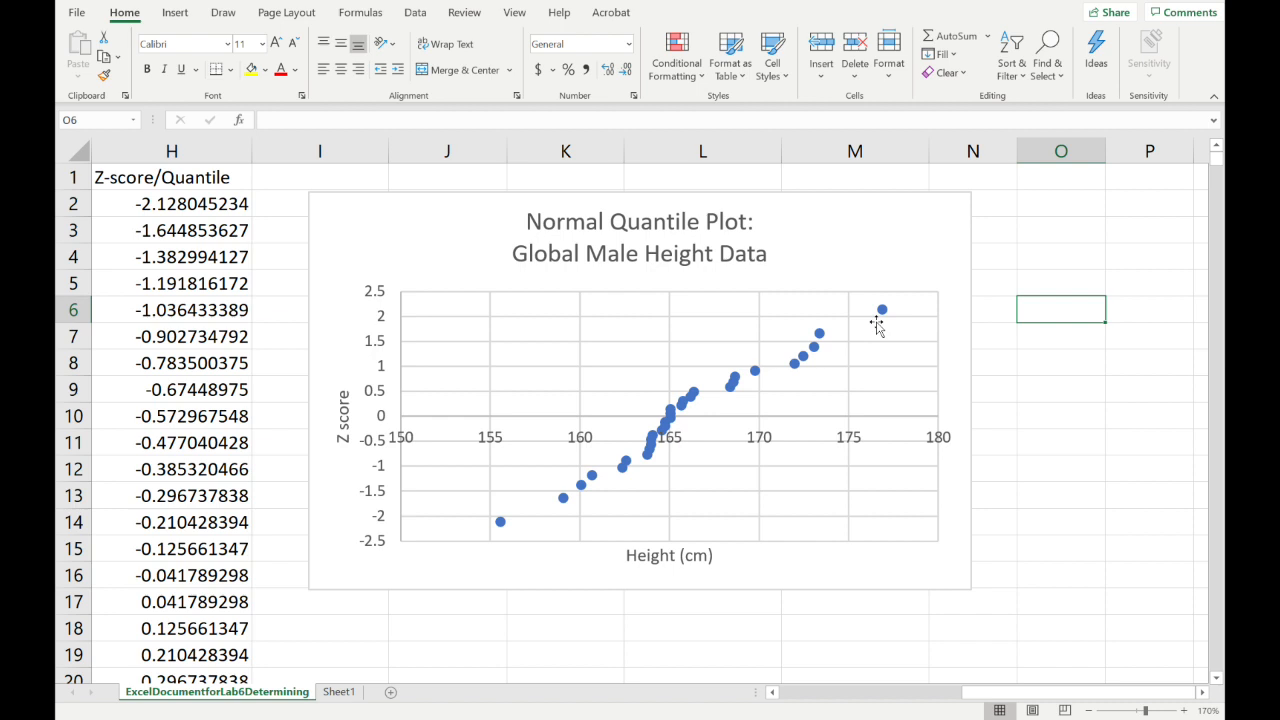
# - Add a linear trendline to the quantile plot and display its R-squared value on the chart
pyautogui.click(896, 272)
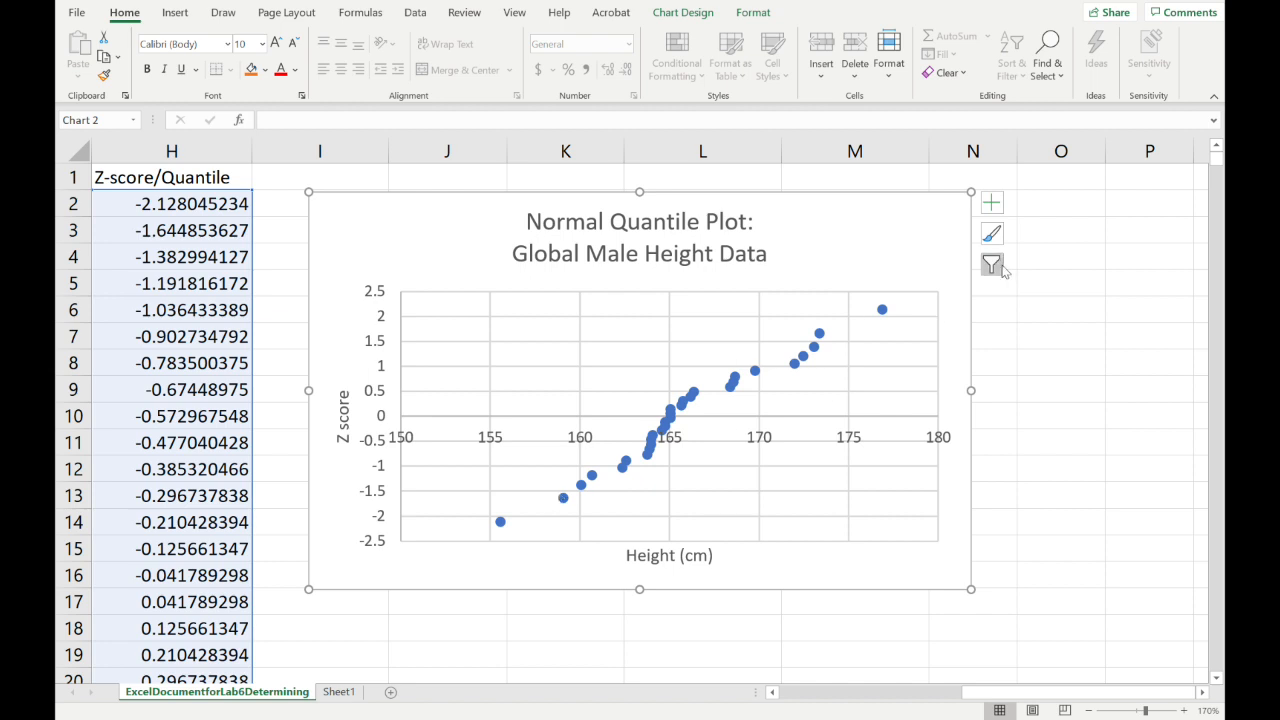
pyautogui.click(991, 203)
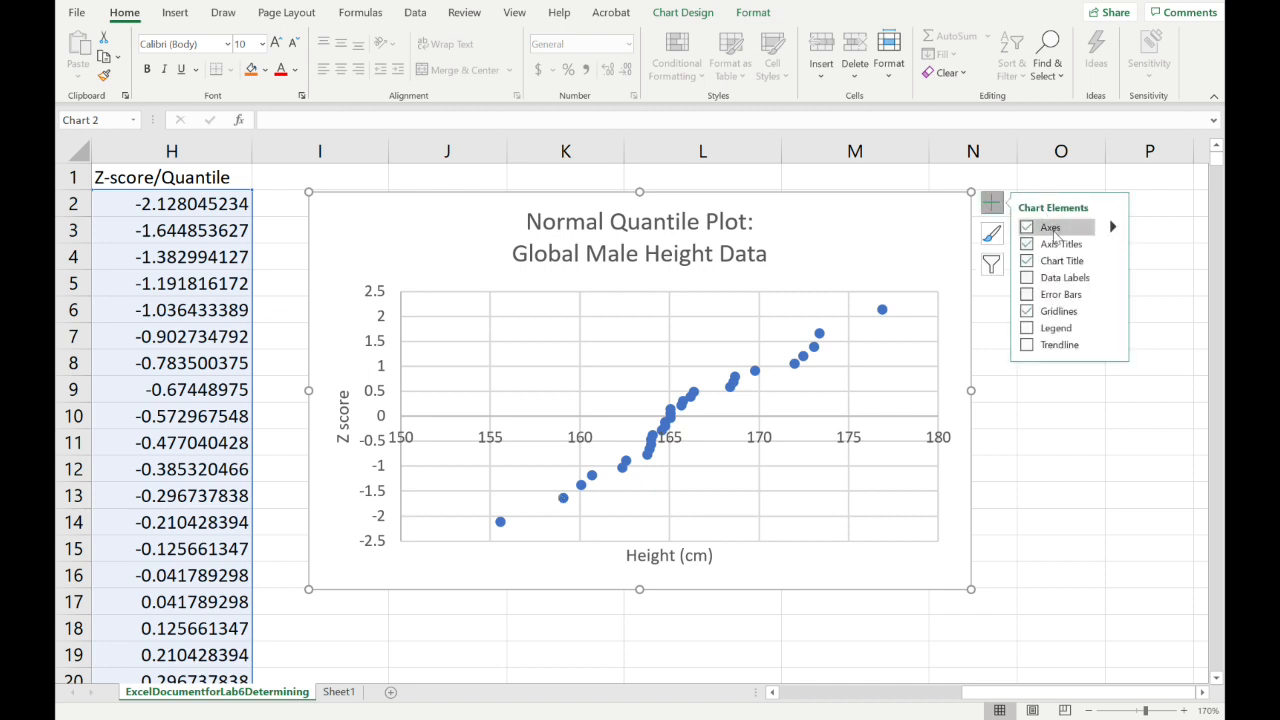
pyautogui.click(1111, 345)
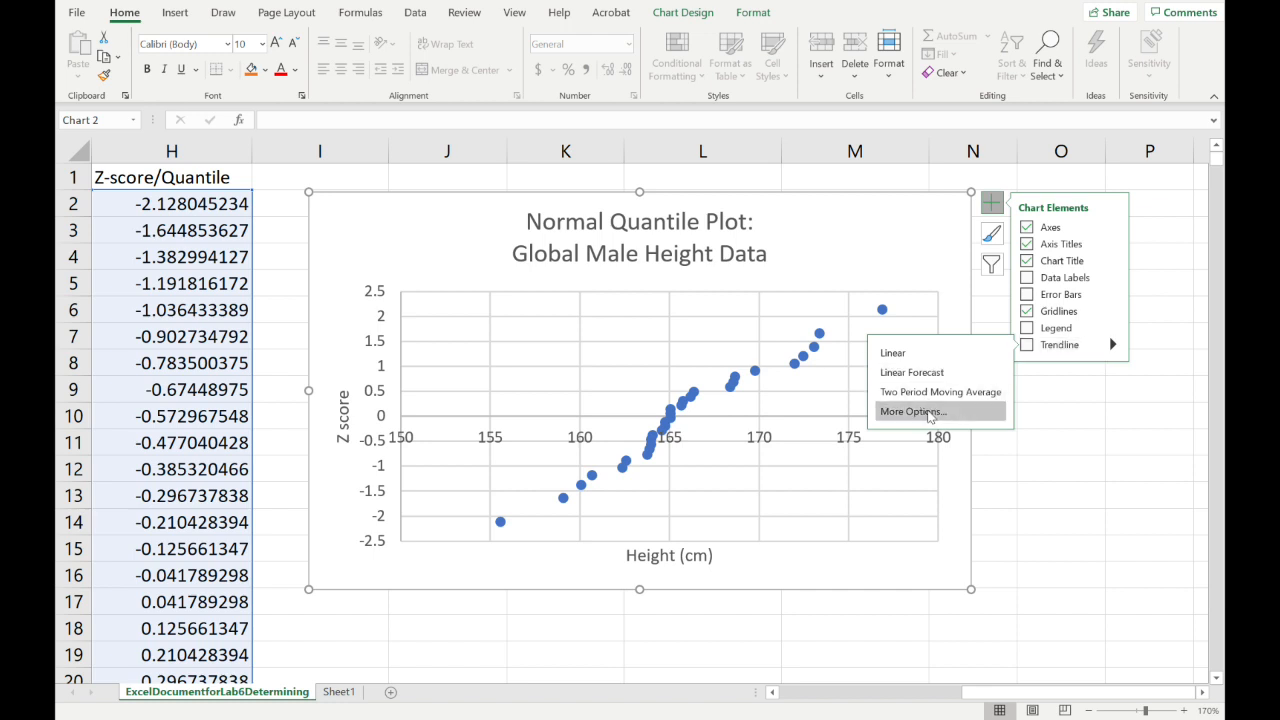
pyautogui.click(913, 412)
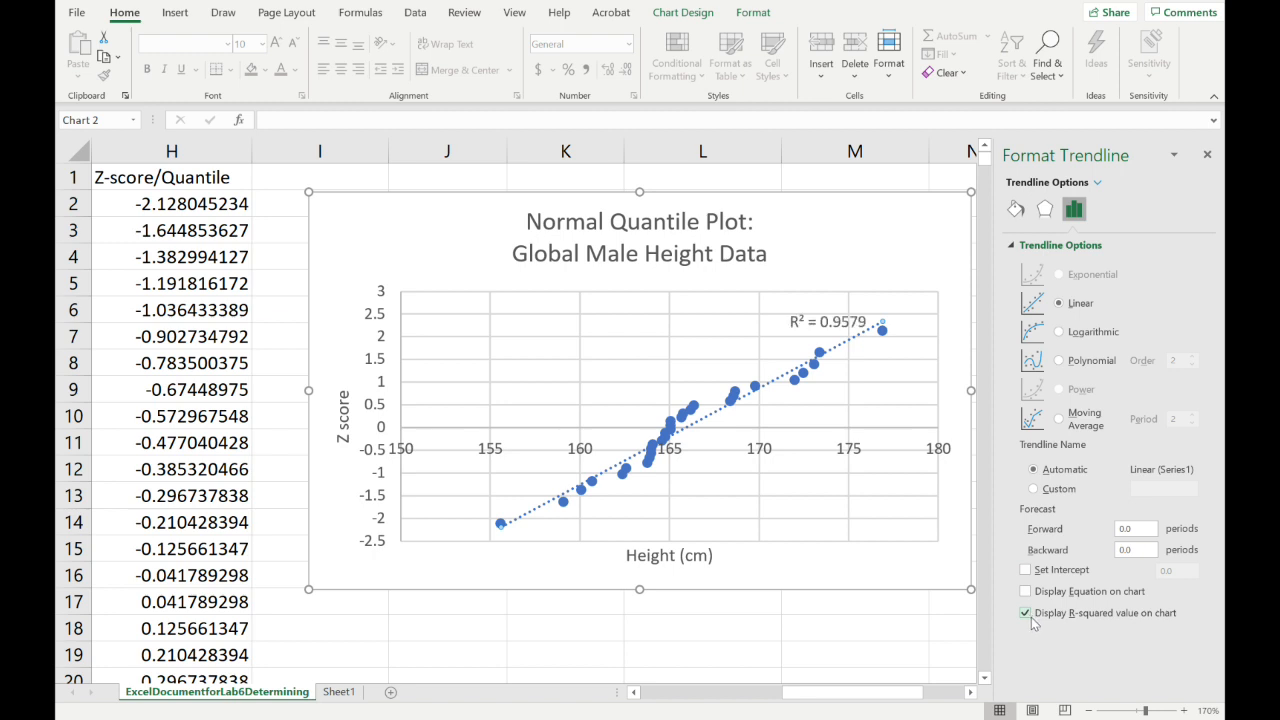
pyautogui.click(1207, 155)
pyautogui.click(1072, 412)
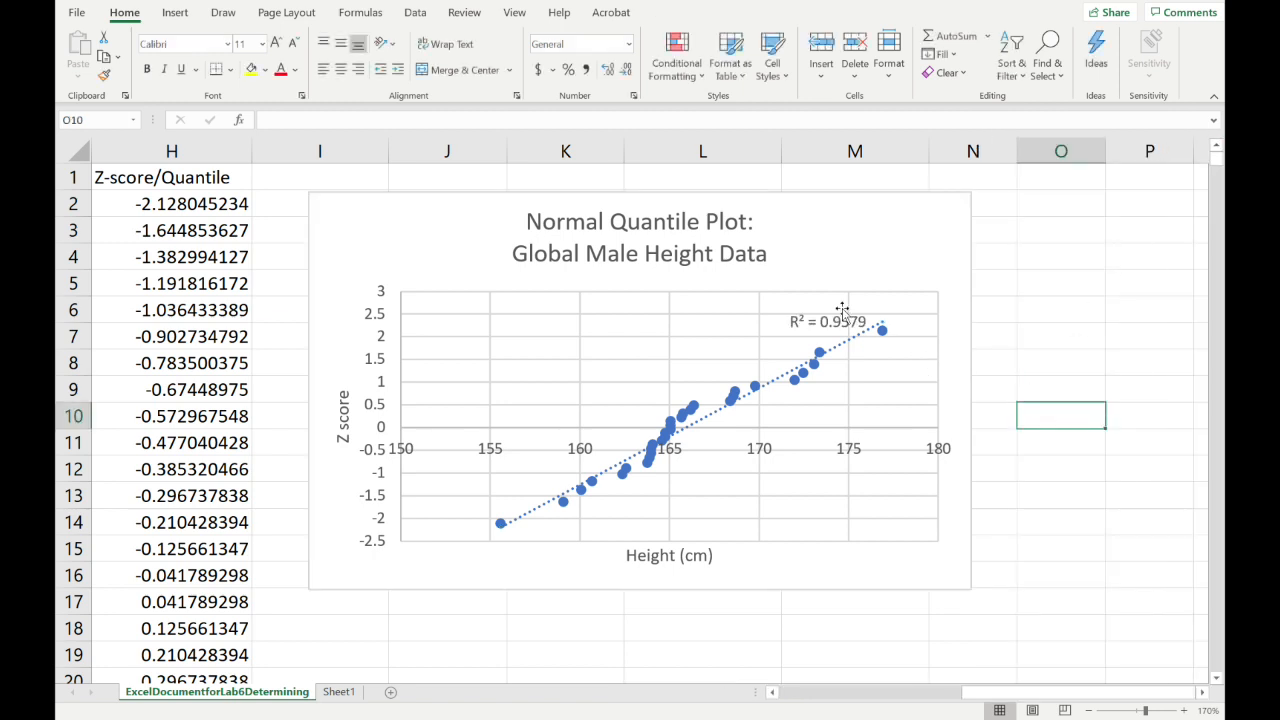
# - Record the trendline's R-squared below the chart, with label R2 in L18 and 0.9579 in M18
pyautogui.scroll(-1, 1020, 405)
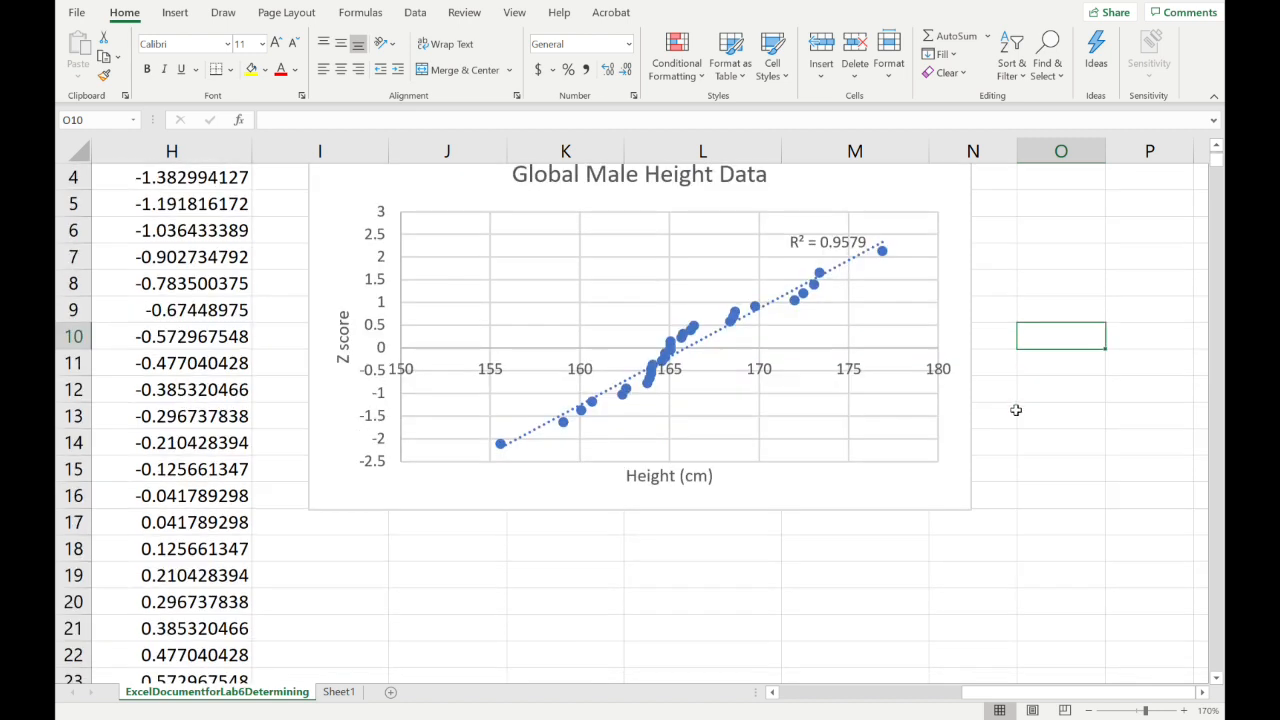
pyautogui.click(744, 530)
pyautogui.click(745, 572)
pyautogui.click(742, 553)
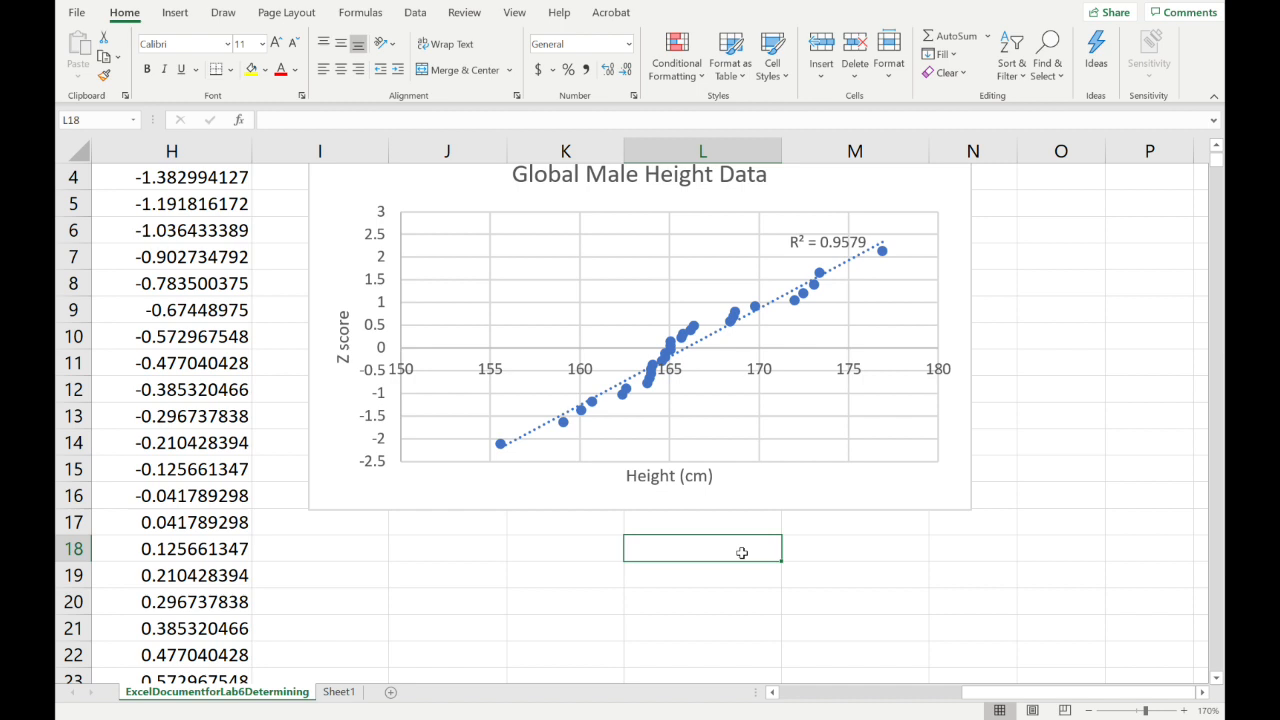
pyautogui.write('=')
pyautogui.press('BackSpace')
pyautogui.write('R1')
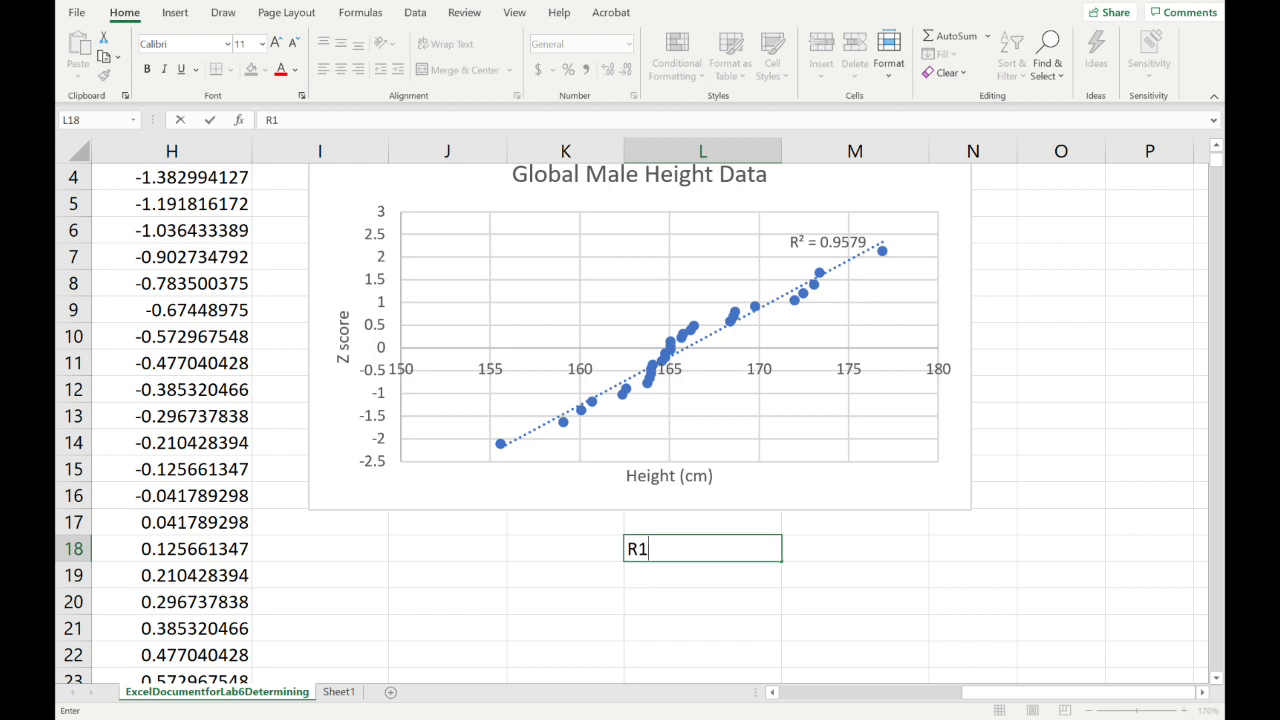
pyautogui.press('Tab')
pyautogui.write('0.')
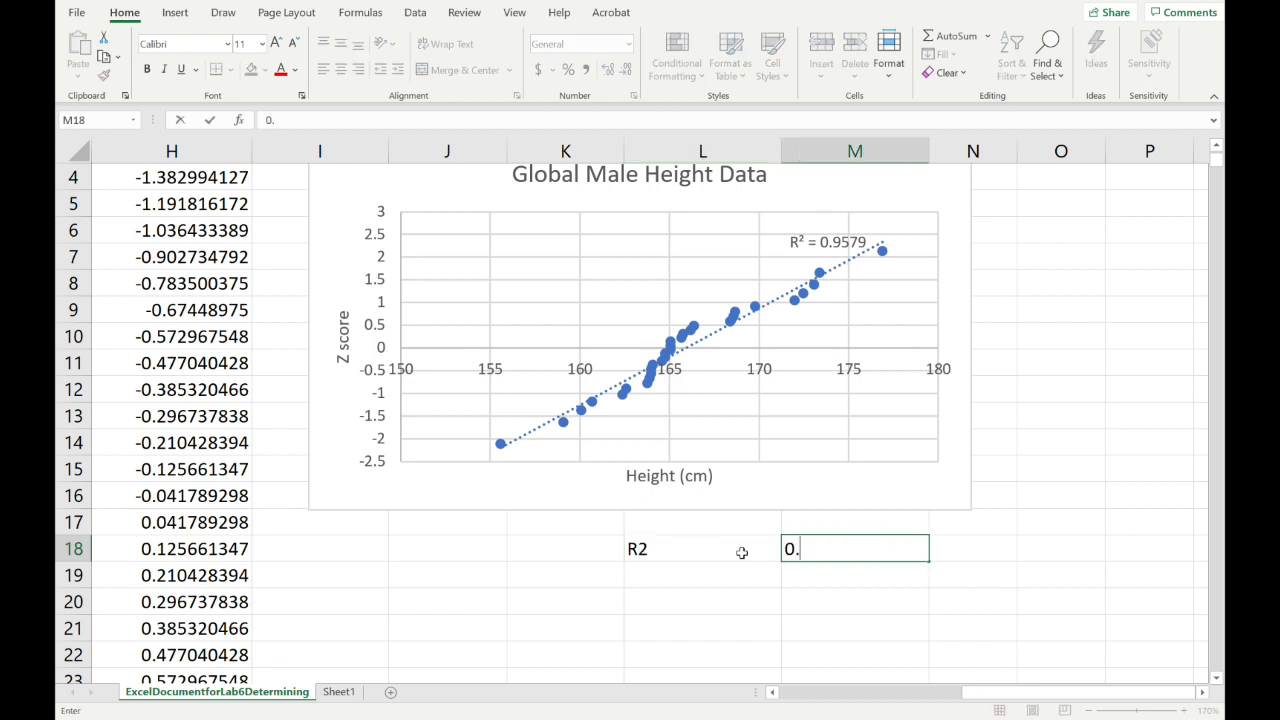
pyautogui.write('9579')
pyautogui.press('Return')
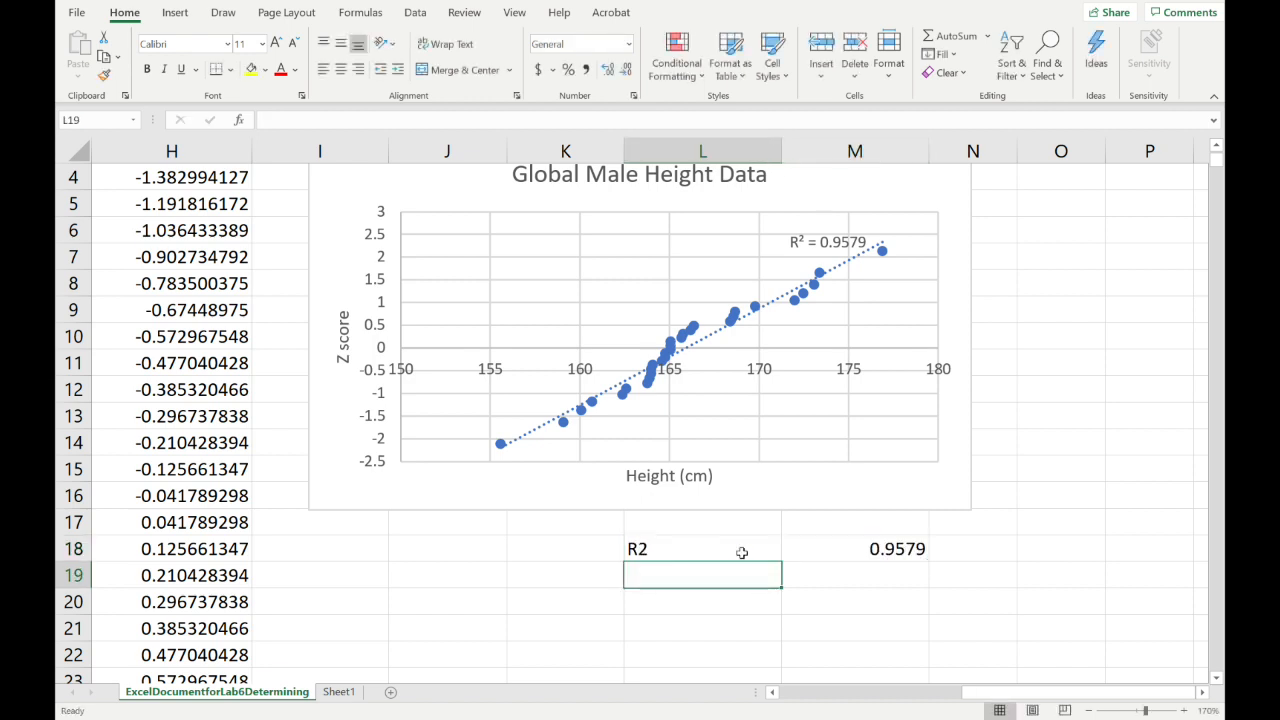
# - Label cell L19 as r and relabel cell L18 as r^2
pyautogui.write('r')
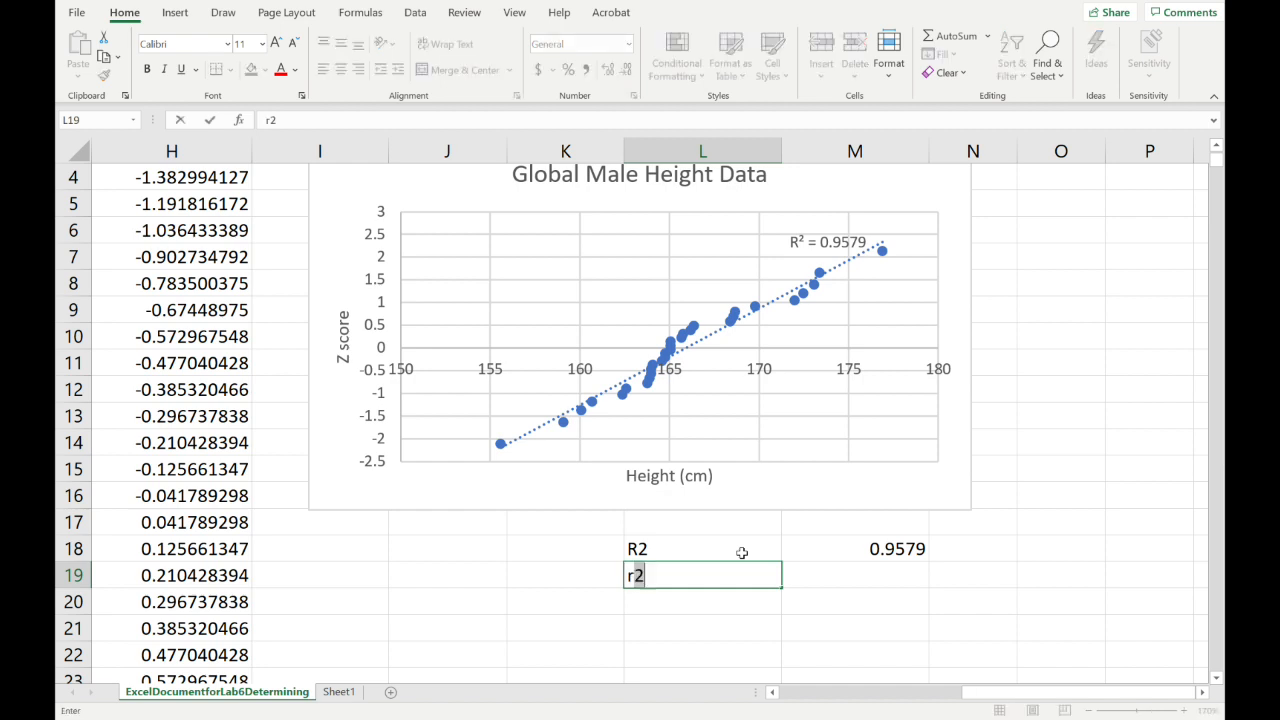
pyautogui.press('BackSpace')
pyautogui.click(742, 553)
pyautogui.write('r^2')
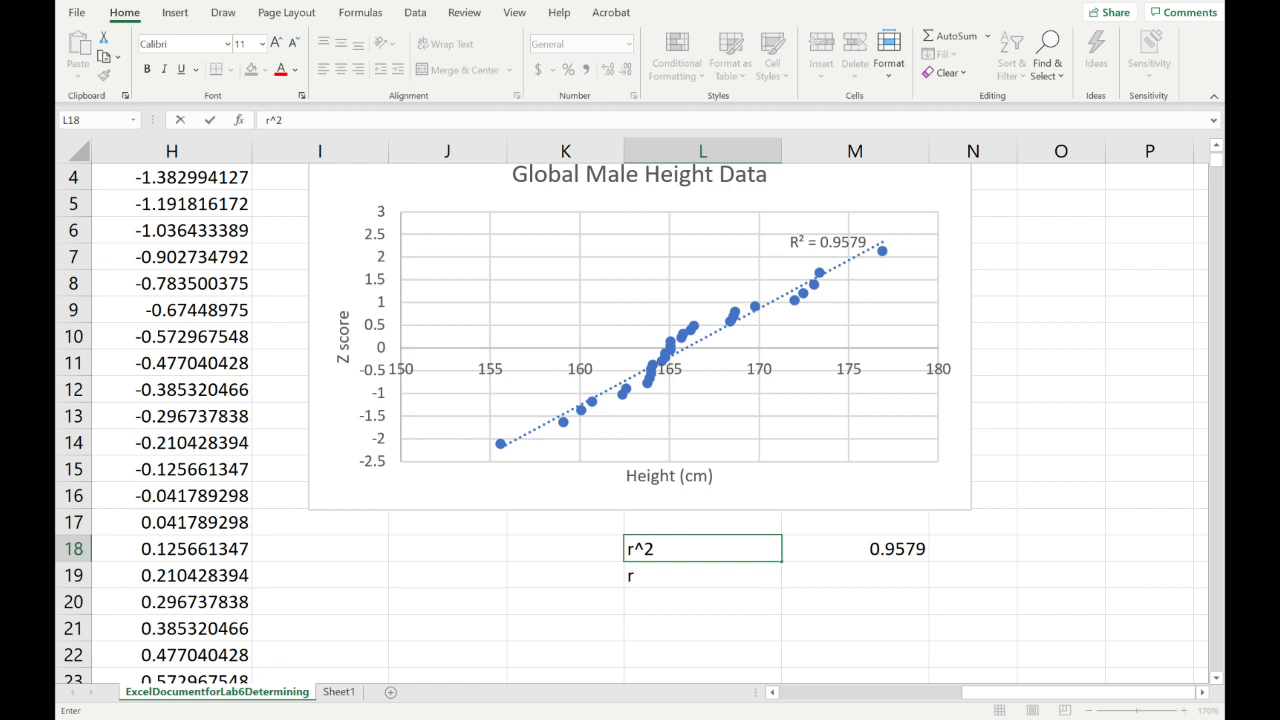
# - Calculate r in M19 as the square root of the R-squared value in M18, using =SQRT(M18)
pyautogui.click(805, 571)
pyautogui.write('=')
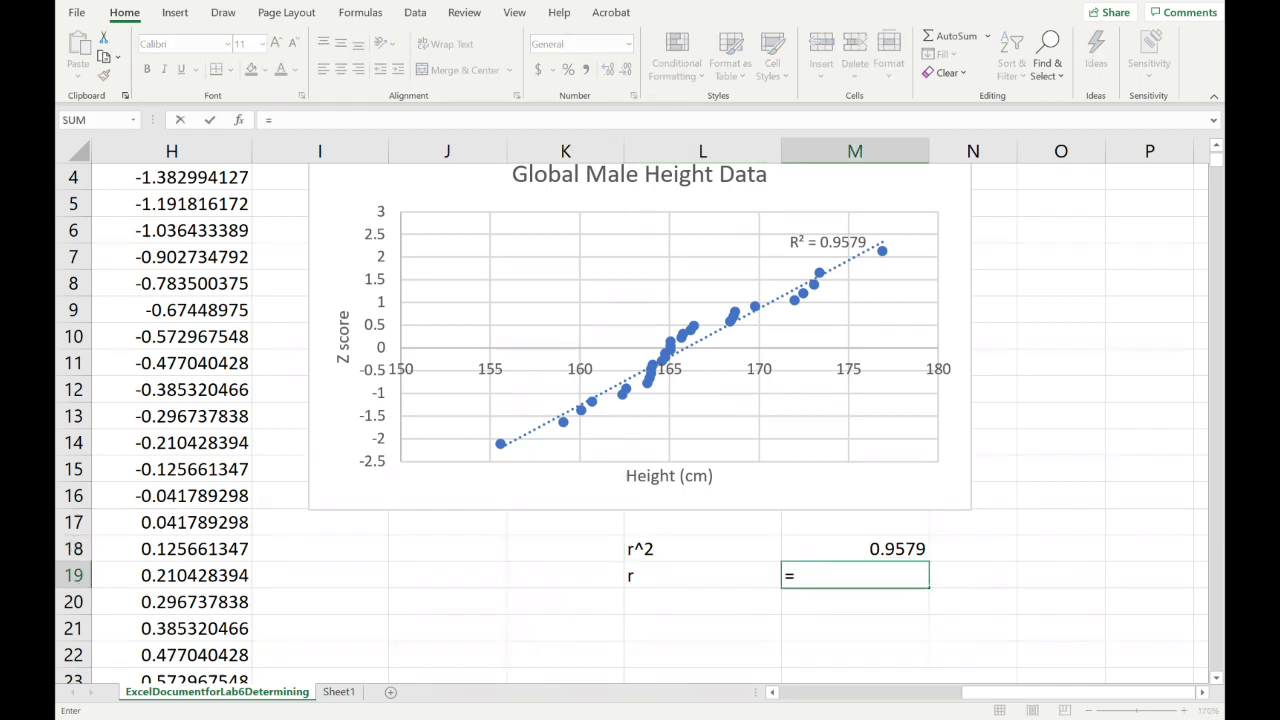
pyautogui.write('sqrt')
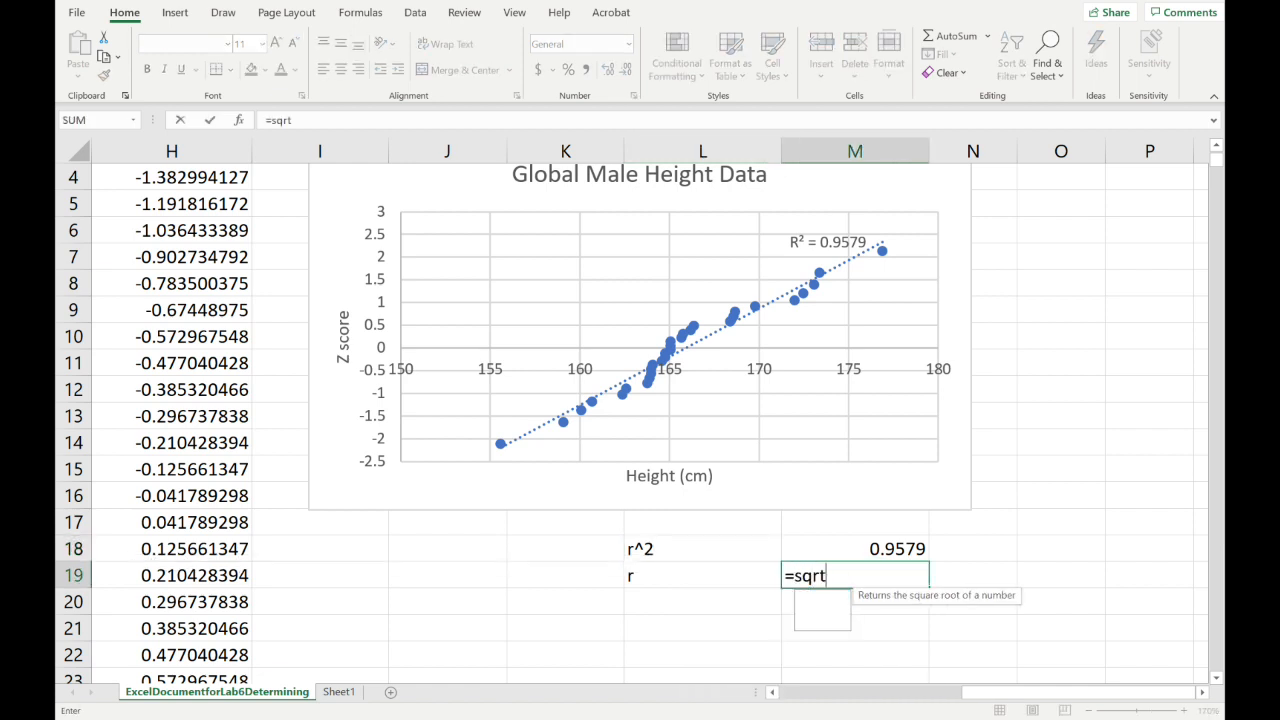
pyautogui.write('(')
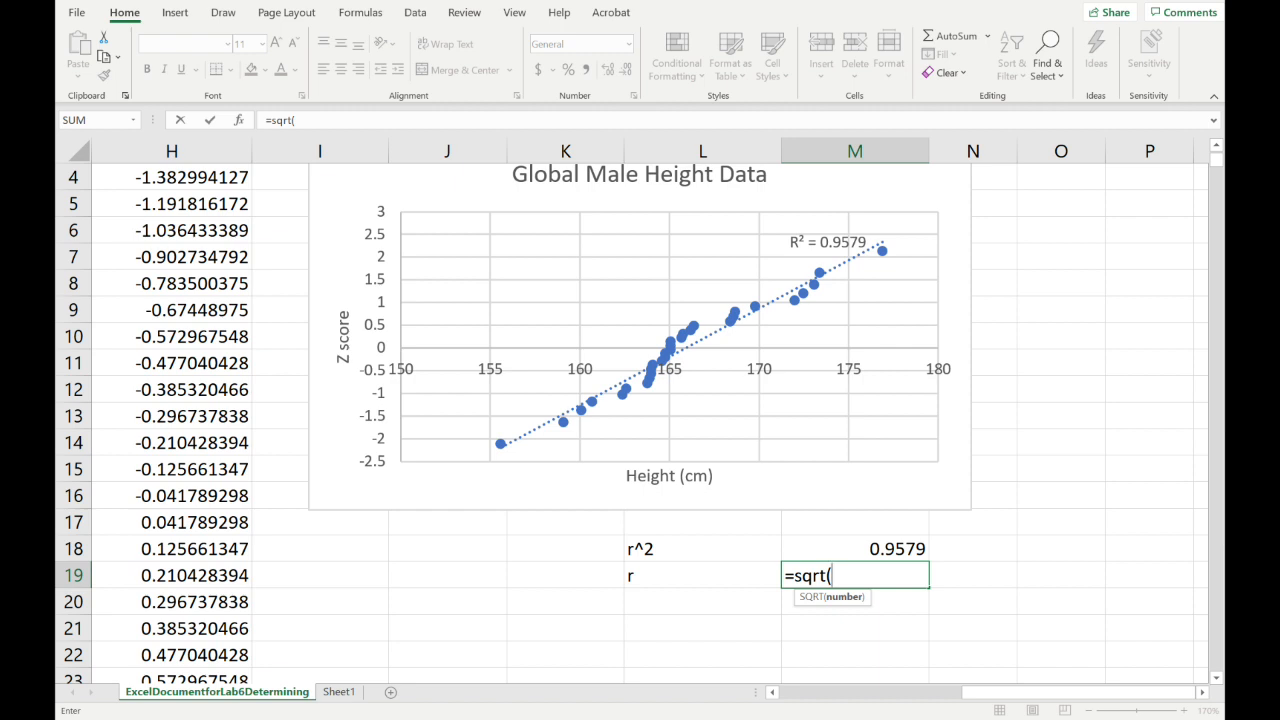
pyautogui.click(862, 548)
pyautogui.write(')')
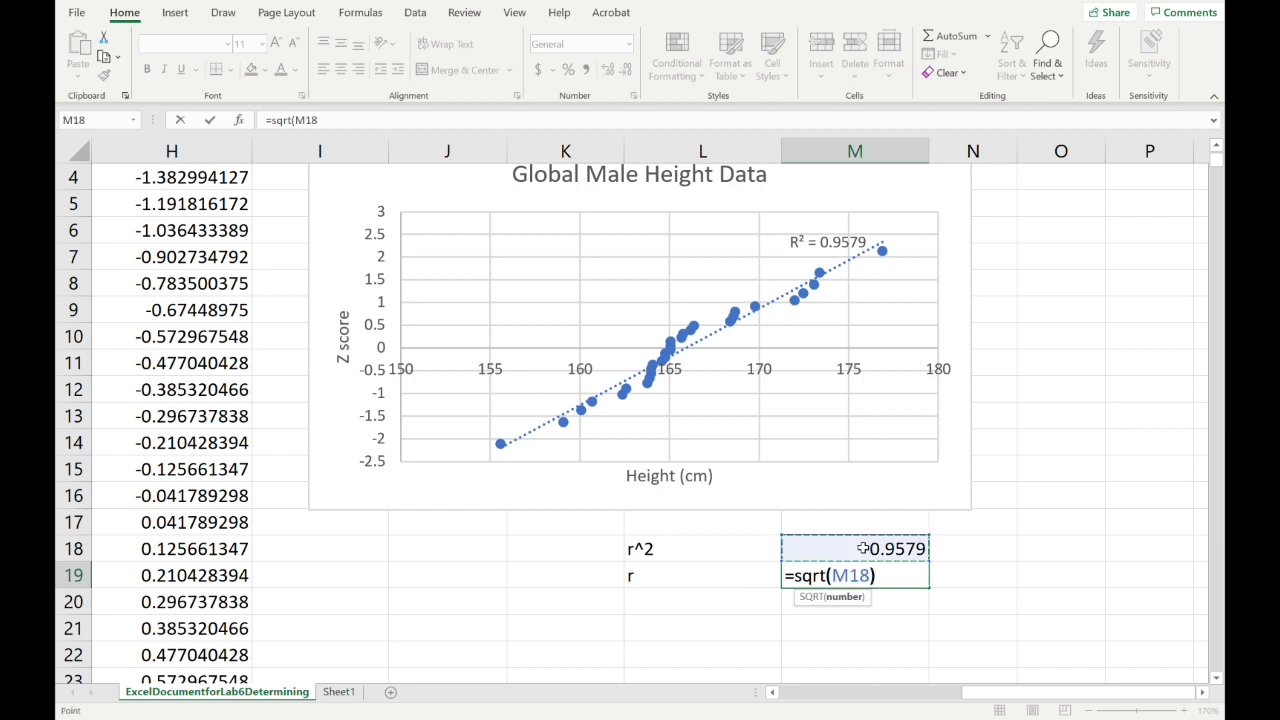
pyautogui.press('Return')
pyautogui.click(887, 566)
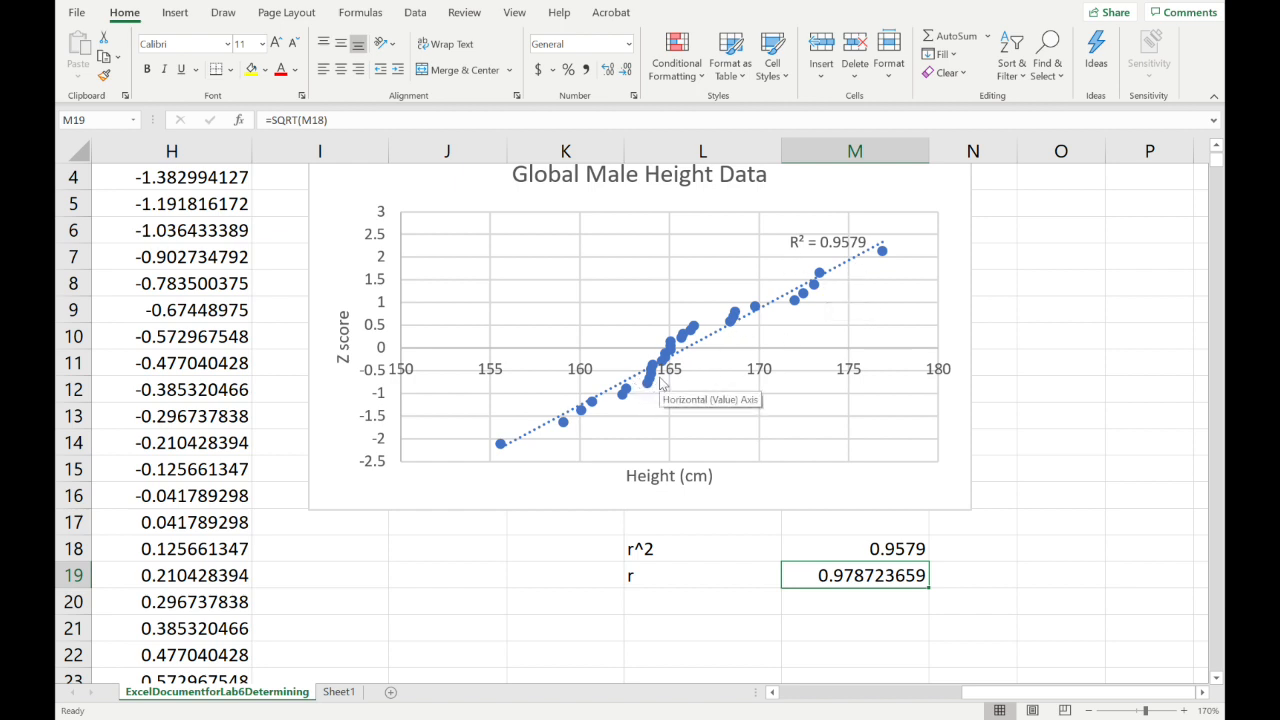
pyautogui.moveTo(755, 549); pyautogui.dragTo(860, 578)
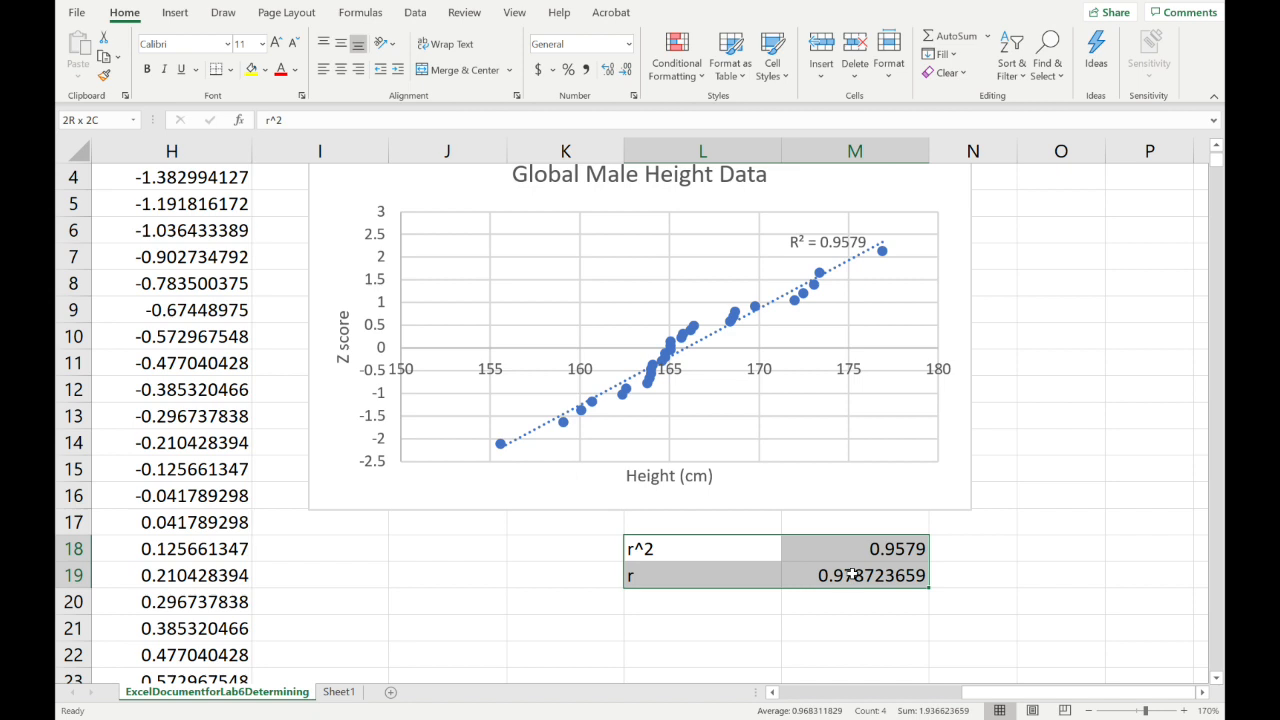
pyautogui.click(985, 556)
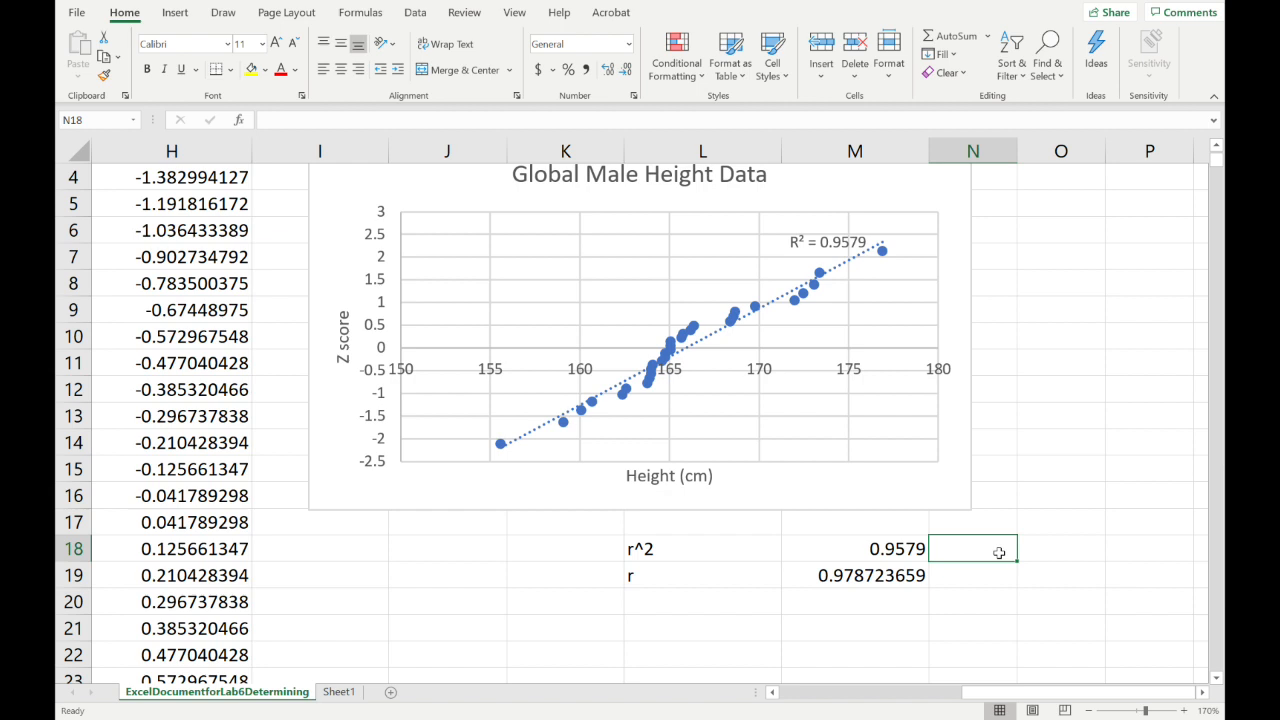
pyautogui.moveTo(904, 577); pyautogui.dragTo(695, 546)
pyautogui.click(990, 522)
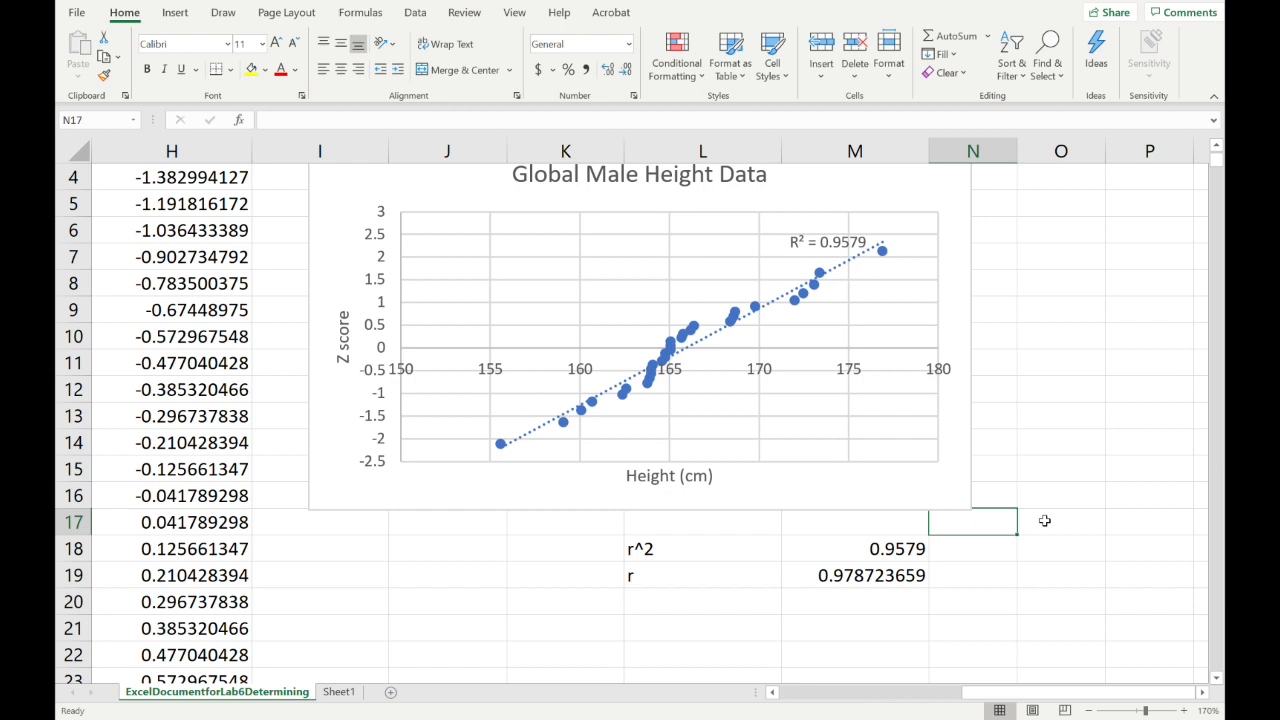
# - Add the label xbar in L20 and calculate the mean of the sorted heights in M20 with =AVERAGE(F2:F31)
pyautogui.click(668, 604)
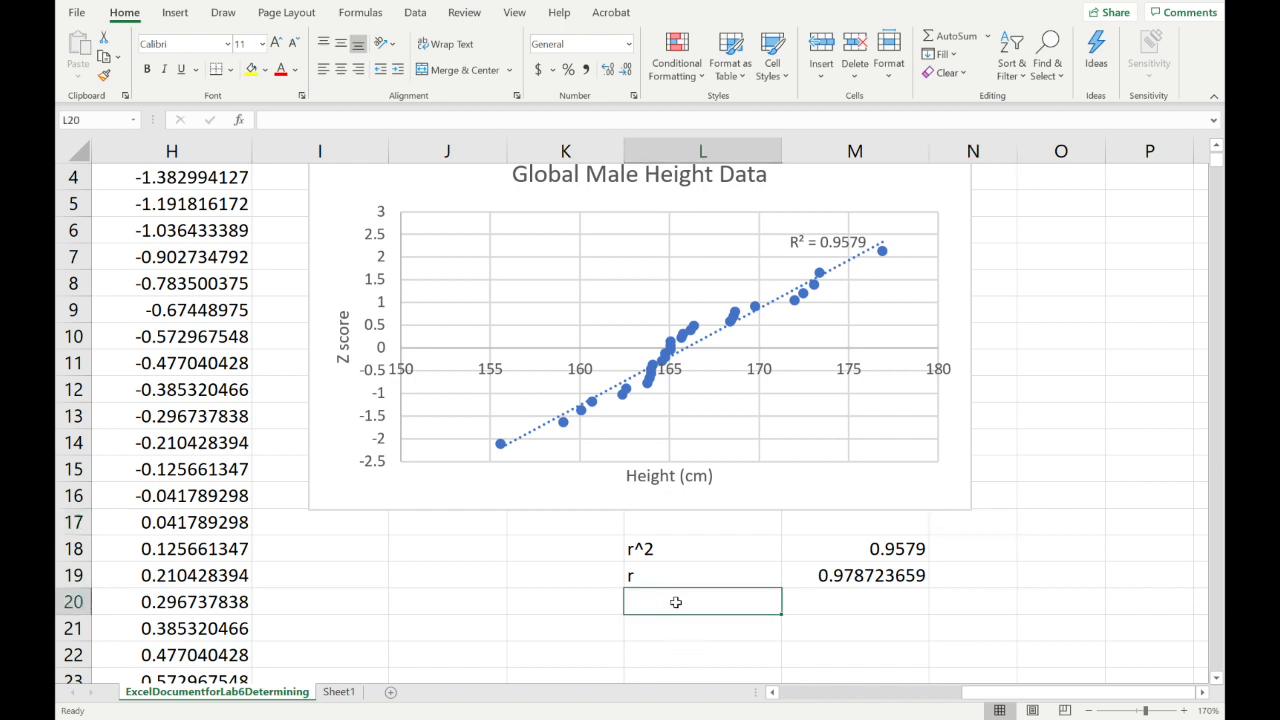
pyautogui.write('xbar')
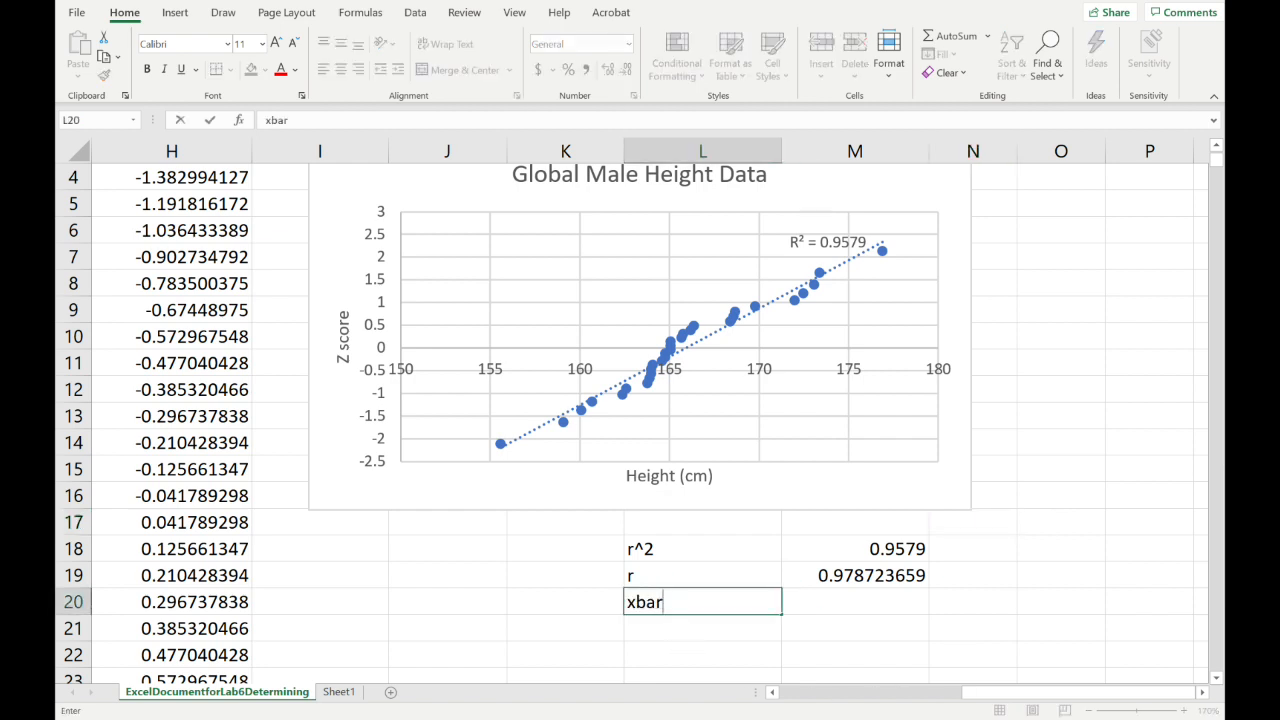
pyautogui.press('Tab')
pyautogui.write('=average(')
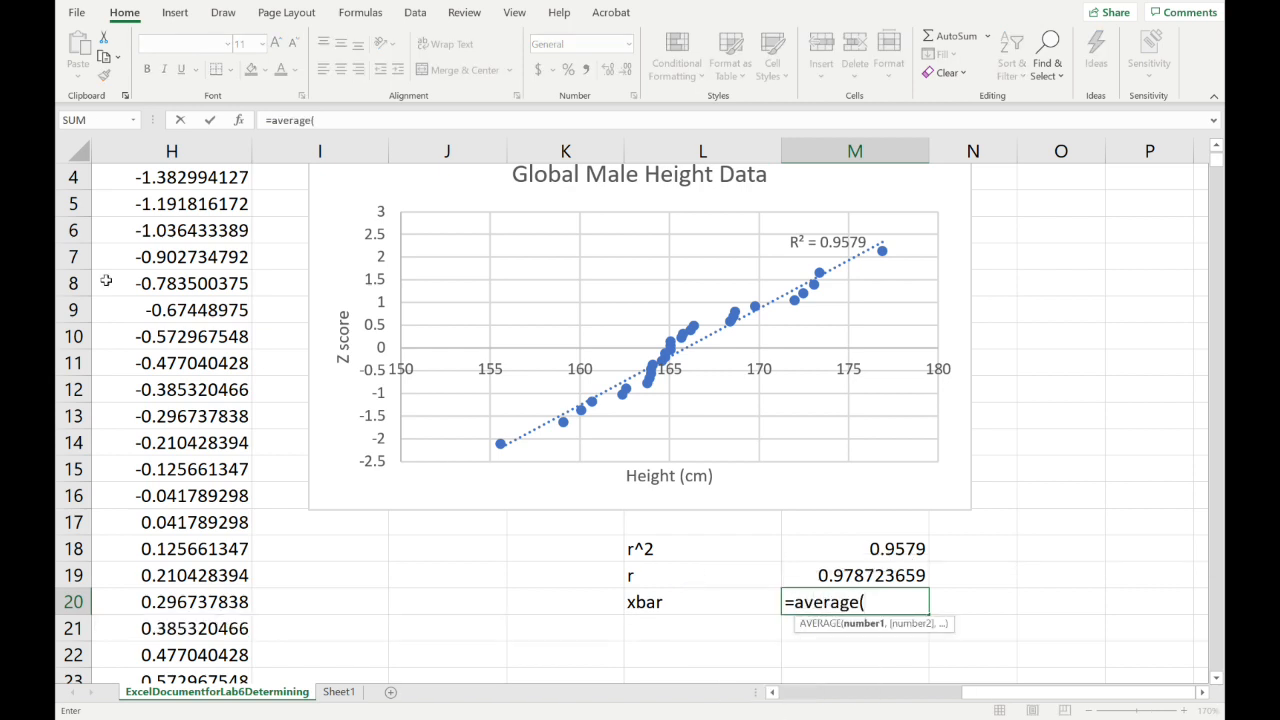
pyautogui.moveTo(962, 692); pyautogui.dragTo(795, 698)
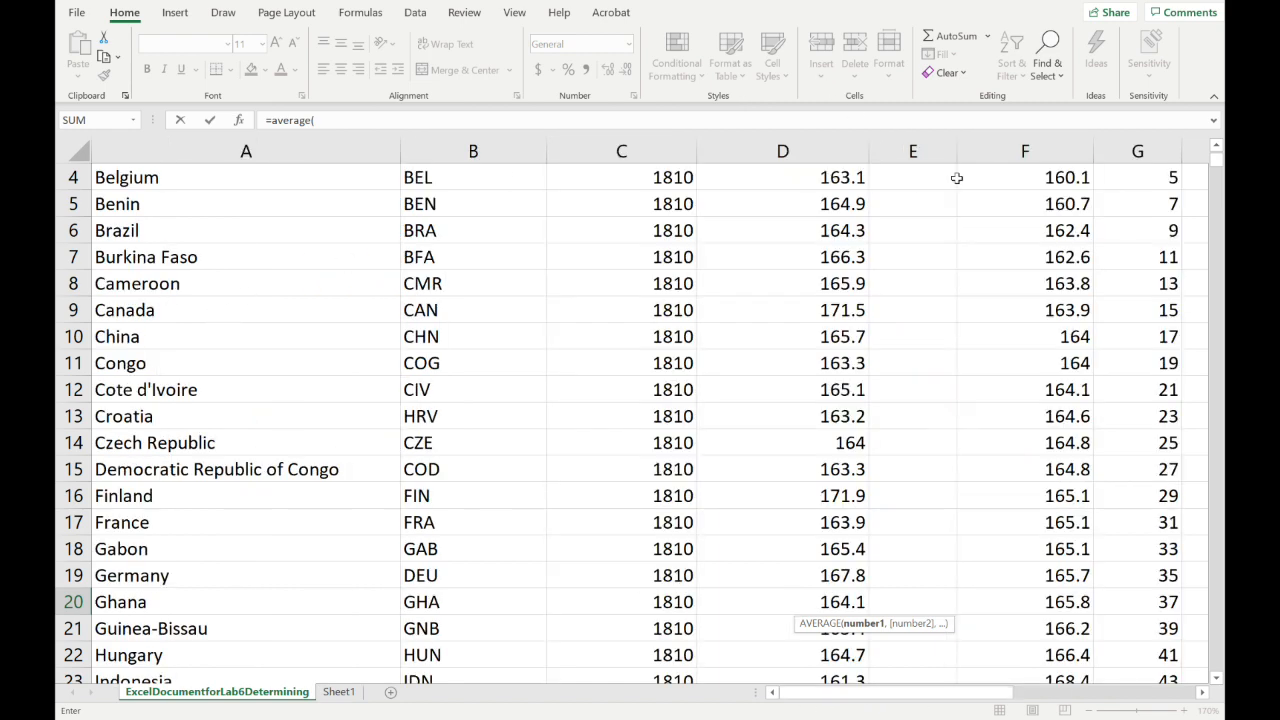
pyautogui.scroll(1, 1043, 257)
pyautogui.moveTo(1045, 205); pyautogui.dragTo(1058, 632)
pyautogui.press('Return')
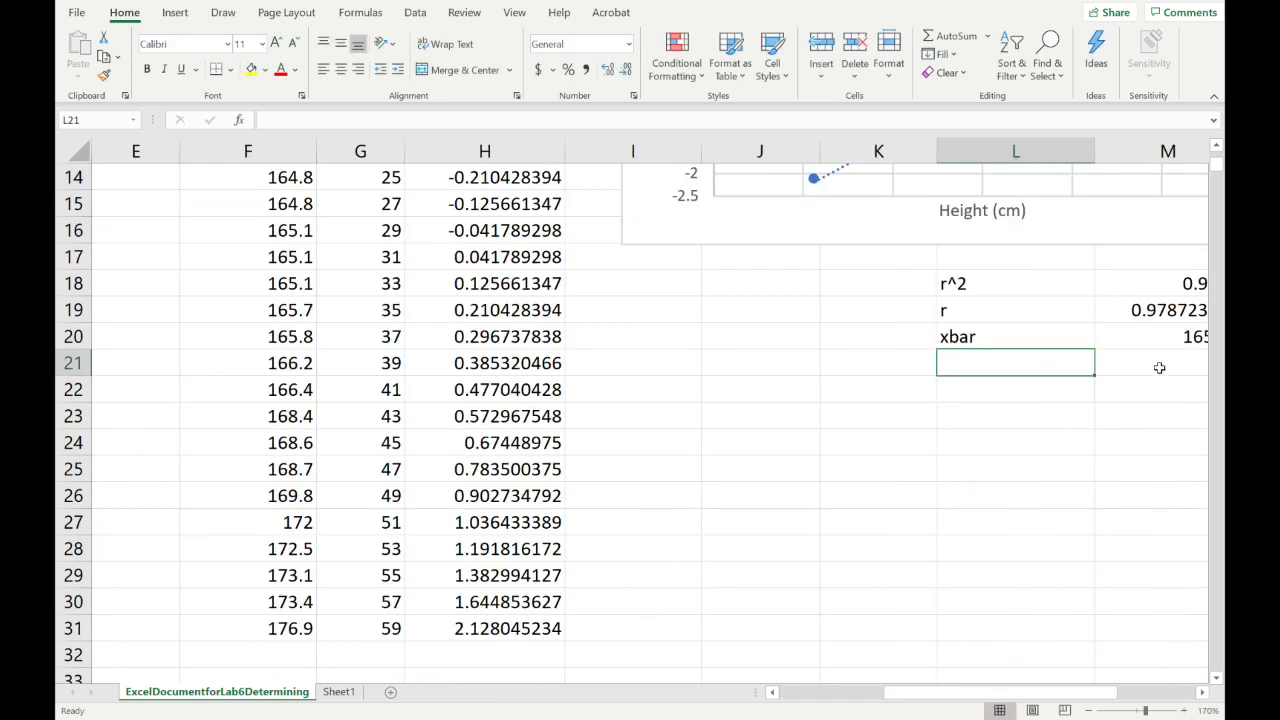
pyautogui.click(1162, 343)
# - Label cell L21 as s for the sample standard deviation
pyautogui.moveTo(1040, 695); pyautogui.dragTo(1072, 695)
pyautogui.click(944, 365)
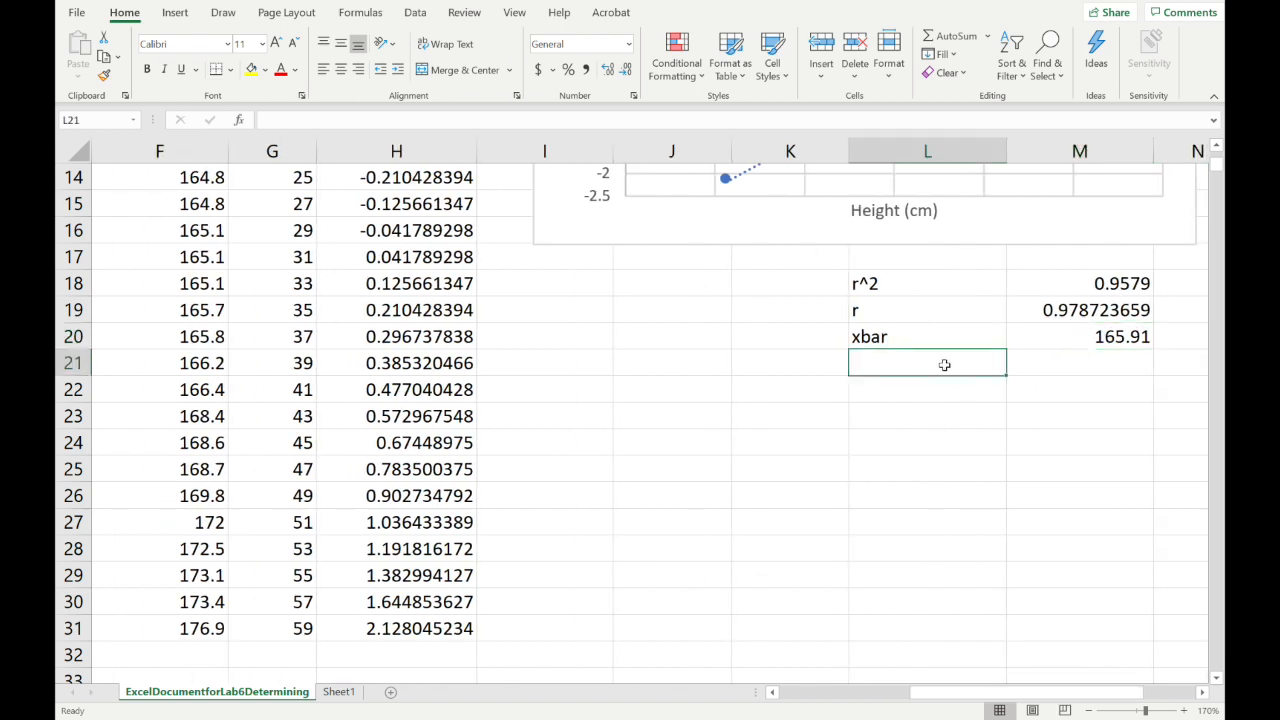
pyautogui.write('sta')
pyautogui.press('BackSpace')
pyautogui.press('BackSpace')
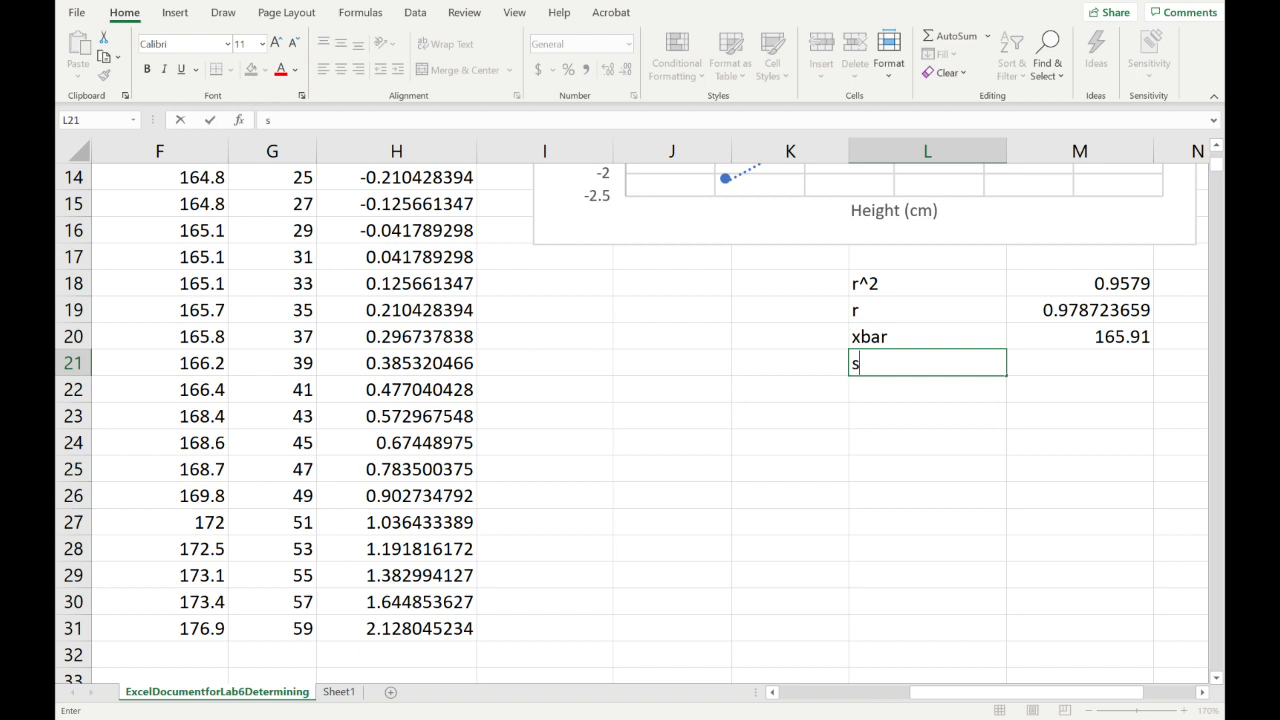
pyautogui.press('Tab')
# - Calculate the sample standard deviation of the sorted heights in M21 with =STDEV.S(F2:F31)
pyautogui.write('=stdev.s')
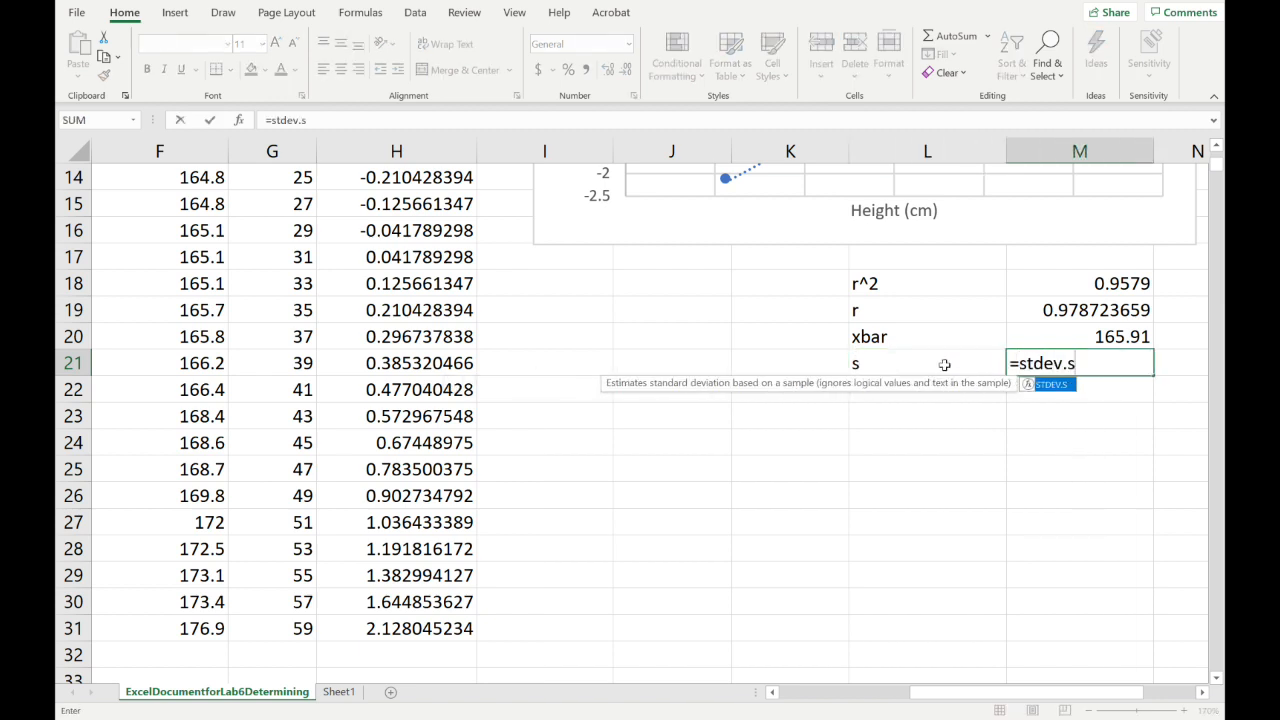
pyautogui.write('(')
pyautogui.press('BackSpace')
pyautogui.write('(')
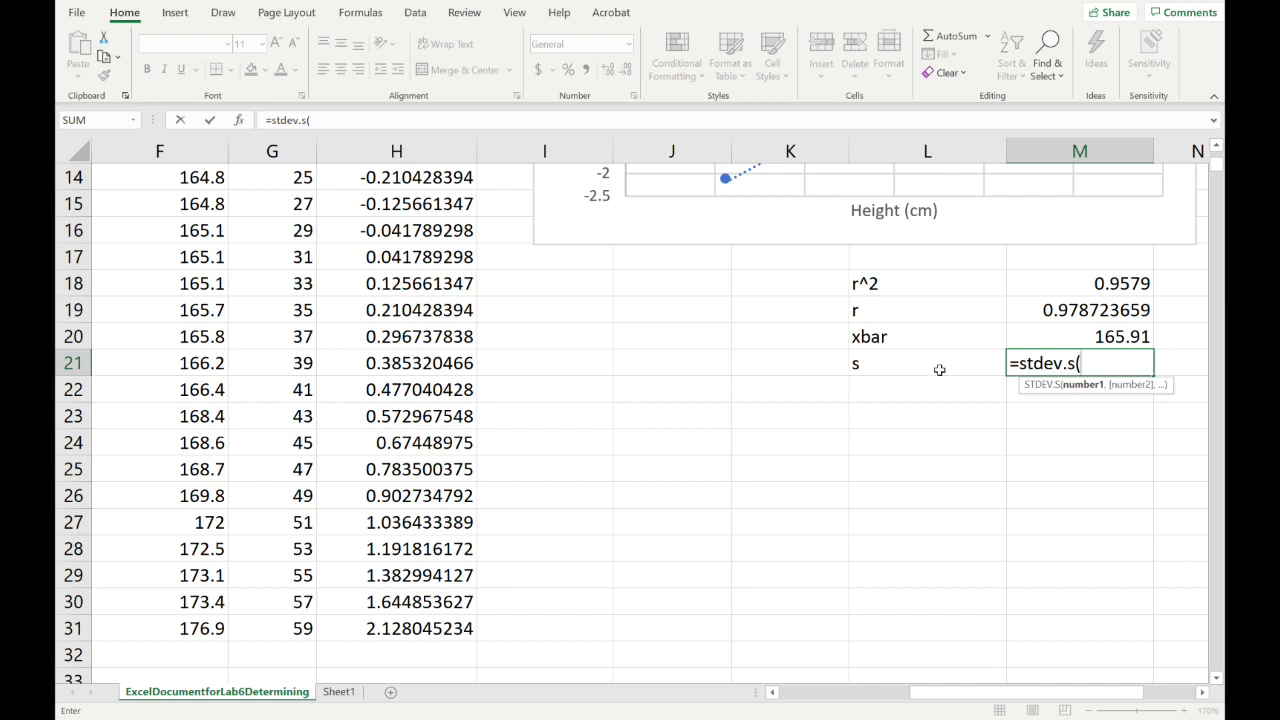
pyautogui.moveTo(953, 698); pyautogui.dragTo(810, 707)
pyautogui.scroll(2, 1024, 472)
pyautogui.scroll(3, 1032, 398)
pyautogui.moveTo(1044, 213); pyautogui.dragTo(1073, 601)
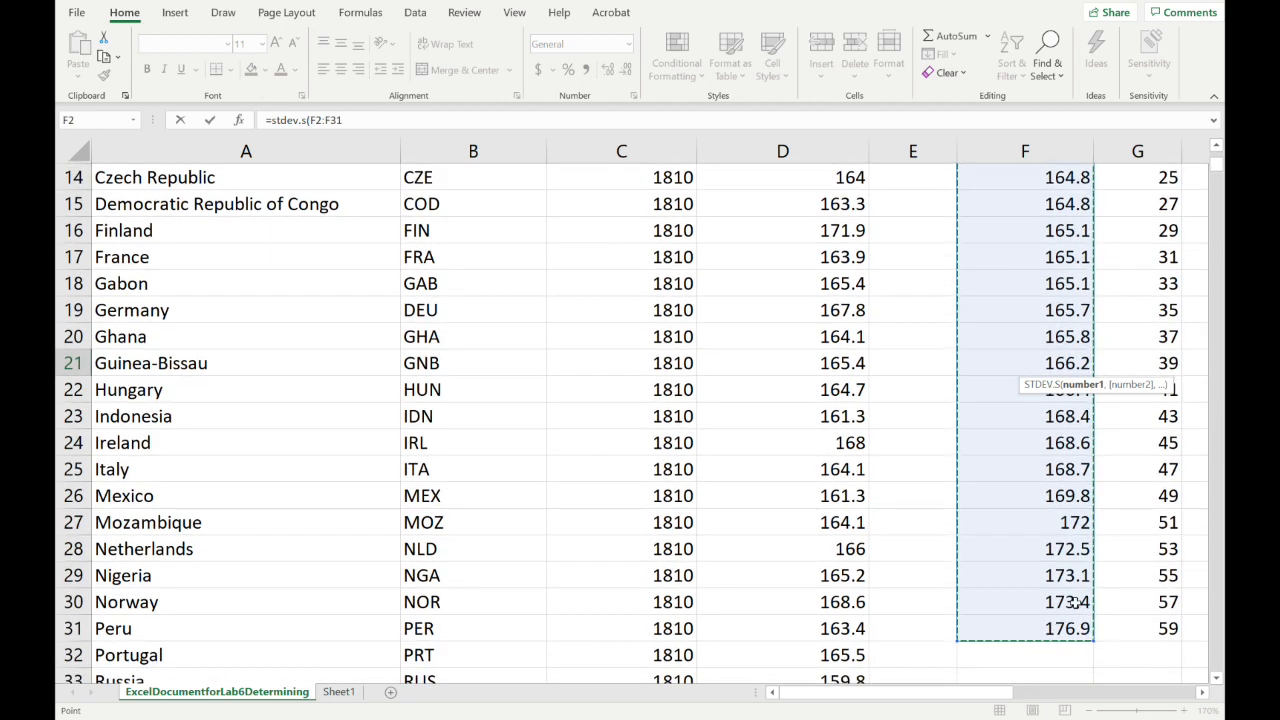
pyautogui.press('Return')
pyautogui.moveTo(1042, 697); pyautogui.dragTo(1125, 697)
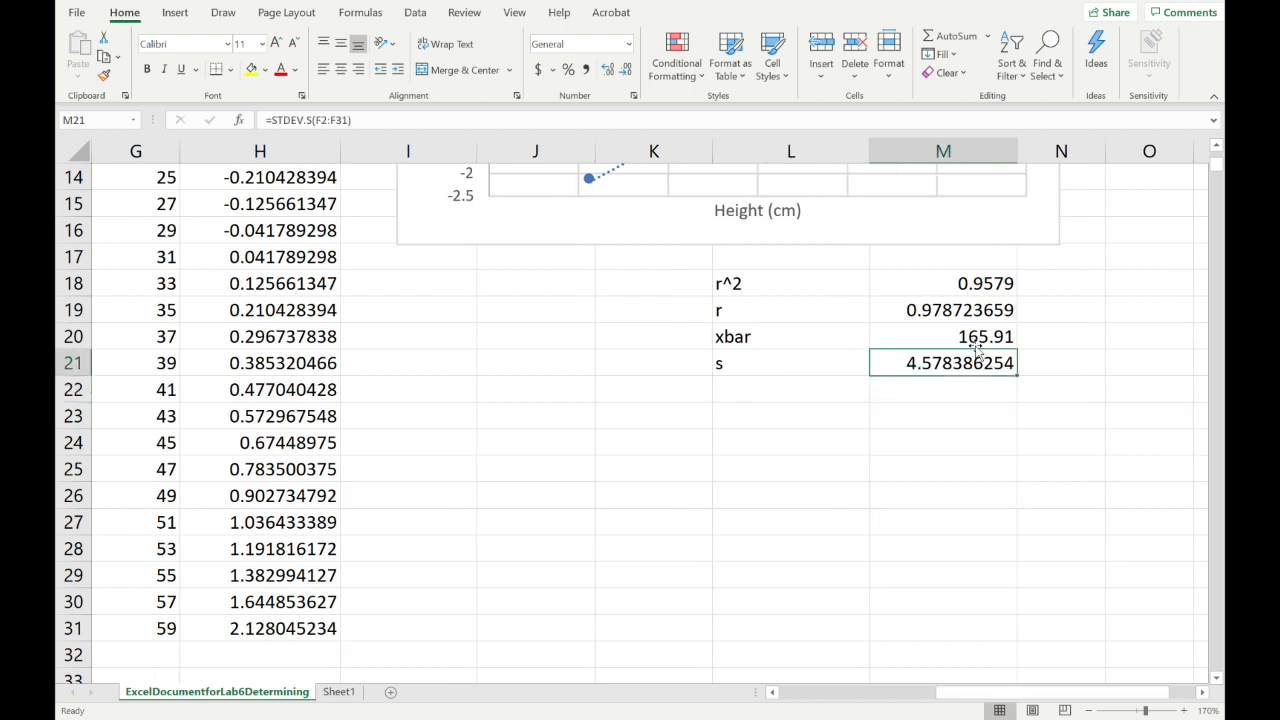
# - Replace the standard deviation formula in M21 with the rounded value 4.6
pyautogui.click(982, 337)
pyautogui.click(1000, 363)
pyautogui.doubleClick(1000, 363)
pyautogui.press('Escape')
pyautogui.write('4.6')
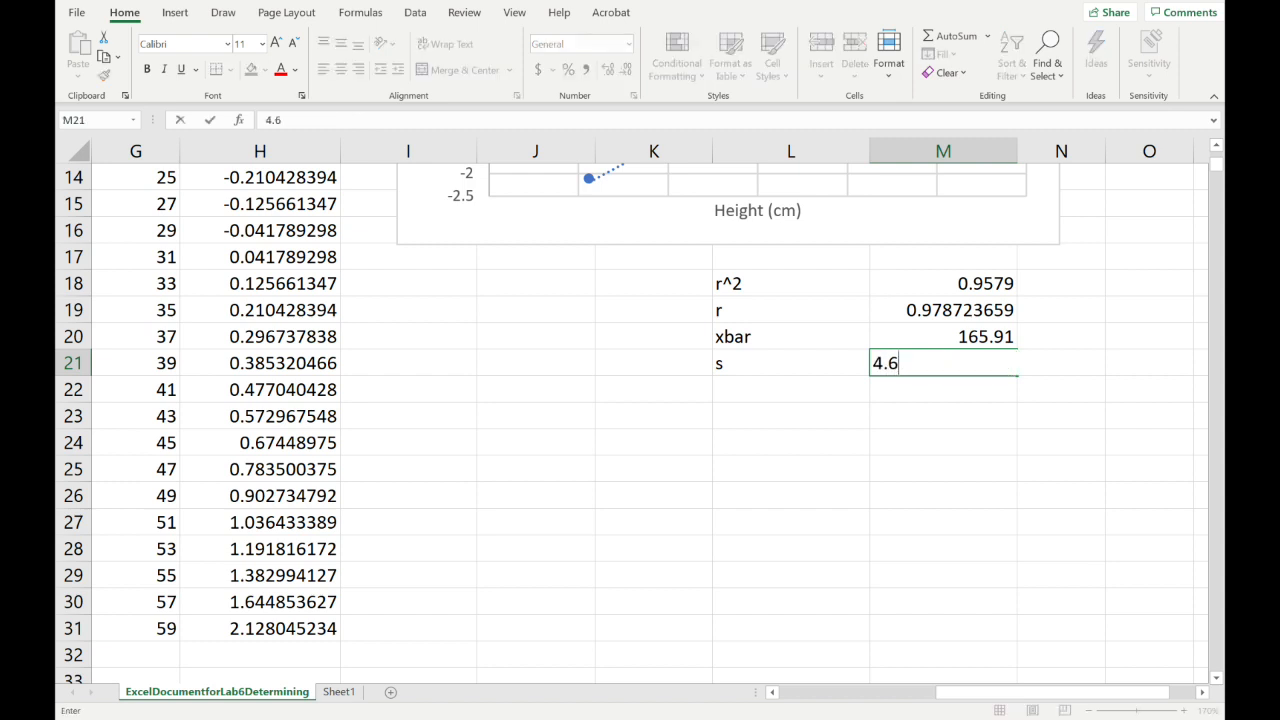
pyautogui.press('Return')
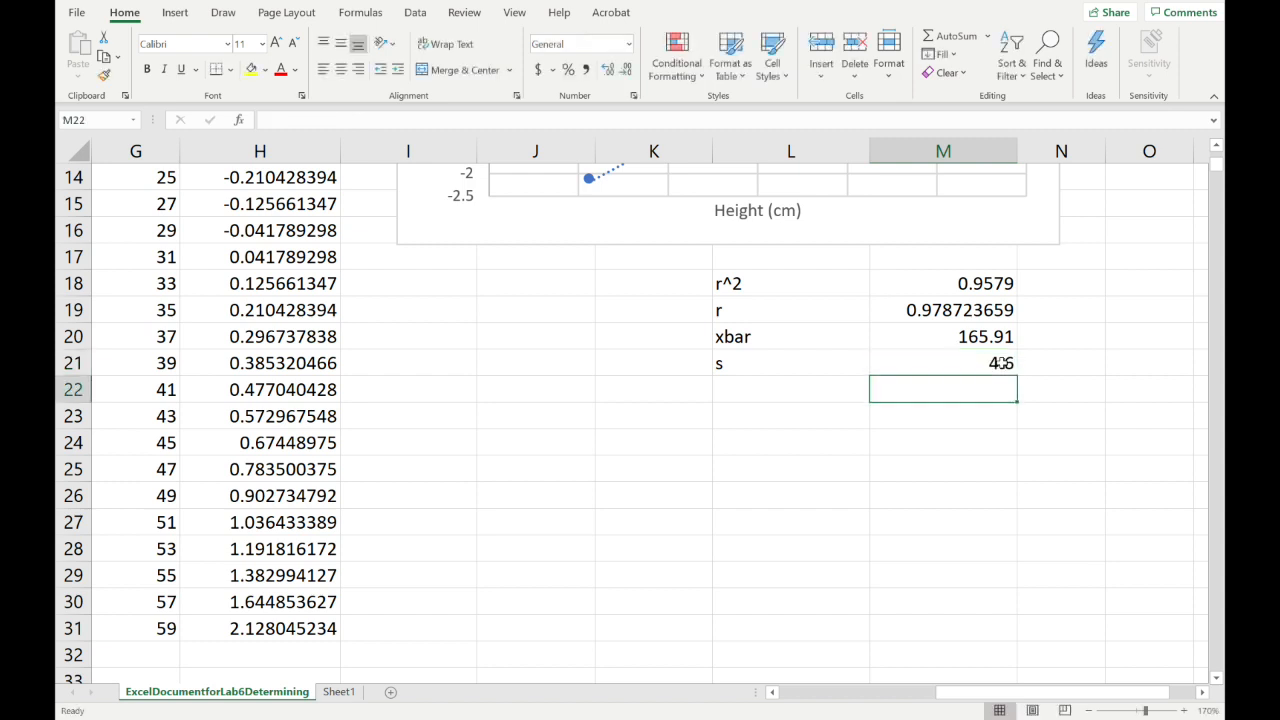
# - Replace the mean formula in M20 with the rounded value 165.9
pyautogui.click(936, 363)
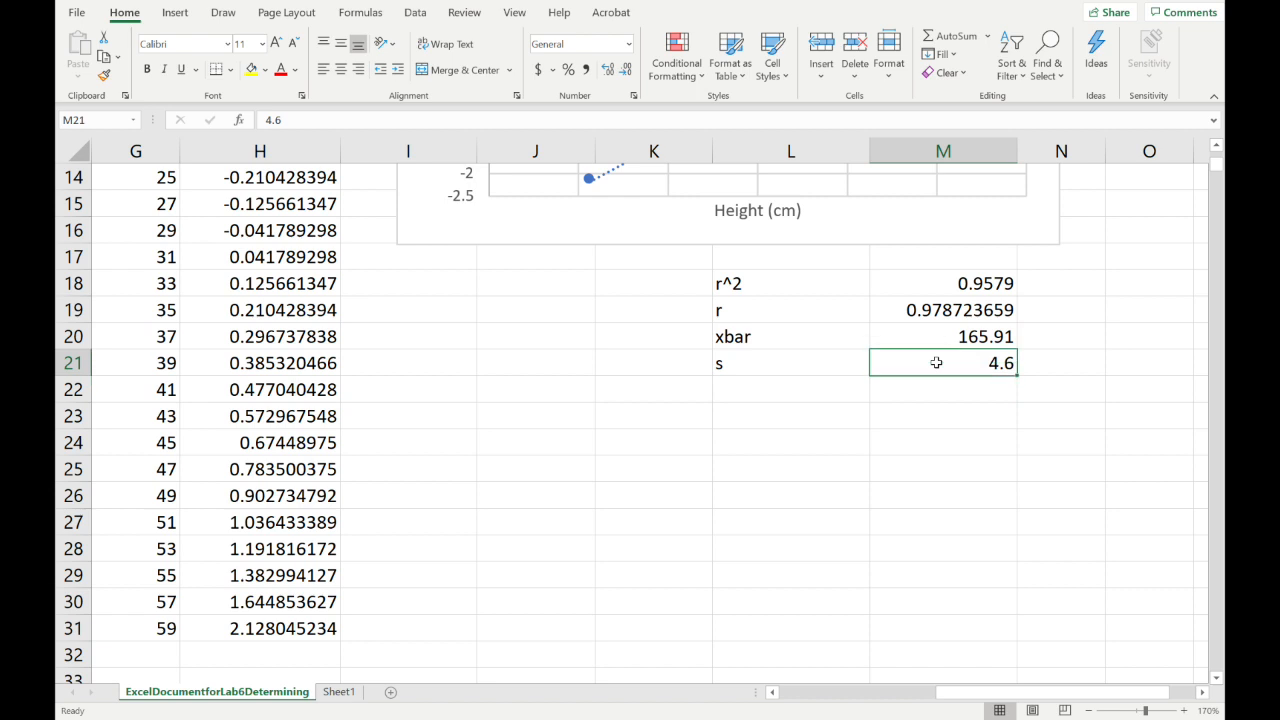
pyautogui.click(997, 340)
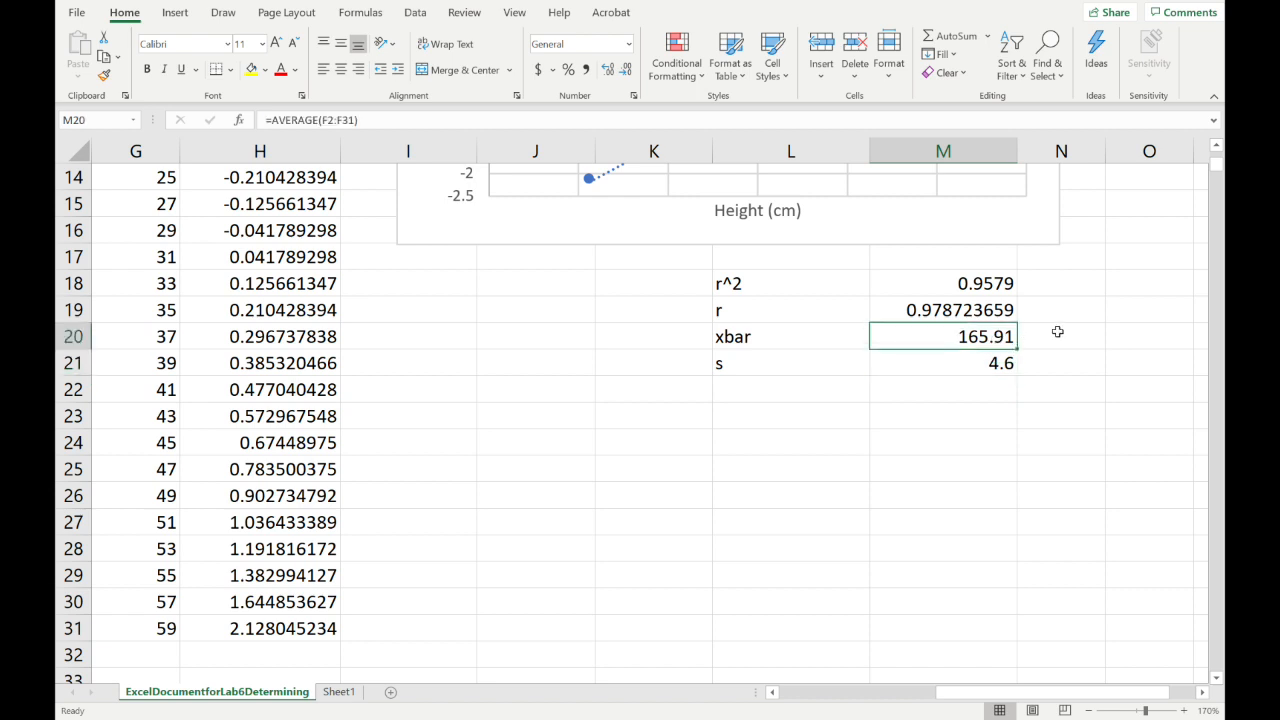
pyautogui.write('165.9')
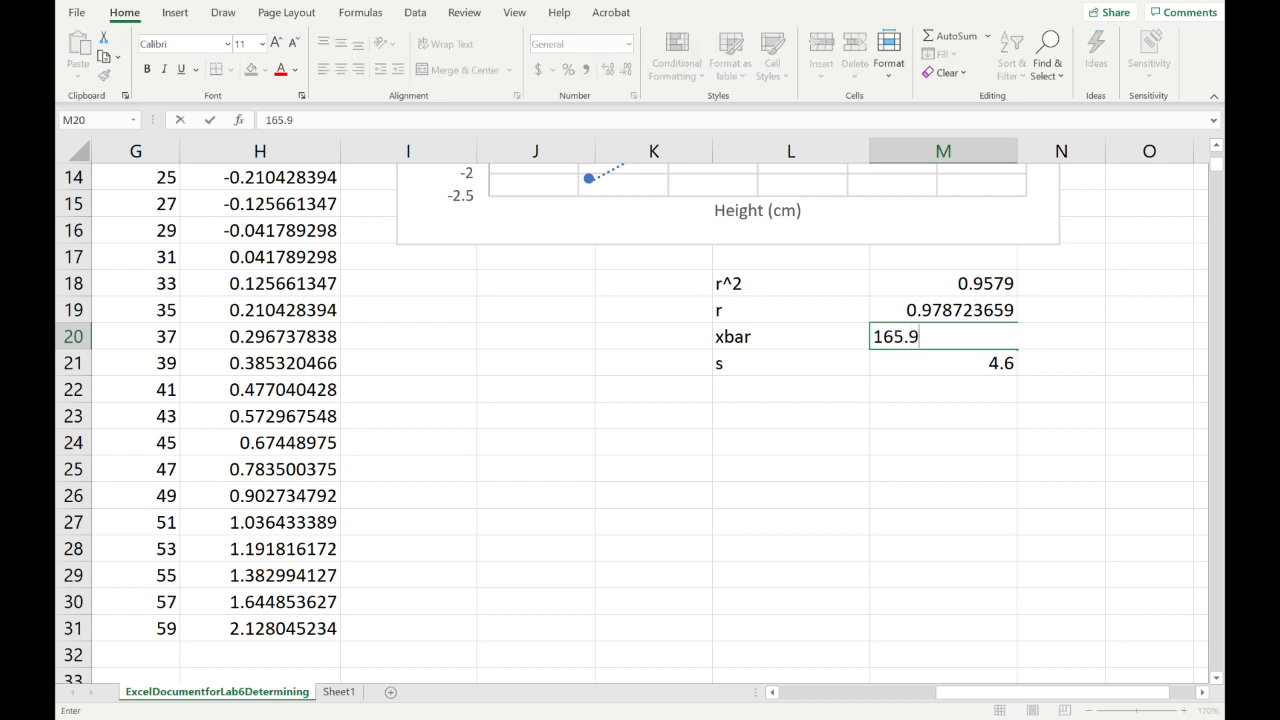
pyautogui.press('Return')
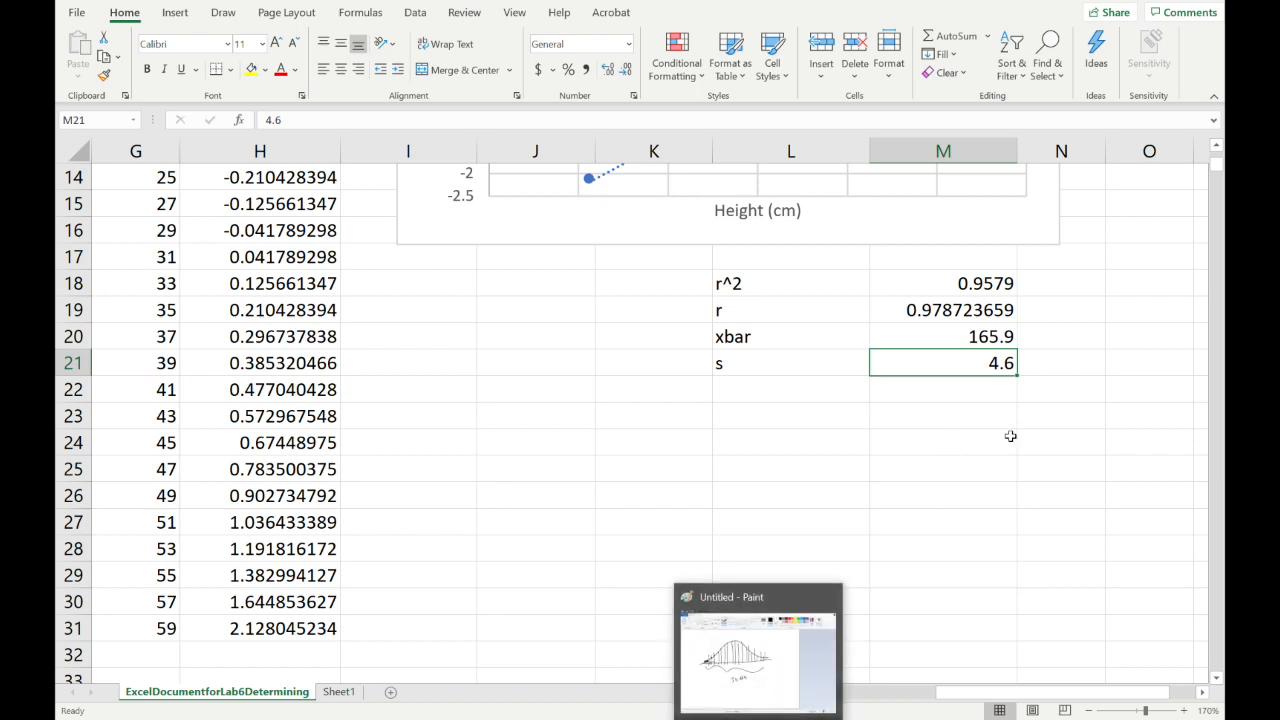
# - Switch to Paint and erase the entire old bell curve sketch from the canvas
pyautogui.scroll(5, 817, 340)
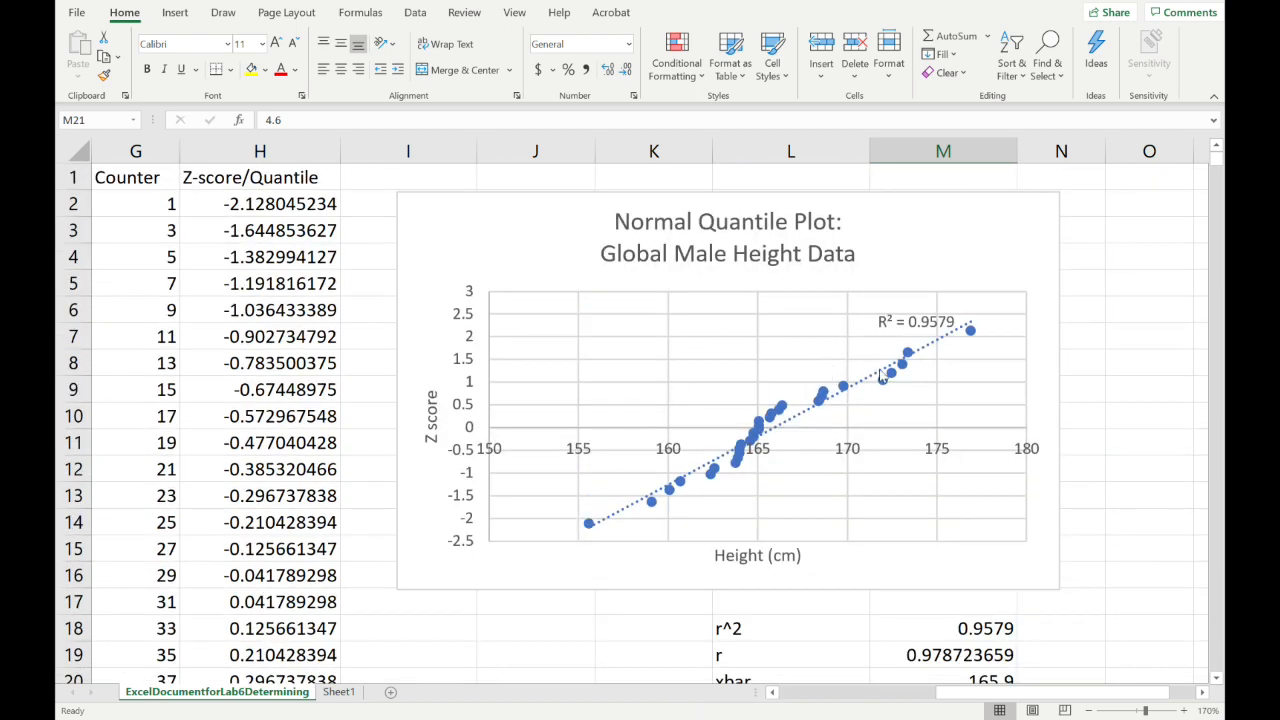
pyautogui.scroll(-4, 966, 457)
pyautogui.hotkey('alt', 'Tab')
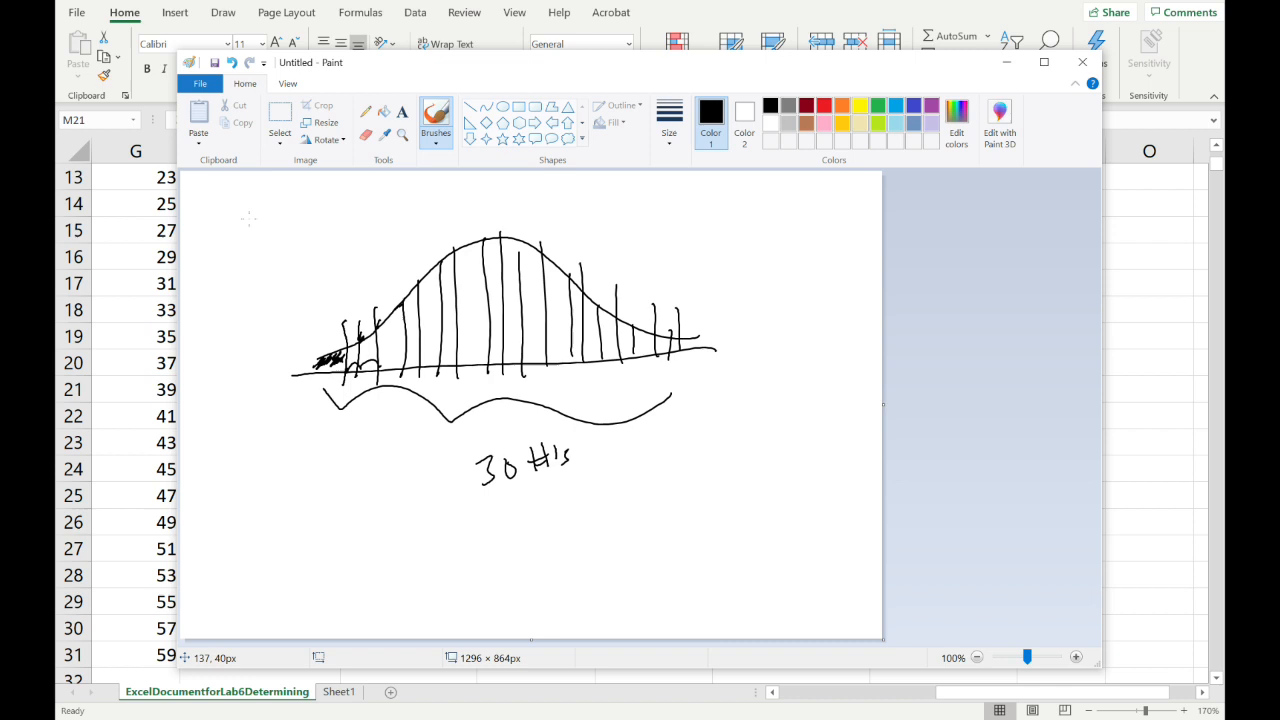
pyautogui.moveTo(243, 211); pyautogui.dragTo(682, 424)
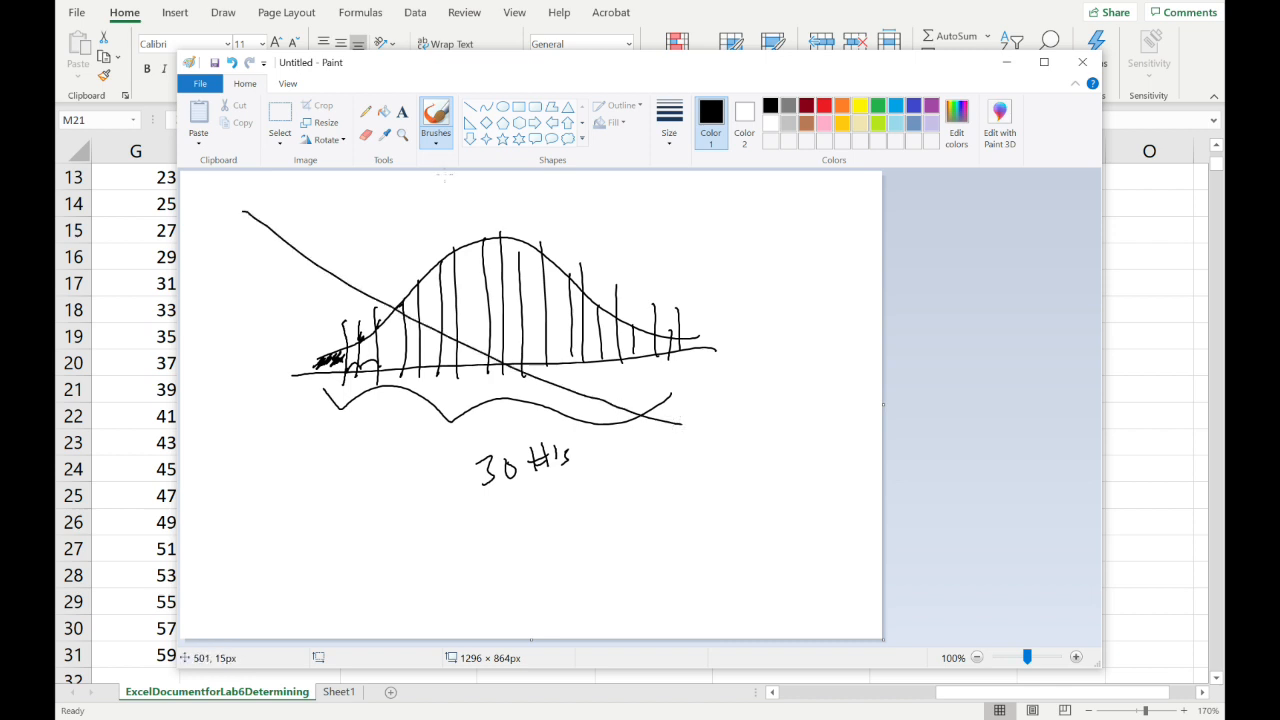
pyautogui.click(279, 128)
pyautogui.moveTo(223, 180); pyautogui.dragTo(775, 514)
pyautogui.press('Delete')
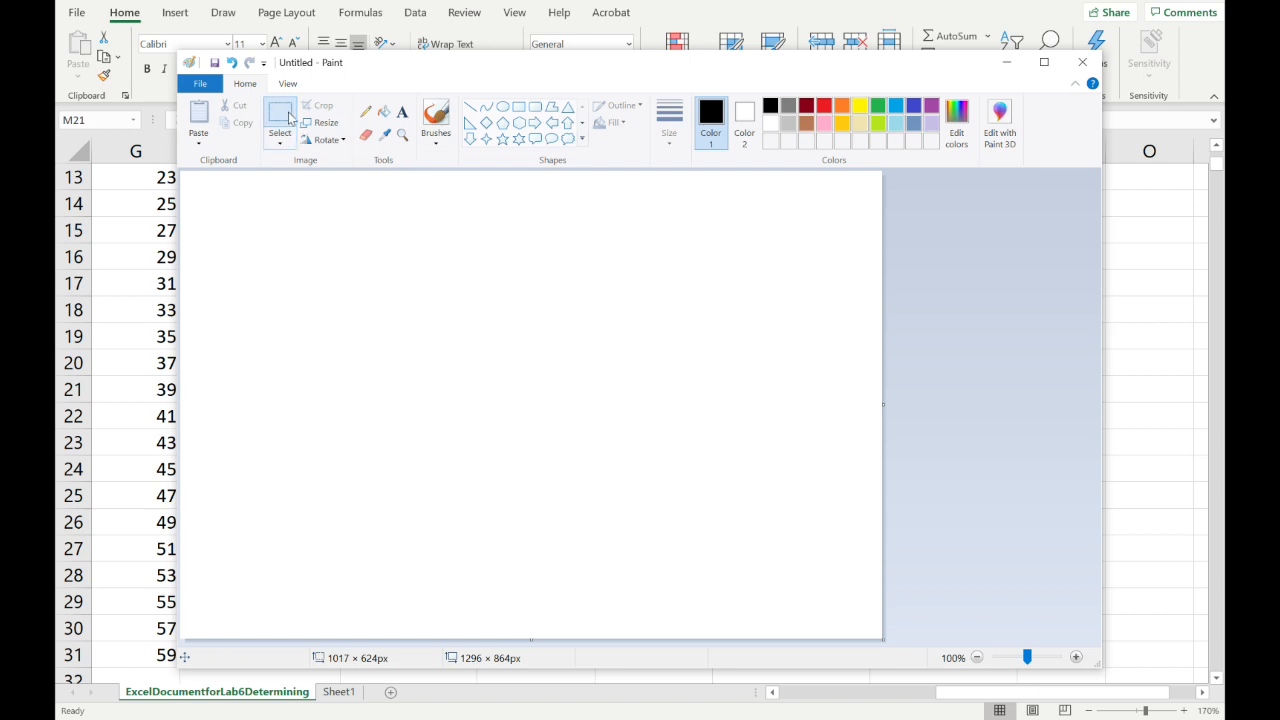
# - Sketch a bell curve with the Pencil and draw a roughly horizontal baseline beneath it
pyautogui.click(365, 111)
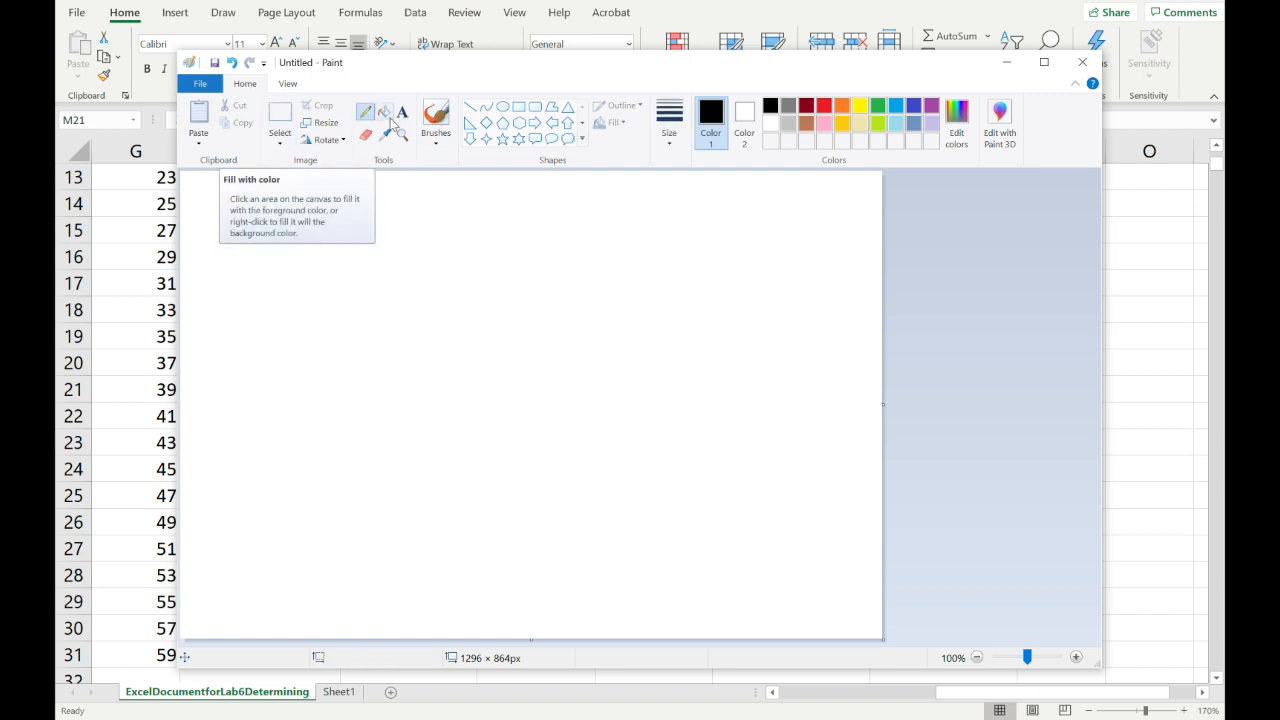
pyautogui.moveTo(327, 370)
pyautogui.mouseDown()
pyautogui.moveTo(396, 350)
pyautogui.moveTo(448, 285)
pyautogui.moveTo(524, 248)
pyautogui.moveTo(610, 328)
pyautogui.moveTo(720, 351)
pyautogui.mouseUp()
pyautogui.moveTo(311, 396); pyautogui.dragTo(791, 363)
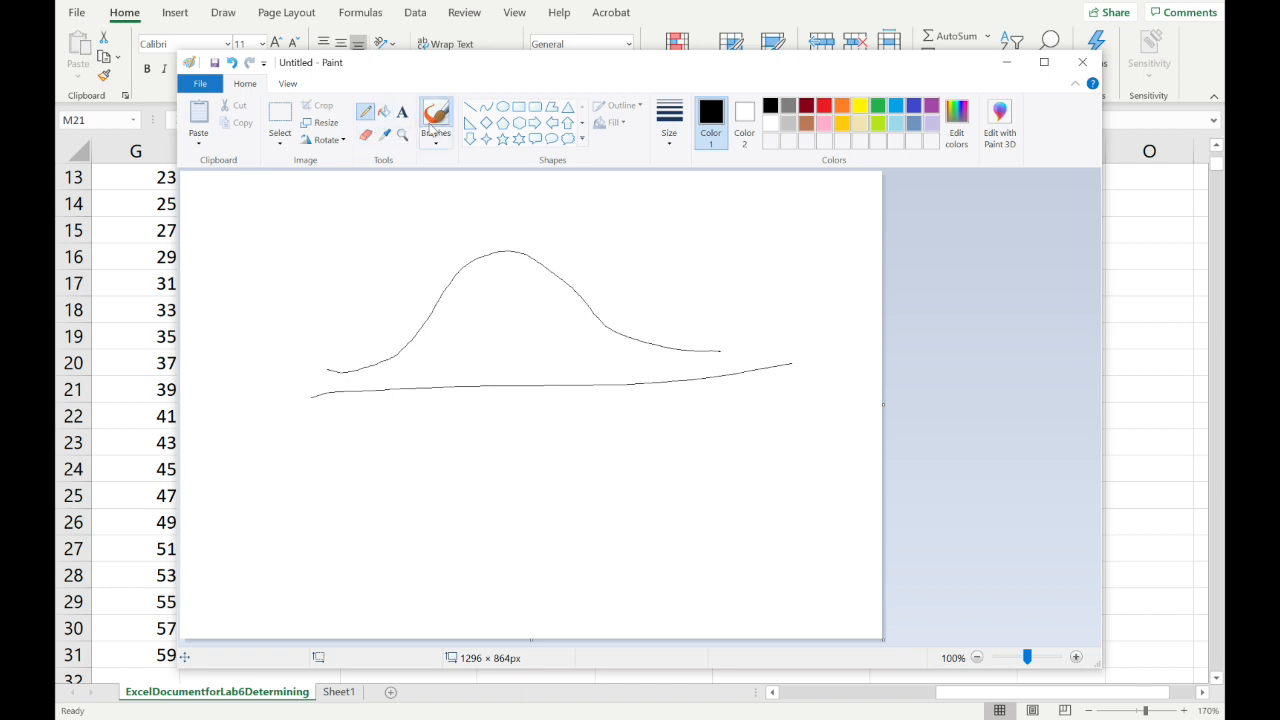
# - Mark the centre of the distribution with a short brush tick on the baseline below the curve's peak, and shift the Paint window slightly
pyautogui.click(431, 128)
pyautogui.moveTo(508, 378); pyautogui.dragTo(507, 392)
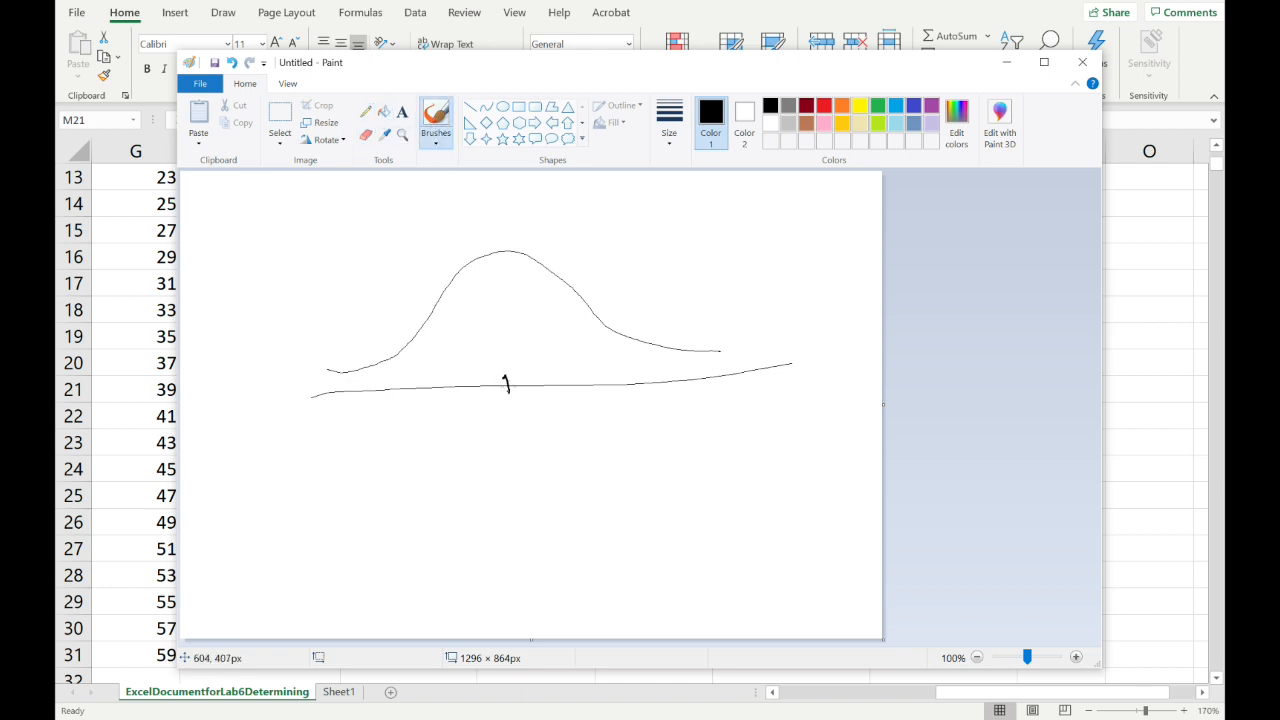
pyautogui.moveTo(842, 69)
pyautogui.mouseDown()
pyautogui.moveTo(840, 343)
pyautogui.moveTo(809, 517)
pyautogui.moveTo(809, 434)
pyautogui.moveTo(880, 48)
pyautogui.moveTo(866, 46)
pyautogui.mouseUp()
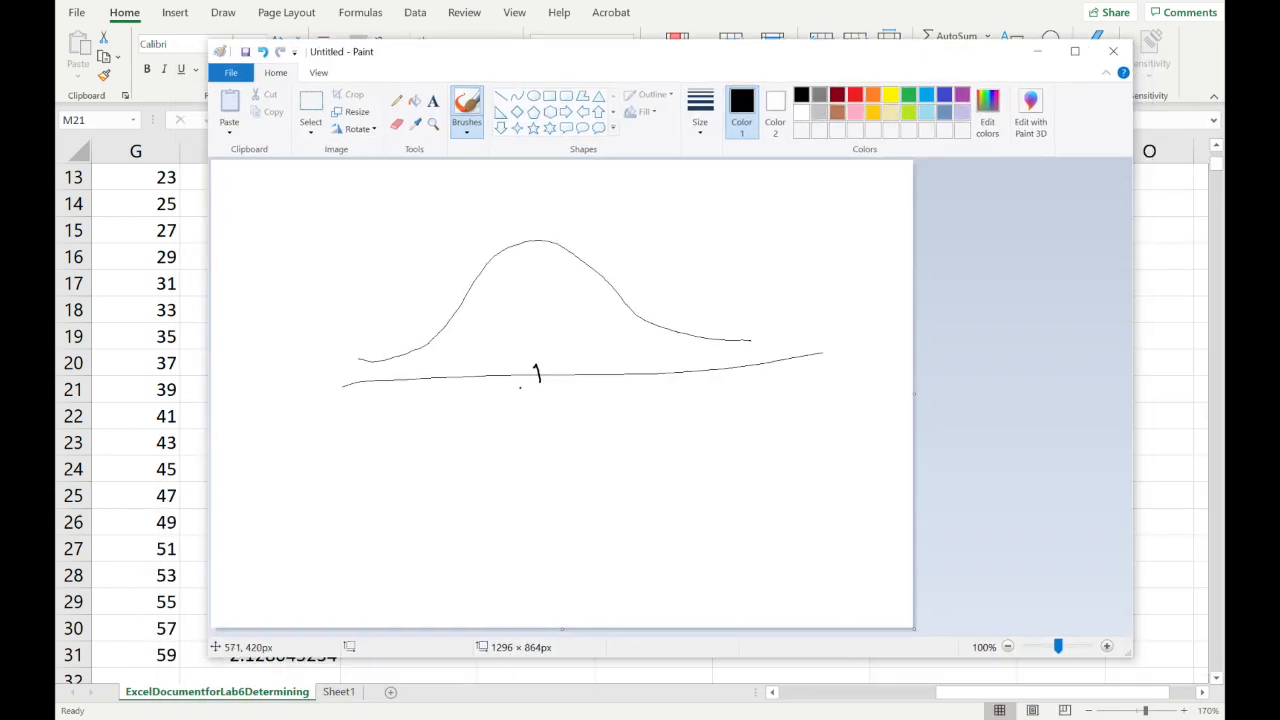
# - Handwrite 165.9 under the centre tick and mark three brush ticks on each side of it along the baseline
pyautogui.click(562, 405)
pyautogui.moveTo(582, 383); pyautogui.dragTo(585, 389)
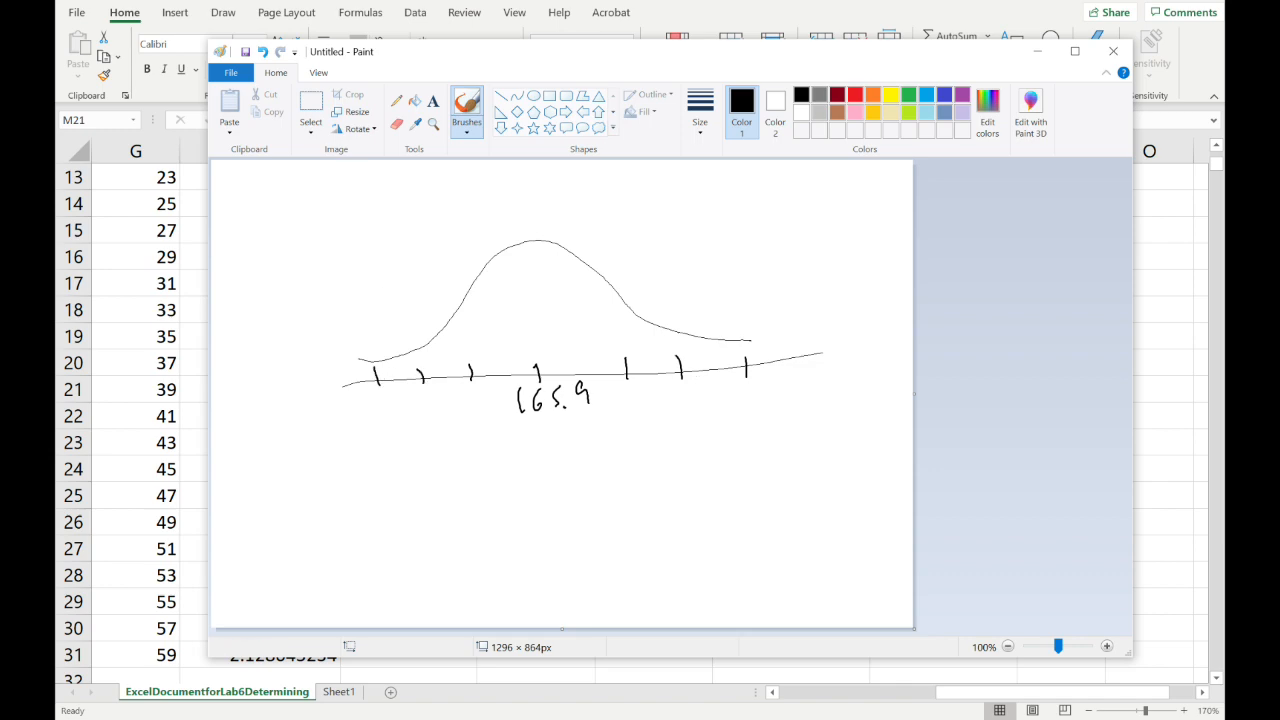
pyautogui.moveTo(600, 45)
pyautogui.mouseDown()
pyautogui.moveTo(632, 488)
pyautogui.moveTo(618, 66)
pyautogui.mouseUp()
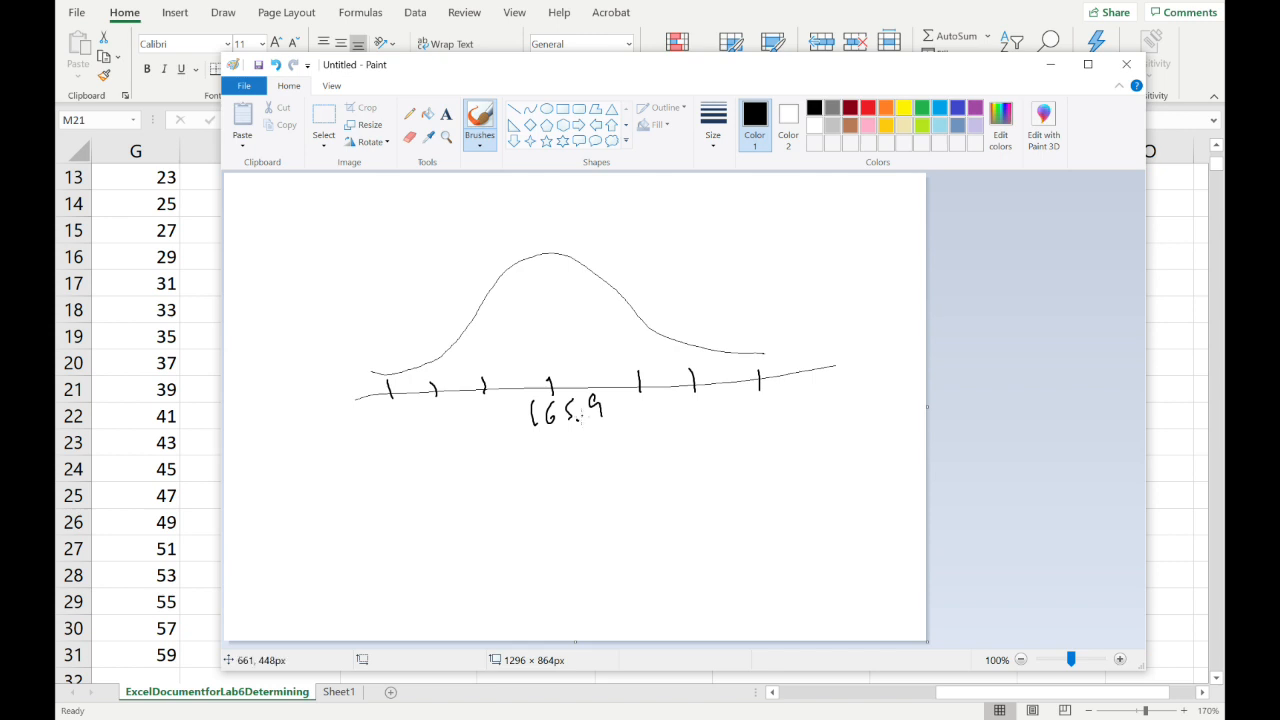
# - Sketch arcs below the axis for one-standard-deviation jumps and annotate them with +4.6 and -4.6
pyautogui.moveTo(566, 427); pyautogui.dragTo(620, 421)
pyautogui.moveTo(649, 455); pyautogui.dragTo(771, 430)
pyautogui.moveTo(567, 440)
pyautogui.mouseDown()
pyautogui.moveTo(506, 449)
pyautogui.moveTo(503, 468)
pyautogui.mouseUp()
pyautogui.moveTo(510, 463); pyautogui.dragTo(540, 470)
pyautogui.click(530, 476)
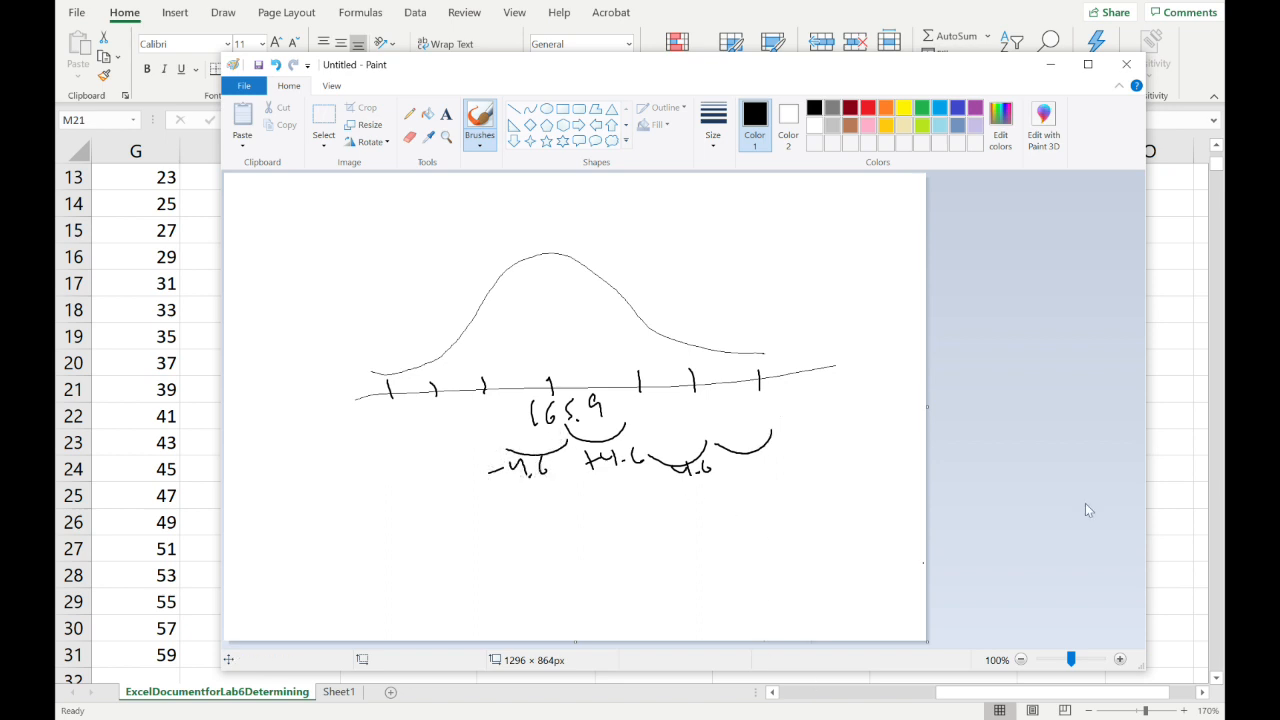
# - Switch to Excel and enter =165.9+4.6 in L24 for one standard deviation above the mean
pyautogui.hotkey('alt', 'Tab')
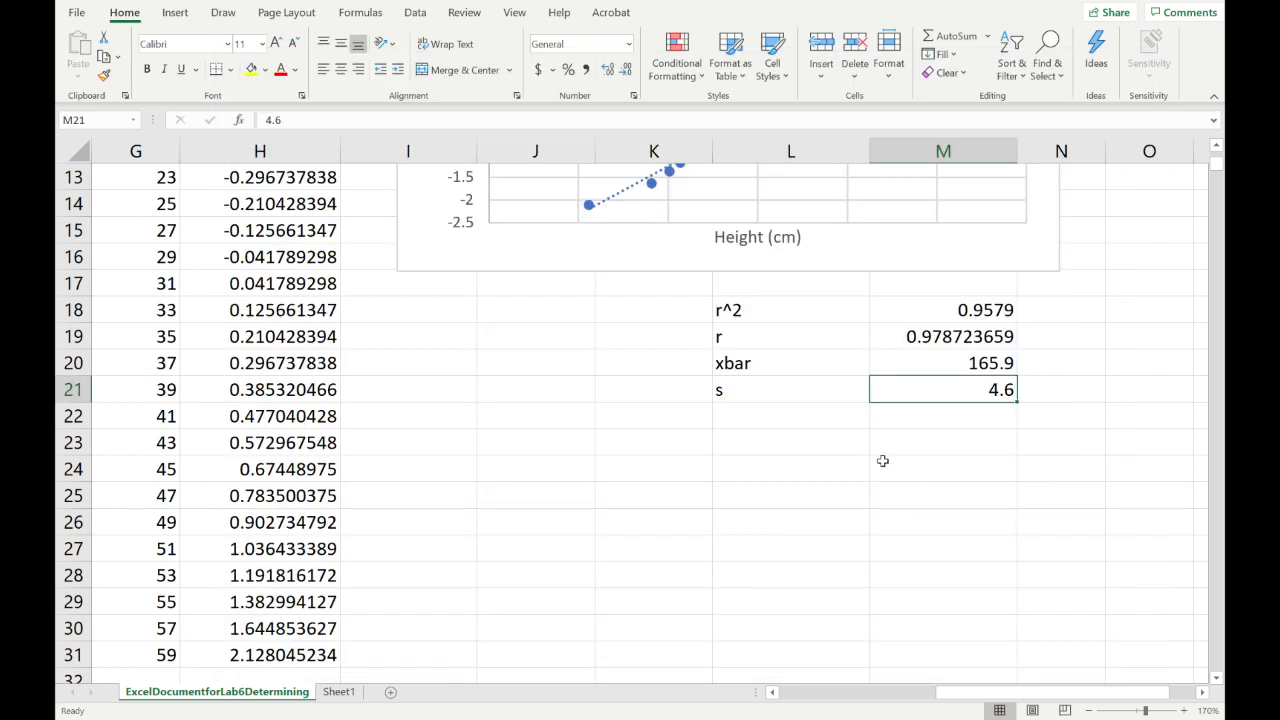
pyautogui.click(803, 468)
pyautogui.write('165')
pyautogui.press('BackSpace')
pyautogui.press('BackSpace')
pyautogui.press('BackSpace')
pyautogui.write('=165.9+')
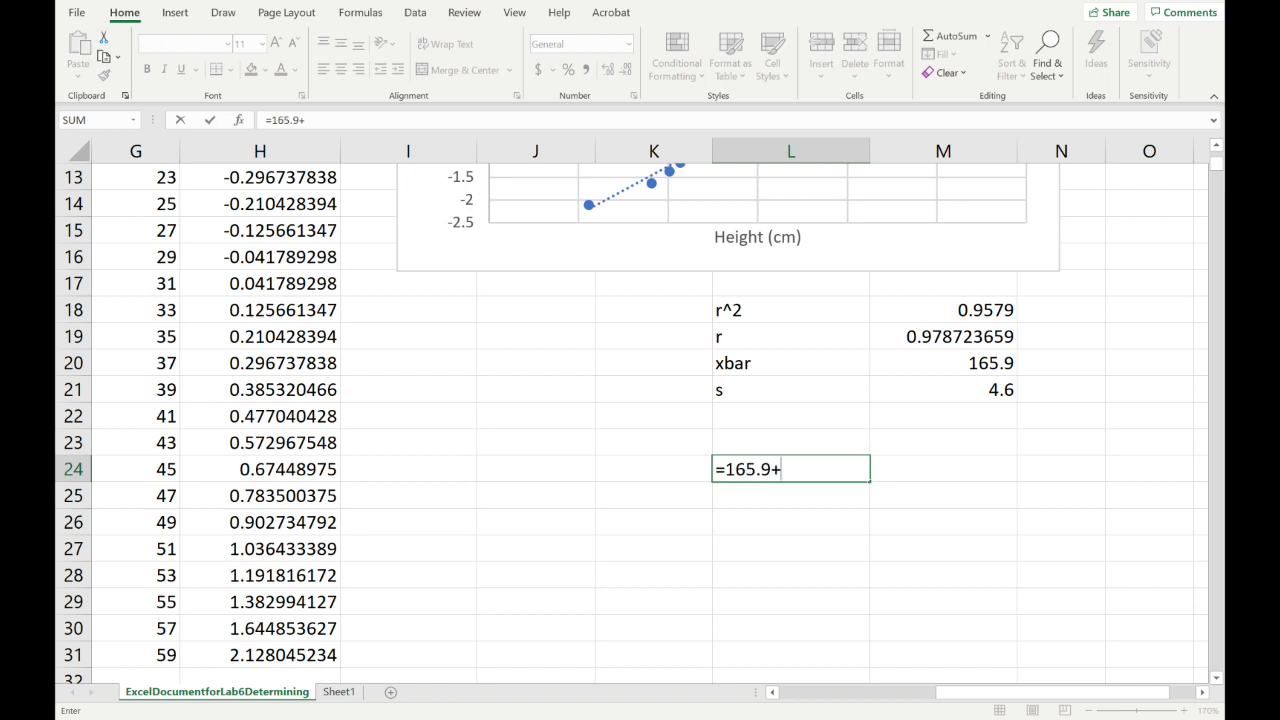
pyautogui.write('4.6')
pyautogui.press('BackSpace')
pyautogui.press('BackSpace')
pyautogui.press('BackSpace')
pyautogui.write('1*')
pyautogui.press('BackSpace')
pyautogui.press('BackSpace')
pyautogui.write('4.6')
pyautogui.press('Return')
# - Enter =165.9+2*4.6 in L25 for two standard deviations above the mean
pyautogui.write('=164')
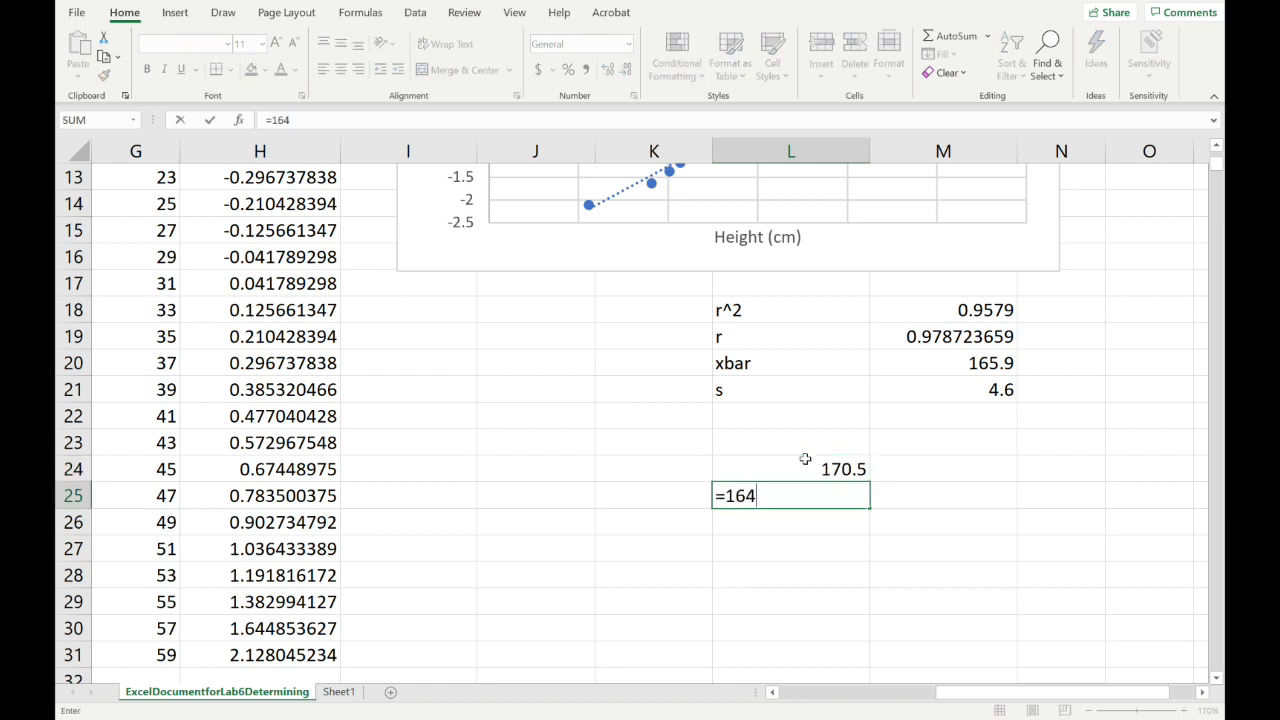
pyautogui.press('BackSpace')
pyautogui.write('5.9+2*4.6')
pyautogui.press('Return')
# - Enter =165.9+3*4.6 in L26 for three standard deviations above the mean, and select L24:L26
pyautogui.write('=')
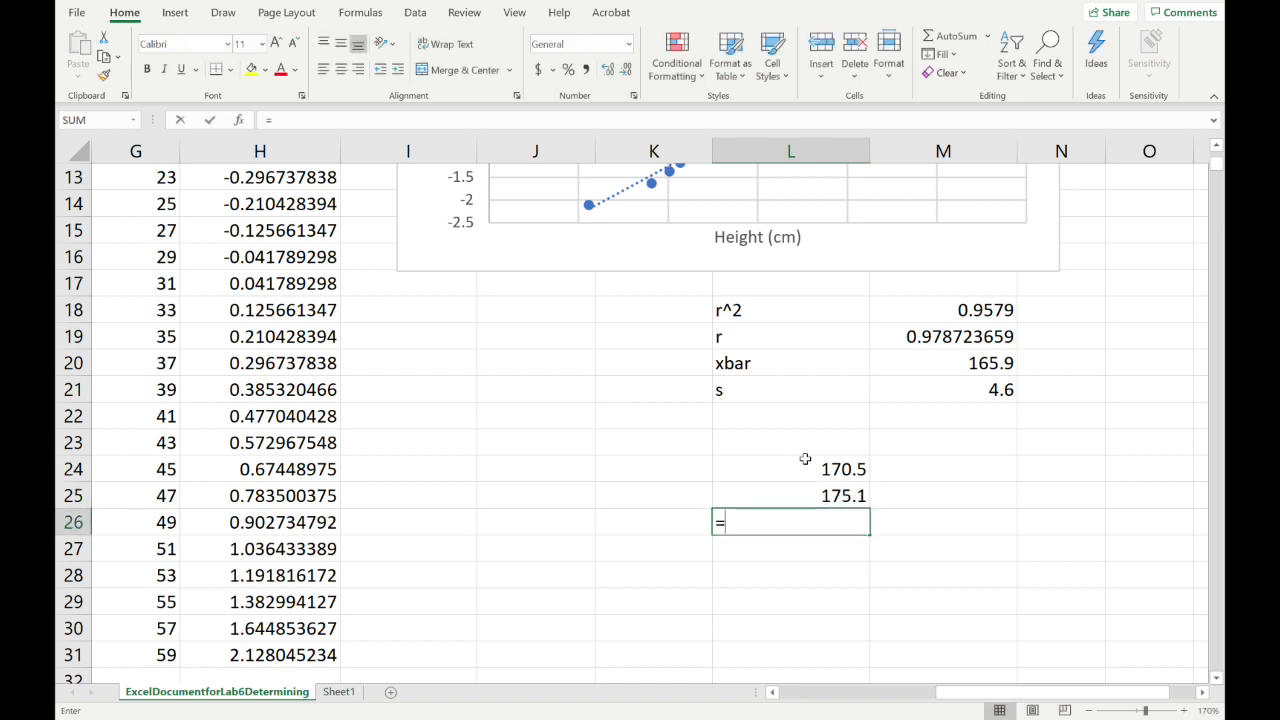
pyautogui.write('165.9')
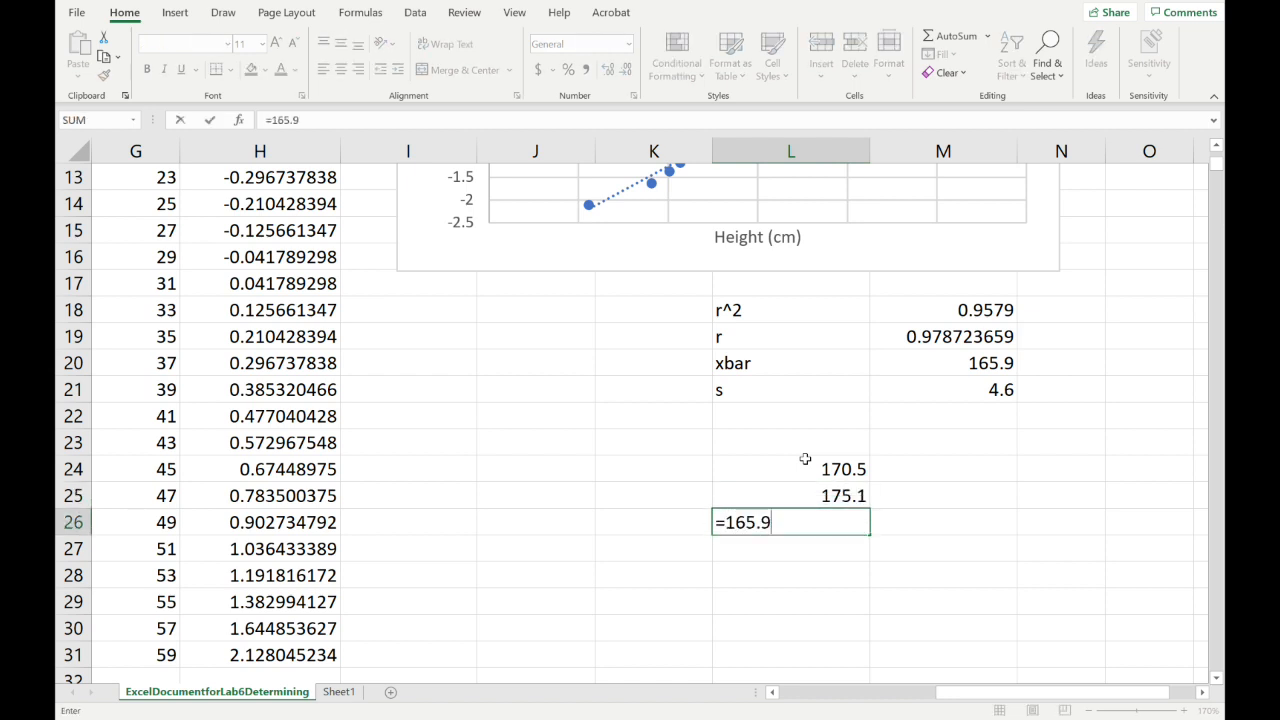
pyautogui.write('+3.4.6')
pyautogui.press('BackSpace')
pyautogui.press('BackSpace')
pyautogui.press('BackSpace')
pyautogui.press('BackSpace')
pyautogui.press('BackSpace')
pyautogui.write('3*4.6')
pyautogui.press('Return')
pyautogui.moveTo(817, 460); pyautogui.dragTo(840, 522)
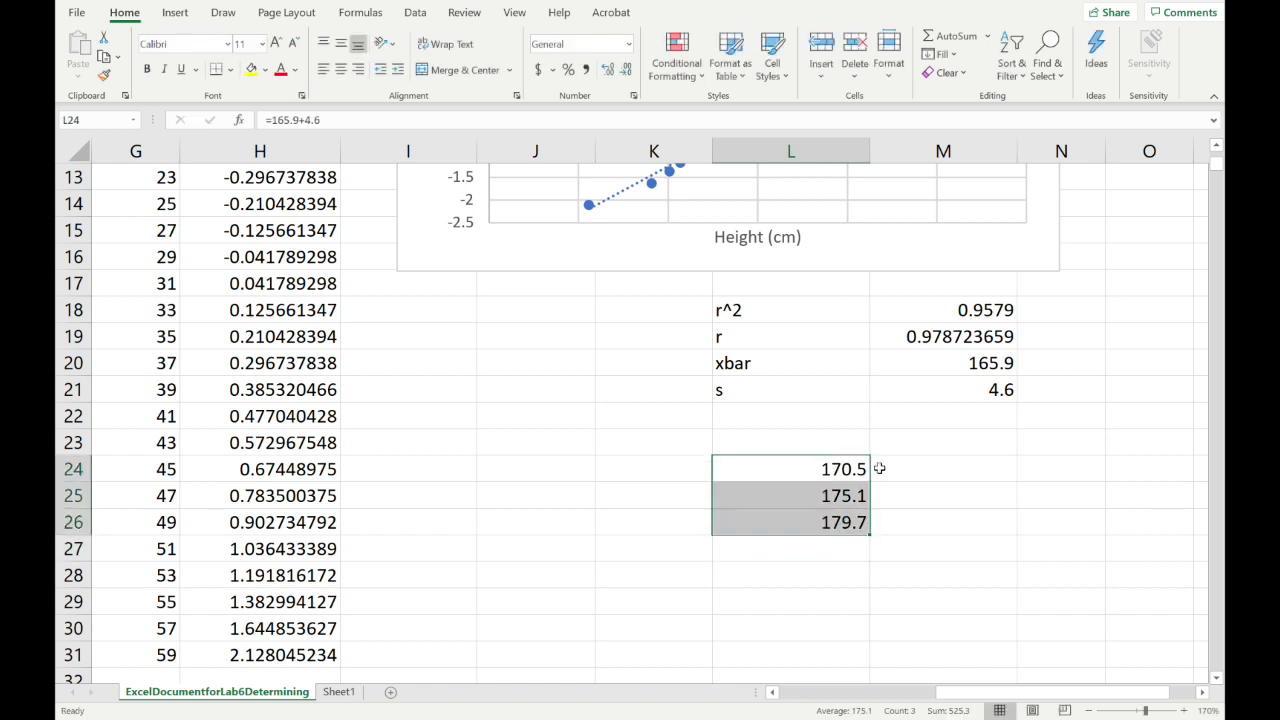
# - Enter =165.9-4.6 in M24 for one standard deviation below the mean
pyautogui.click(967, 465)
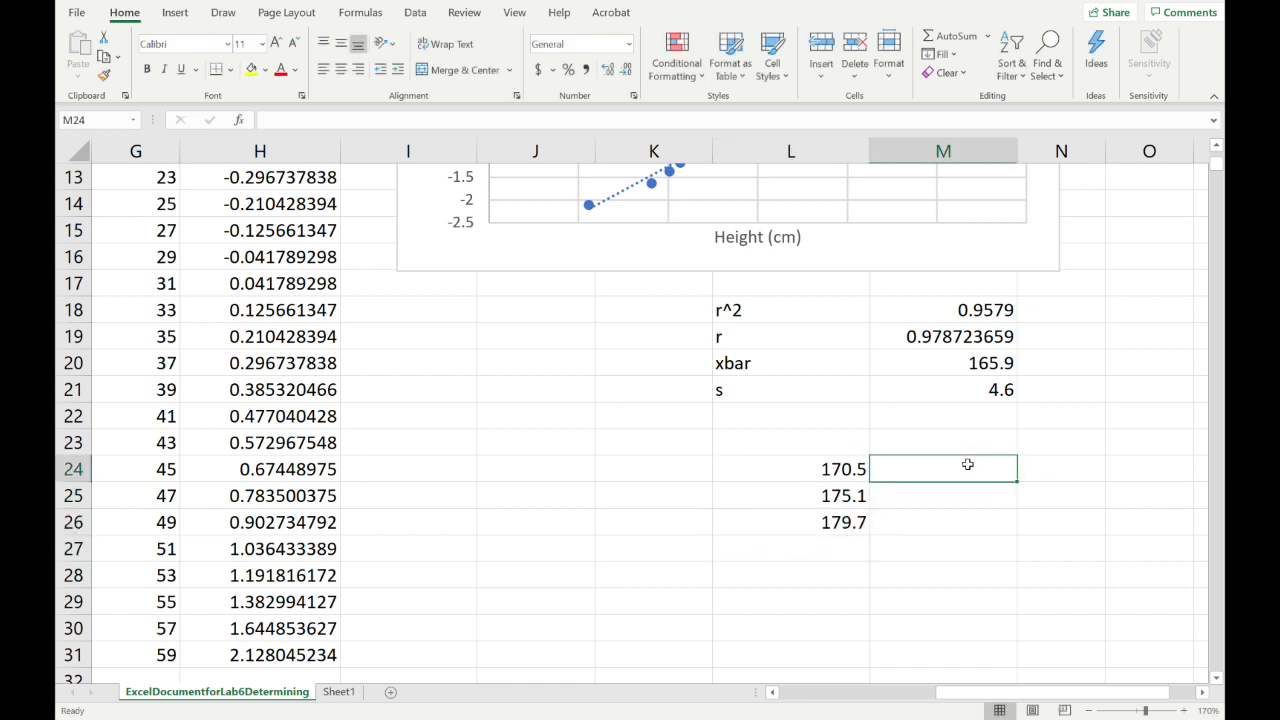
pyautogui.write('=1645.')
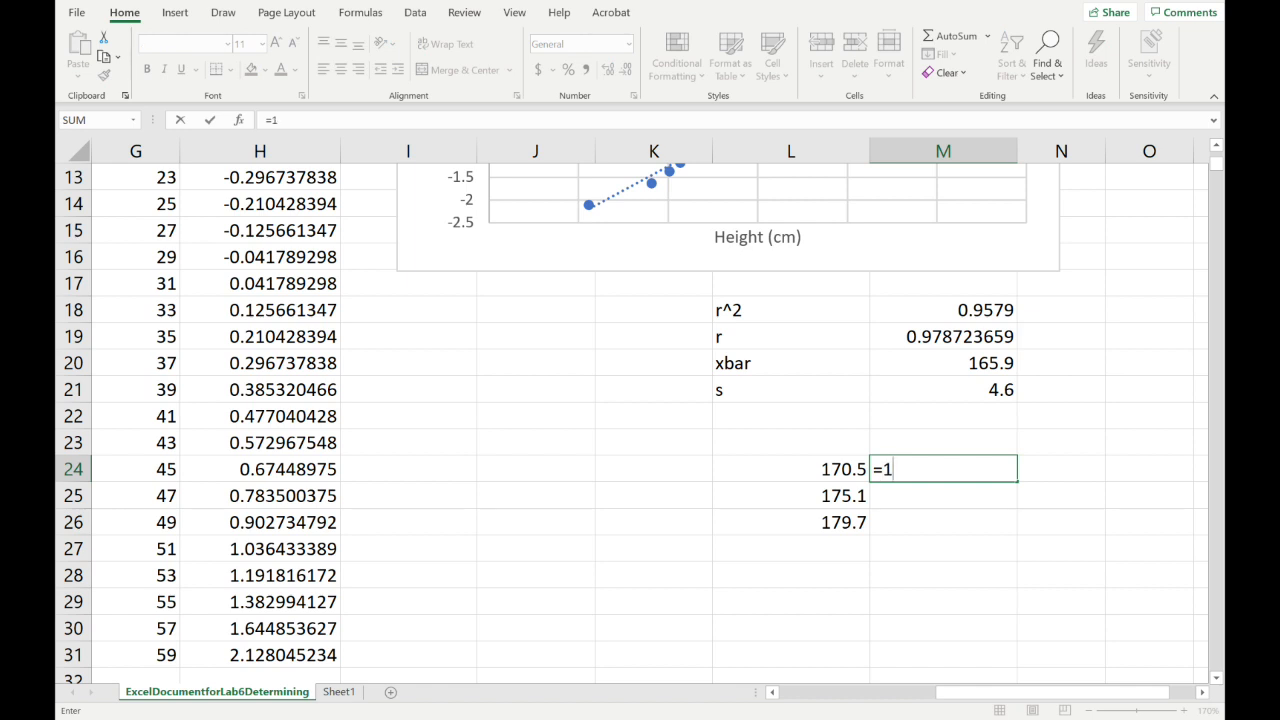
pyautogui.press('BackSpace')
pyautogui.press('BackSpace')
pyautogui.press('BackSpace')
pyautogui.write('5.90')
pyautogui.press('BackSpace')
pyautogui.write('-4.6')
pyautogui.press('Return')
# - Enter =165.9-2*4.6 in M25 for two standard deviations below the mean
pyautogui.write('=')
pyautogui.write('2')
pyautogui.press('BackSpace')
pyautogui.write('165')
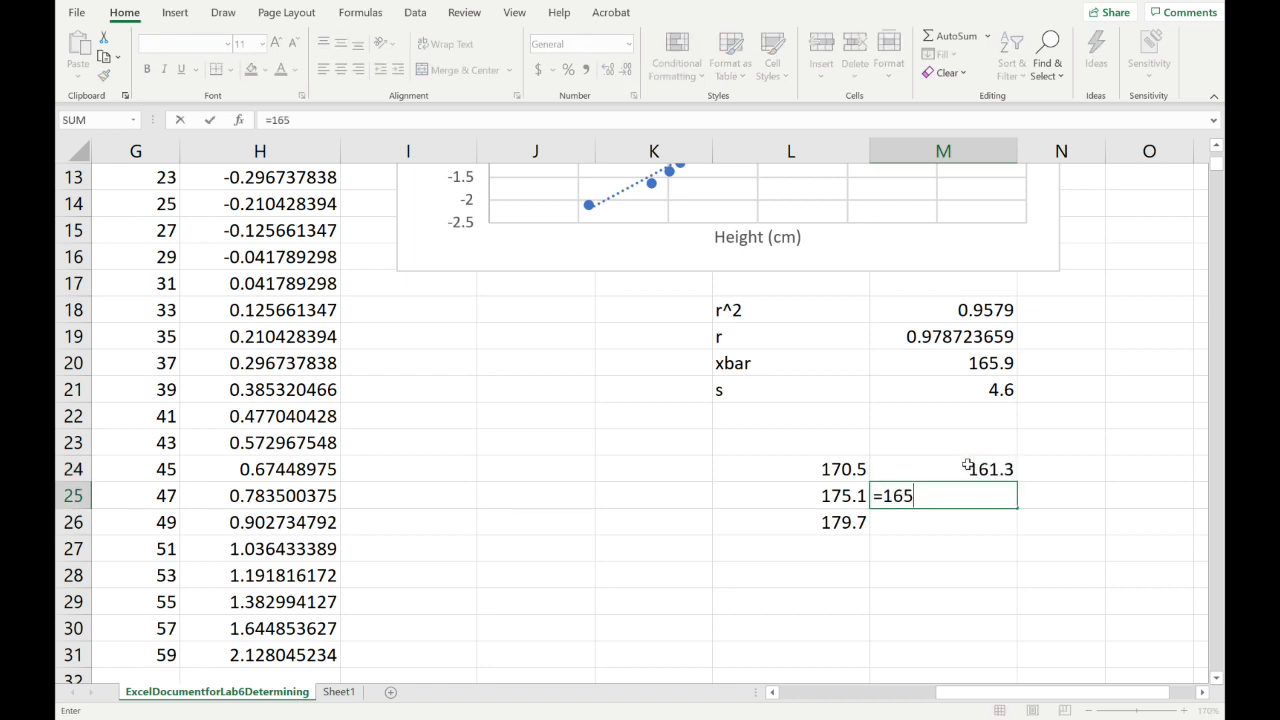
pyautogui.write('.9-2*4.6')
pyautogui.press('Return')
# - Enter =165.9-3*4.6 in M26 for three standard deviations below the mean
pyautogui.write('=')
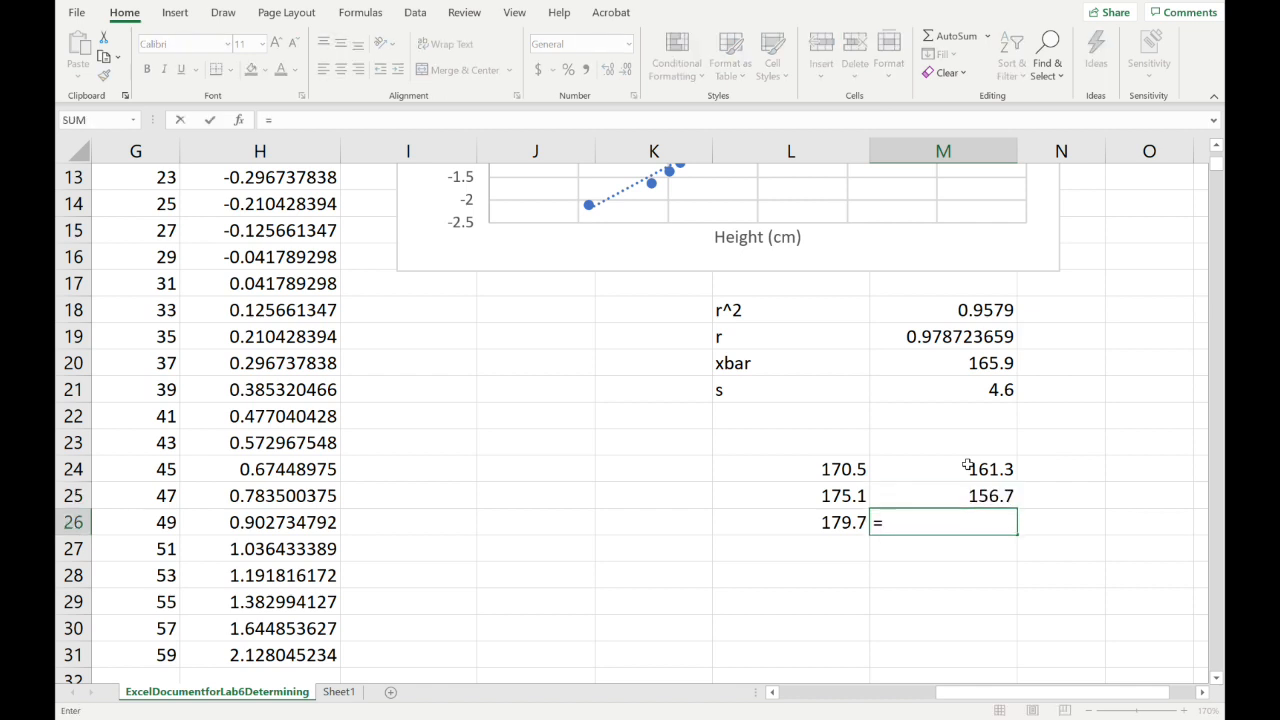
pyautogui.write('165.9')
pyautogui.press('BackSpace')
pyautogui.write('.9-3&*')
pyautogui.press('BackSpace')
pyautogui.press('BackSpace')
pyautogui.write('*4.6')
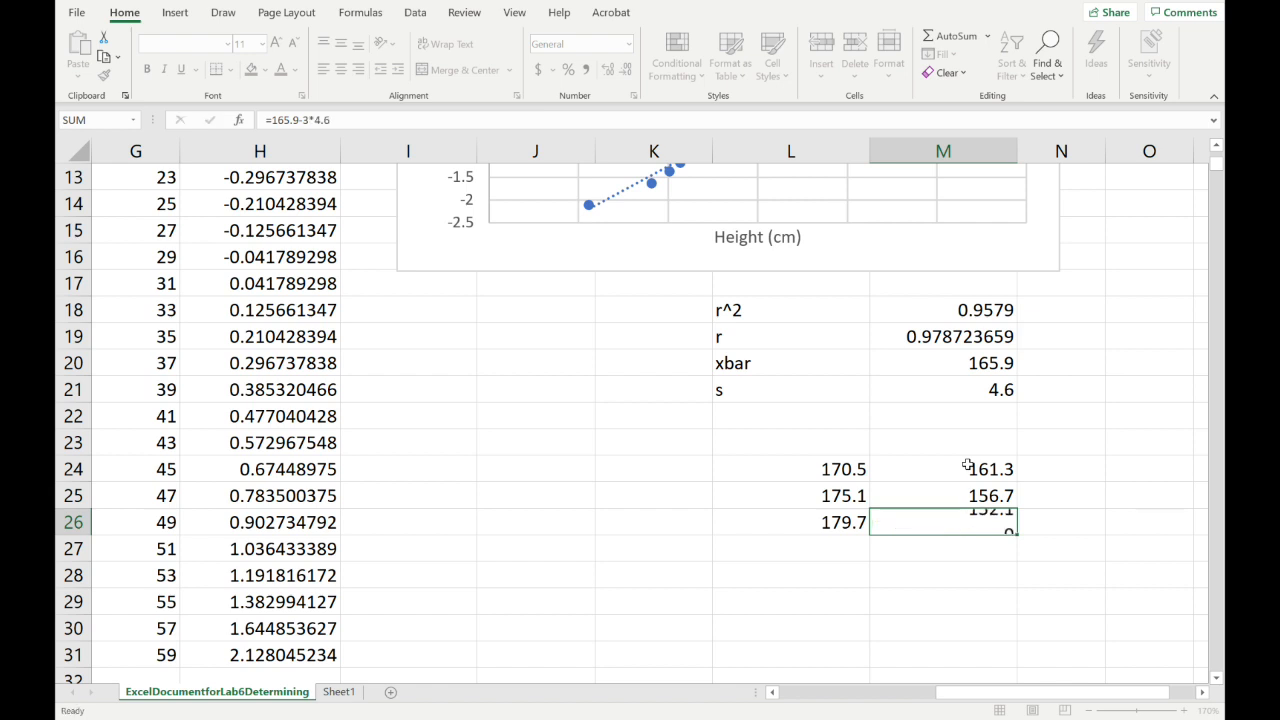
pyautogui.press('Return')
# - Switch to Paint, shift its window to reveal the calculated cells, and try to erase the 4.6 notes with the Eraser
pyautogui.hotkey('alt', 'Tab')
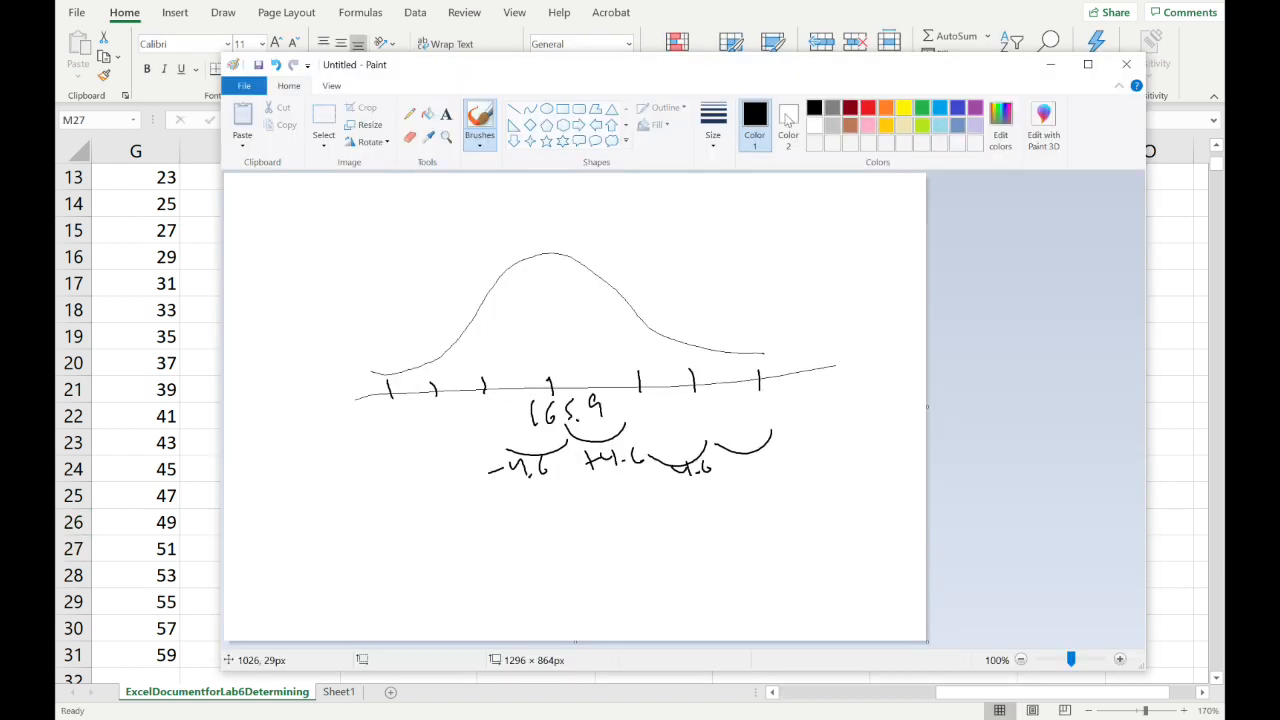
pyautogui.moveTo(803, 60)
pyautogui.mouseDown()
pyautogui.moveTo(514, 92)
pyautogui.moveTo(505, 48)
pyautogui.moveTo(467, 42)
pyautogui.mouseUp()
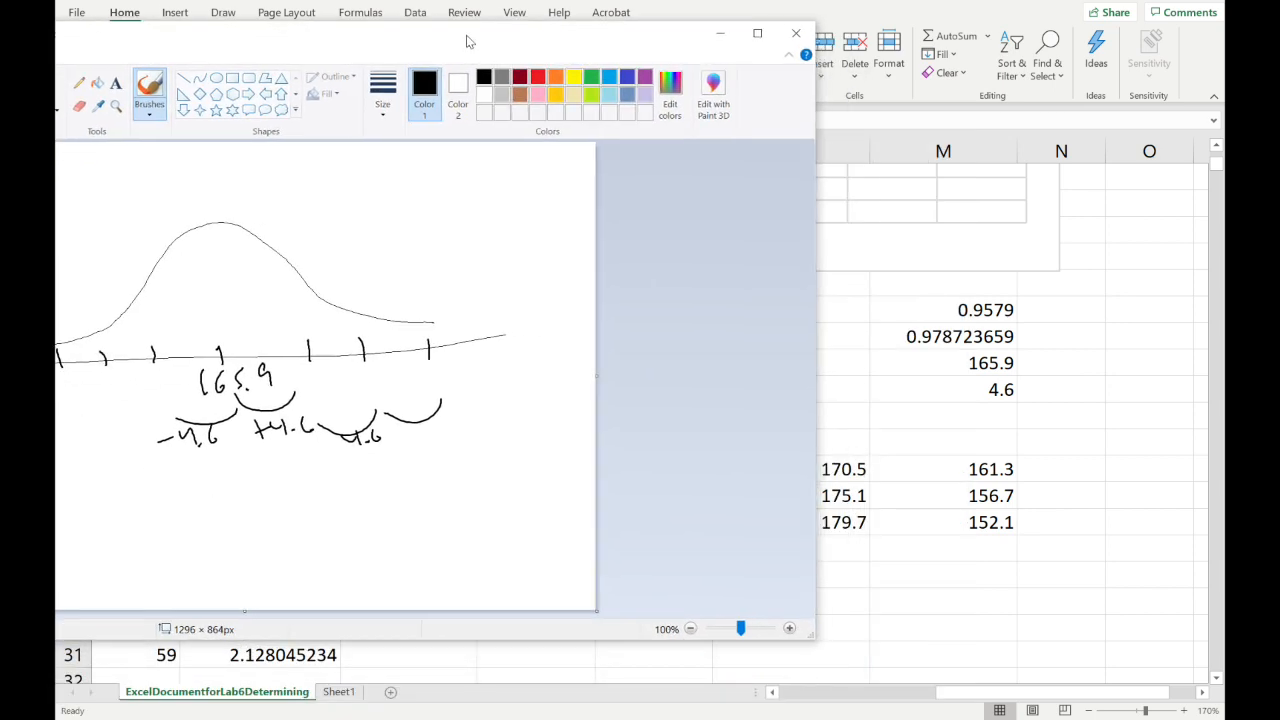
pyautogui.moveTo(160, 436); pyautogui.dragTo(370, 432)
pyautogui.click(79, 105)
pyautogui.moveTo(206, 432); pyautogui.dragTo(180, 432)
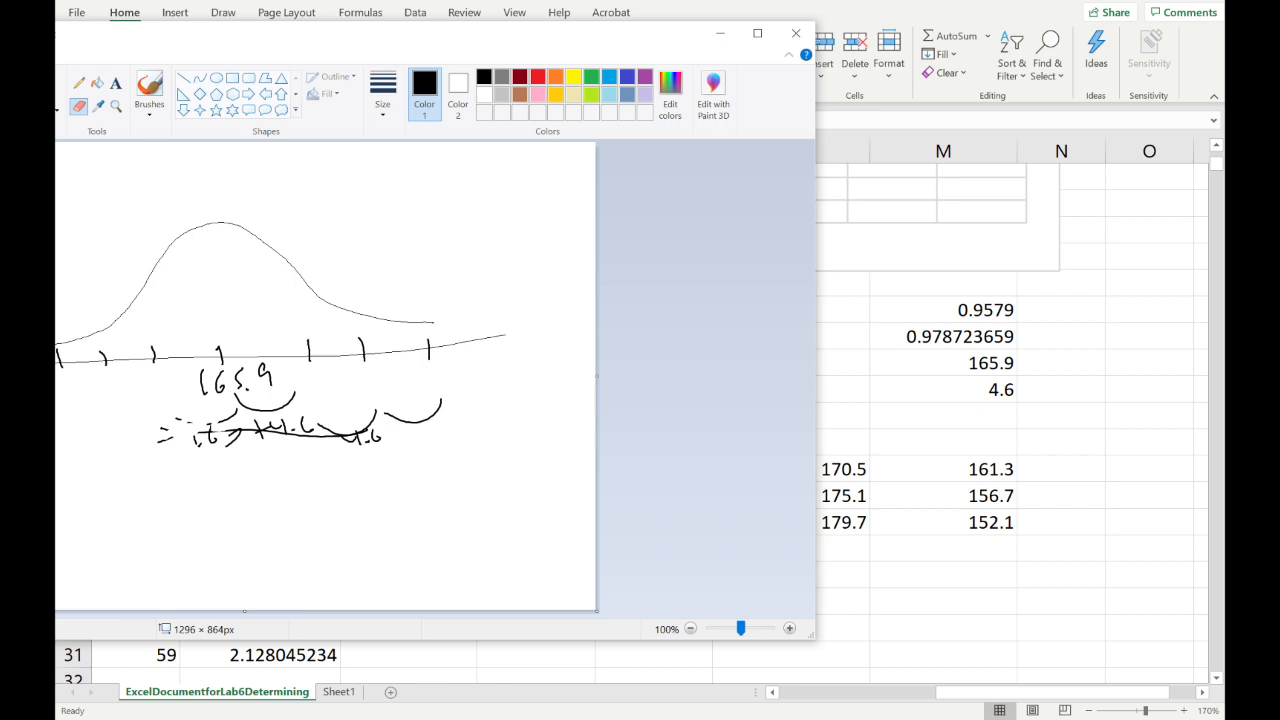
# - Delete the arcs, the 4.6 notes and the 165.9 label beneath the baseline using rectangular selections
pyautogui.moveTo(300, 33); pyautogui.dragTo(403, 26)
pyautogui.click(97, 77)
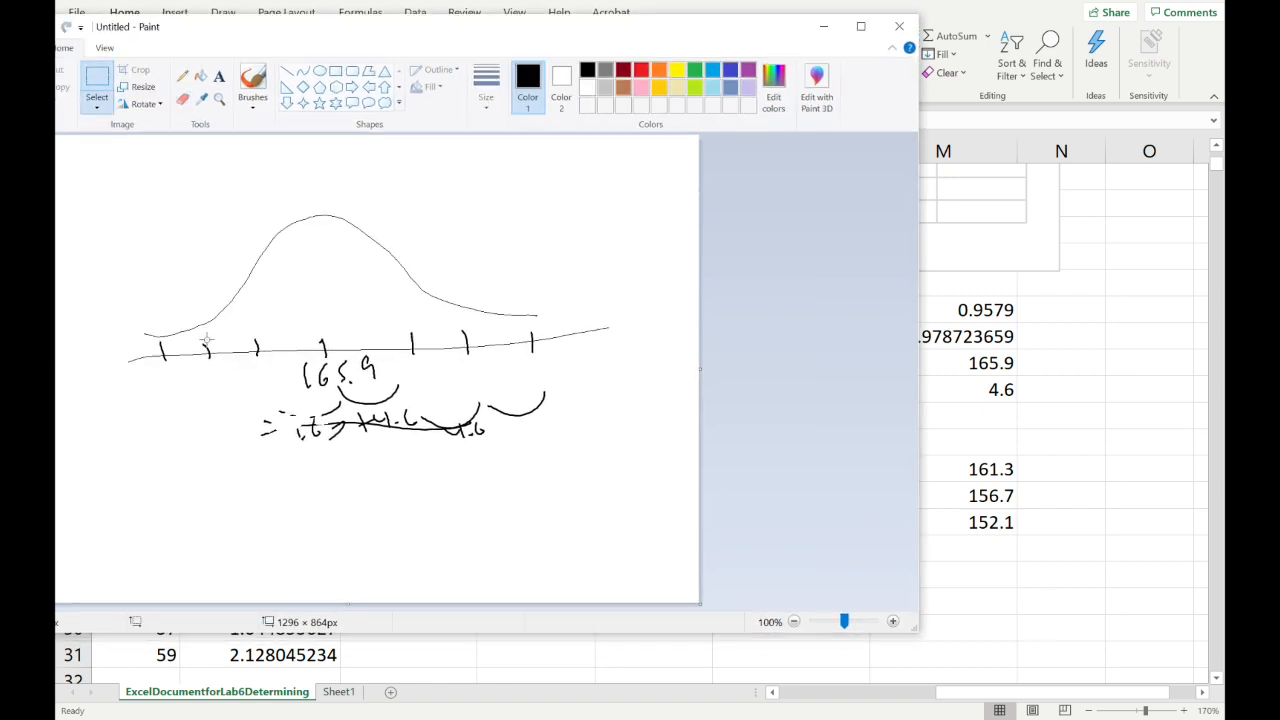
pyautogui.moveTo(218, 393); pyautogui.dragTo(557, 459)
pyautogui.press('Delete')
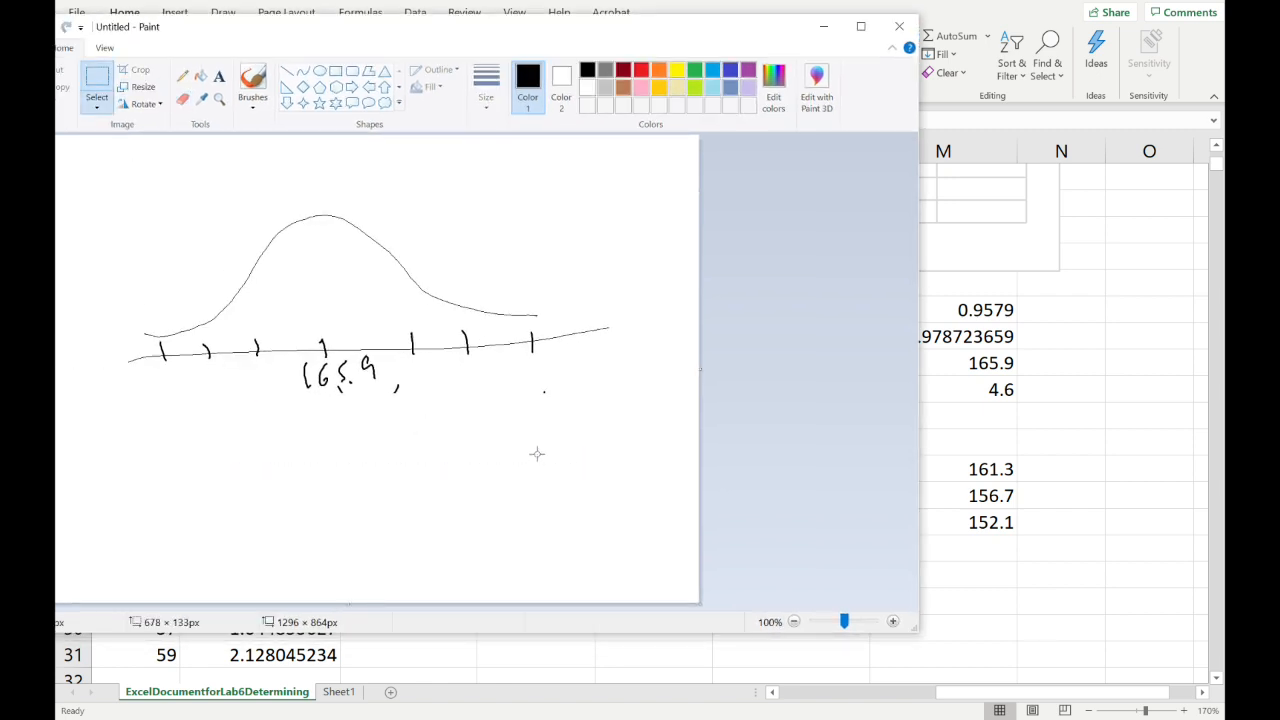
pyautogui.moveTo(583, 411)
pyautogui.mouseDown()
pyautogui.moveTo(337, 374)
pyautogui.moveTo(286, 383)
pyautogui.moveTo(277, 357)
pyautogui.mouseUp()
pyautogui.press('Delete')
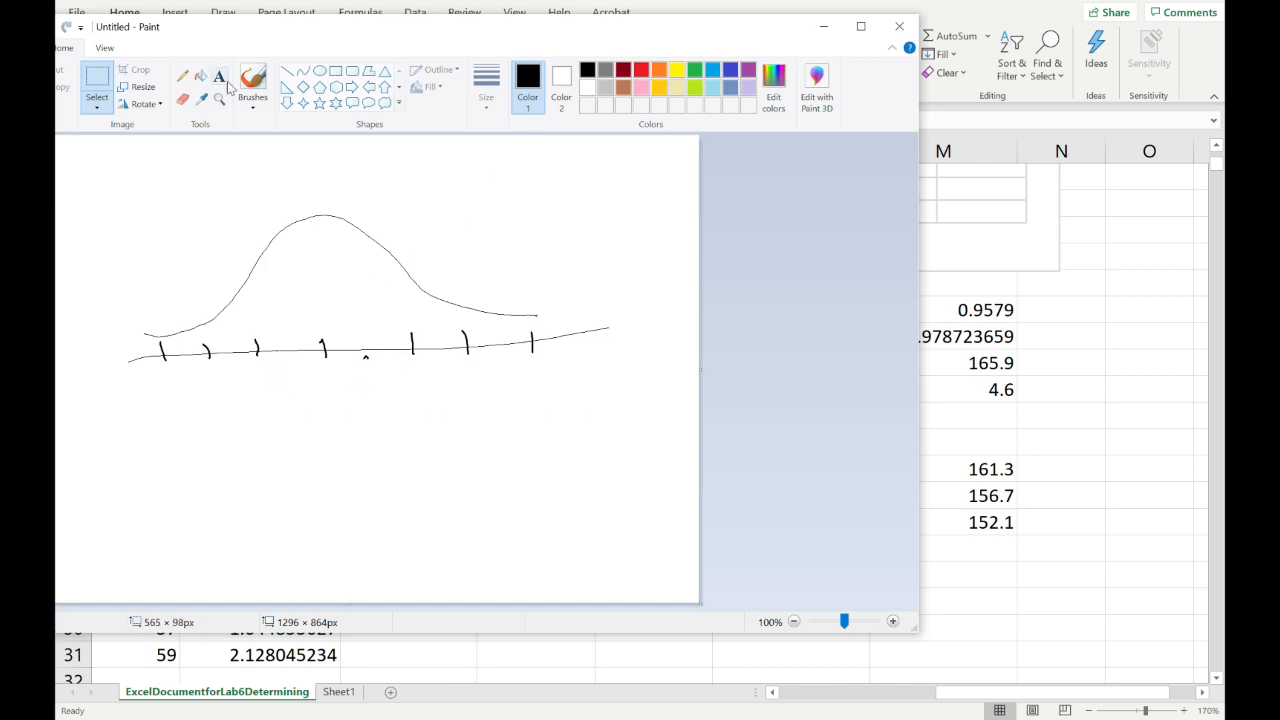
# - Handwrite 165.9 under the centre tick with the brush, and 170.5, 175.1 and 179.7 under the ticks above the mean
pyautogui.click(260, 80)
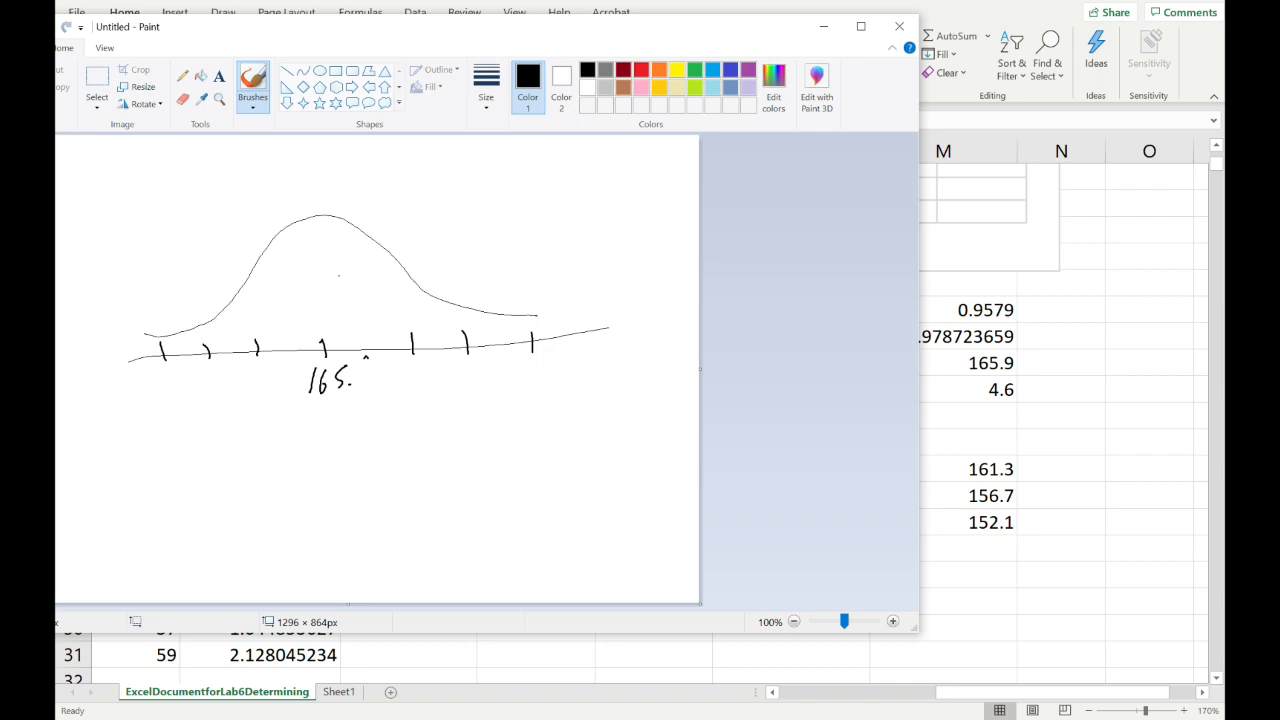
pyautogui.moveTo(387, 36)
pyautogui.mouseDown()
pyautogui.moveTo(242, 187)
pyautogui.moveTo(58, 172)
pyautogui.moveTo(295, 318)
pyautogui.moveTo(323, 279)
pyautogui.moveTo(337, 376)
pyautogui.moveTo(463, 607)
pyautogui.moveTo(529, 563)
pyautogui.moveTo(594, 477)
pyautogui.moveTo(594, 514)
pyautogui.moveTo(608, 506)
pyautogui.moveTo(374, 271)
pyautogui.moveTo(423, 209)
pyautogui.moveTo(595, 165)
pyautogui.mouseUp()
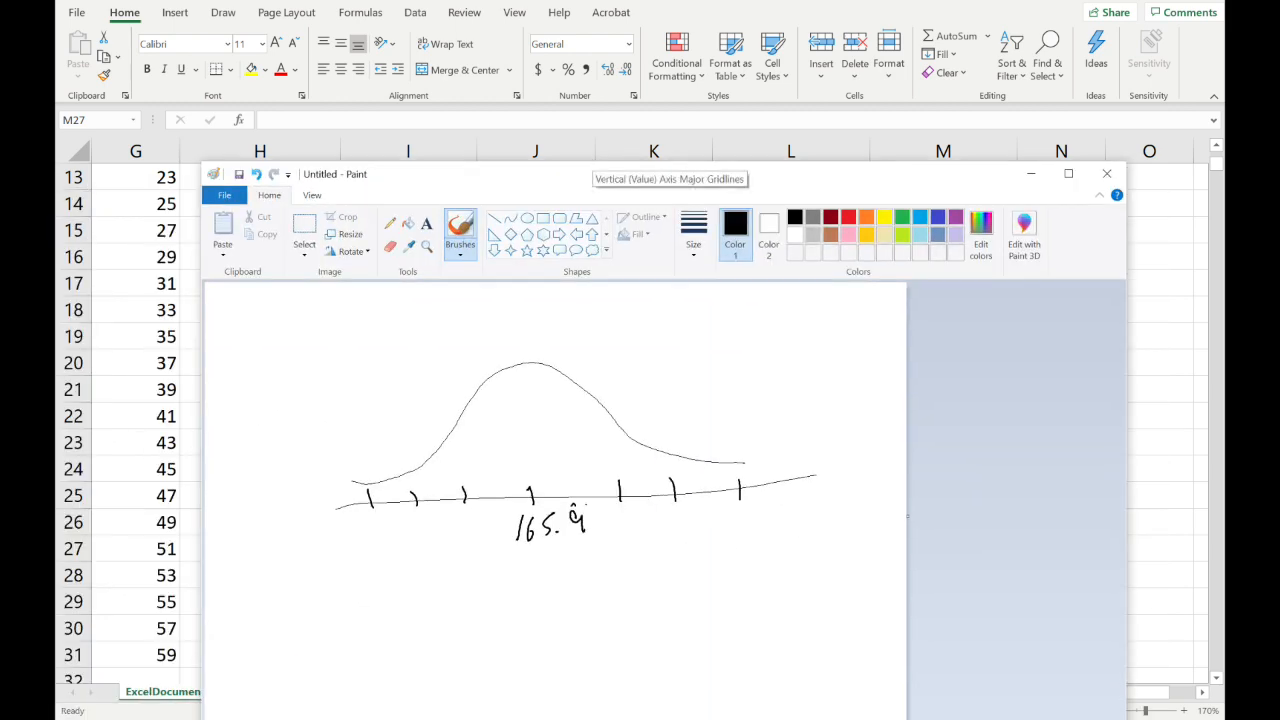
pyautogui.moveTo(924, 182)
pyautogui.mouseDown()
pyautogui.moveTo(715, 651)
pyautogui.moveTo(975, 554)
pyautogui.moveTo(979, 0)
pyautogui.moveTo(896, 57)
pyautogui.mouseUp()
pyautogui.moveTo(580, 393)
pyautogui.mouseDown()
pyautogui.moveTo(579, 412)
pyautogui.moveTo(602, 396)
pyautogui.moveTo(640, 406)
pyautogui.mouseUp()
pyautogui.click(612, 405)
pyautogui.moveTo(648, 391)
pyautogui.mouseDown()
pyautogui.moveTo(655, 406)
pyautogui.moveTo(668, 401)
pyautogui.mouseUp()
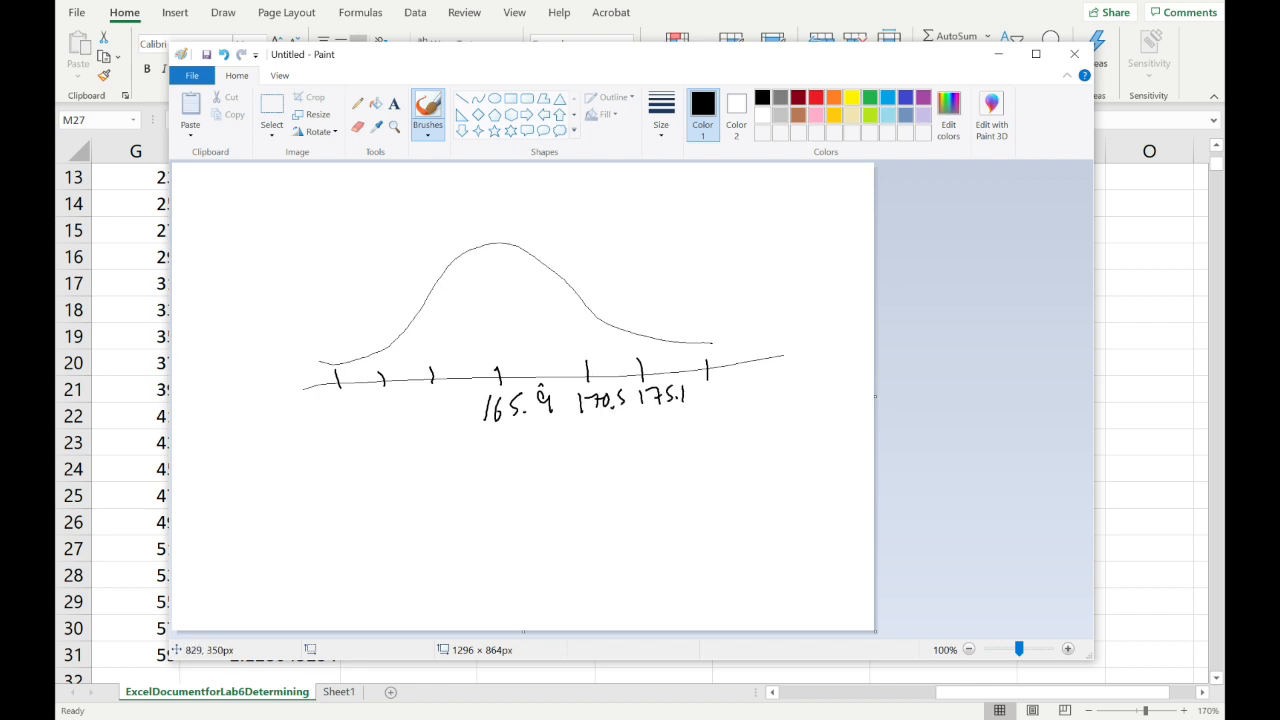
pyautogui.moveTo(662, 58)
pyautogui.mouseDown()
pyautogui.moveTo(305, 304)
pyautogui.moveTo(564, 190)
pyautogui.mouseUp()
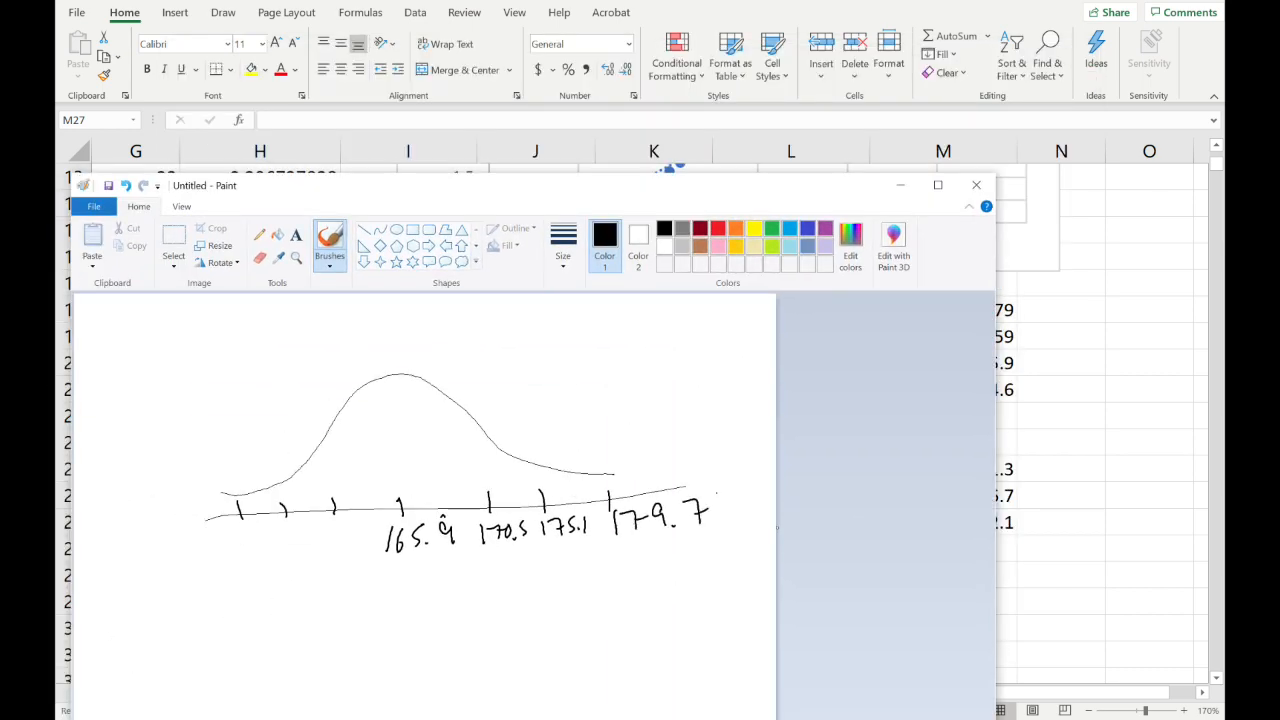
# - Handwrite 161.3, 156.7 and 152.1 under the ticks below the mean, working outward from the centre
pyautogui.moveTo(766, 200)
pyautogui.mouseDown()
pyautogui.moveTo(654, 194)
pyautogui.moveTo(720, 193)
pyautogui.mouseUp()
pyautogui.moveTo(273, 535); pyautogui.dragTo(275, 552)
pyautogui.moveTo(292, 524)
pyautogui.mouseDown()
pyautogui.moveTo(287, 541)
pyautogui.moveTo(317, 539)
pyautogui.mouseUp()
pyautogui.click(309, 541)
pyautogui.moveTo(214, 533)
pyautogui.mouseDown()
pyautogui.moveTo(213, 552)
pyautogui.moveTo(266, 520)
pyautogui.mouseUp()
pyautogui.click(247, 545)
pyautogui.moveTo(266, 520); pyautogui.dragTo(259, 542)
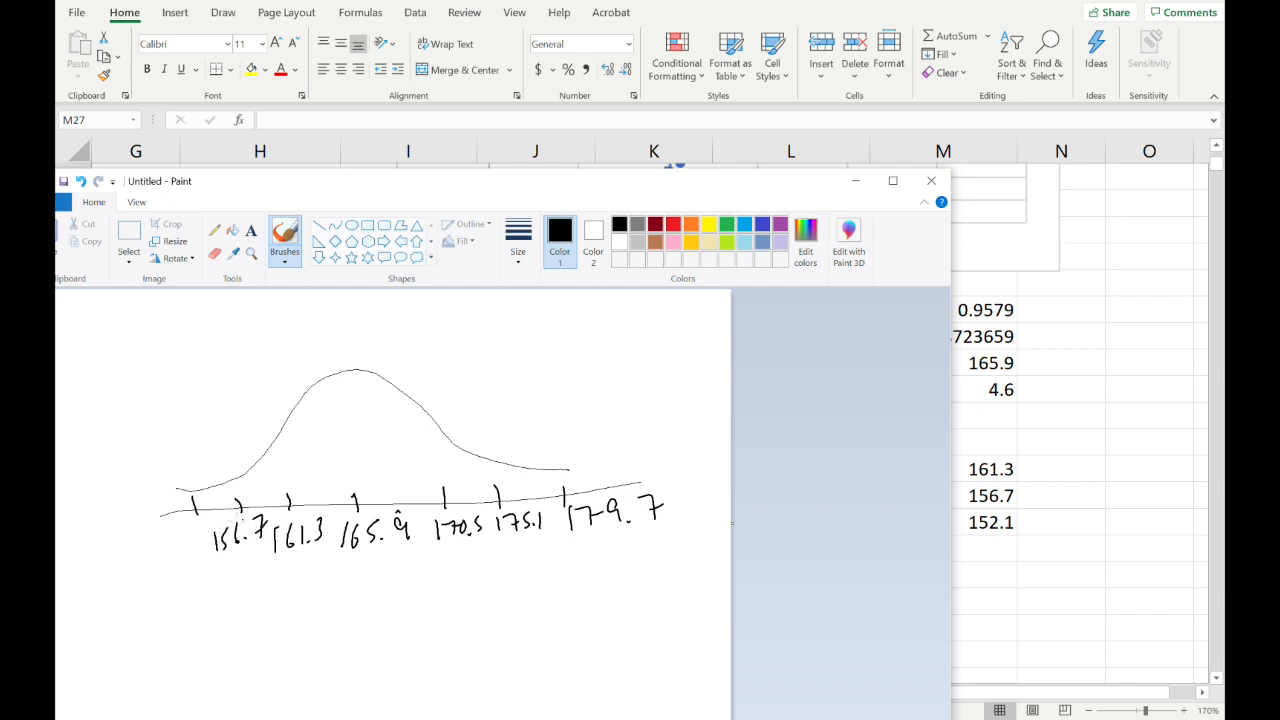
pyautogui.moveTo(141, 538); pyautogui.dragTo(141, 556)
pyautogui.moveTo(157, 533)
pyautogui.mouseDown()
pyautogui.moveTo(152, 553)
pyautogui.moveTo(197, 537)
pyautogui.mouseUp()
pyautogui.click(185, 533)
pyautogui.moveTo(528, 190)
pyautogui.mouseDown()
pyautogui.moveTo(585, 176)
pyautogui.moveTo(731, 72)
pyautogui.mouseUp()
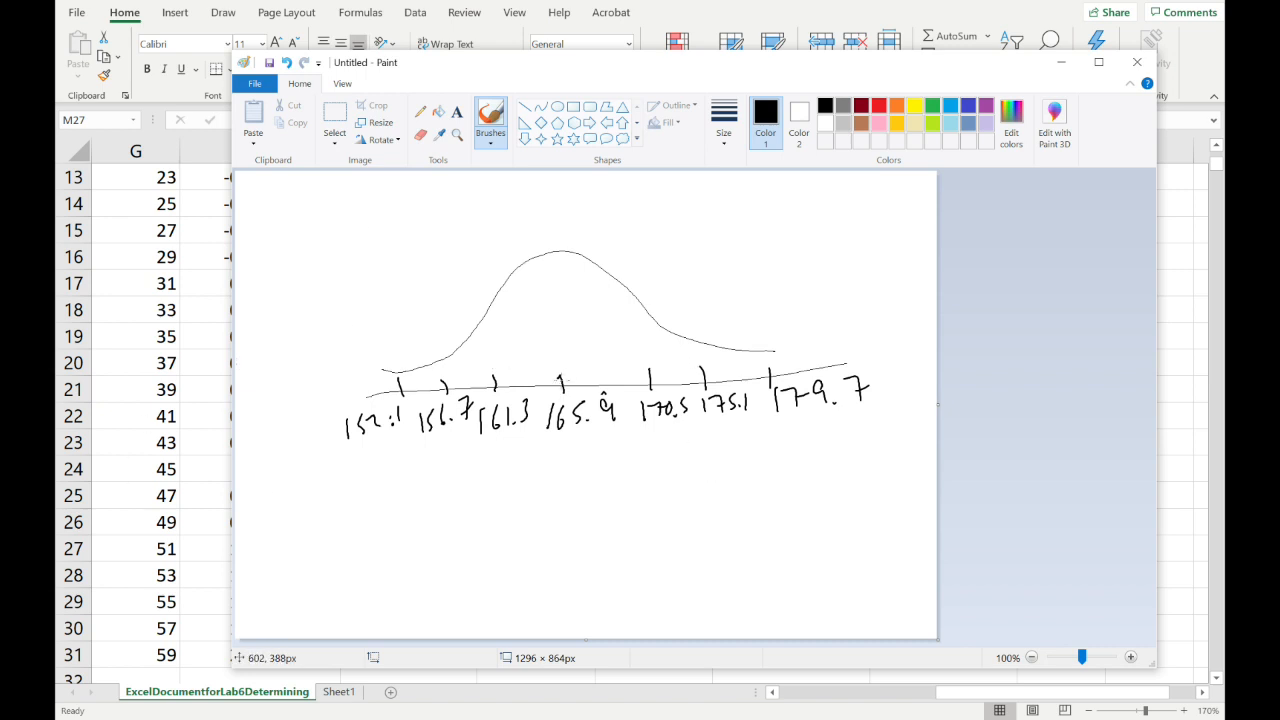
# - Draw vertical brush lines through the curve at 165.9, 161.3 and 170.5
pyautogui.moveTo(561, 385); pyautogui.dragTo(558, 222)
pyautogui.moveTo(497, 390); pyautogui.dragTo(487, 248)
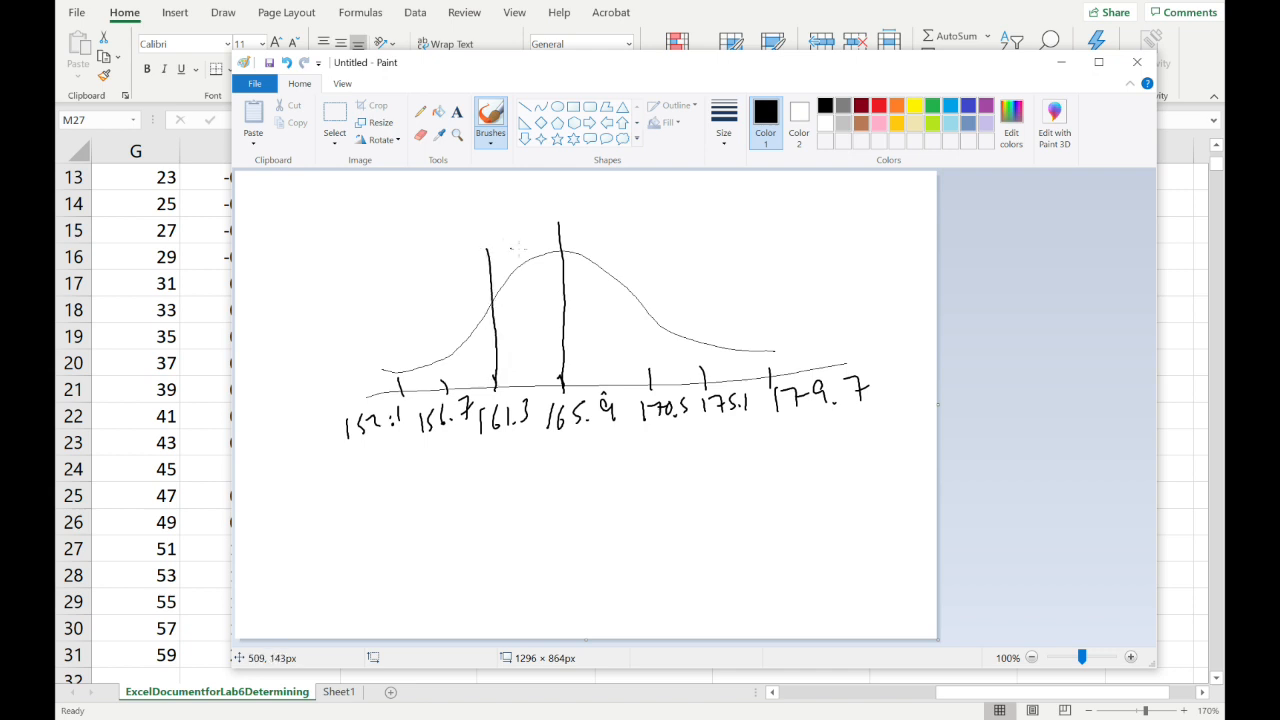
pyautogui.moveTo(653, 377); pyautogui.dragTo(643, 224)
# - Draw a horizontal bracket above the curve spanning 161.3 to 170.5 and label it 68%
pyautogui.moveTo(499, 206); pyautogui.dragTo(502, 234)
pyautogui.moveTo(506, 220); pyautogui.dragTo(643, 208)
pyautogui.moveTo(636, 191); pyautogui.dragTo(637, 213)
pyautogui.moveTo(577, 184)
pyautogui.mouseDown()
pyautogui.moveTo(571, 198)
pyautogui.moveTo(590, 186)
pyautogui.mouseUp()
pyautogui.moveTo(613, 182)
pyautogui.mouseDown()
pyautogui.moveTo(609, 194)
pyautogui.moveTo(604, 181)
pyautogui.moveTo(619, 190)
pyautogui.mouseUp()
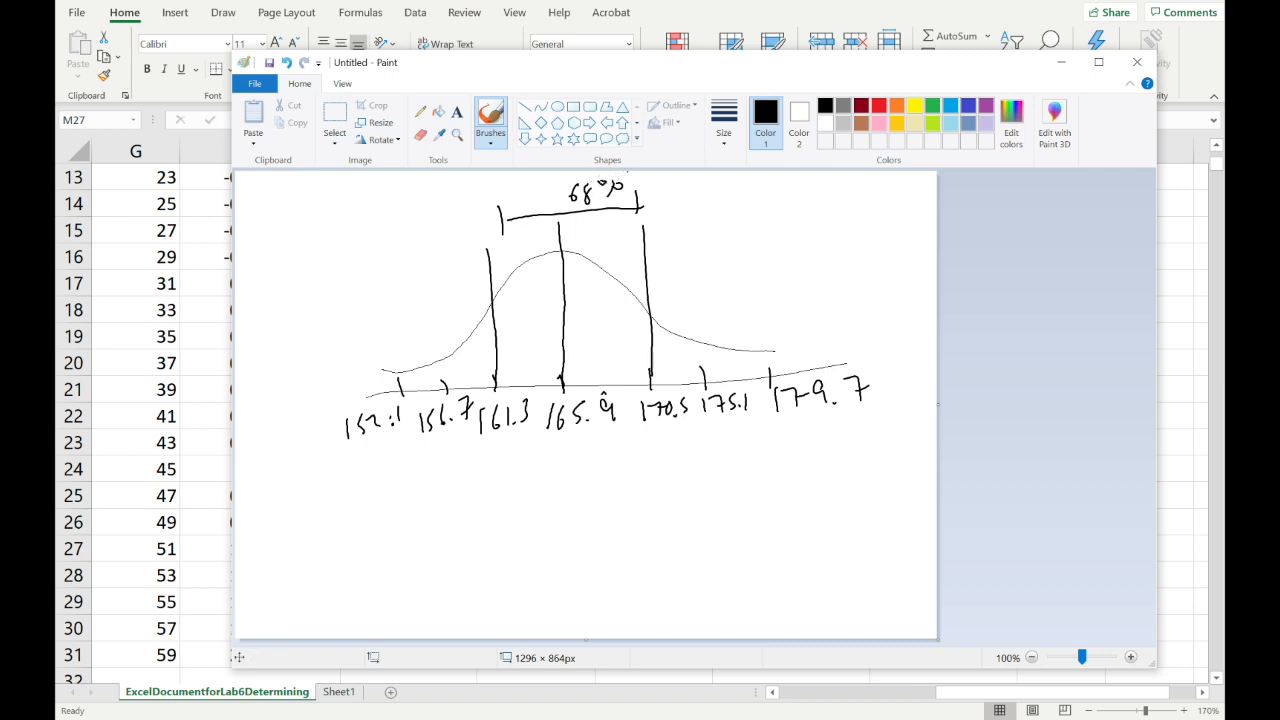
# - Draw vertical lines through the curve at 175.1 and 156.7, and write 95% beside the 68% label
pyautogui.moveTo(707, 380); pyautogui.dragTo(707, 228)
pyautogui.moveTo(446, 386); pyautogui.dragTo(420, 209)
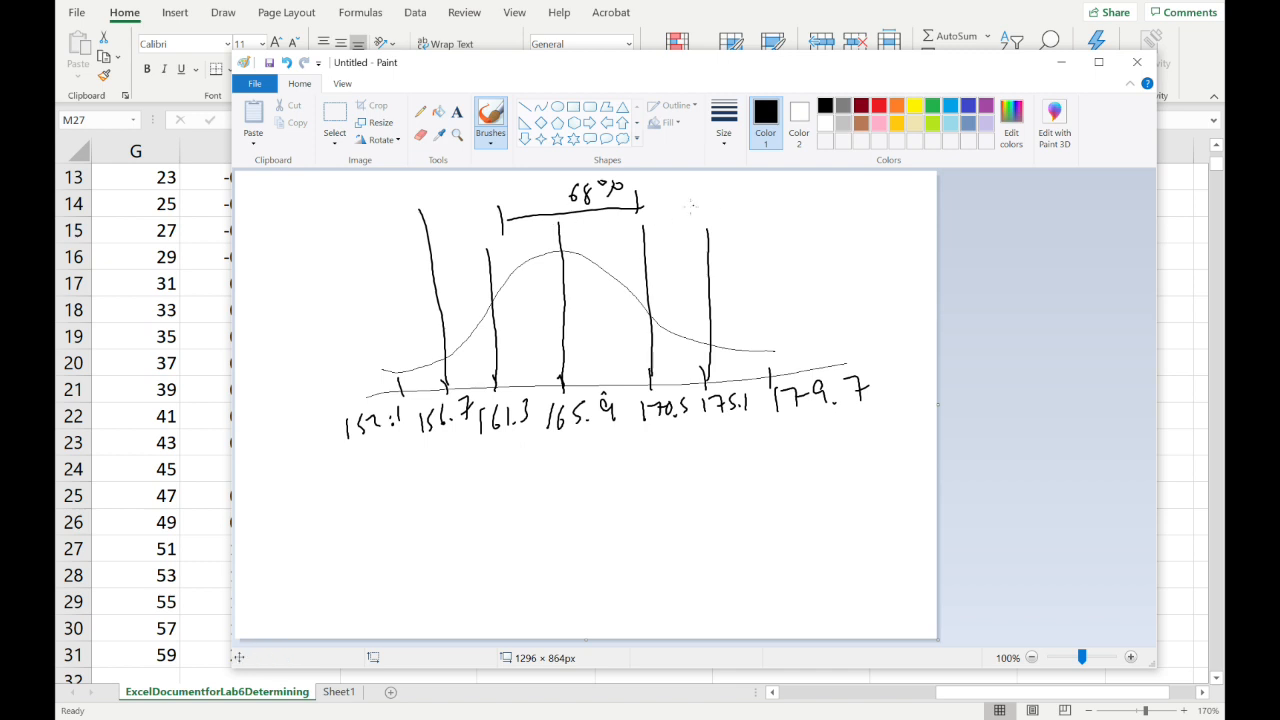
pyautogui.moveTo(540, 178)
pyautogui.mouseDown()
pyautogui.moveTo(548, 194)
pyautogui.moveTo(567, 186)
pyautogui.mouseUp()
# - Circle the 68% label and the 161.3 and 170.5 values on the axis
pyautogui.moveTo(621, 191)
pyautogui.mouseDown()
pyautogui.moveTo(562, 204)
pyautogui.moveTo(632, 178)
pyautogui.mouseUp()
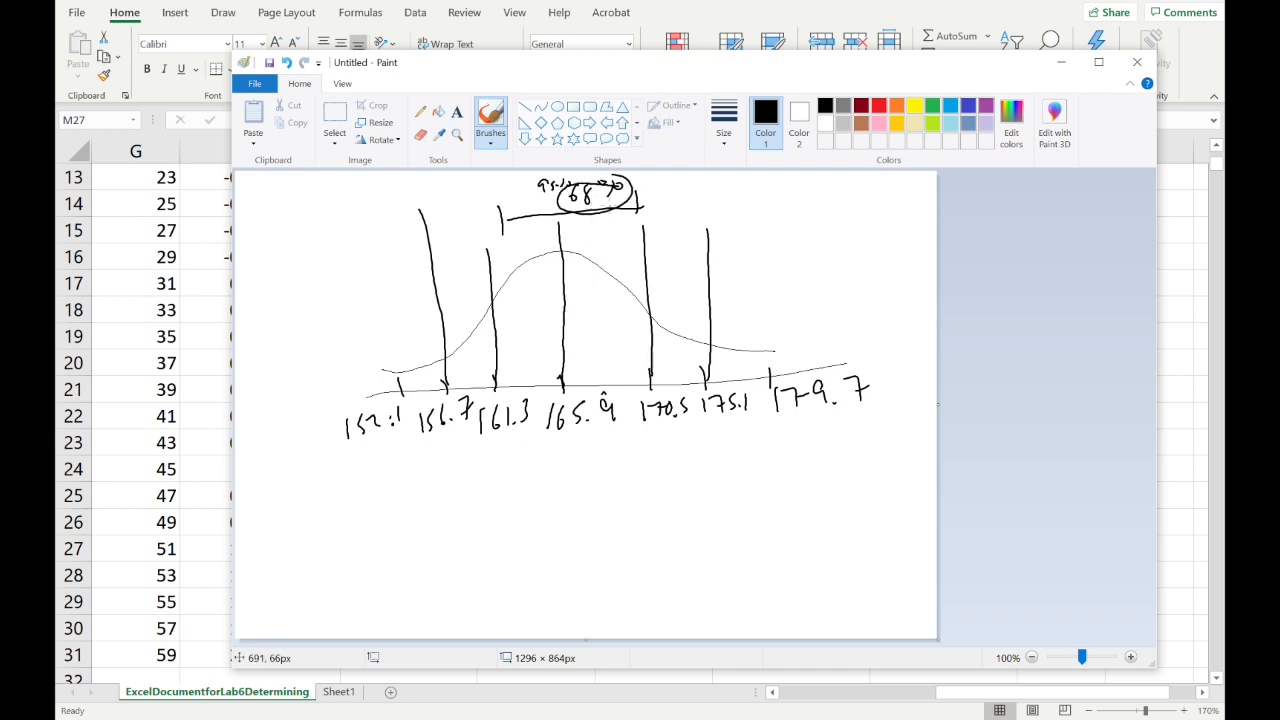
pyautogui.moveTo(505, 393)
pyautogui.mouseDown()
pyautogui.moveTo(524, 425)
pyautogui.moveTo(512, 392)
pyautogui.mouseUp()
pyautogui.moveTo(680, 386)
pyautogui.mouseDown()
pyautogui.moveTo(632, 410)
pyautogui.moveTo(688, 384)
pyautogui.mouseUp()
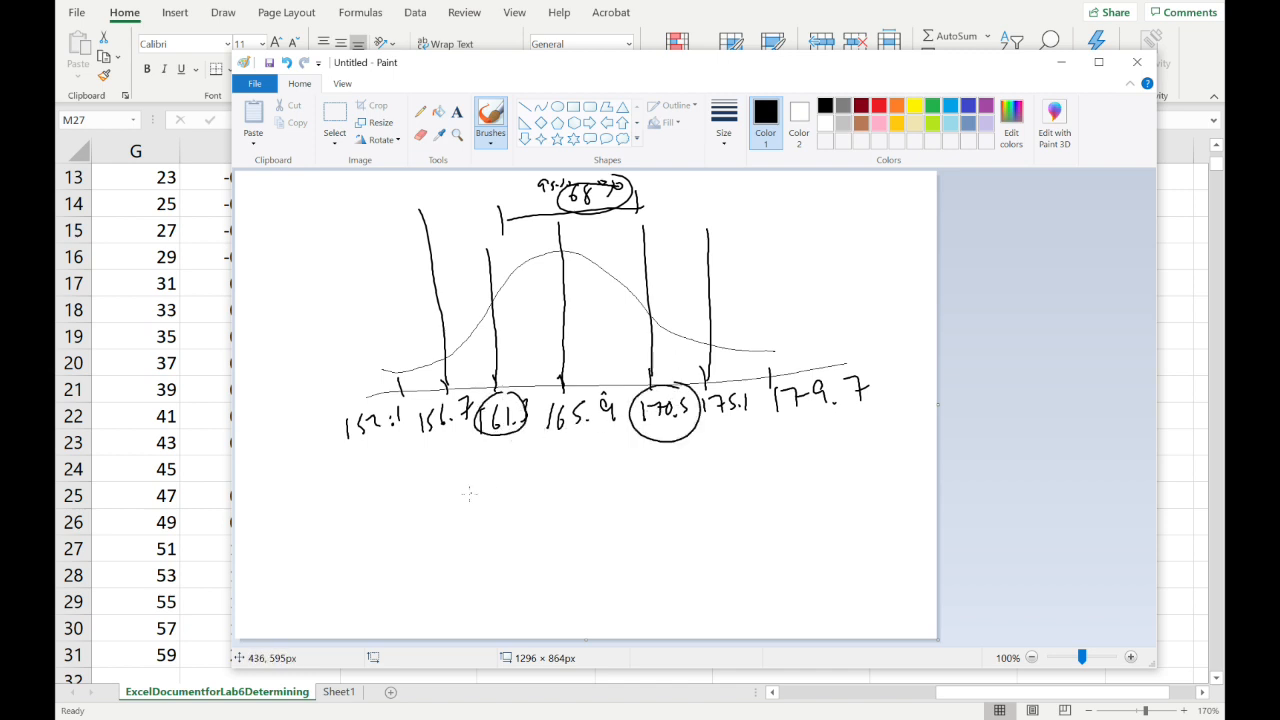
# - Handwrite the range 161.3 to 170.5 below the axis labels
pyautogui.moveTo(478, 470)
pyautogui.mouseDown()
pyautogui.moveTo(480, 492)
pyautogui.moveTo(492, 484)
pyautogui.mouseUp()
pyautogui.moveTo(512, 490)
pyautogui.mouseDown()
pyautogui.moveTo(508, 473)
pyautogui.moveTo(542, 478)
pyautogui.moveTo(540, 493)
pyautogui.moveTo(592, 488)
pyautogui.mouseUp()
pyautogui.click(514, 491)
pyautogui.moveTo(582, 480); pyautogui.dragTo(604, 484)
pyautogui.moveTo(645, 464)
pyautogui.mouseDown()
pyautogui.moveTo(670, 481)
pyautogui.moveTo(692, 460)
pyautogui.moveTo(730, 478)
pyautogui.mouseUp()
pyautogui.click(718, 473)
pyautogui.moveTo(740, 453); pyautogui.dragTo(757, 445)
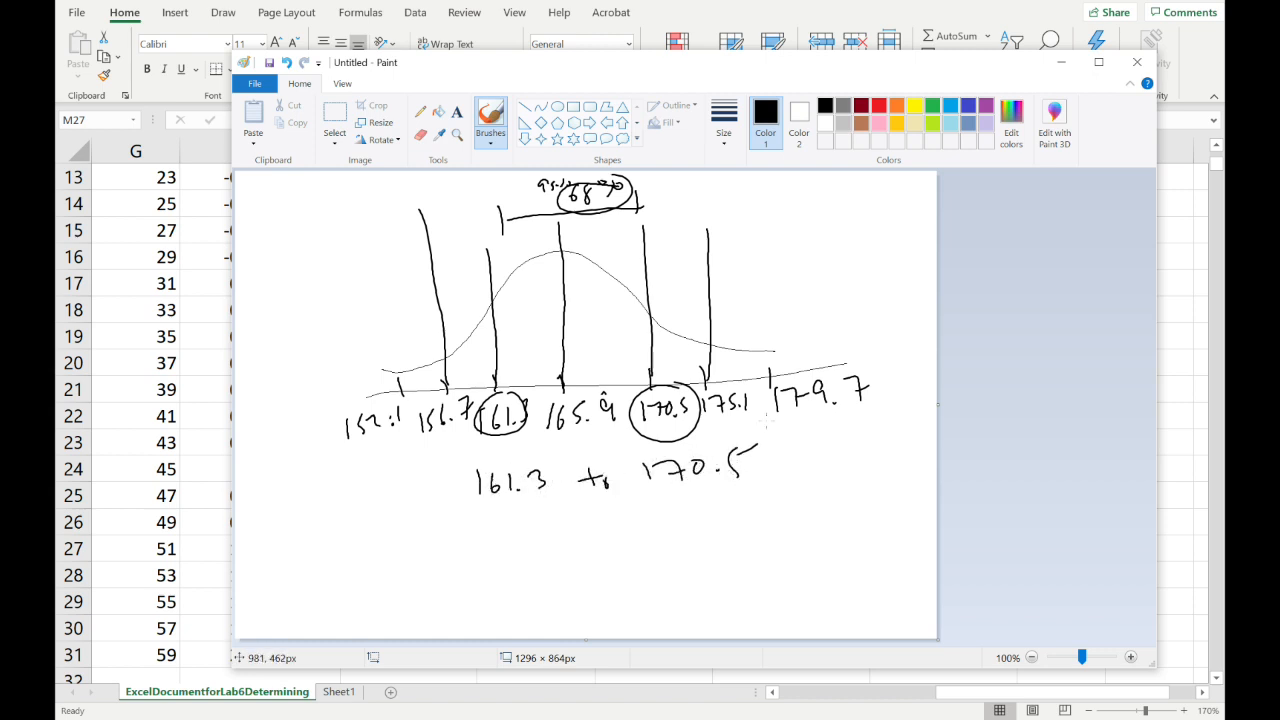
# - Switch to the Excel worksheet and enter the text 161.3 to 171.5 in cell L28
pyautogui.click(1061, 63)
pyautogui.click(790, 582)
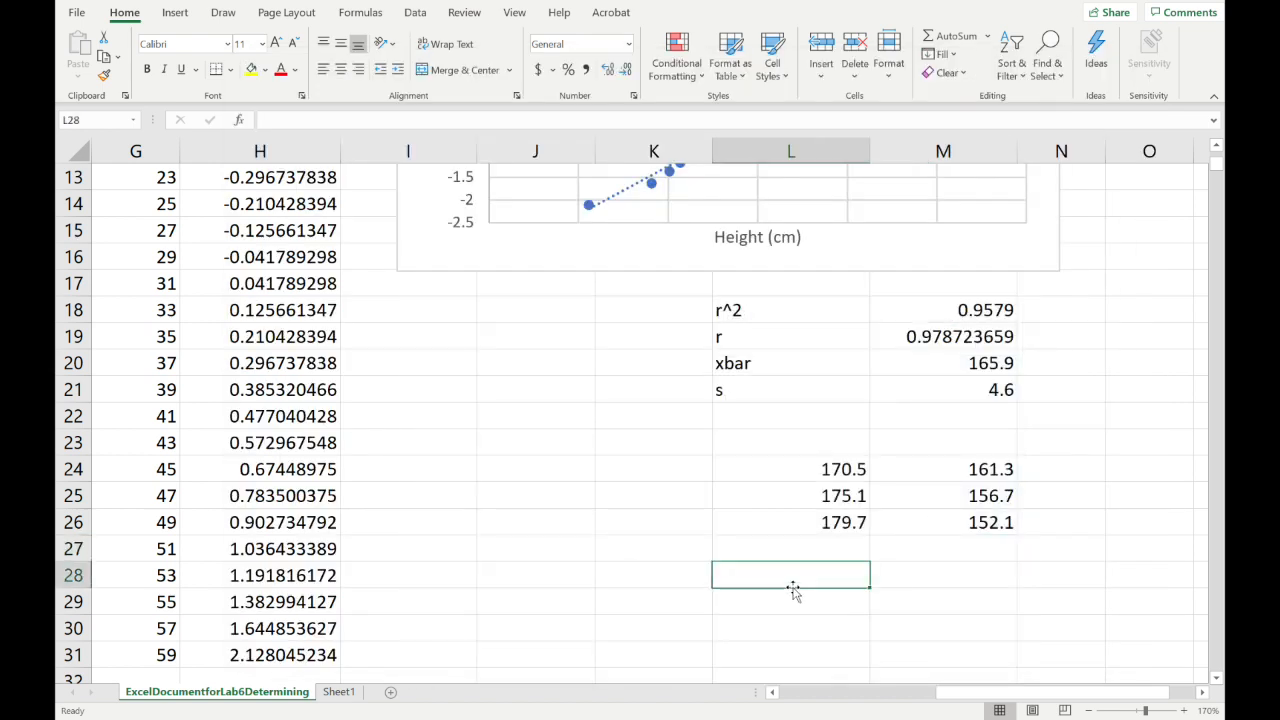
pyautogui.write('16')
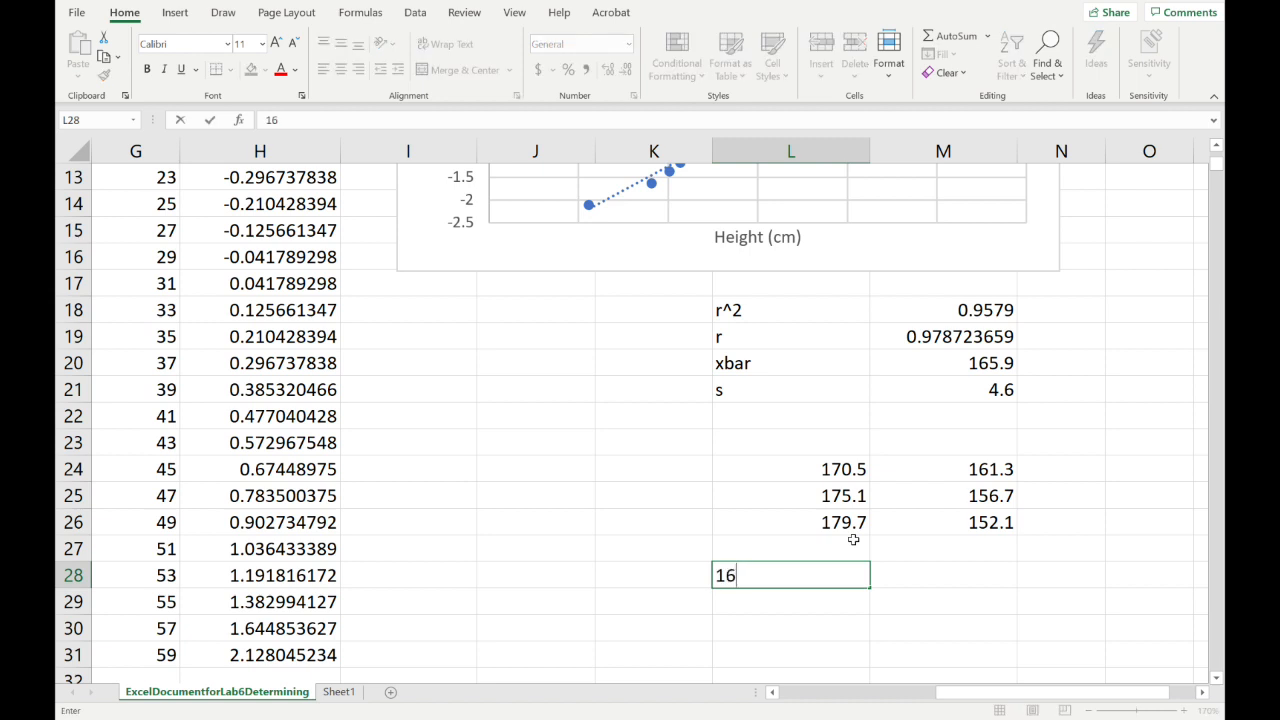
pyautogui.write('1.3 to 171.56')
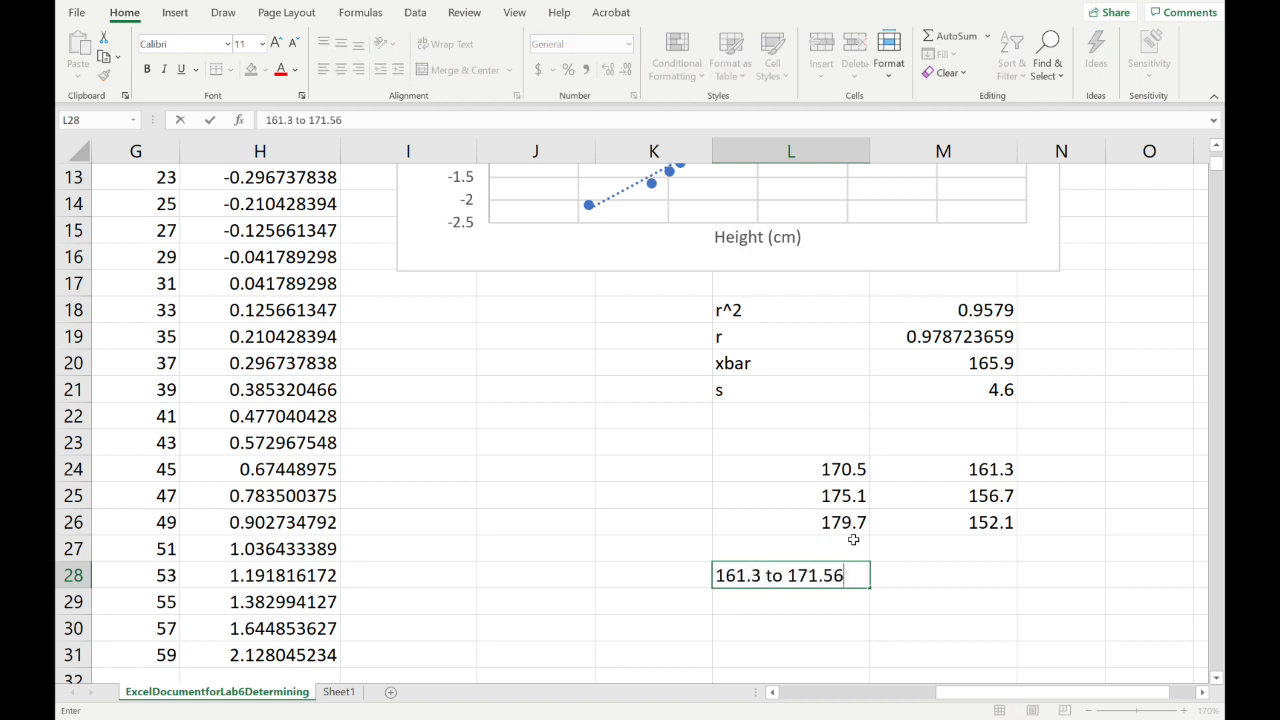
pyautogui.press('BackSpace')
pyautogui.press('Return')
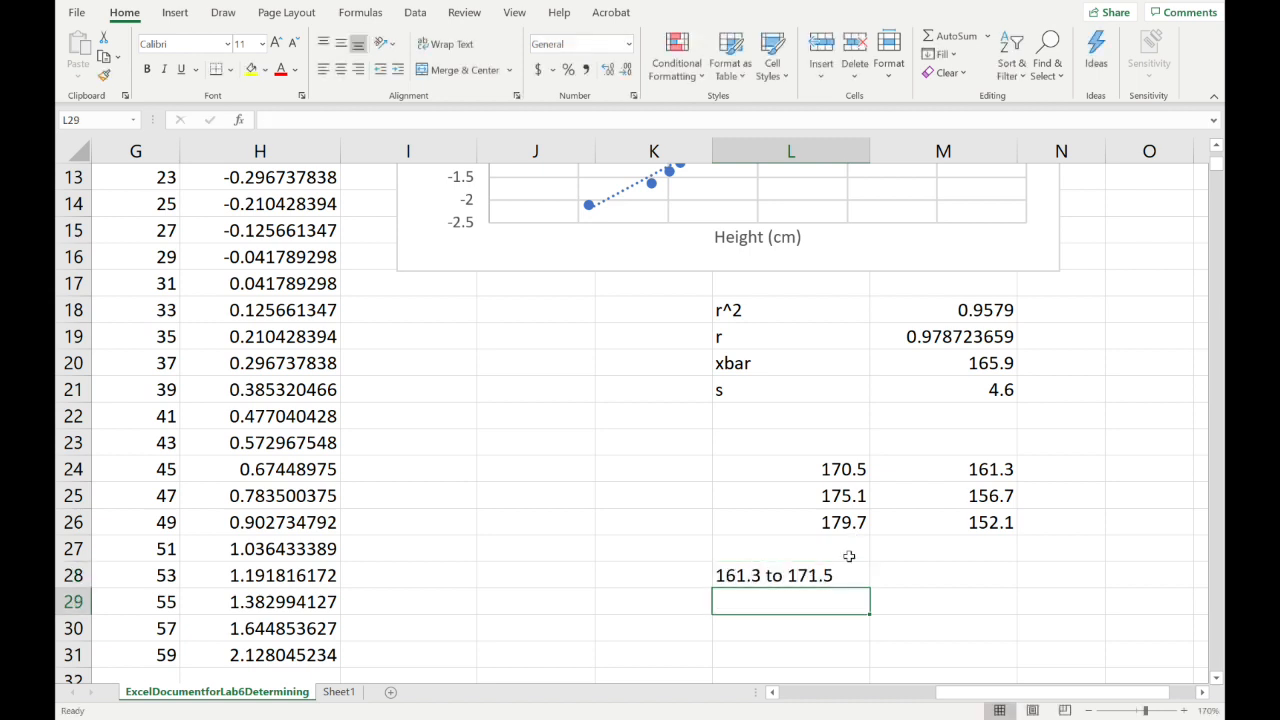
# - Move the range text from cell L28 to cell I18, beside the z-score column
pyautogui.moveTo(994, 701); pyautogui.dragTo(966, 706)
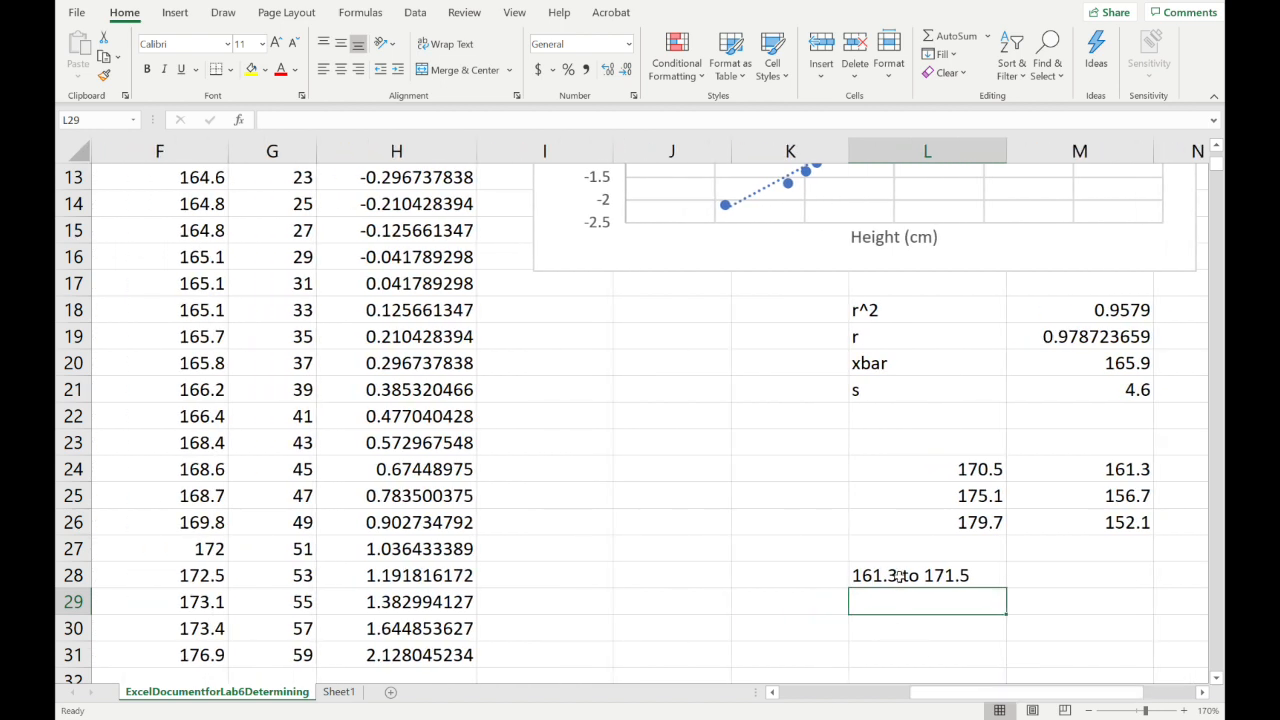
pyautogui.click(898, 576)
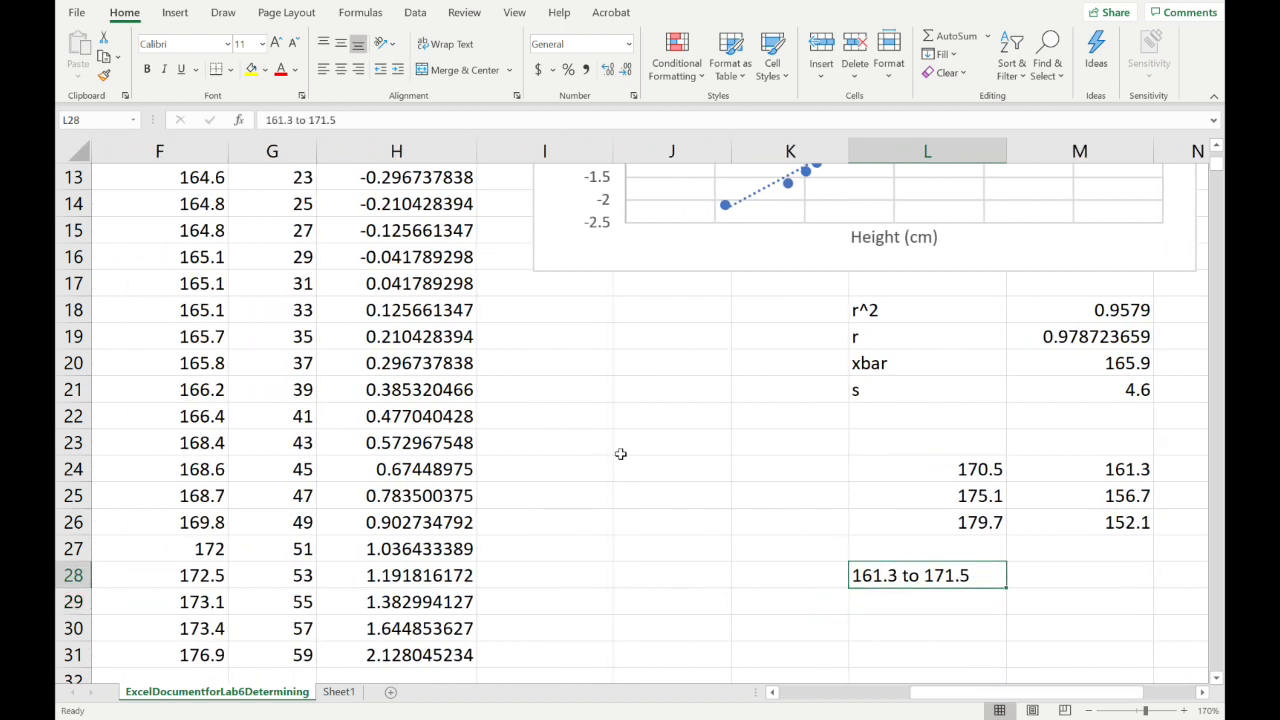
pyautogui.scroll(3, 837, 480)
pyautogui.scroll(-4, 837, 480)
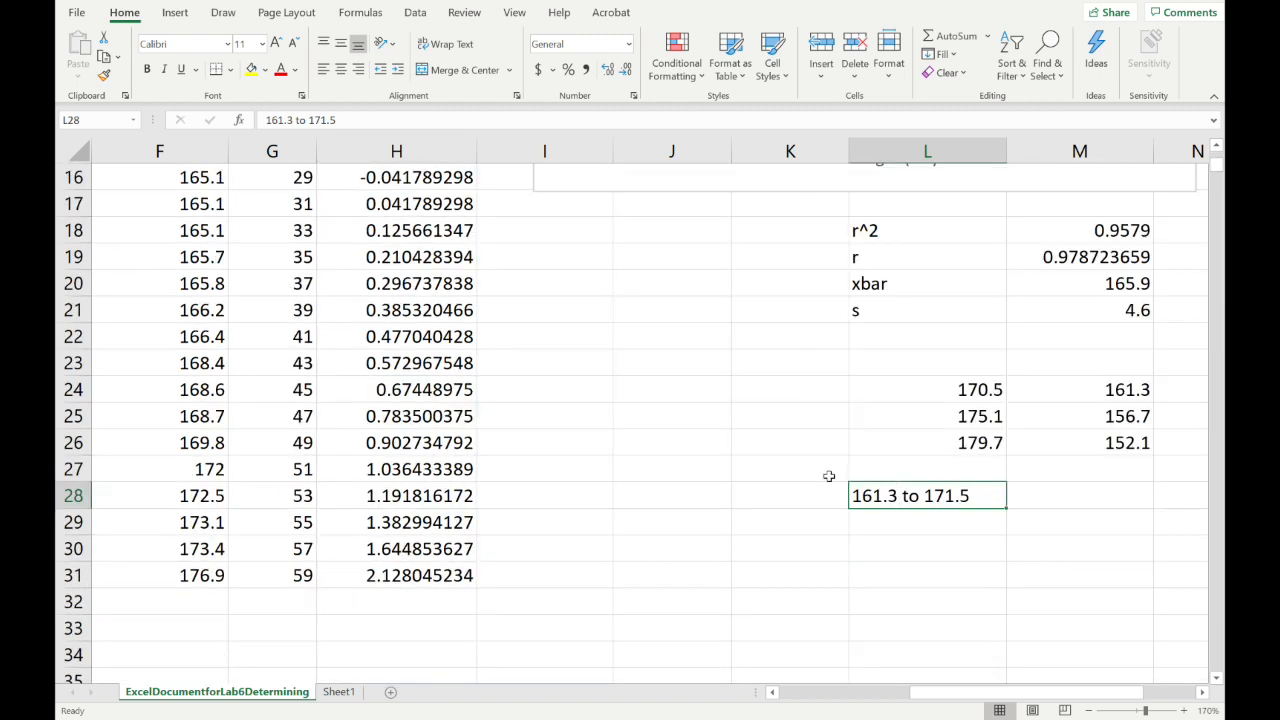
pyautogui.scroll(1, 549, 411)
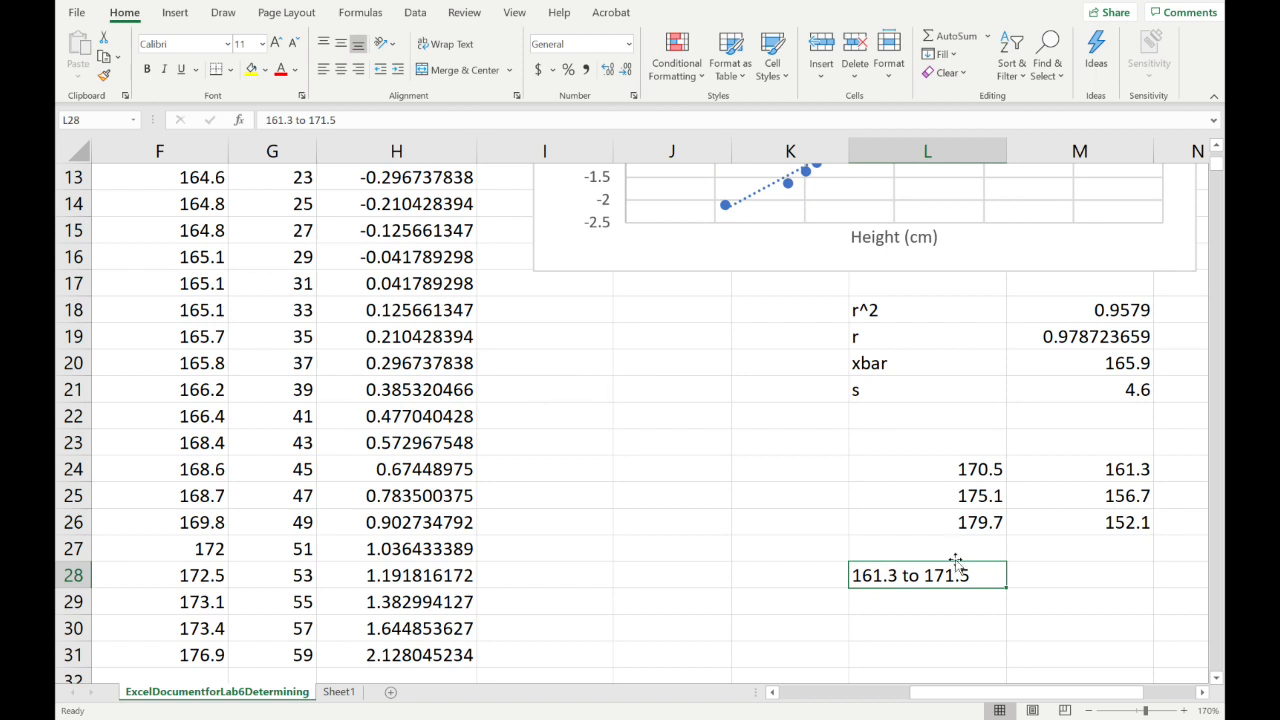
pyautogui.moveTo(934, 563); pyautogui.dragTo(568, 333)
# - Delete the normal quantile plot of the global male height data from the worksheet
pyautogui.scroll(4, 567, 335)
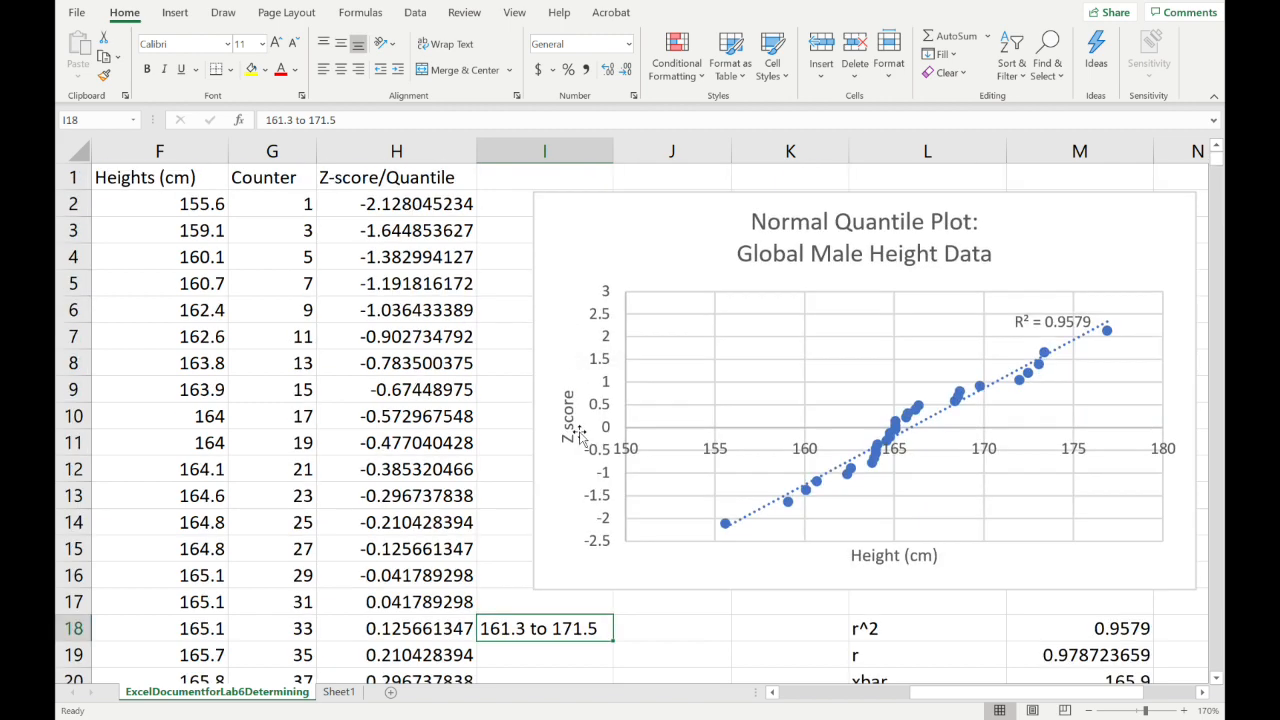
pyautogui.click(703, 220)
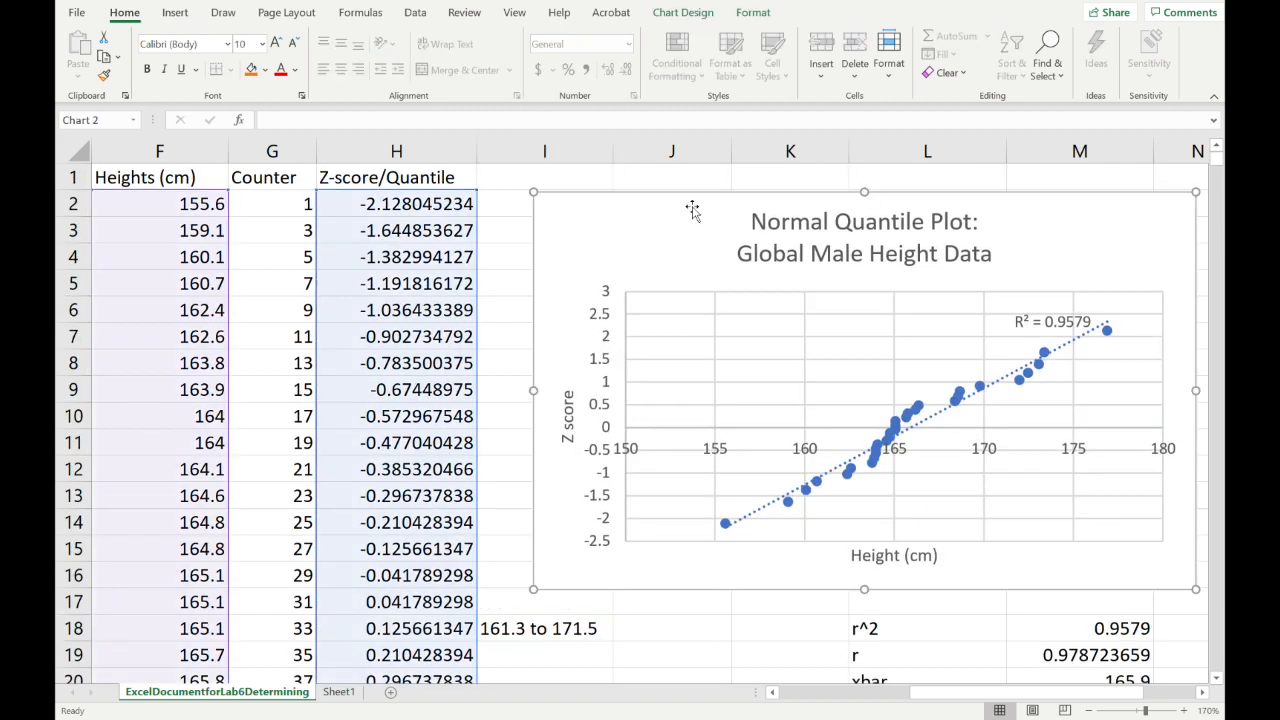
pyautogui.press('Delete')
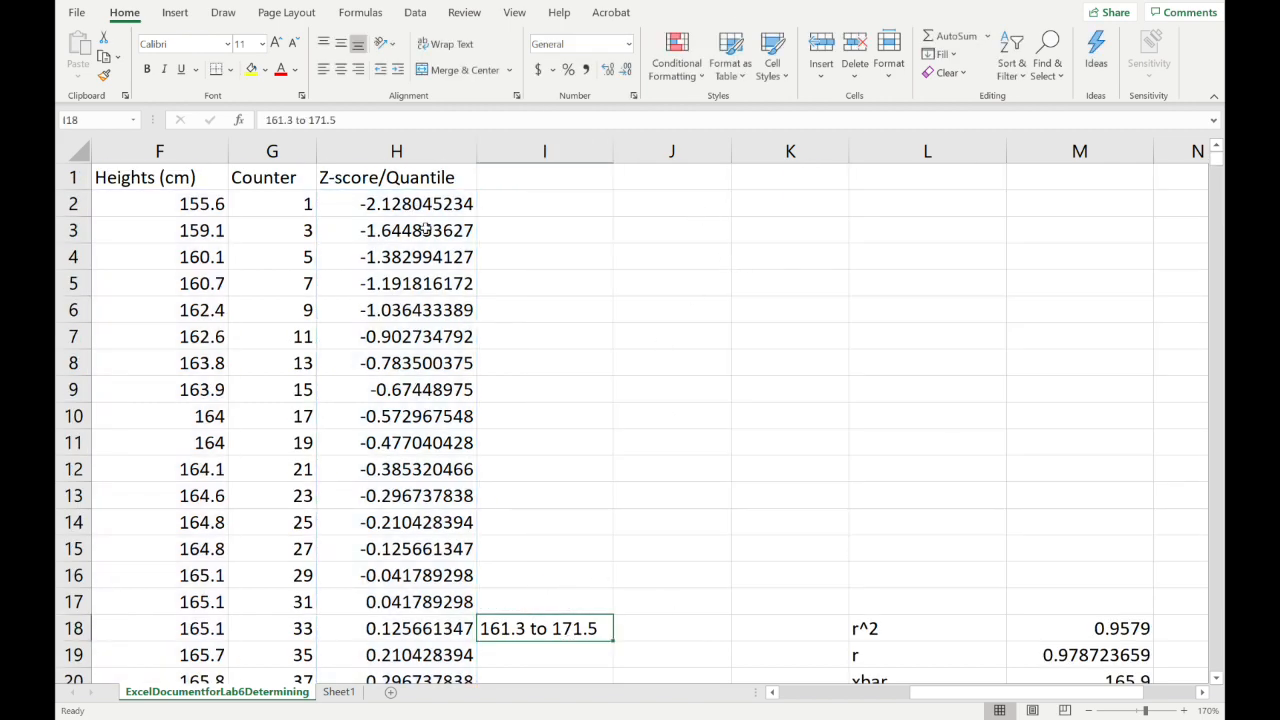
# - Select the heights in F6:F26 that fall within the 68% range to count them
pyautogui.scroll(-1, 598, 511)
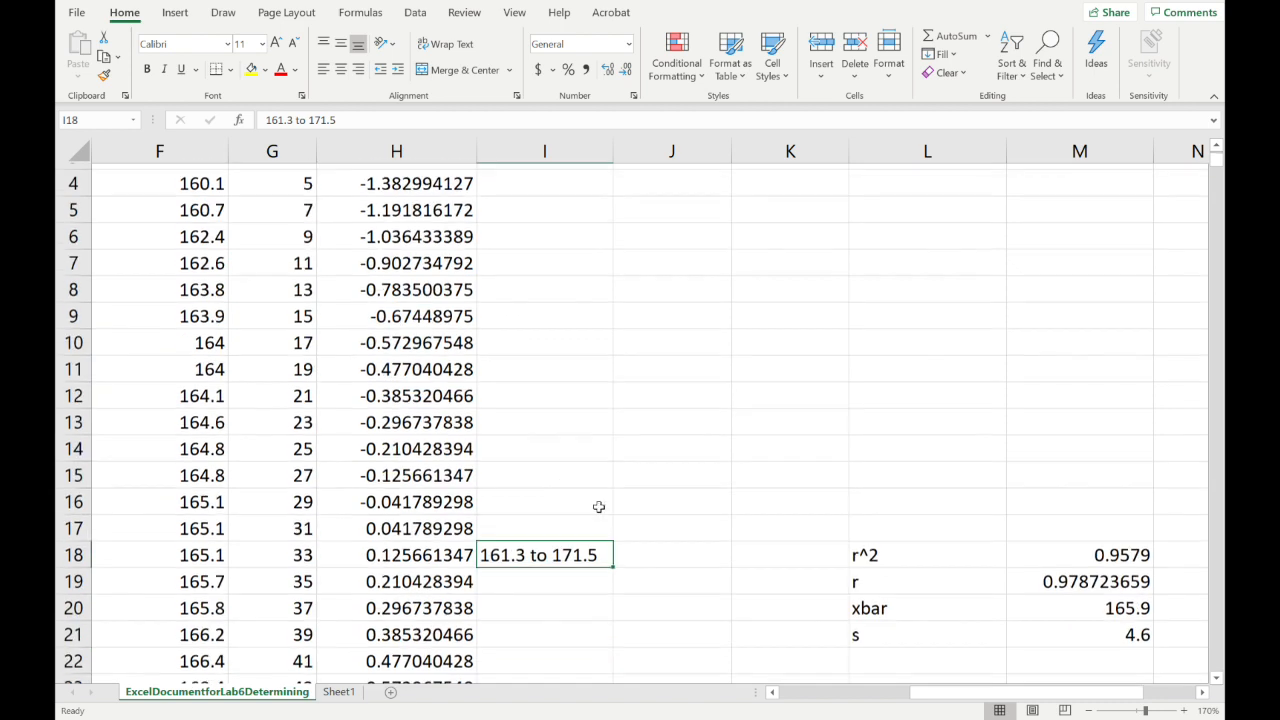
pyautogui.click(196, 230)
pyautogui.moveTo(194, 230); pyautogui.dragTo(218, 524)
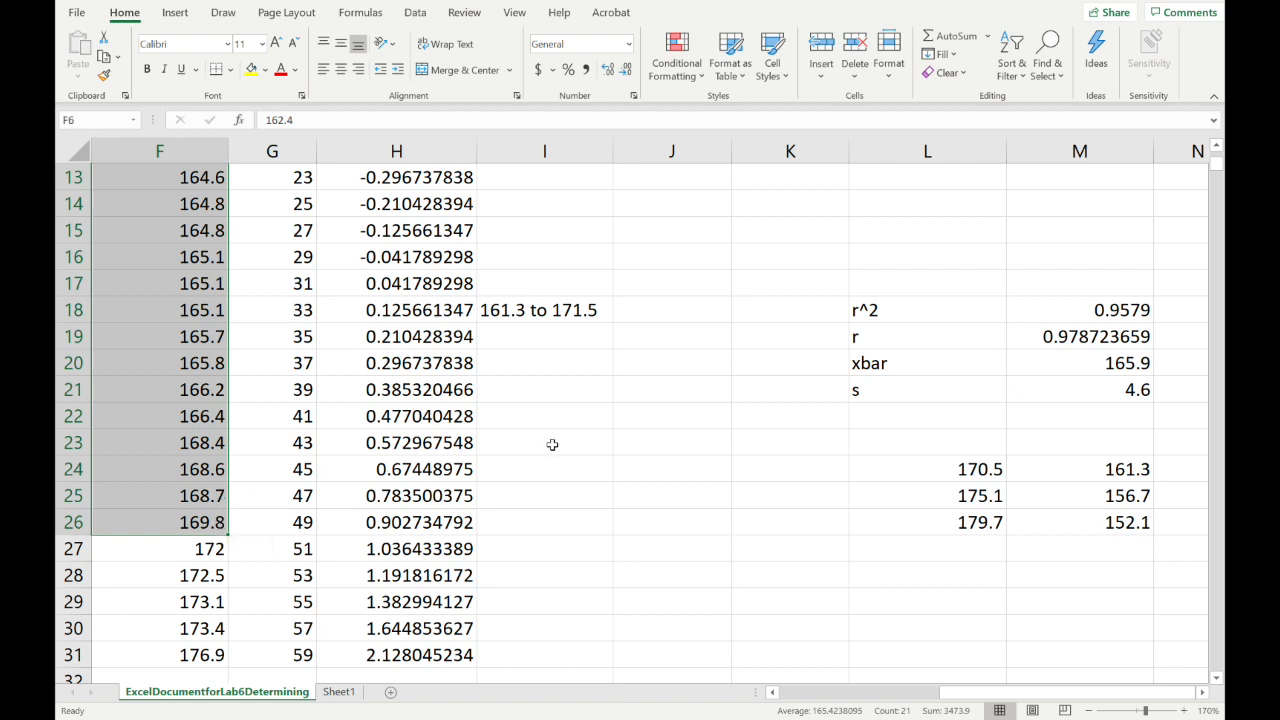
# - Calculate the proportion of heights within the range in cell J18 with the formula =21/30
pyautogui.click(696, 314)
pyautogui.write('21 y')
pyautogui.press('BackSpace')
pyautogui.write('n')
pyautogui.press('BackSpace')
pyautogui.press('BackSpace')
pyautogui.write('/')
pyautogui.press('BackSpace')
pyautogui.press('BackSpace')
pyautogui.press('BackSpace')
pyautogui.write('=21/30')
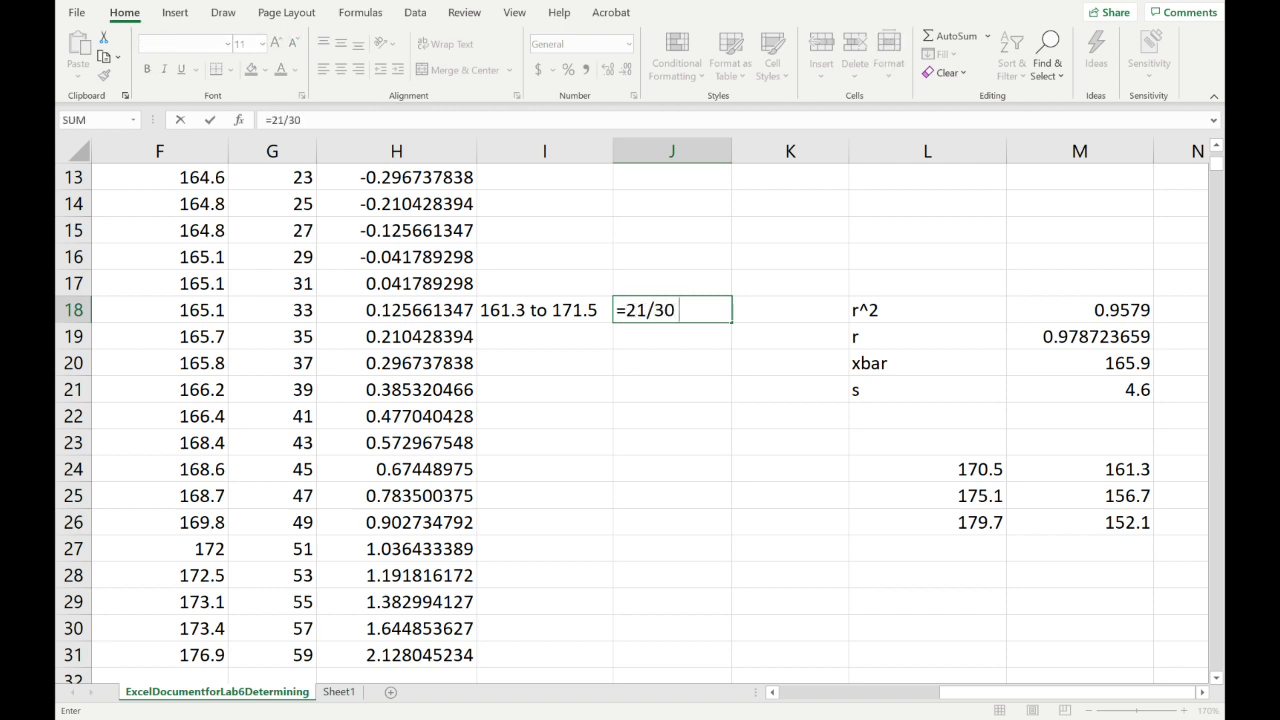
pyautogui.press('Return')
# - Enter the comparison note 68%!! in cell K18, beside the calculated proportion
pyautogui.click(694, 309)
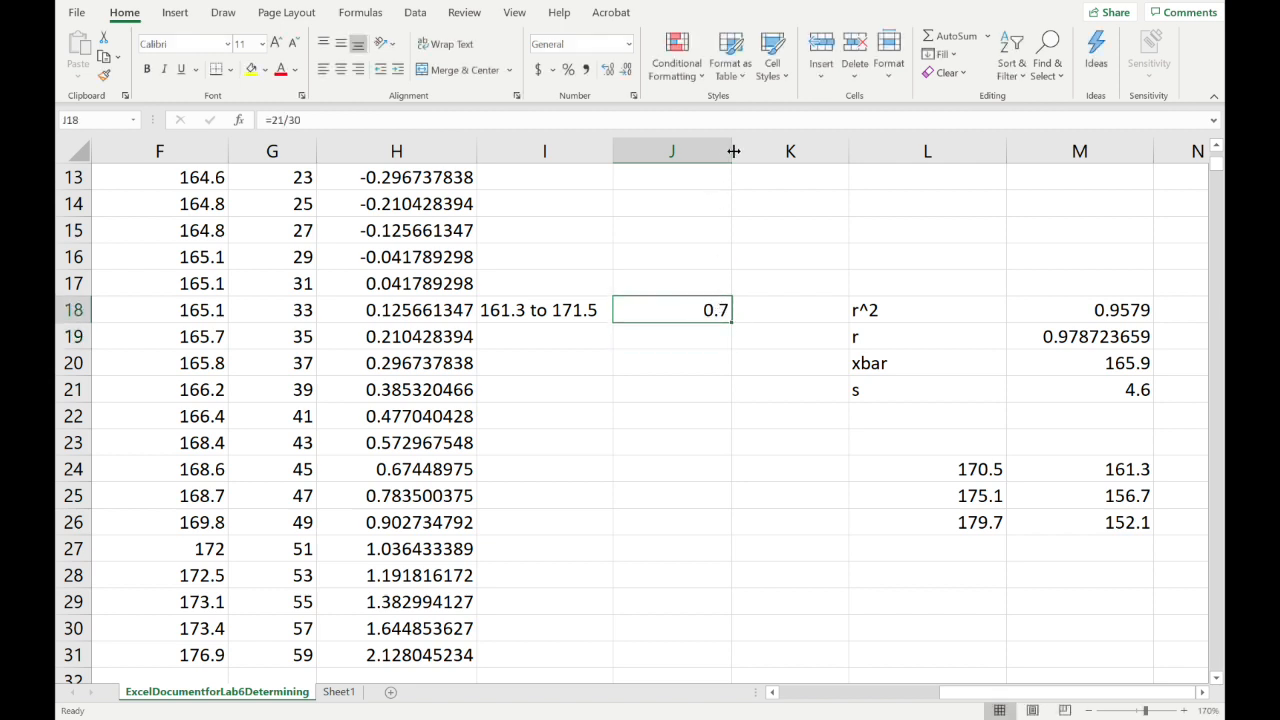
pyautogui.click(716, 330)
pyautogui.click(714, 312)
pyautogui.click(760, 307)
pyautogui.write('68^')
pyautogui.press('BackSpace')
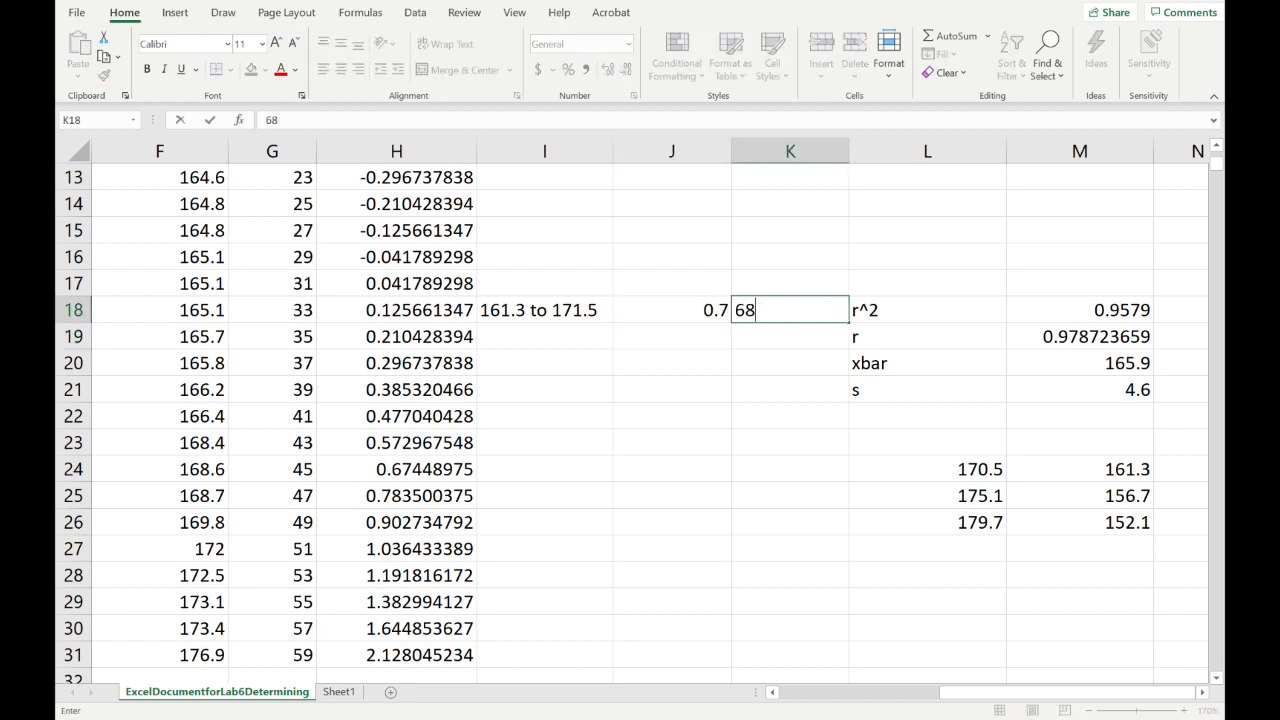
pyautogui.write('%!!')
pyautogui.press('Return')
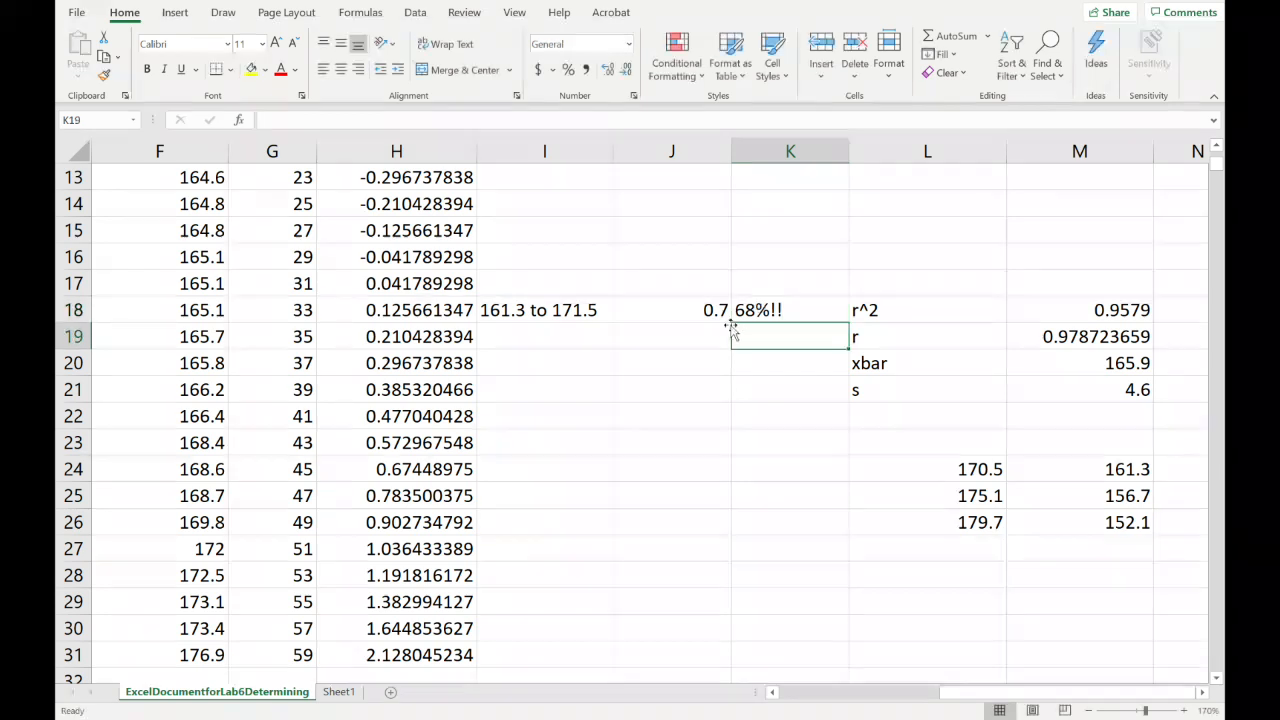
pyautogui.click(724, 329)
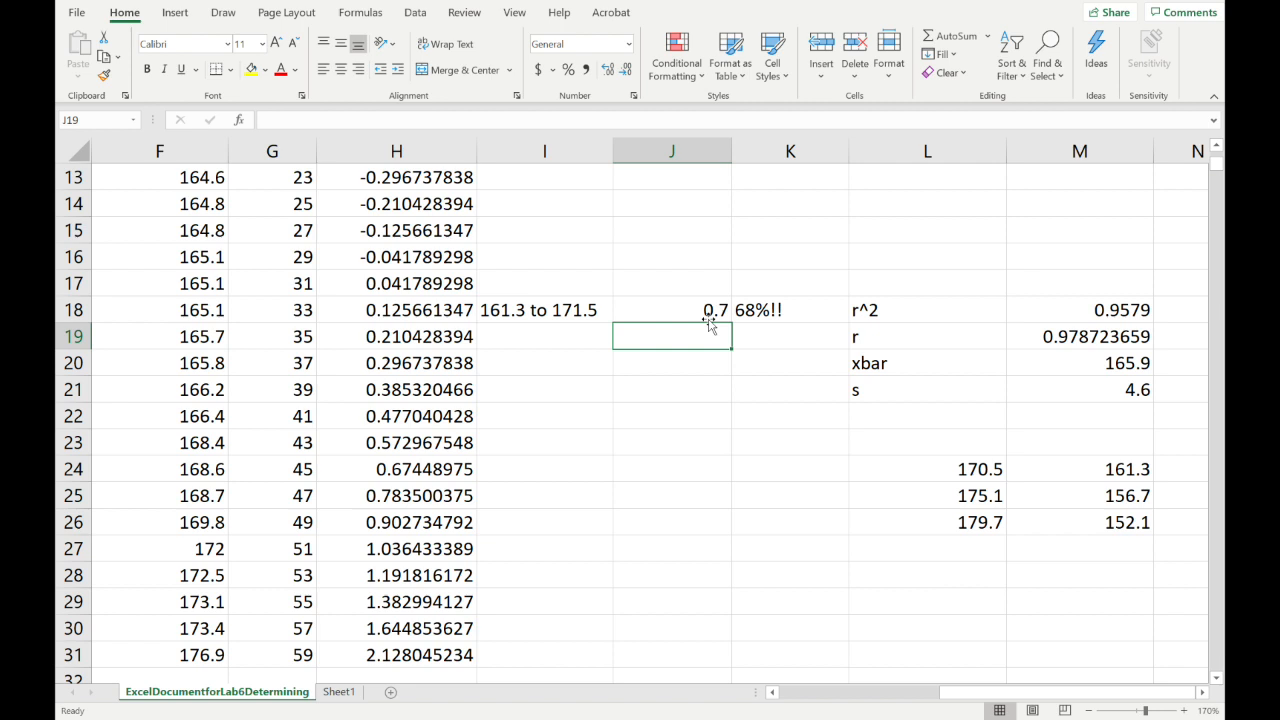
pyautogui.moveTo(708, 318); pyautogui.dragTo(772, 318)
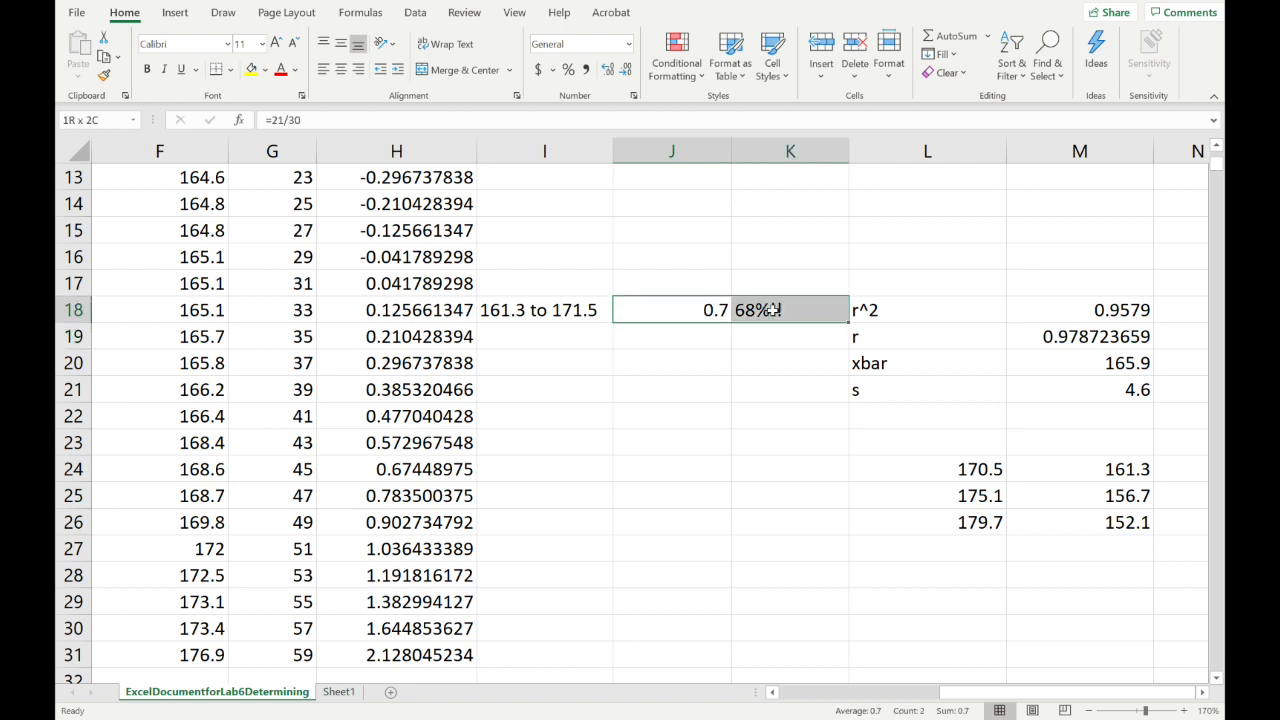
pyautogui.click(729, 337)
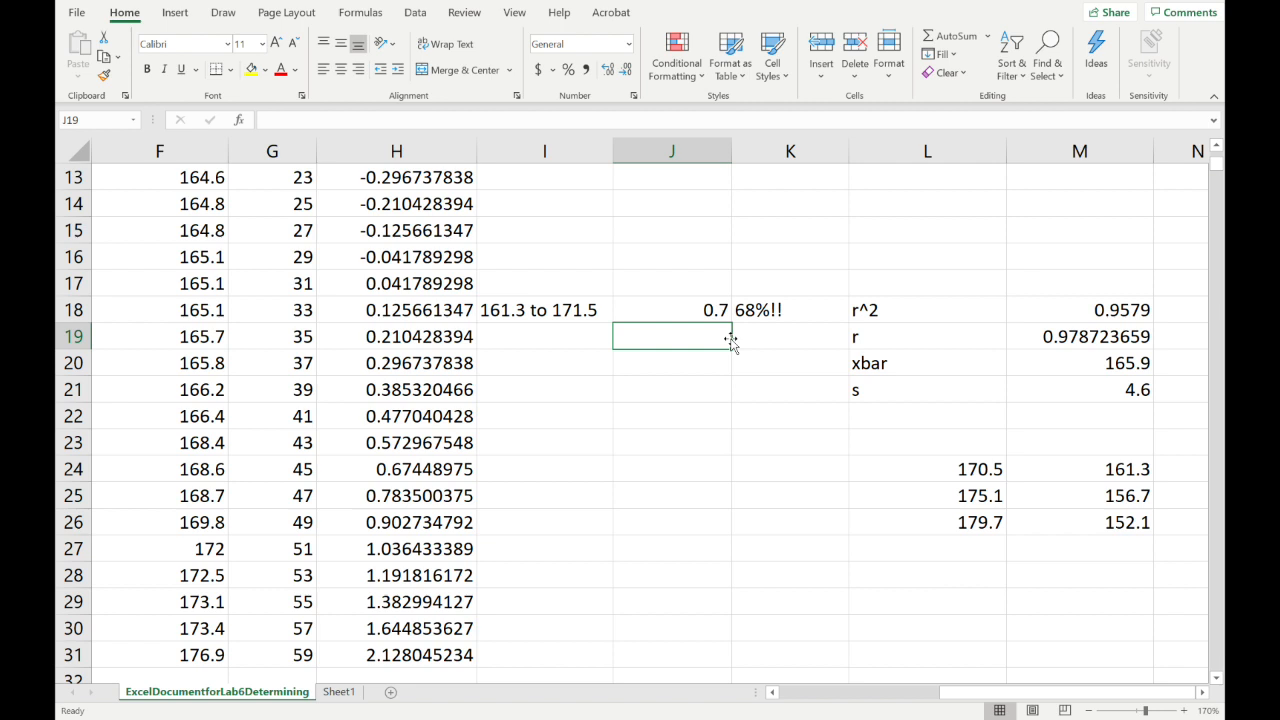